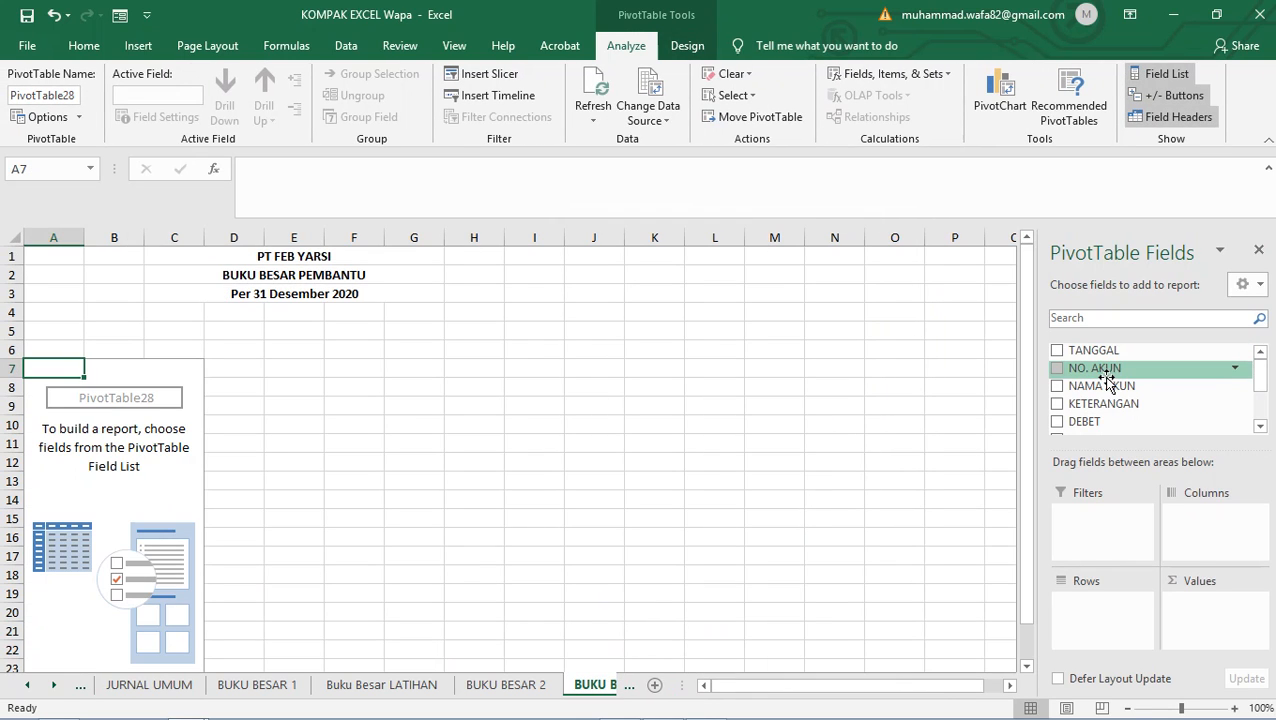
- Build the PivotTable with NO. AKUN as filter, TANGGAL and KETERANGAN as rows, and DEBET and KREDIT as values
{"action": "left_click_drag", "start_coordinate": [1117, 368], "coordinate": [1091, 525]}
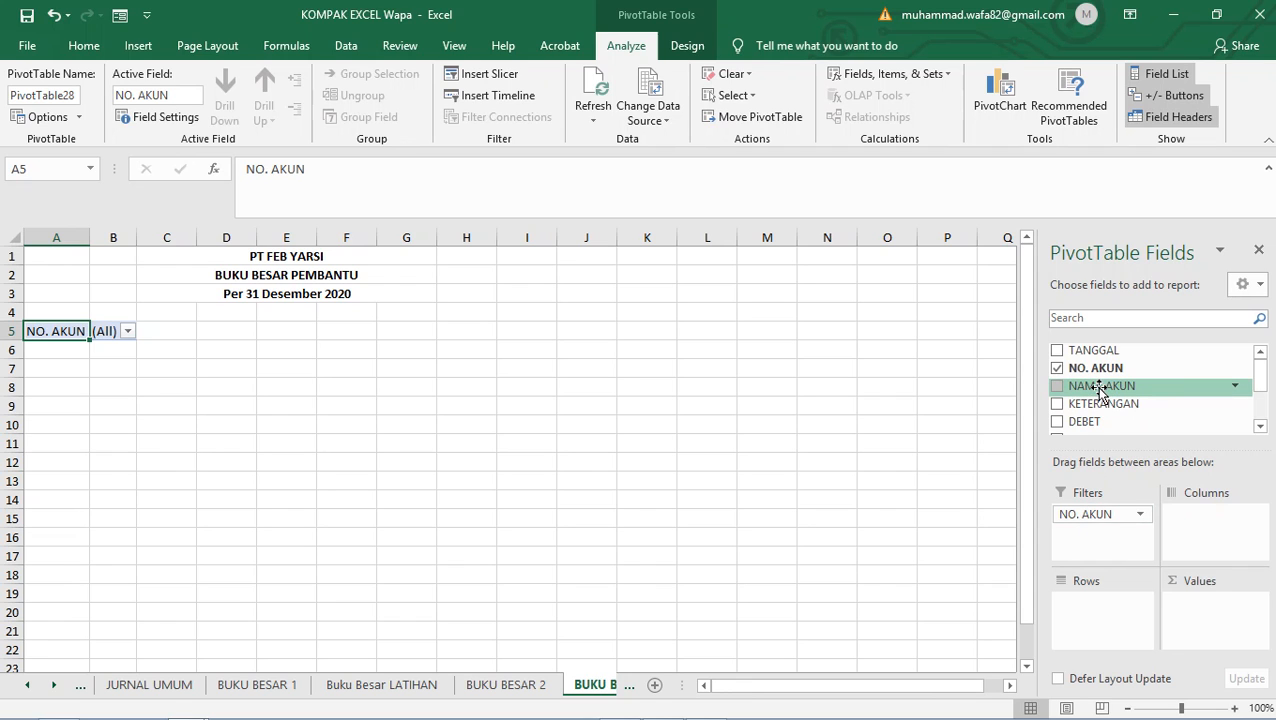
{"action": "left_click_drag", "start_coordinate": [1093, 350], "coordinate": [1102, 602]}
{"action": "left_click_drag", "start_coordinate": [1100, 403], "coordinate": [1128, 615]}
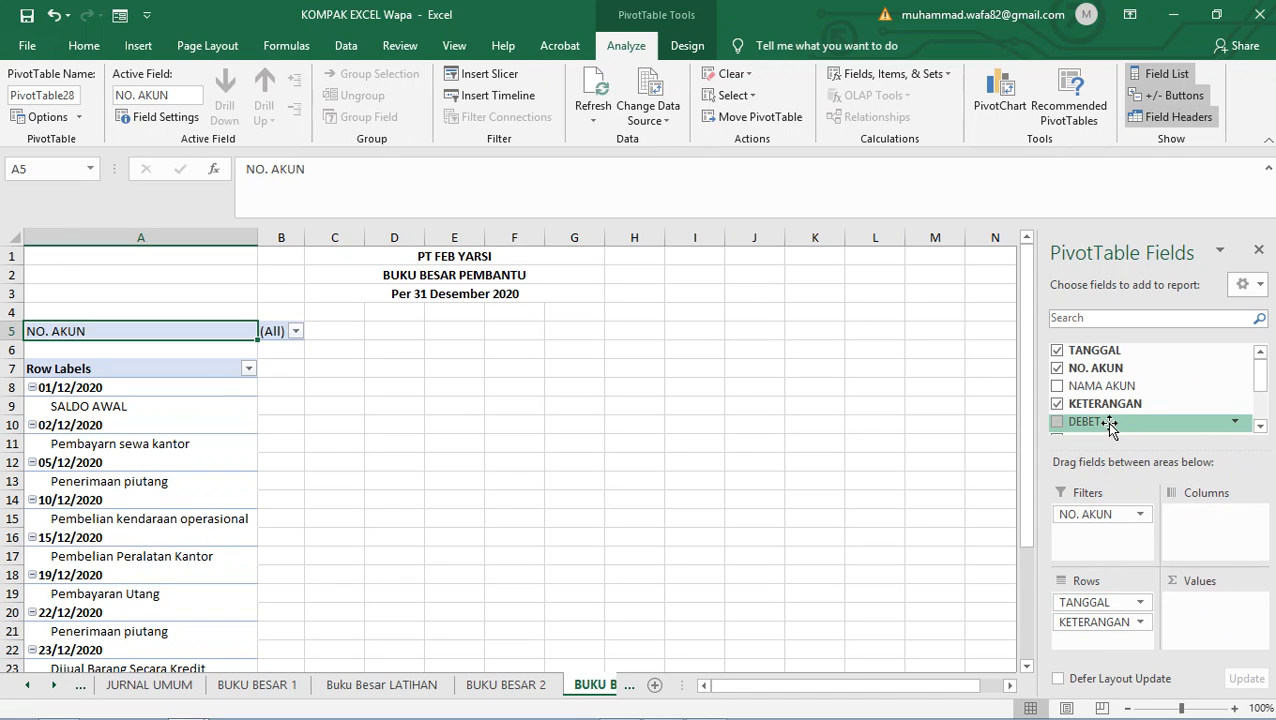
{"action": "left_click_drag", "start_coordinate": [1124, 421], "coordinate": [1210, 600]}
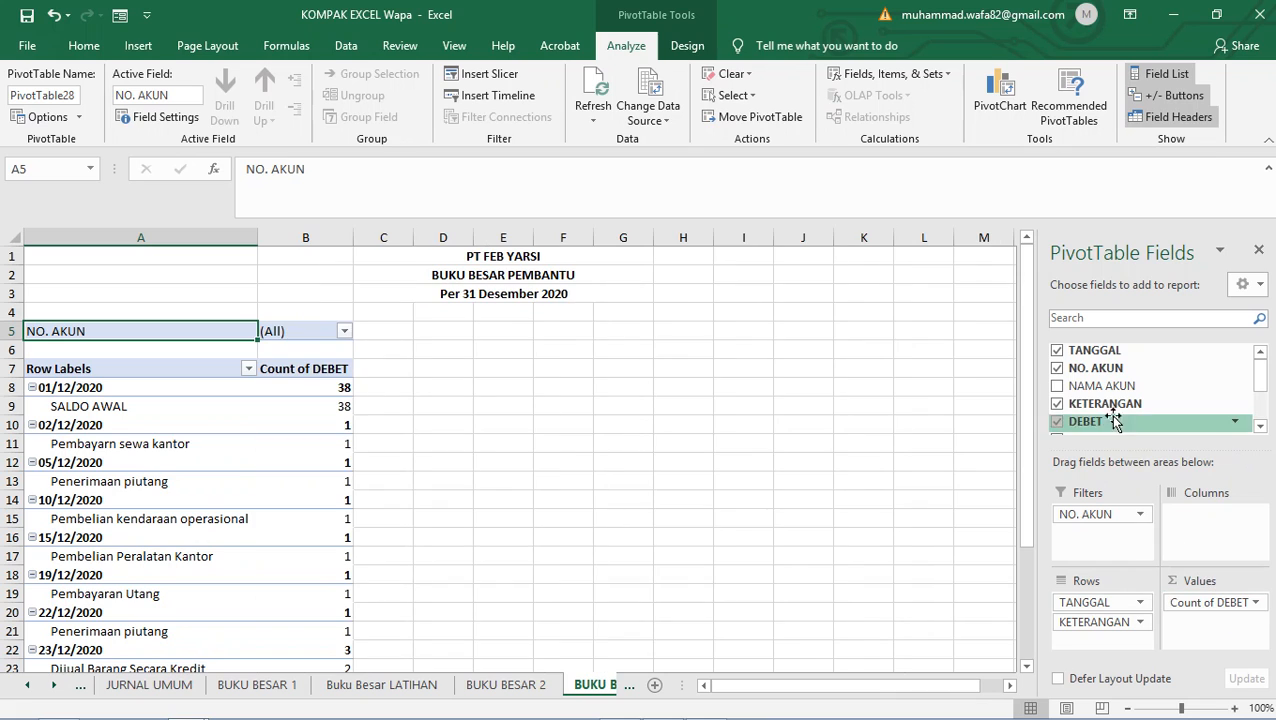
{"action": "scroll", "coordinate": [1240, 395], "scroll_direction": "down", "scroll_amount": 2}
{"action": "left_click_drag", "start_coordinate": [1090, 366], "coordinate": [1233, 618]}
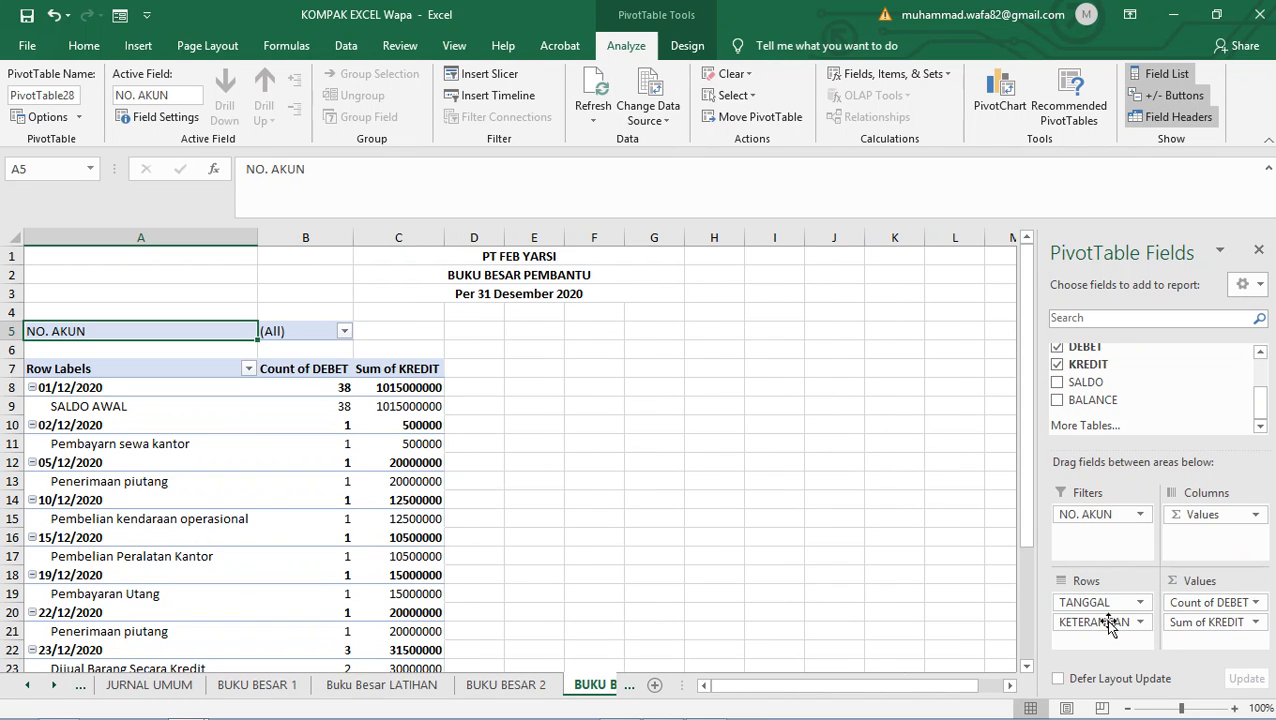
- Set the TANGGAL row field to no subtotals and show its item labels in tabular form
{"action": "left_click", "coordinate": [1142, 603]}
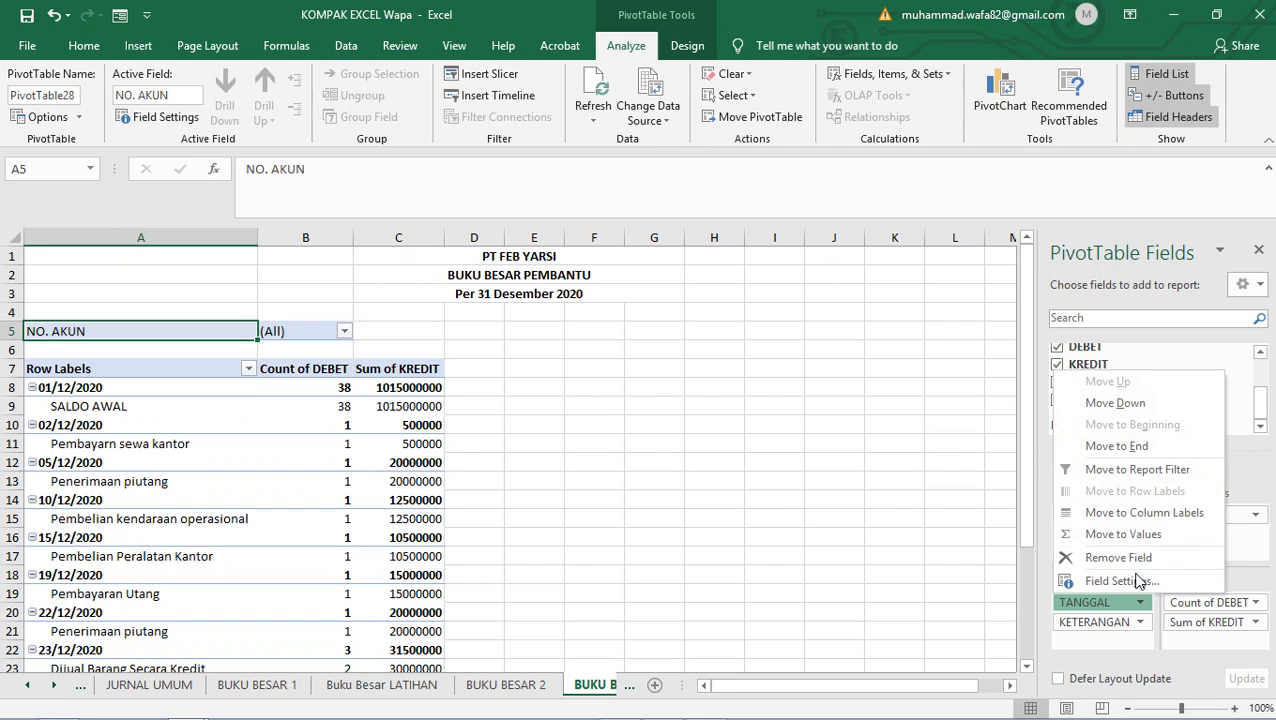
{"action": "left_click", "coordinate": [1125, 581]}
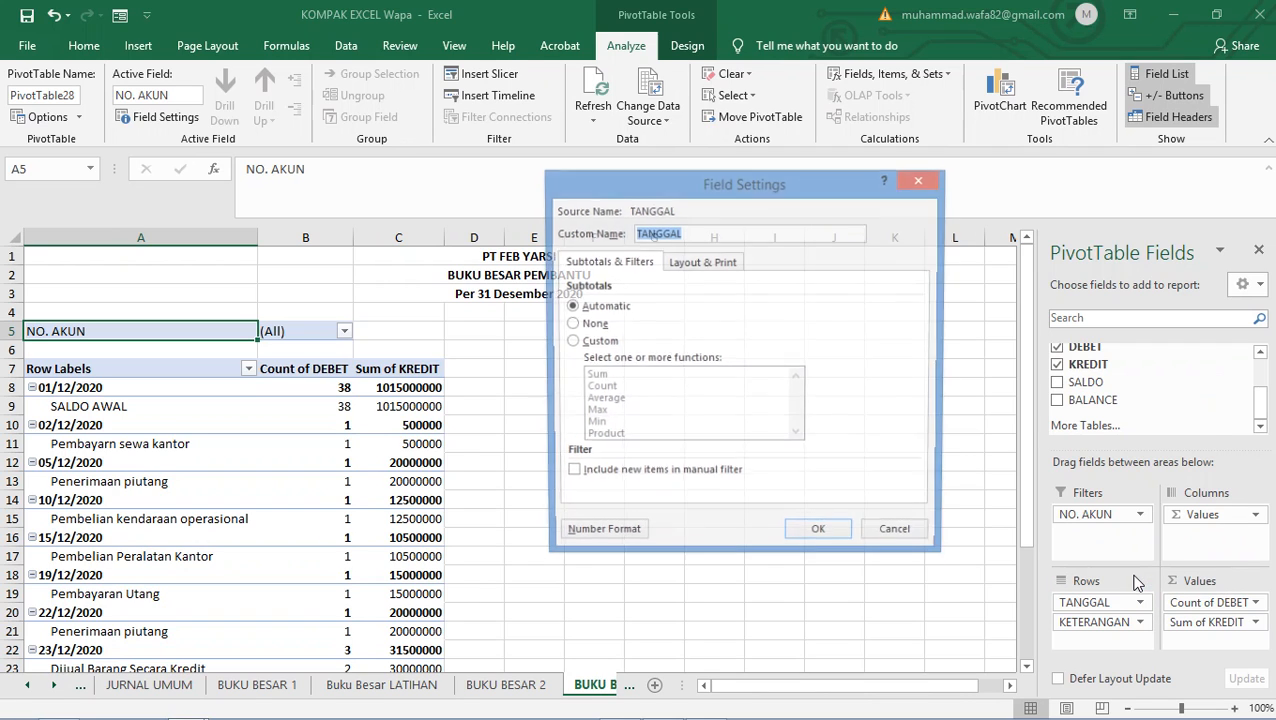
{"action": "left_click", "coordinate": [590, 326]}
{"action": "left_click", "coordinate": [684, 266]}
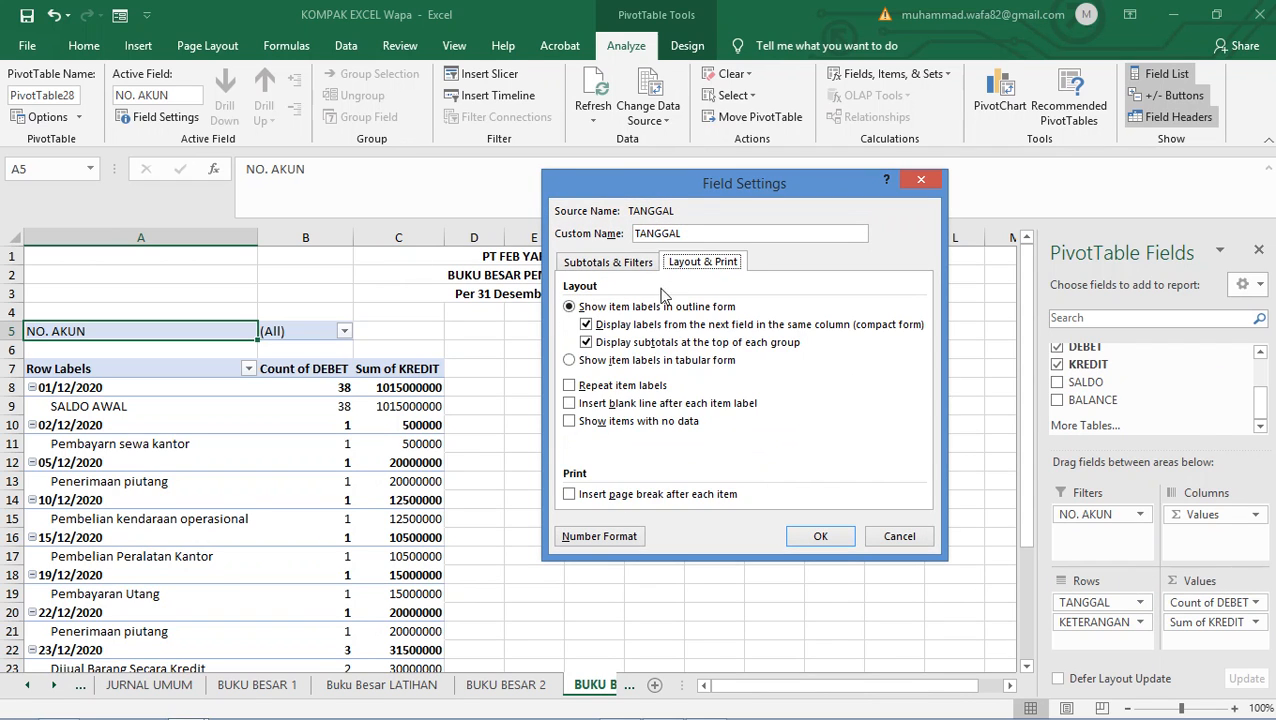
{"action": "left_click", "coordinate": [660, 362]}
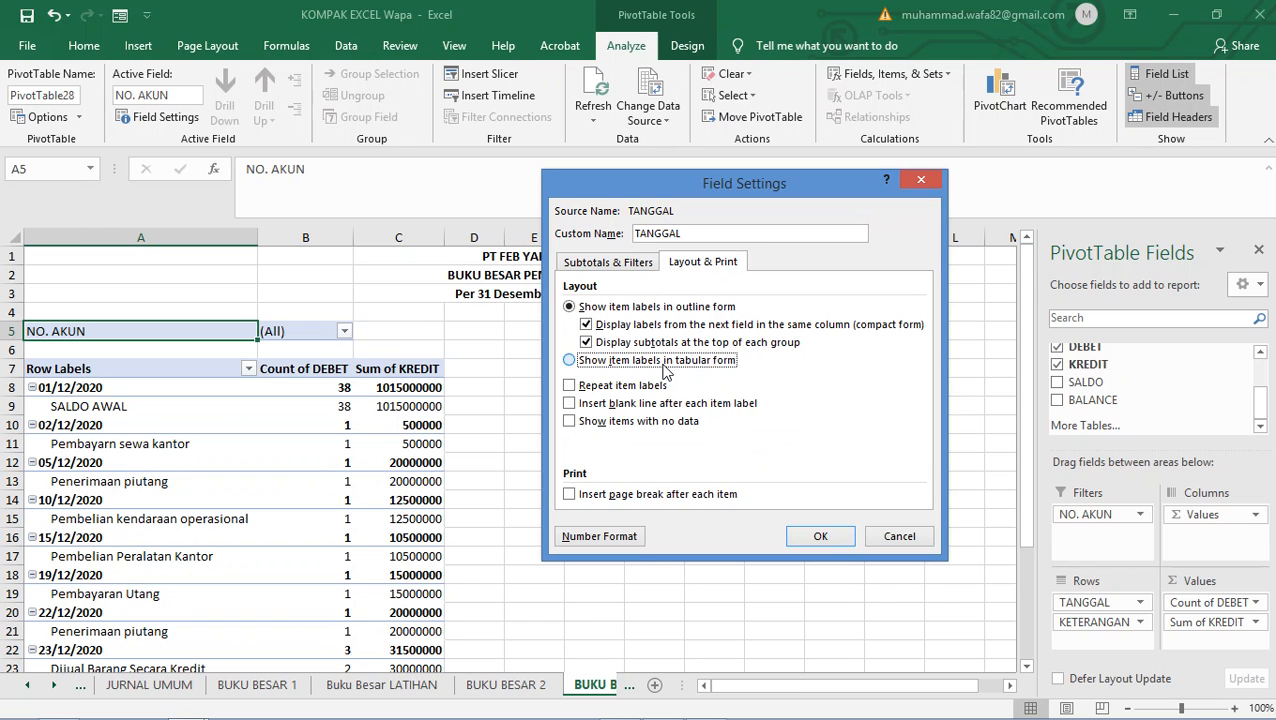
{"action": "left_click", "coordinate": [822, 535]}
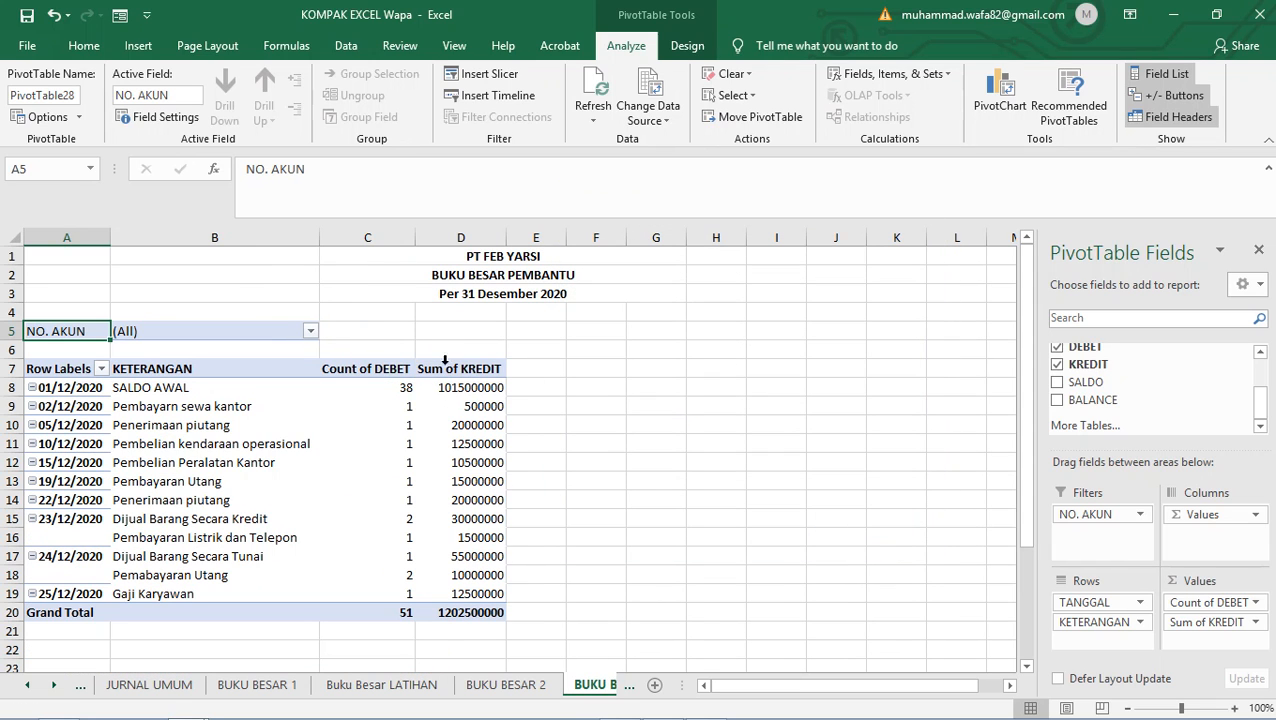
- Change the DEBET value field to summarize by Sum
{"action": "double_click", "coordinate": [405, 369]}
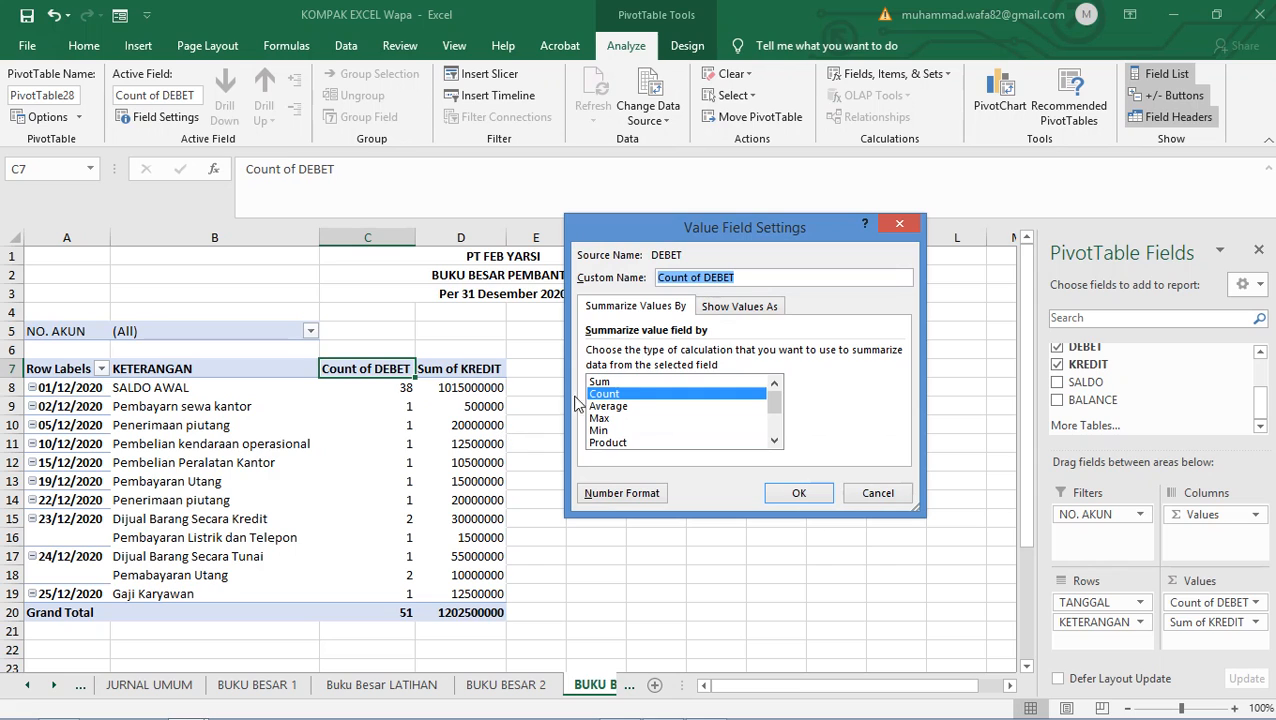
{"action": "left_click", "coordinate": [605, 382]}
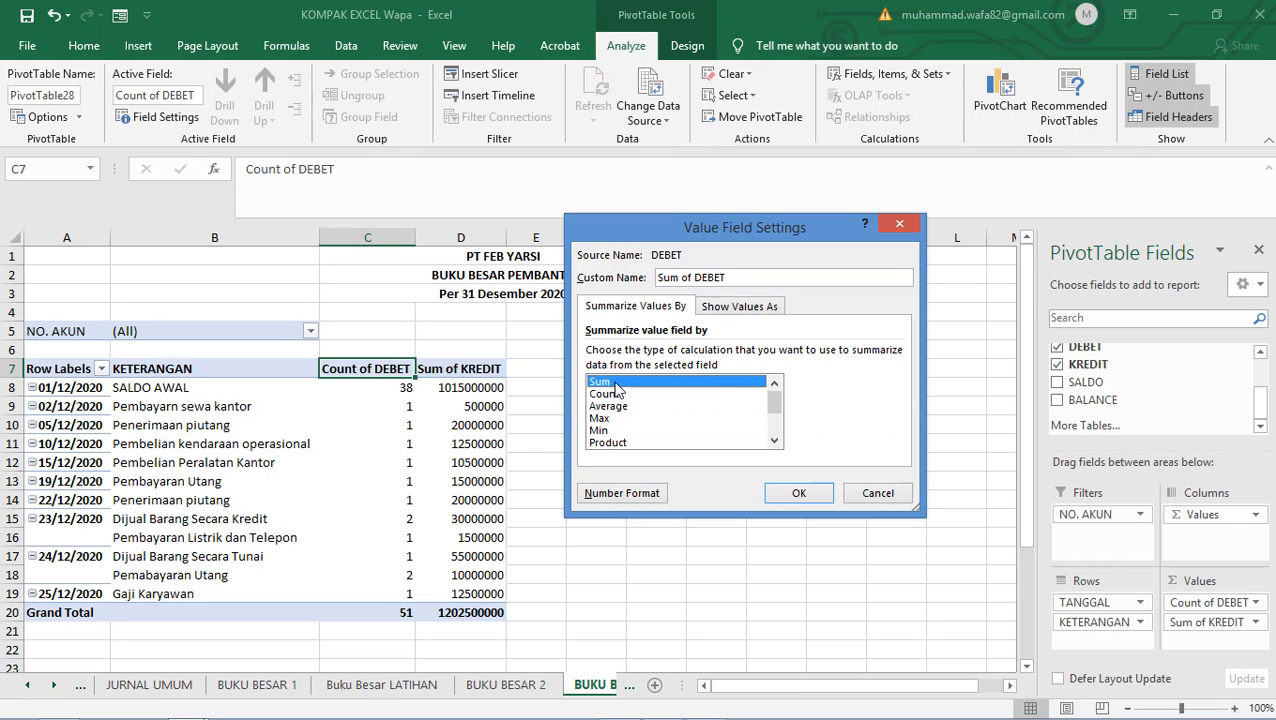
{"action": "left_click", "coordinate": [799, 492]}
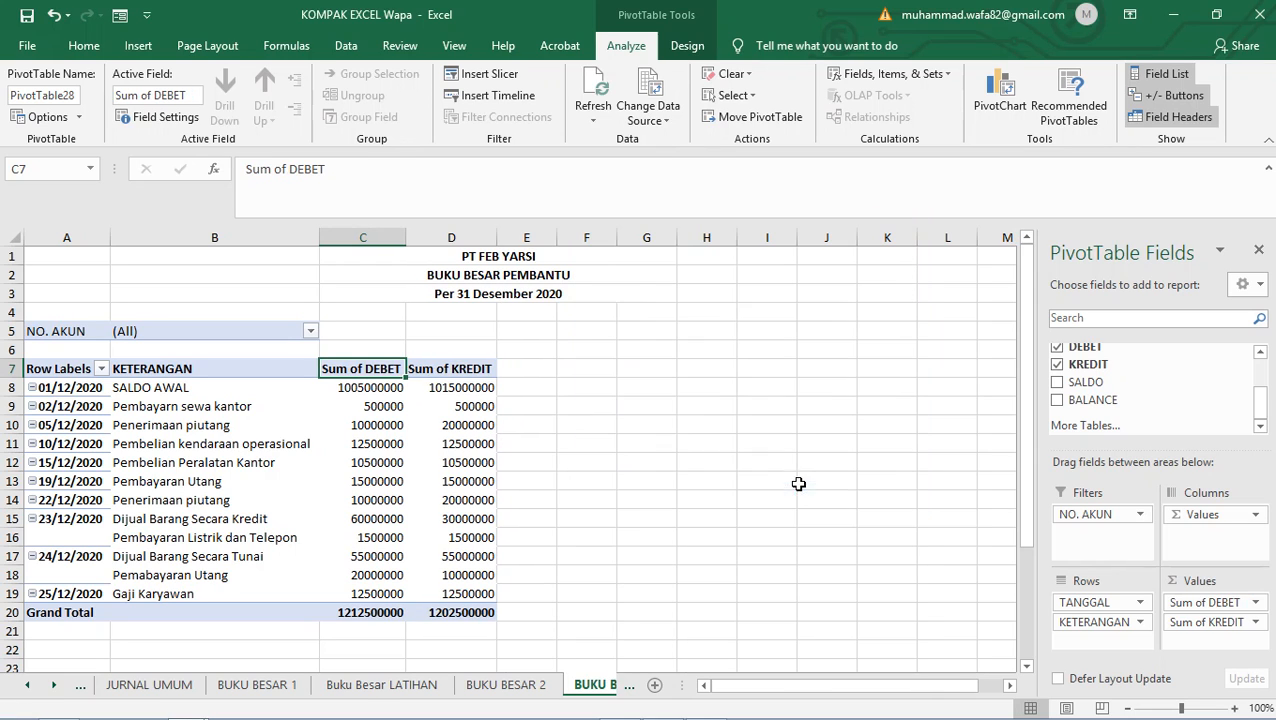
- Widen columns D and C, which hold the KREDIT and DEBET amounts
{"action": "left_click", "coordinate": [451, 237]}
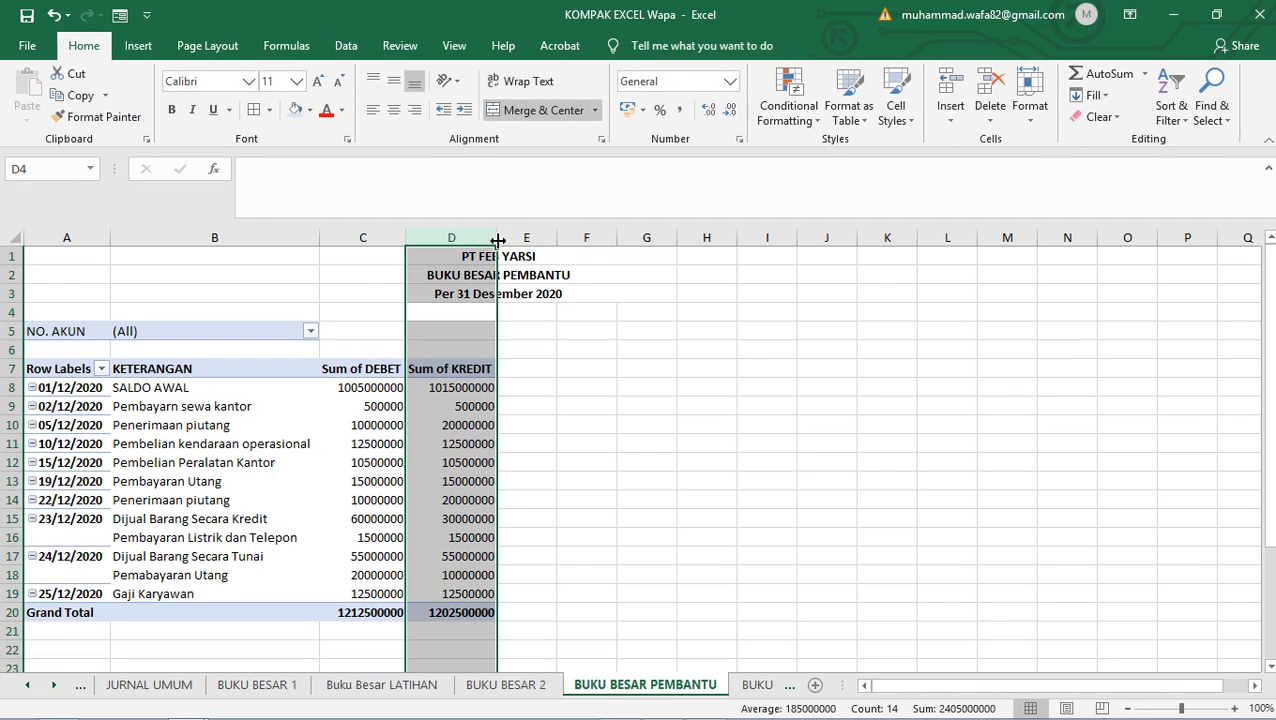
{"action": "left_click_drag", "start_coordinate": [497, 238], "coordinate": [553, 248]}
{"action": "left_click_drag", "start_coordinate": [405, 237], "coordinate": [460, 237]}
- Apply the Accounting number format to the debit and credit amounts in C8:D20, including the grand totals
{"action": "left_click", "coordinate": [409, 393]}
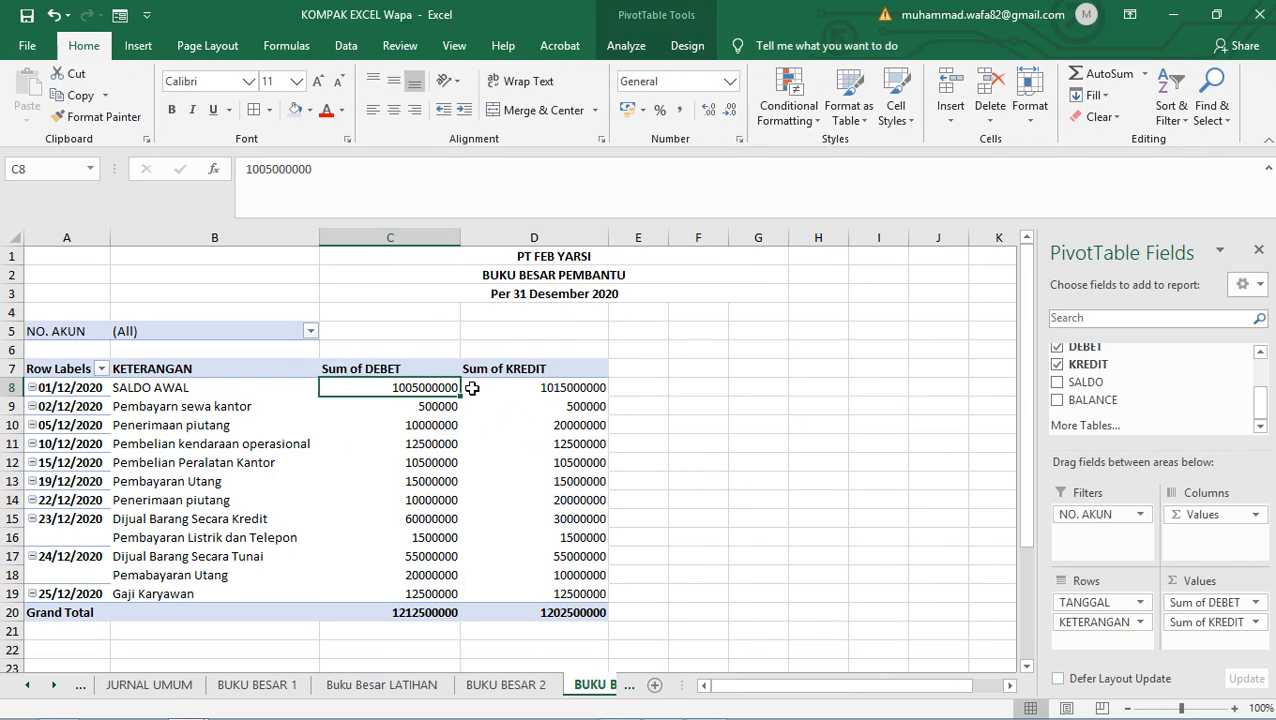
{"action": "left_click", "coordinate": [585, 617], "text": "shift"}
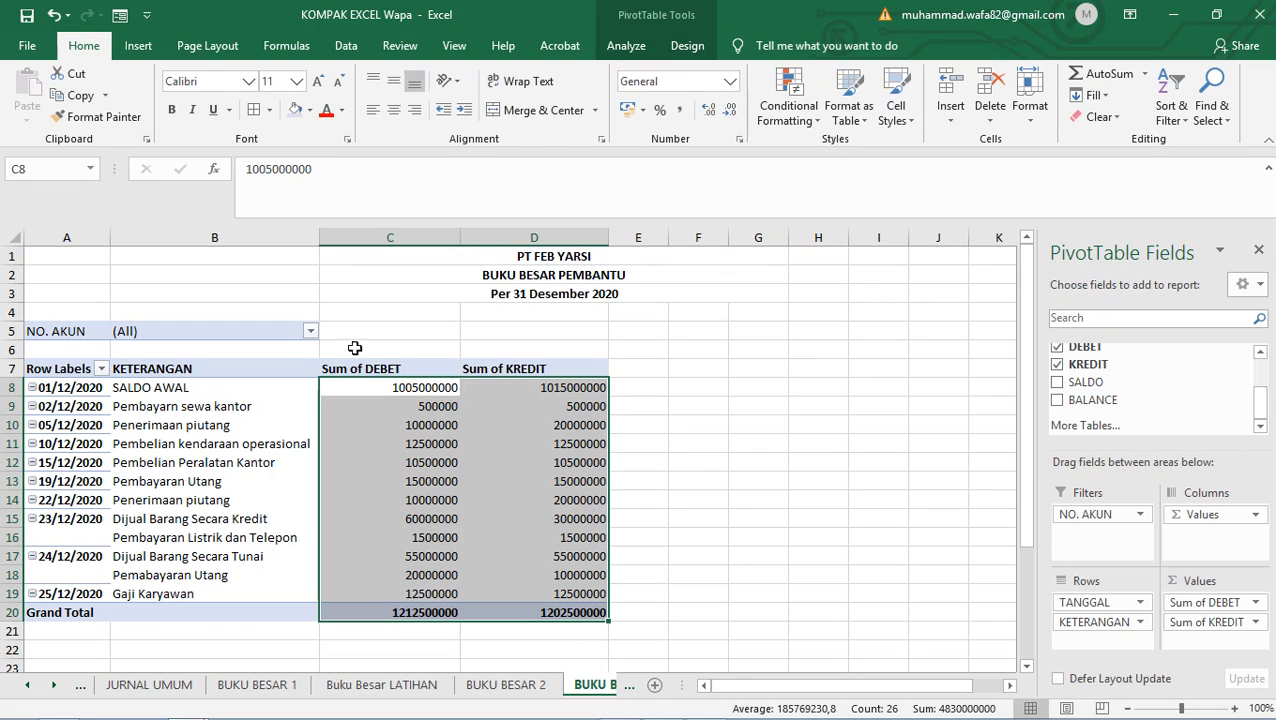
{"action": "left_click", "coordinate": [729, 82]}
{"action": "left_click", "coordinate": [720, 240]}
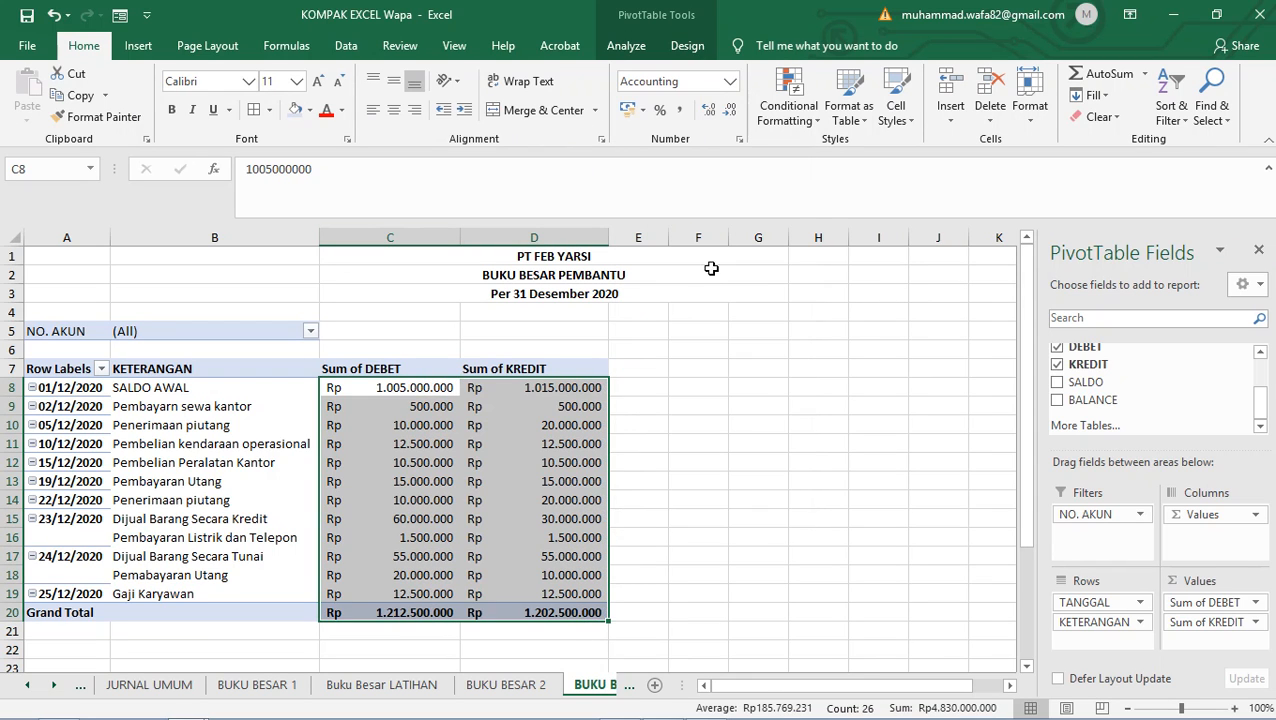
{"action": "left_click", "coordinate": [762, 346]}
- Enter the label NAMA RELASI in cell A6, below NO. AKUN
{"action": "left_click", "coordinate": [85, 350]}
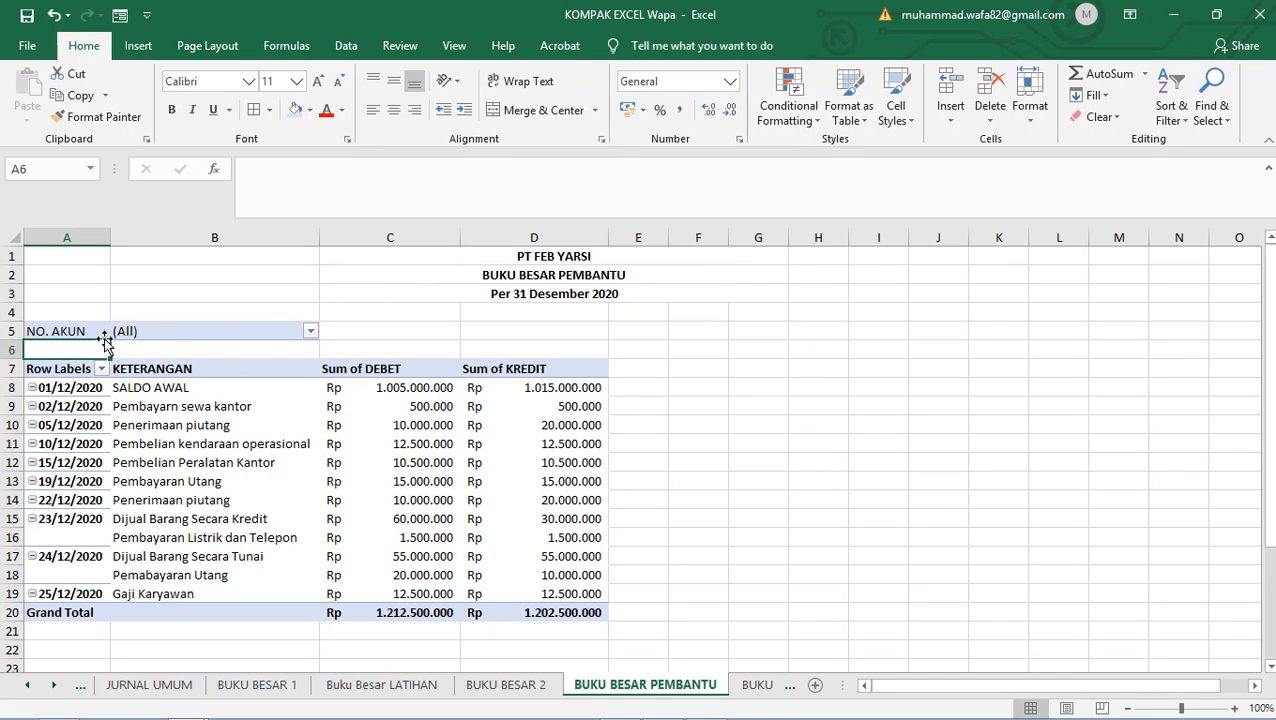
{"action": "type", "text": "A"}
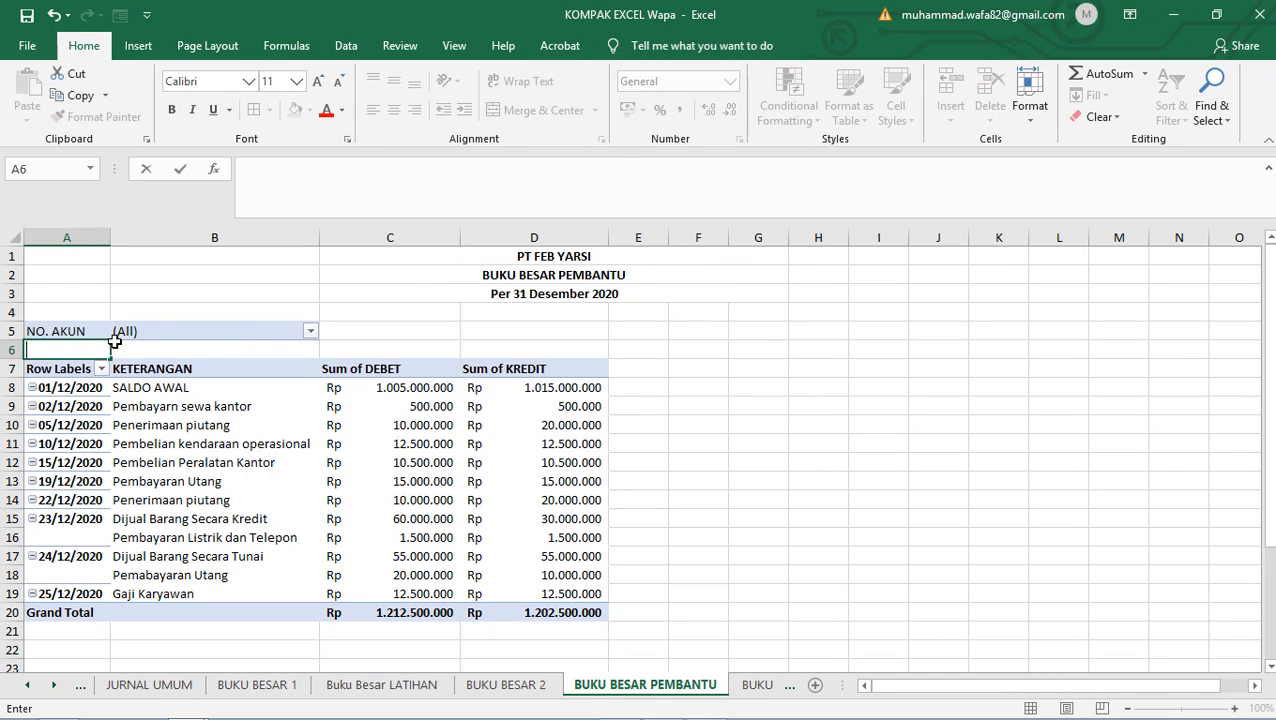
{"action": "type", "text": "NAMA RELASI"}
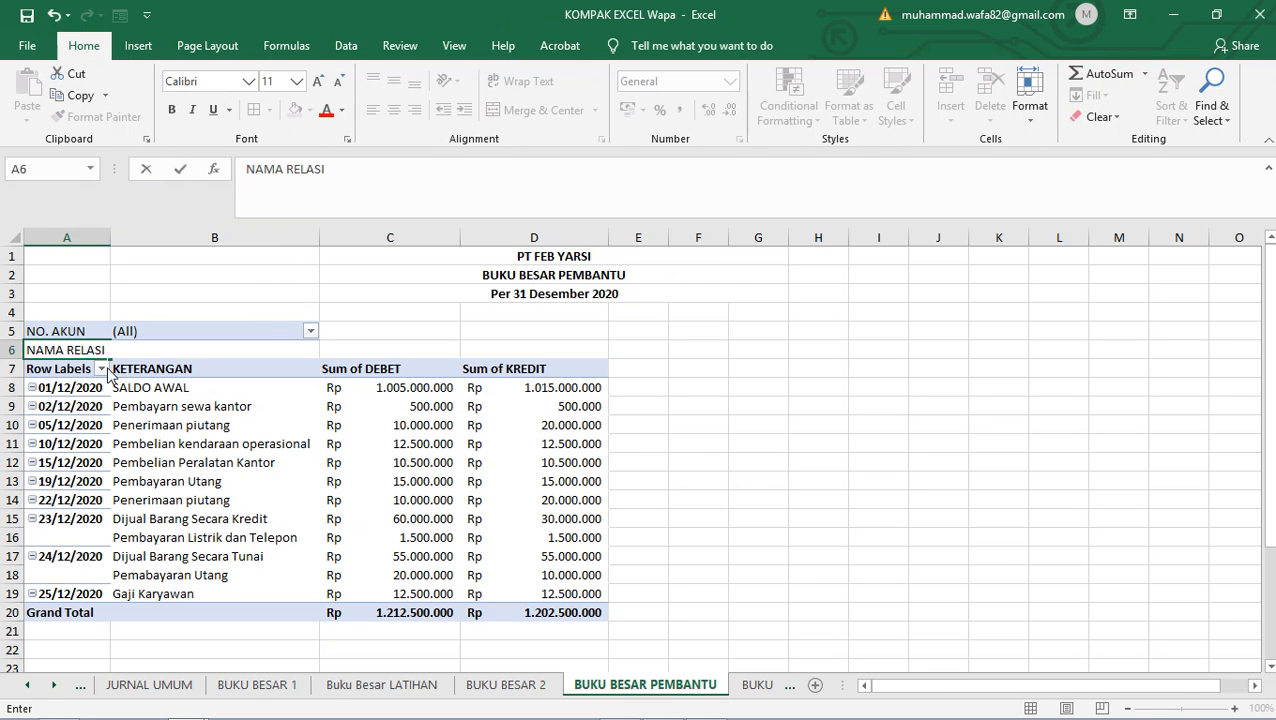
{"action": "left_click", "coordinate": [88, 313]}
- Apply the custom number format "@* :" to cell A6 and auto-fit the width of column A
{"action": "left_click", "coordinate": [89, 351]}
{"action": "left_click", "coordinate": [729, 88]}
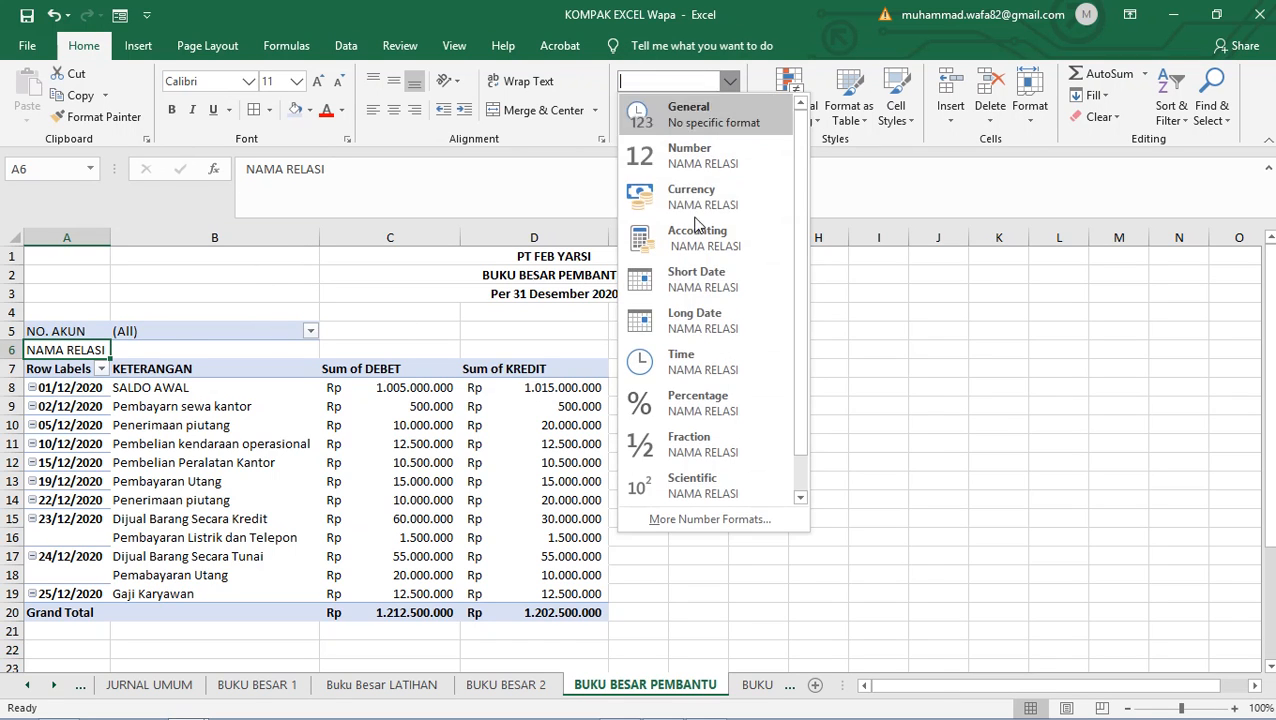
{"action": "left_click", "coordinate": [718, 530]}
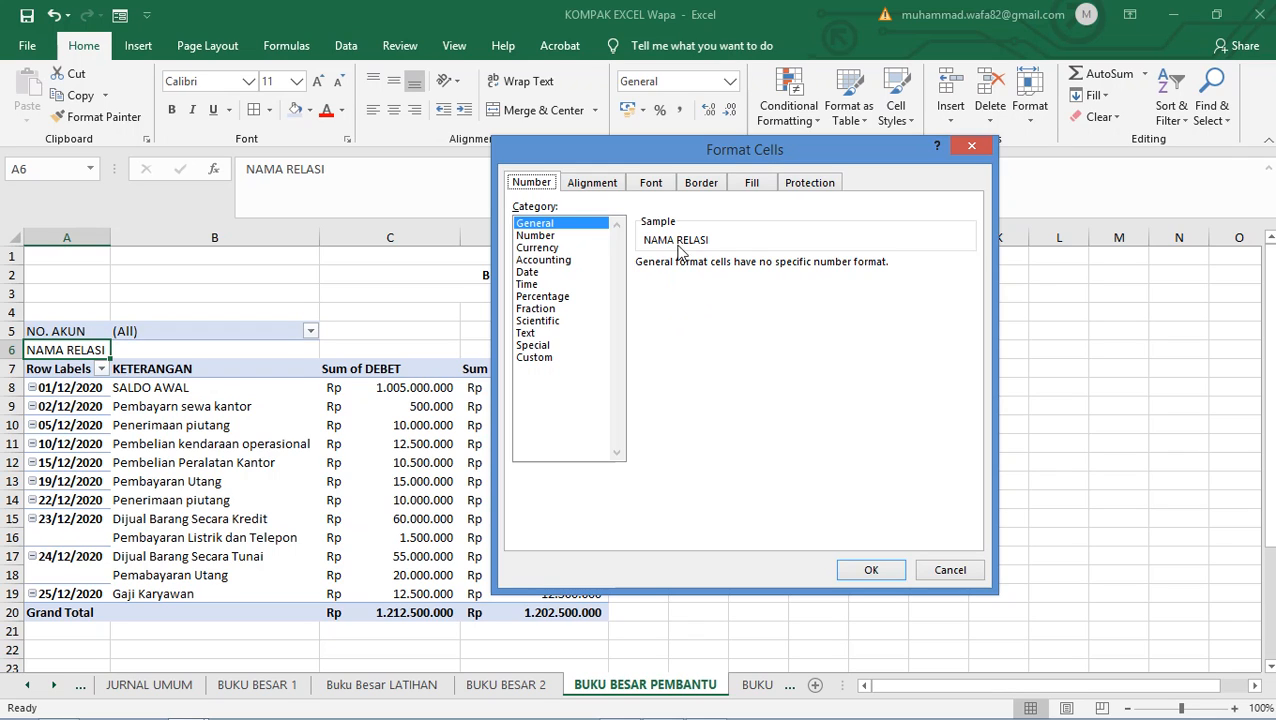
{"action": "left_click", "coordinate": [547, 359]}
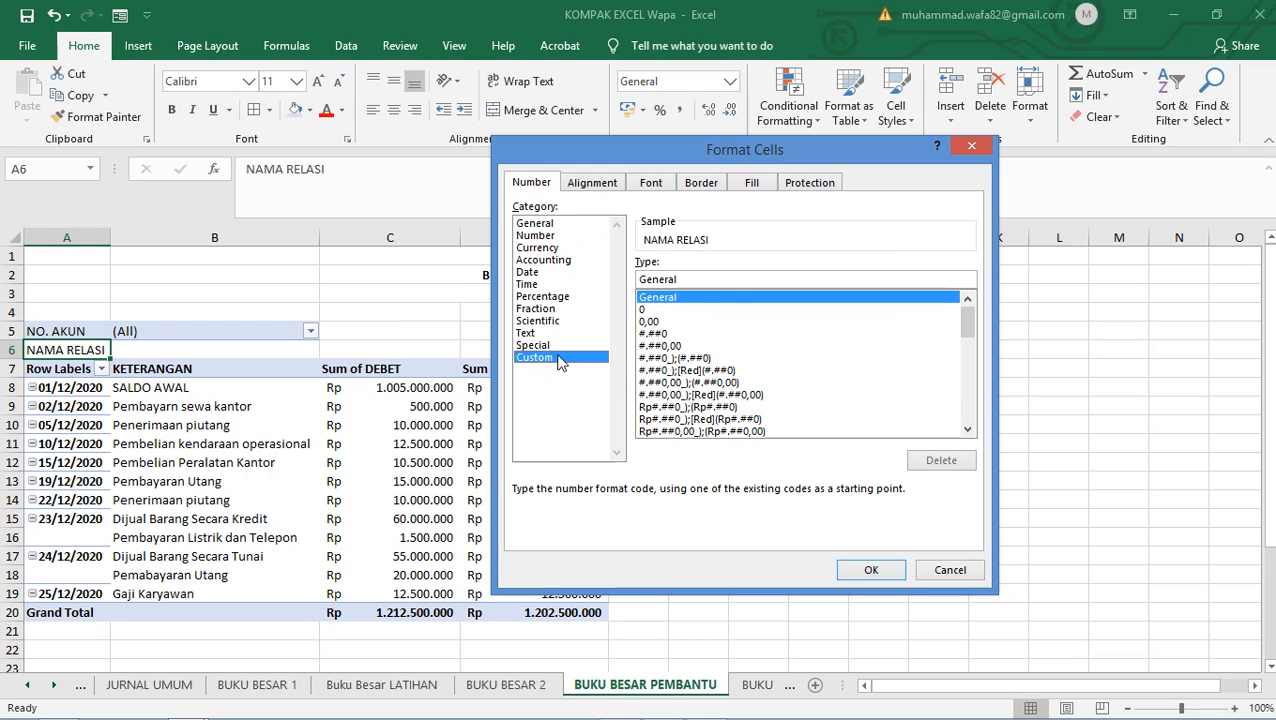
{"action": "left_click", "coordinate": [703, 279]}
{"action": "left_click_drag", "start_coordinate": [684, 281], "coordinate": [638, 287]}
{"action": "type", "text": "@* :"}
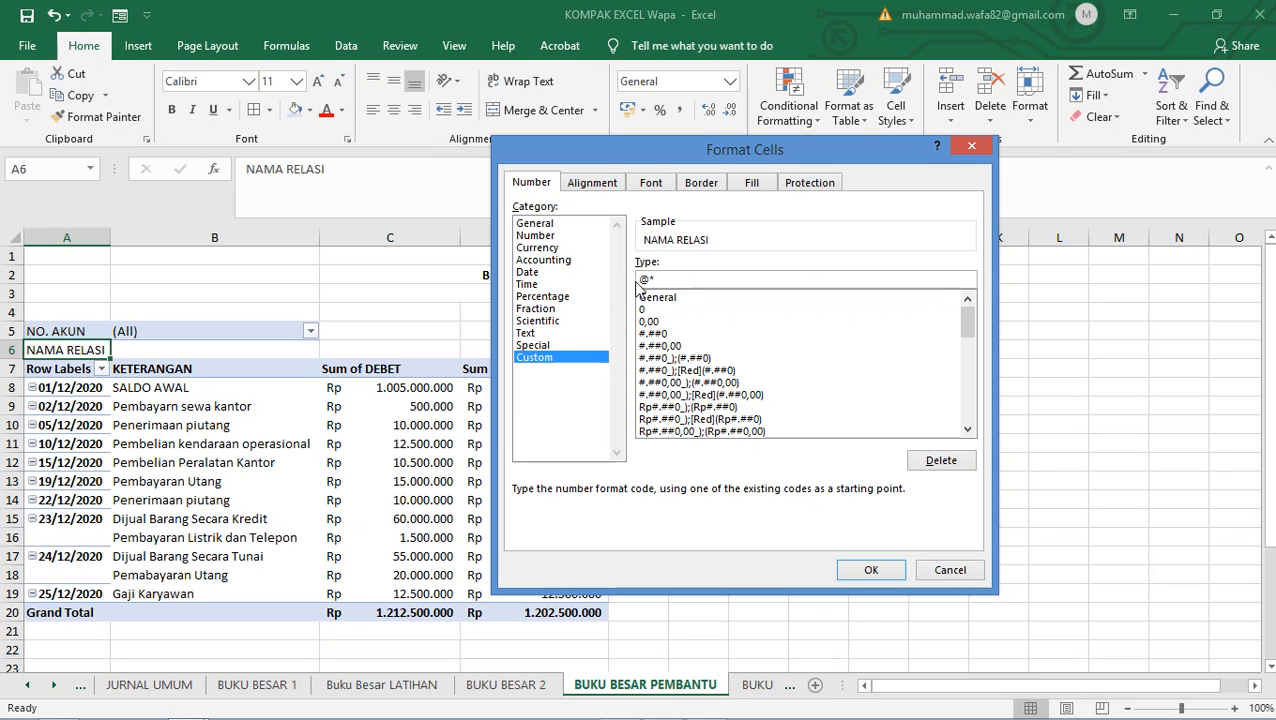
{"action": "left_click", "coordinate": [869, 569]}
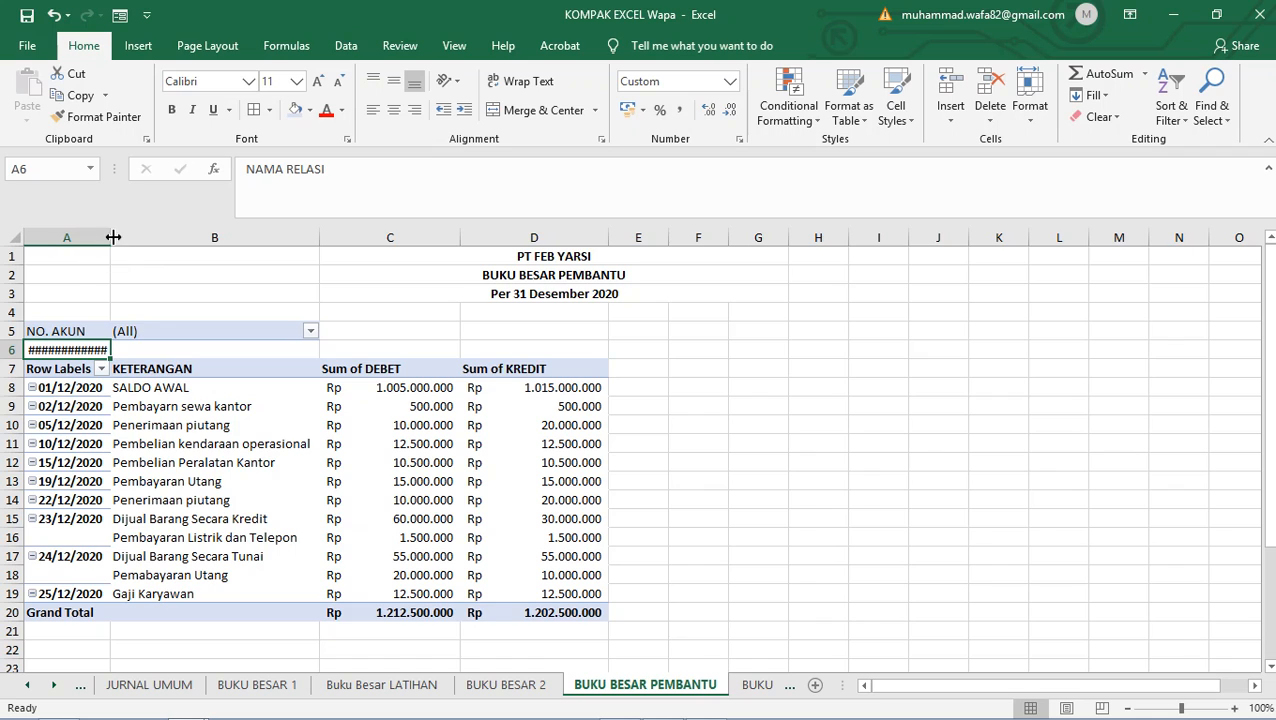
{"action": "double_click", "coordinate": [113, 237]}
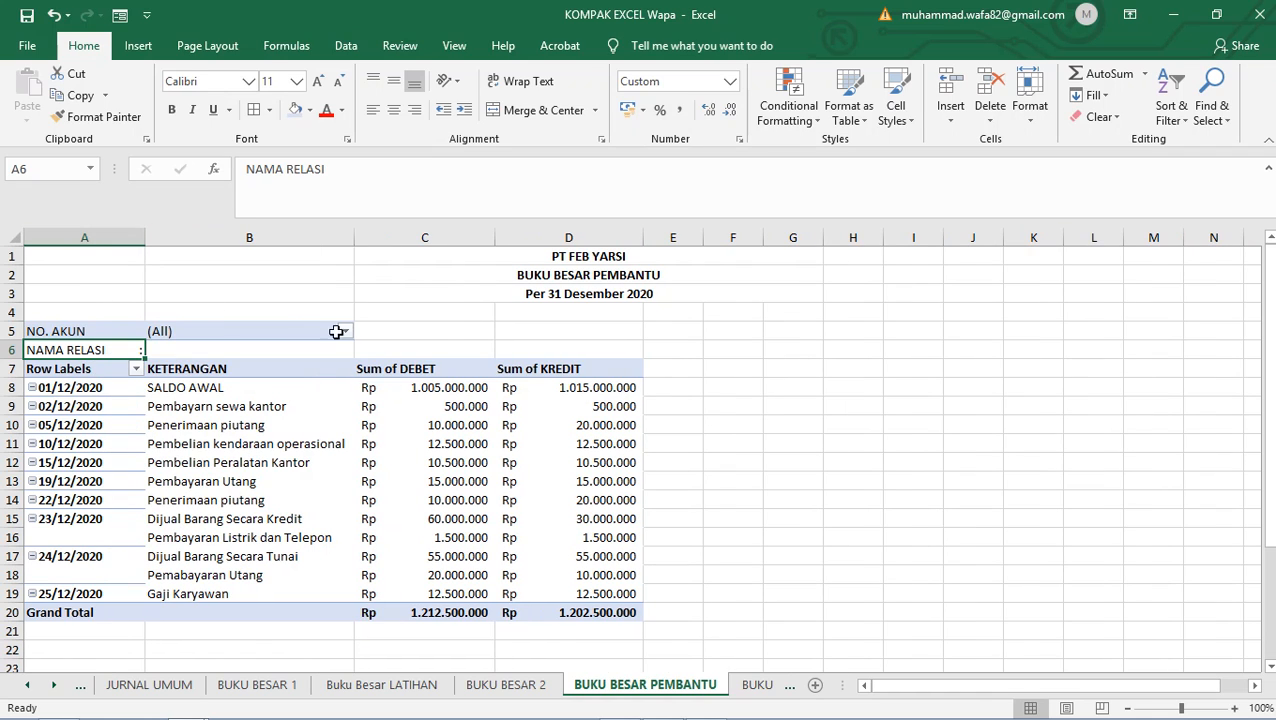
- Copy the NAMA RELASI label cell A6 into cells D5 and D6
{"action": "key", "text": "ctrl+c"}
{"action": "left_click", "coordinate": [572, 330]}
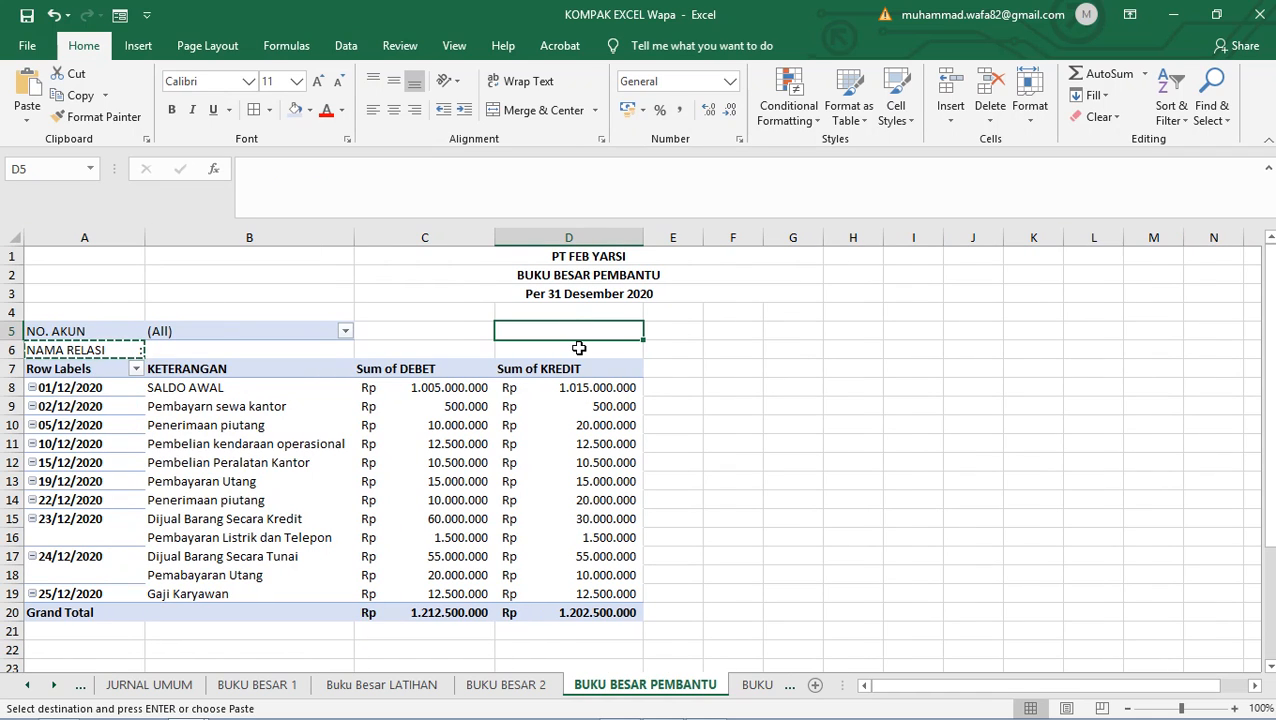
{"action": "key", "text": "ctrl+v"}
{"action": "left_click", "coordinate": [579, 349]}
{"action": "key", "text": "ctrl+v"}
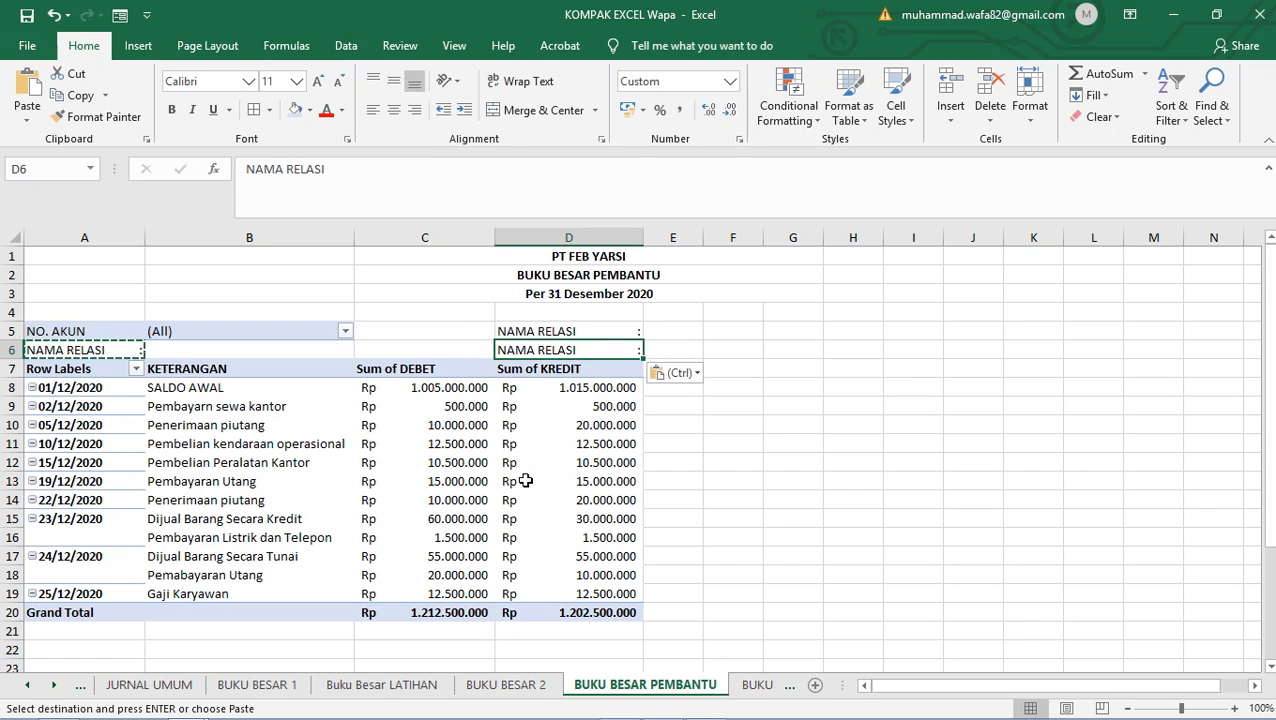
- Replace the copied labels with POS SALDO in D5 and SALDO AWAL in D6
{"action": "double_click", "coordinate": [575, 331]}
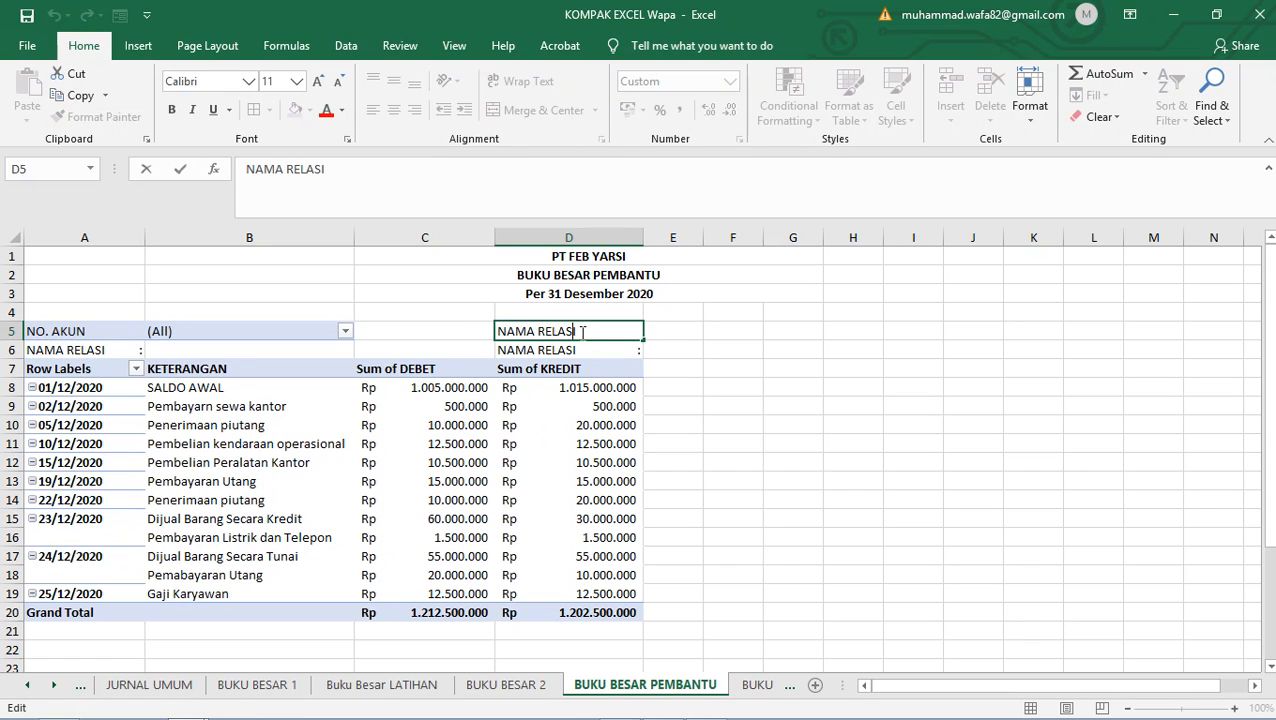
{"action": "left_click_drag", "start_coordinate": [583, 331], "coordinate": [497, 331]}
{"action": "type", "text": "POS"}
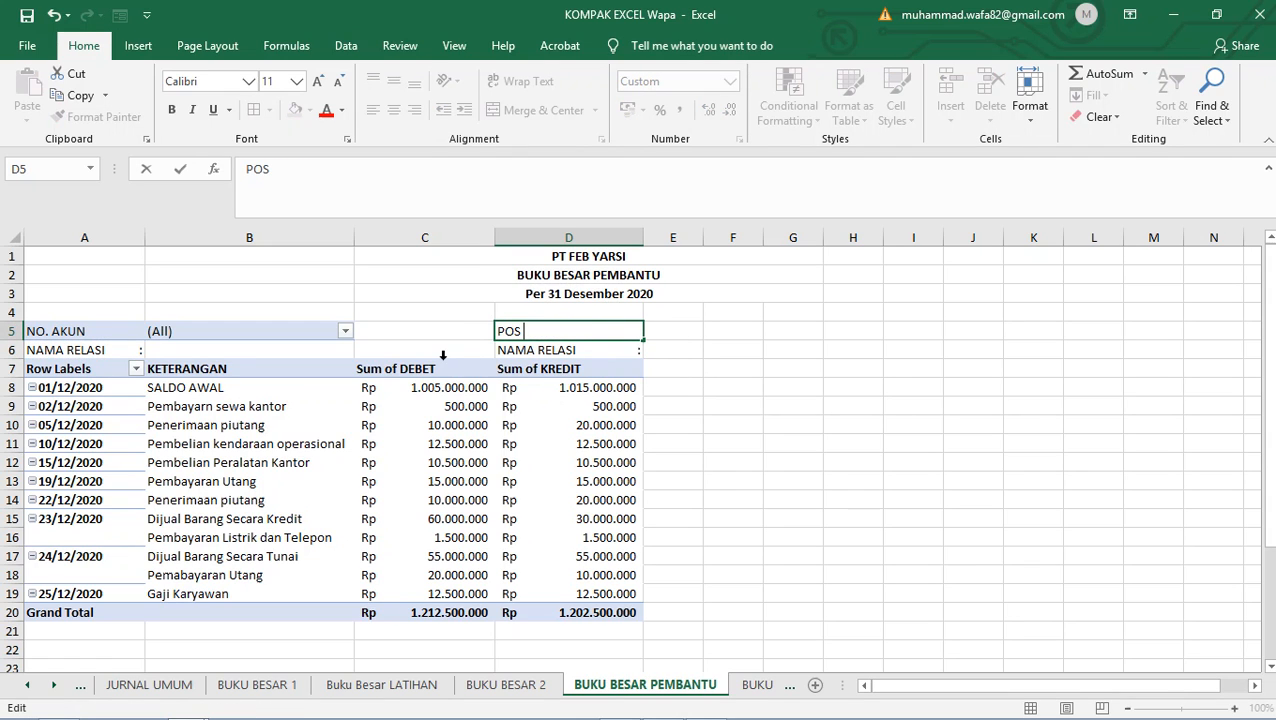
{"action": "type", "text": " SALDO"}
{"action": "double_click", "coordinate": [552, 350]}
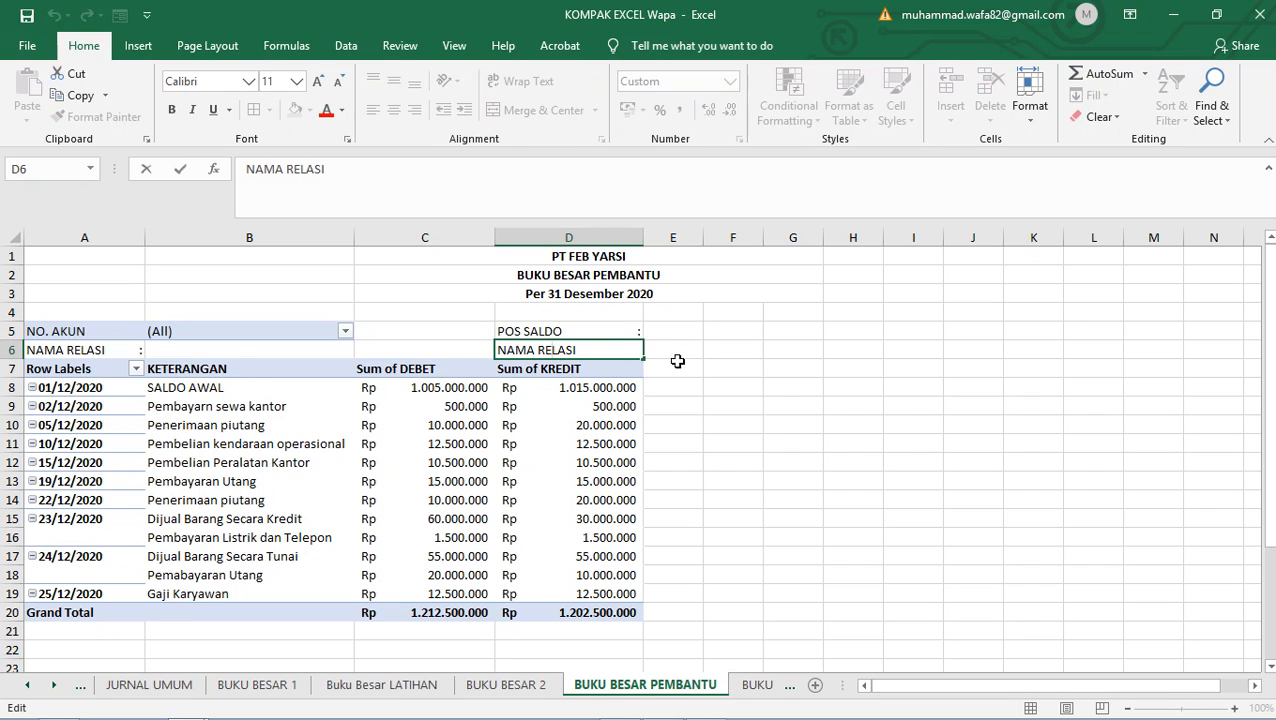
{"action": "left_click_drag", "start_coordinate": [604, 349], "coordinate": [376, 369]}
{"action": "type", "text": "SALDO"}
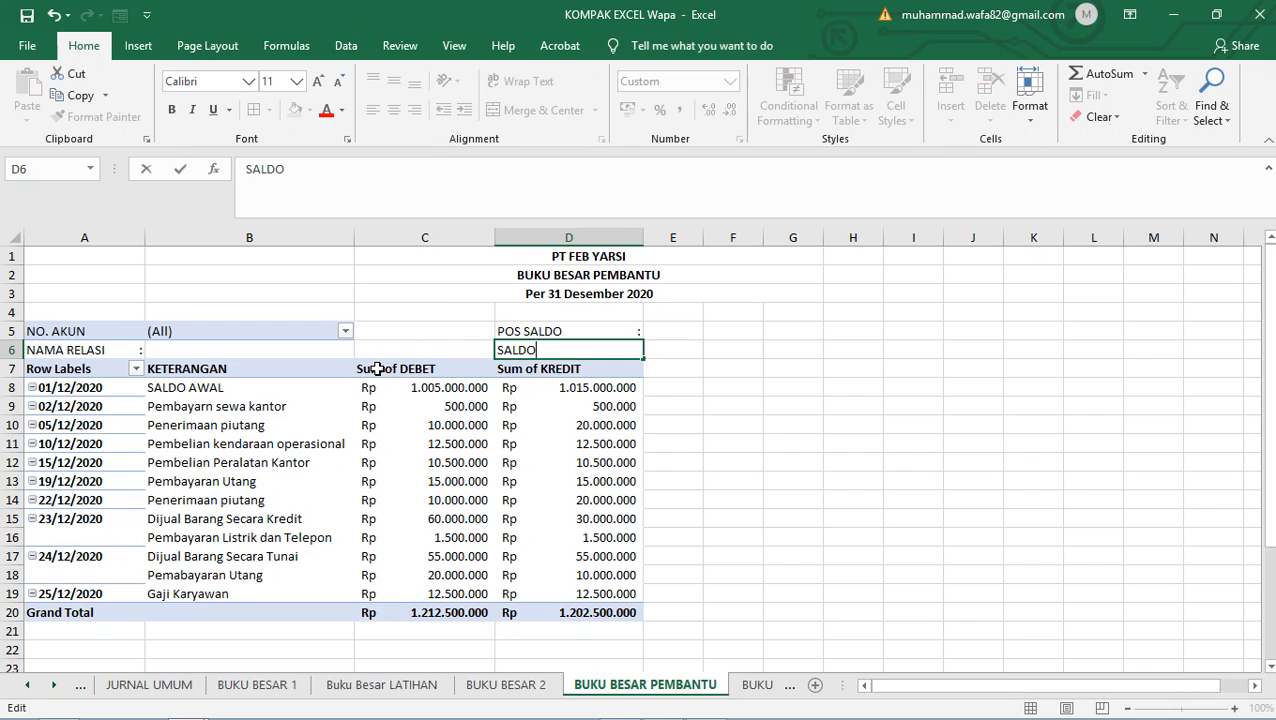
{"action": "type", "text": " AWAL"}
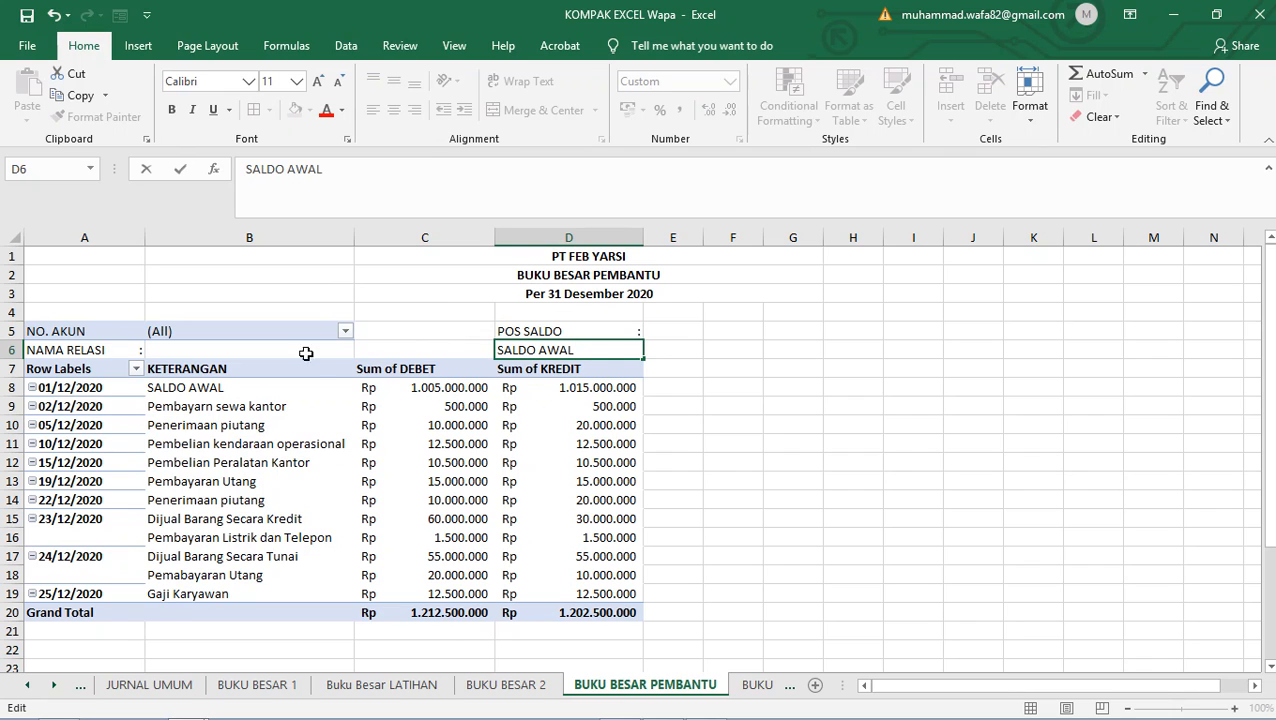
{"action": "left_click", "coordinate": [733, 349]}
- Enter a VLOOKUP in B6 beside NAMA RELASI that looks up B5 in 'JURNAL UMUM'!A5:F71 and returns column 2
{"action": "left_click", "coordinate": [248, 350]}
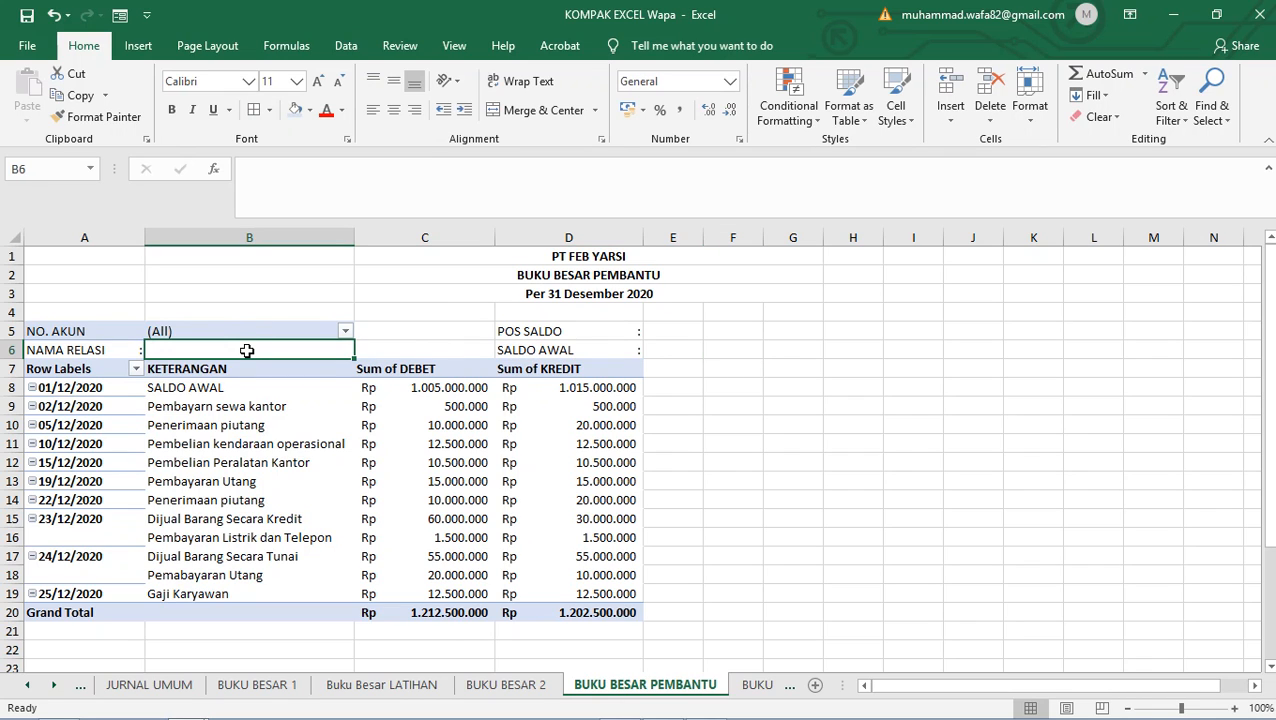
{"action": "type", "text": "=VLOOKUP"}
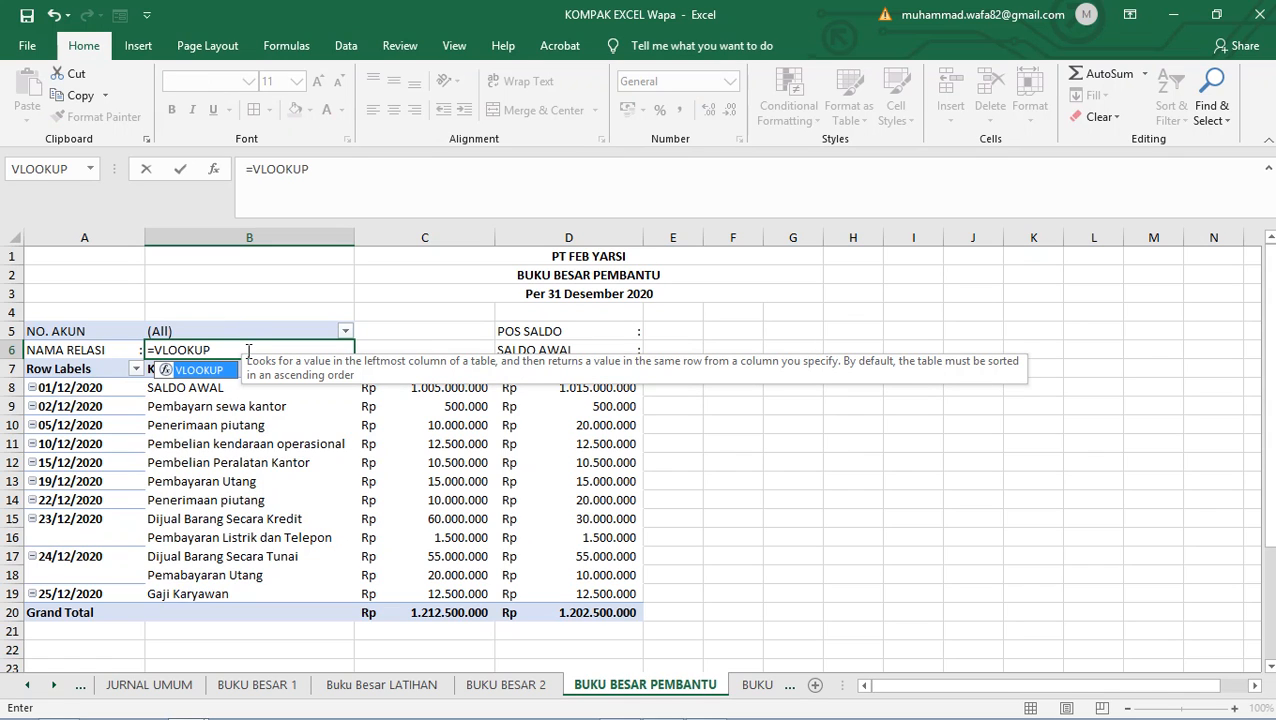
{"action": "double_click", "coordinate": [212, 372]}
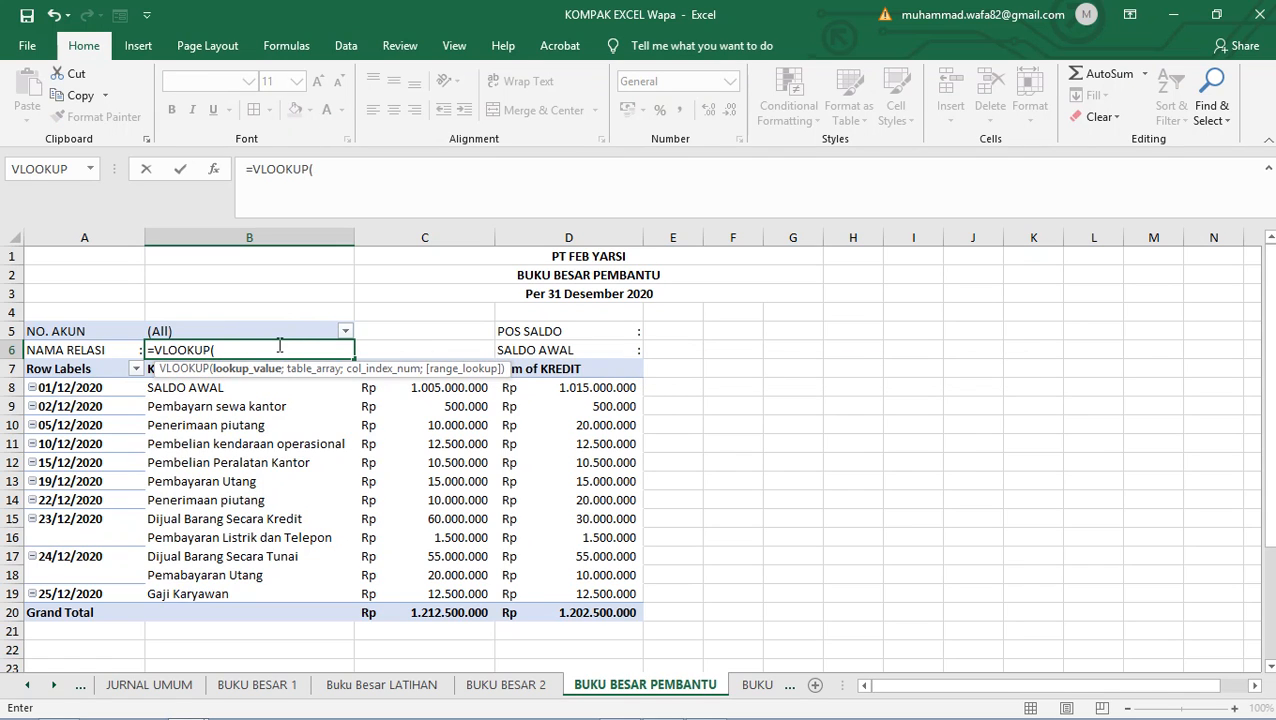
{"action": "left_click", "coordinate": [262, 331]}
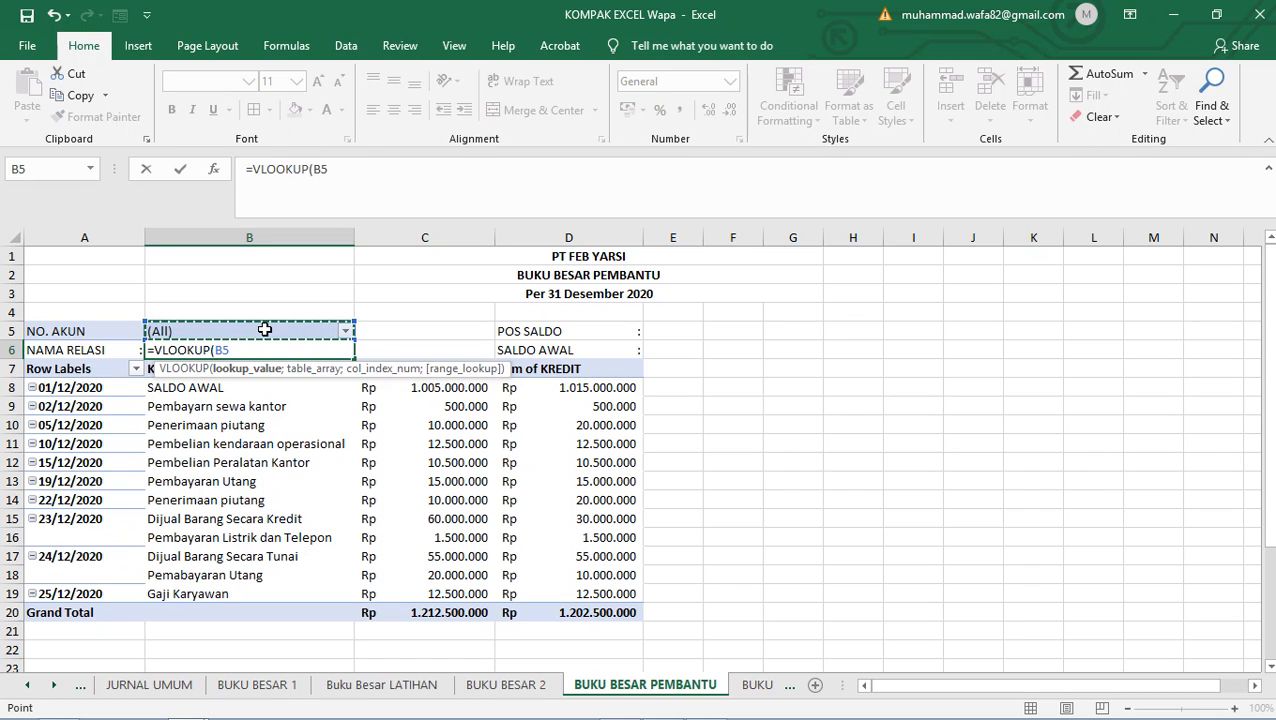
{"action": "type", "text": ";"}
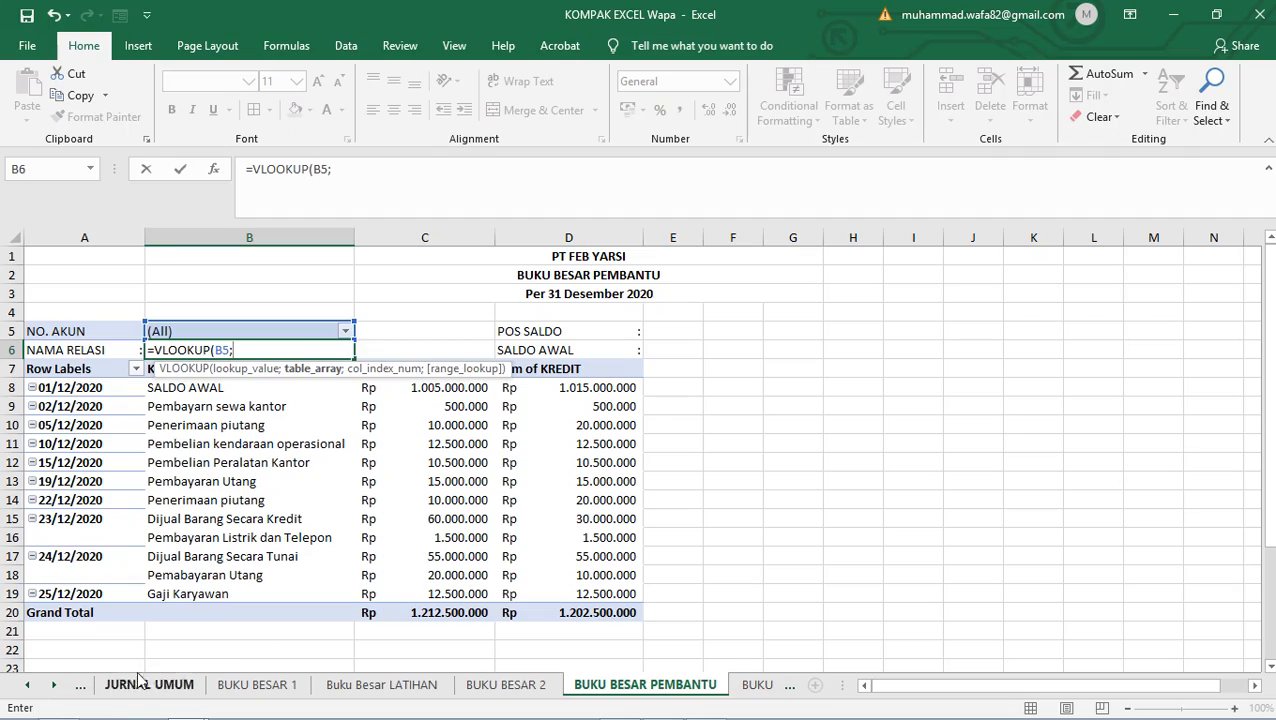
{"action": "left_click", "coordinate": [148, 685]}
{"action": "scroll", "coordinate": [158, 501], "scroll_direction": "up", "scroll_amount": 17}
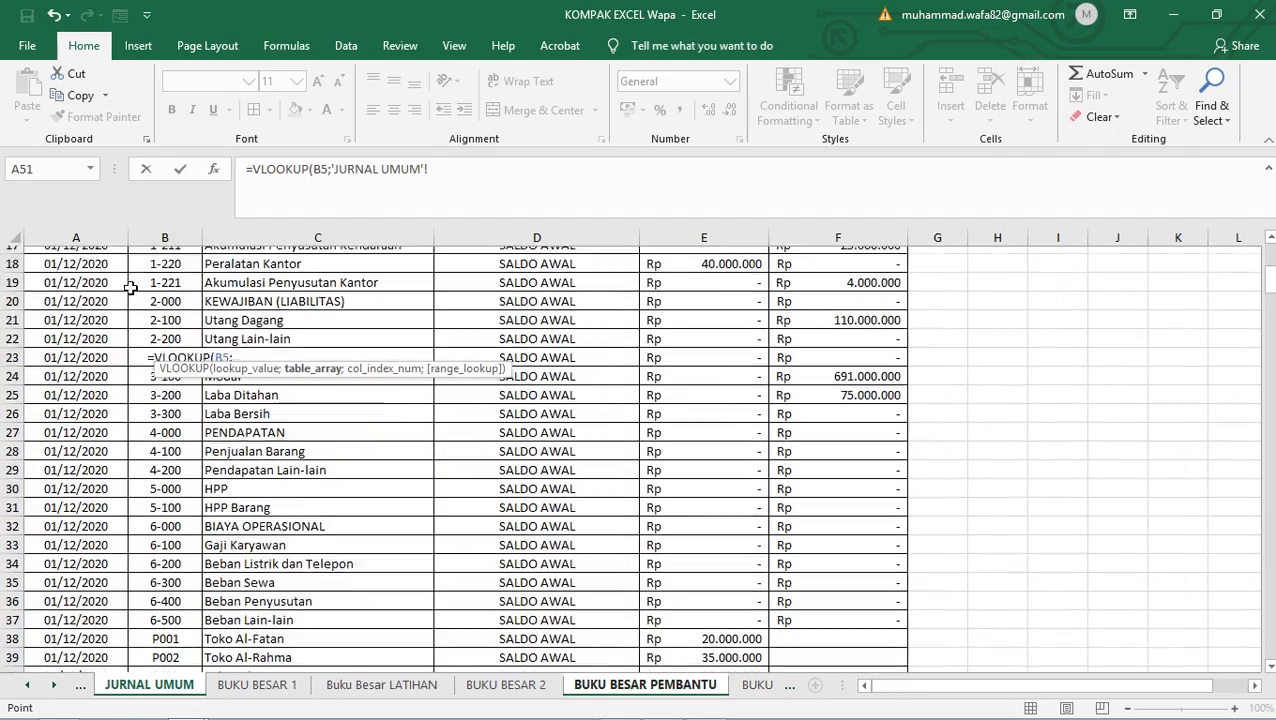
{"action": "left_click_drag", "start_coordinate": [90, 331], "coordinate": [826, 637]}
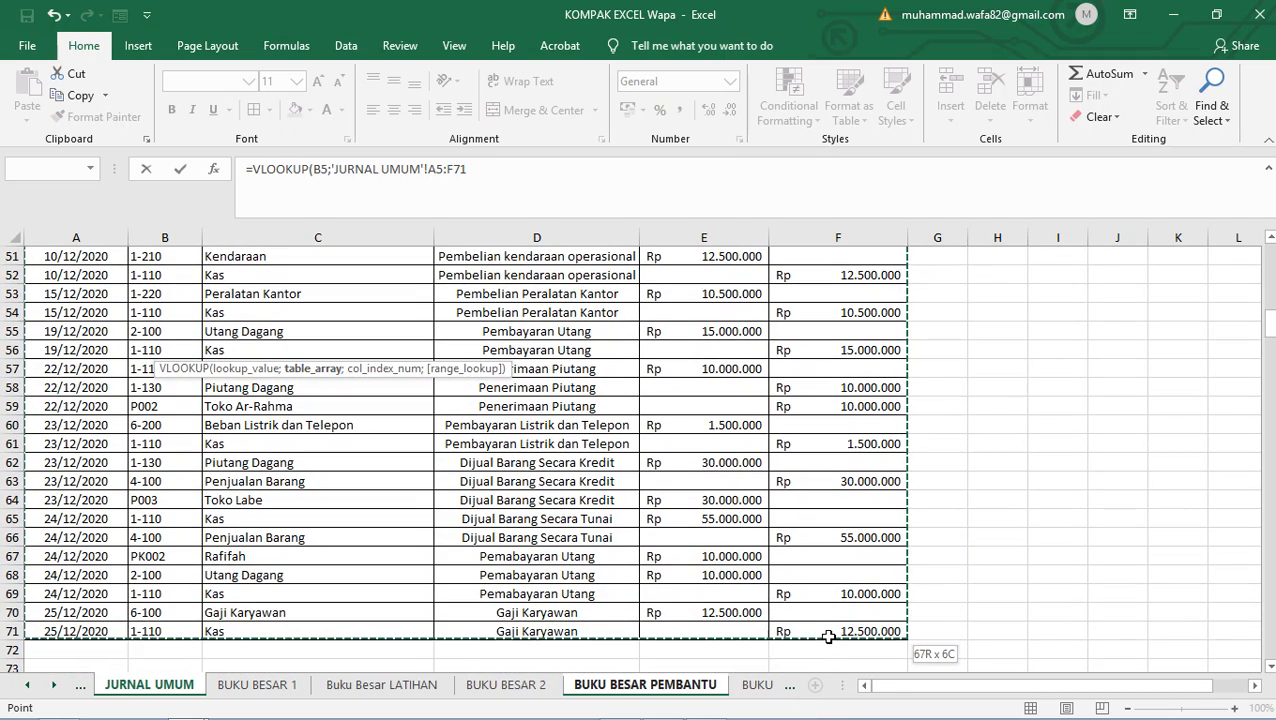
{"action": "left_click", "coordinate": [492, 170]}
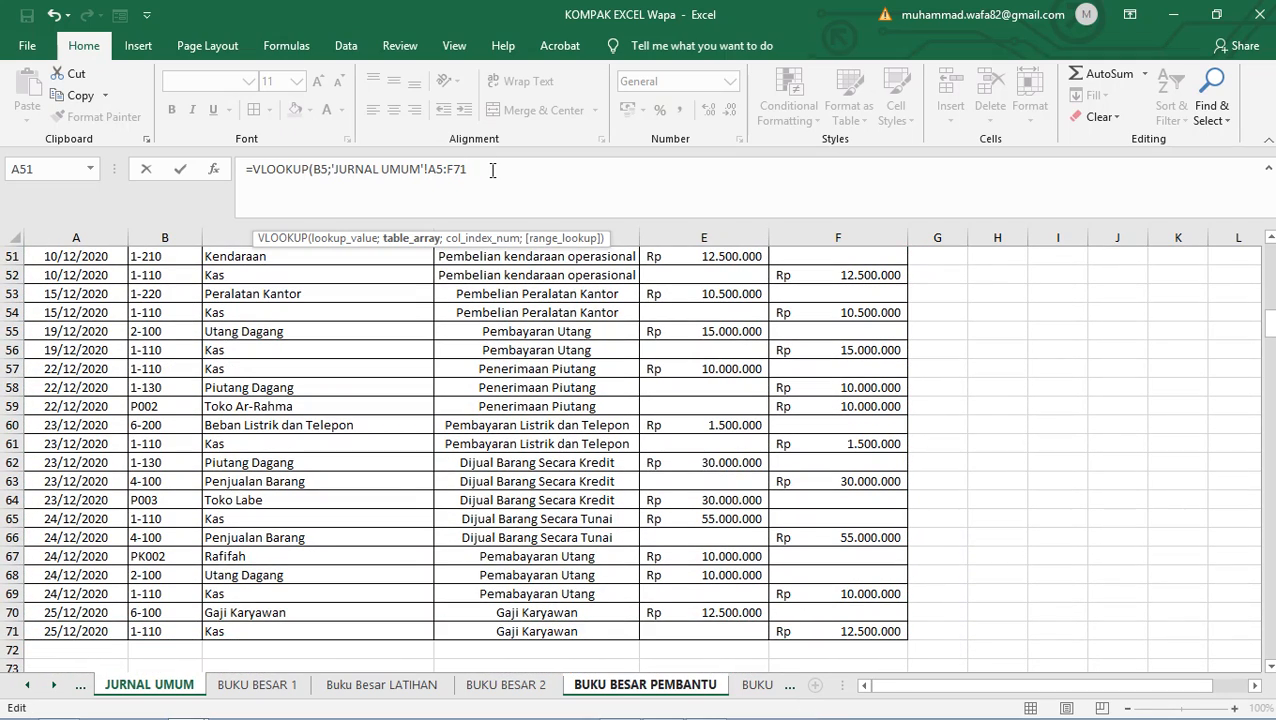
{"action": "type", "text": ";"}
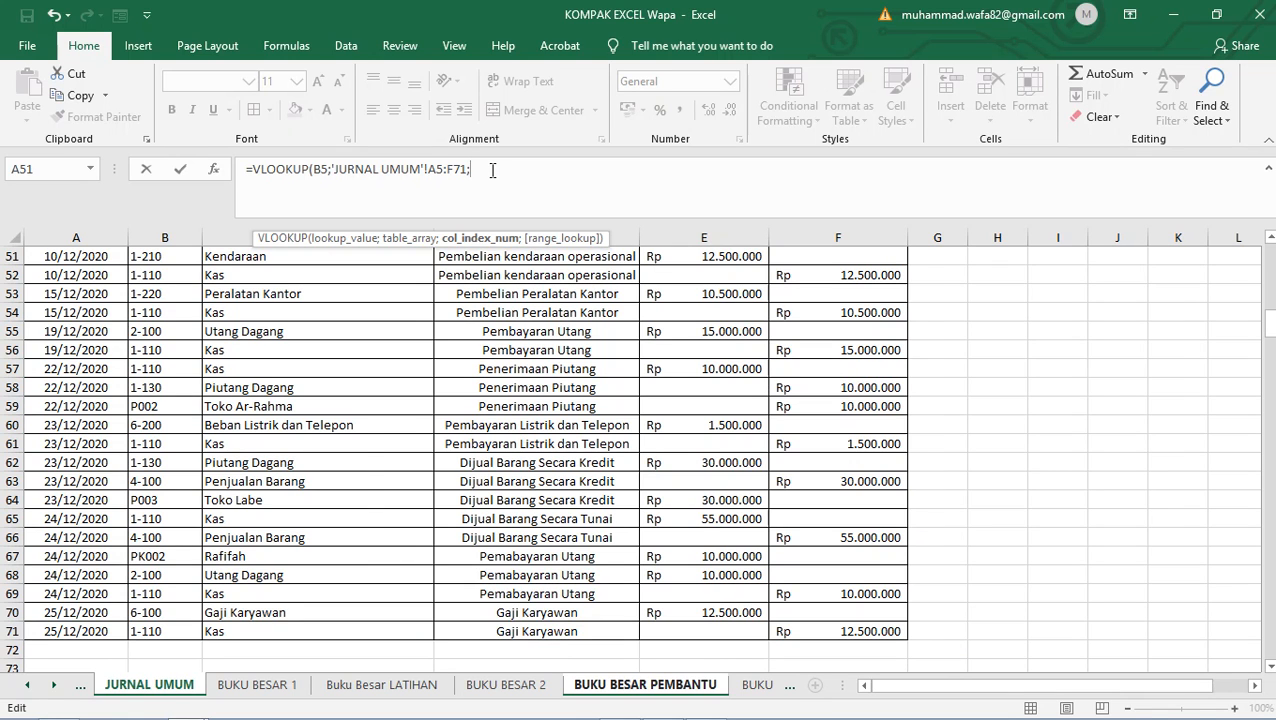
{"action": "type", "text": "2"}
{"action": "key", "text": "Tab"}
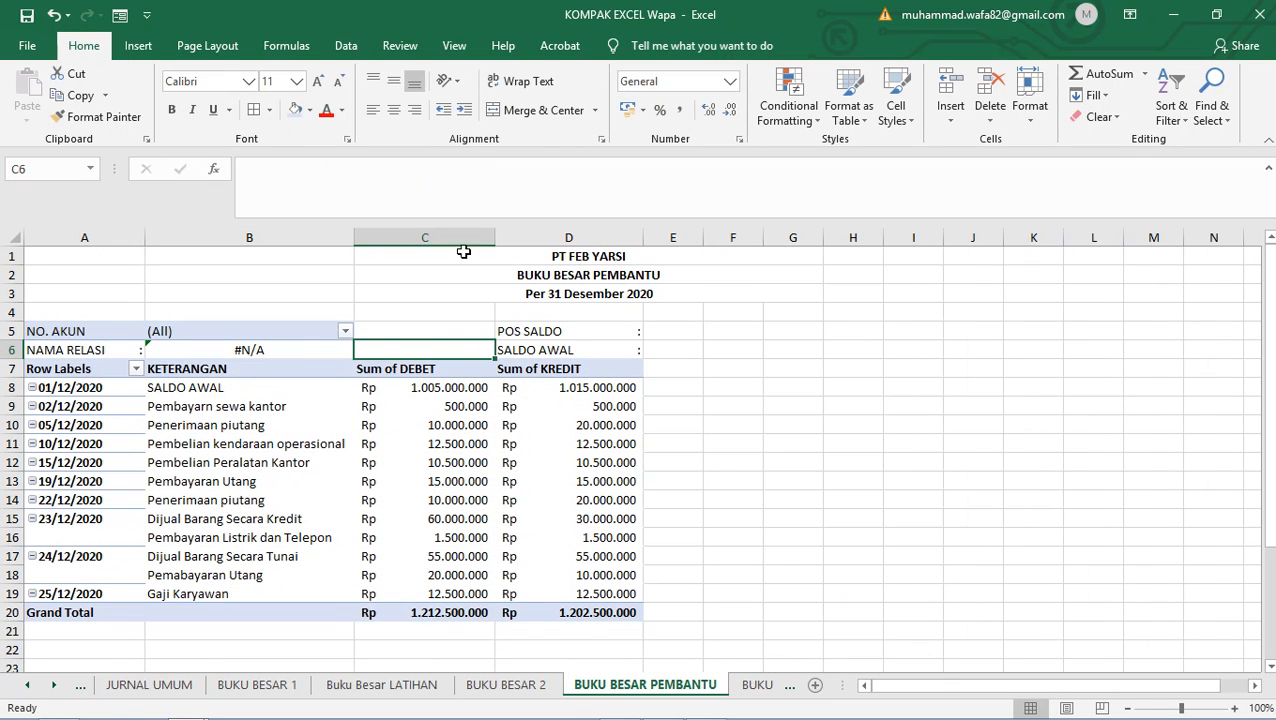
- Add FALSE as the exact-match argument to the NAMA RELASI VLOOKUP formula in B6
{"action": "left_click", "coordinate": [216, 351]}
{"action": "left_click", "coordinate": [482, 175]}
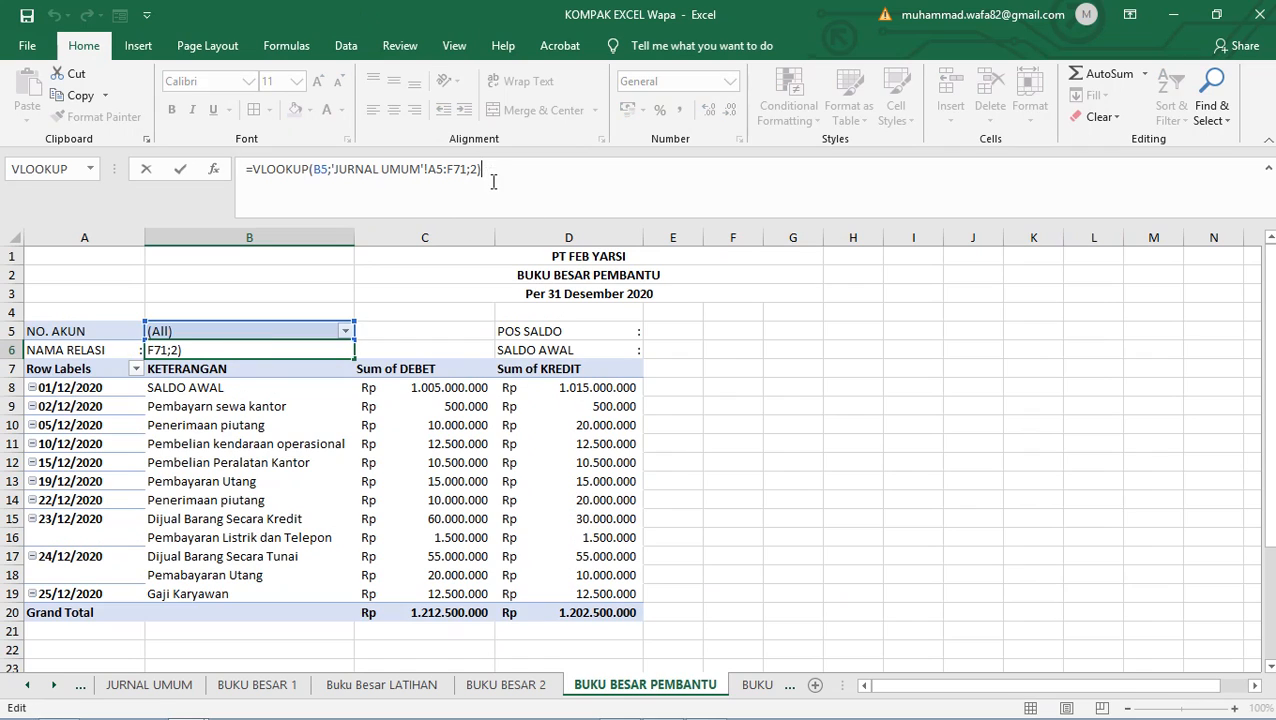
{"action": "key", "text": "BackSpace"}
{"action": "type", "text": ";"}
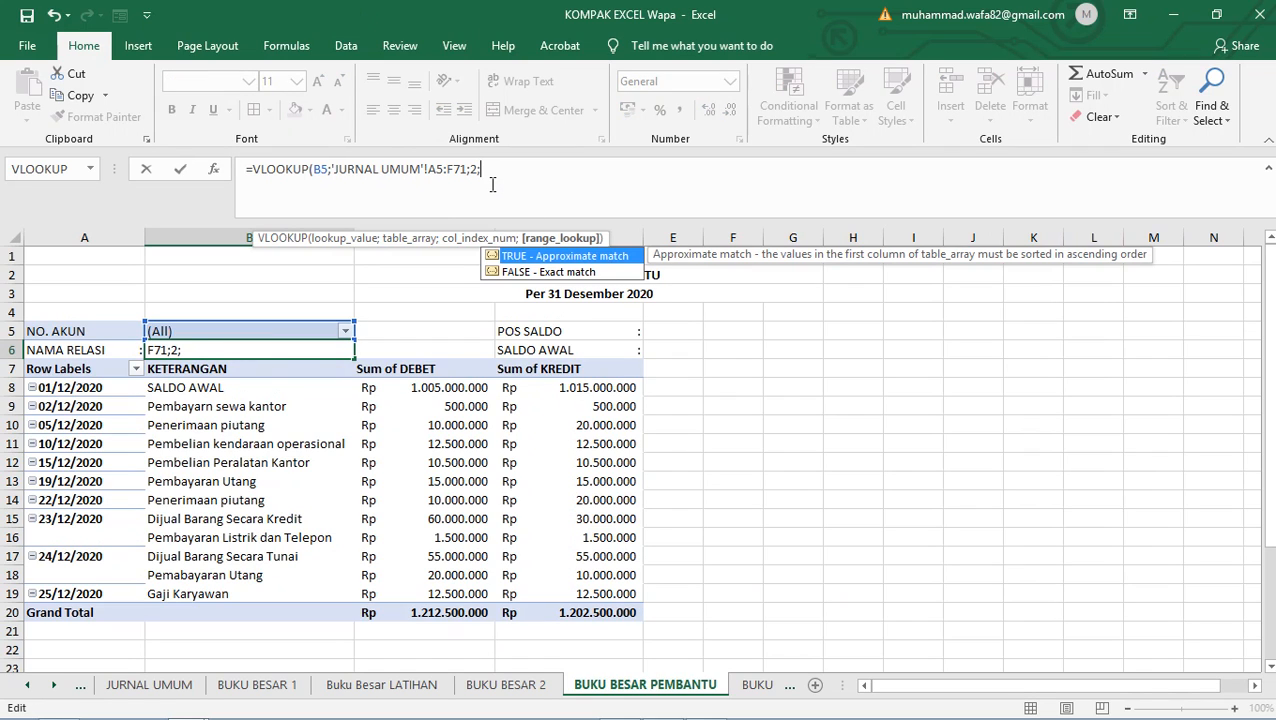
{"action": "double_click", "coordinate": [540, 272]}
{"action": "key", "text": "Return"}
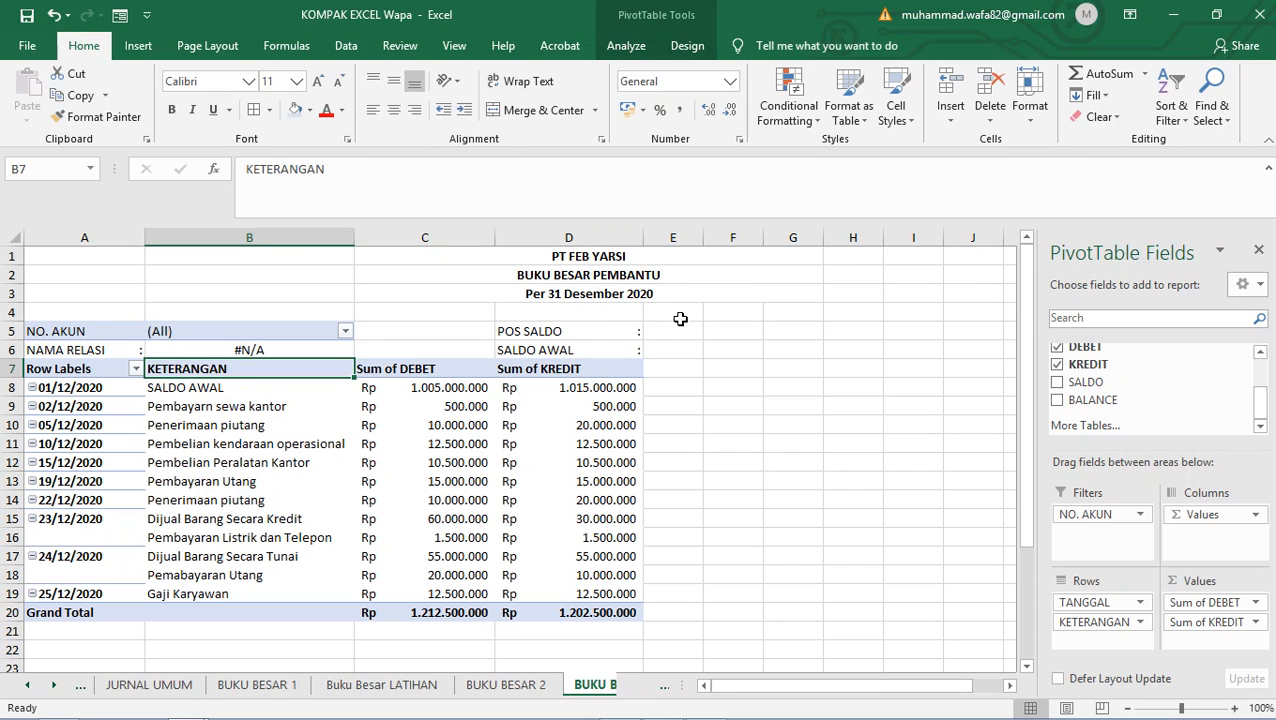
- Enter the formula =VLOOKUP(B5;DAFTAR_BANTU;3;FALSE) in cell E5 beside POS SALDO
{"action": "left_click", "coordinate": [678, 346]}
{"action": "left_click", "coordinate": [680, 329]}
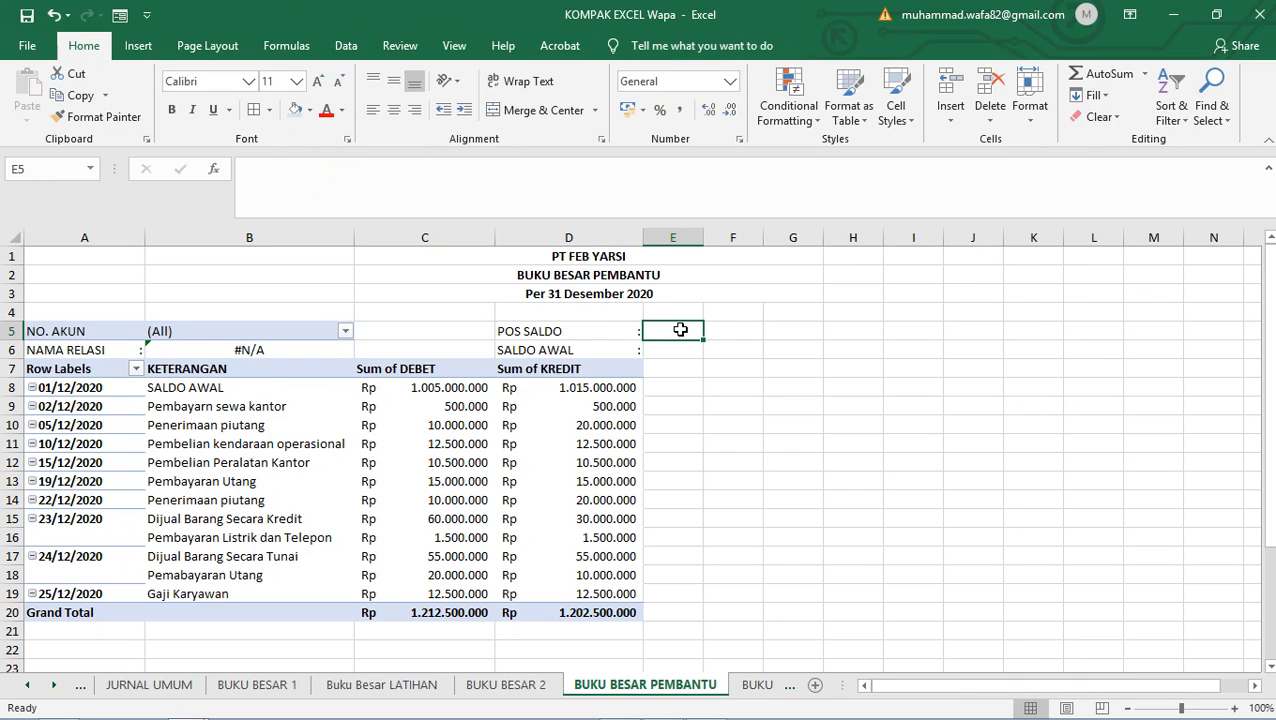
{"action": "type", "text": "=V"}
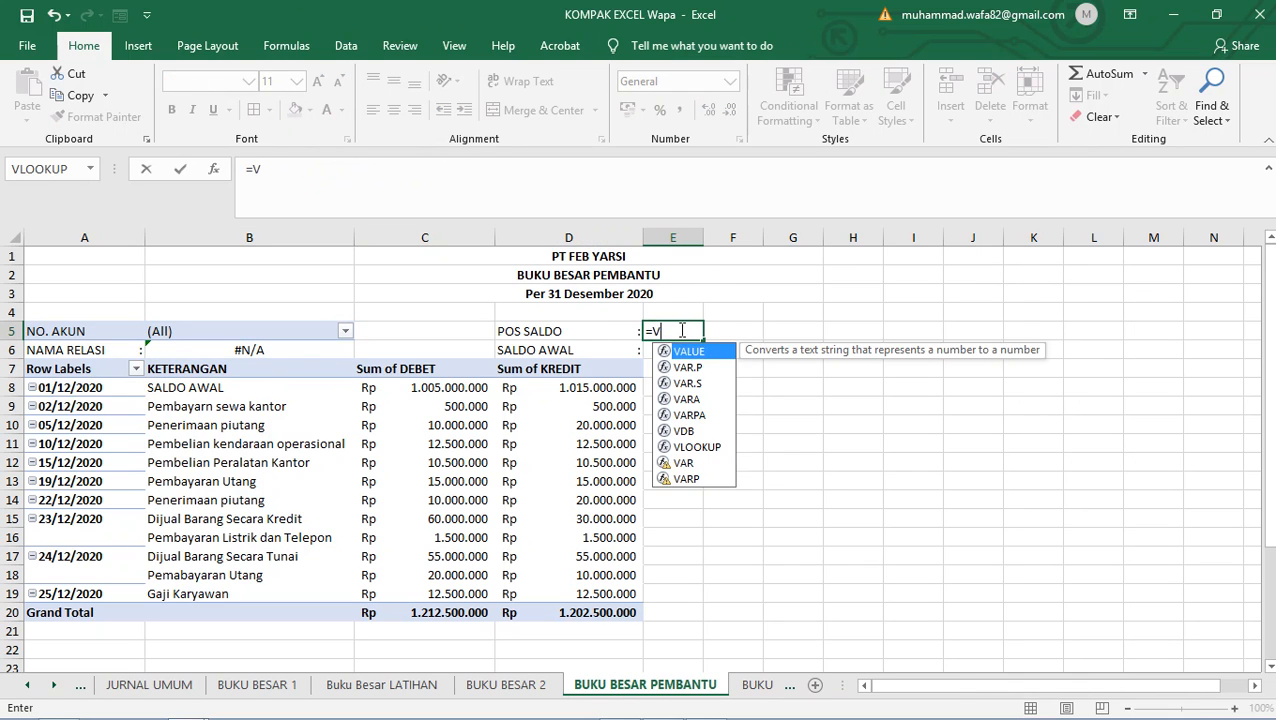
{"action": "type", "text": "LOOK"}
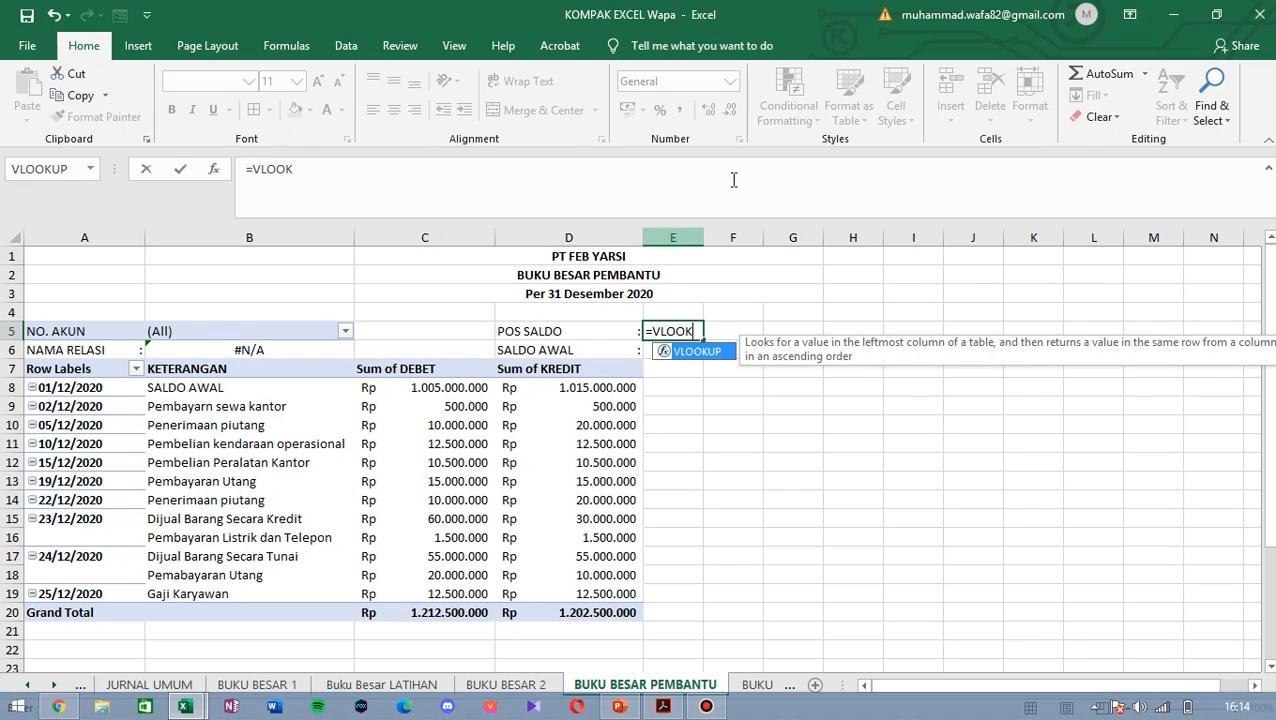
{"action": "double_click", "coordinate": [707, 358]}
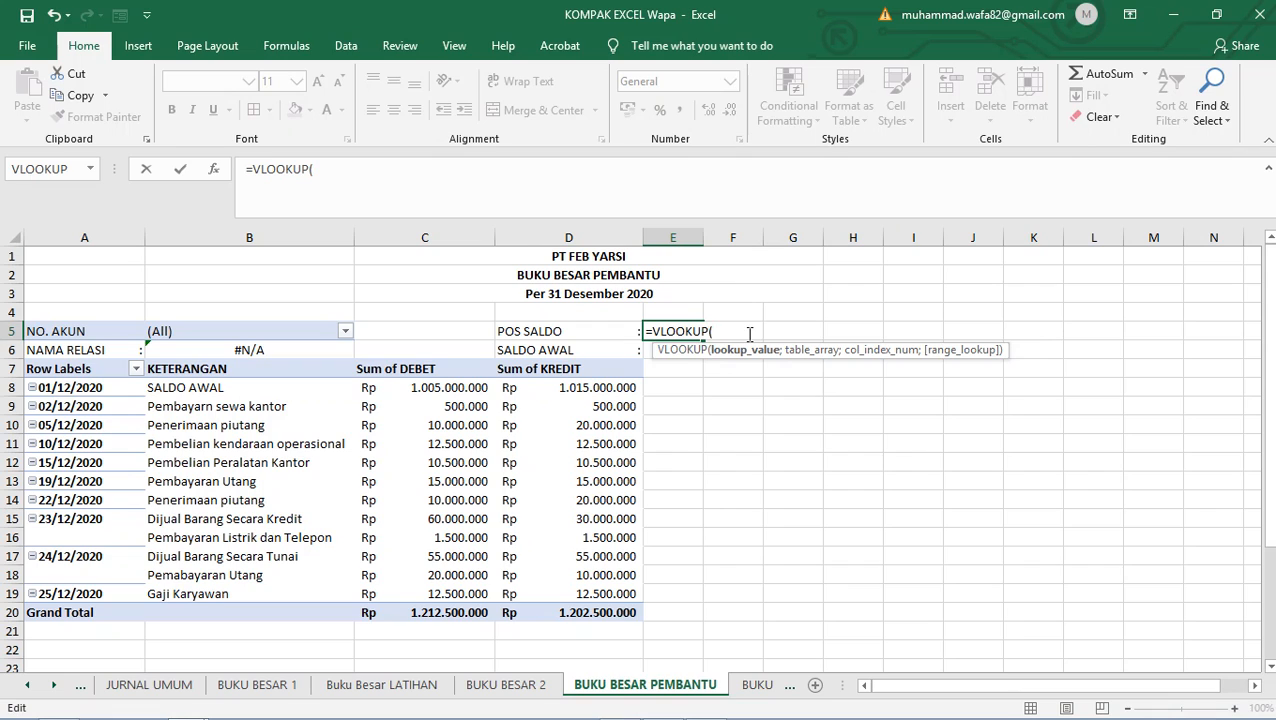
{"action": "left_click", "coordinate": [312, 331]}
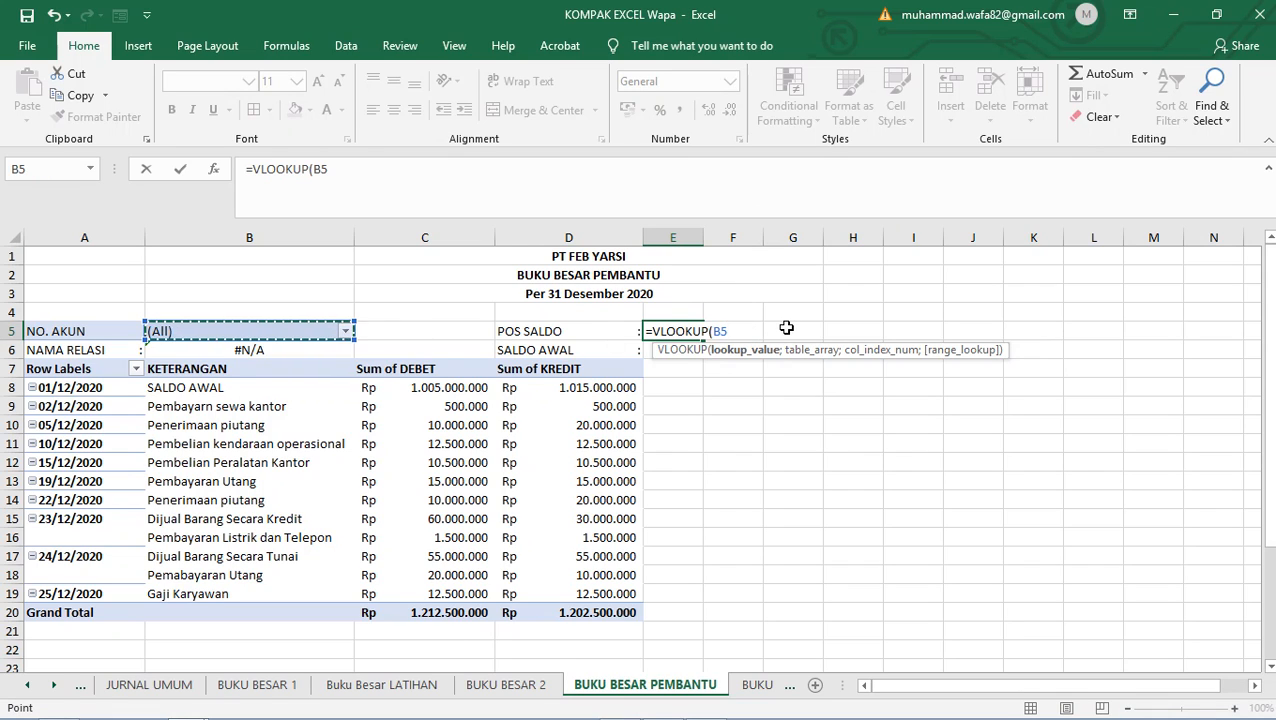
{"action": "type", "text": ";"}
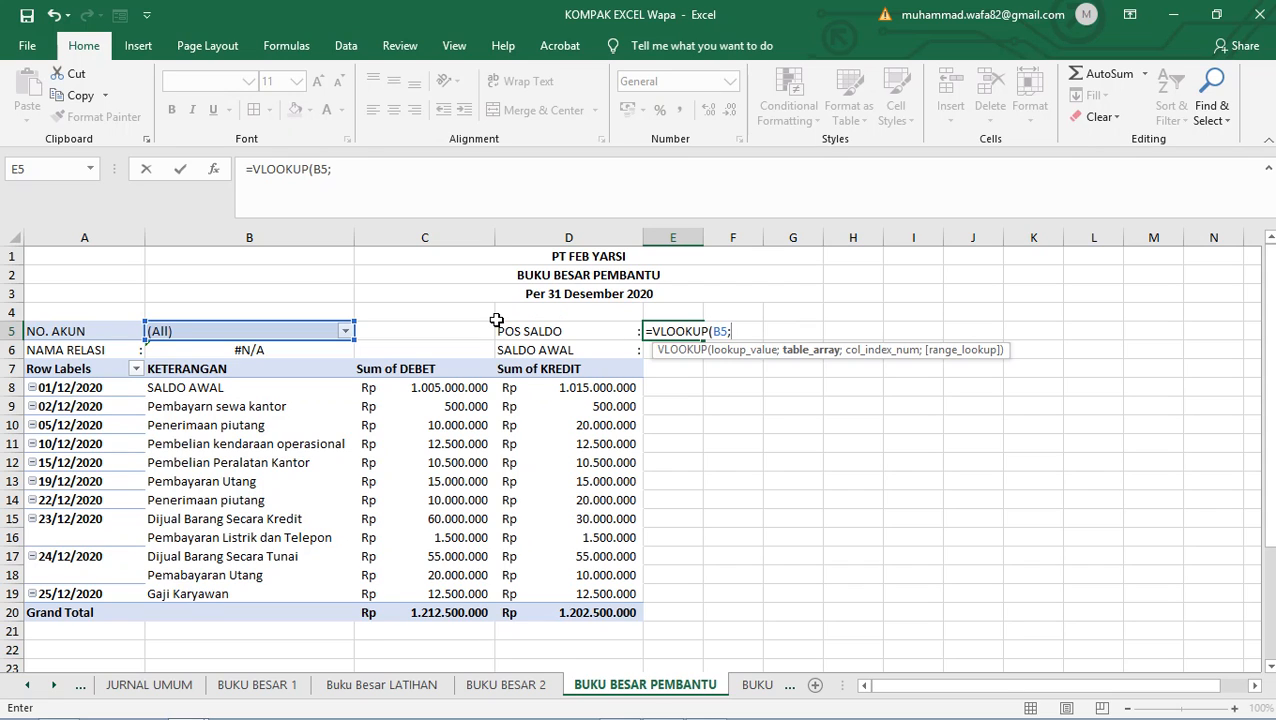
{"action": "type", "text": "DAFTAR"}
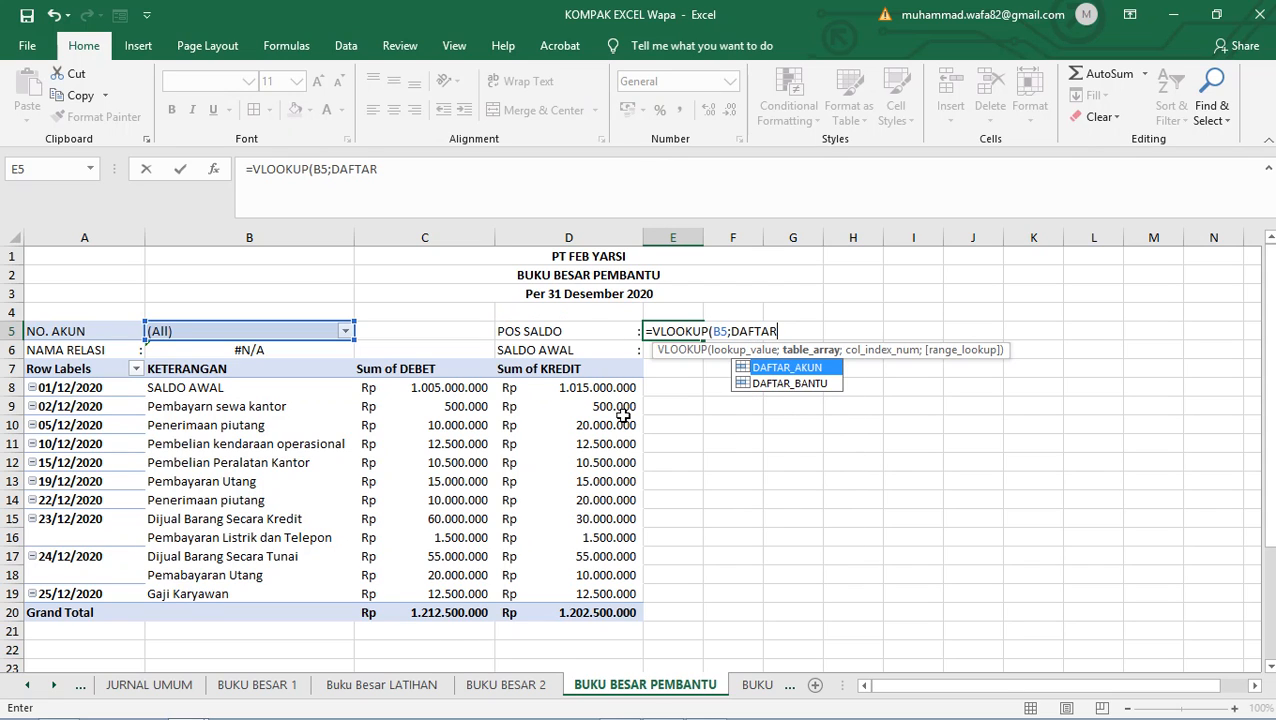
{"action": "double_click", "coordinate": [765, 384]}
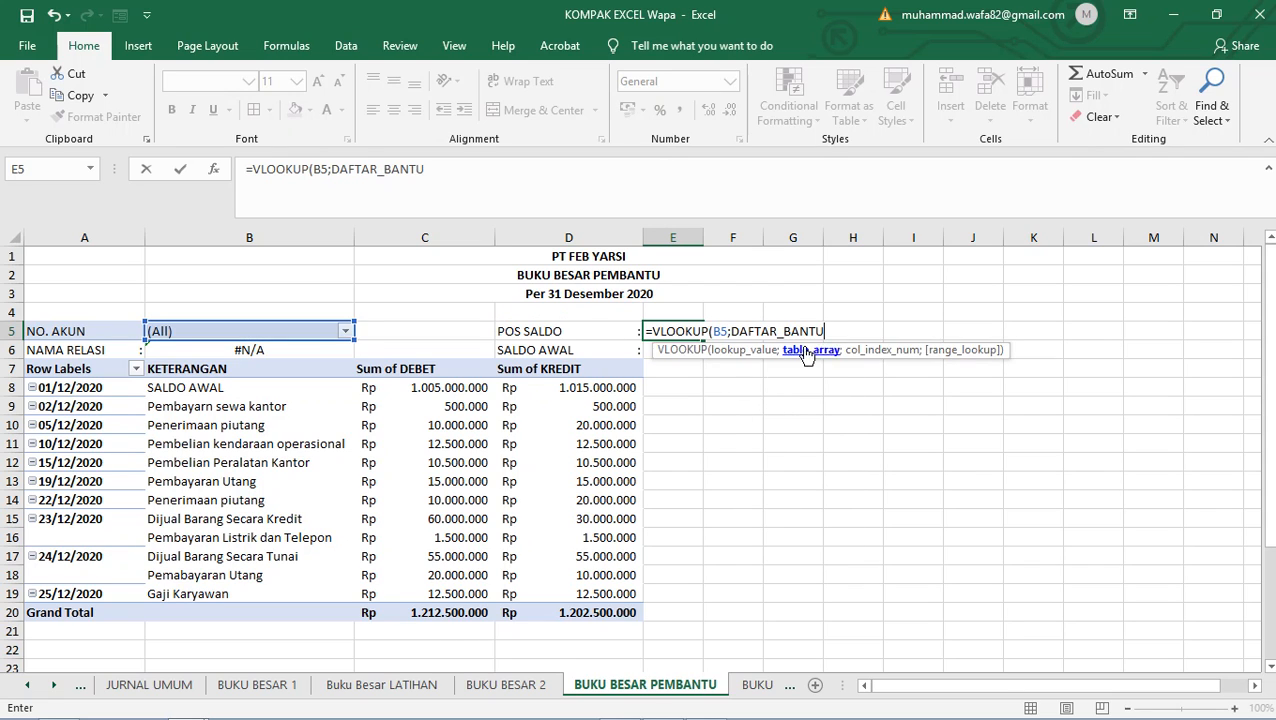
{"action": "type", "text": ";"}
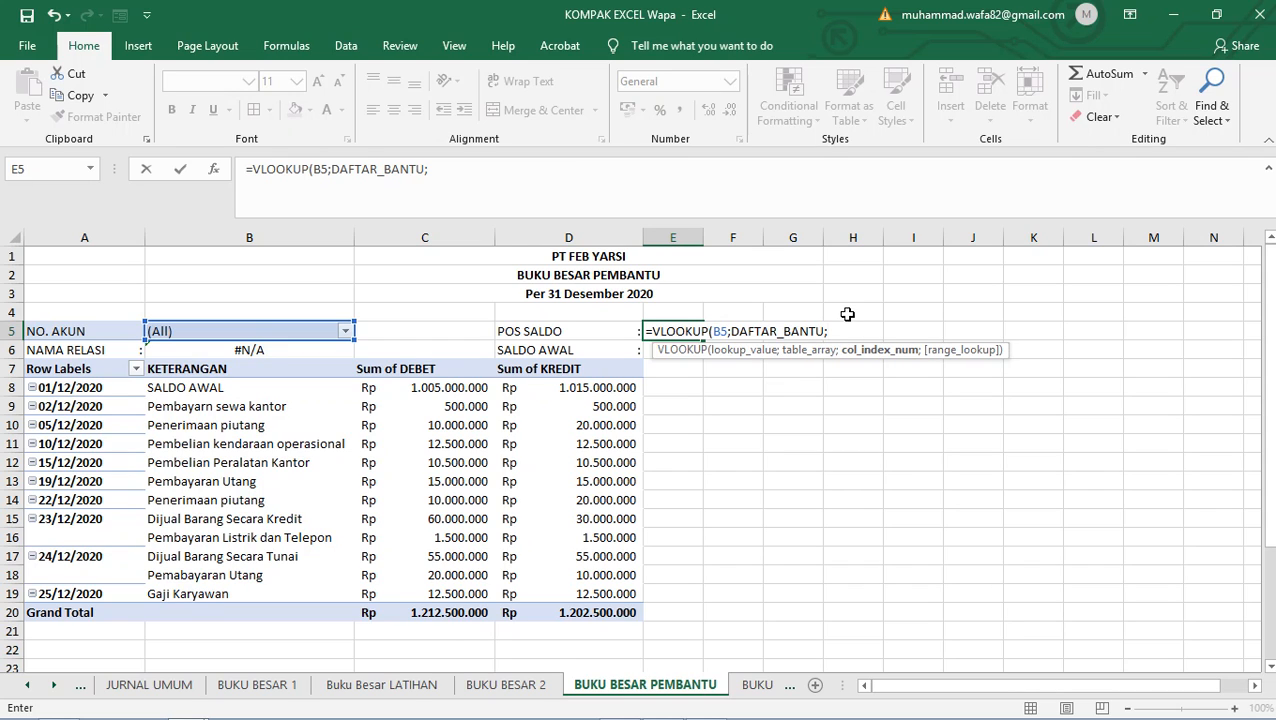
{"action": "type", "text": "3;"}
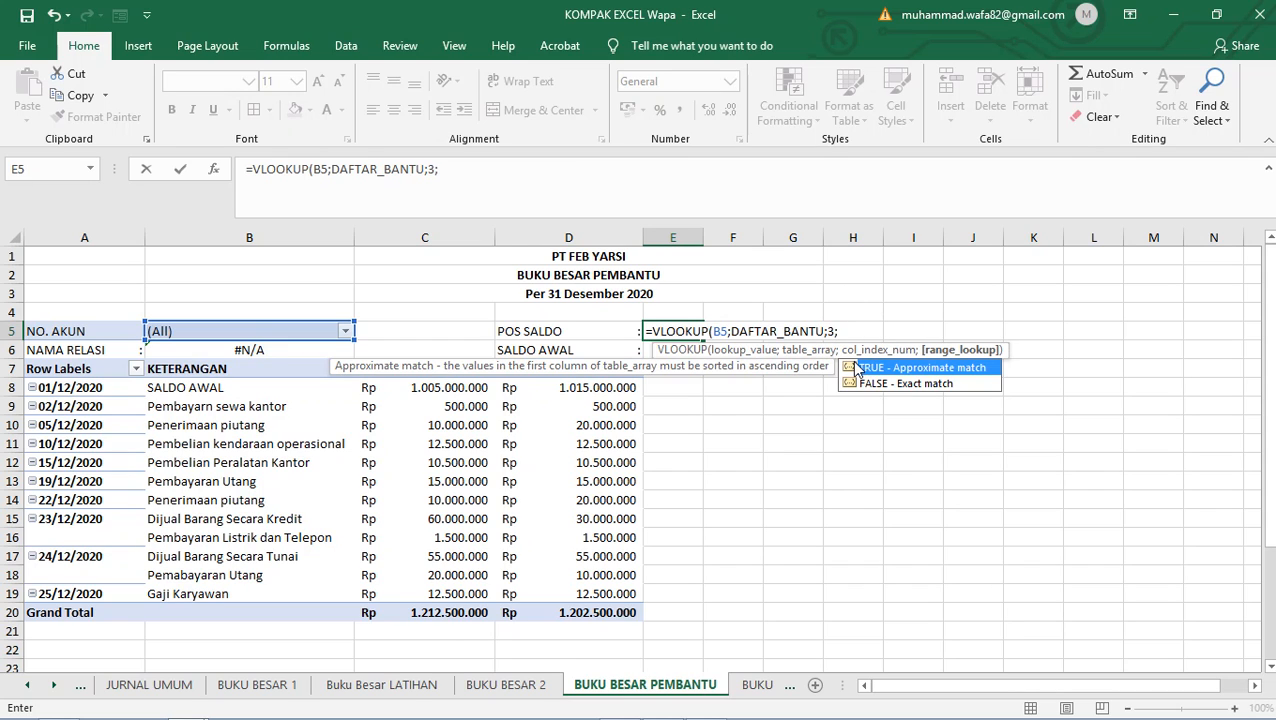
{"action": "double_click", "coordinate": [905, 383]}
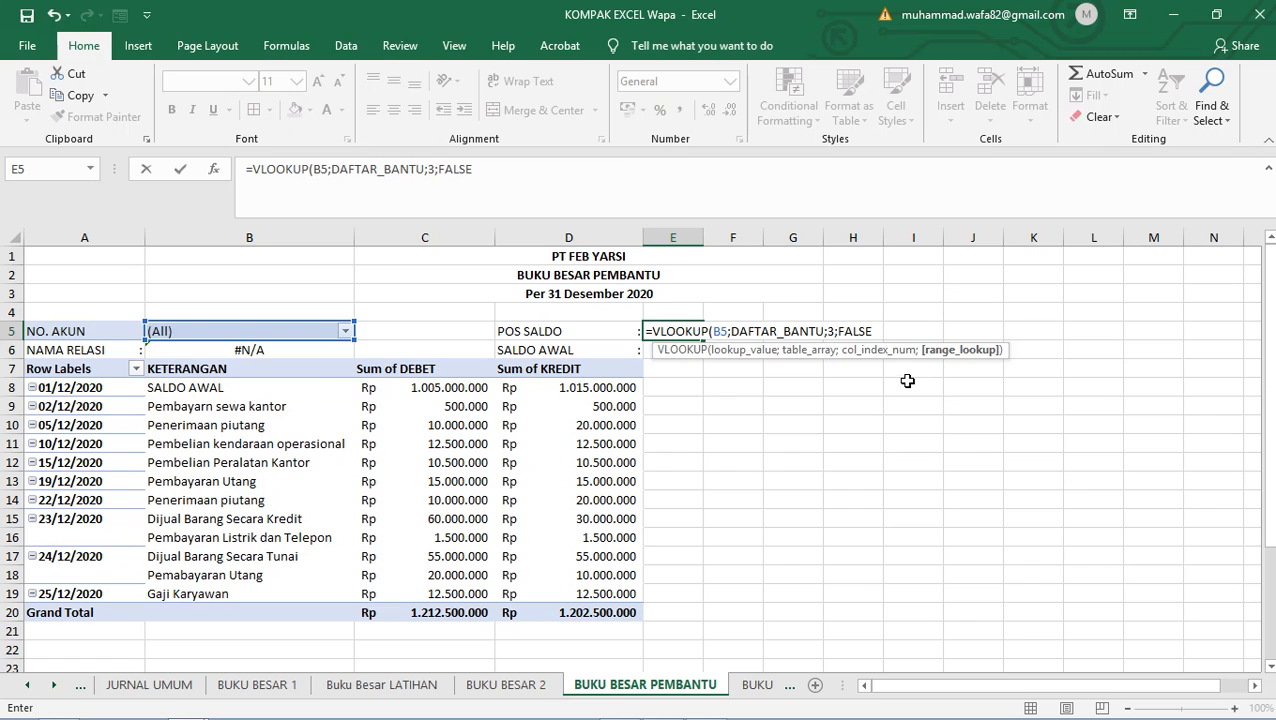
{"action": "key", "text": "Return"}
- Widen column E and copy the POS SALDO formula from E5 into E6 beside SALDO AWAL
{"action": "left_click", "coordinate": [668, 331]}
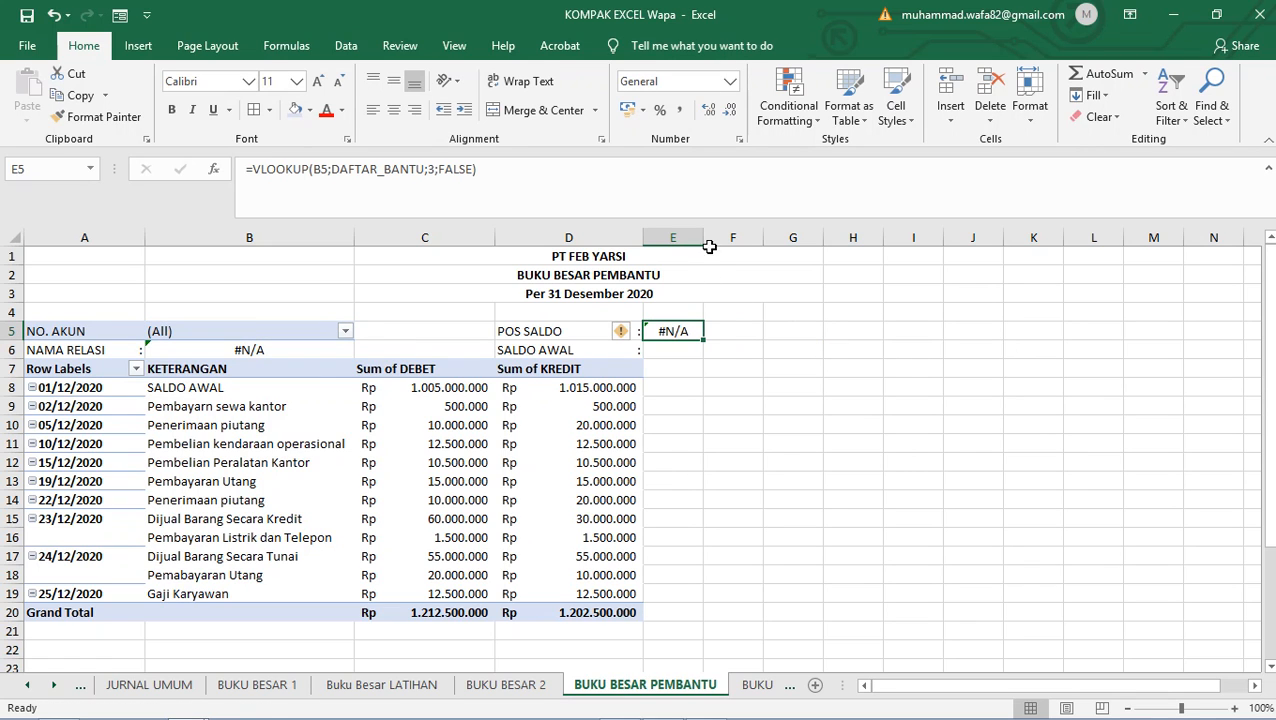
{"action": "left_click_drag", "start_coordinate": [704, 246], "coordinate": [773, 246]}
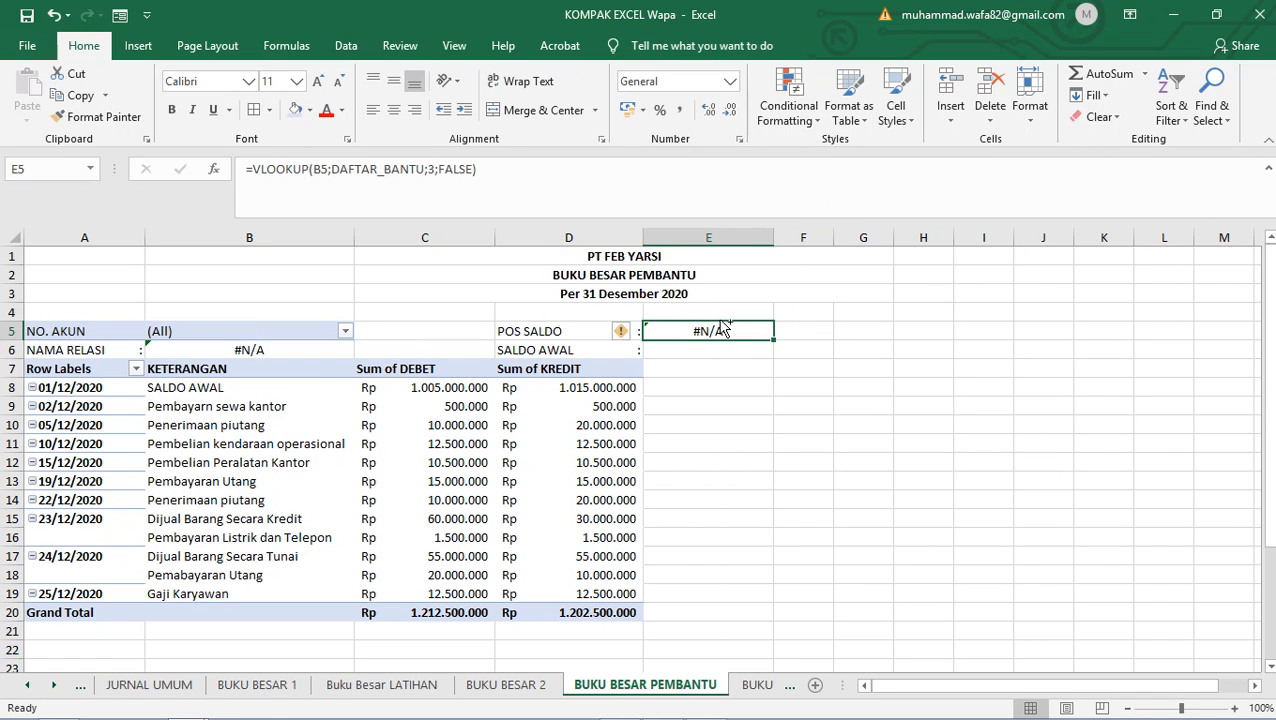
{"action": "key", "text": "ctrl+c"}
{"action": "left_click", "coordinate": [701, 352]}
{"action": "key", "text": "ctrl+v"}
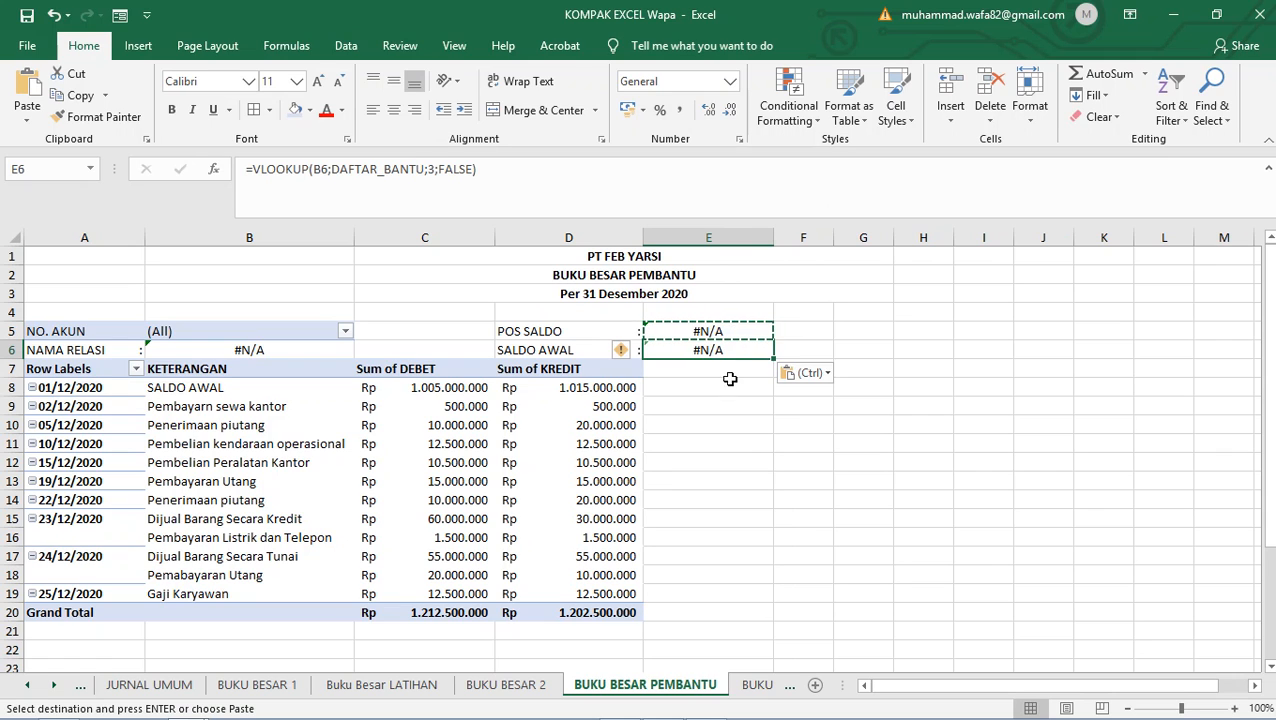
- Change the SALDO AWAL formula in E6 to look up B5 and return column 4 of DAFTAR_BANTU
{"action": "double_click", "coordinate": [320, 169]}
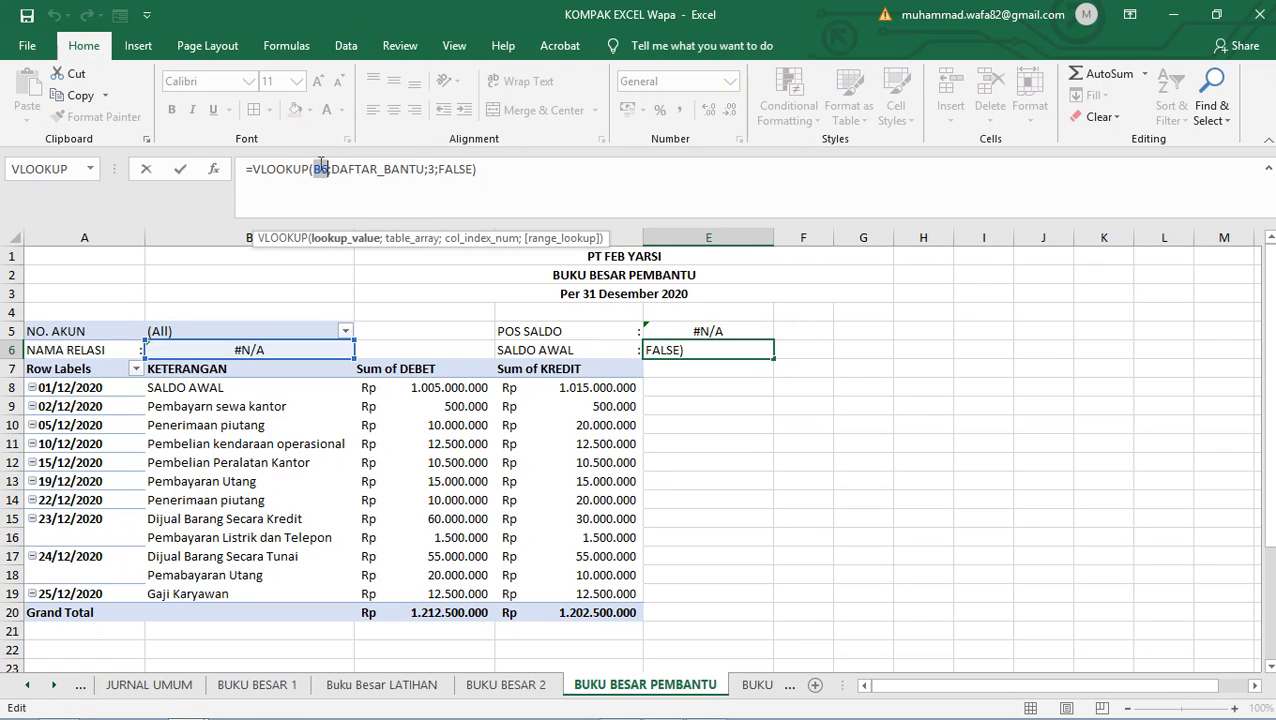
{"action": "left_click", "coordinate": [205, 331]}
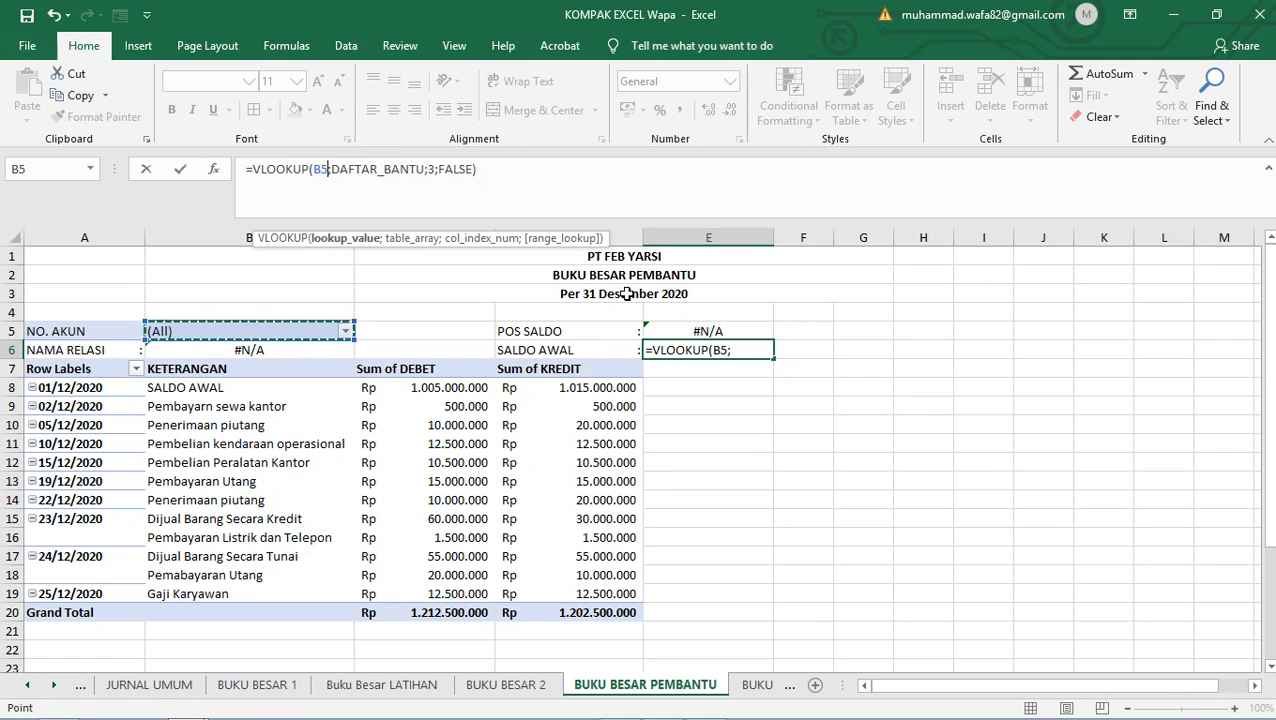
{"action": "double_click", "coordinate": [430, 168]}
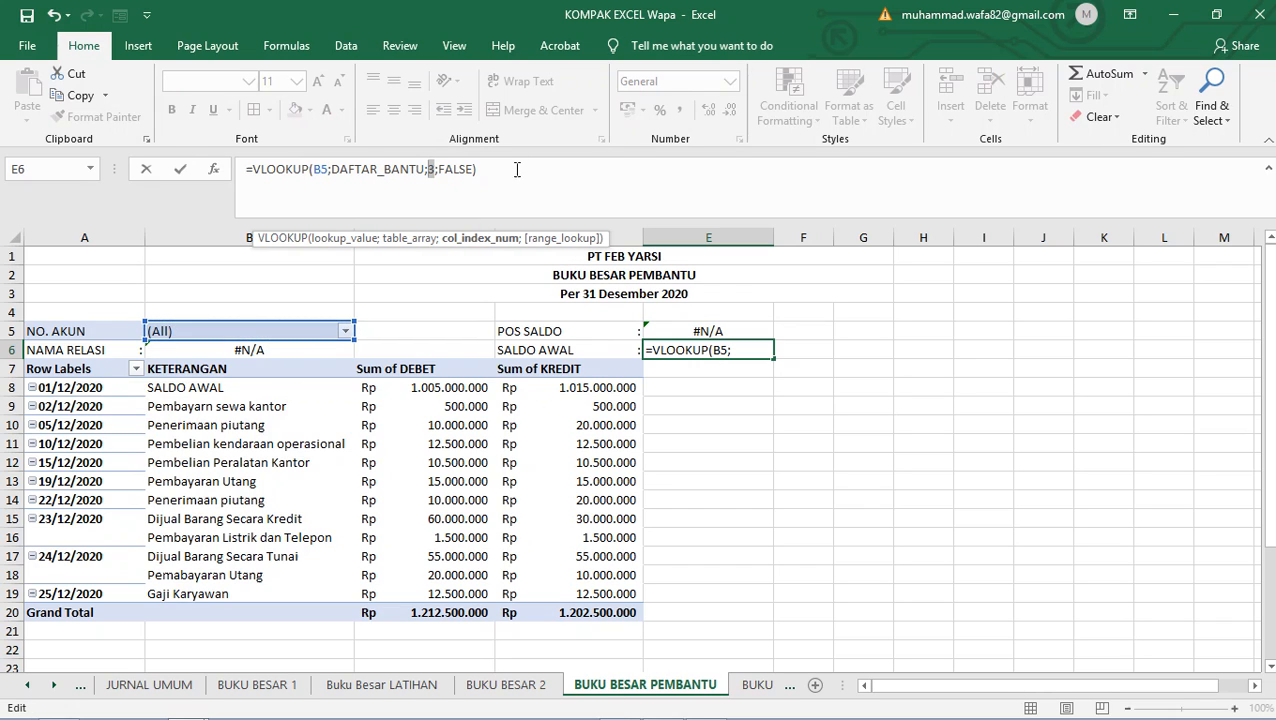
{"action": "type", "text": "4"}
{"action": "key", "text": "Return"}
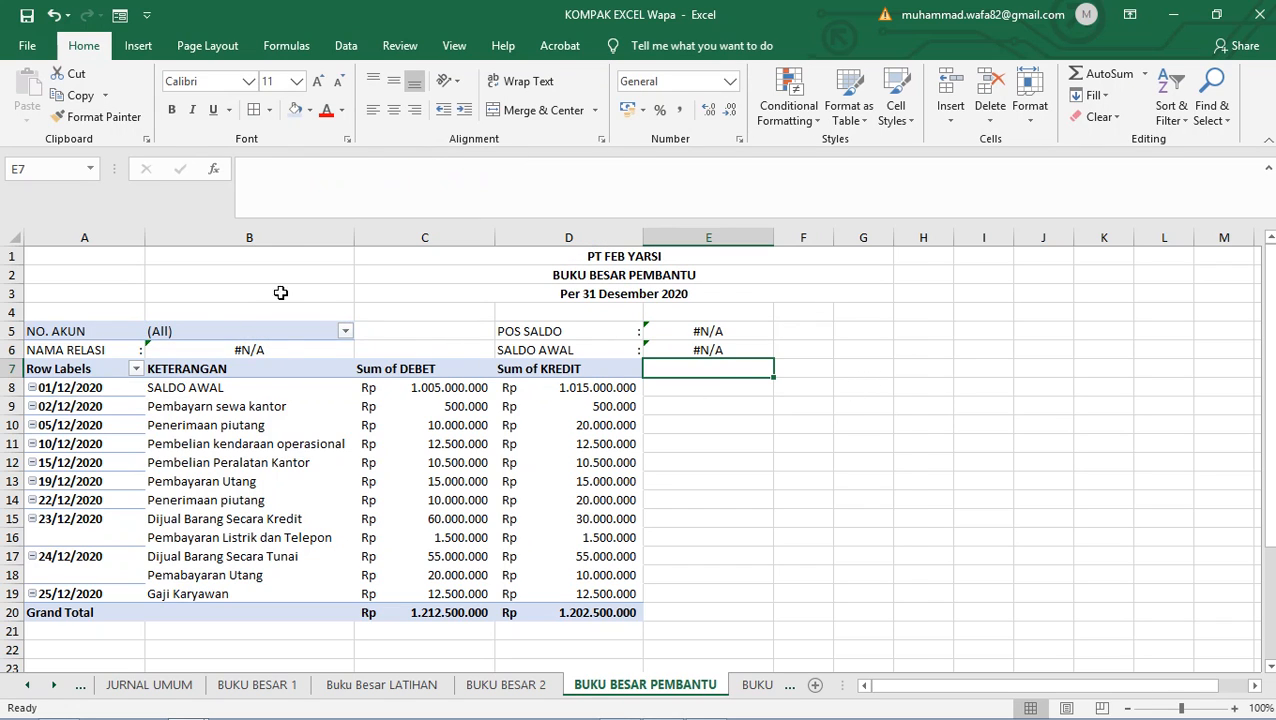
- Filter the PivotTable to NO. AKUN P001 and inspect the NAMA RELASI formula in B6
{"action": "left_click", "coordinate": [345, 331]}
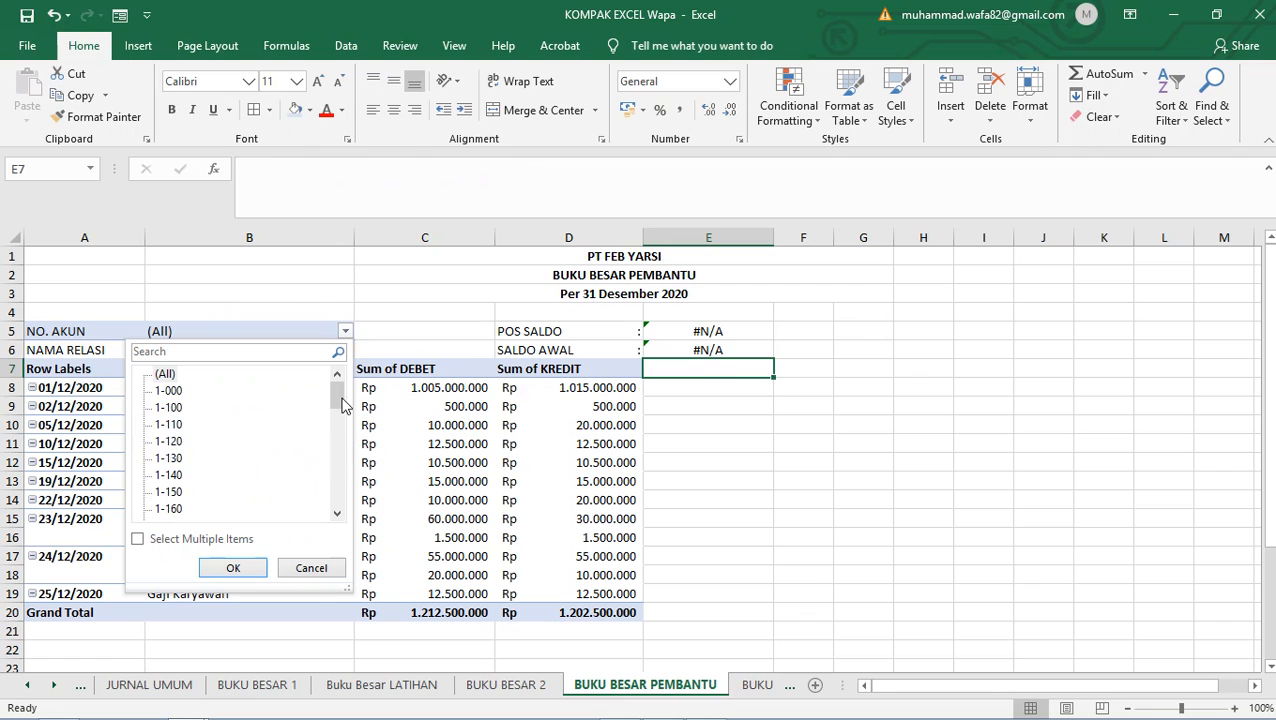
{"action": "left_click_drag", "start_coordinate": [338, 400], "coordinate": [340, 490]}
{"action": "left_click", "coordinate": [166, 390]}
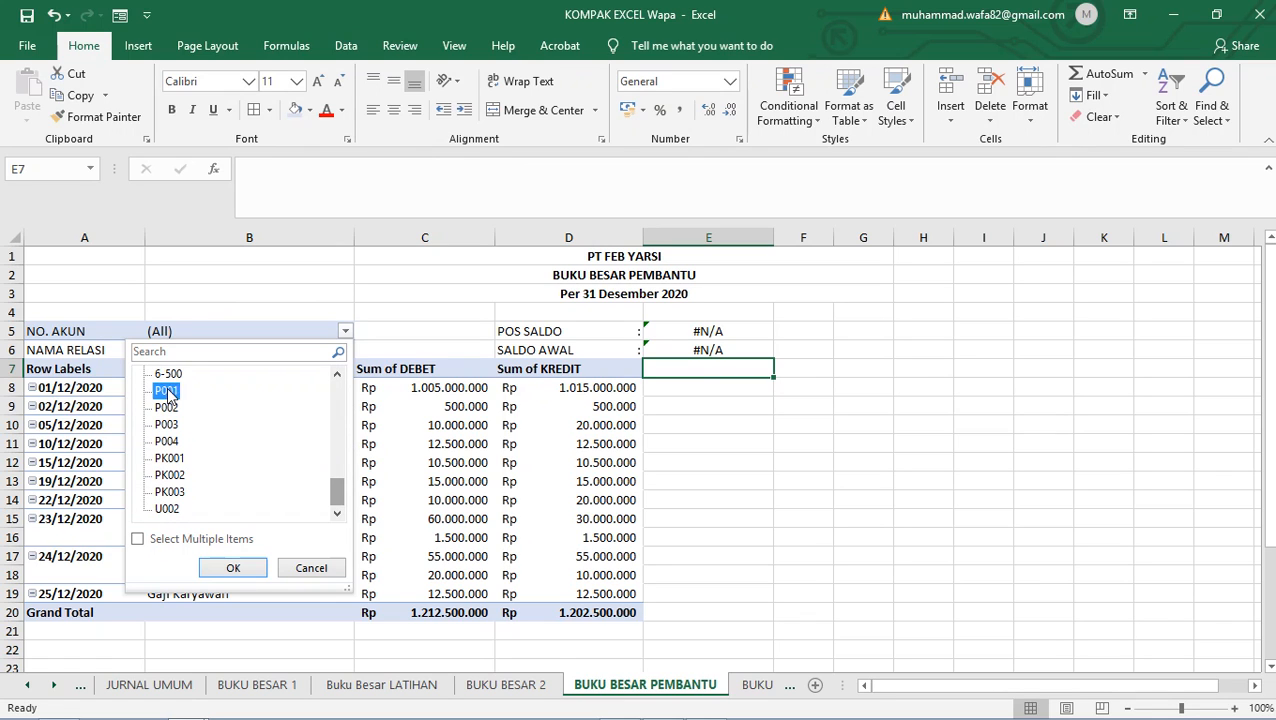
{"action": "left_click", "coordinate": [233, 567]}
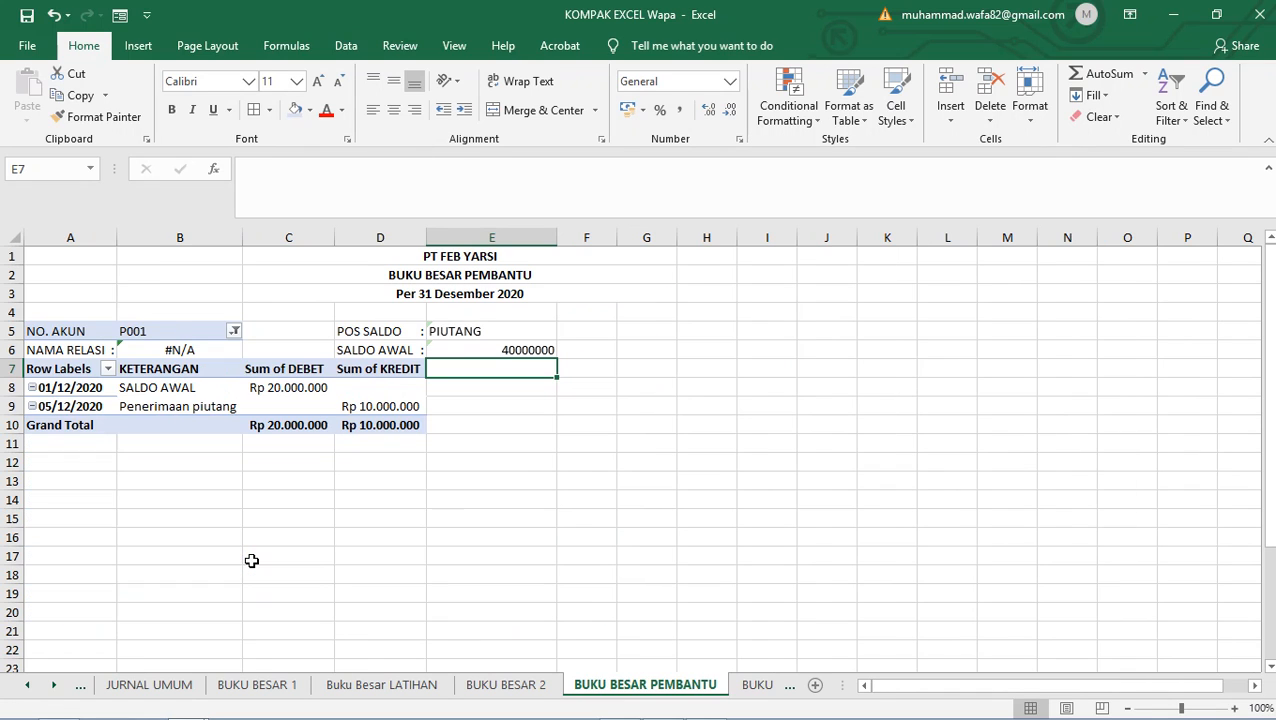
{"action": "left_click", "coordinate": [208, 352]}
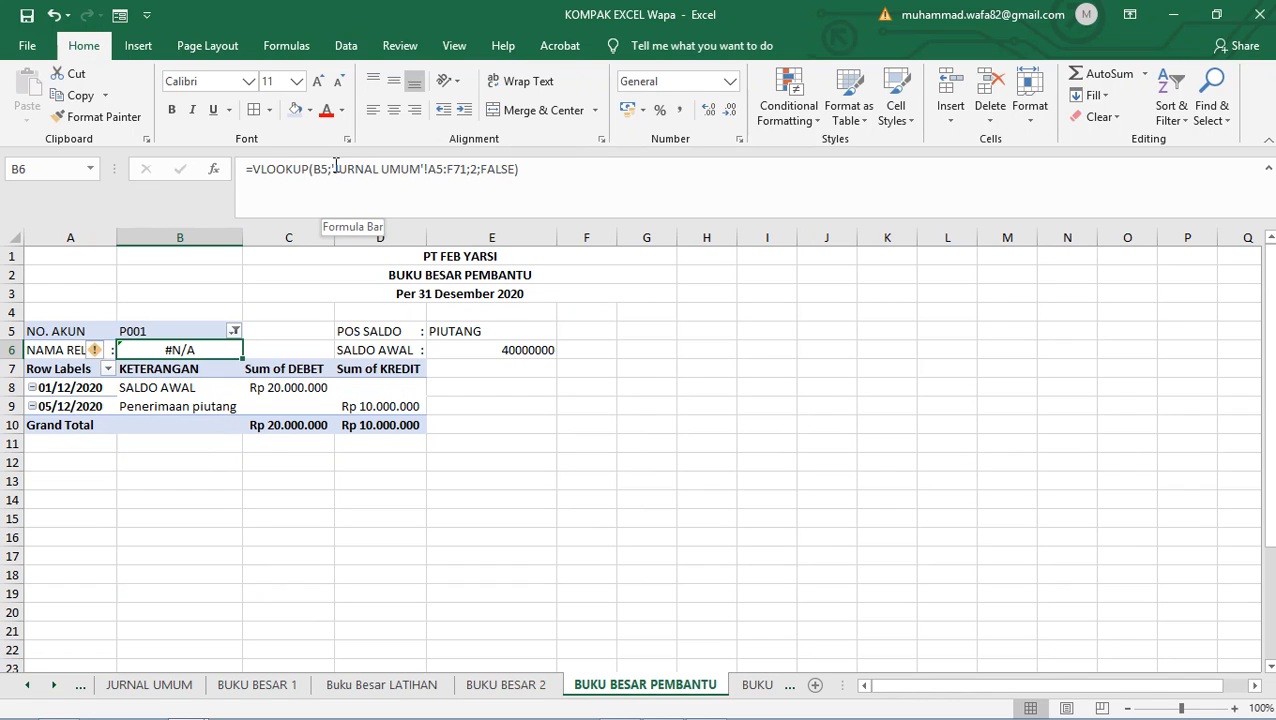
- Try to replace 'JURNAL UMUM'!A5 with DAFTAR_BANTU in the NAMA RELASI formula in B6, leaving :F71 in the lookup range
{"action": "left_click_drag", "start_coordinate": [334, 169], "coordinate": [443, 170]}
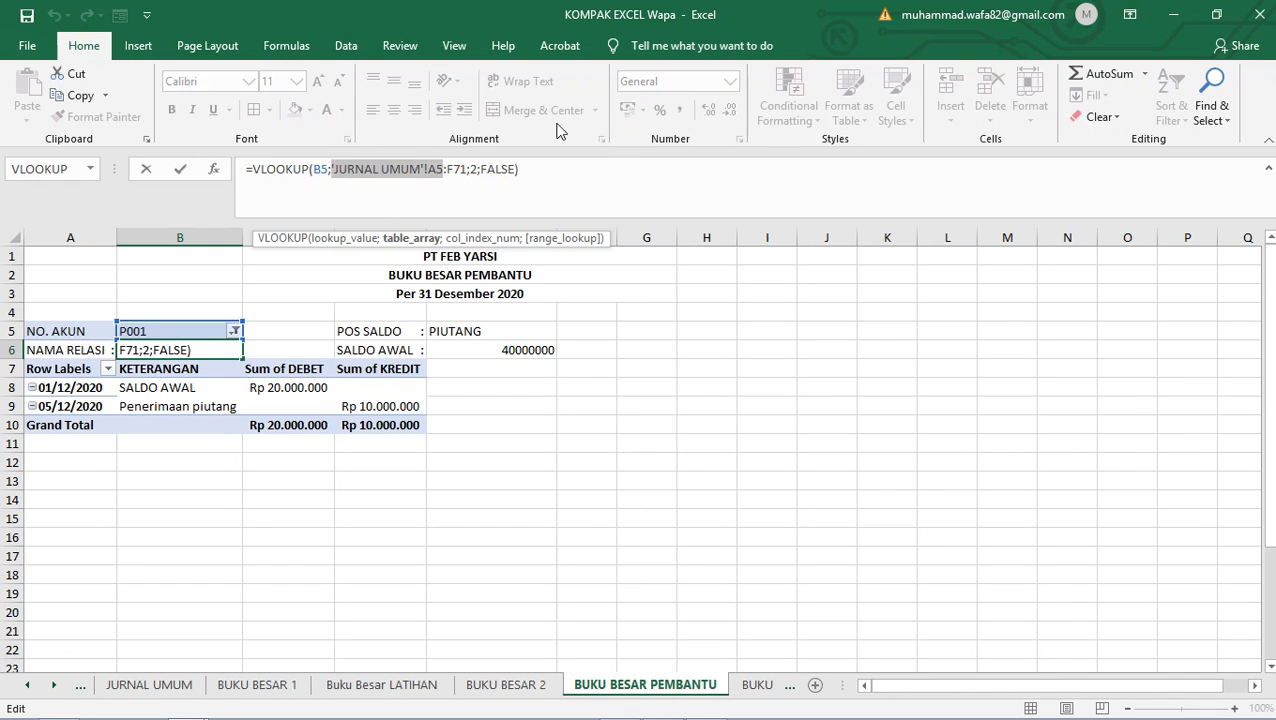
{"action": "key", "text": "Delete"}
{"action": "type", "text": "DA"}
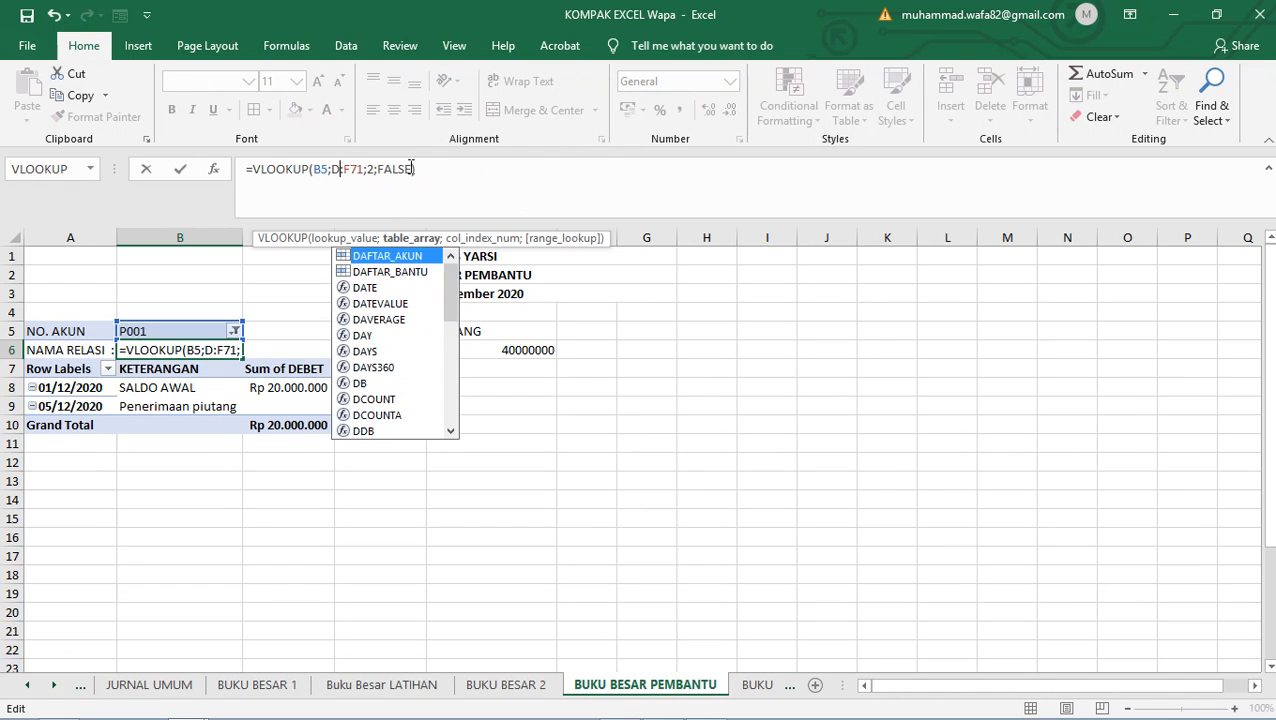
{"action": "double_click", "coordinate": [415, 270]}
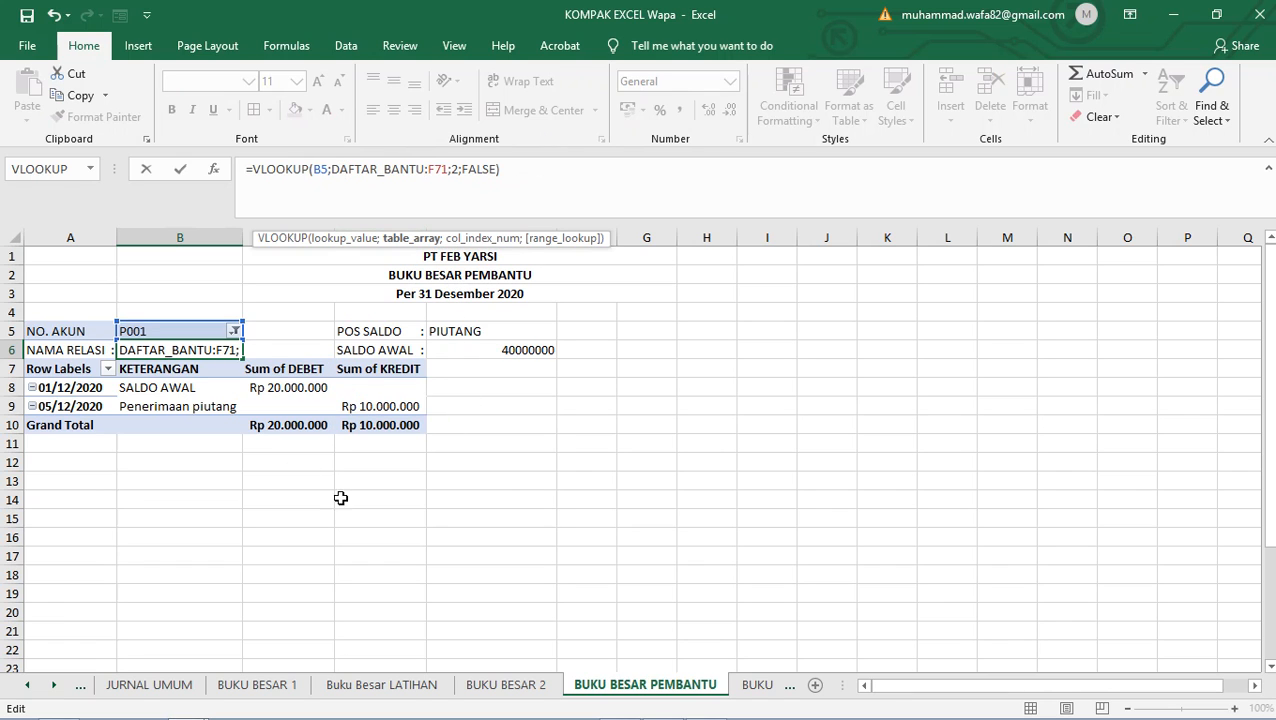
{"action": "left_click", "coordinate": [445, 465]}
{"action": "left_click", "coordinate": [215, 347]}
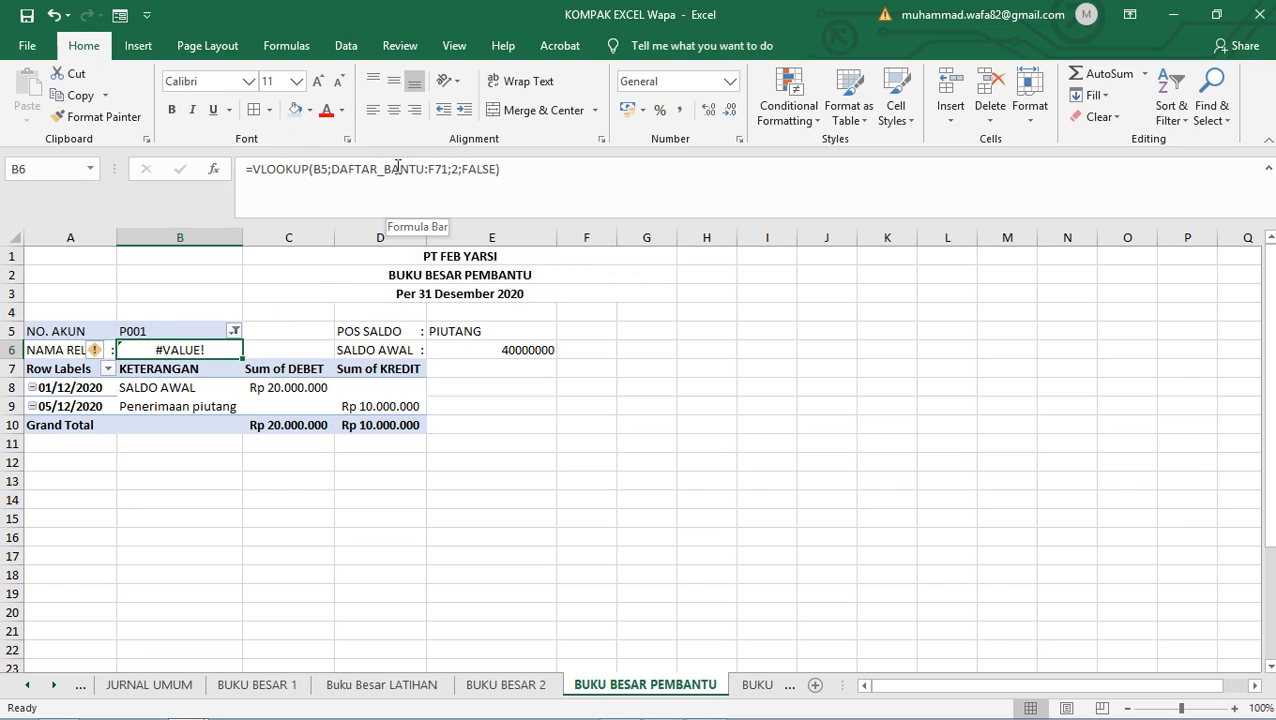
{"action": "left_click", "coordinate": [336, 169]}
{"action": "left_click", "coordinate": [282, 281]}
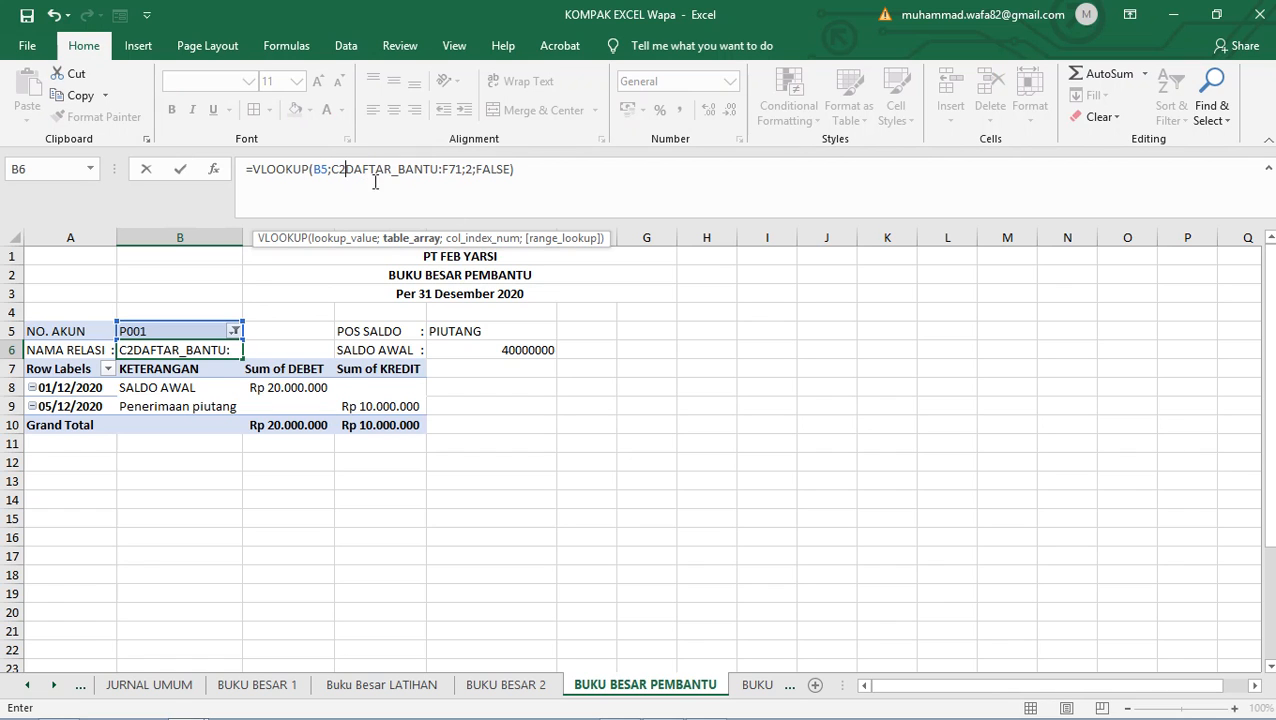
{"action": "key", "text": "BackSpace"}
{"action": "key", "text": "BackSpace"}
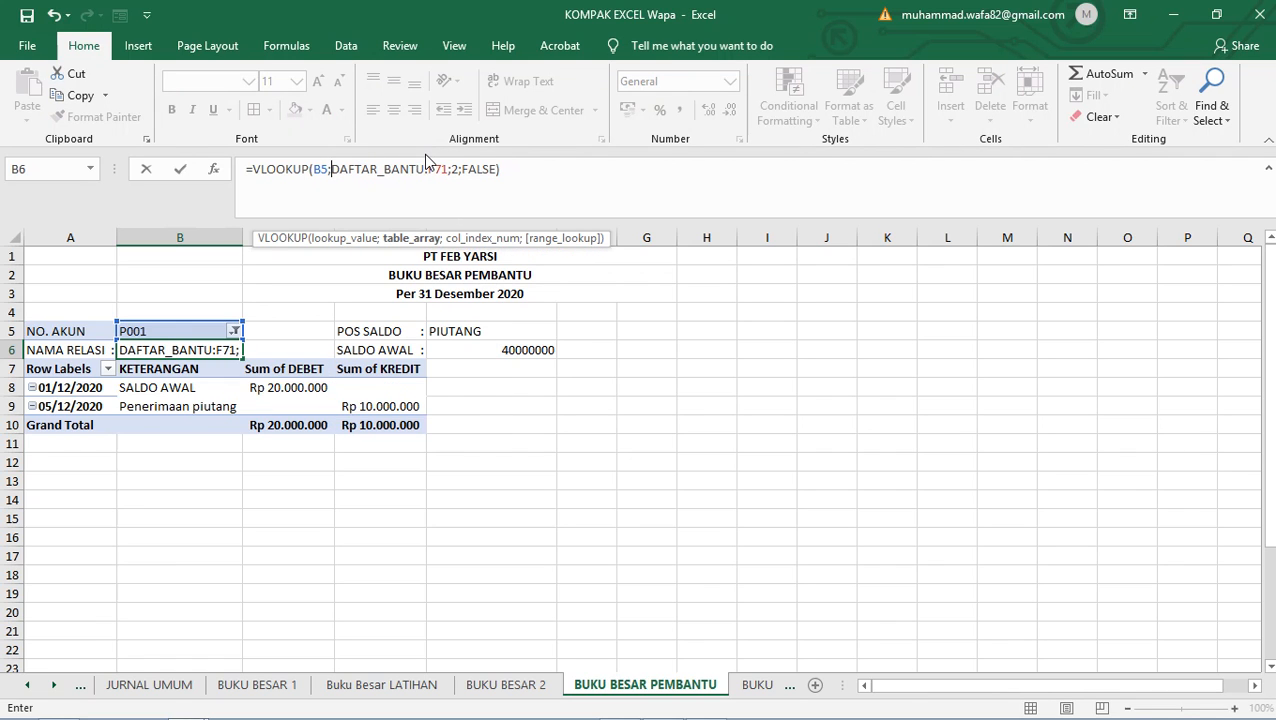
{"action": "key", "text": "Return"}
{"action": "left_click", "coordinate": [234, 331]}
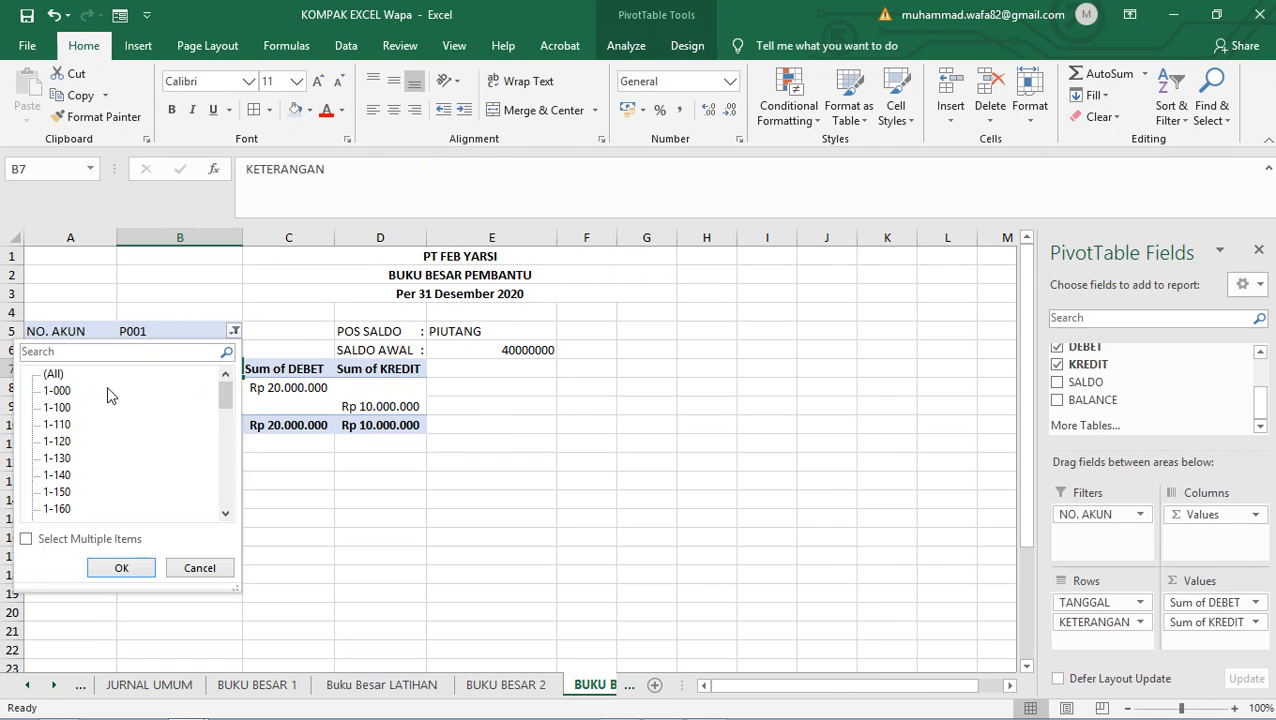
{"action": "left_click", "coordinate": [95, 567]}
{"action": "left_click", "coordinate": [212, 352]}
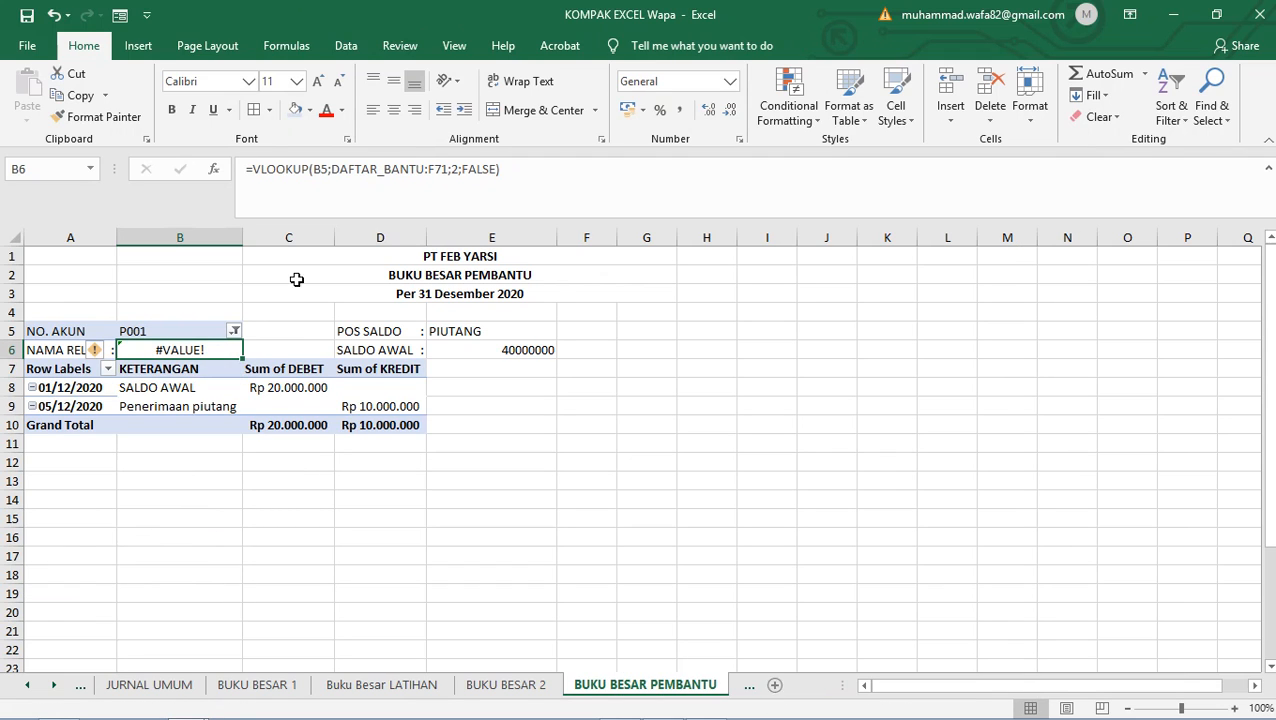
- Set the lookup table of the NAMA RELASI formula in B6 to 'JURNAL UMUM'!A5:F71
{"action": "left_click_drag", "start_coordinate": [331, 172], "coordinate": [448, 176]}
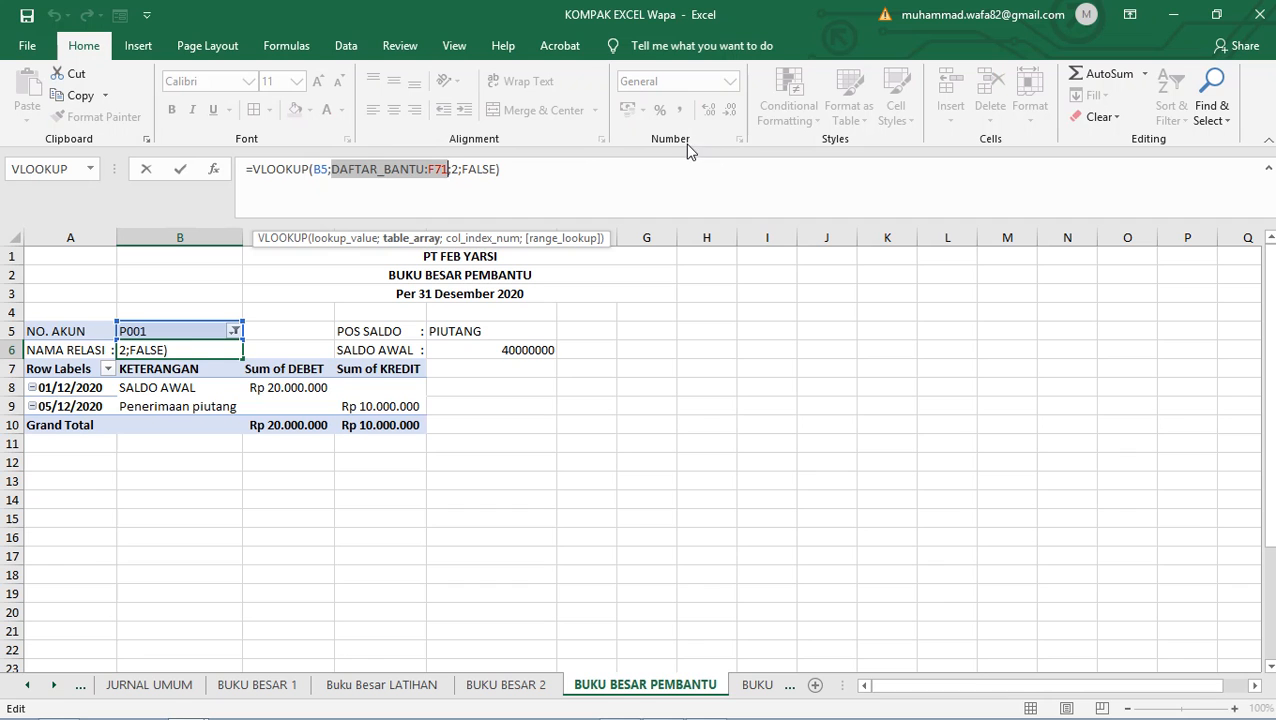
{"action": "key", "text": "Delete"}
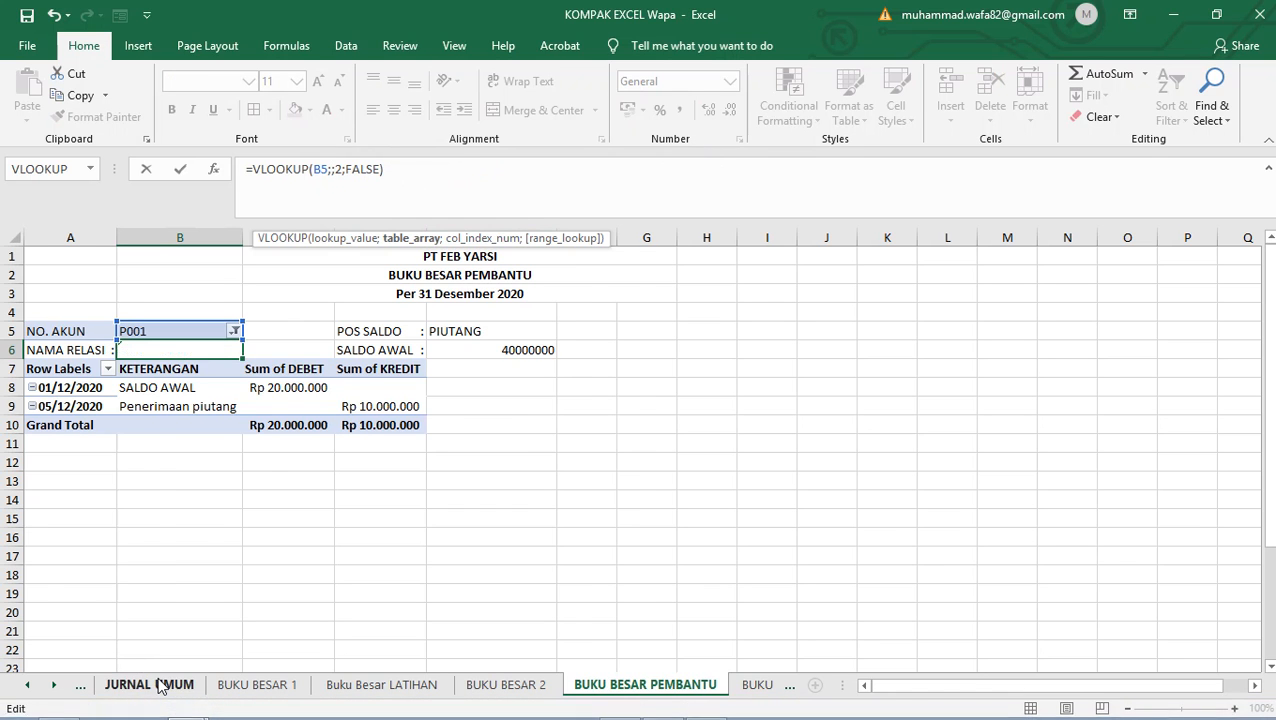
{"action": "left_click", "coordinate": [160, 686]}
{"action": "left_click_drag", "start_coordinate": [1268, 335], "coordinate": [1131, 244]}
{"action": "left_click_drag", "start_coordinate": [60, 331], "coordinate": [834, 635]}
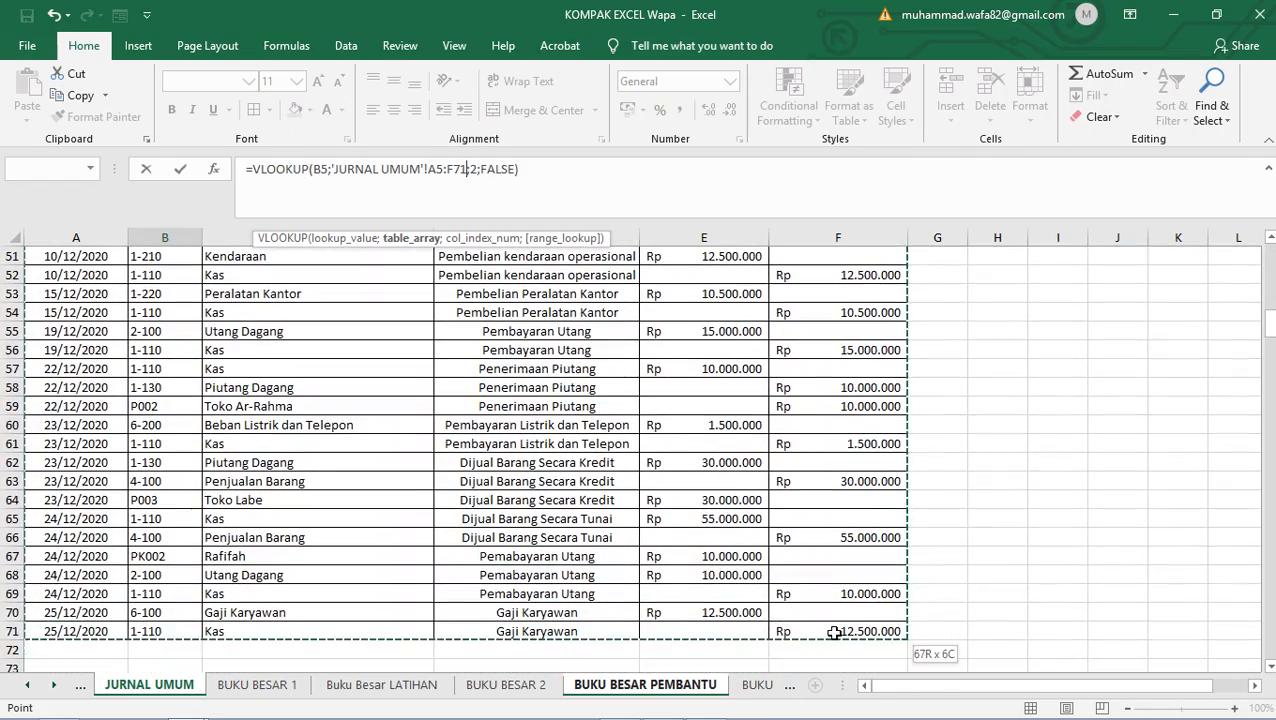
{"action": "key", "text": "Return"}
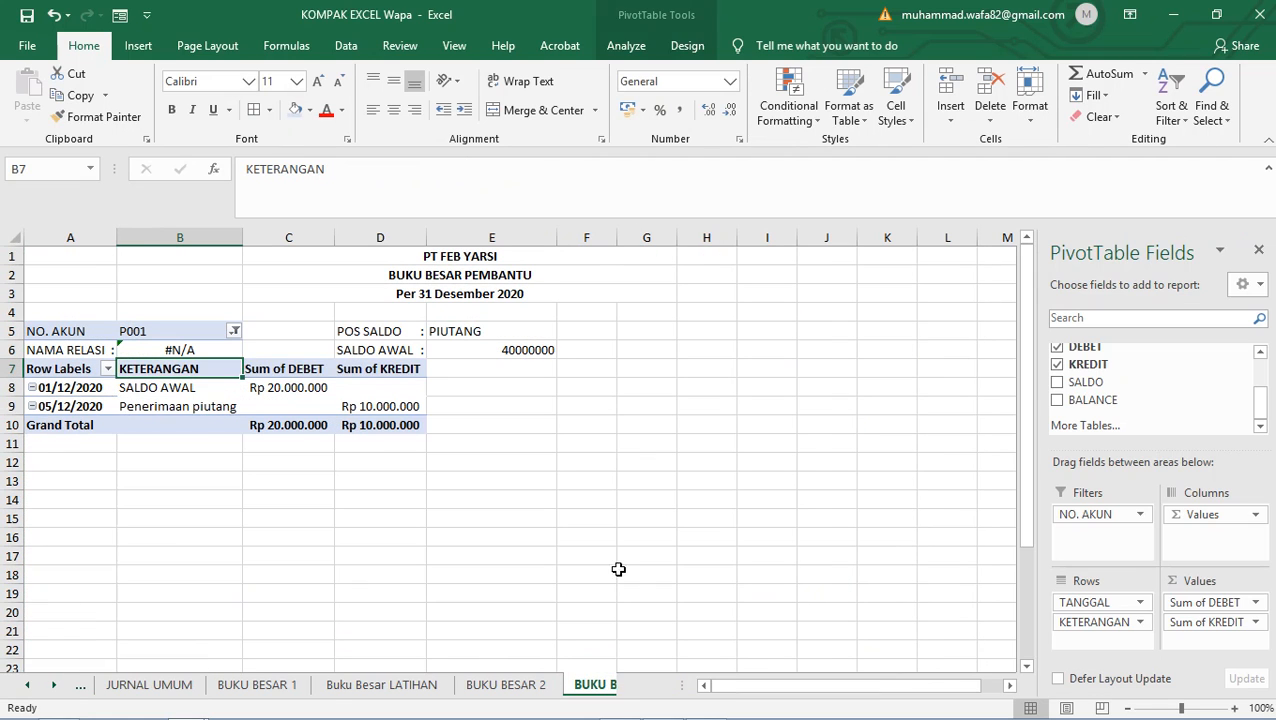
- Filter the PivotTable to NO. AKUN P003 and select the NAMA RELASI cell B6
{"action": "left_click", "coordinate": [246, 314]}
{"action": "left_click", "coordinate": [234, 331]}
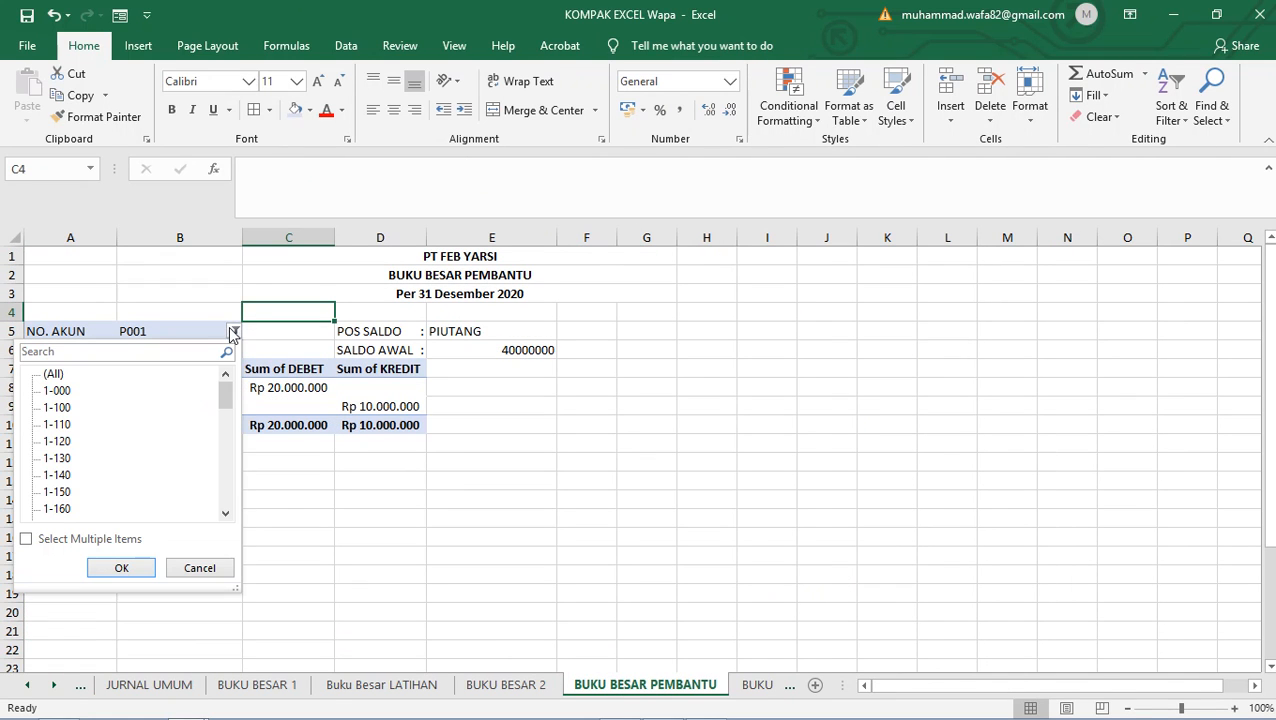
{"action": "left_click_drag", "start_coordinate": [231, 405], "coordinate": [228, 490]}
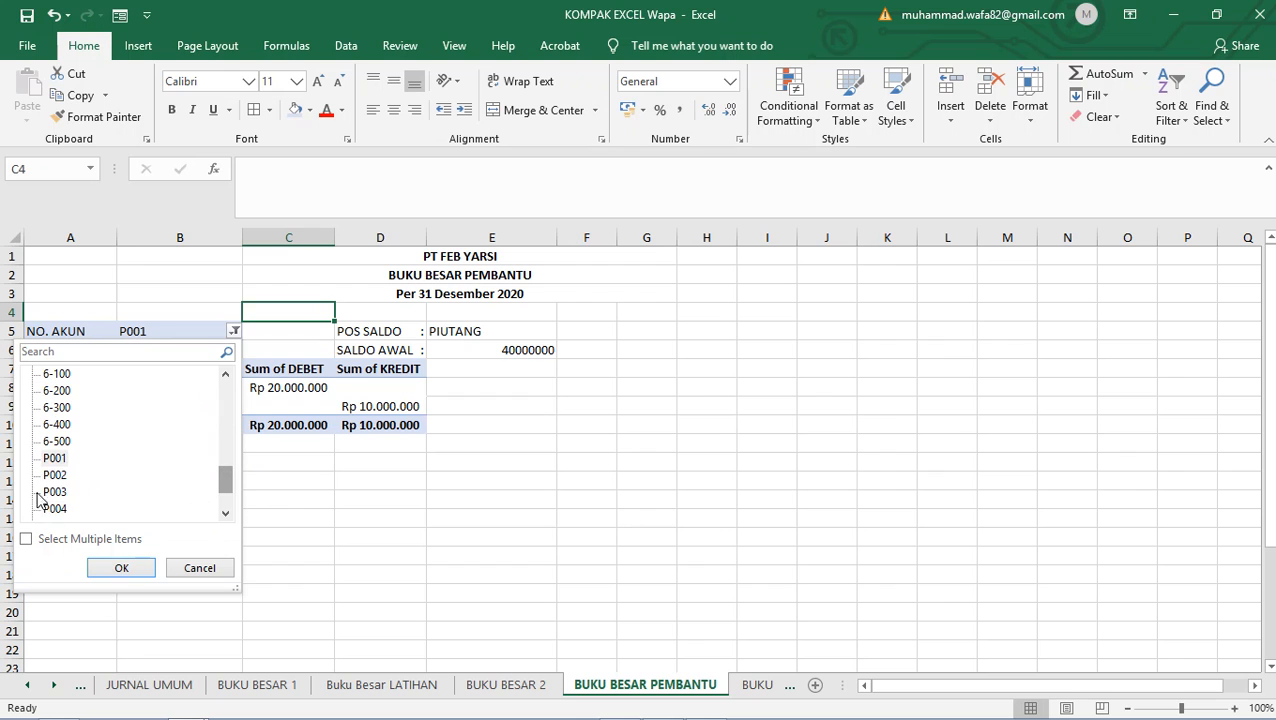
{"action": "left_click", "coordinate": [55, 492]}
{"action": "left_click", "coordinate": [146, 561]}
{"action": "left_click", "coordinate": [185, 352]}
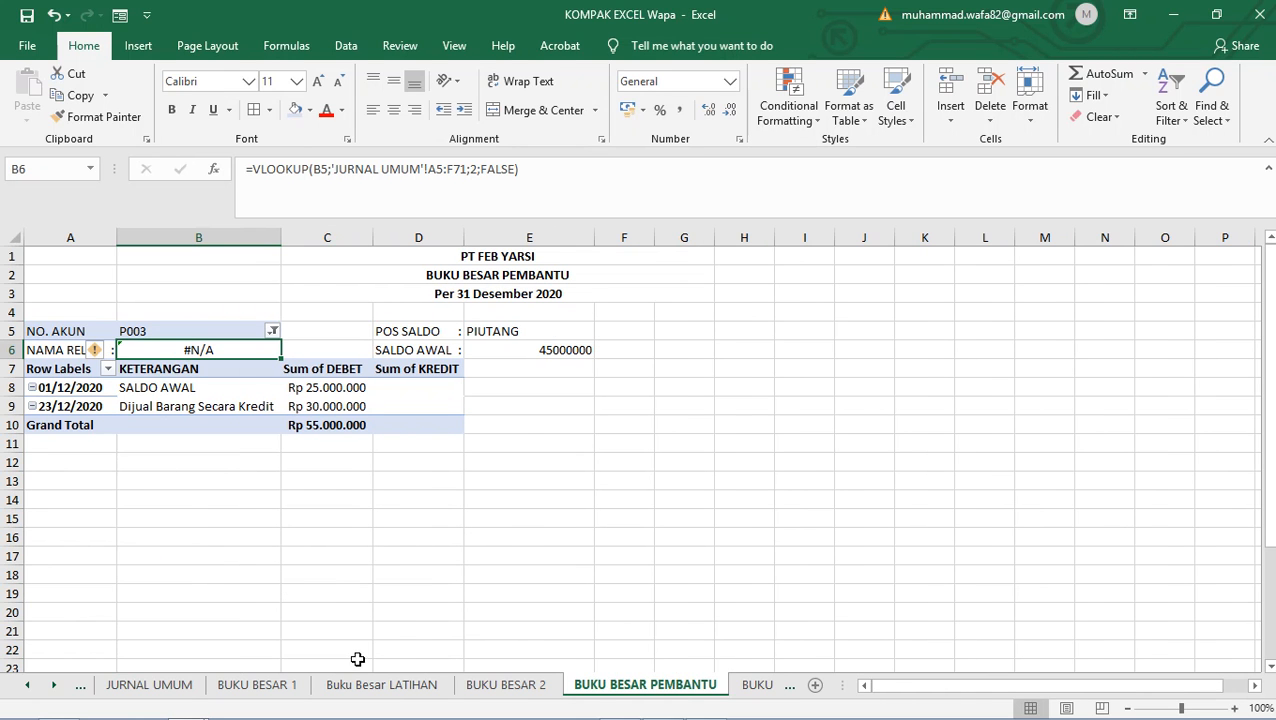
- Examine the BUKU BESAR 1, KODE BANTU and JURNAL UMUM sheets for the lookup columns, and return to BUKU BESAR PEMBANTU
{"action": "left_click", "coordinate": [290, 688]}
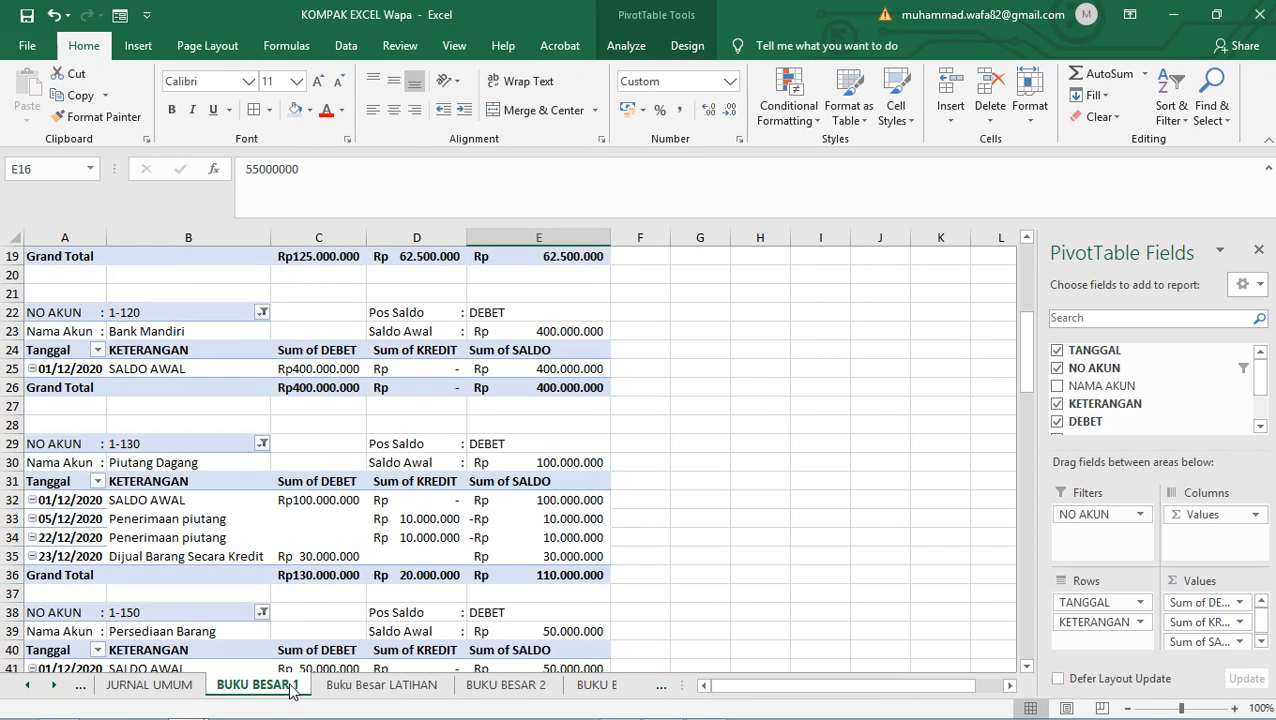
{"action": "right_click", "coordinate": [50, 688]}
{"action": "double_click", "coordinate": [55, 460]}
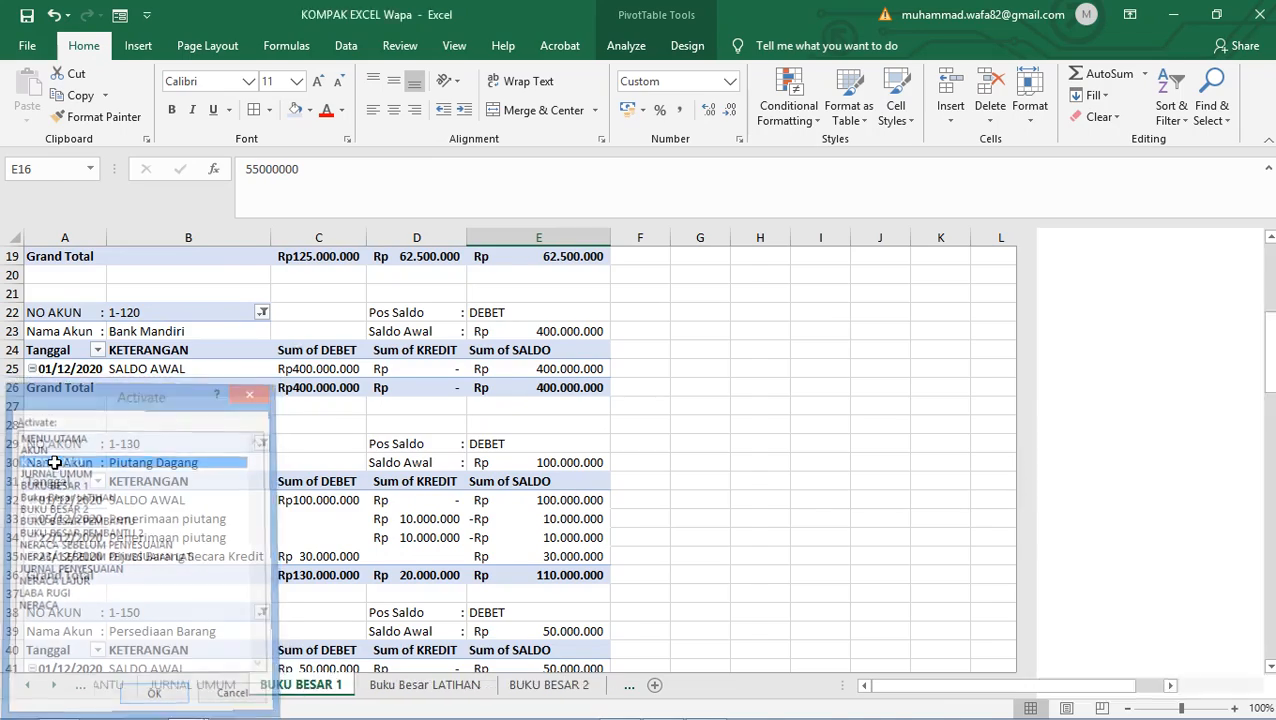
{"action": "right_click", "coordinate": [37, 687]}
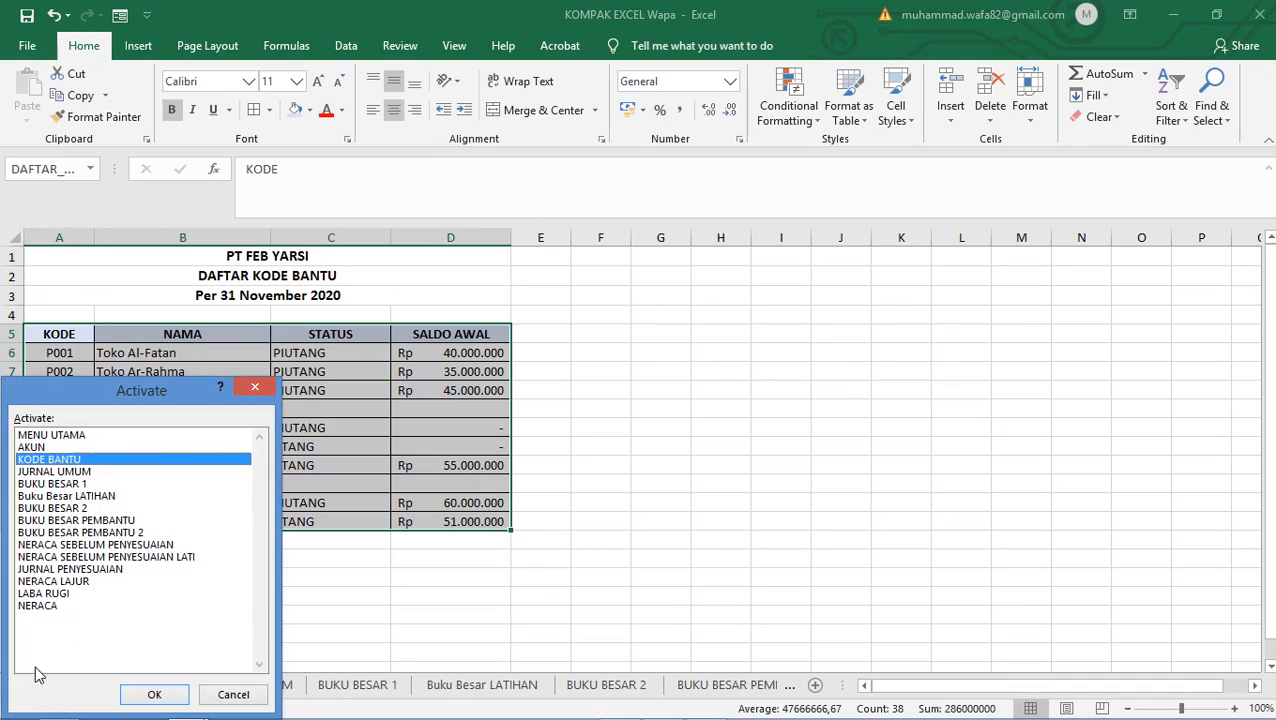
{"action": "double_click", "coordinate": [55, 471]}
{"action": "scroll", "coordinate": [250, 350], "scroll_direction": "up", "scroll_amount": 14}
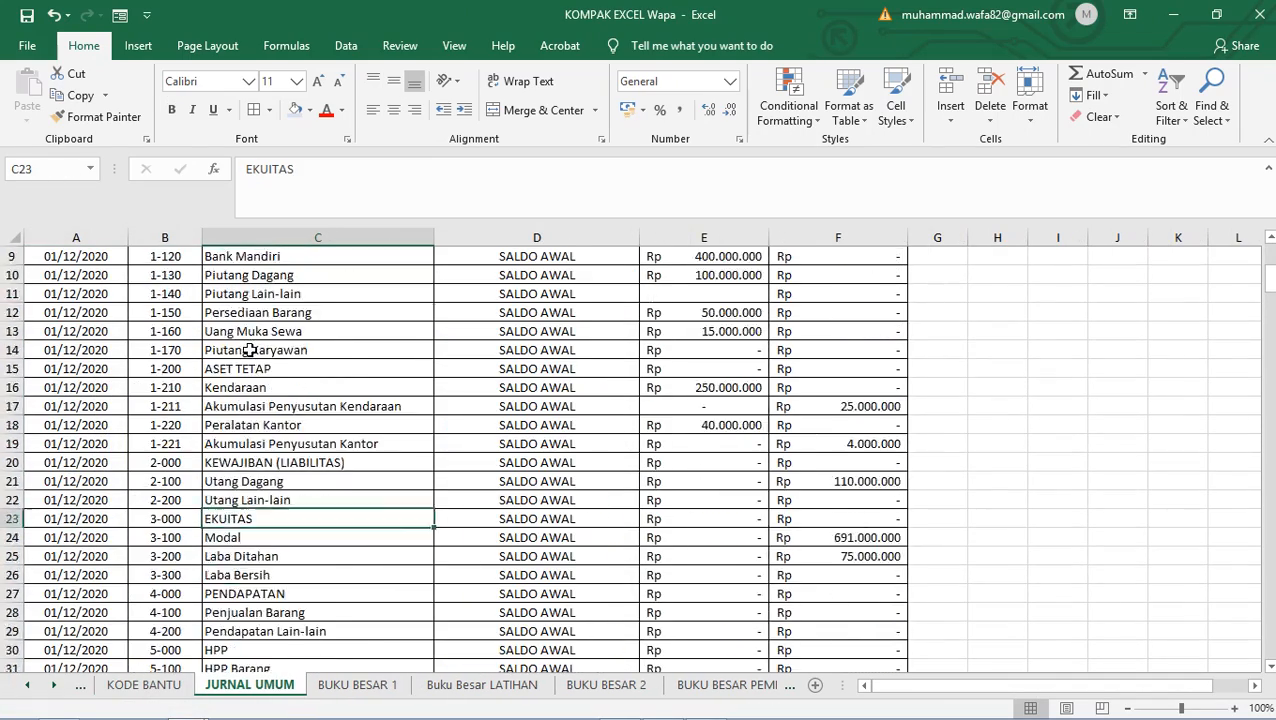
{"action": "scroll", "coordinate": [250, 350], "scroll_direction": "up", "scroll_amount": 3}
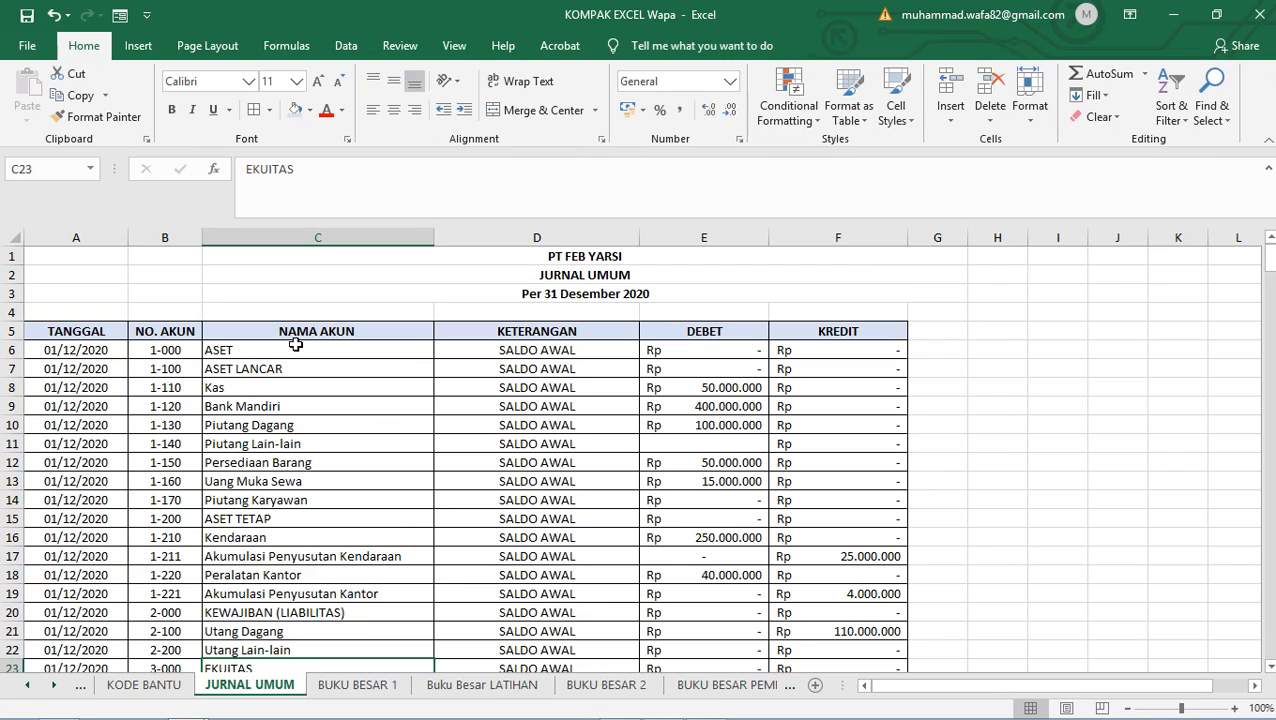
{"action": "left_click", "coordinate": [733, 686]}
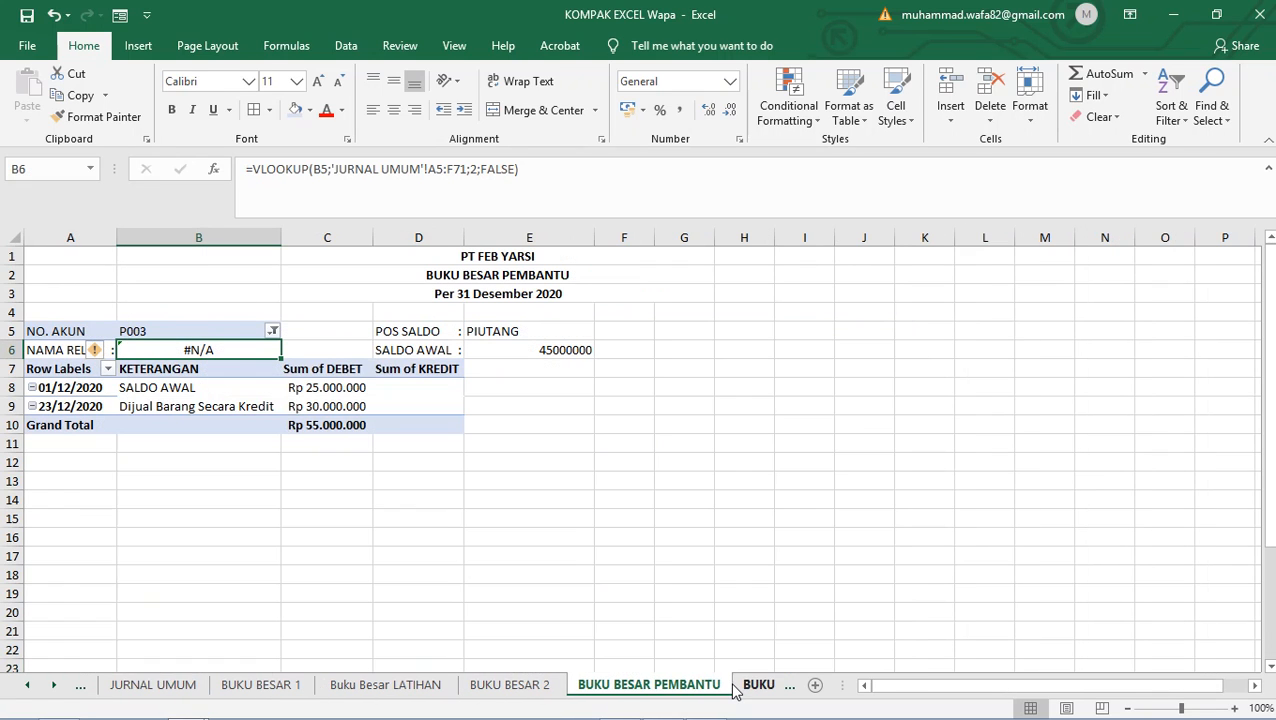
- Compare the table and column arguments of the VLOOKUP formulas in NAMA RELASI, POS SALDO and SALDO AWAL
{"action": "double_click", "coordinate": [236, 348]}
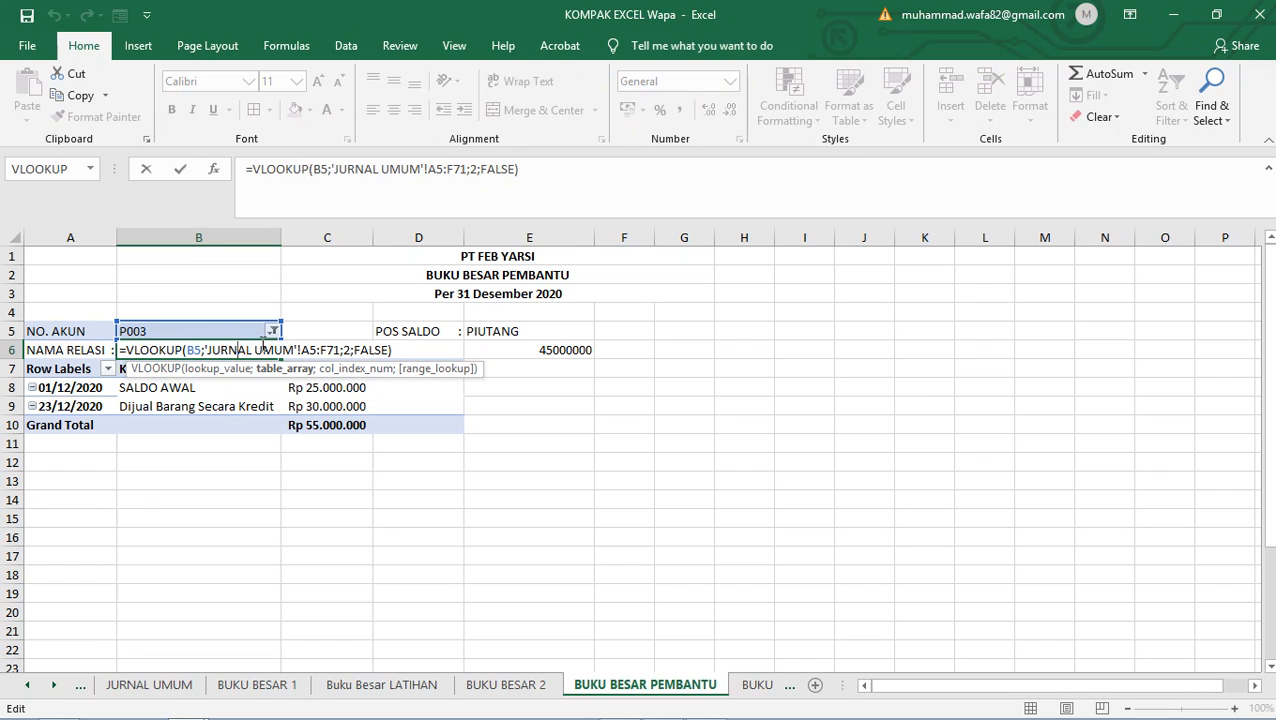
{"action": "left_click", "coordinate": [352, 349]}
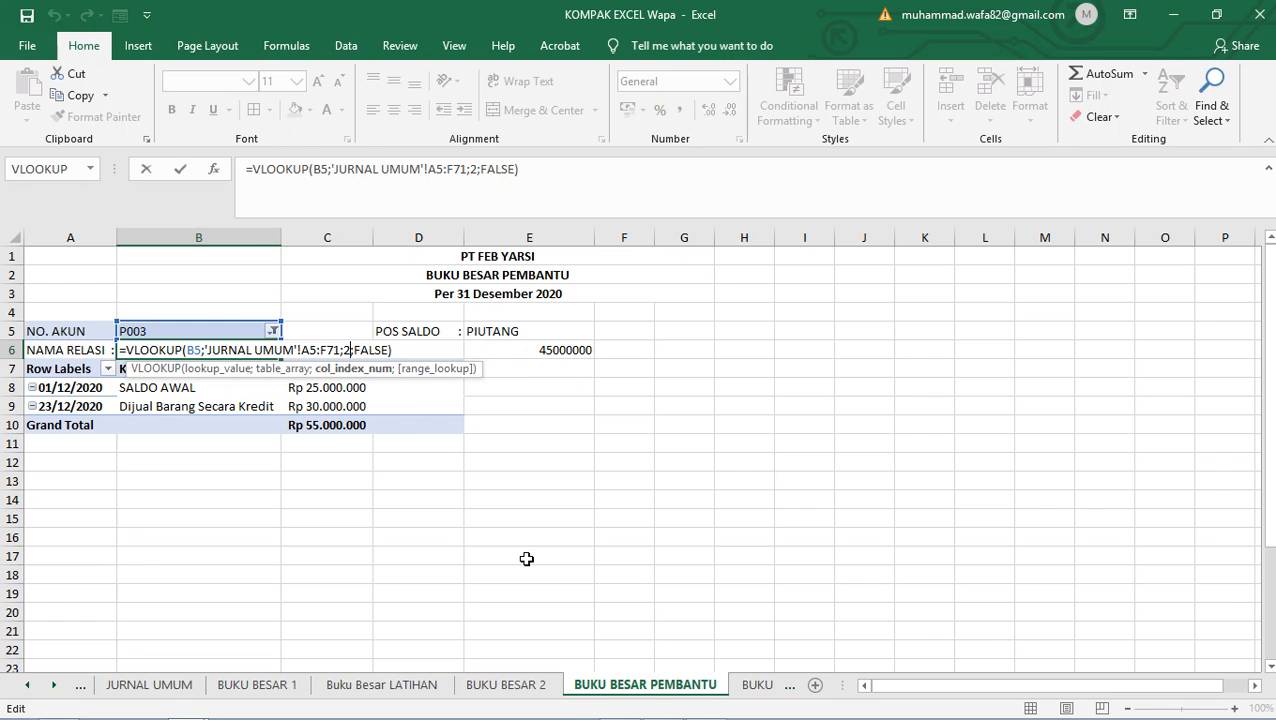
{"action": "key", "text": "Return"}
{"action": "left_click", "coordinate": [495, 328]}
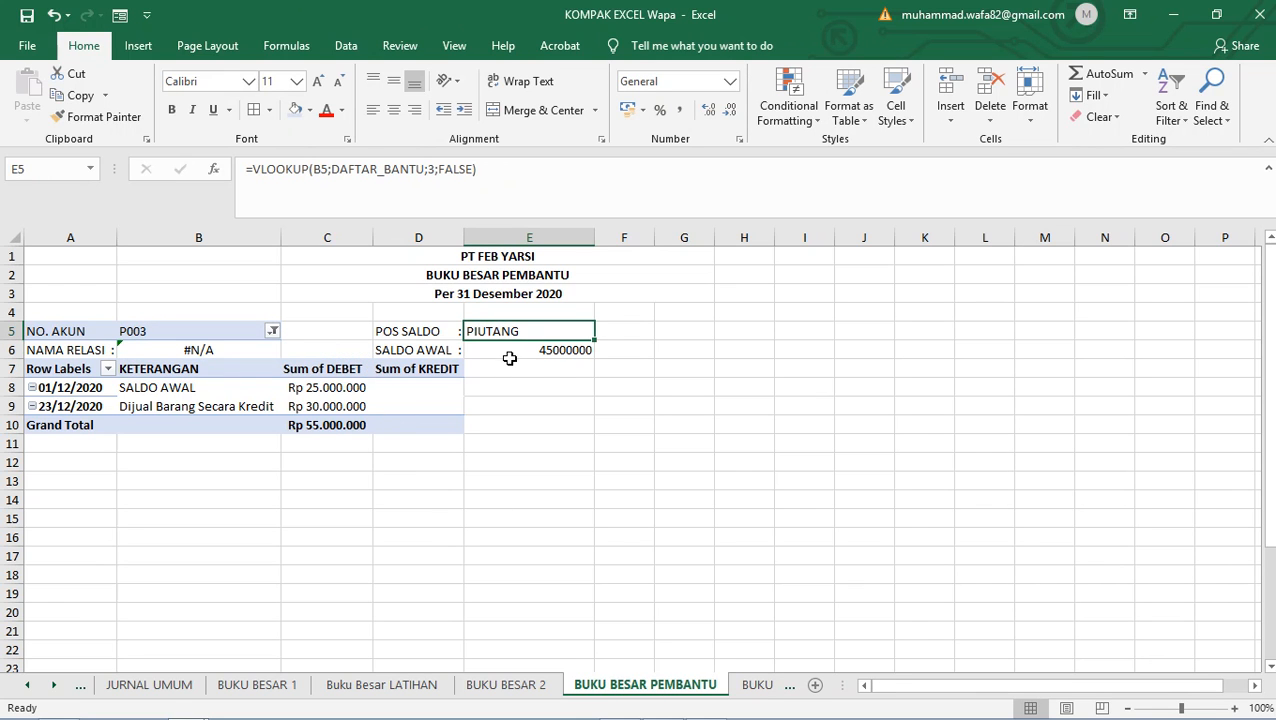
{"action": "left_click", "coordinate": [490, 354]}
{"action": "left_click", "coordinate": [231, 354]}
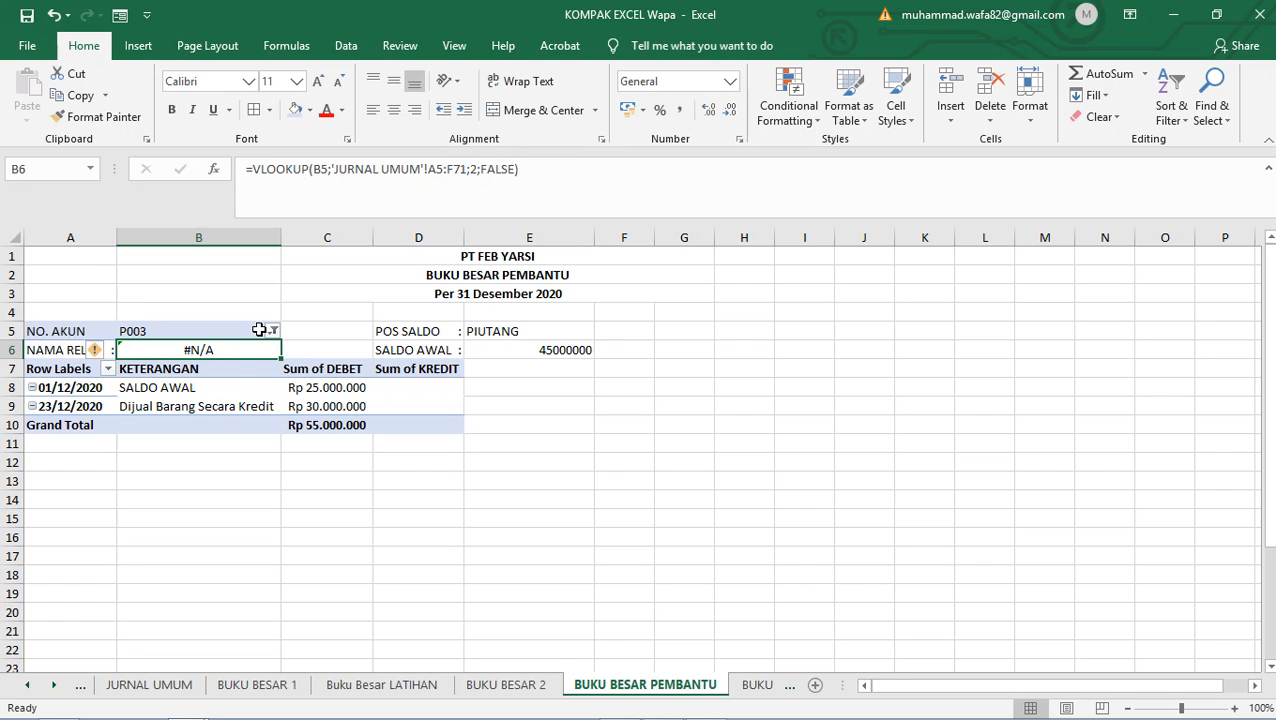
{"action": "double_click", "coordinate": [228, 350]}
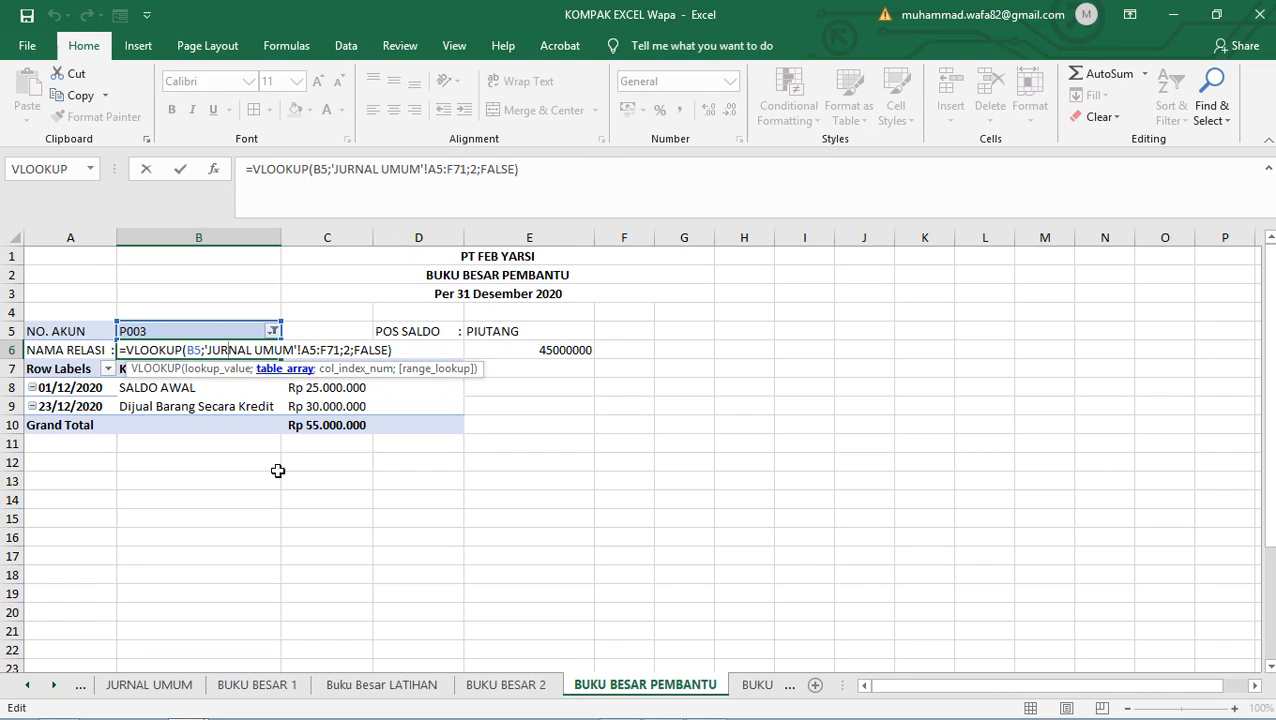
- View the JURNAL UMUM and BUKU BESAR PEMBANTU 2 sheets, and return to BUKU BESAR PEMBANTU
{"action": "left_click", "coordinate": [148, 684]}
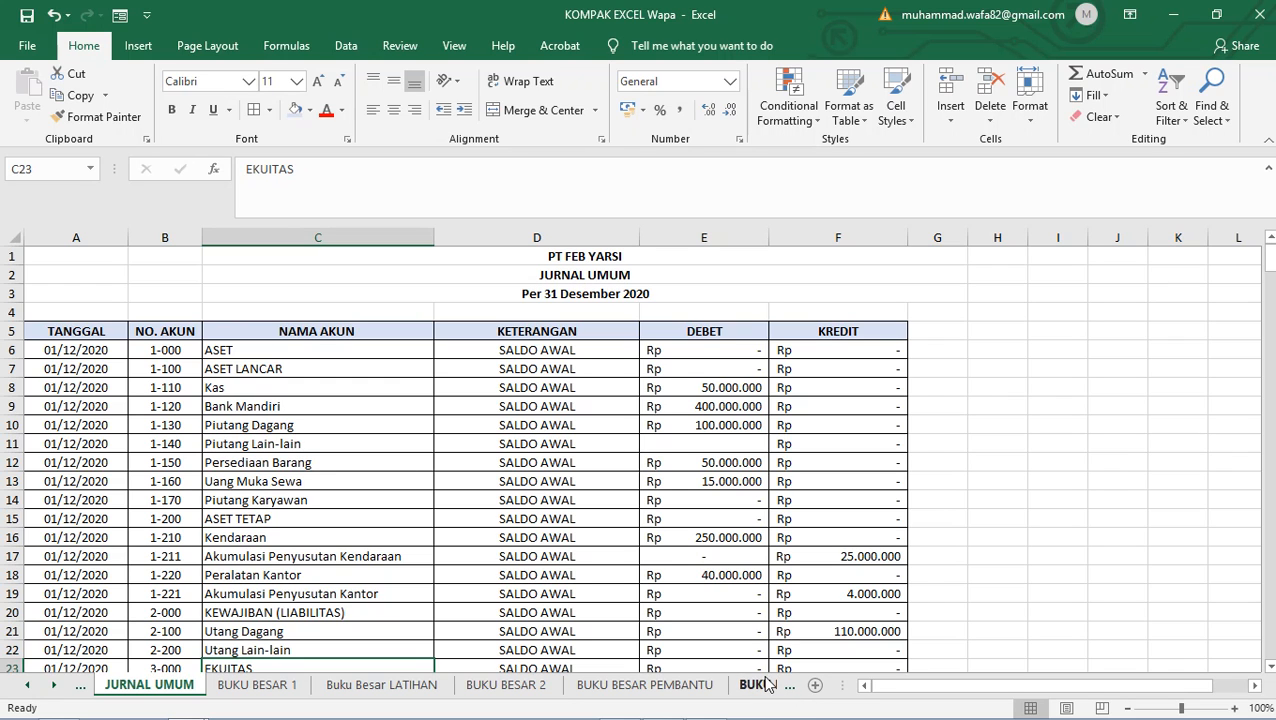
{"action": "left_click", "coordinate": [798, 686]}
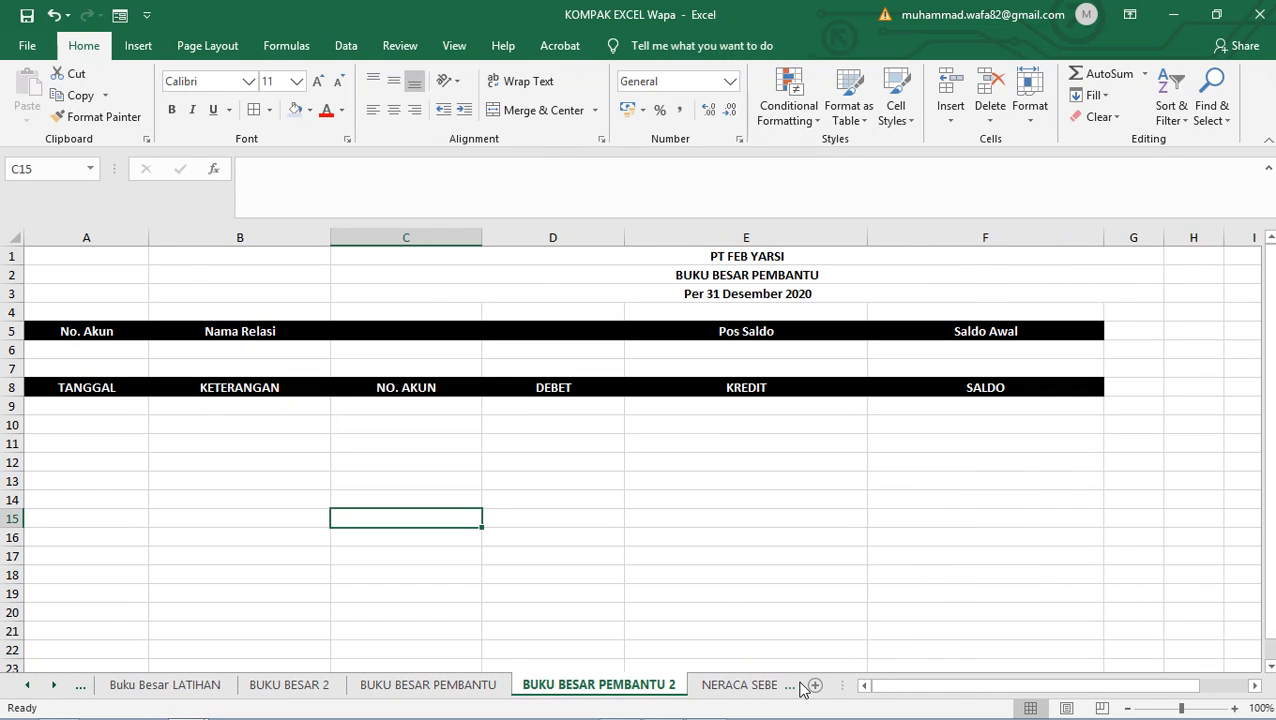
{"action": "left_click", "coordinate": [468, 688]}
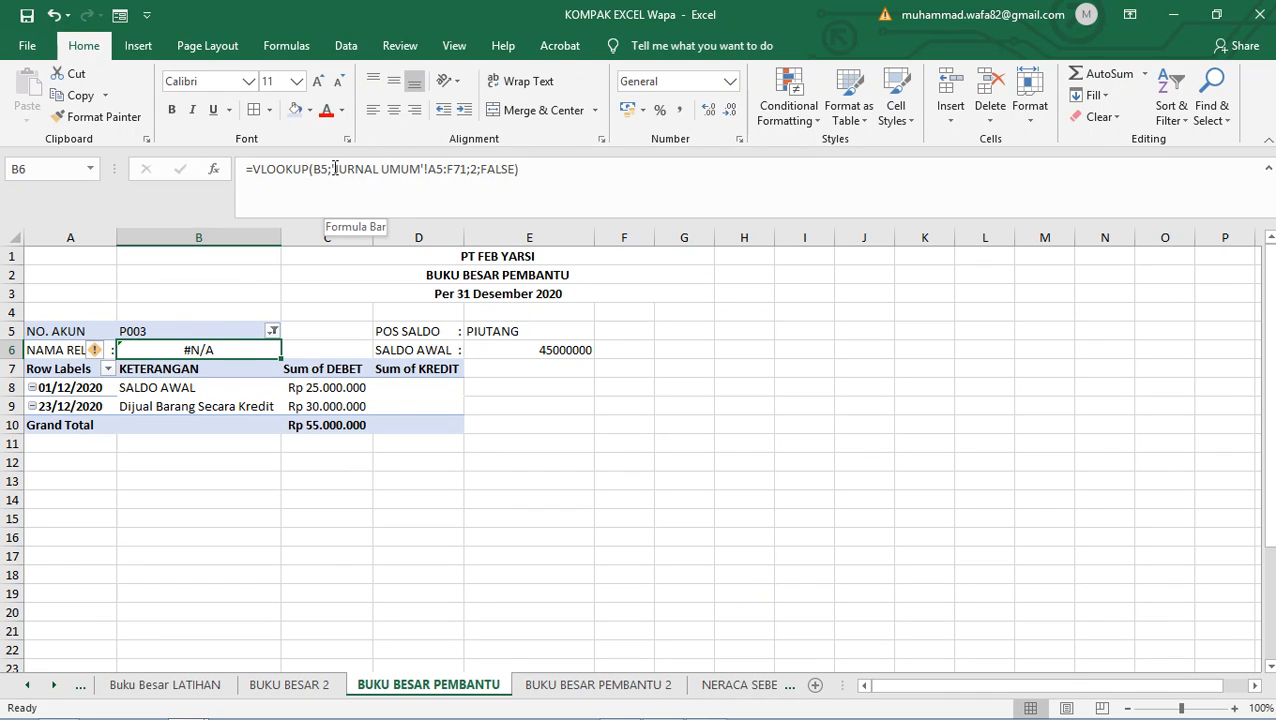
- Try to replace the JURNAL UMUM range in the NAMA RELASI VLOOKUP in B6 with DAFTAR_BANTU
{"action": "mouse_move", "coordinate": [333, 168]}
{"action": "left_mouse_down"}
{"action": "mouse_move", "coordinate": [449, 169]}
{"action": "mouse_move", "coordinate": [337, 173]}
{"action": "left_mouse_up"}
{"action": "left_click", "coordinate": [463, 165]}
{"action": "type", "text": "DA"}
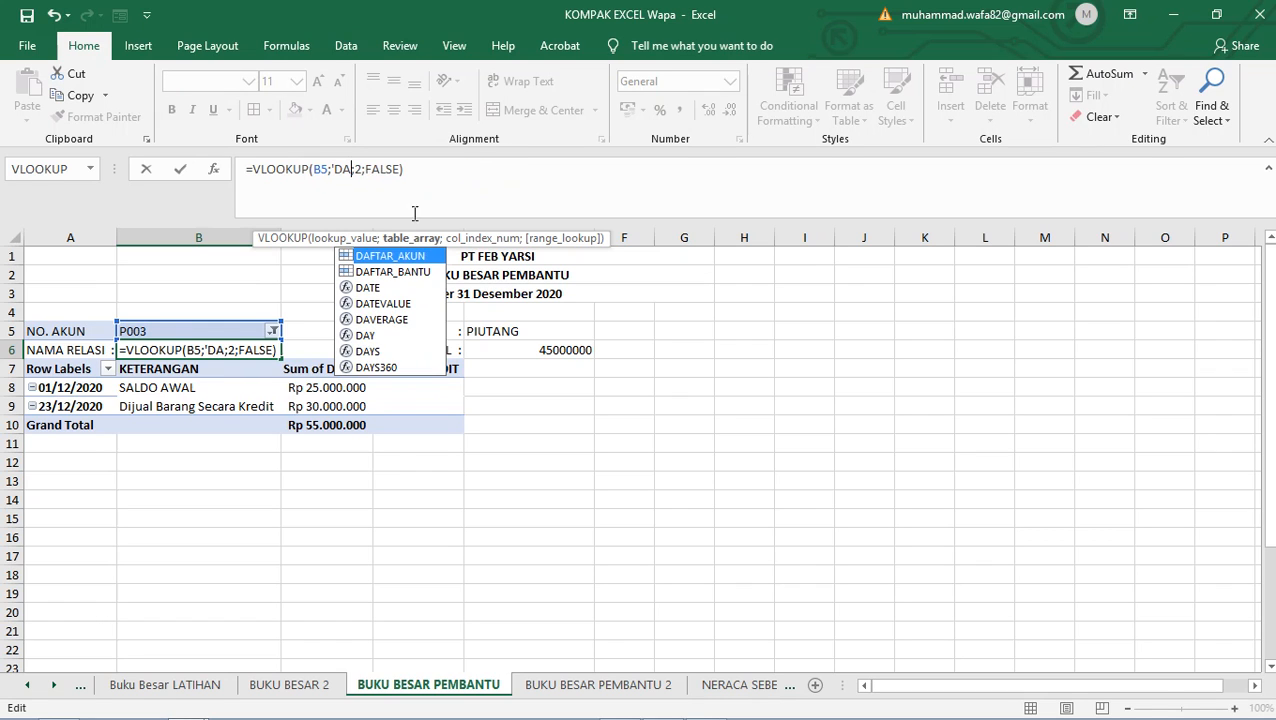
{"action": "double_click", "coordinate": [418, 272]}
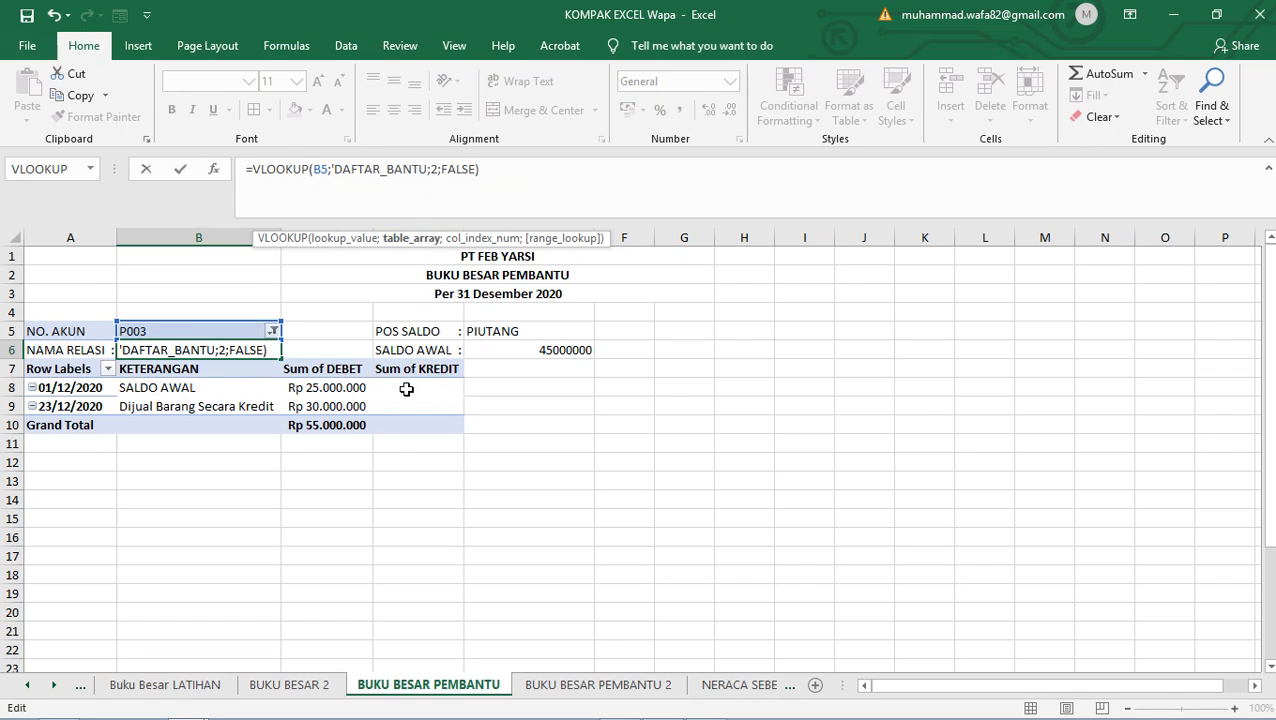
{"action": "key", "text": "Return"}
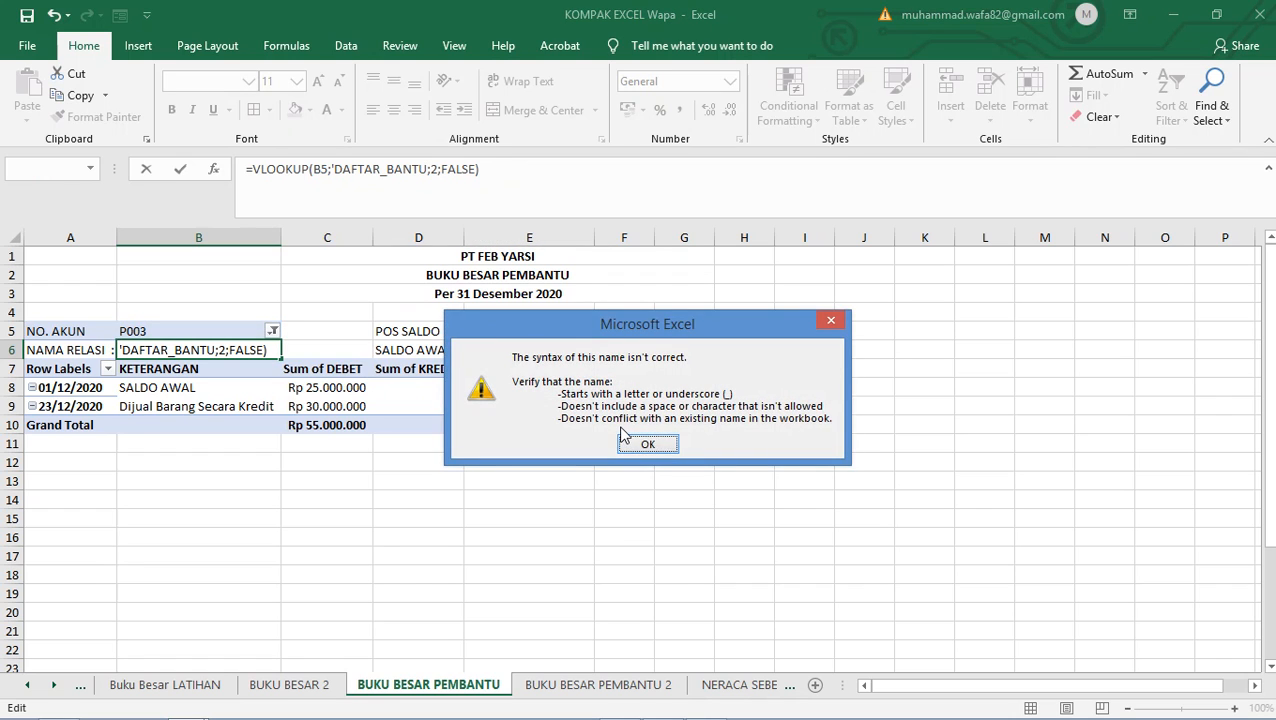
{"action": "left_click", "coordinate": [660, 446]}
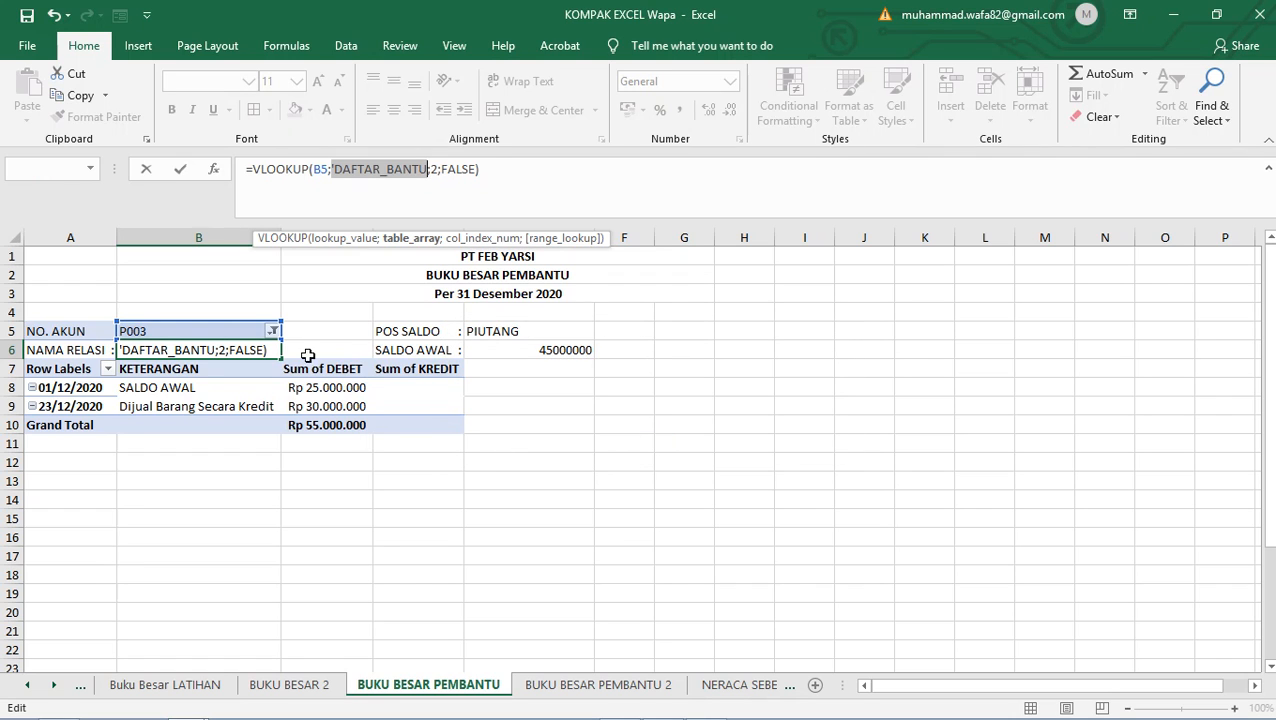
{"action": "key", "text": "Return"}
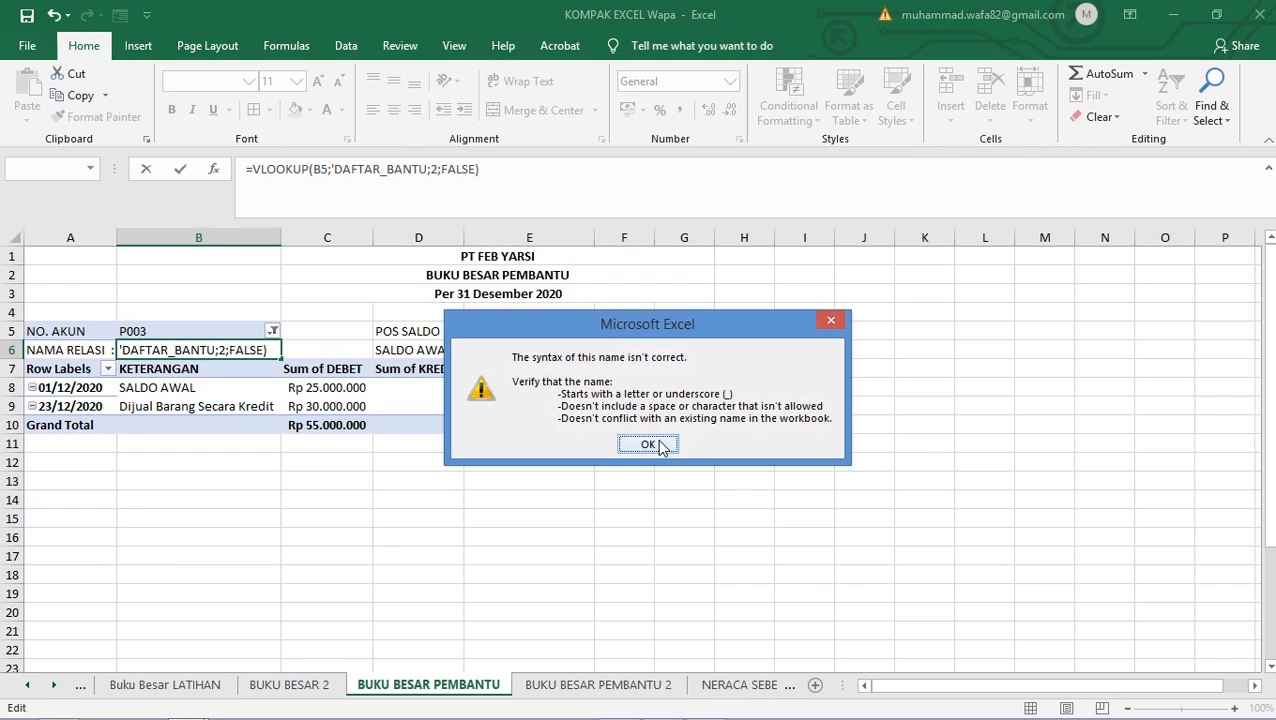
{"action": "left_click", "coordinate": [660, 446]}
- Try to repair the NAMA RELASI formula by replacing its column argument 2 with a quote mark
{"action": "left_click", "coordinate": [446, 168]}
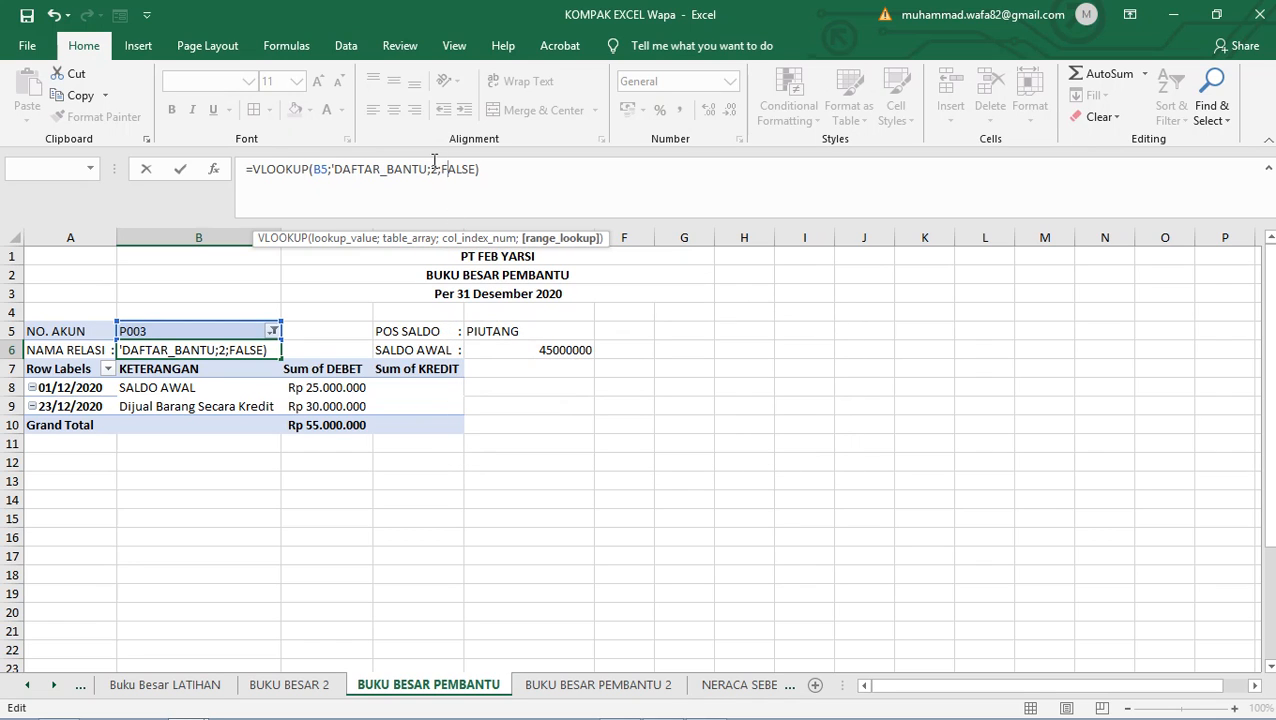
{"action": "left_click", "coordinate": [437, 165]}
{"action": "key", "text": "BackSpace"}
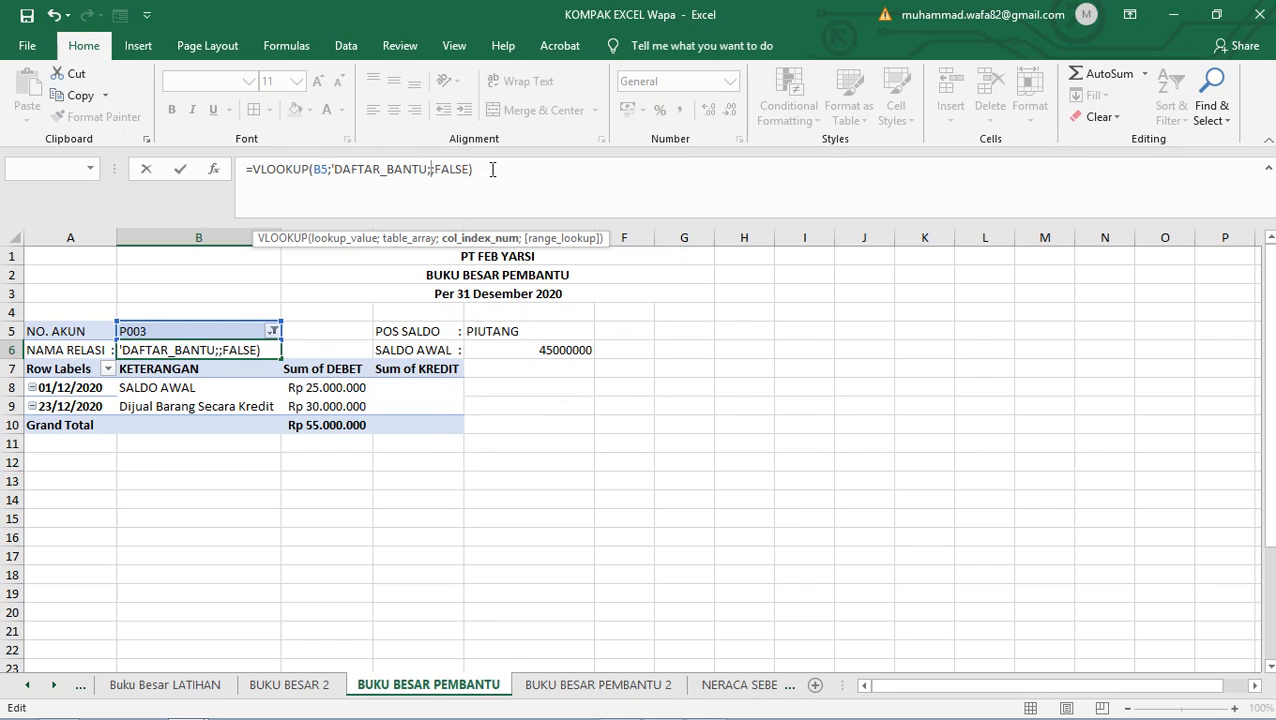
{"action": "type", "text": "'"}
{"action": "key", "text": "Return"}
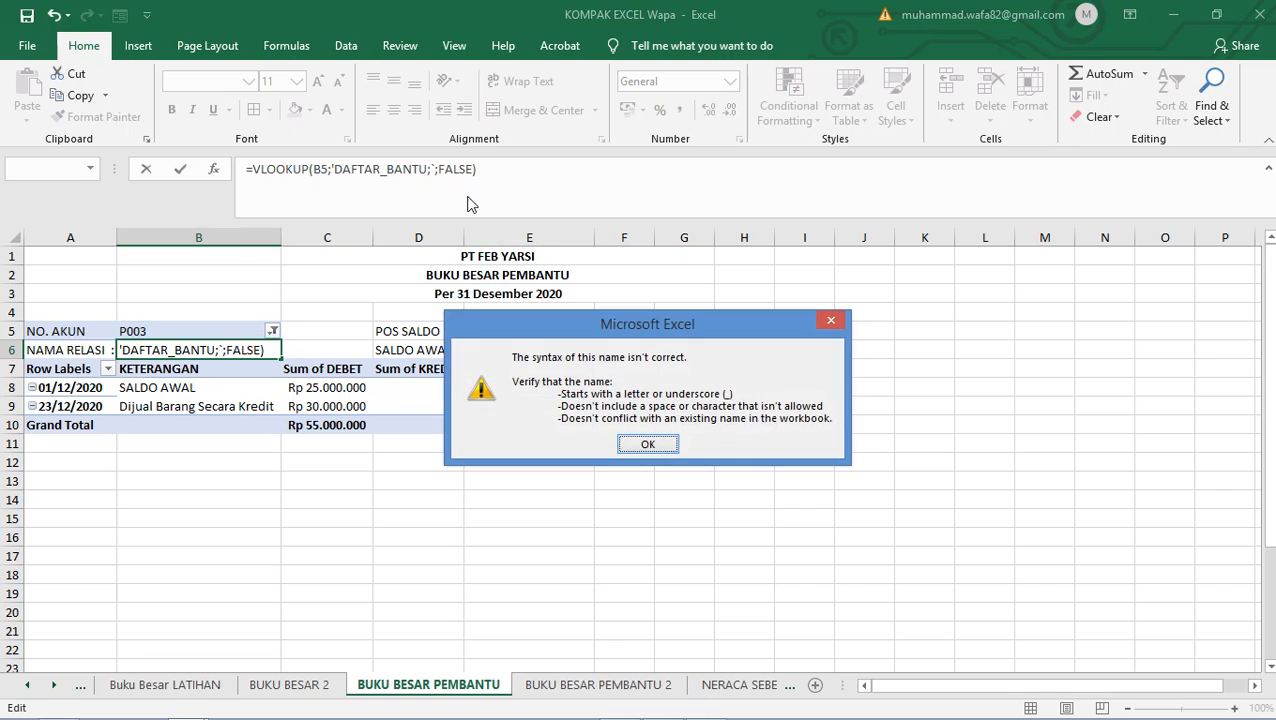
{"action": "key", "text": "Return"}
- Restart the NAMA RELASI formula in B6 as a VLOOKUP with B5 as the lookup value
{"action": "left_click_drag", "start_coordinate": [530, 187], "coordinate": [213, 193]}
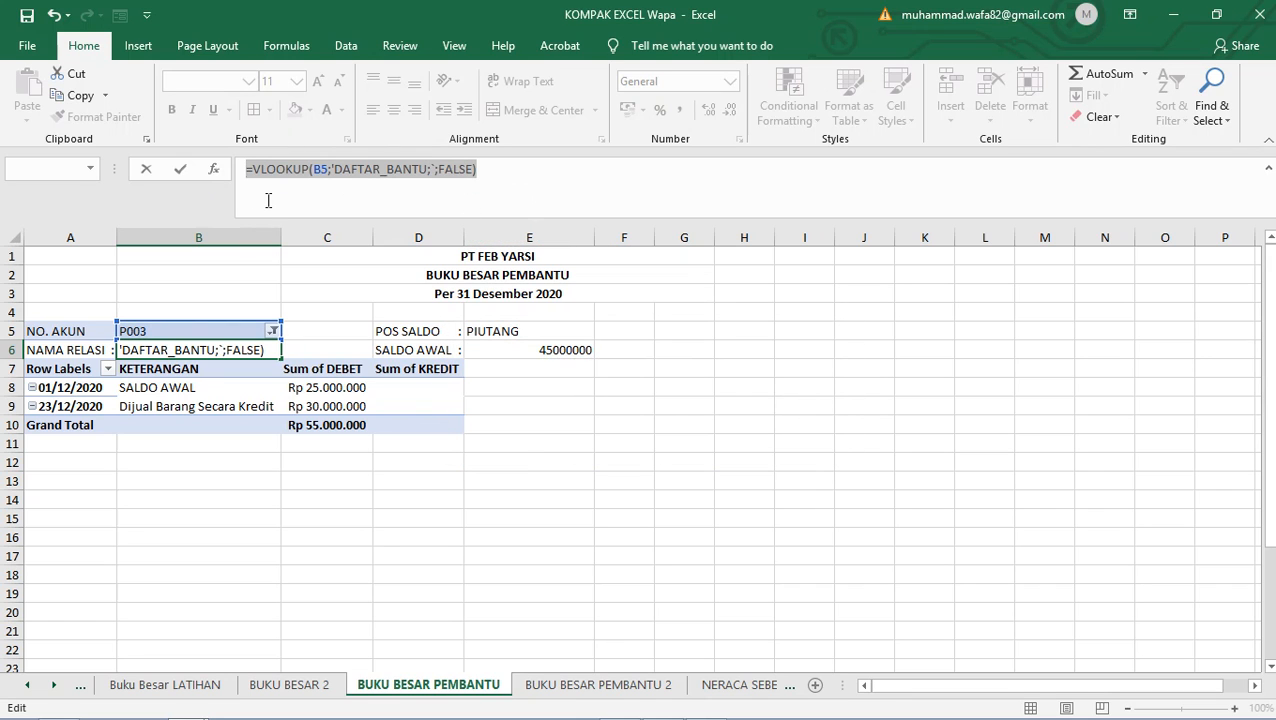
{"action": "type", "text": "=VLOOK"}
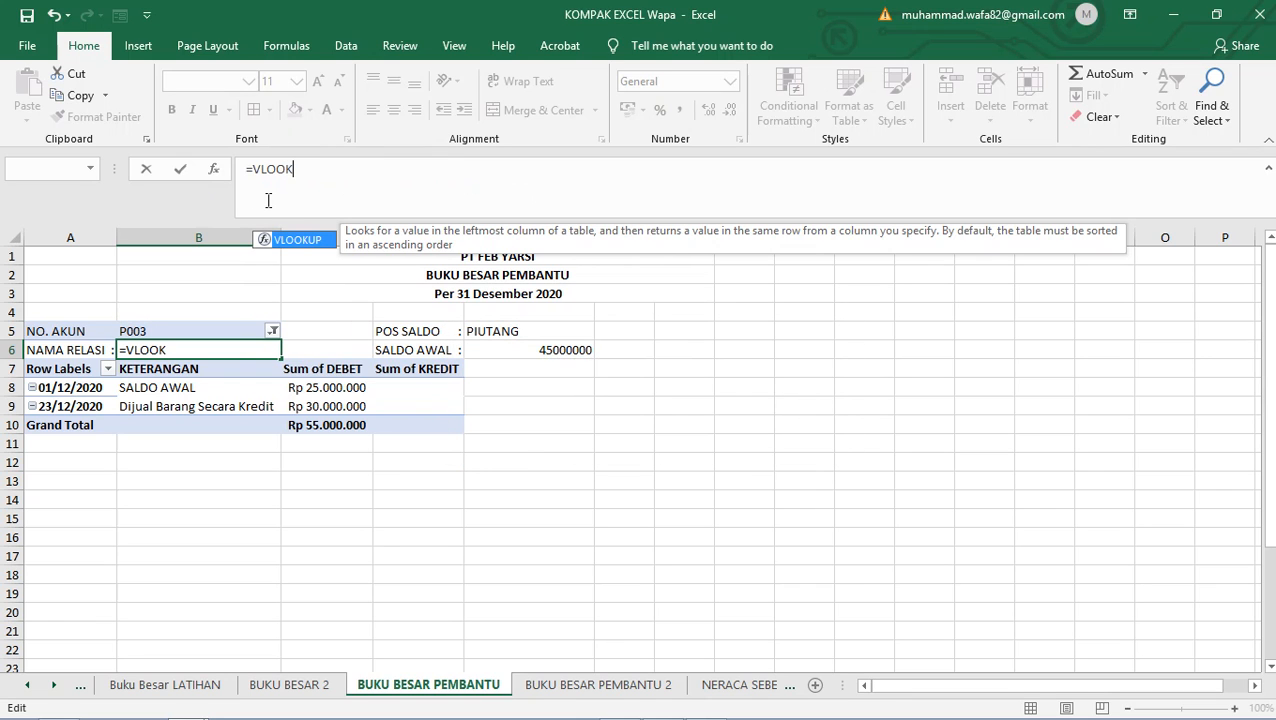
{"action": "left_click", "coordinate": [300, 252]}
{"action": "left_click", "coordinate": [268, 366]}
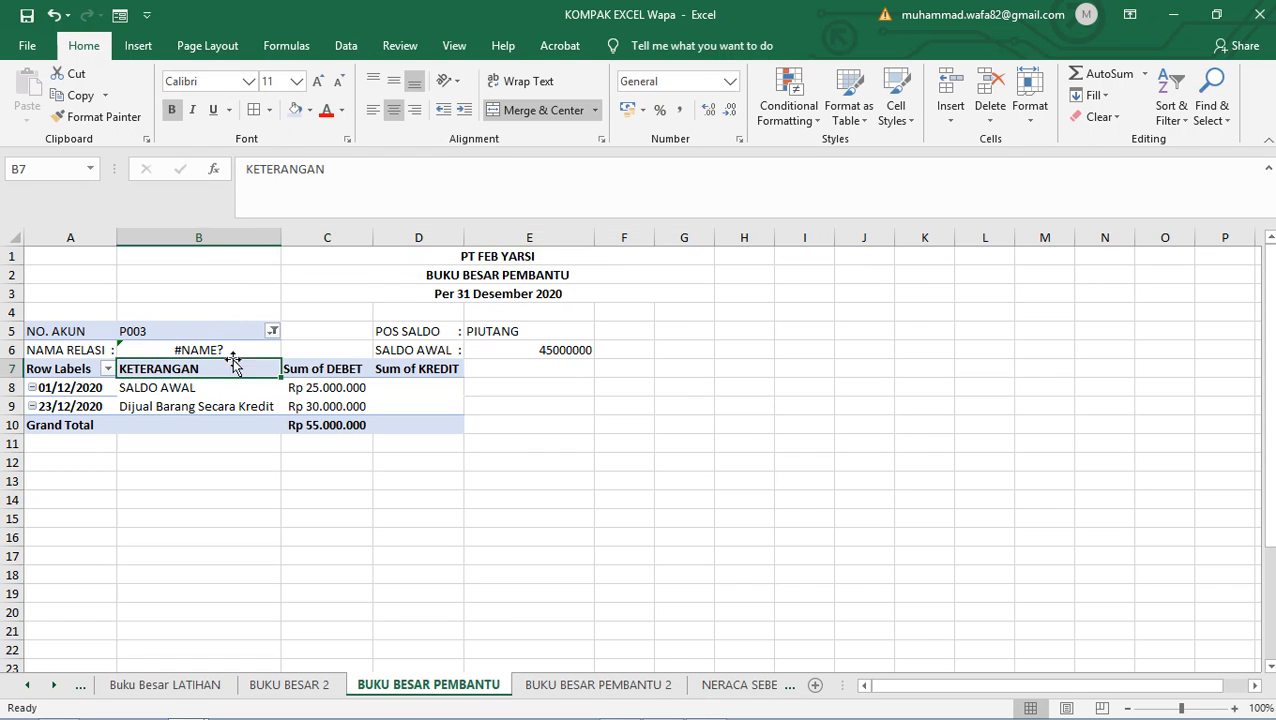
{"action": "left_click", "coordinate": [350, 172]}
{"action": "left_click", "coordinate": [233, 351]}
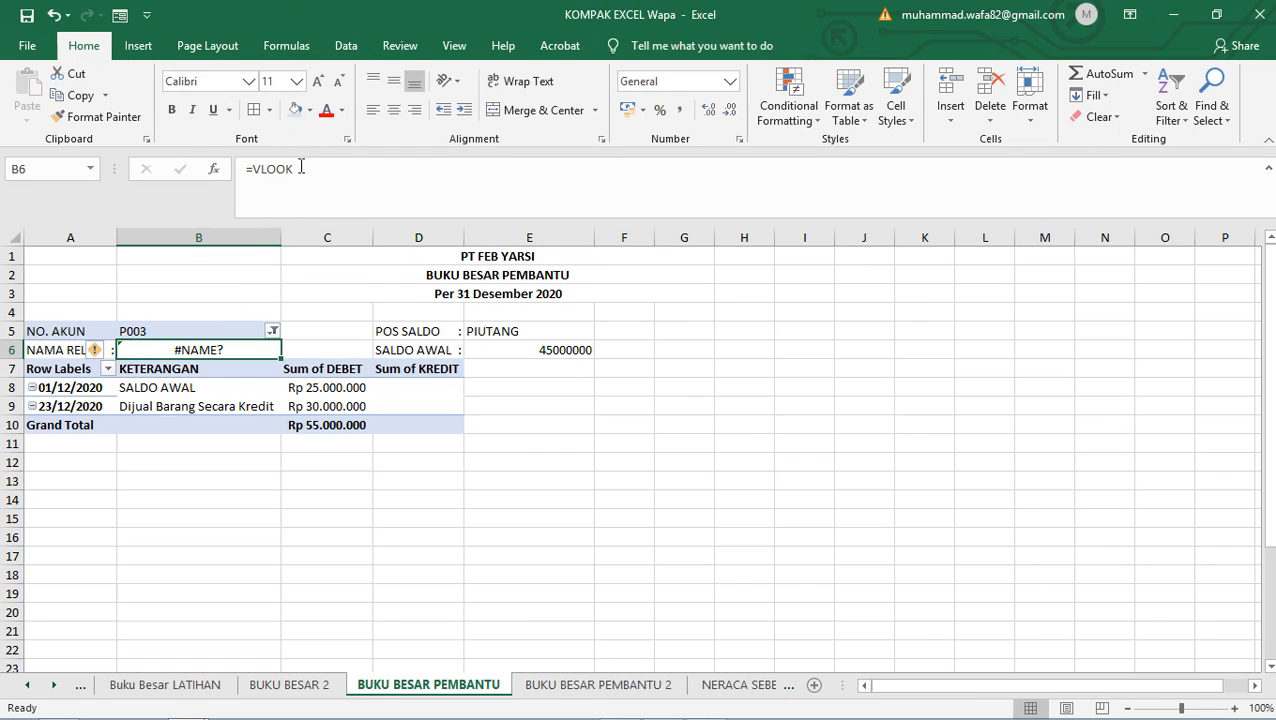
{"action": "left_click", "coordinate": [306, 172]}
{"action": "type", "text": "UP("}
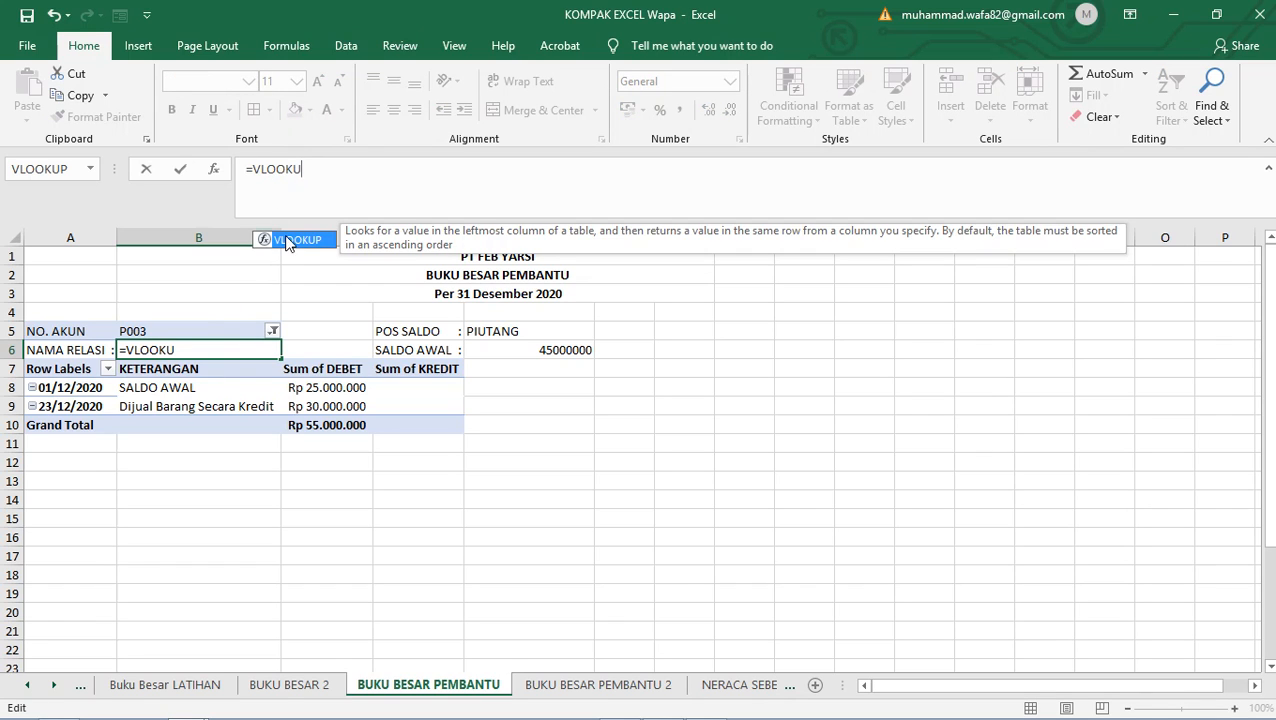
{"action": "left_click", "coordinate": [209, 330]}
{"action": "type", "text": ";"}
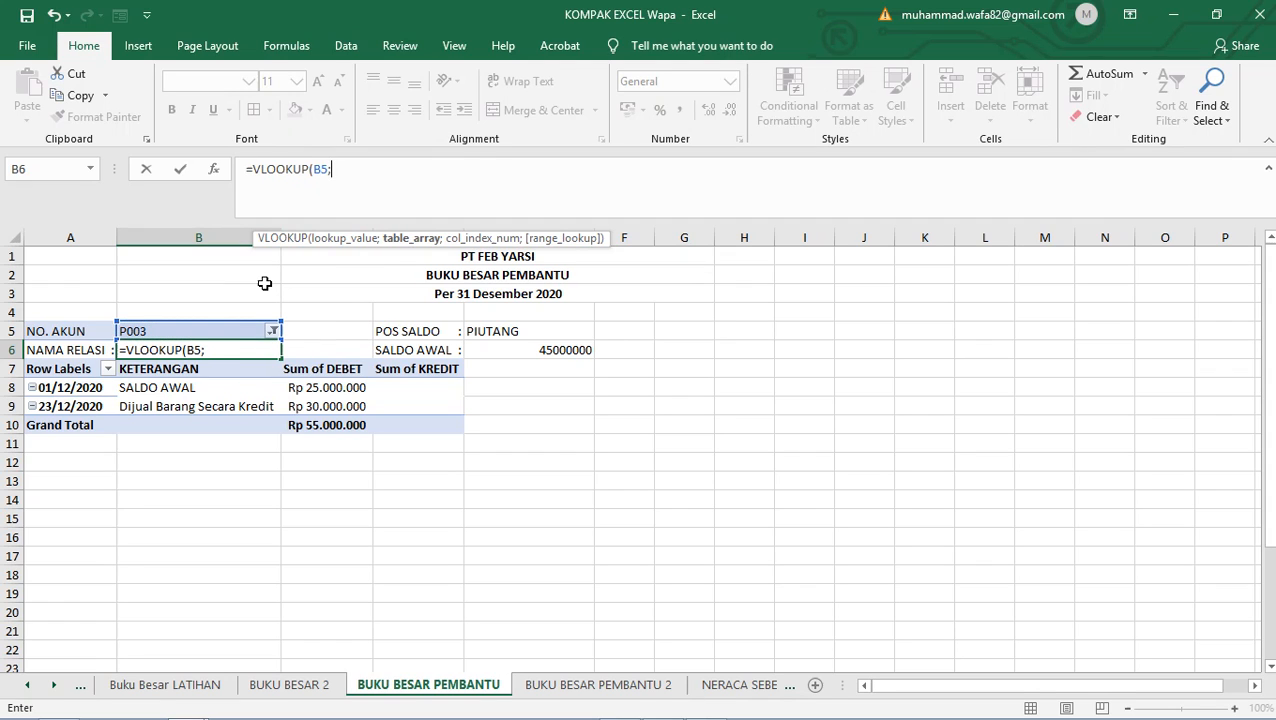
- Complete the NAMA RELASI formula with table DAFTAR_BANTU, column 2 and FALSE for an exact match
{"action": "type", "text": "DAF"}
{"action": "double_click", "coordinate": [405, 271]}
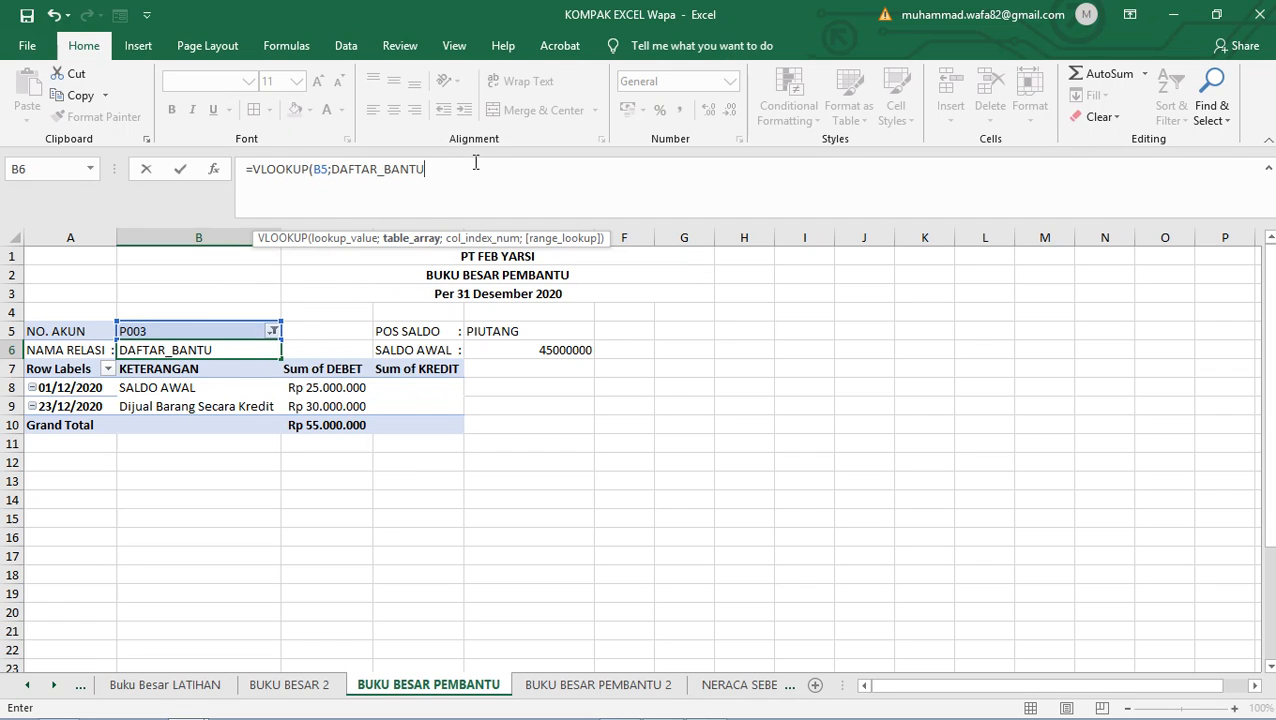
{"action": "type", "text": ";"}
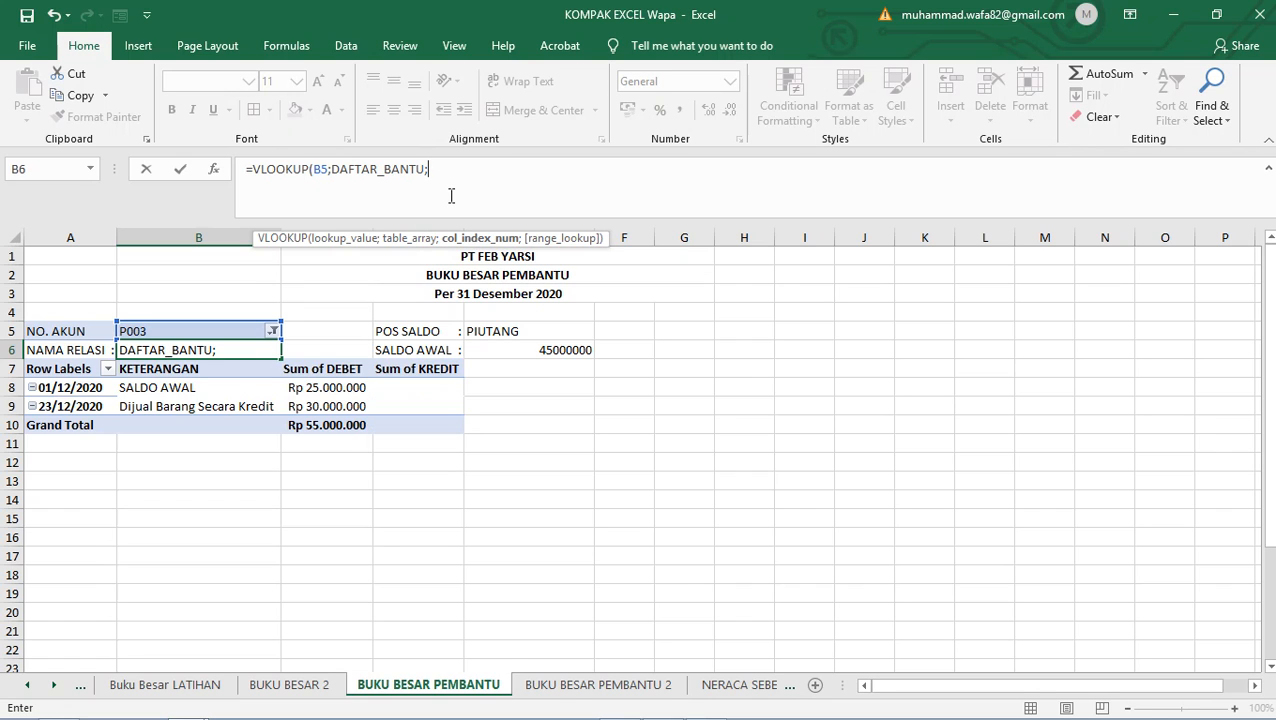
{"action": "type", "text": "2;"}
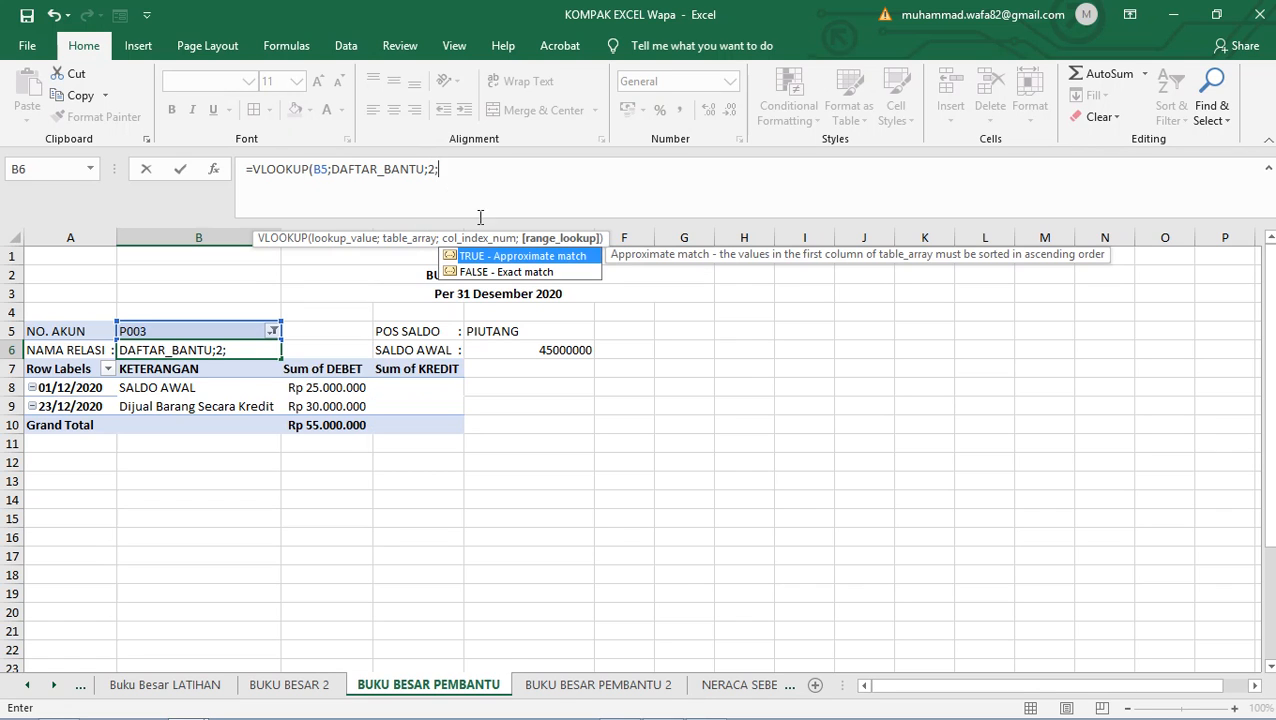
{"action": "double_click", "coordinate": [541, 273]}
{"action": "key", "text": "Return"}
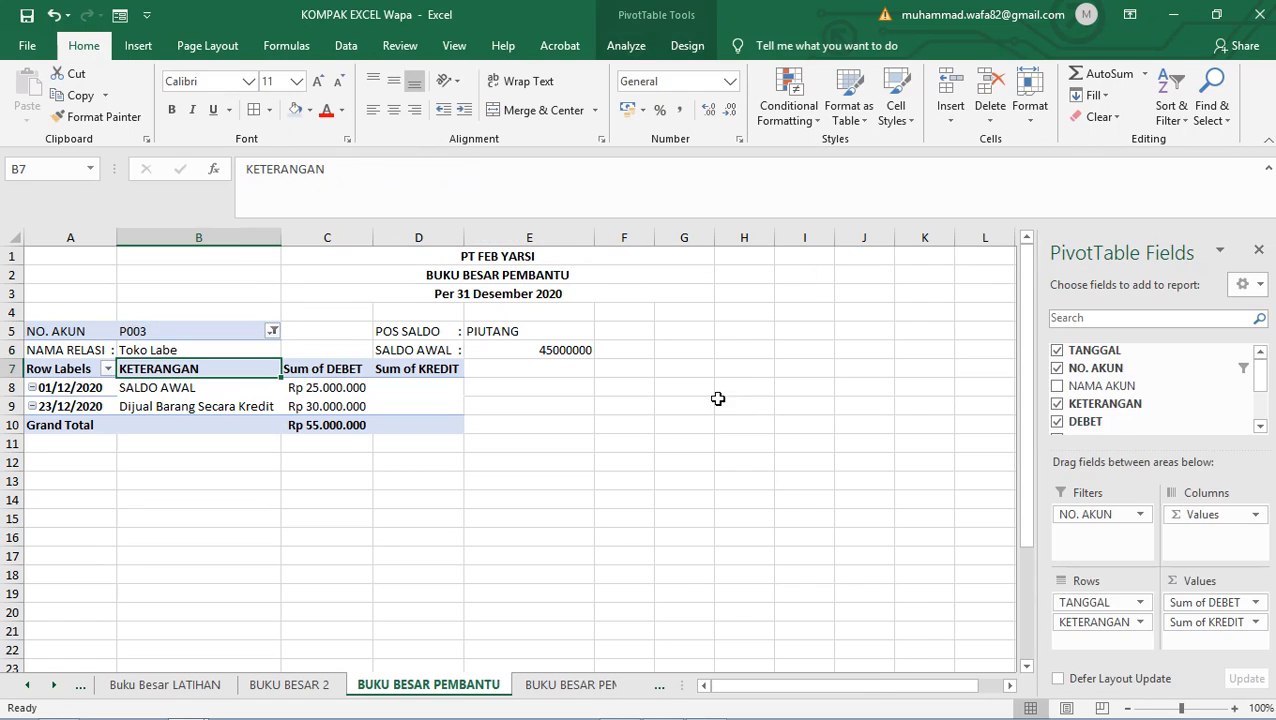
{"action": "left_click", "coordinate": [272, 331]}
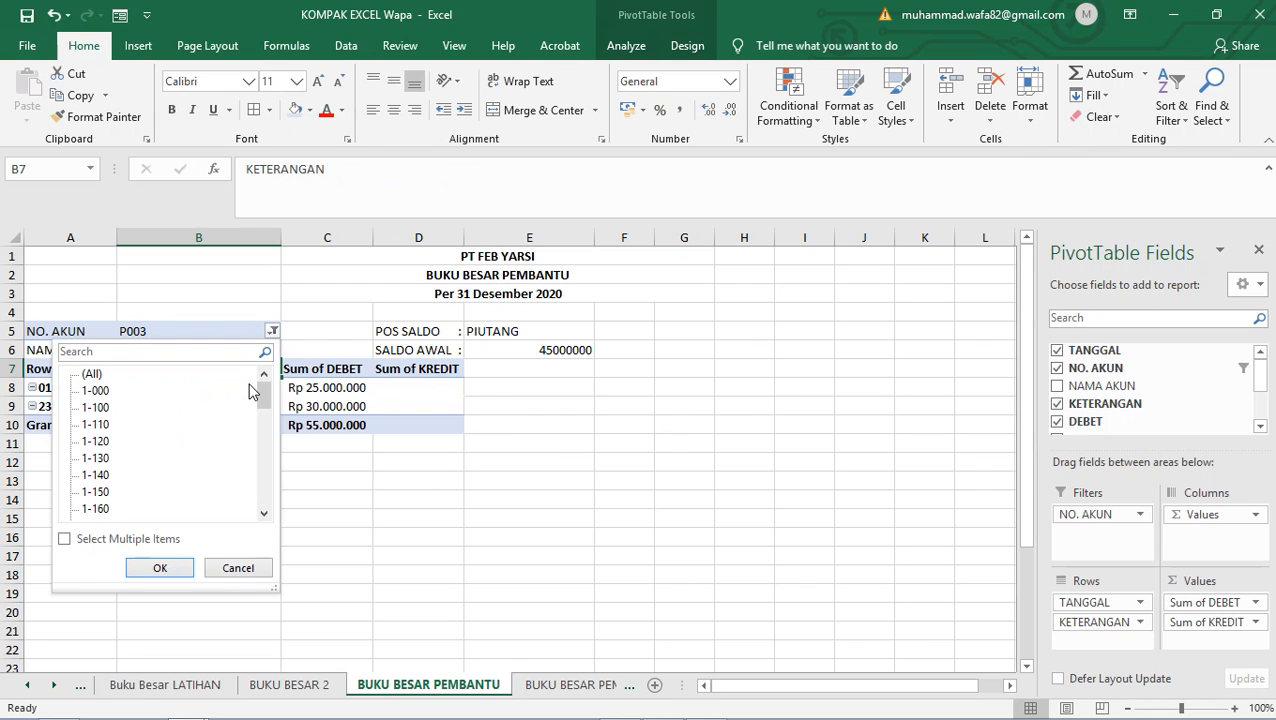
{"action": "left_click_drag", "start_coordinate": [267, 397], "coordinate": [263, 470]}
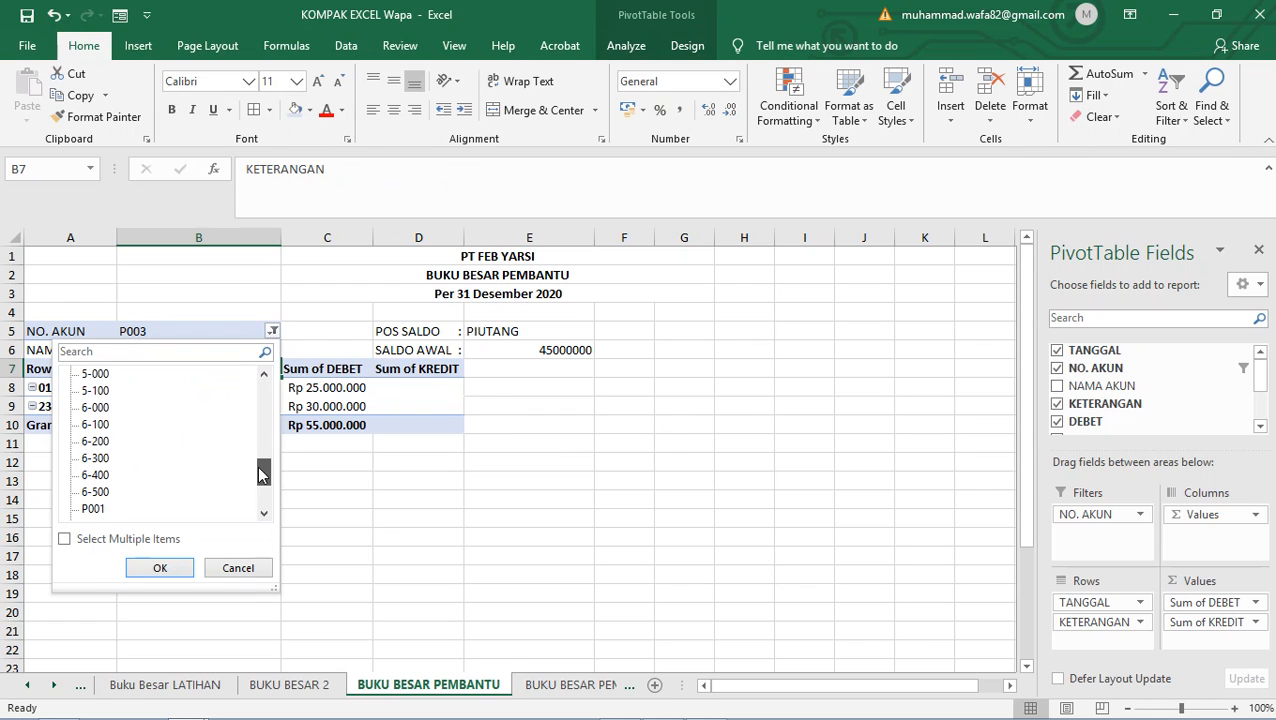
{"action": "left_click", "coordinate": [508, 346]}
- Format the SALDO AWAL value in E6 as Accounting
{"action": "left_click", "coordinate": [520, 350]}
{"action": "left_click", "coordinate": [730, 81]}
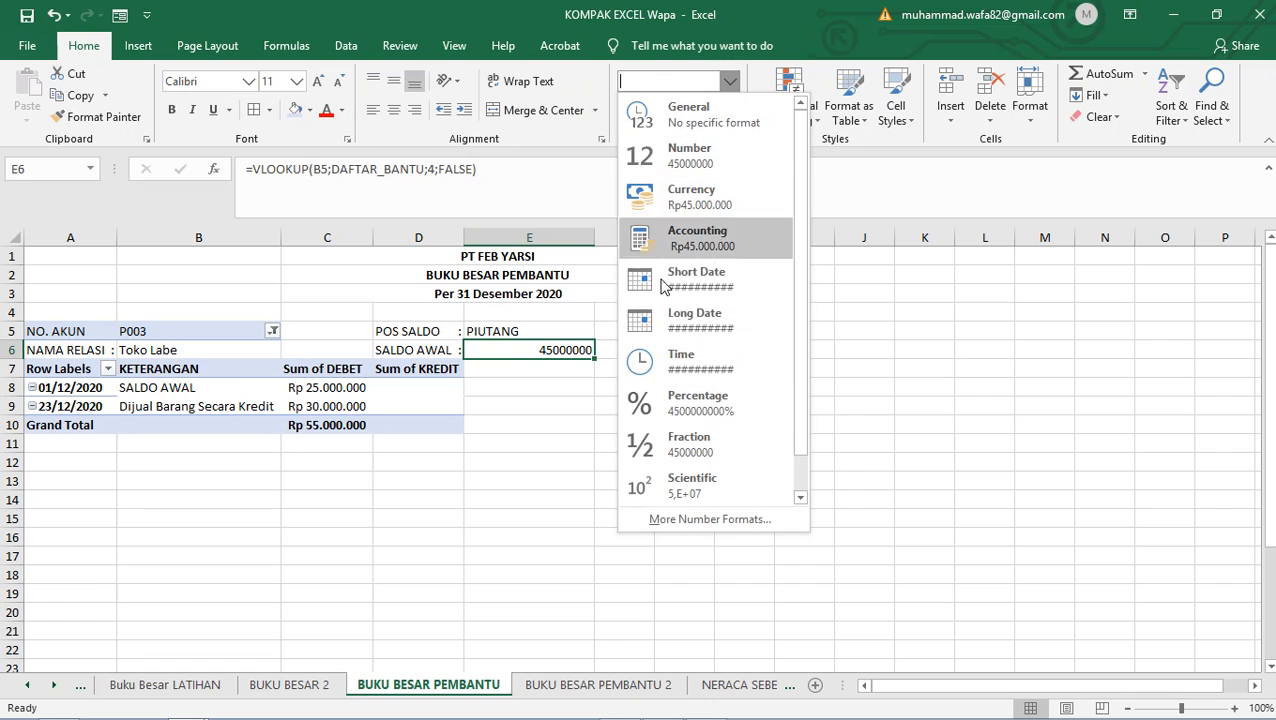
{"action": "left_click", "coordinate": [697, 238]}
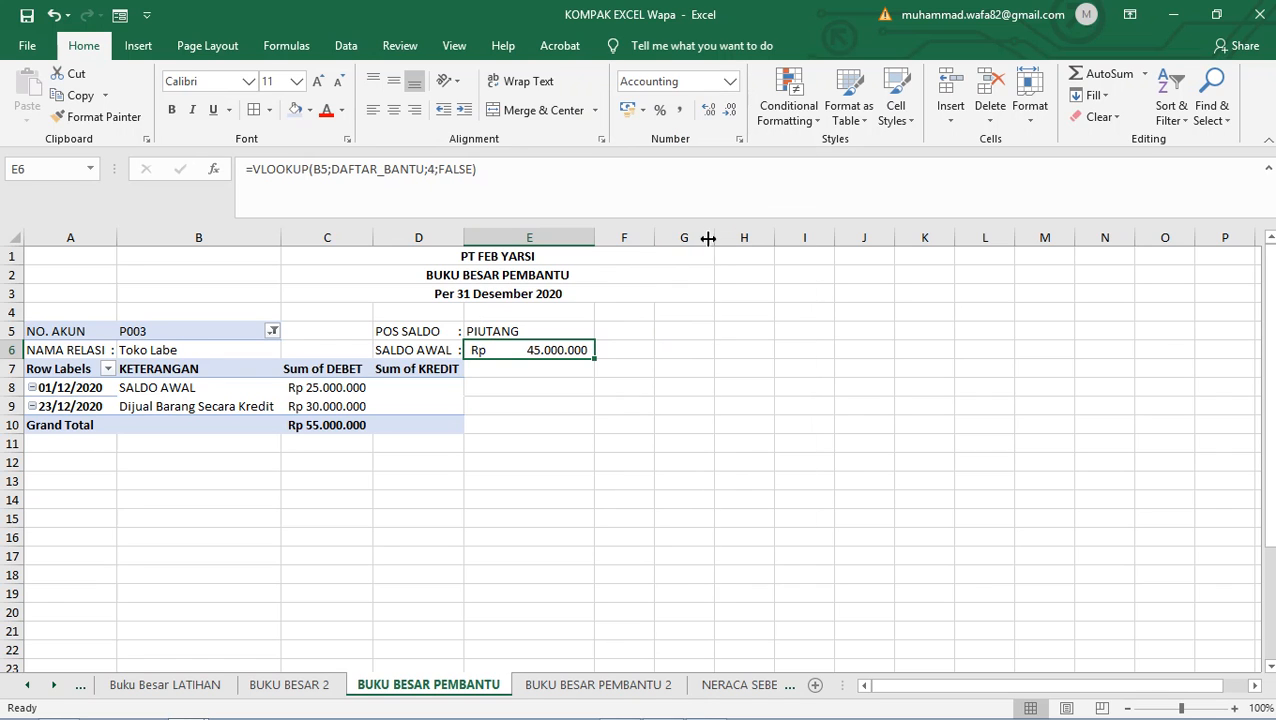
{"action": "left_click", "coordinate": [273, 331]}
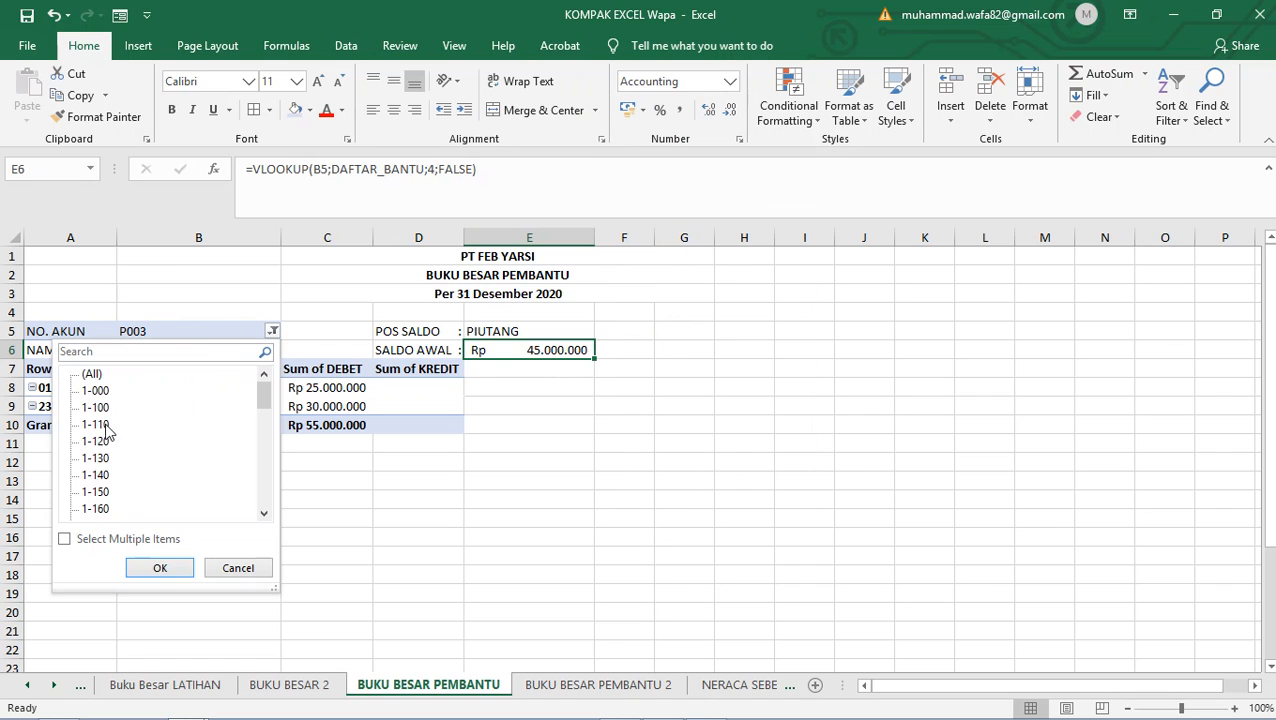
{"action": "left_click_drag", "start_coordinate": [265, 393], "coordinate": [265, 470]}
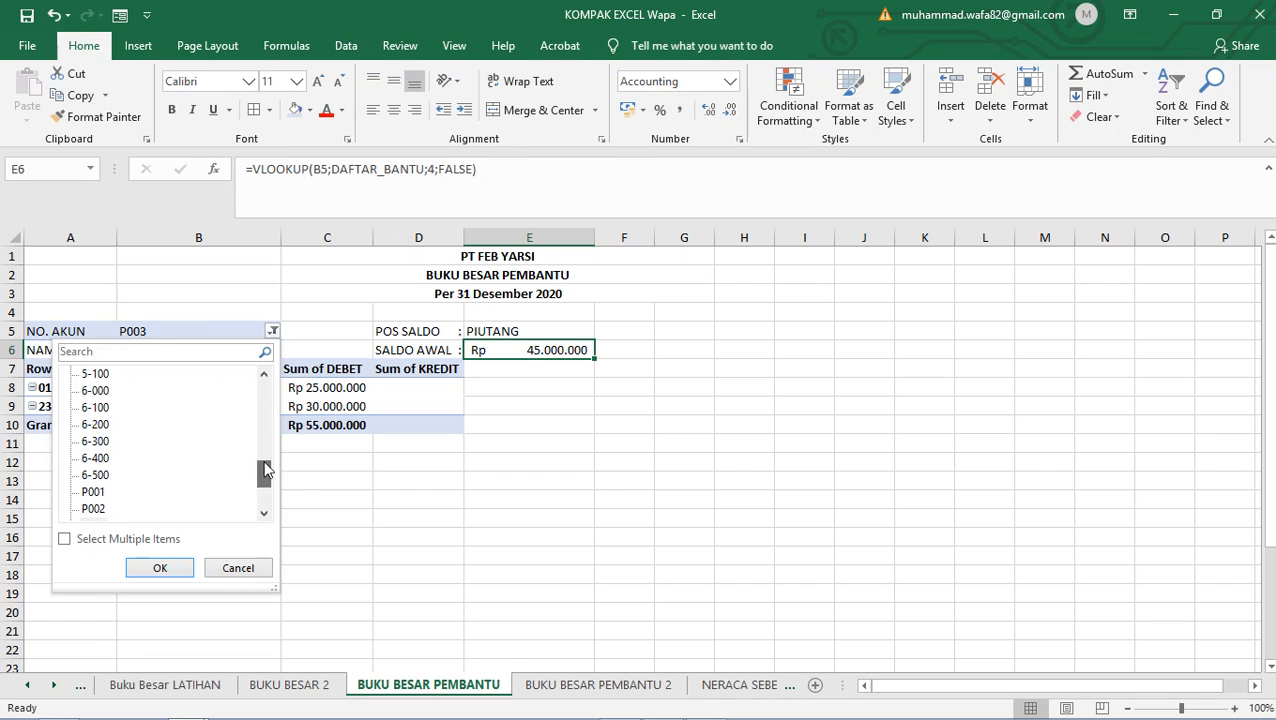
{"action": "left_click", "coordinate": [394, 280]}
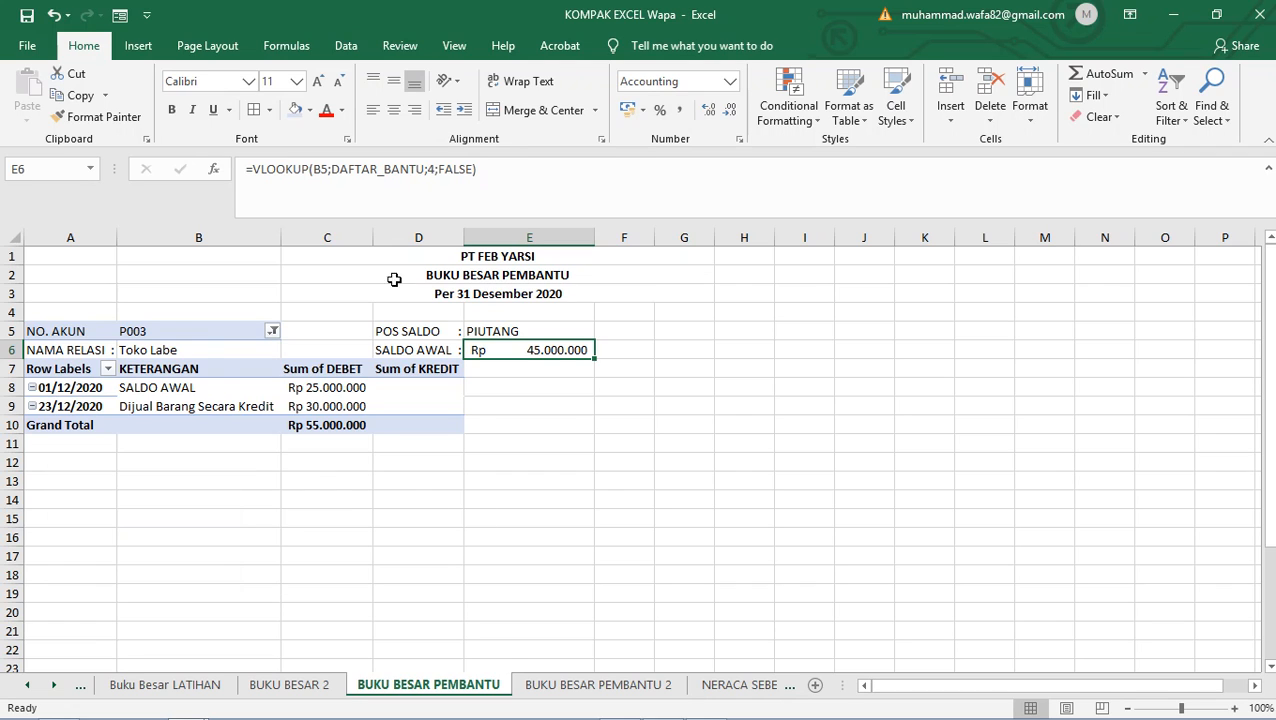
{"action": "left_click", "coordinate": [510, 367]}
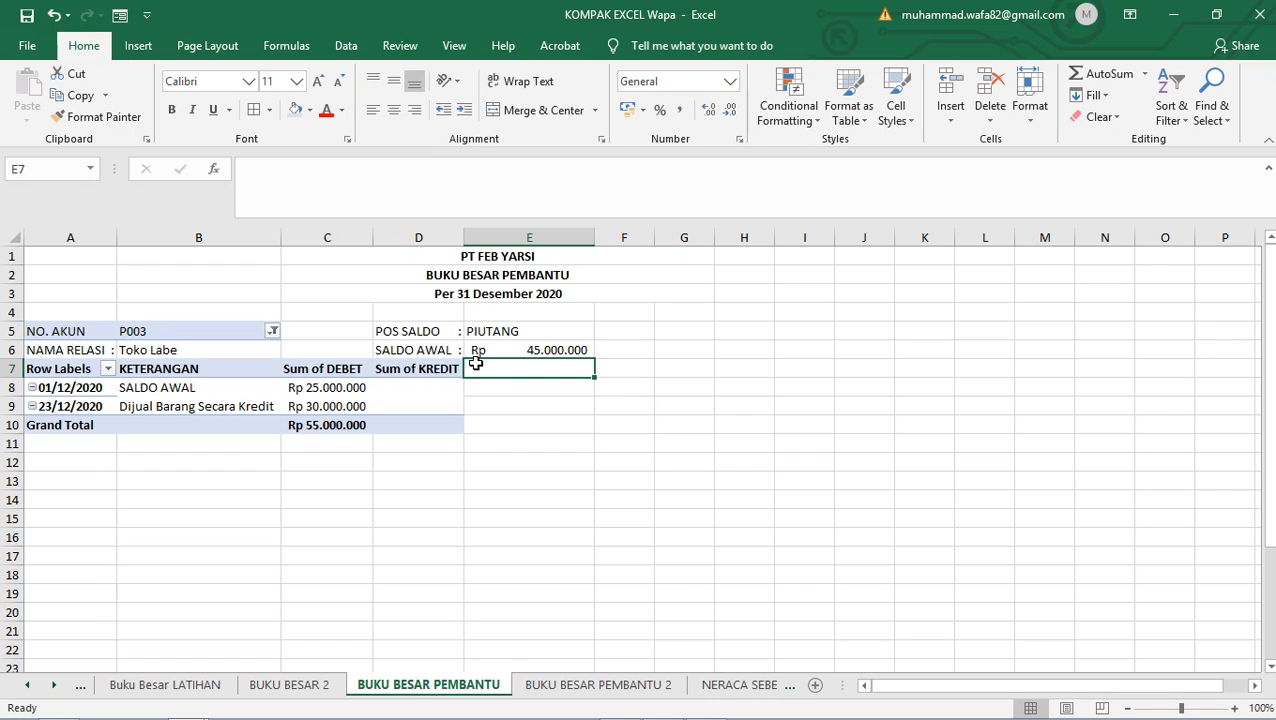
- Start a calculated field for the PivotTable and load the existing BALANCE field for editing
{"action": "left_click", "coordinate": [440, 362]}
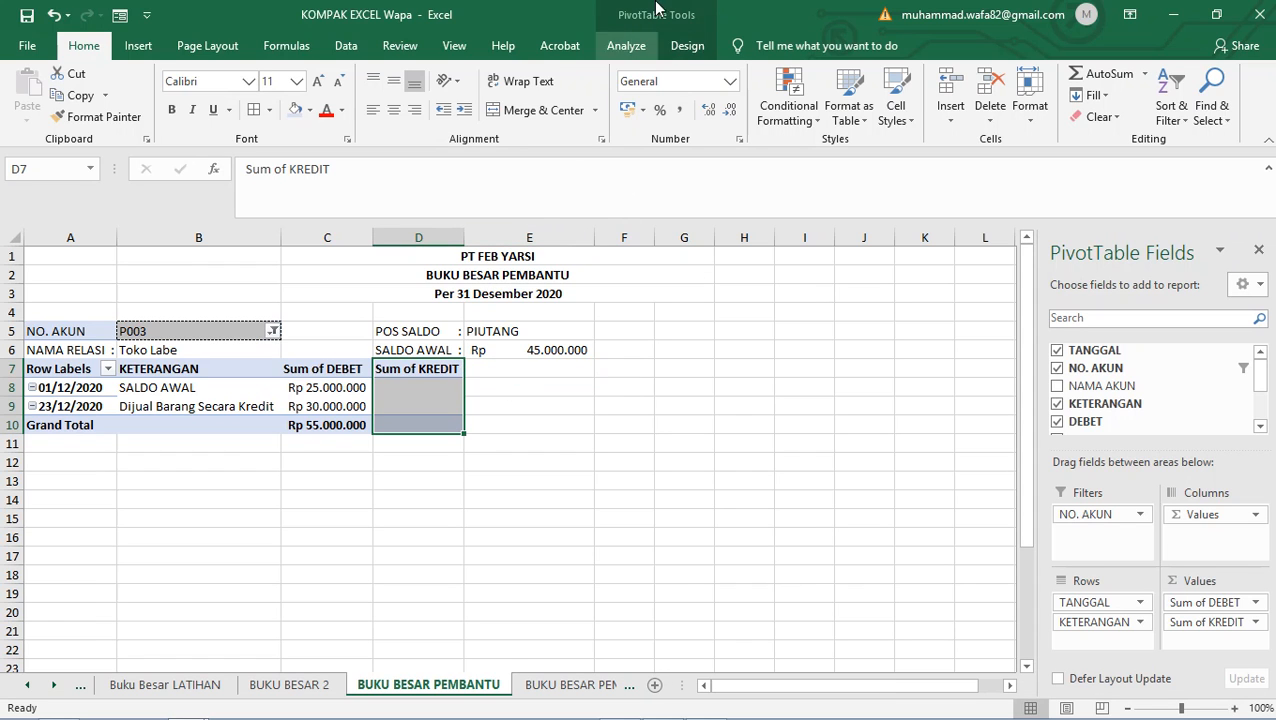
{"action": "left_click", "coordinate": [628, 47]}
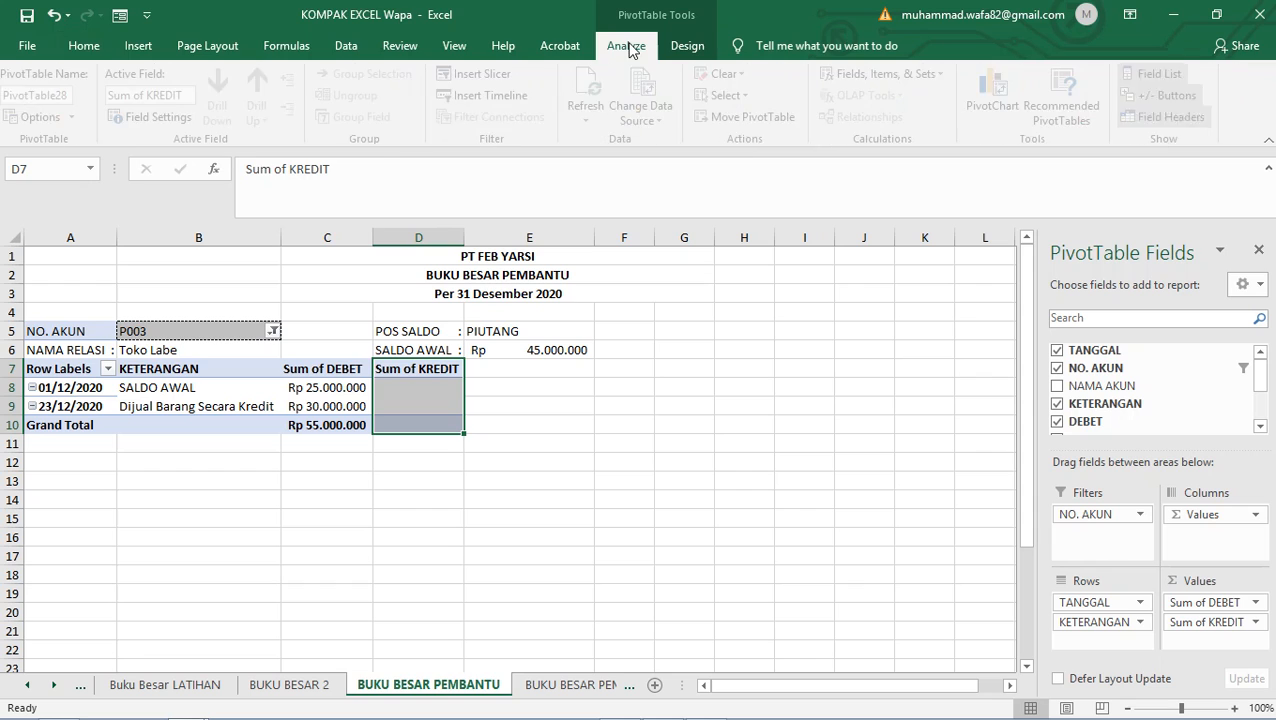
{"action": "left_click", "coordinate": [942, 77]}
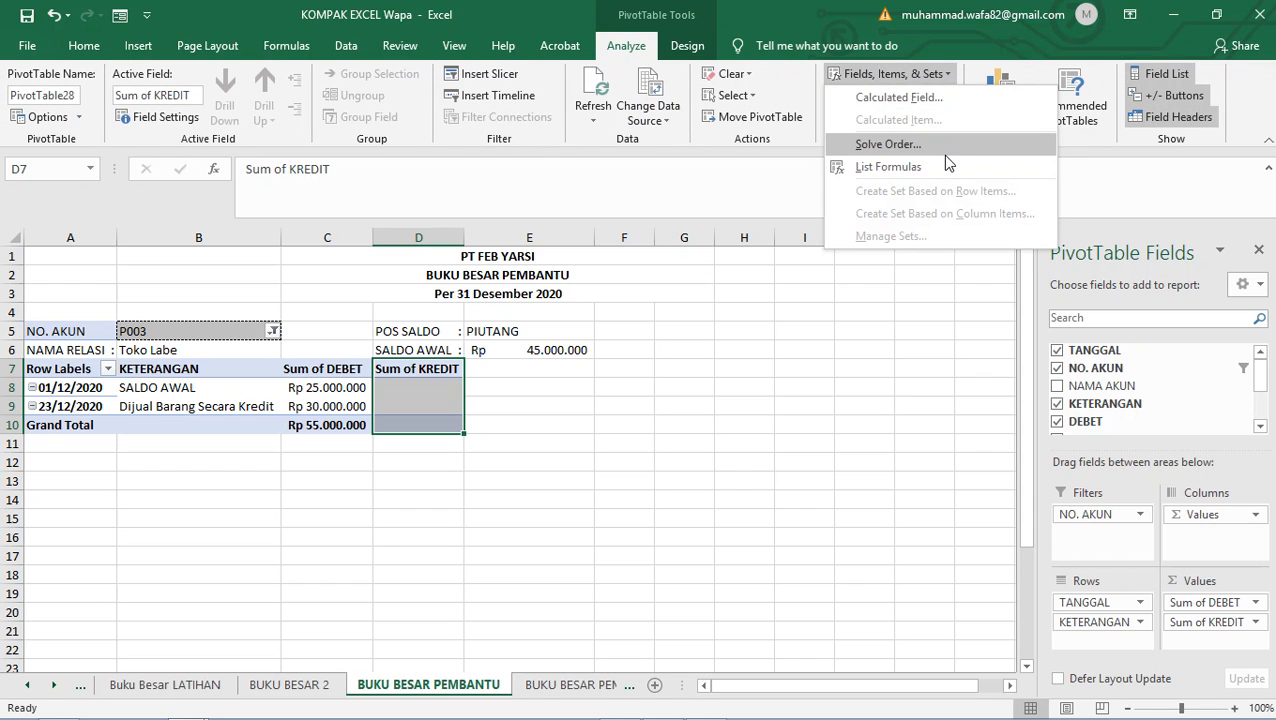
{"action": "left_click", "coordinate": [905, 97]}
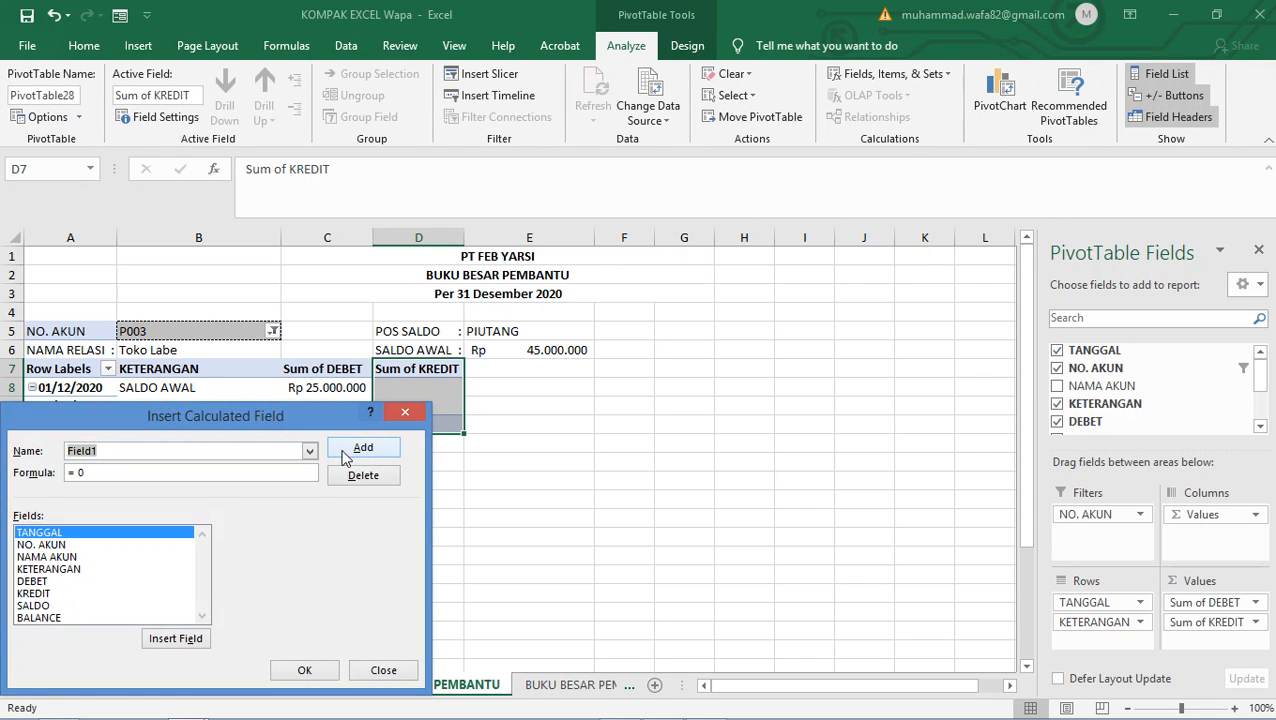
{"action": "left_click", "coordinate": [310, 451]}
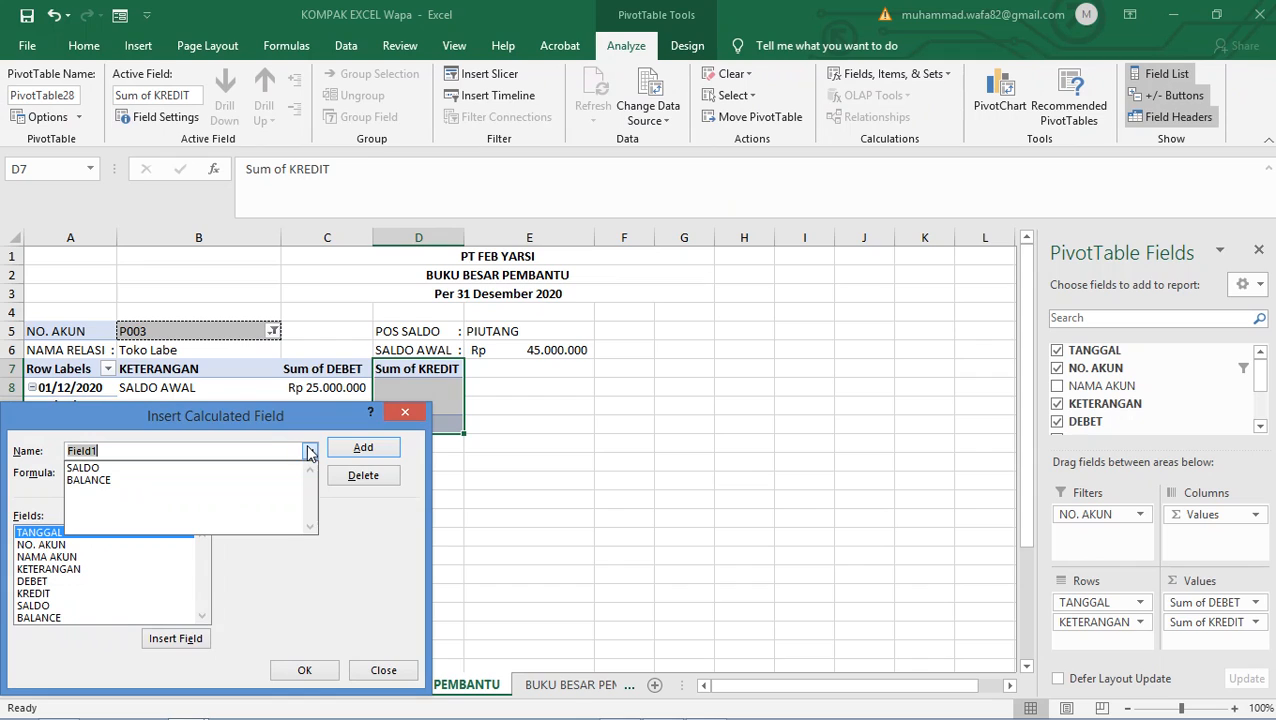
{"action": "left_click", "coordinate": [110, 480]}
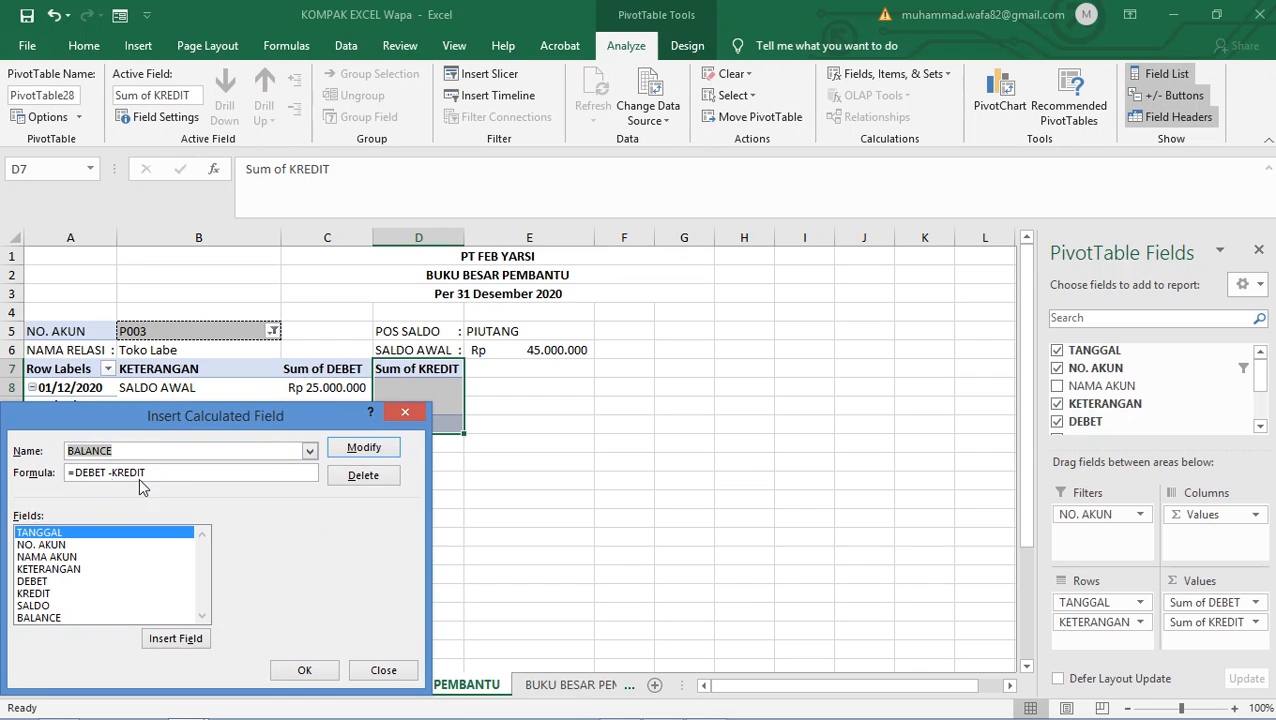
- Rebuild the BALANCE calculated field's formula as DEBET minus KREDIT and save the modified field
{"action": "left_click", "coordinate": [163, 453]}
{"action": "left_click_drag", "start_coordinate": [146, 473], "coordinate": [80, 481]}
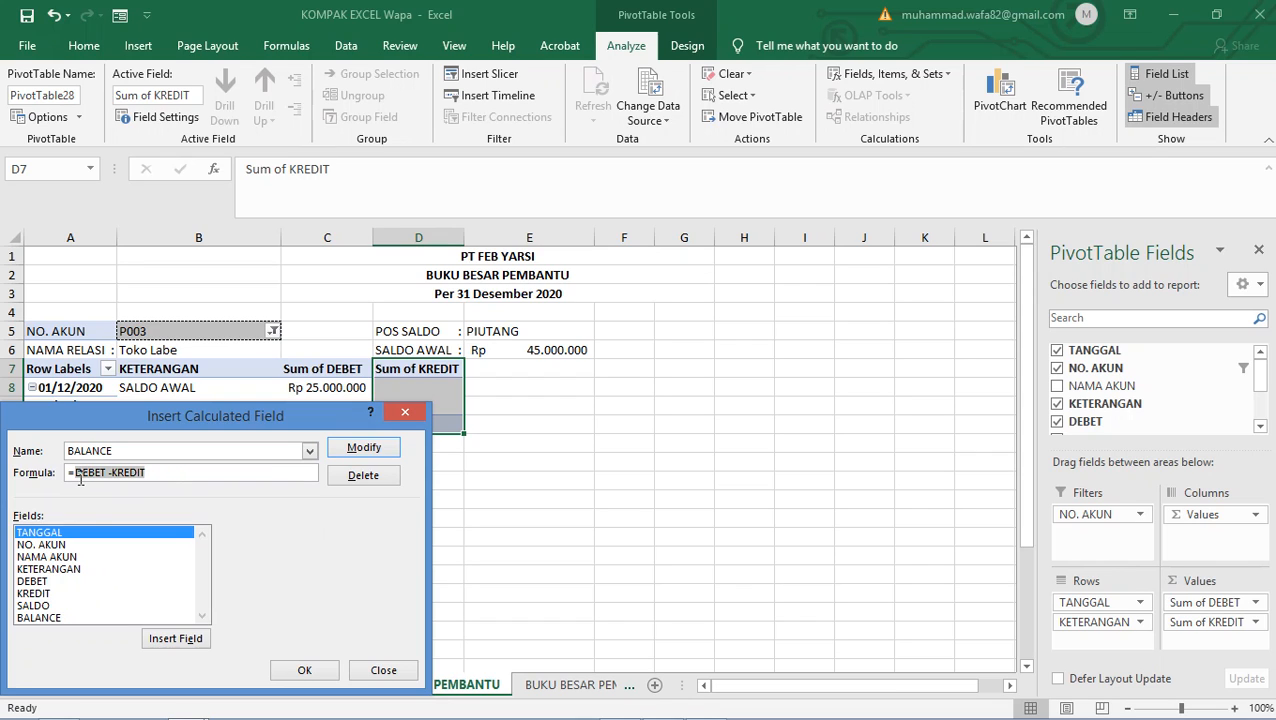
{"action": "type", "text": "D"}
{"action": "left_click", "coordinate": [36, 582]}
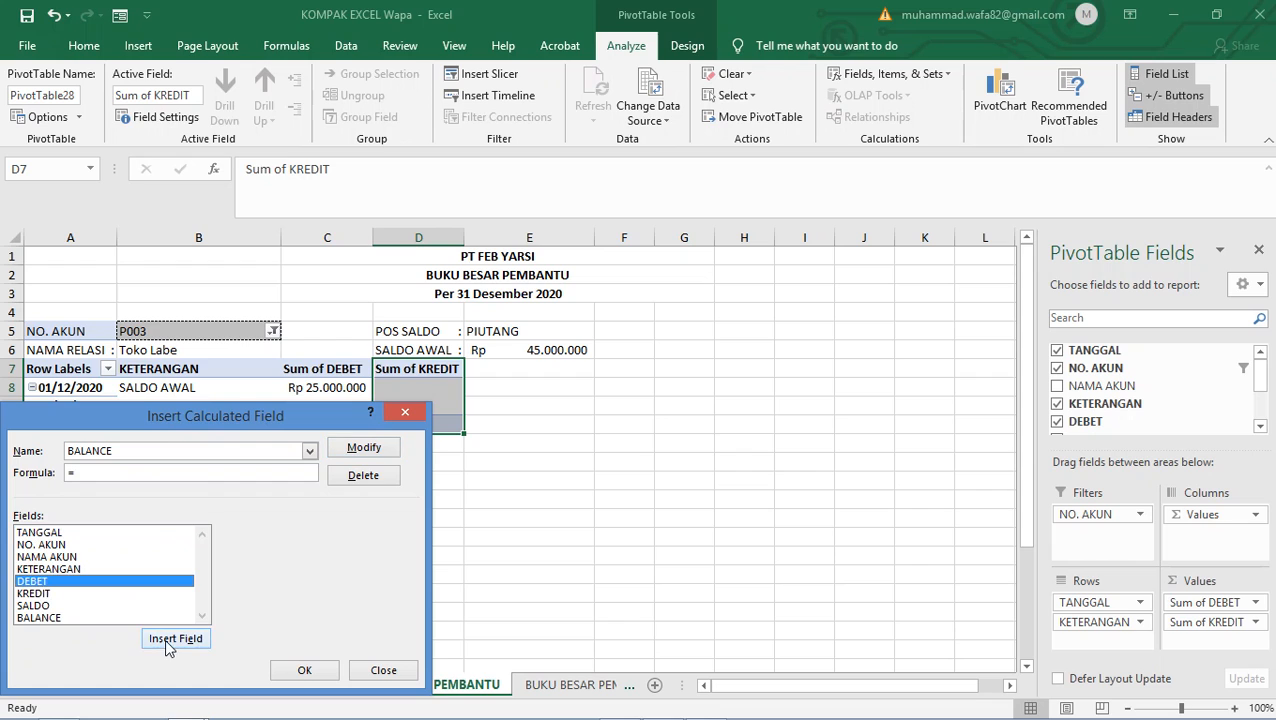
{"action": "left_click", "coordinate": [172, 639]}
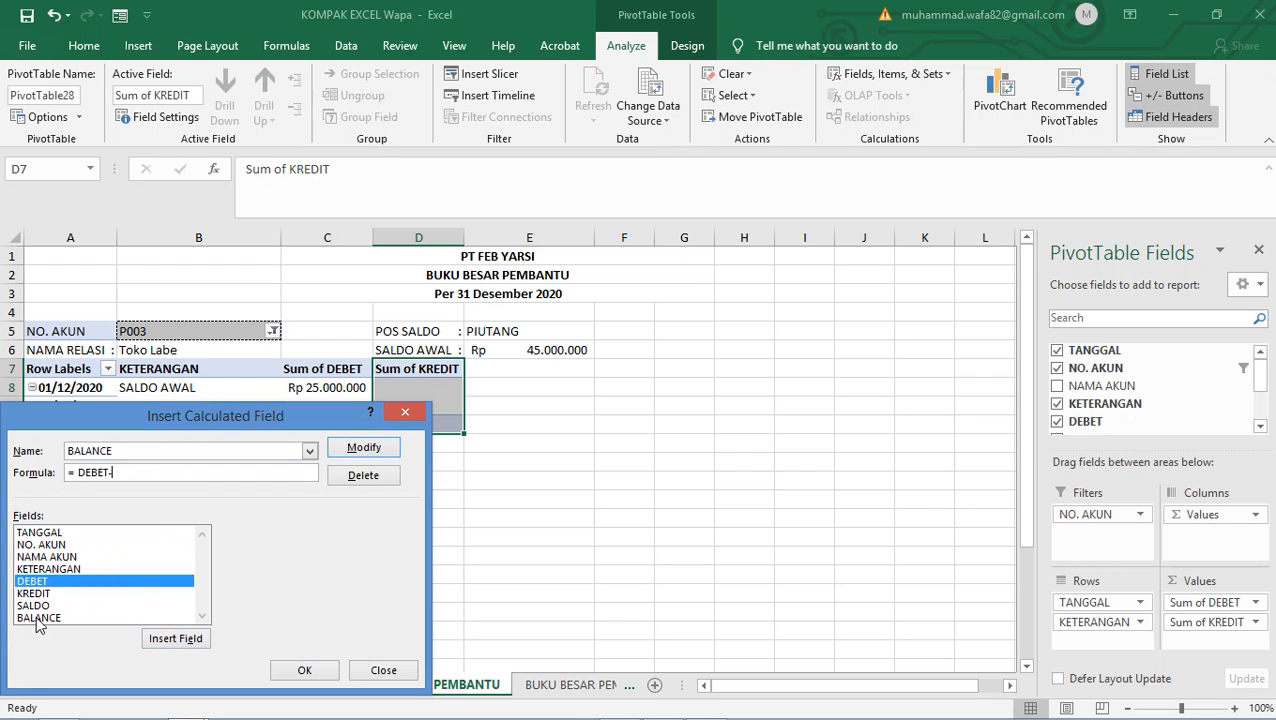
{"action": "type", "text": "-"}
{"action": "left_click", "coordinate": [36, 594]}
{"action": "left_click", "coordinate": [175, 639]}
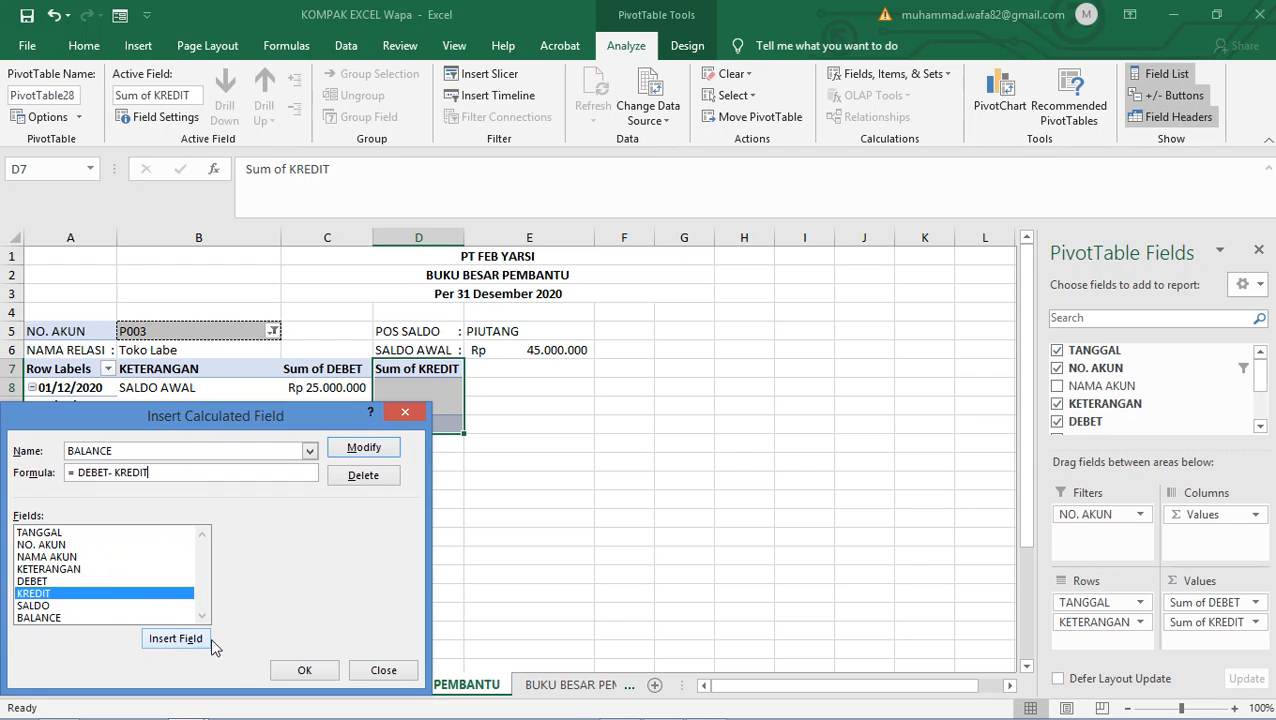
{"action": "left_click", "coordinate": [367, 453]}
{"action": "left_click", "coordinate": [305, 671]}
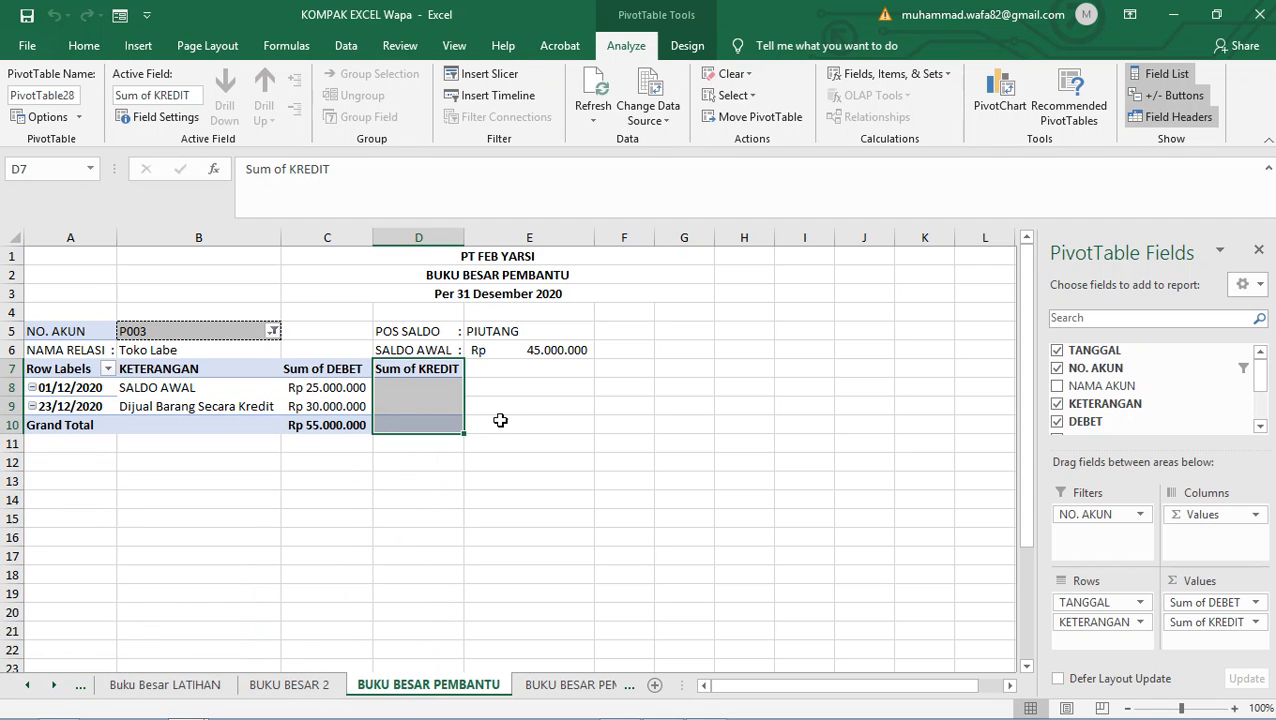
- Start a new calculated field from the Sum of KREDIT header and name it BALANCEE
{"action": "left_click", "coordinate": [502, 387]}
{"action": "left_click", "coordinate": [427, 381]}
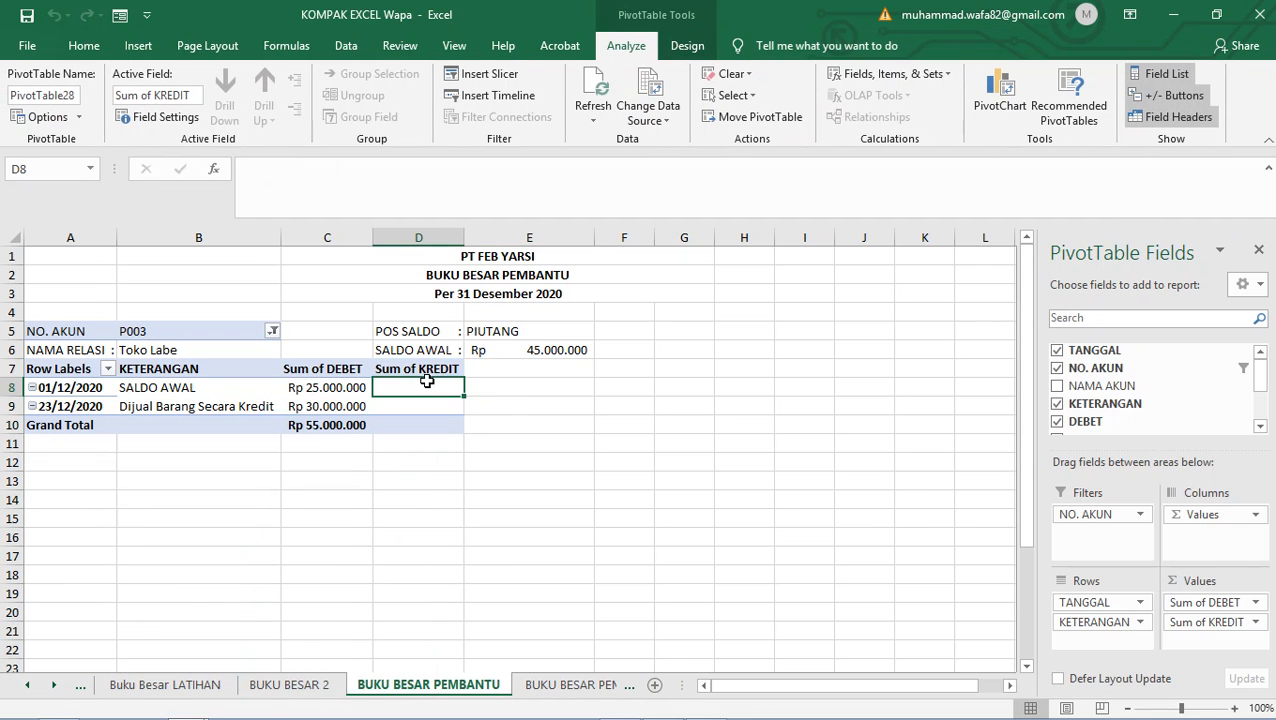
{"action": "left_click", "coordinate": [431, 369]}
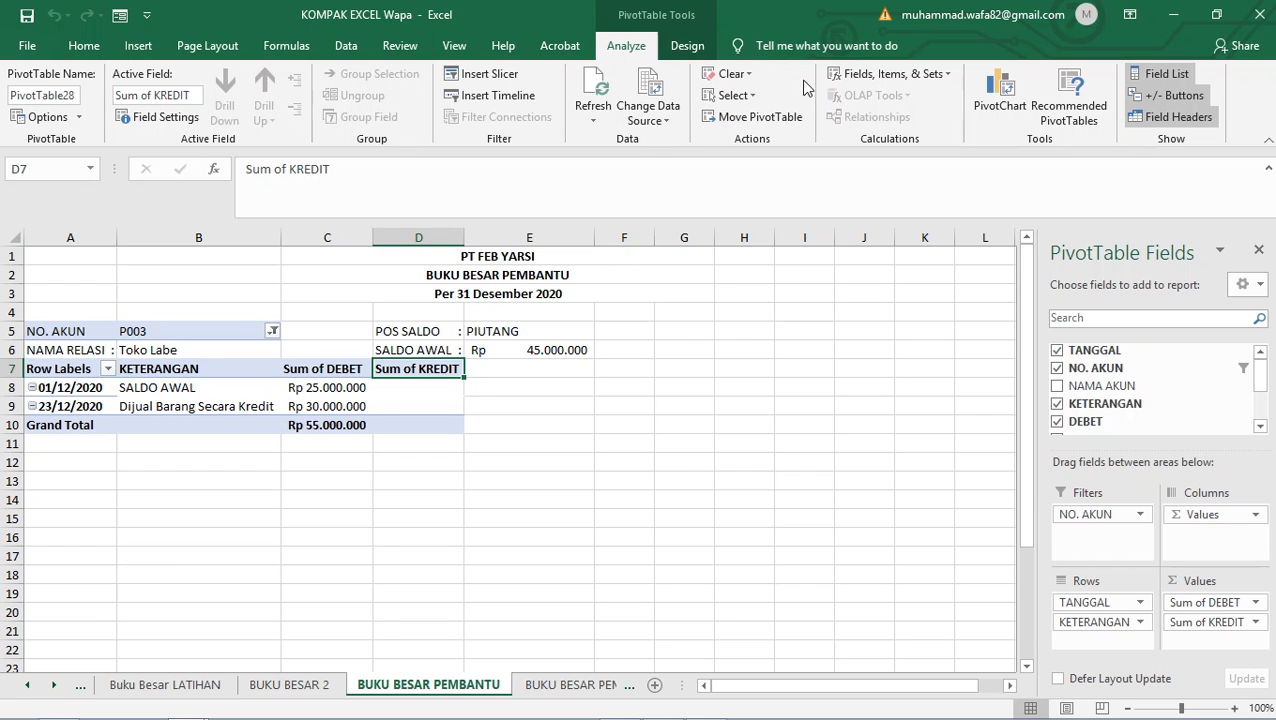
{"action": "left_click", "coordinate": [880, 74]}
{"action": "left_click", "coordinate": [884, 96]}
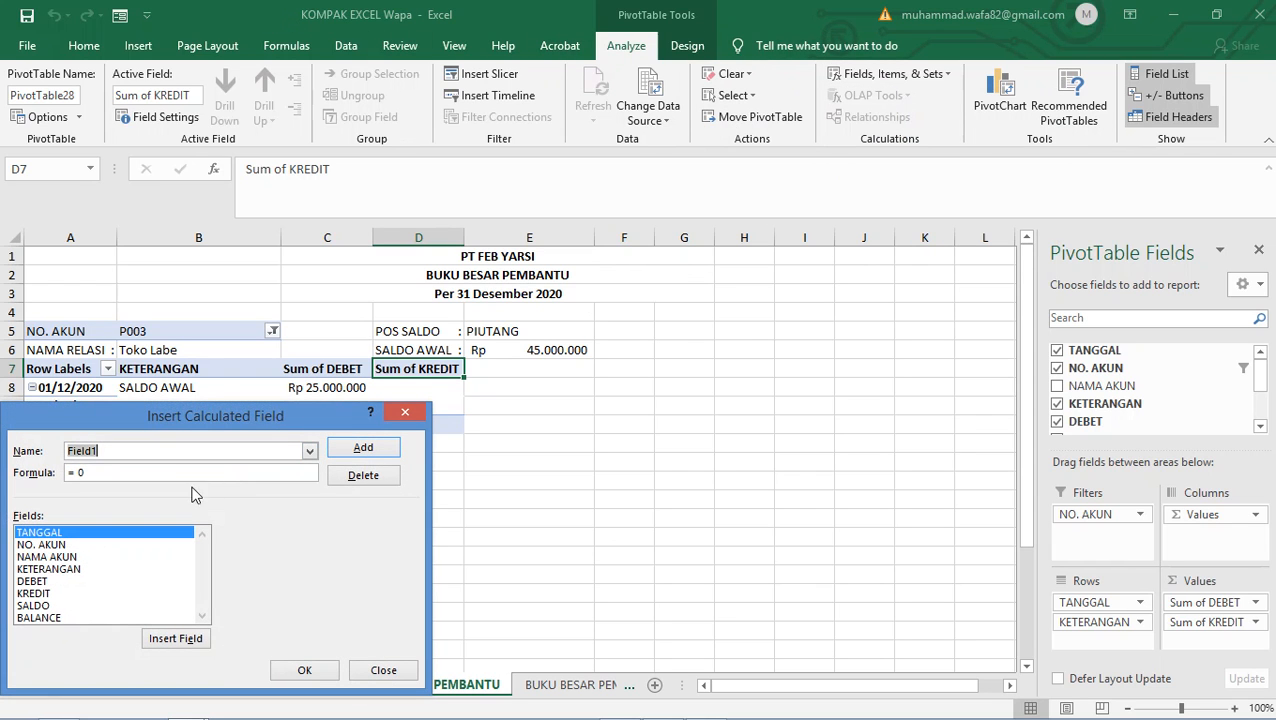
{"action": "key", "text": "BackSpace"}
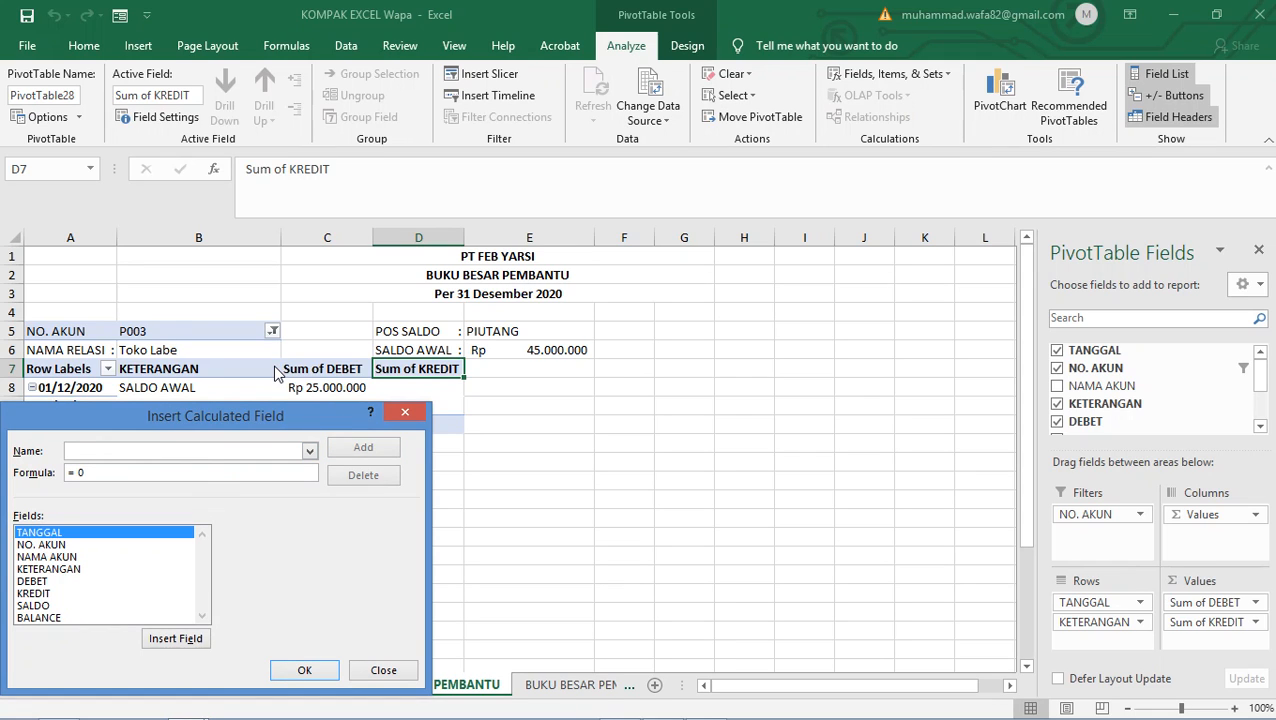
{"action": "type", "text": "BA"}
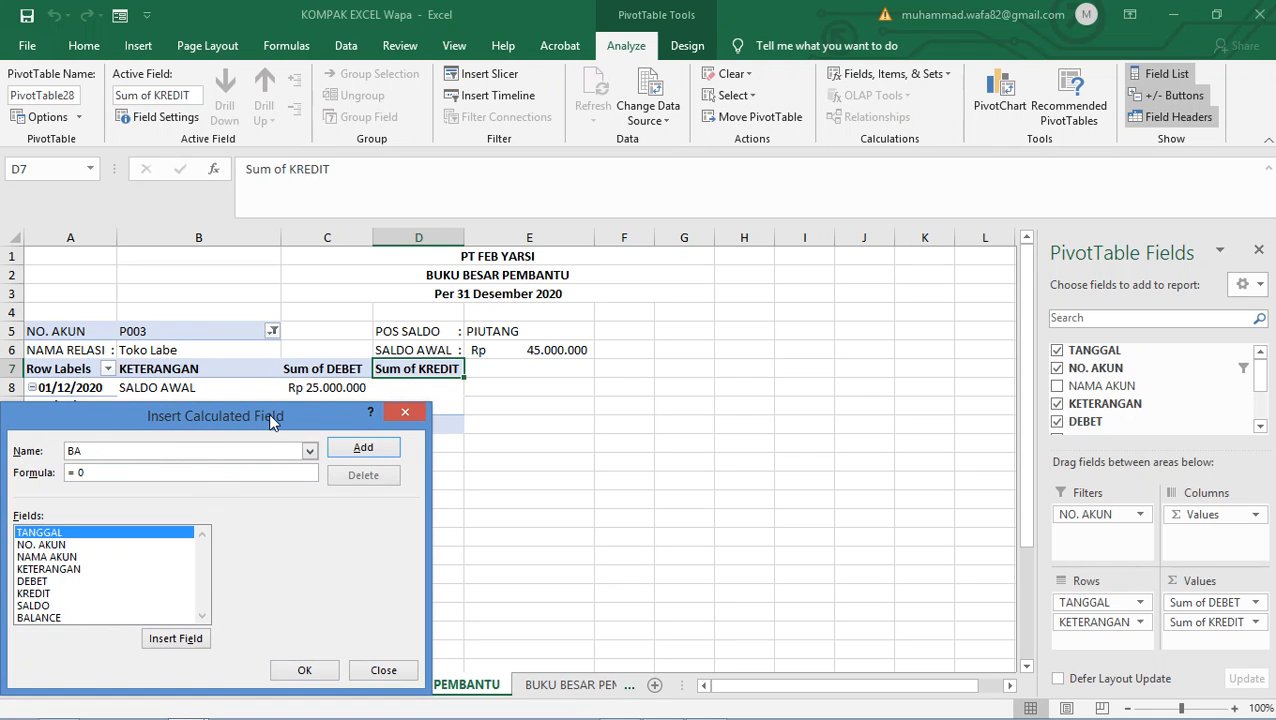
{"action": "type", "text": "ANCEE"}
{"action": "key", "text": "BackSpace"}
{"action": "key", "text": "BackSpace"}
{"action": "key", "text": "BackSpace"}
{"action": "key", "text": "BackSpace"}
{"action": "key", "text": "BackSpace"}
{"action": "type", "text": "LACEENCEE"}
{"action": "key", "text": "BackSpace"}
- Define the BALANCEE formula as DEBET minus KREDIT and add the field to the PivotTable
{"action": "double_click", "coordinate": [26, 581]}
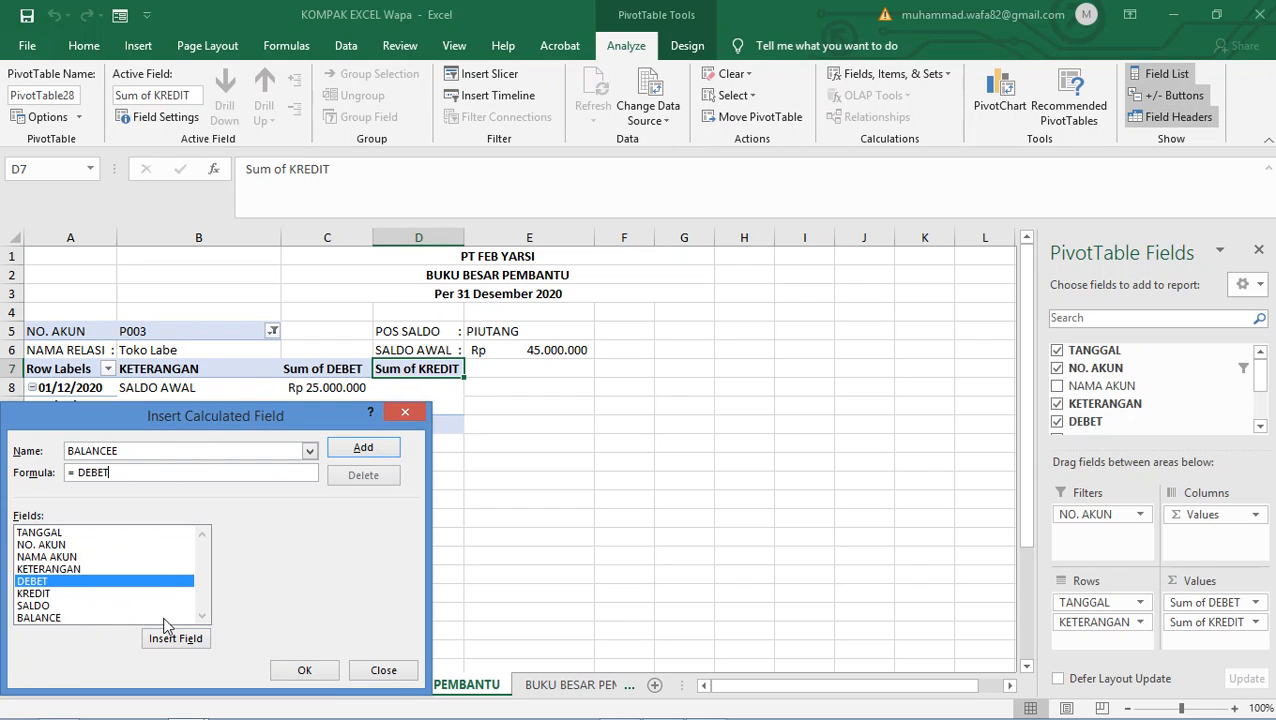
{"action": "type", "text": "-"}
{"action": "left_click", "coordinate": [37, 593]}
{"action": "left_click", "coordinate": [176, 648]}
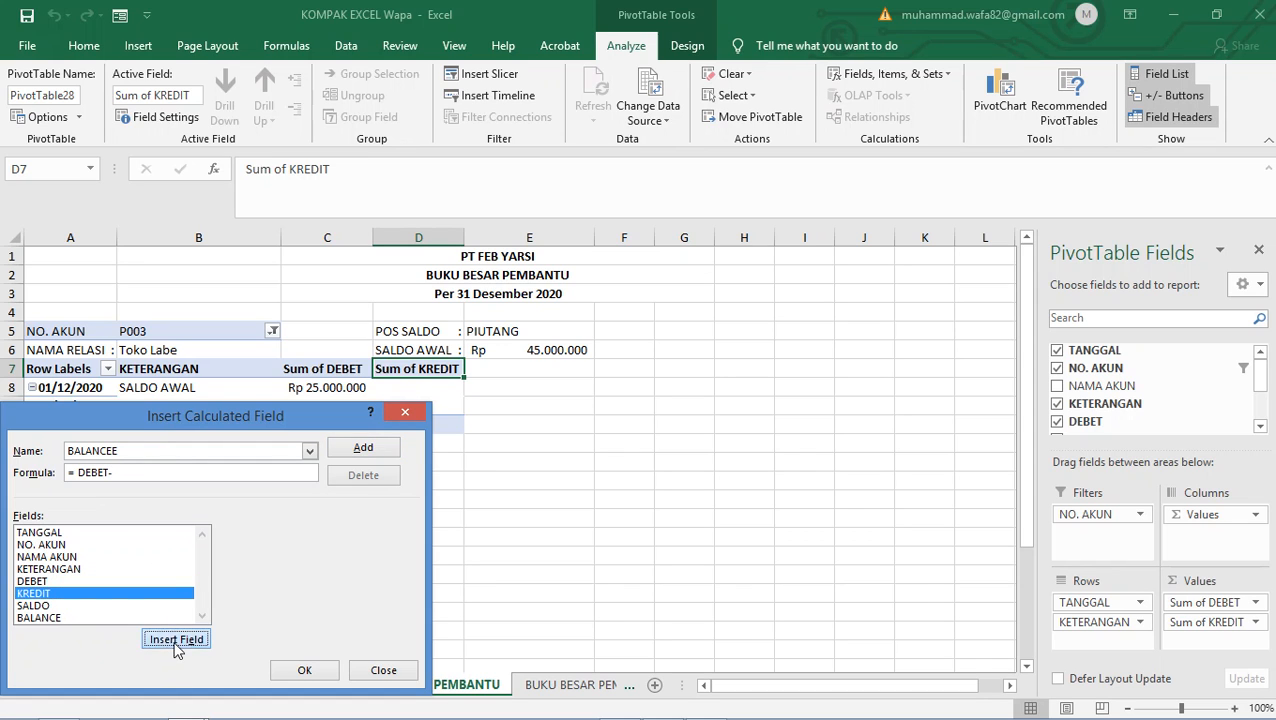
{"action": "left_click", "coordinate": [353, 450]}
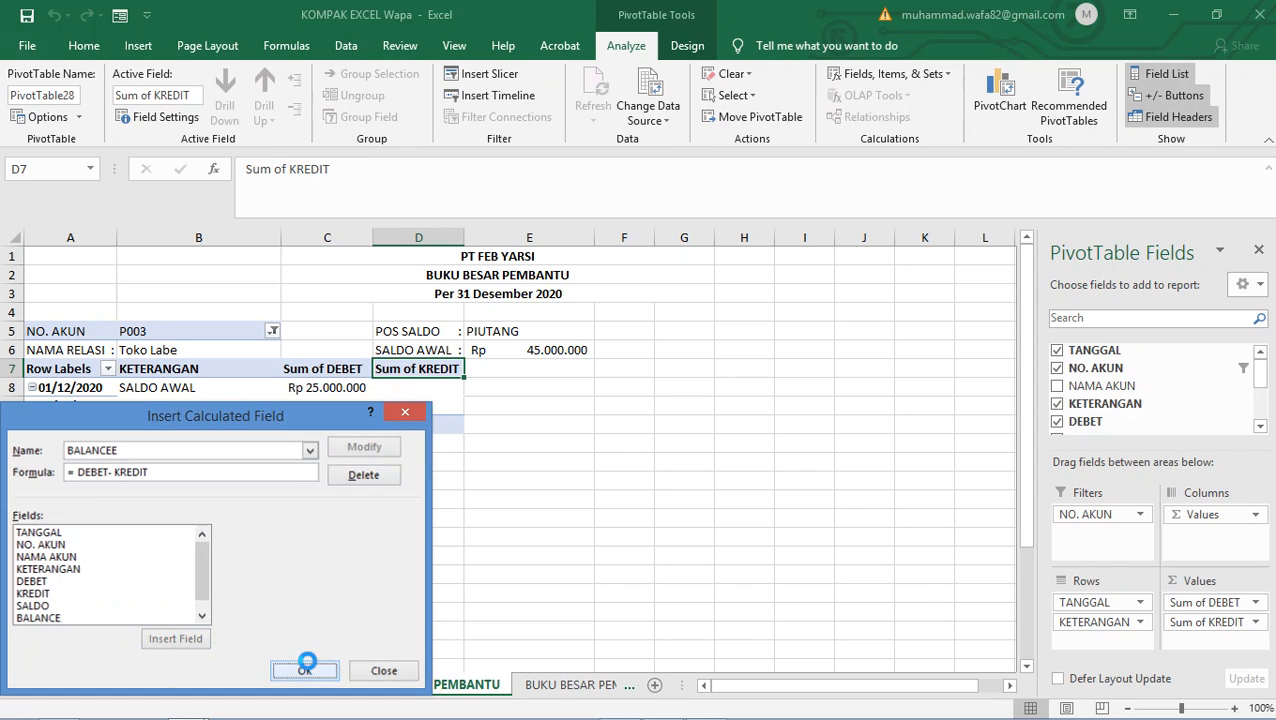
{"action": "left_click", "coordinate": [300, 666]}
{"action": "left_click", "coordinate": [546, 430]}
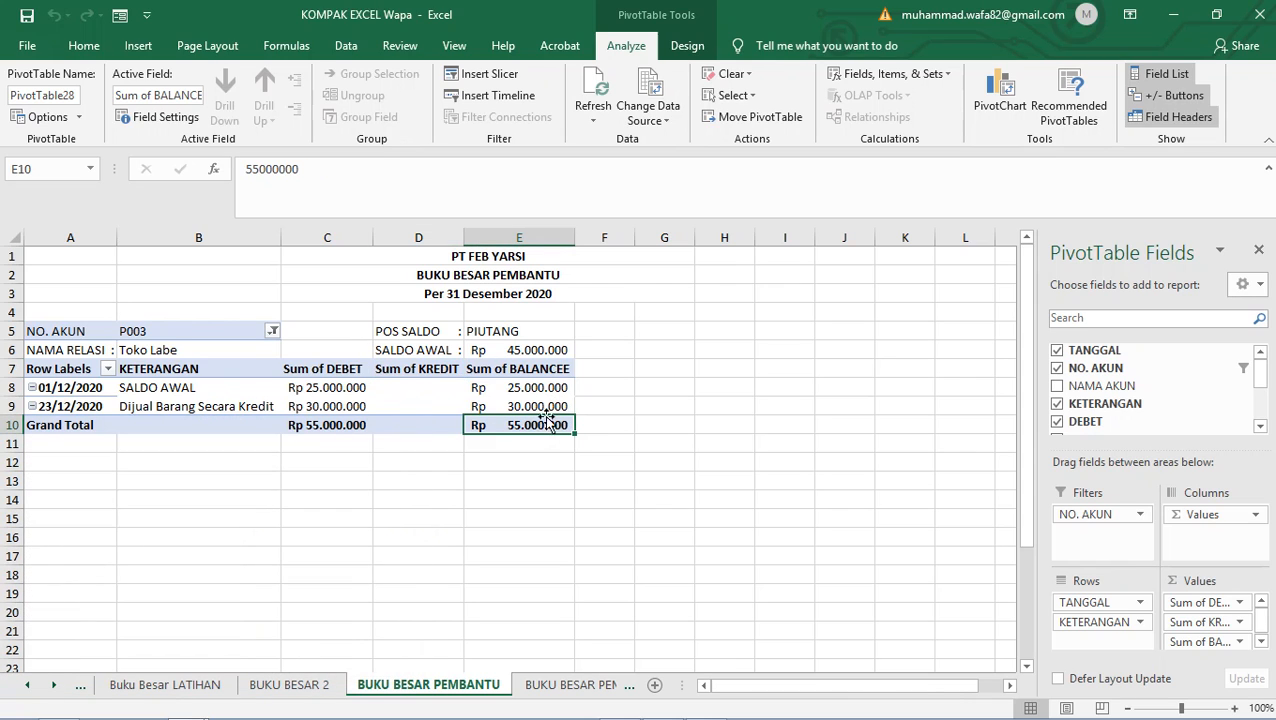
{"action": "left_click", "coordinate": [545, 406]}
{"action": "left_click", "coordinate": [549, 384]}
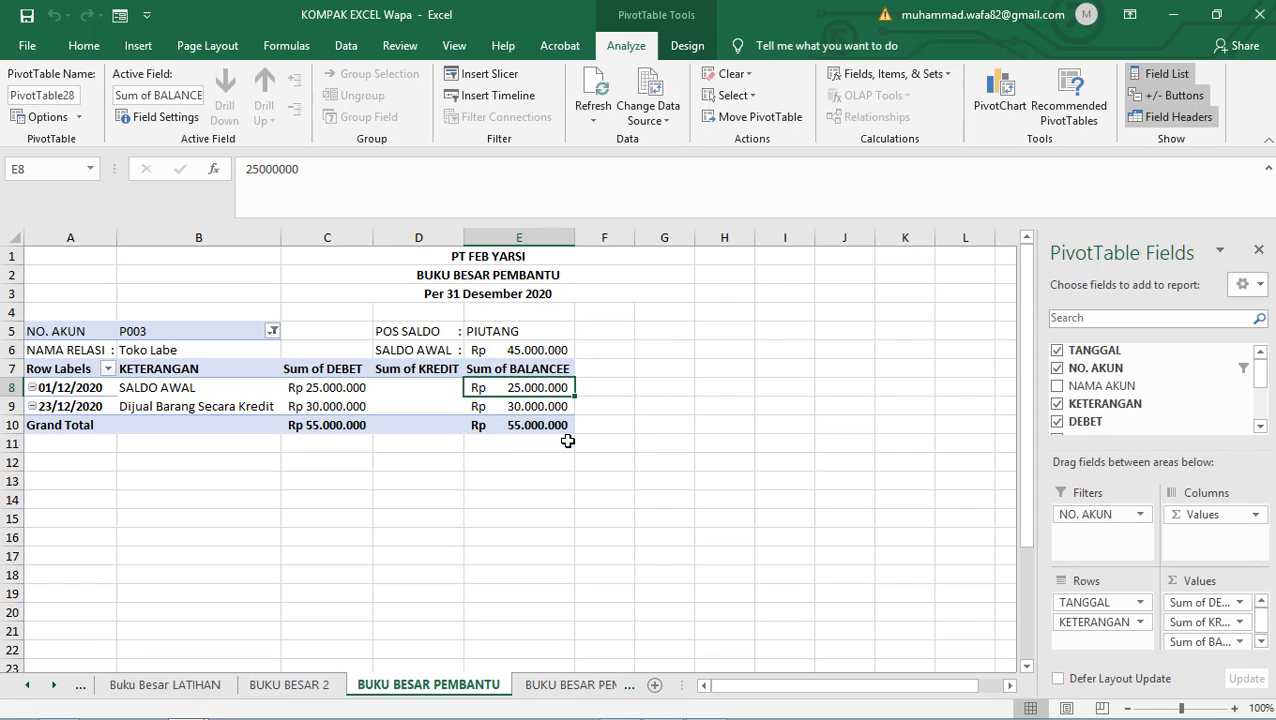
- Copy the complete ledger block A5:E10, including its header lookups, to A12
{"action": "left_click", "coordinate": [86, 329]}
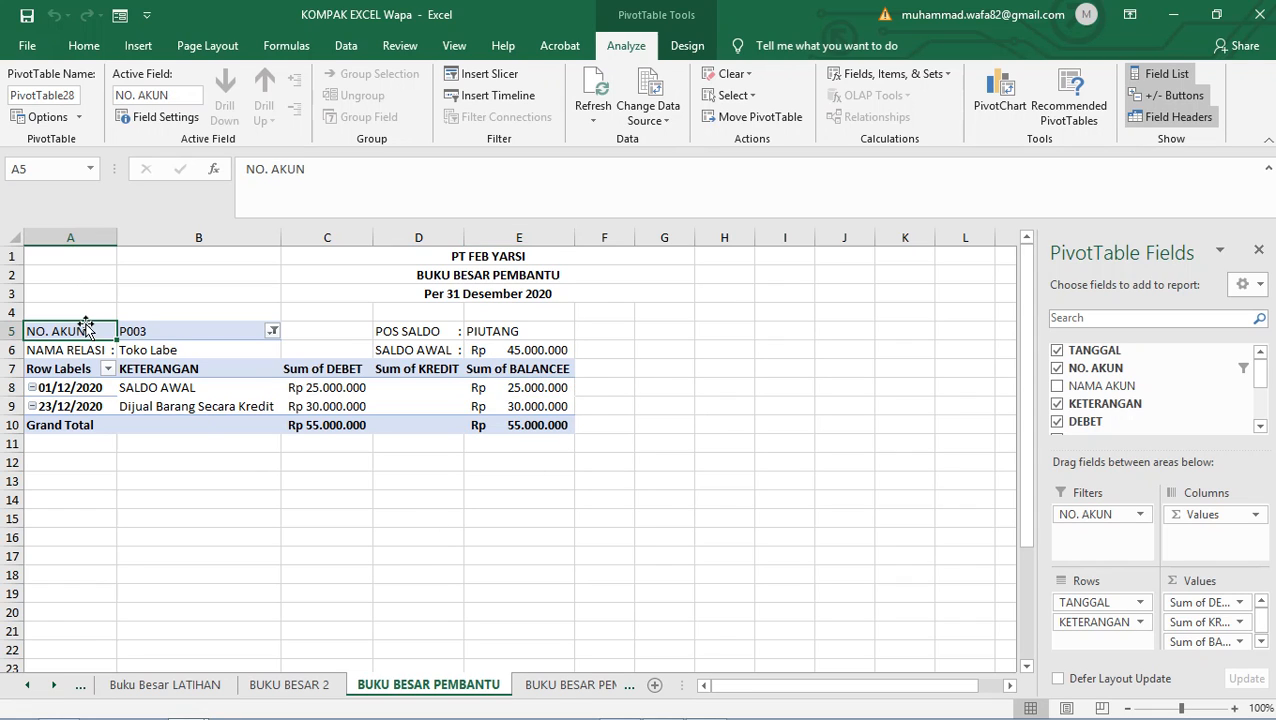
{"action": "left_click_drag", "start_coordinate": [71, 329], "coordinate": [547, 424]}
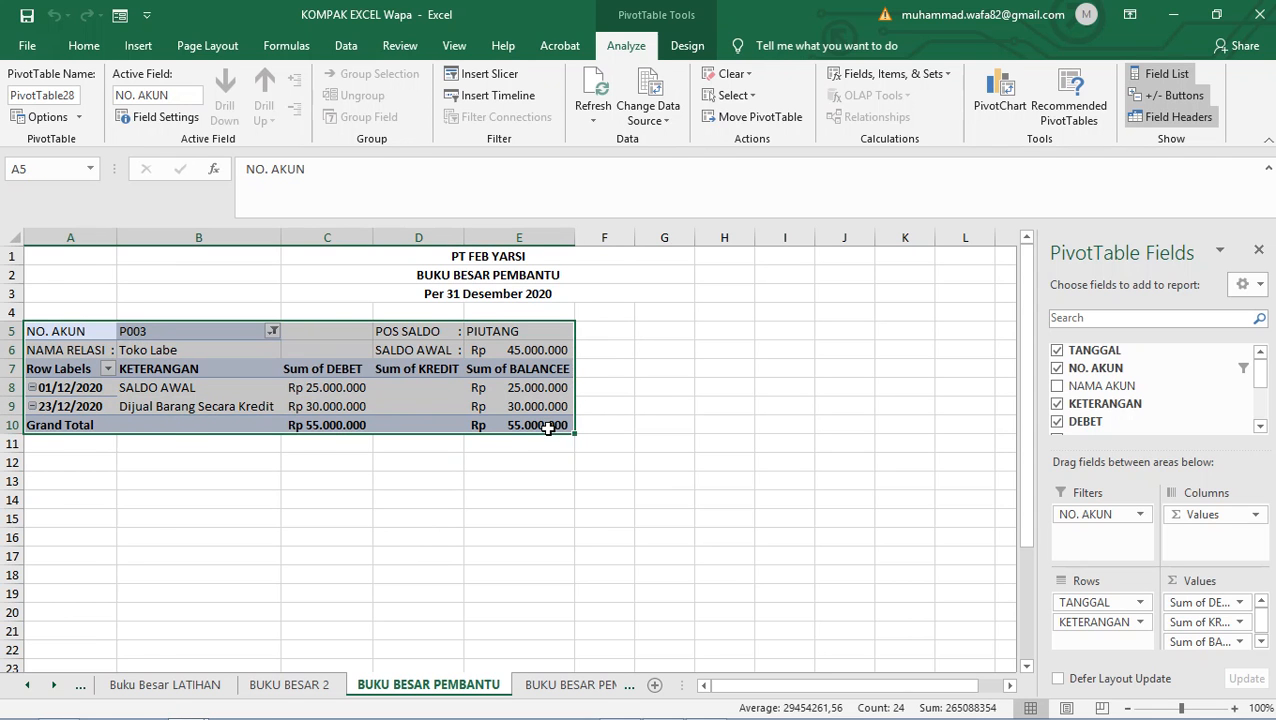
{"action": "key", "text": "ctrl+c"}
{"action": "left_click", "coordinate": [92, 462]}
{"action": "key", "text": "ctrl+v"}
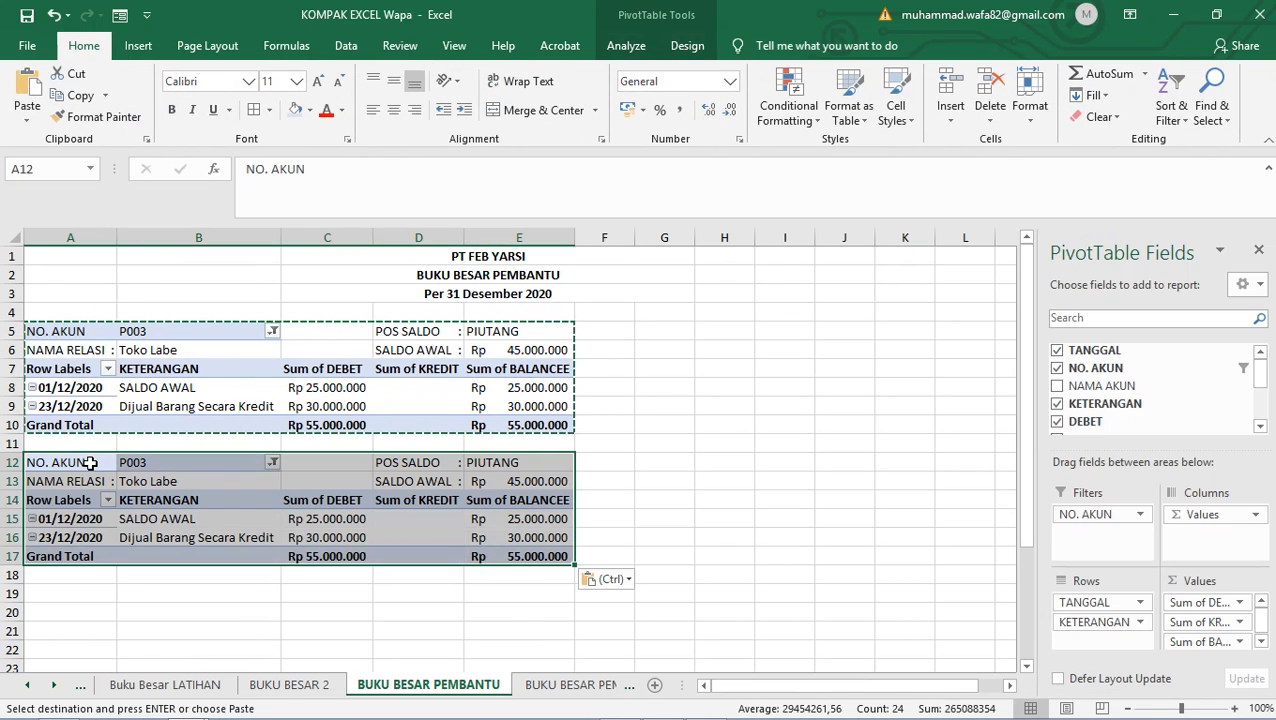
- Filter the copied PivotTable's NO. AKUN to U002
{"action": "left_click", "coordinate": [272, 463]}
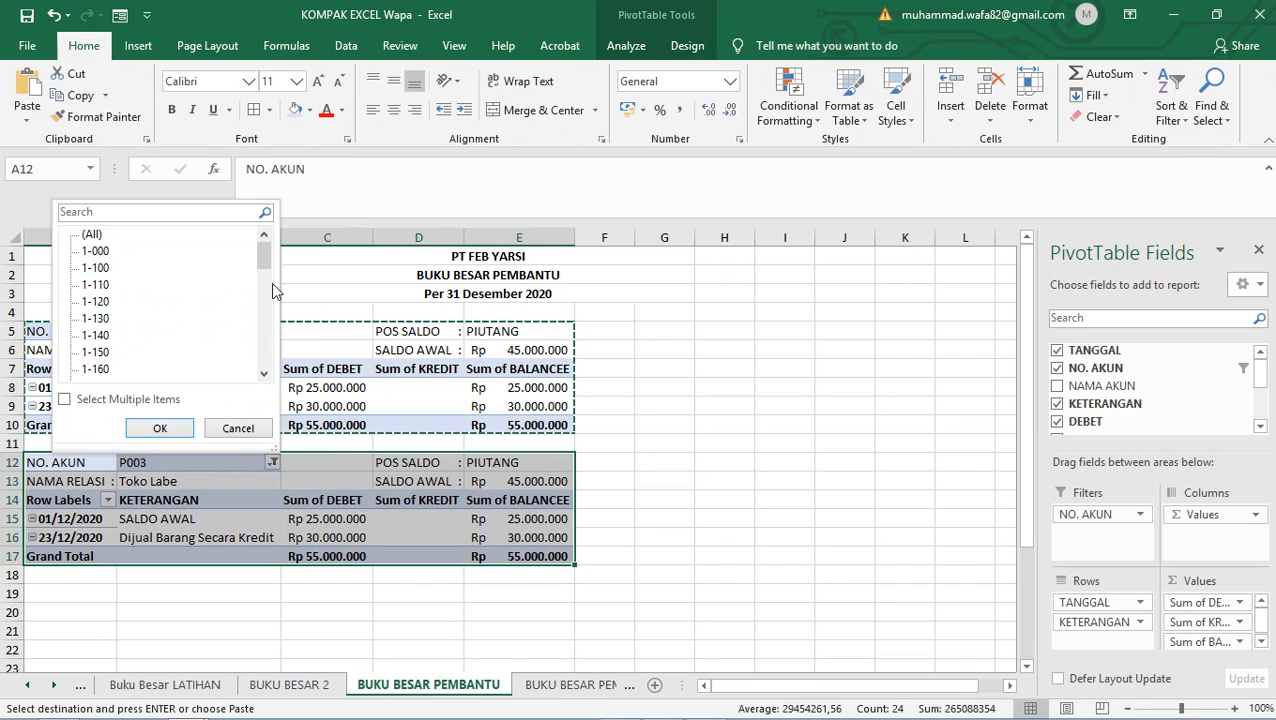
{"action": "left_click_drag", "start_coordinate": [265, 258], "coordinate": [262, 406]}
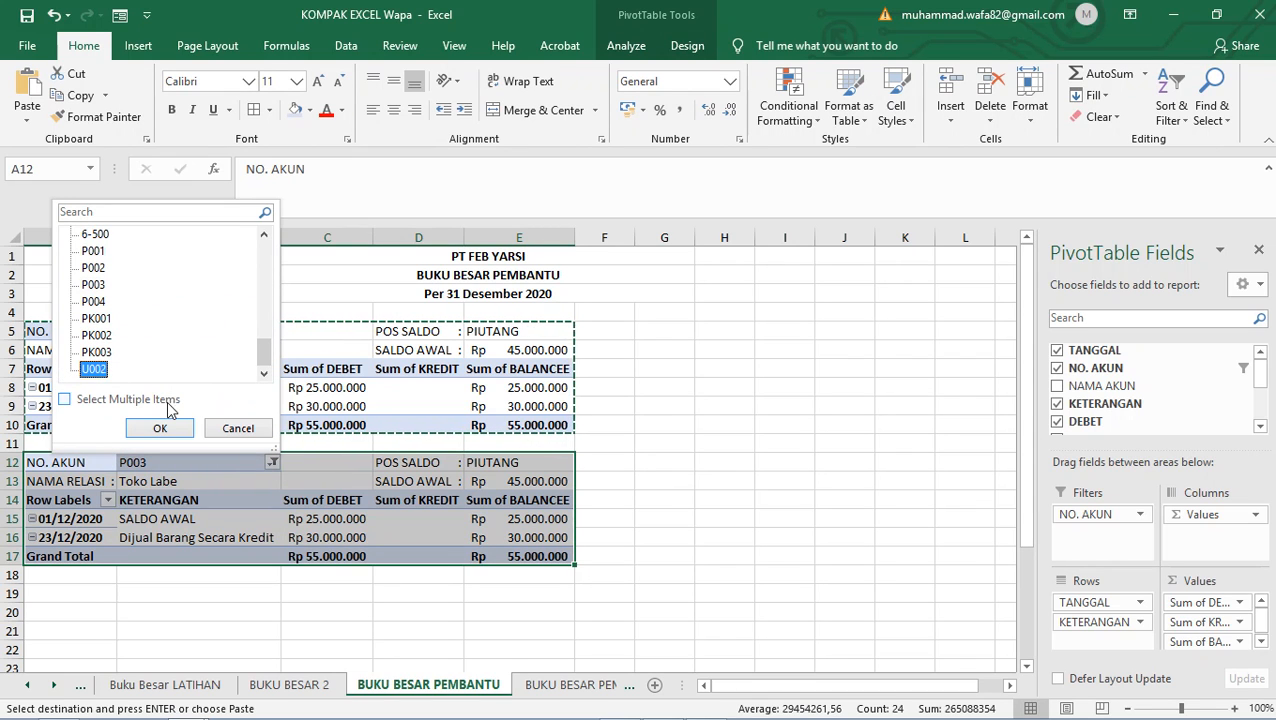
{"action": "left_click", "coordinate": [160, 428]}
{"action": "left_click", "coordinate": [718, 481]}
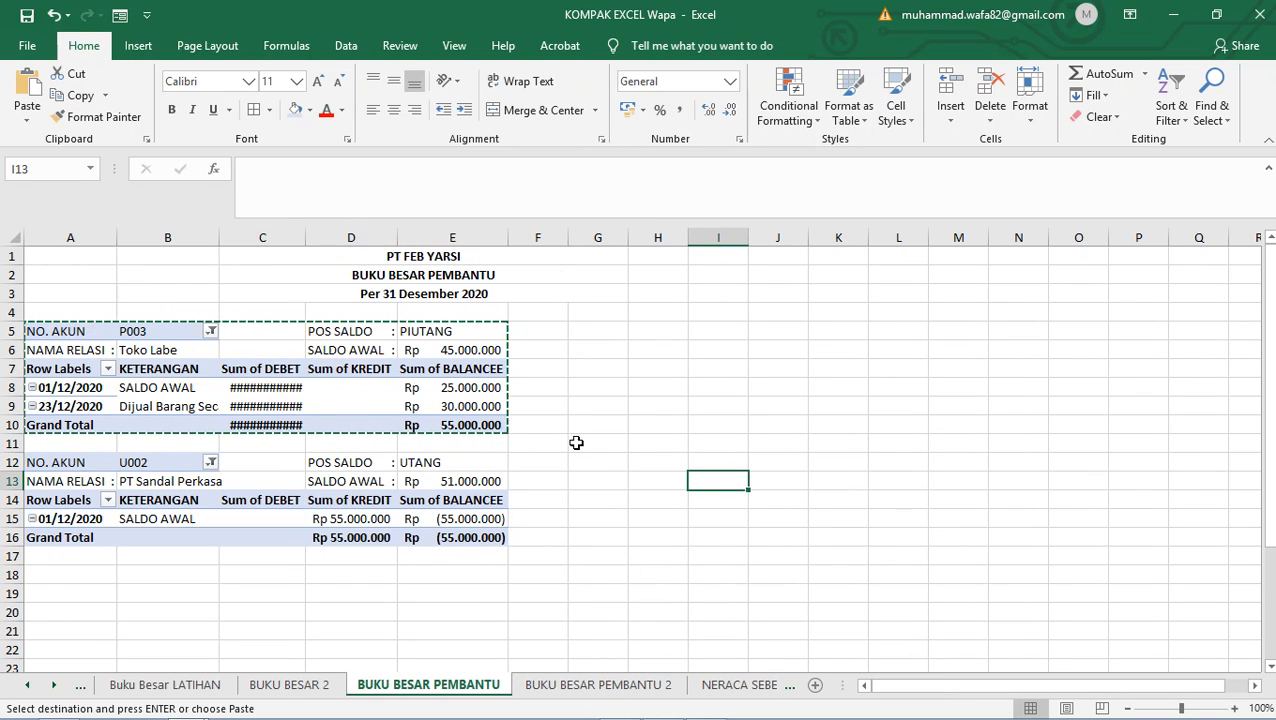
{"action": "left_click", "coordinate": [446, 484]}
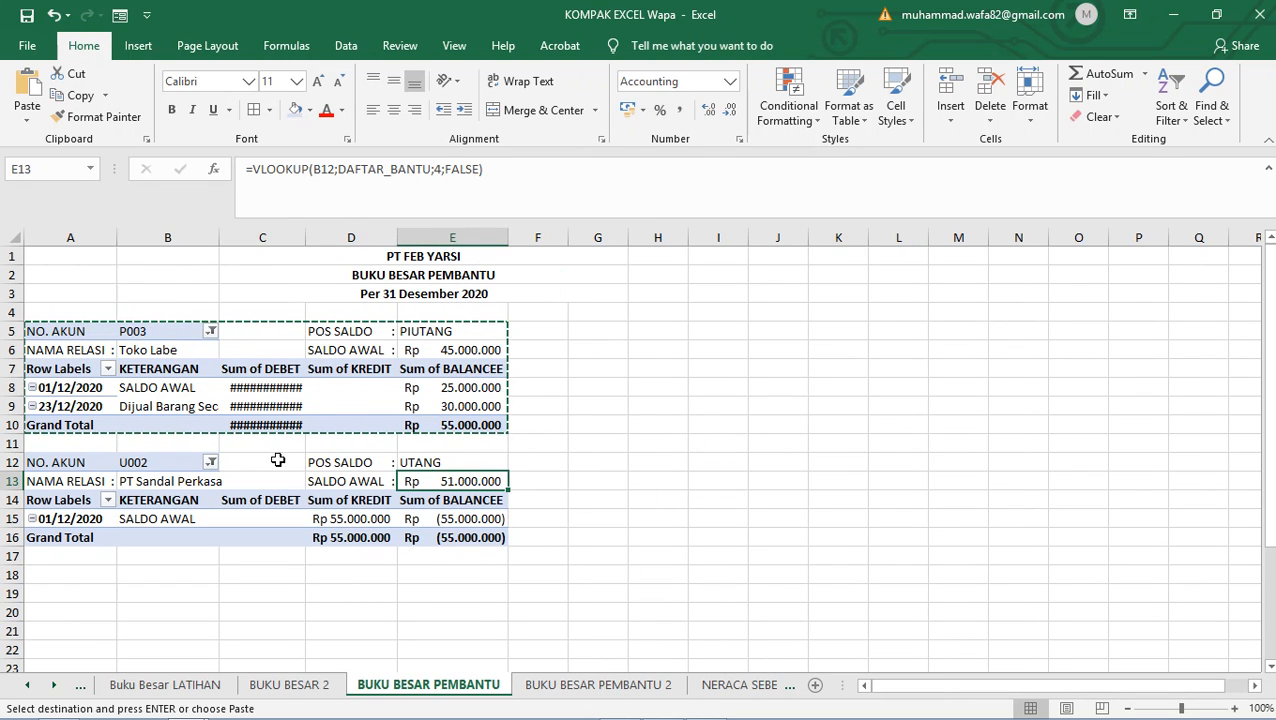
- Widen columns C, D and E to fit the DEBET, KREDIT and BALANCEE amounts
{"action": "left_click_drag", "start_coordinate": [306, 238], "coordinate": [398, 238]}
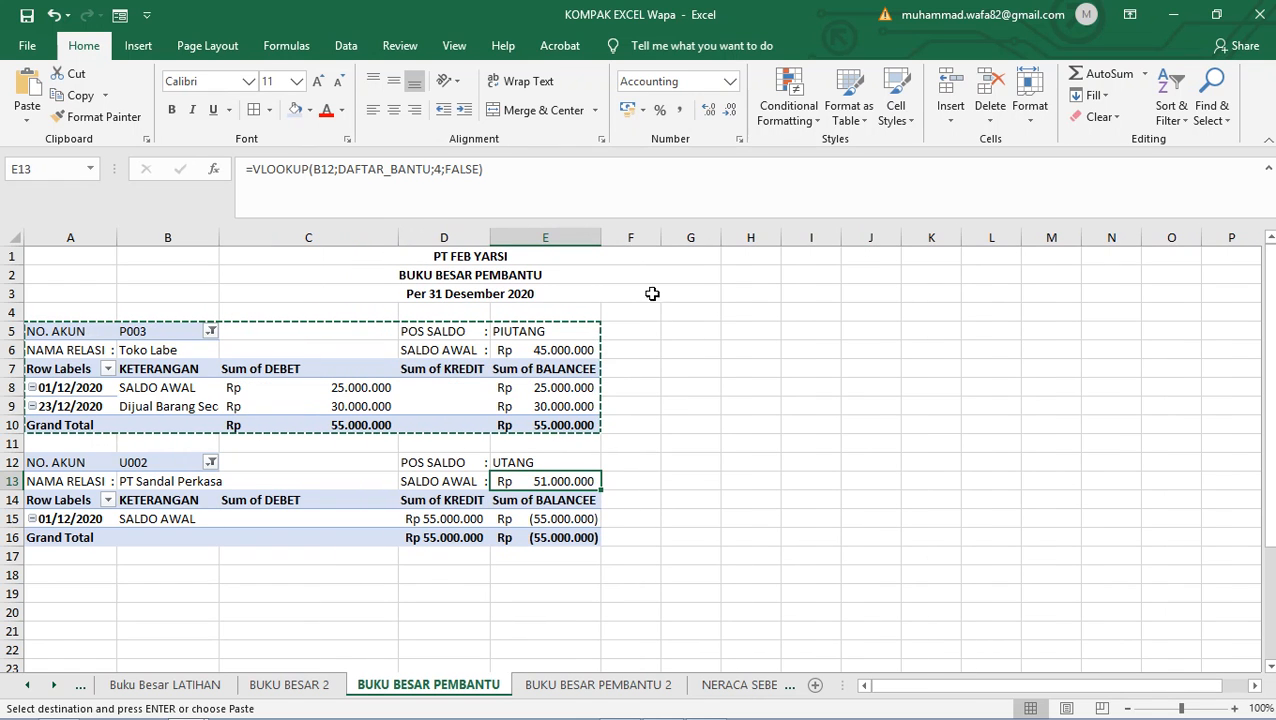
{"action": "left_click_drag", "start_coordinate": [494, 234], "coordinate": [524, 237]}
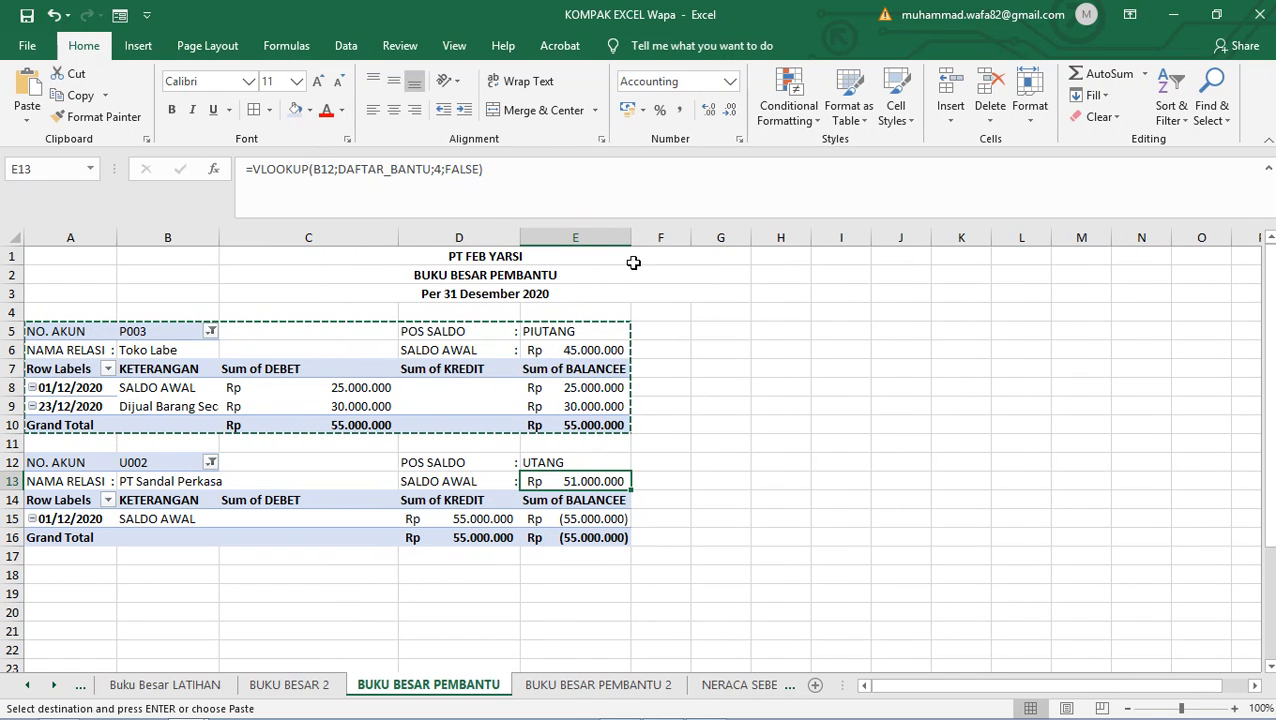
{"action": "left_click_drag", "start_coordinate": [634, 237], "coordinate": [675, 238]}
{"action": "left_click_drag", "start_coordinate": [520, 242], "coordinate": [596, 237]}
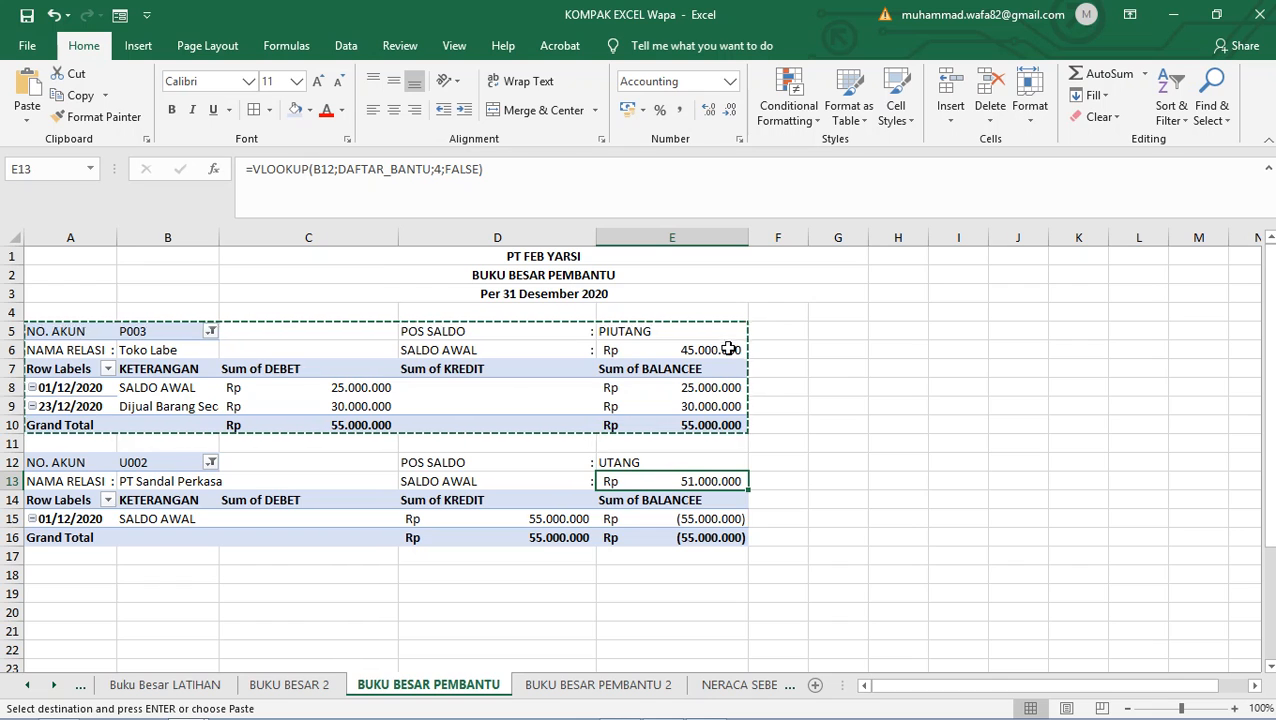
- On the BUKU BESAR PEMBANTU 2 sheet, add a dropdown list validation to A6 with source =KODE_BANTU and Ignore blank off
{"action": "left_click", "coordinate": [617, 686]}
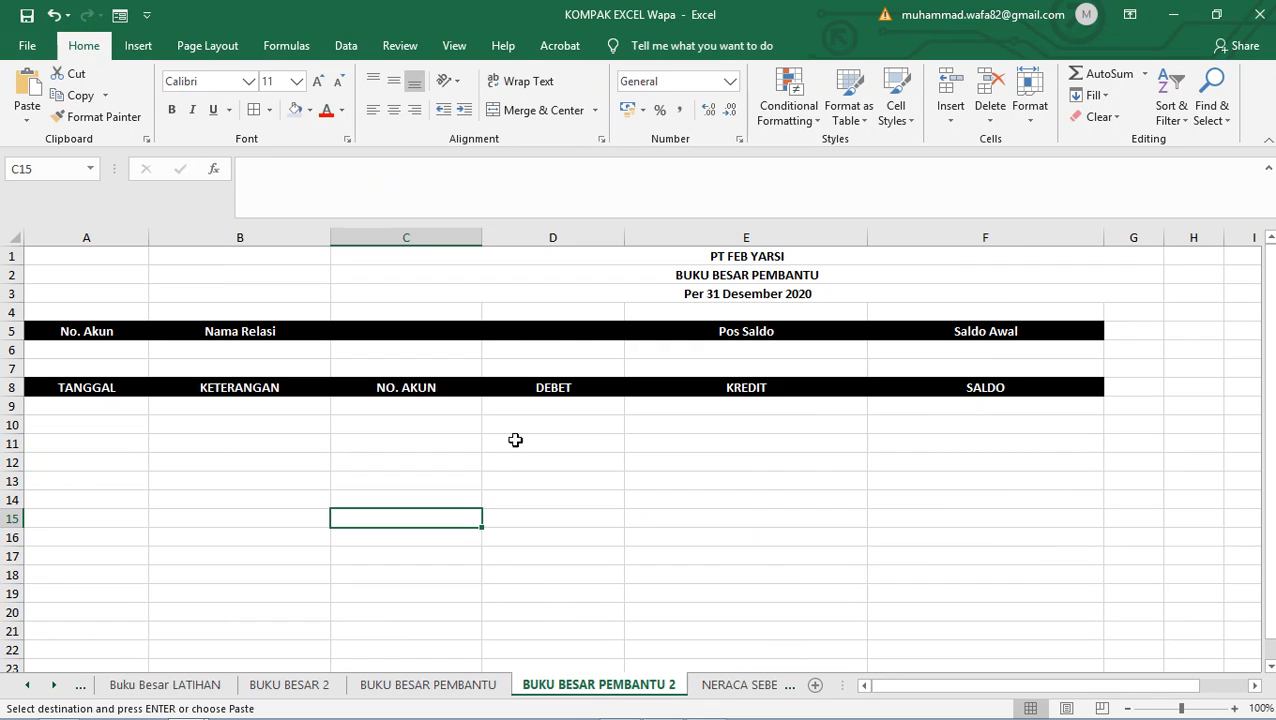
{"action": "left_click", "coordinate": [93, 350]}
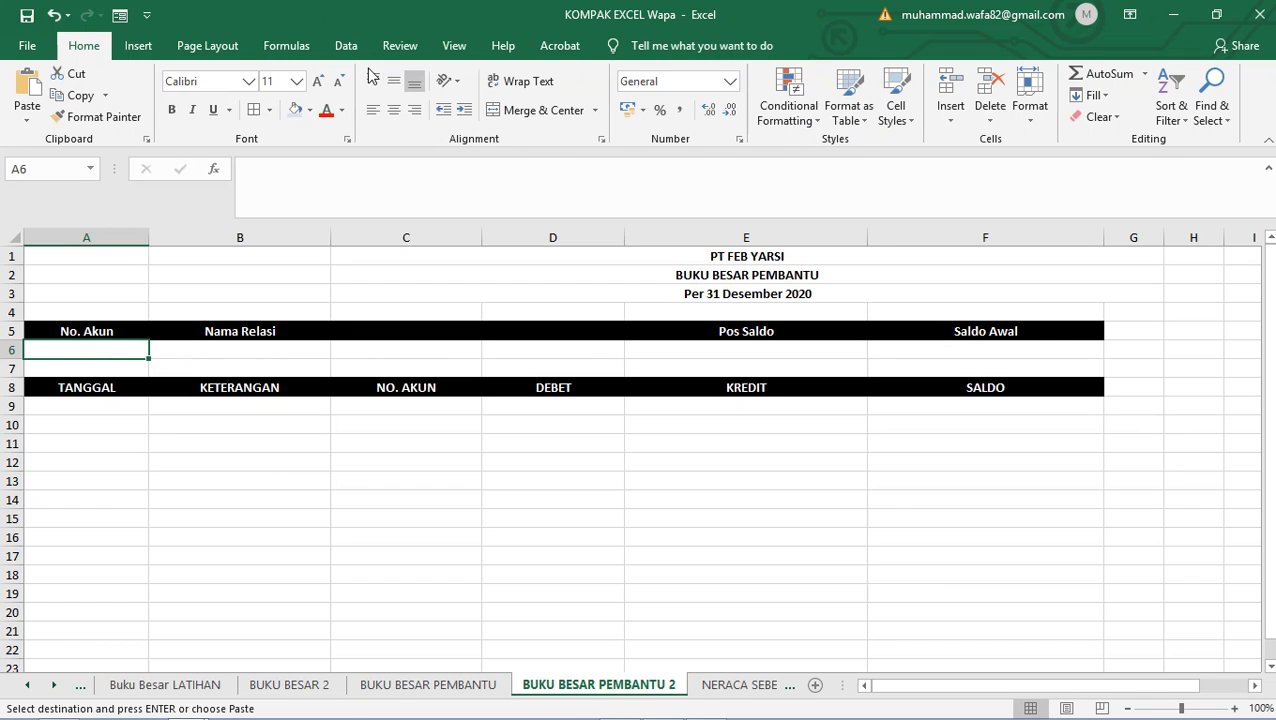
{"action": "left_click", "coordinate": [346, 46]}
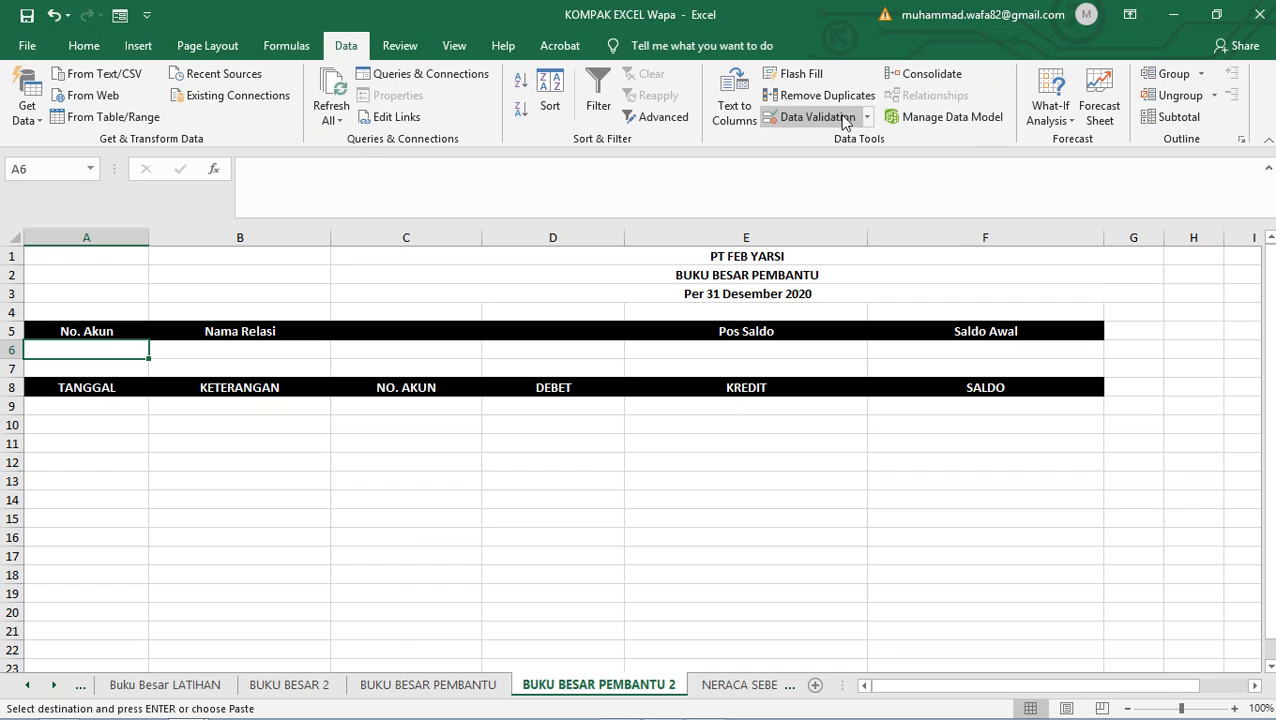
{"action": "left_click", "coordinate": [818, 117]}
{"action": "left_click", "coordinate": [155, 503]}
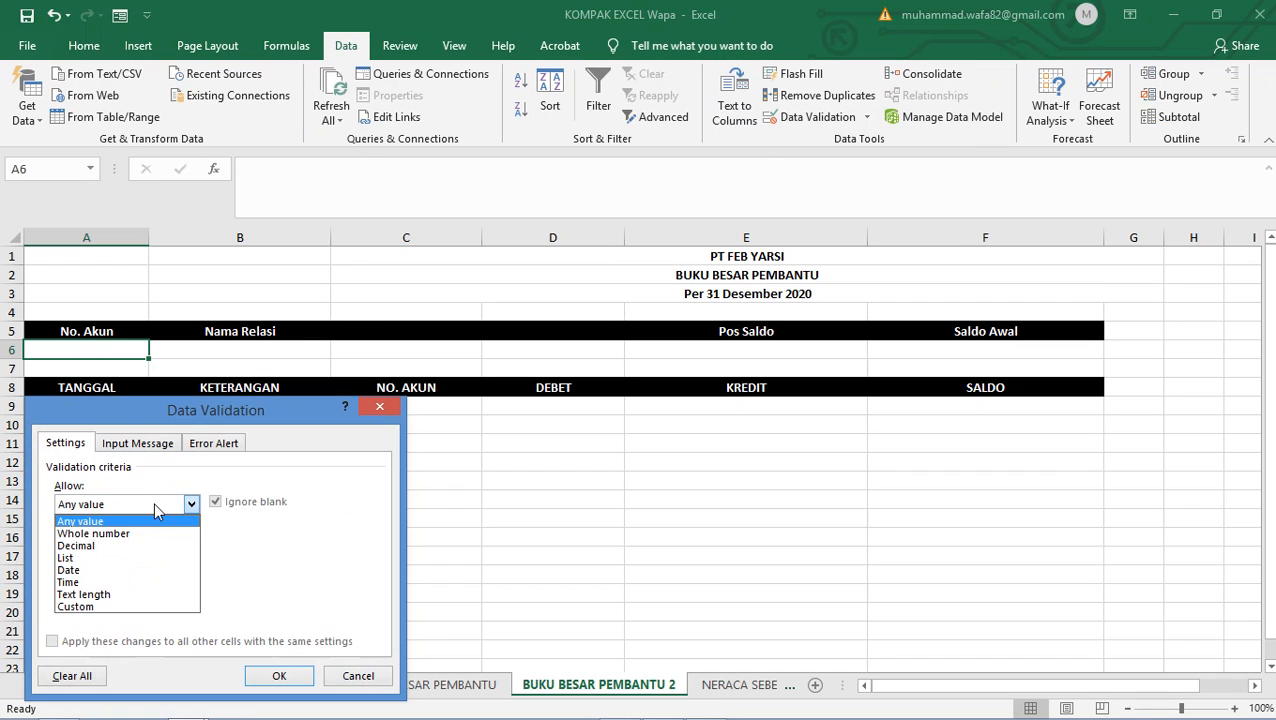
{"action": "left_click", "coordinate": [90, 557]}
{"action": "left_click", "coordinate": [234, 502]}
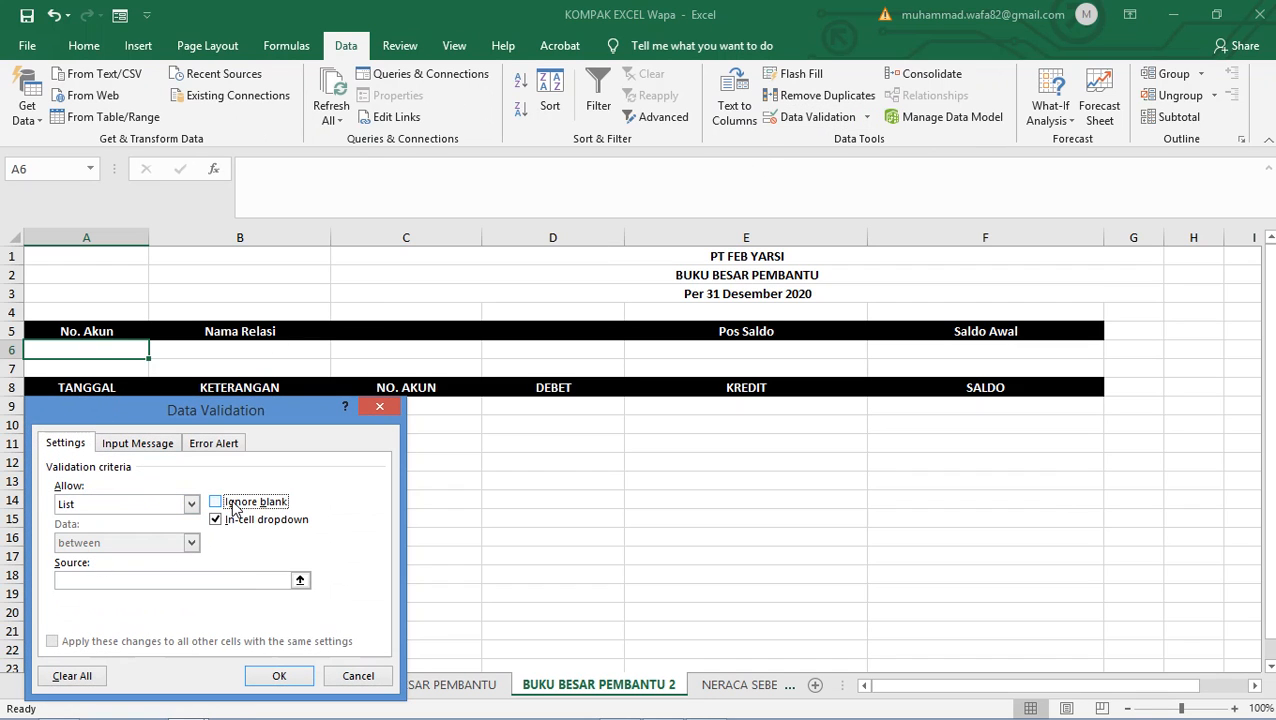
{"action": "left_click", "coordinate": [138, 580]}
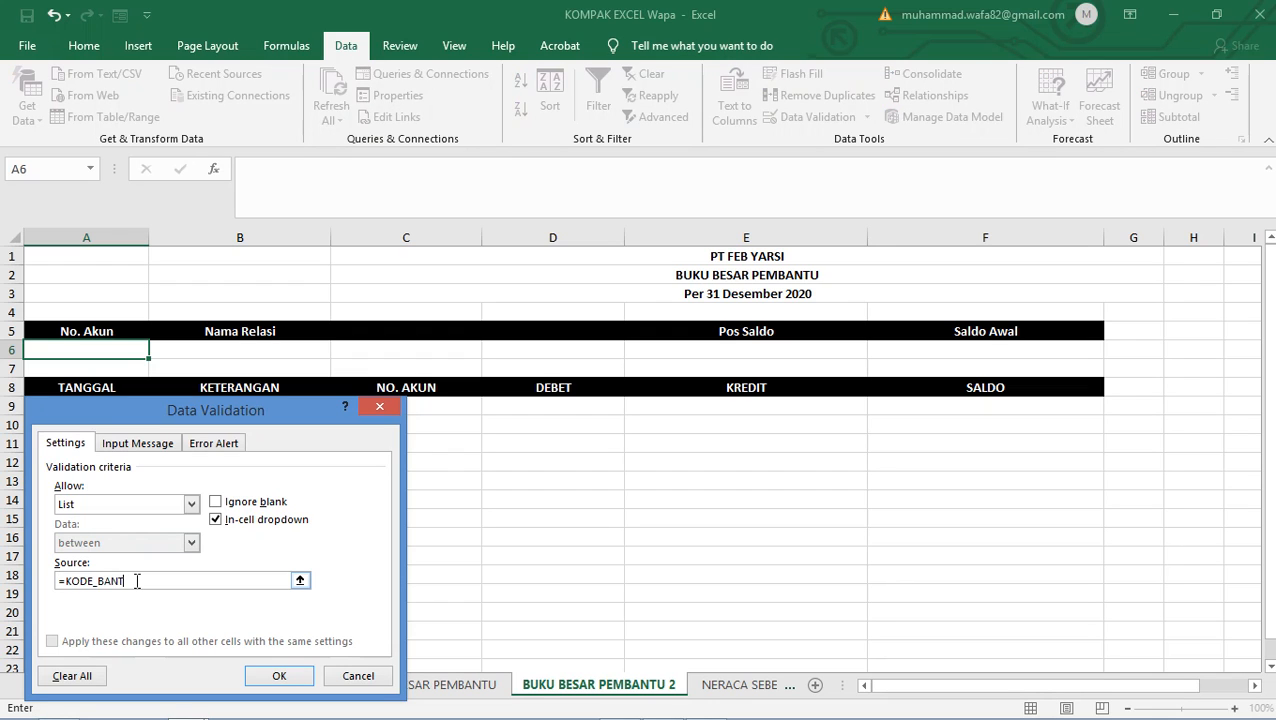
{"action": "key", "text": "Return"}
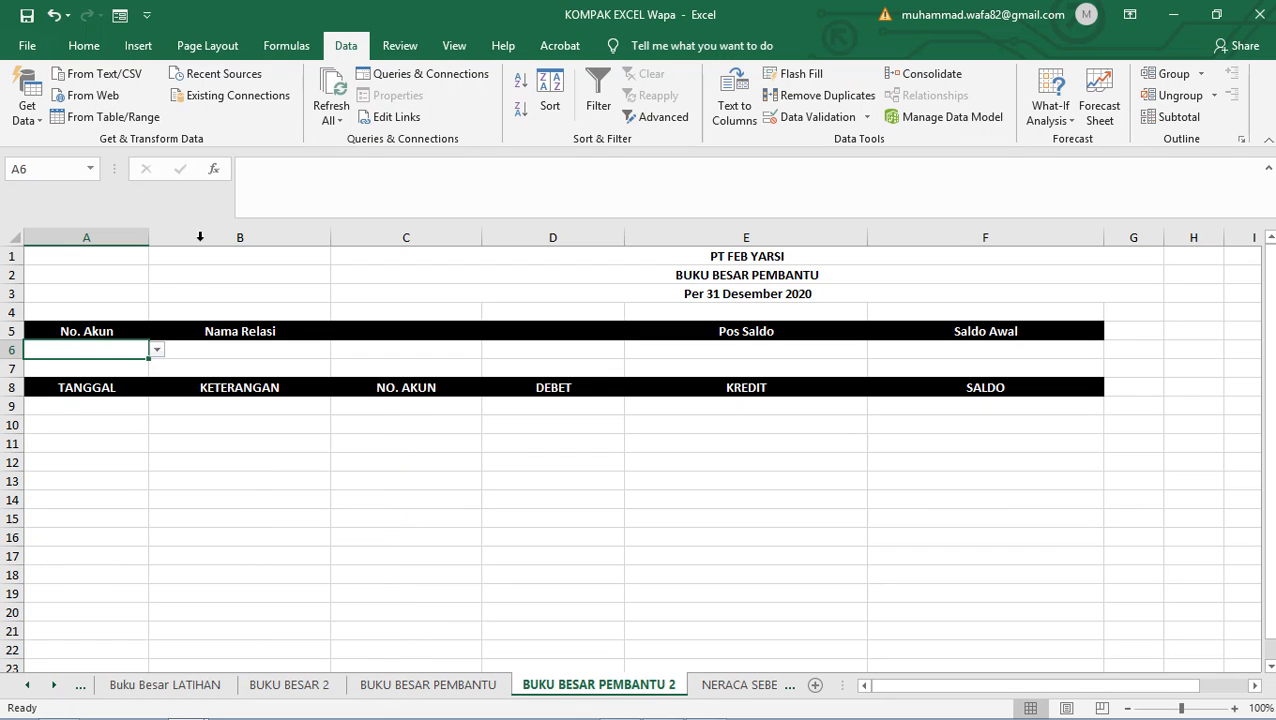
- Enter the Nama Relasi lookup =VLOOKUP(A6;DAFTAR_BANTU;2;FALSE) in B6
{"action": "left_click", "coordinate": [243, 347]}
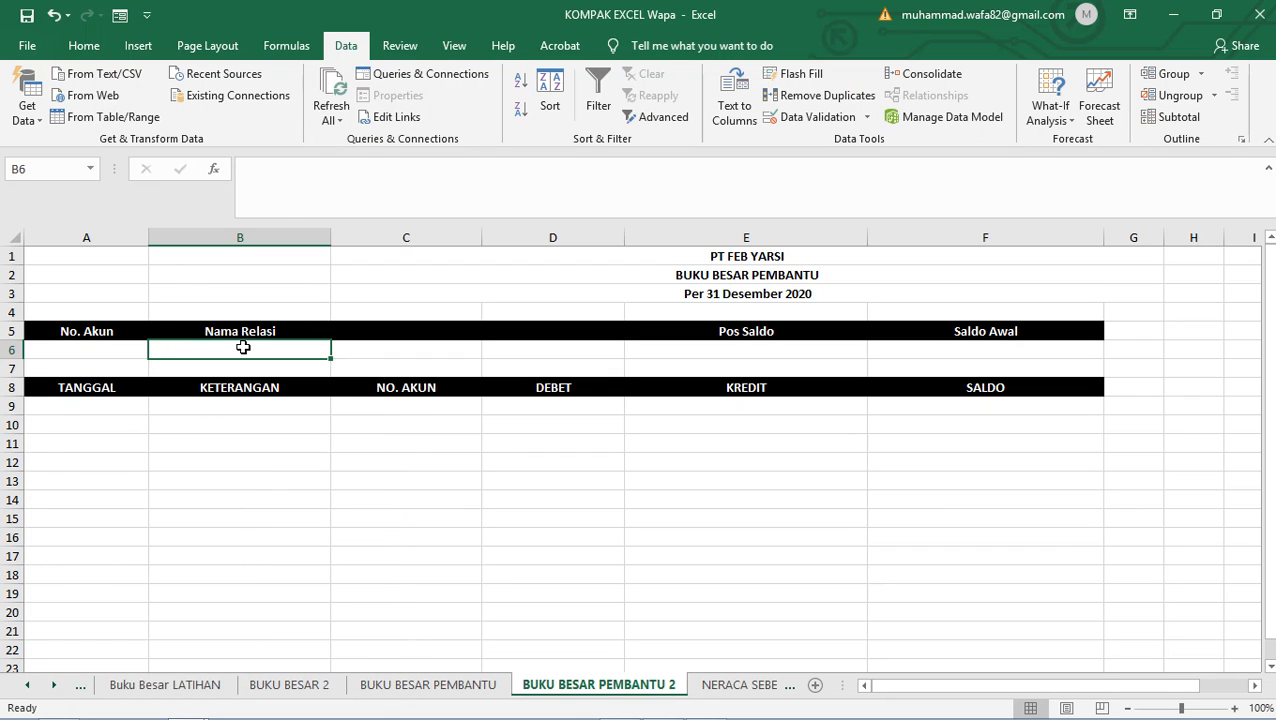
{"action": "type", "text": "=VL"}
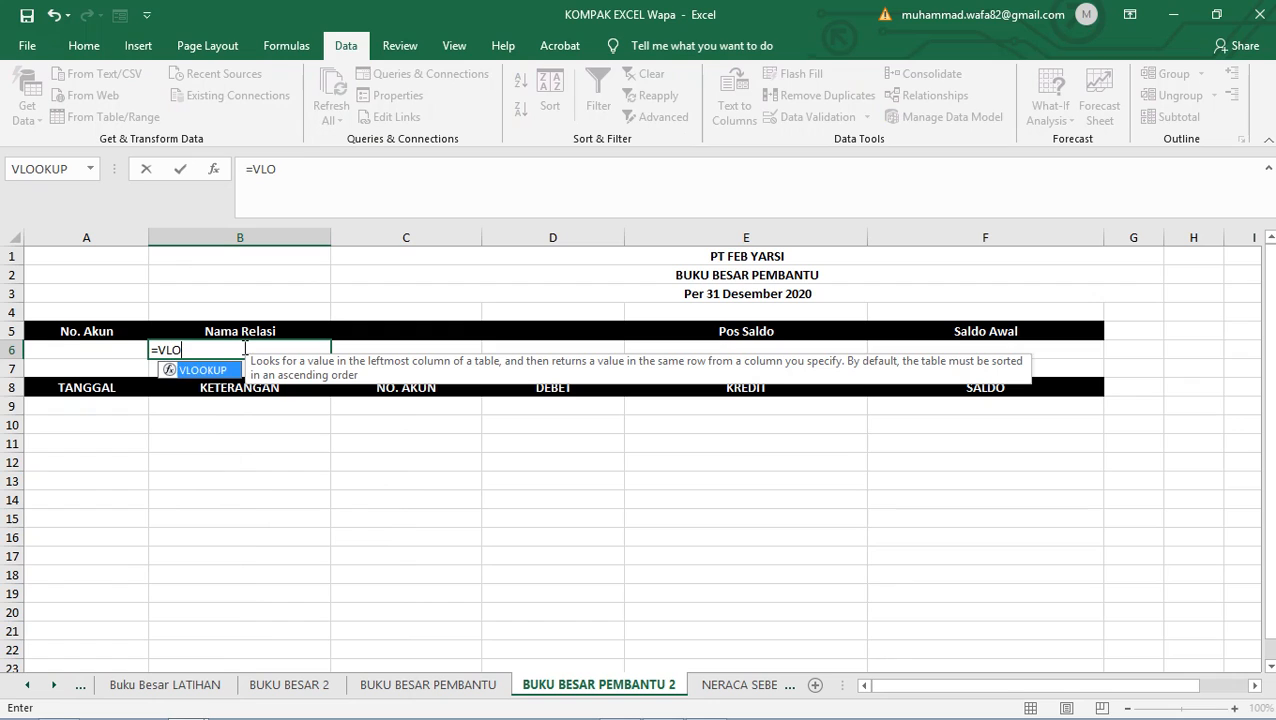
{"action": "type", "text": "O"}
{"action": "double_click", "coordinate": [201, 370]}
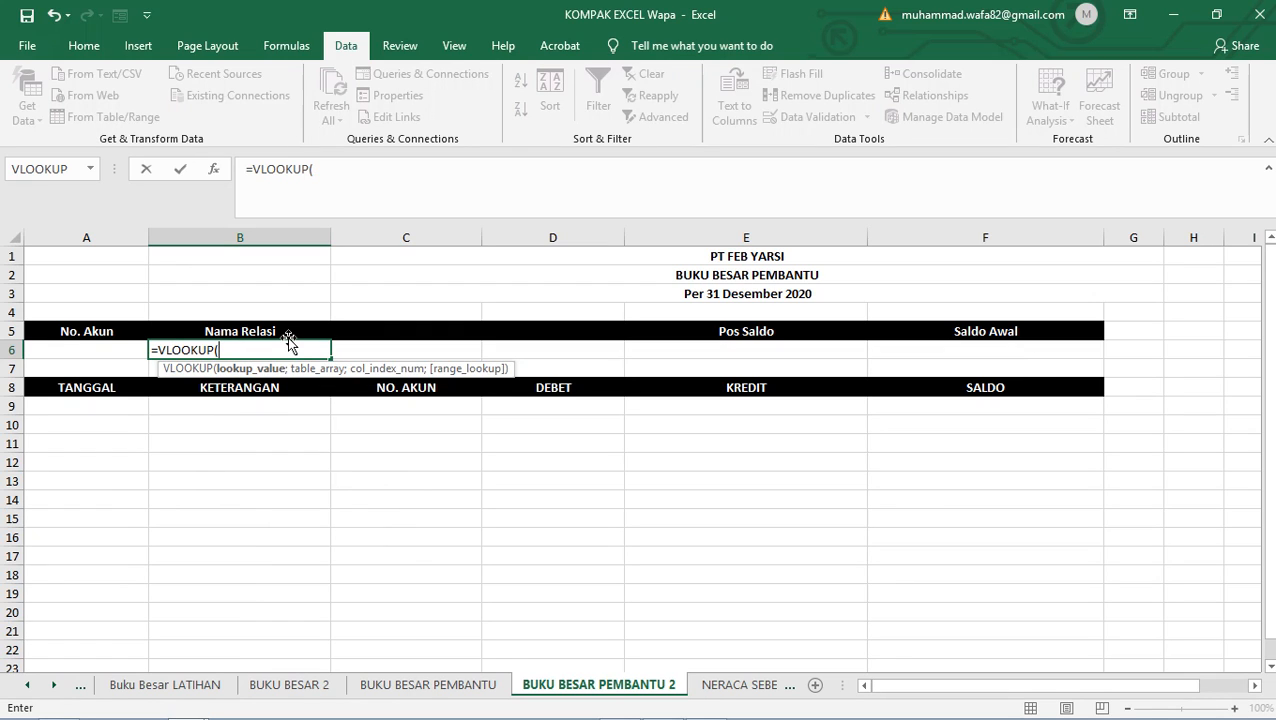
{"action": "left_click", "coordinate": [111, 349]}
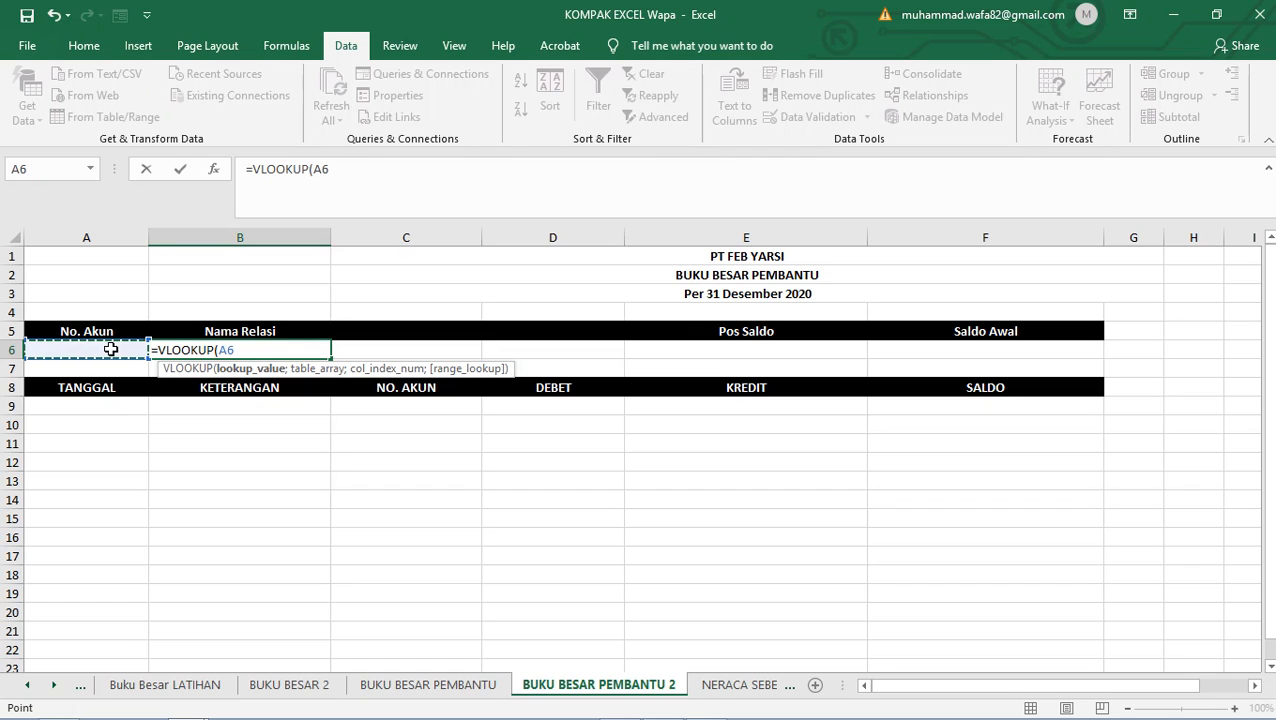
{"action": "left_click", "coordinate": [291, 350]}
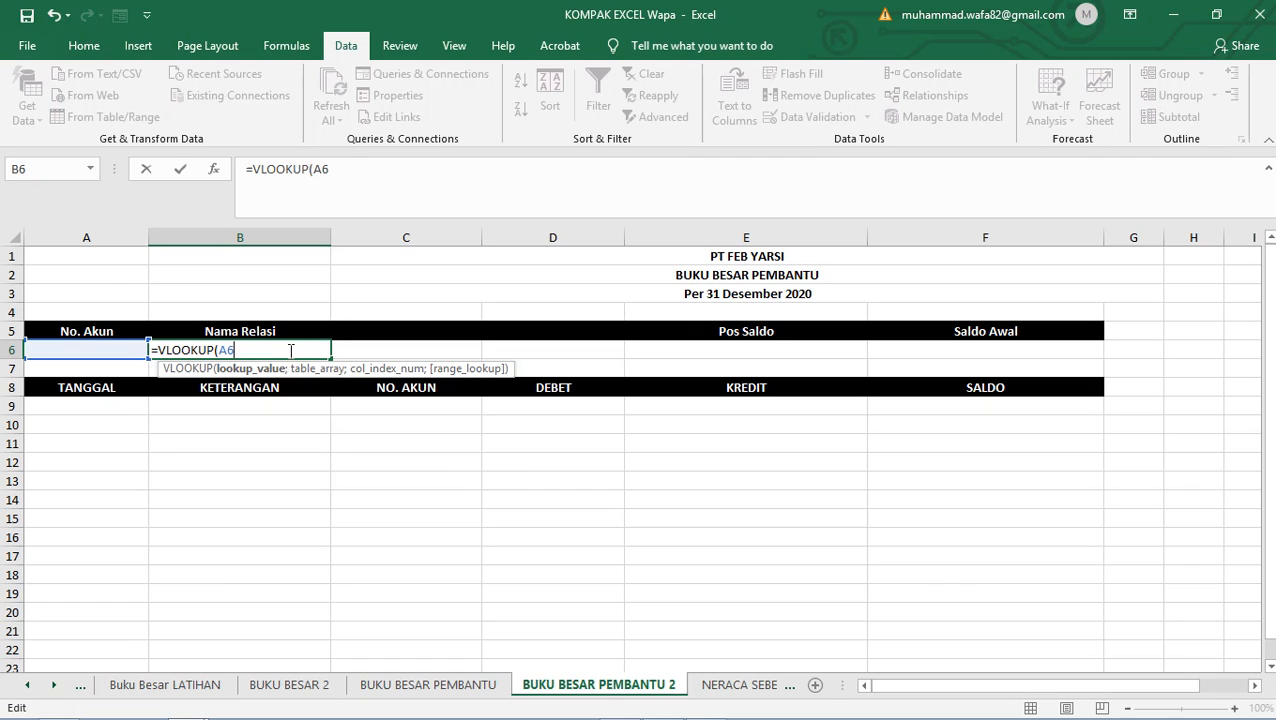
{"action": "type", "text": ";"}
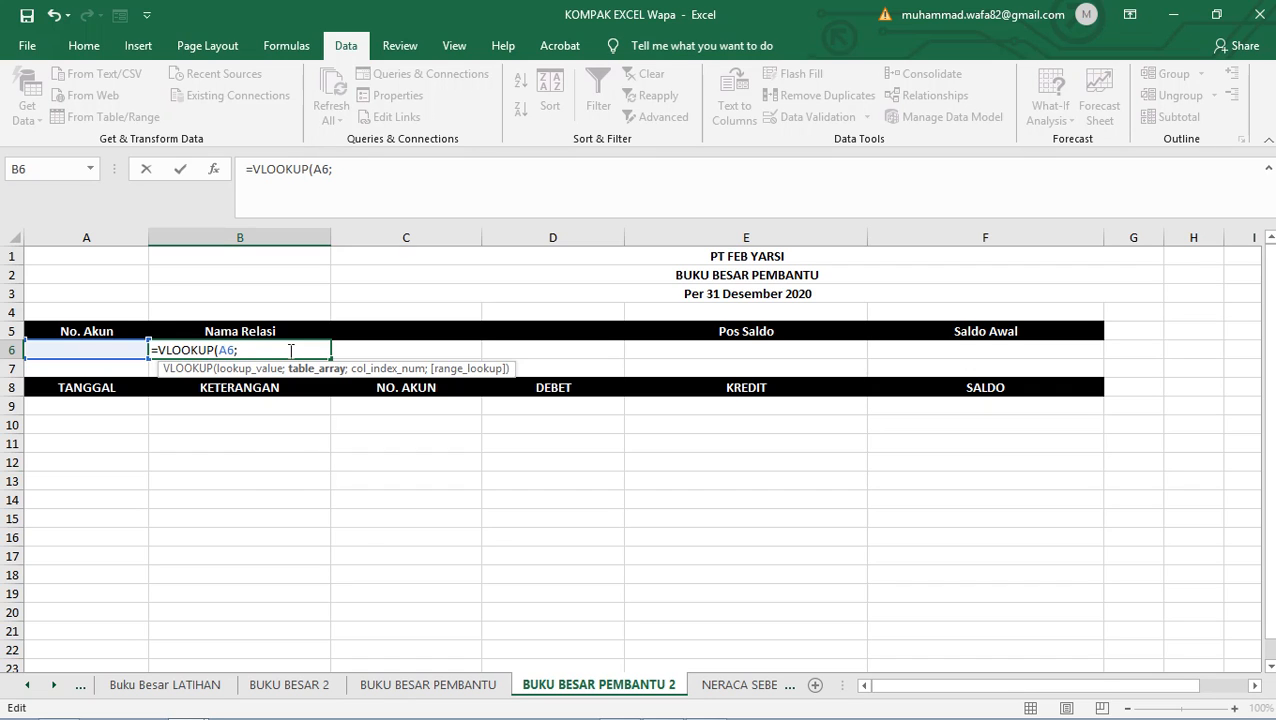
{"action": "type", "text": "DAF"}
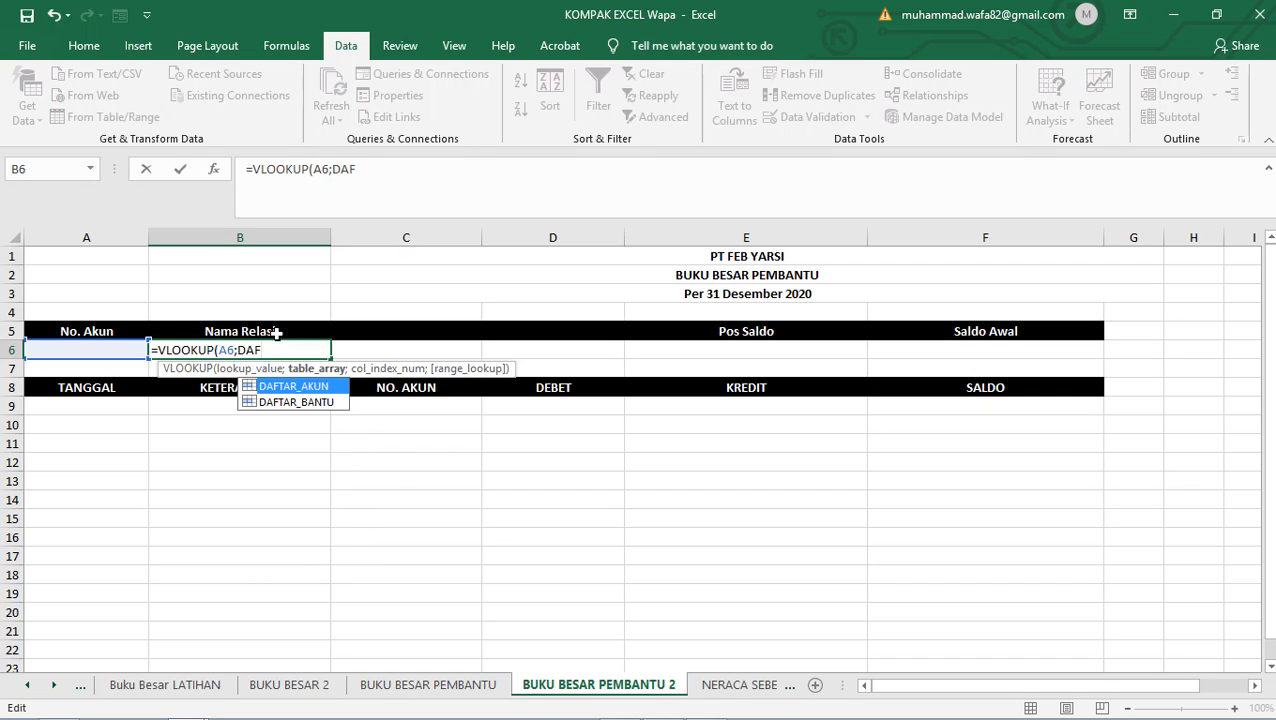
{"action": "double_click", "coordinate": [300, 402]}
{"action": "type", "text": ";"}
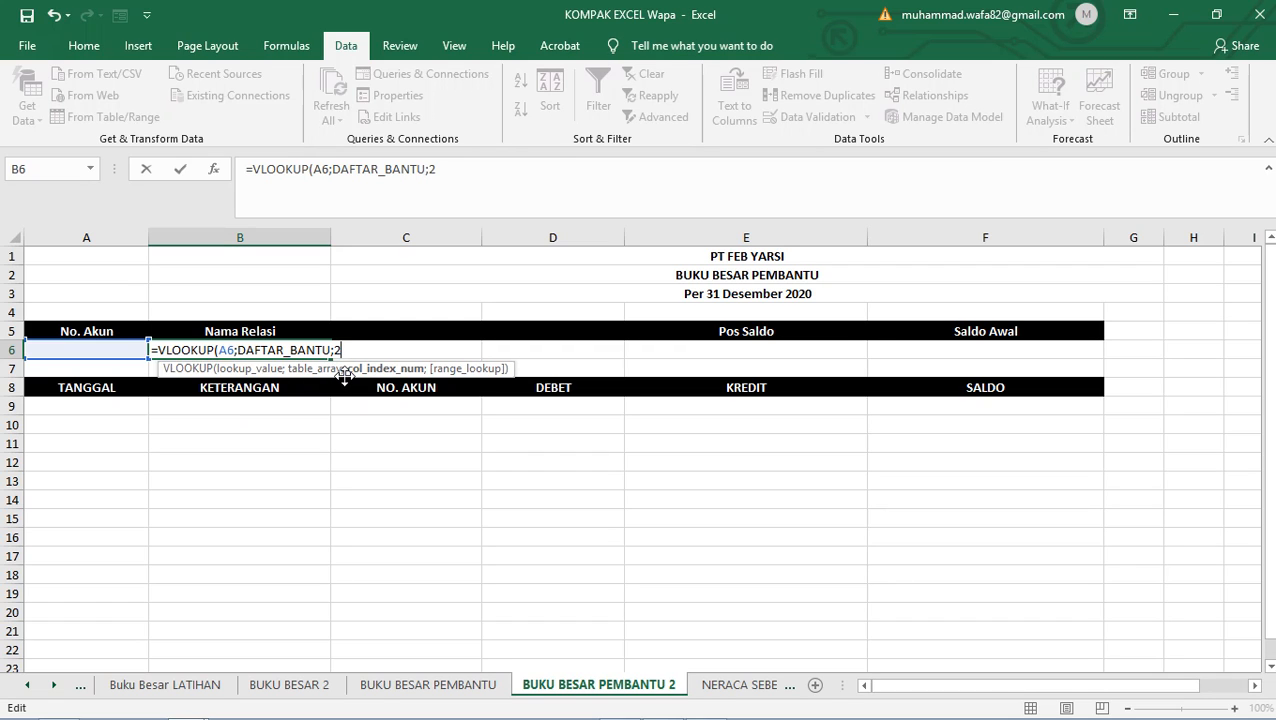
{"action": "type", "text": "2;"}
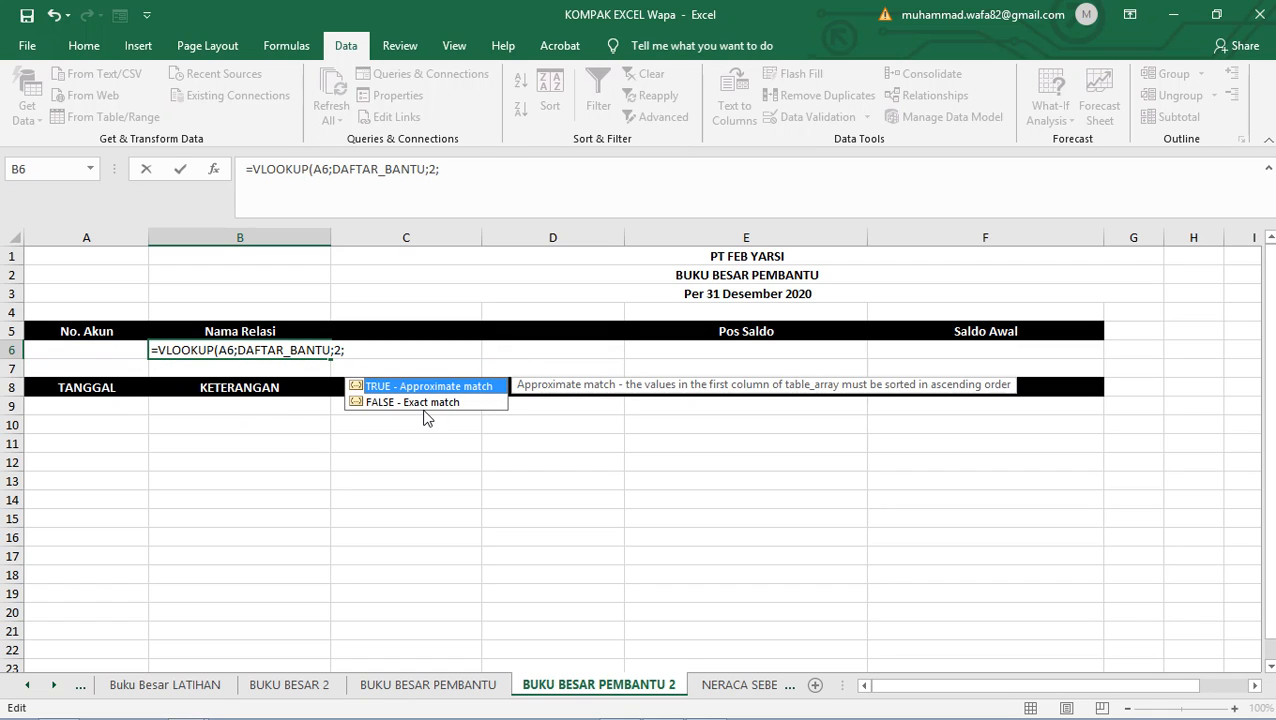
{"action": "double_click", "coordinate": [430, 402]}
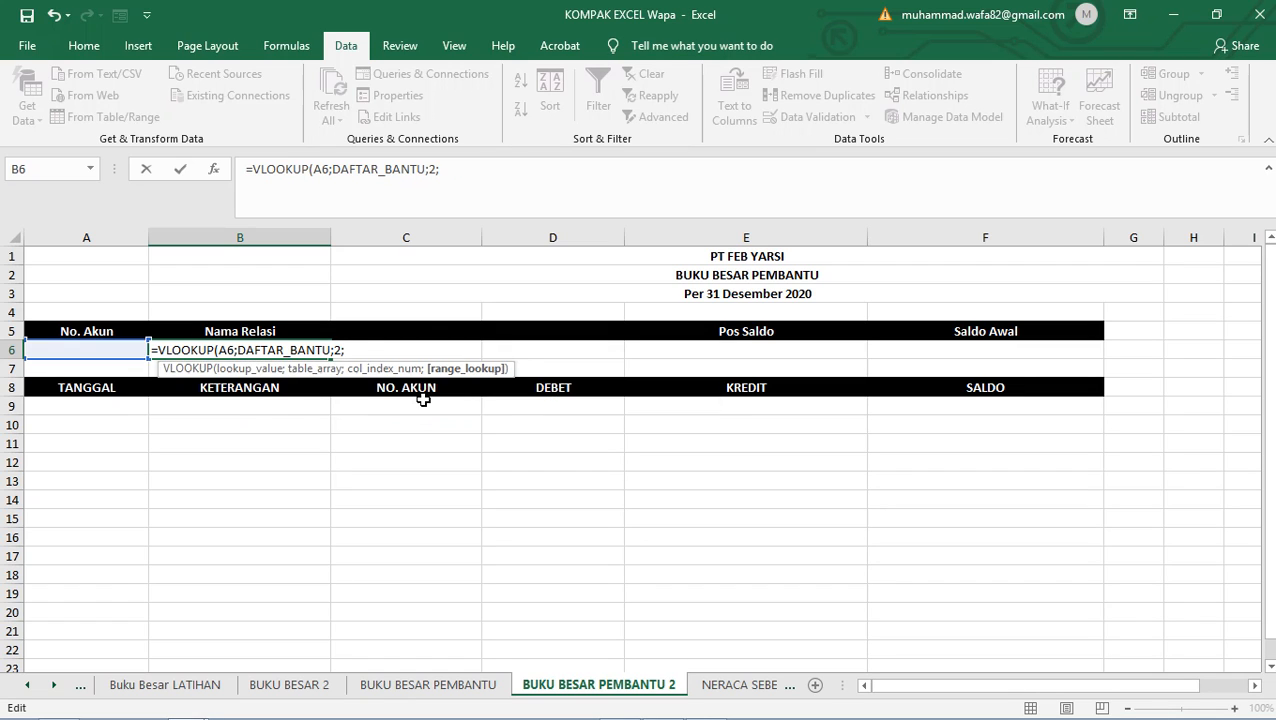
{"action": "key", "text": "Return"}
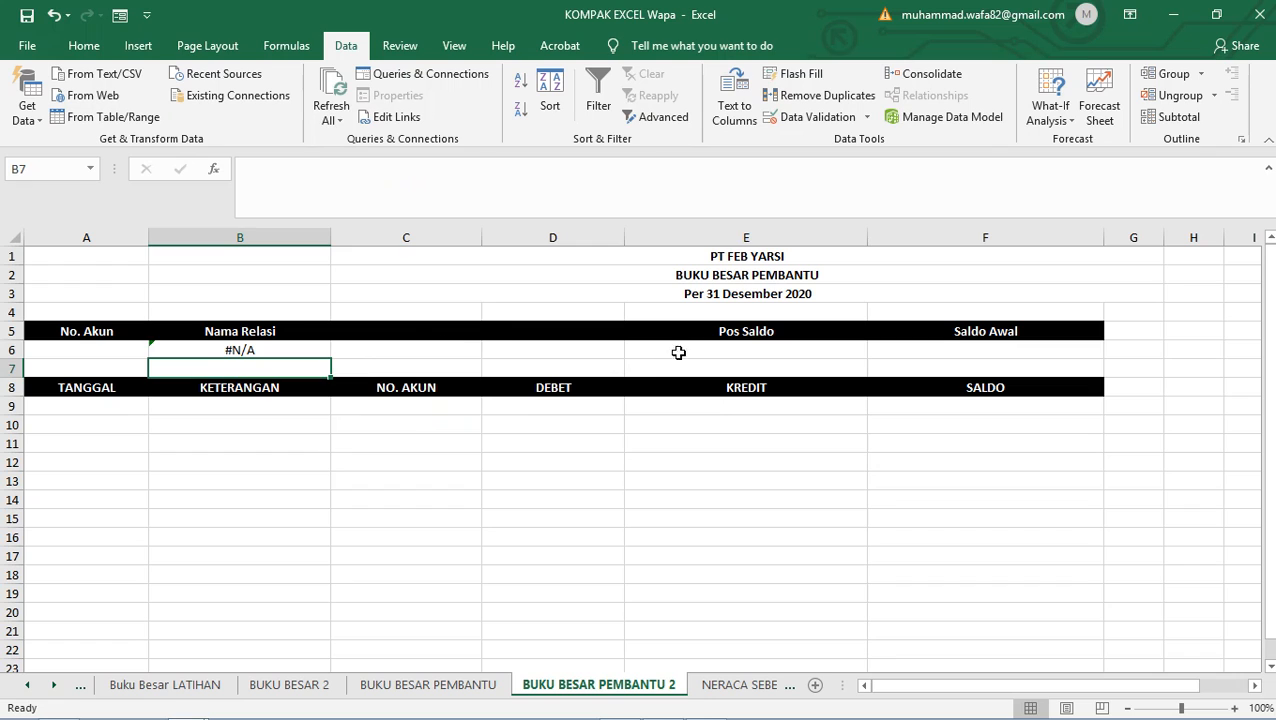
- Copy the Nama Relasi lookup formula from B6 to the Pos Saldo cell E6 and the Saldo Awal cell F6
{"action": "left_click", "coordinate": [680, 351]}
{"action": "left_click", "coordinate": [279, 348]}
{"action": "key", "text": "ctrl+c"}
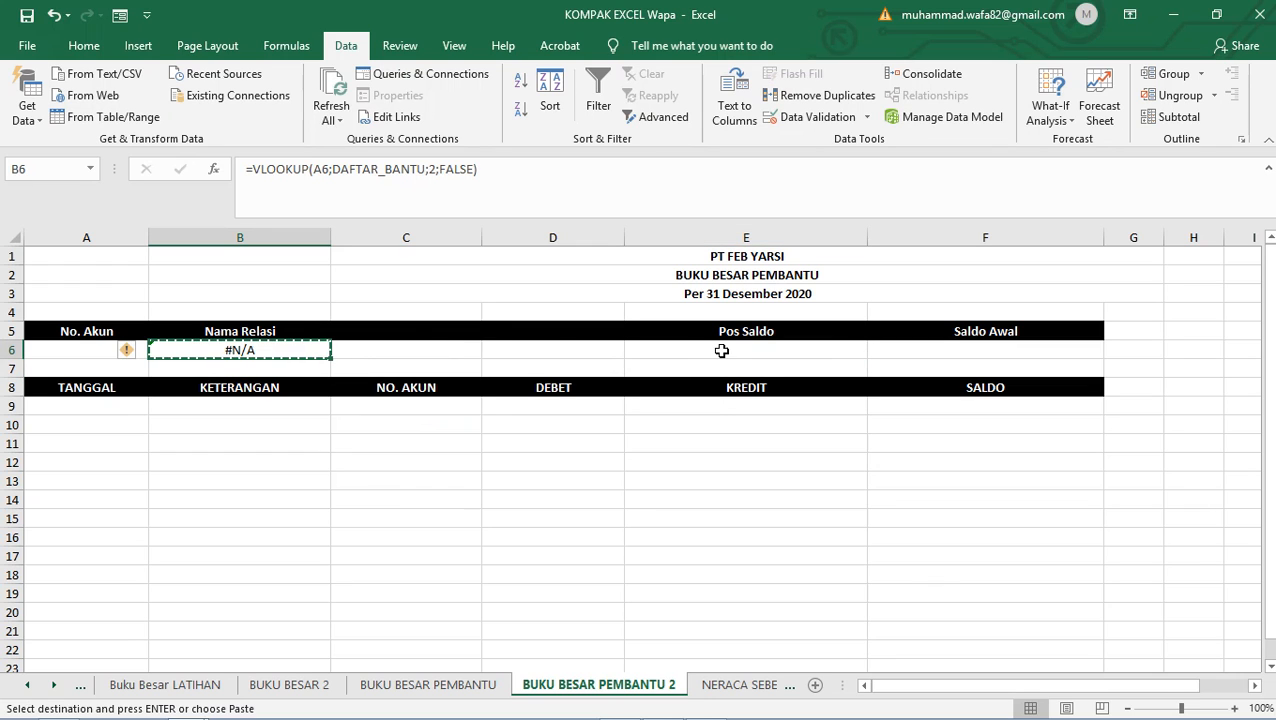
{"action": "left_click", "coordinate": [723, 349]}
{"action": "key", "text": "ctrl+v"}
{"action": "left_click", "coordinate": [948, 352]}
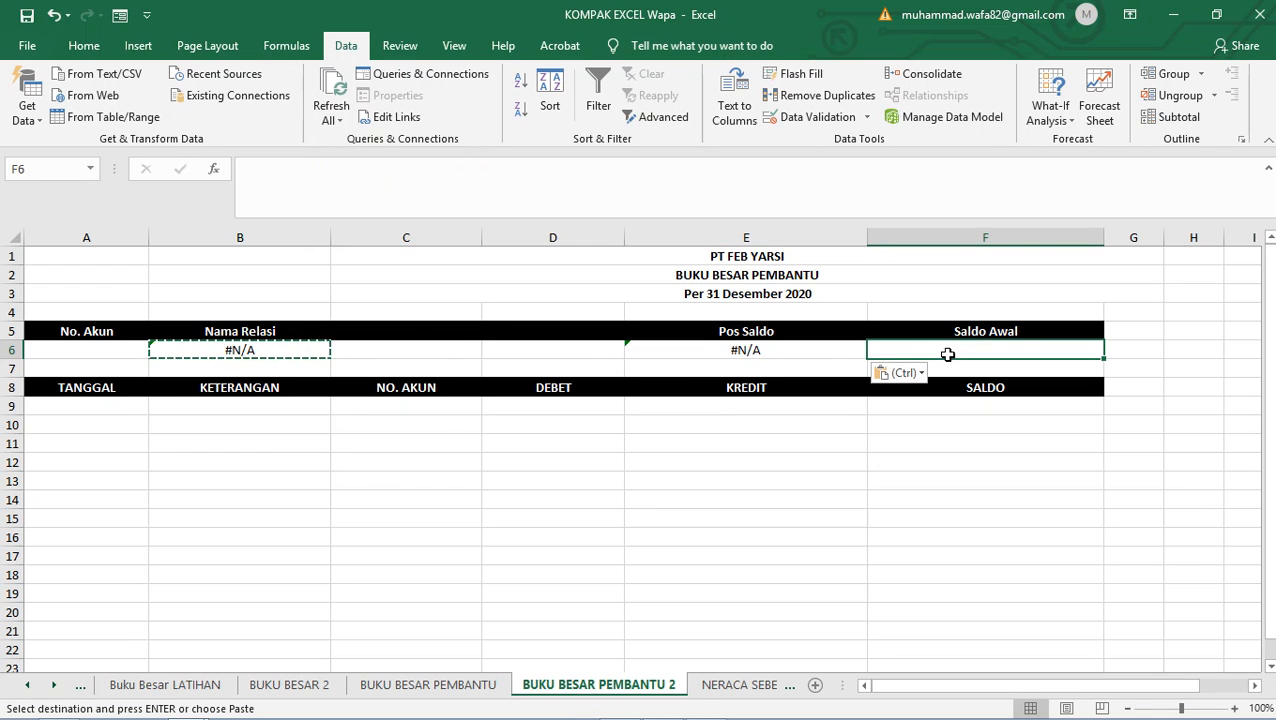
{"action": "key", "text": "ctrl+v"}
- Change the Pos Saldo formula in E6 to =VLOOKUP(A6;DAFTAR_BANTU;3;FALSE)
{"action": "left_click", "coordinate": [766, 350]}
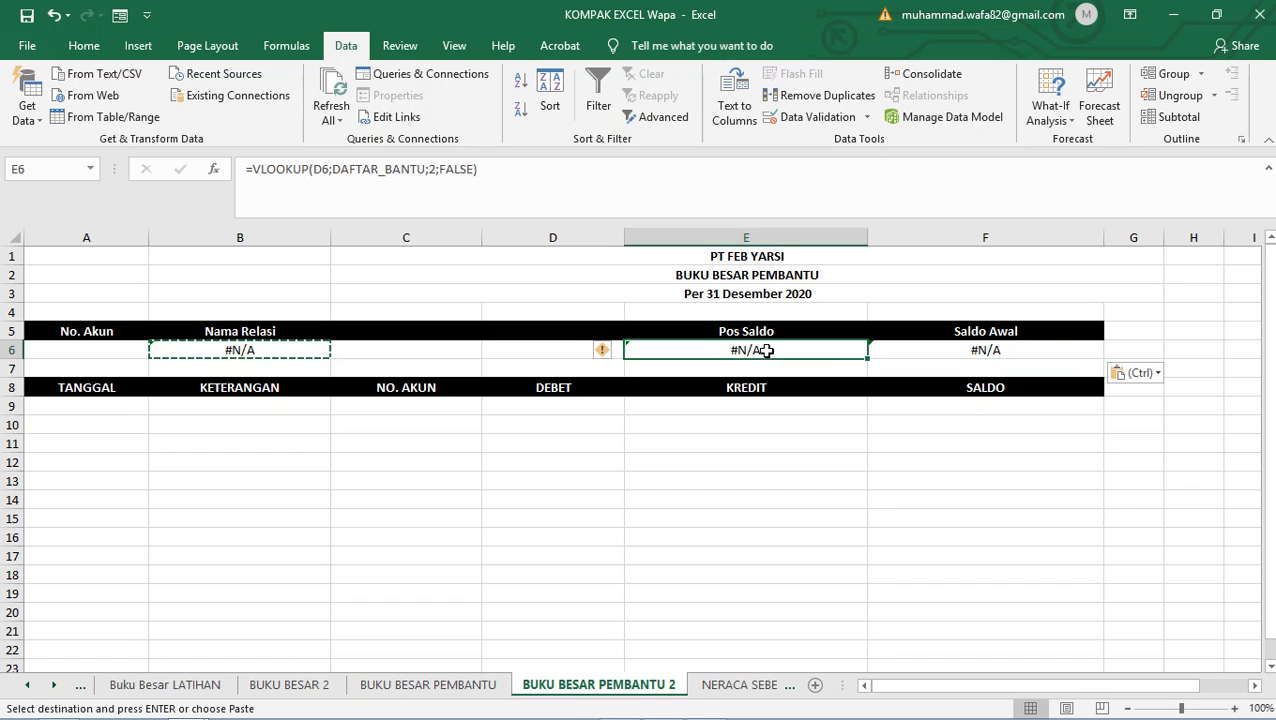
{"action": "double_click", "coordinate": [320, 169]}
{"action": "left_click", "coordinate": [89, 354]}
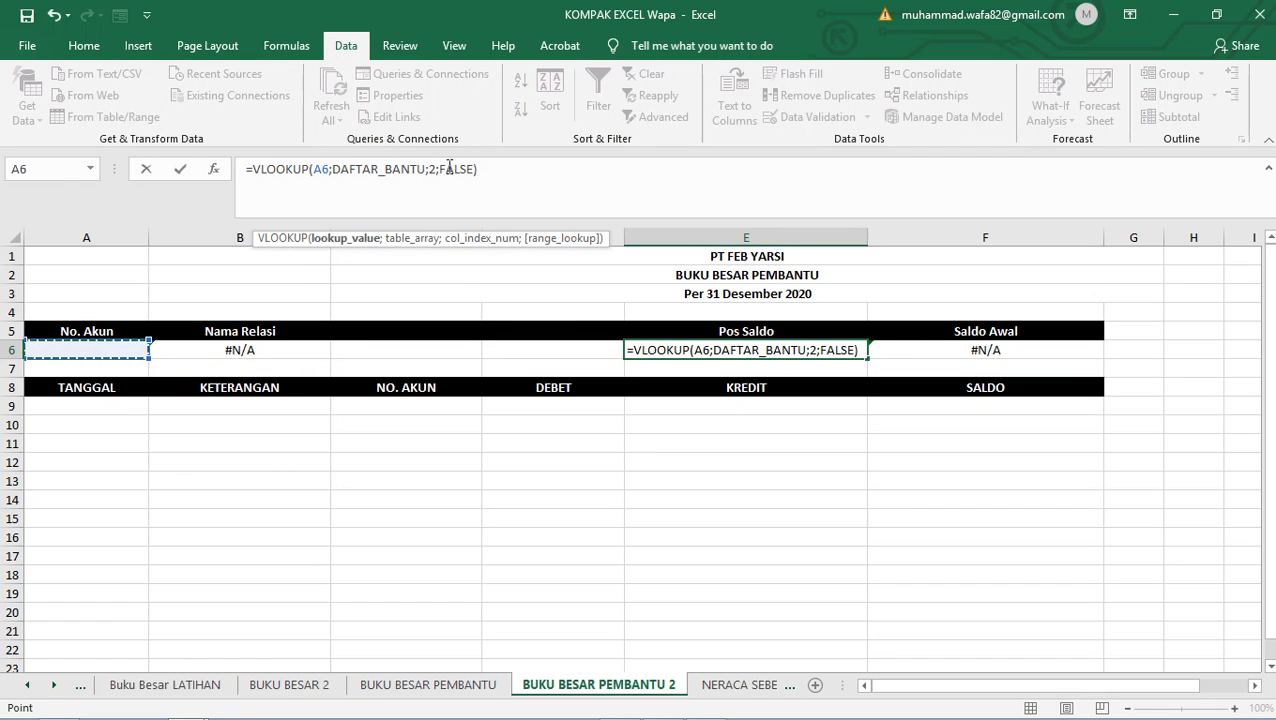
{"action": "left_click", "coordinate": [433, 169]}
{"action": "type", "text": "3"}
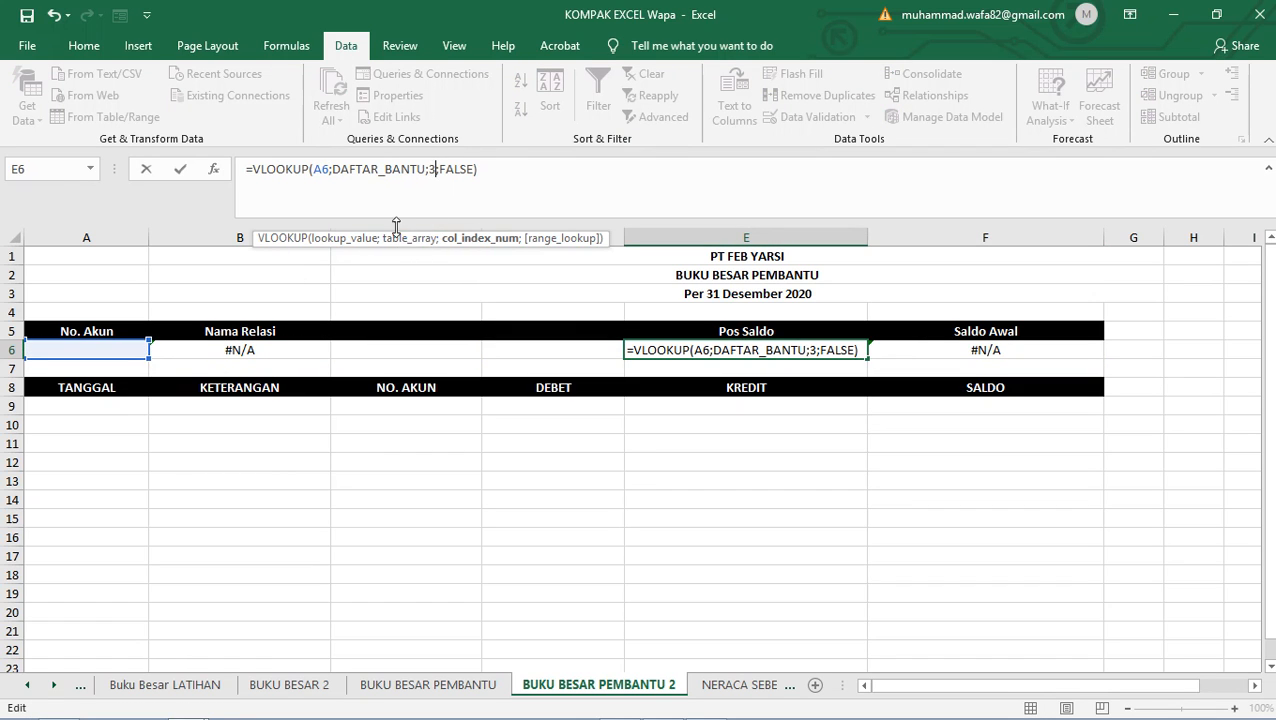
{"action": "key", "text": "Return"}
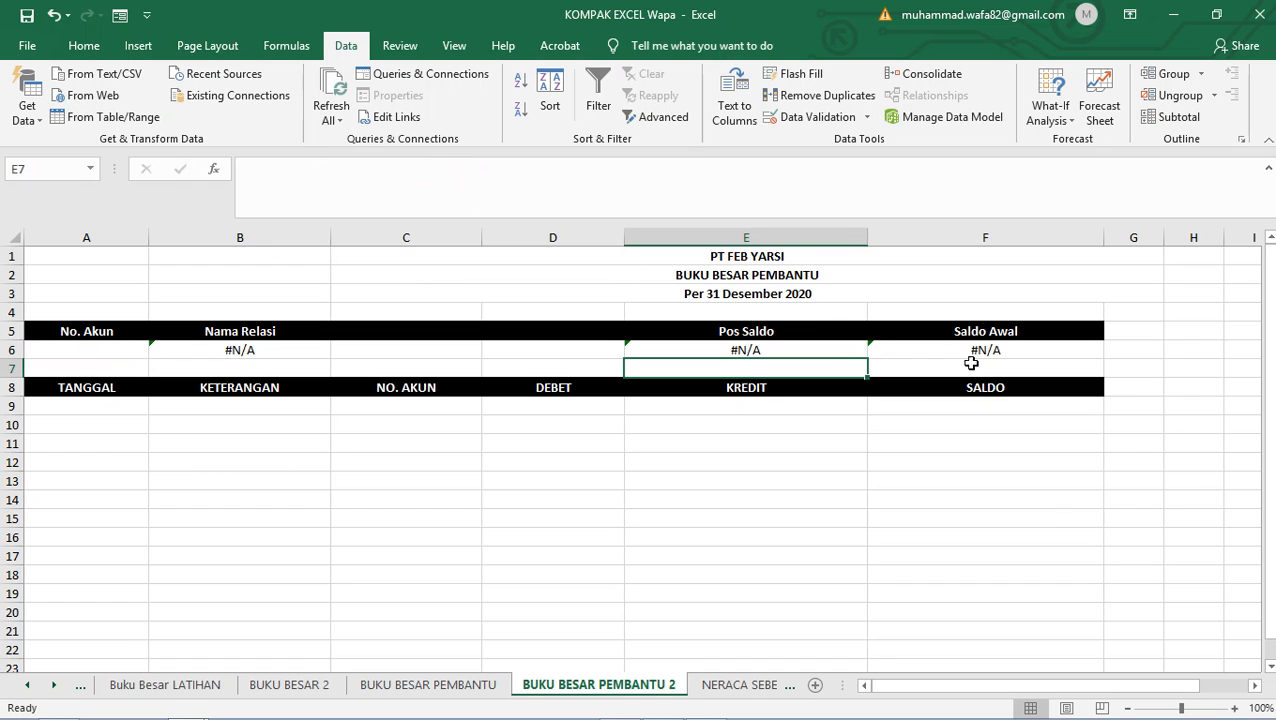
- Change the Saldo Awal formula in F6 to =VLOOKUP(A6;DAFTAR_BANTU;4;FALSE)
{"action": "left_click", "coordinate": [971, 364]}
{"action": "left_click", "coordinate": [980, 350]}
{"action": "double_click", "coordinate": [326, 169]}
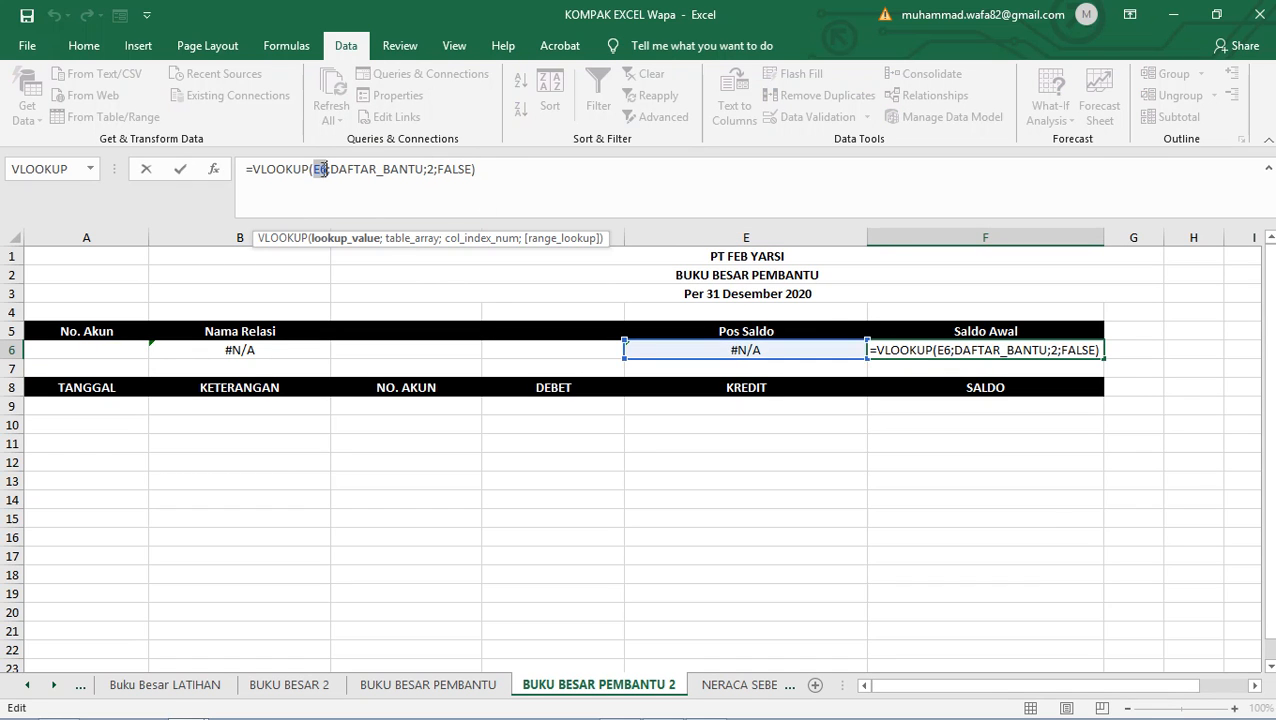
{"action": "left_click", "coordinate": [103, 350]}
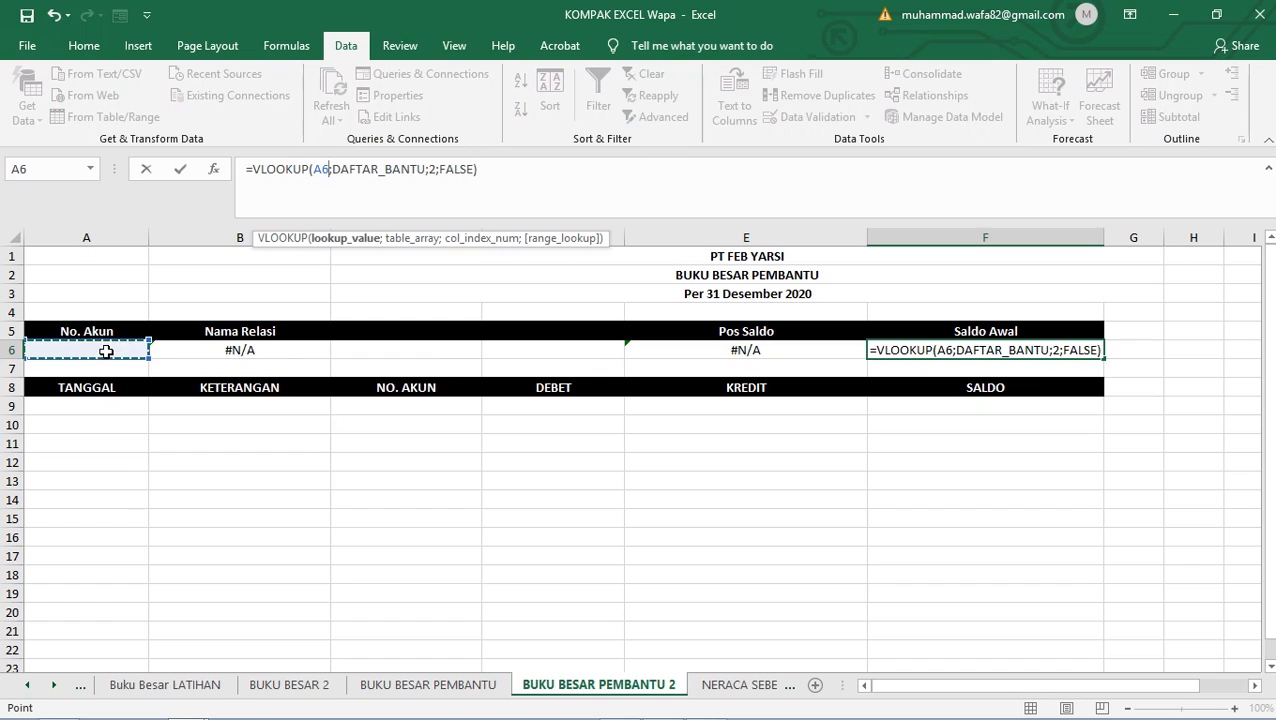
{"action": "double_click", "coordinate": [431, 170]}
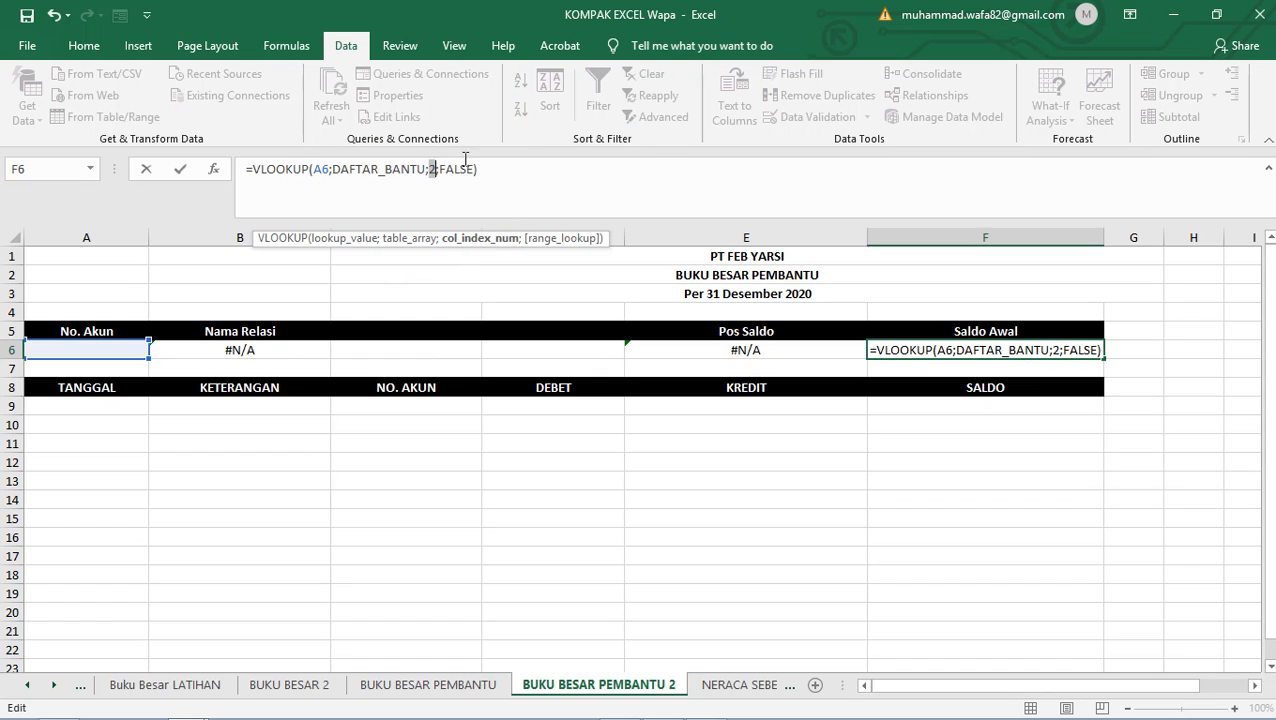
{"action": "type", "text": "54"}
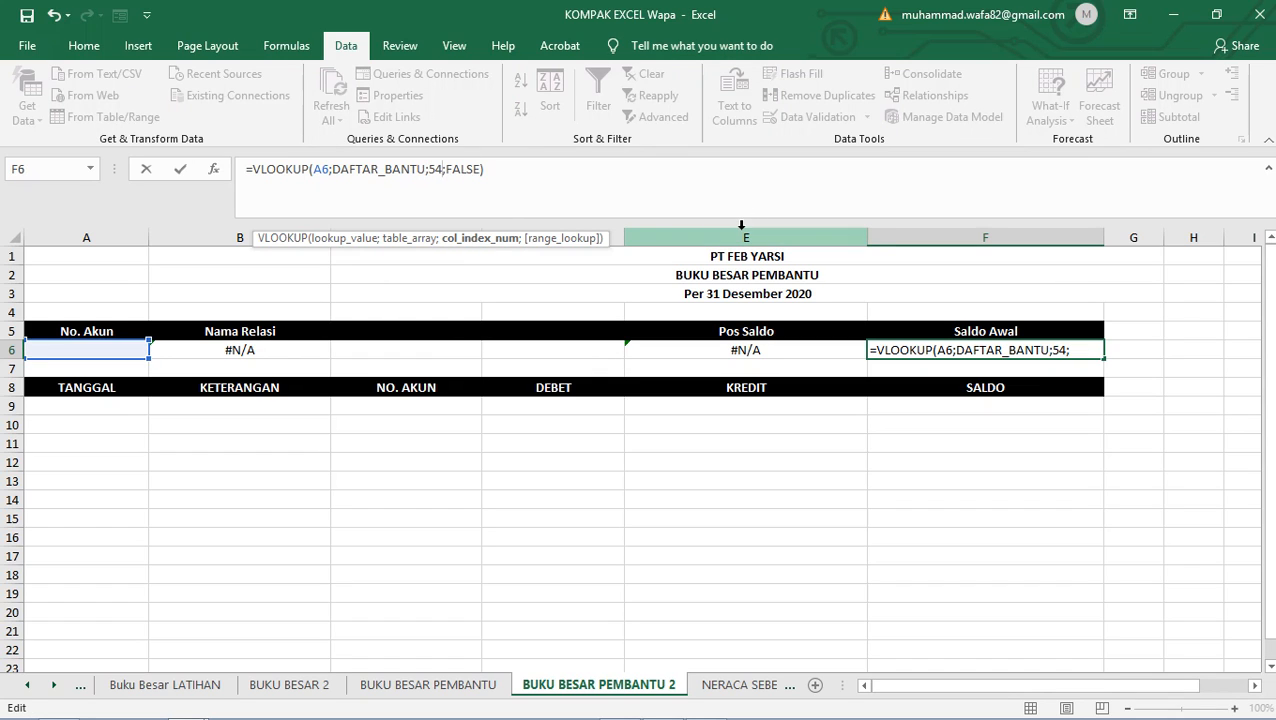
{"action": "key", "text": "BackSpace"}
{"action": "key", "text": "Return"}
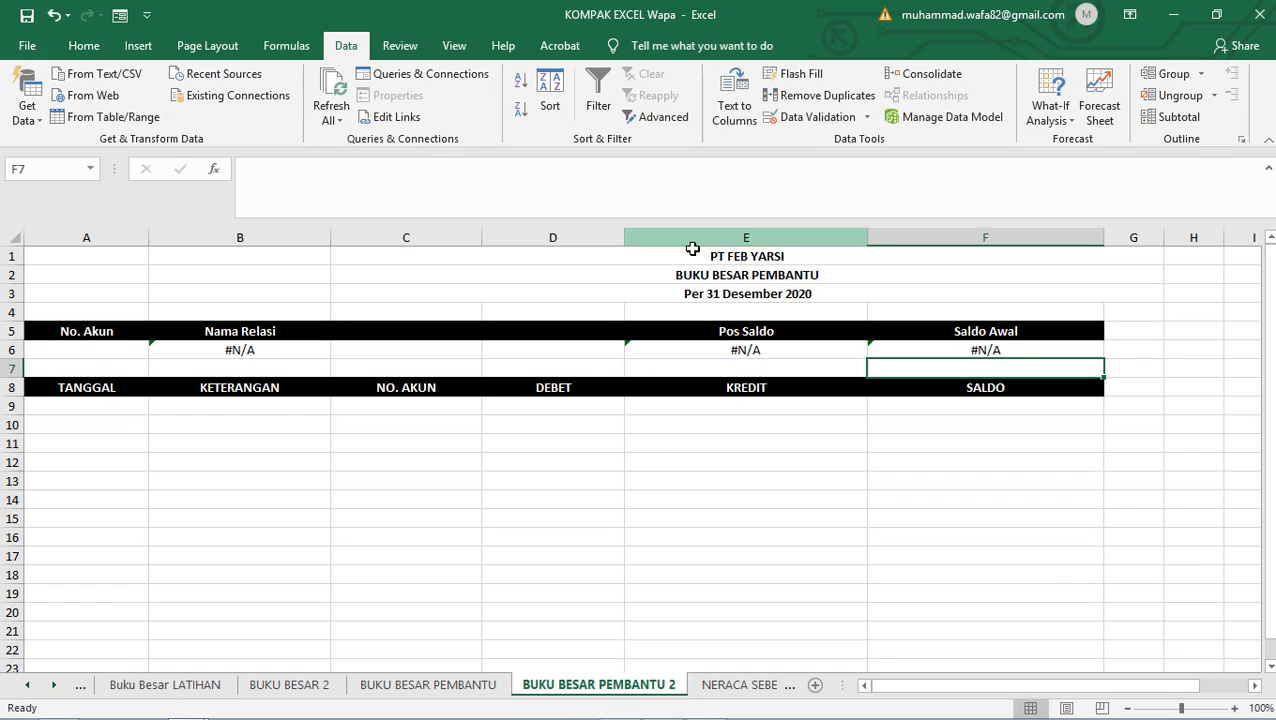
- Test the header lookups by choosing account PK002 and finally P001 from the dropdown list in A6
{"action": "right_click", "coordinate": [604, 312]}
{"action": "key", "text": "Escape"}
{"action": "left_click", "coordinate": [95, 349]}
{"action": "left_click", "coordinate": [156, 350]}
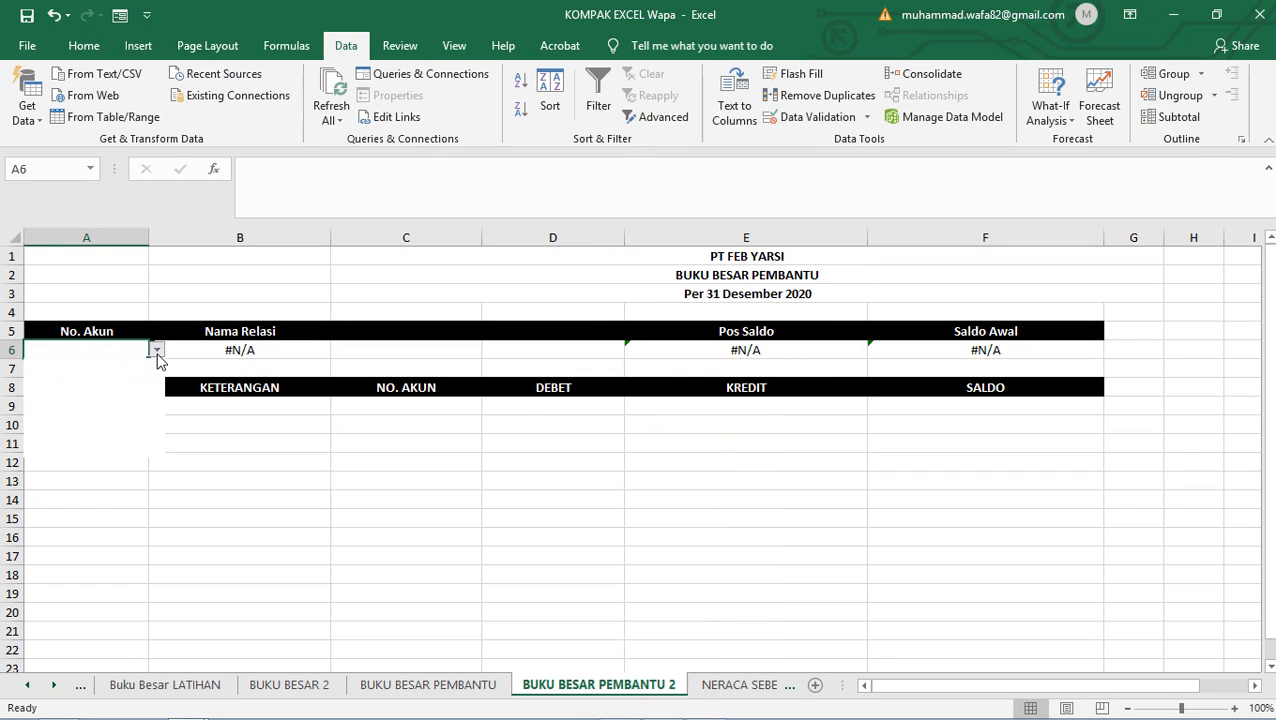
{"action": "left_click", "coordinate": [82, 403]}
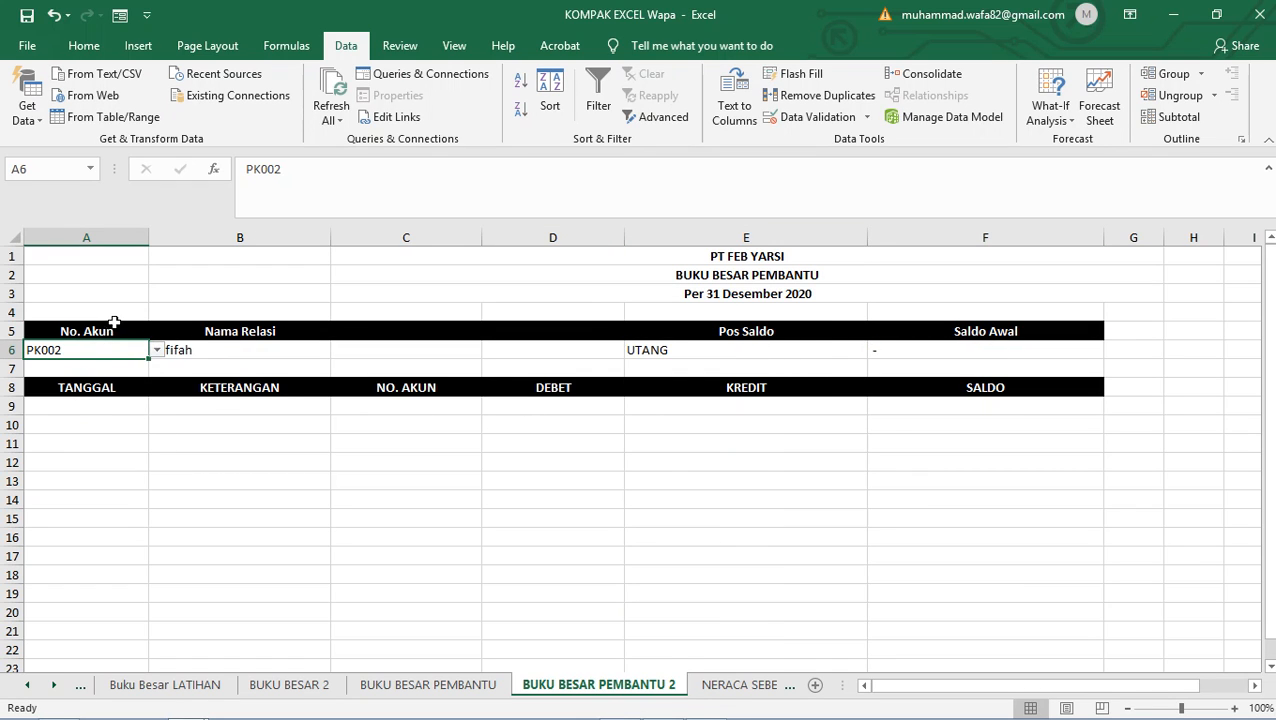
{"action": "left_click", "coordinate": [156, 351]}
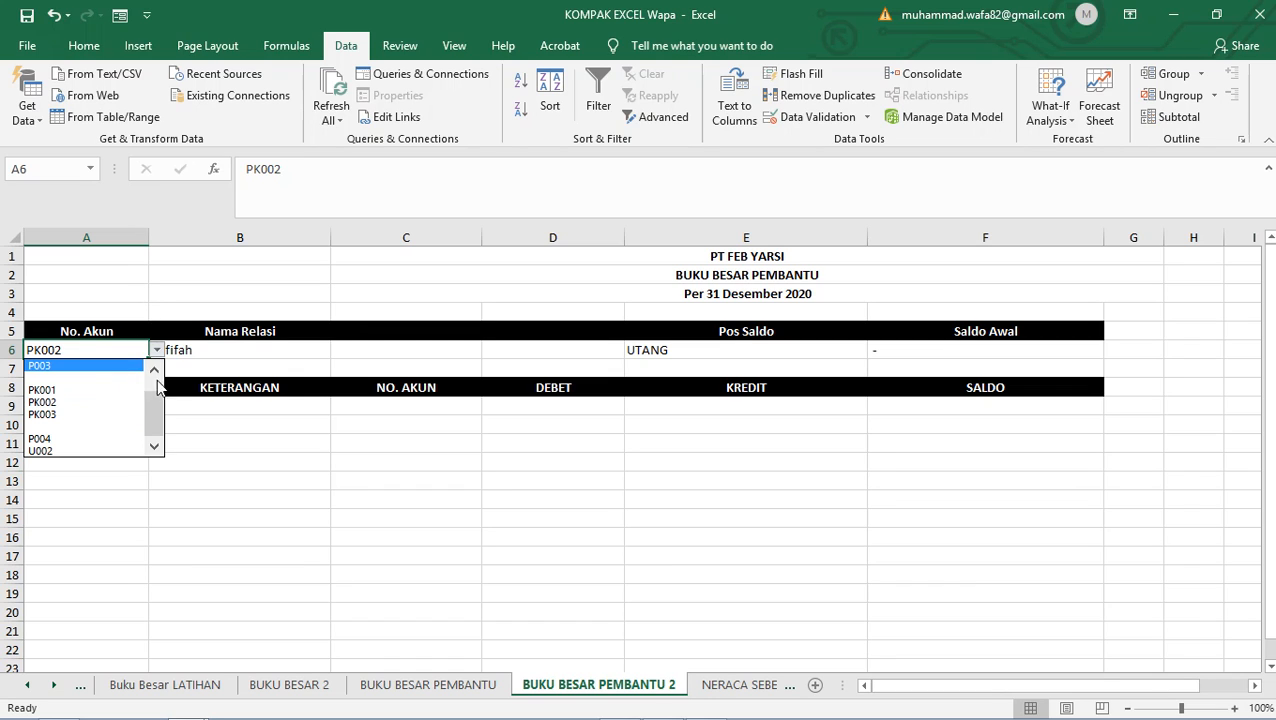
{"action": "scroll", "coordinate": [162, 410], "scroll_direction": "up", "scroll_amount": 1}
{"action": "left_click", "coordinate": [80, 366]}
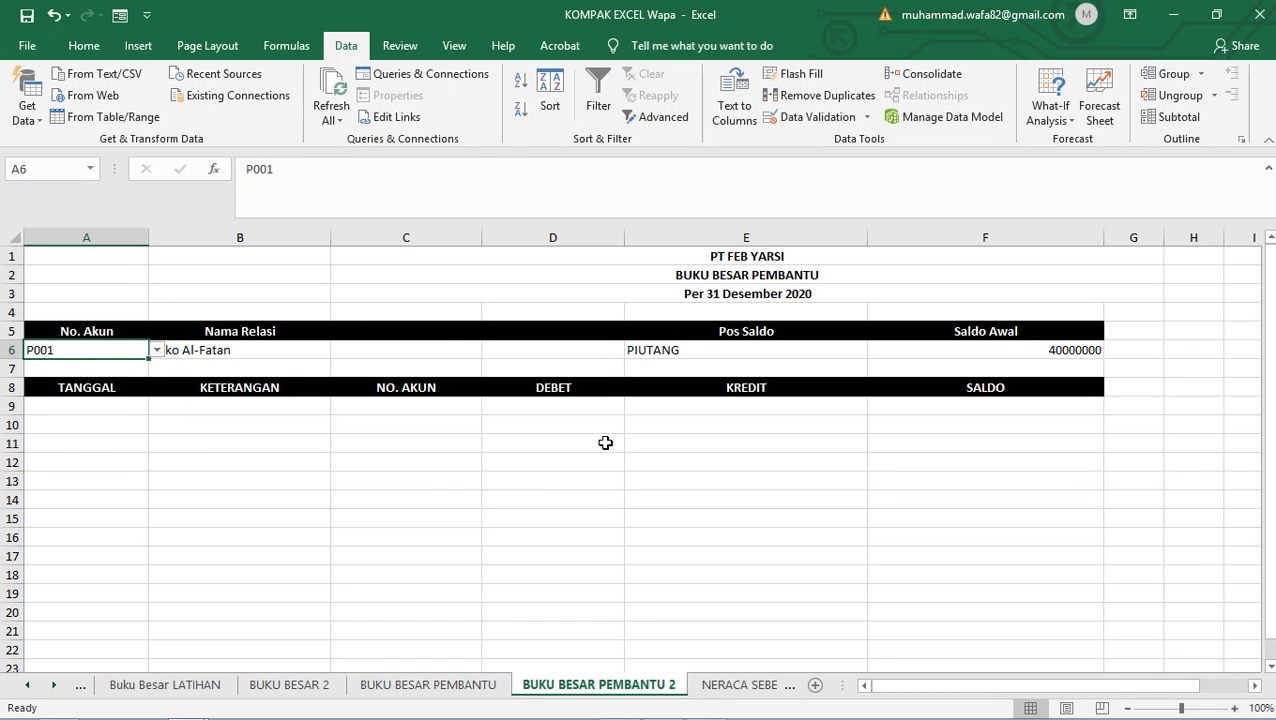
- Format the Saldo Awal amount in F6 with the Accounting number format
{"action": "left_click", "coordinate": [1012, 350]}
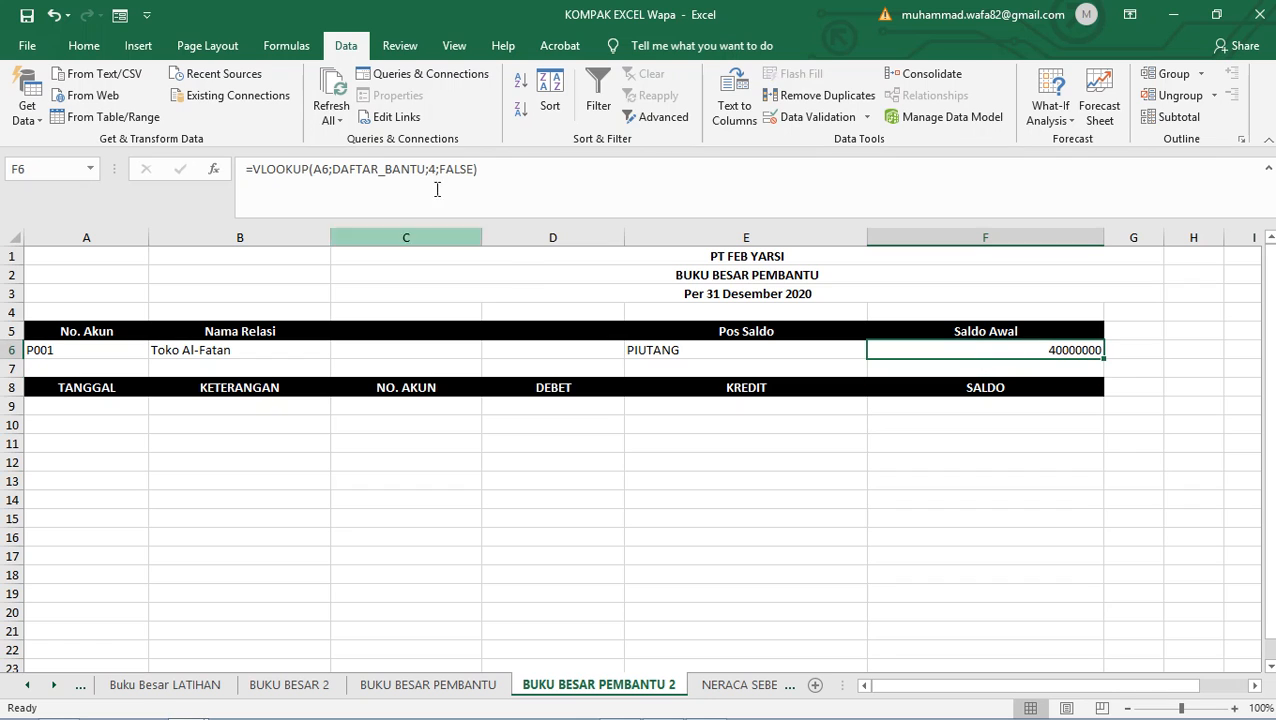
{"action": "left_click", "coordinate": [84, 45]}
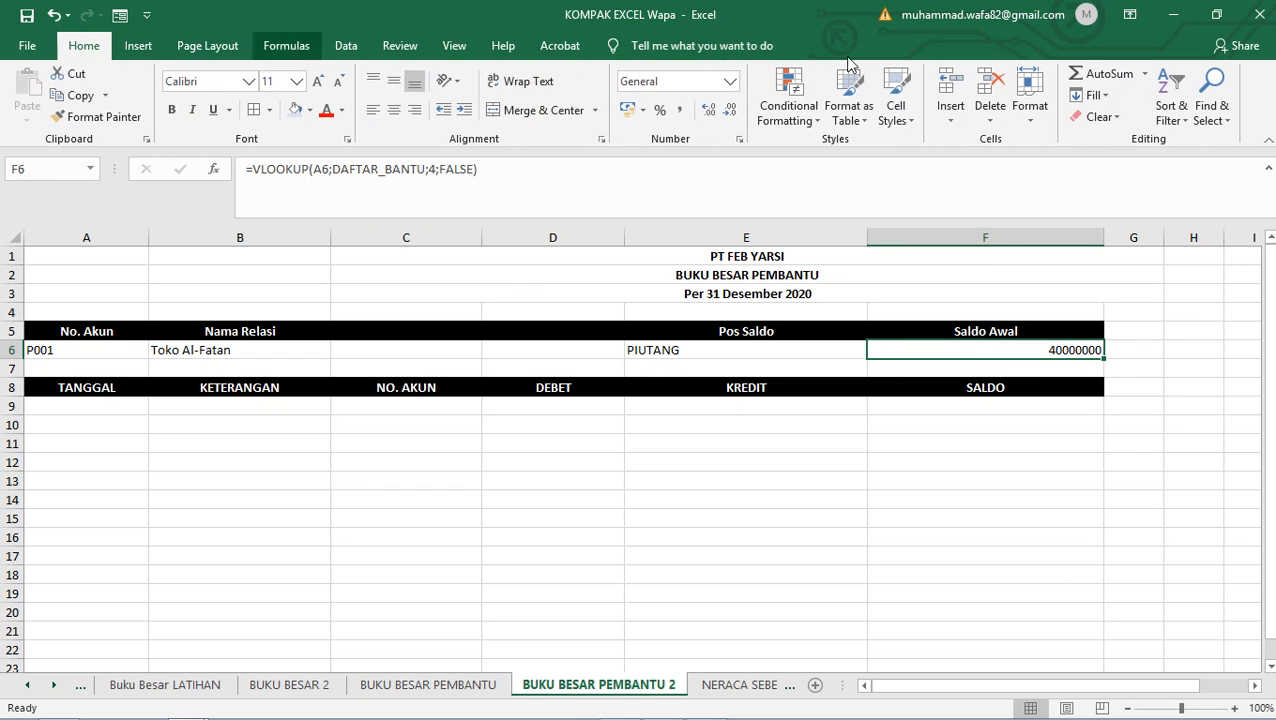
{"action": "left_click", "coordinate": [730, 81]}
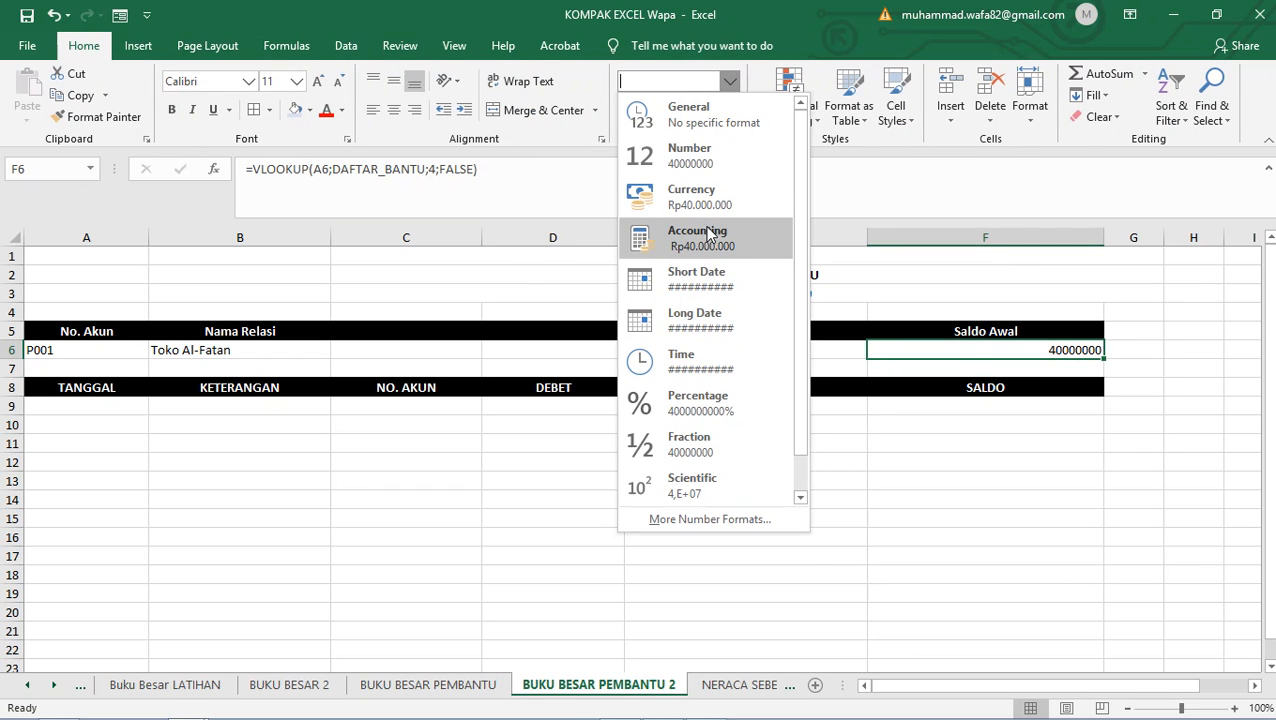
{"action": "left_click", "coordinate": [708, 232]}
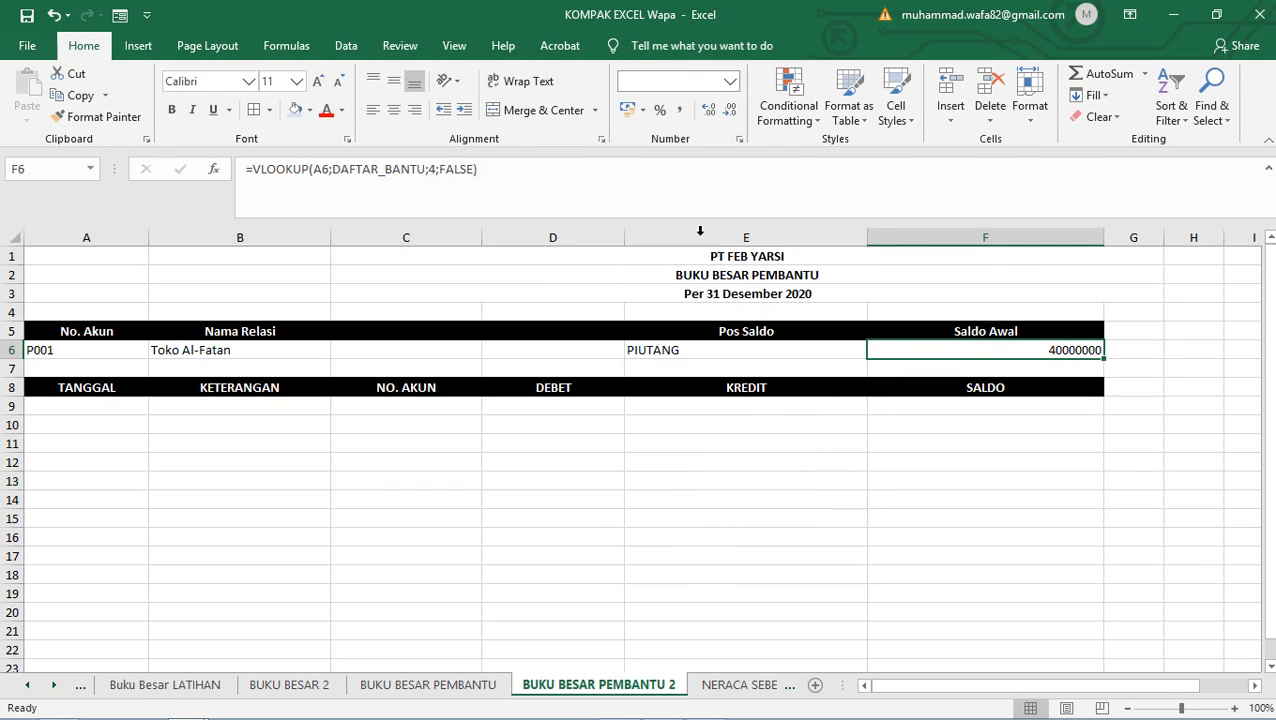
- Start an Advanced Filter from the headers A8:E8 and set its list range to A5:F71 on the JURNAL UMUM sheet
{"action": "left_click", "coordinate": [90, 407]}
{"action": "left_click", "coordinate": [82, 387]}
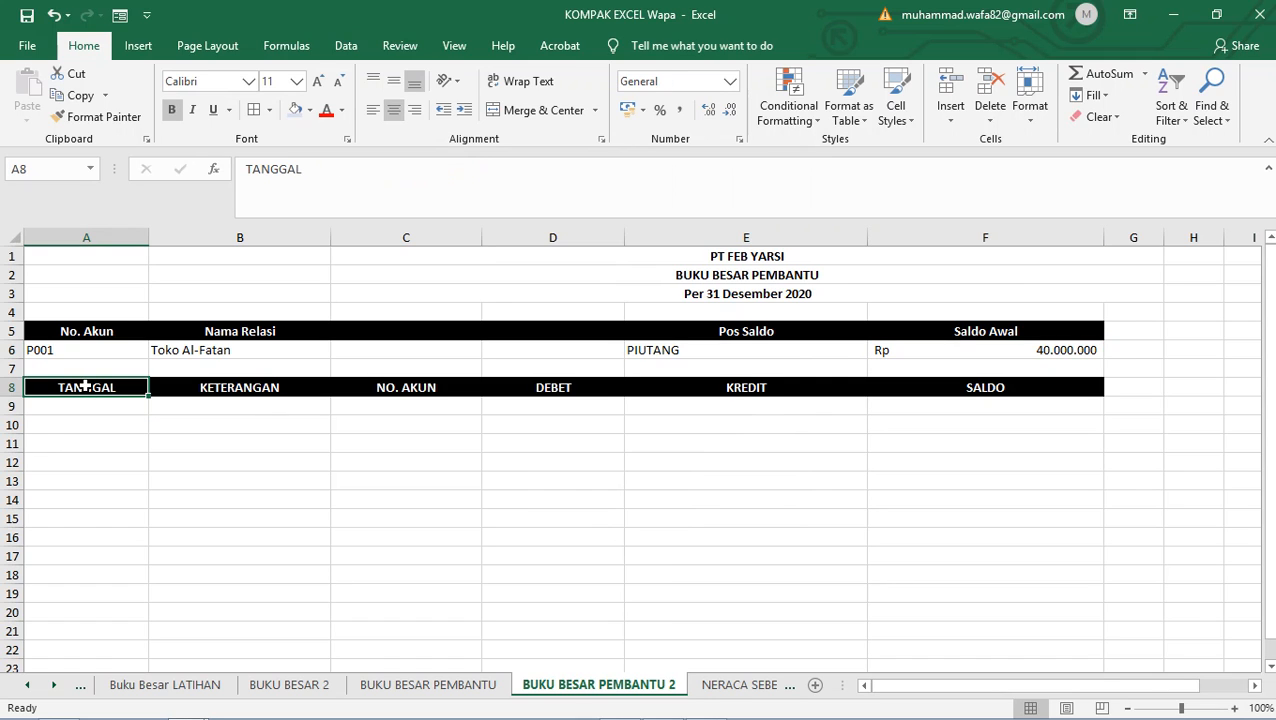
{"action": "left_click_drag", "start_coordinate": [86, 387], "coordinate": [772, 385]}
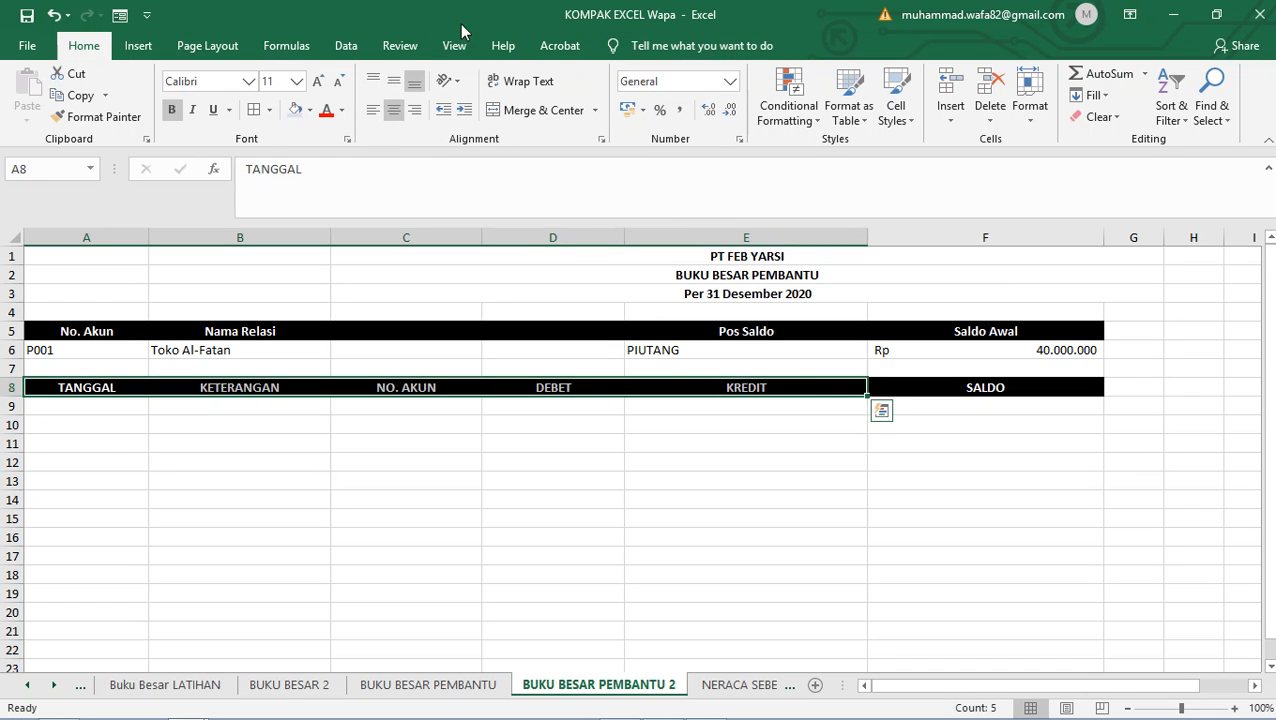
{"action": "left_click", "coordinate": [352, 45]}
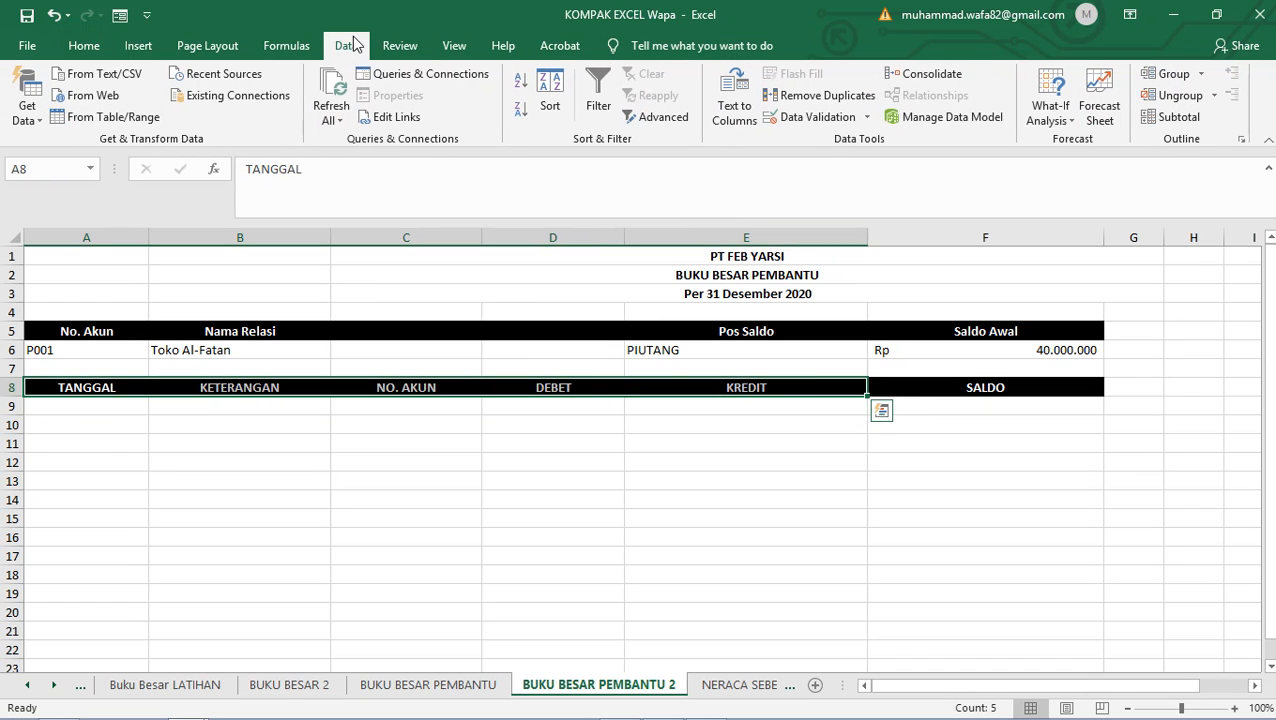
{"action": "left_click", "coordinate": [674, 120]}
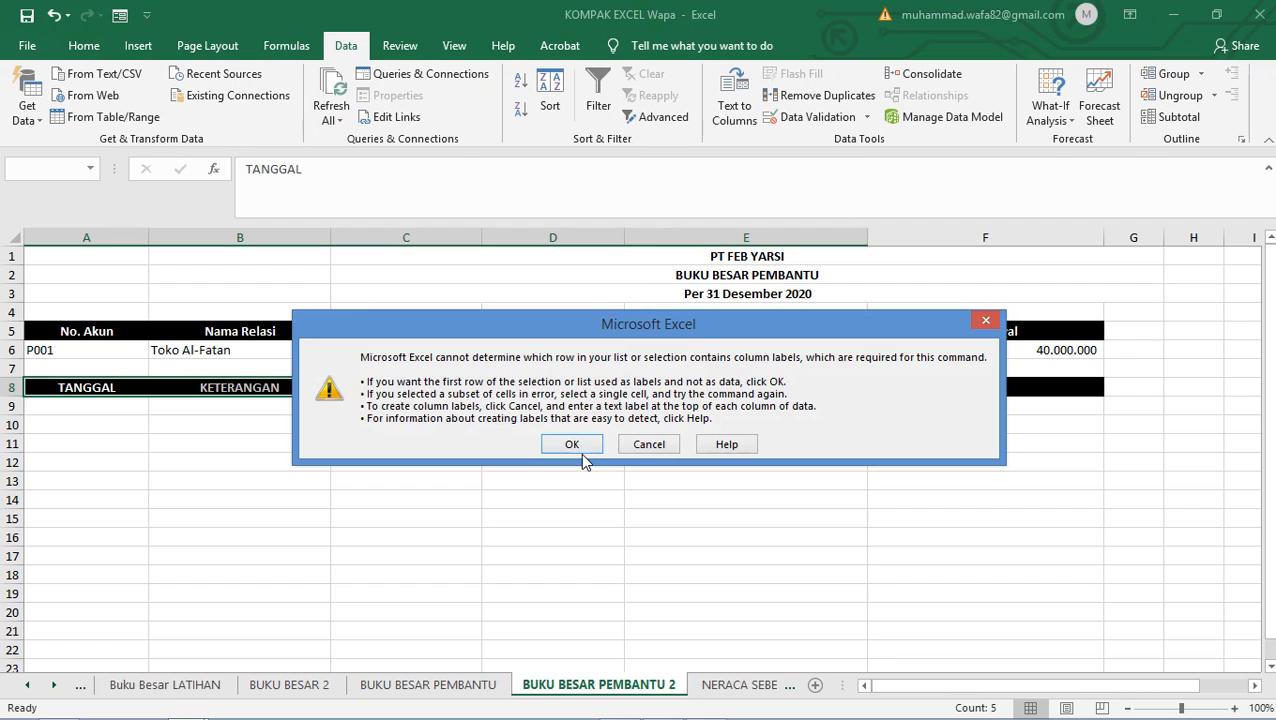
{"action": "left_click", "coordinate": [578, 448]}
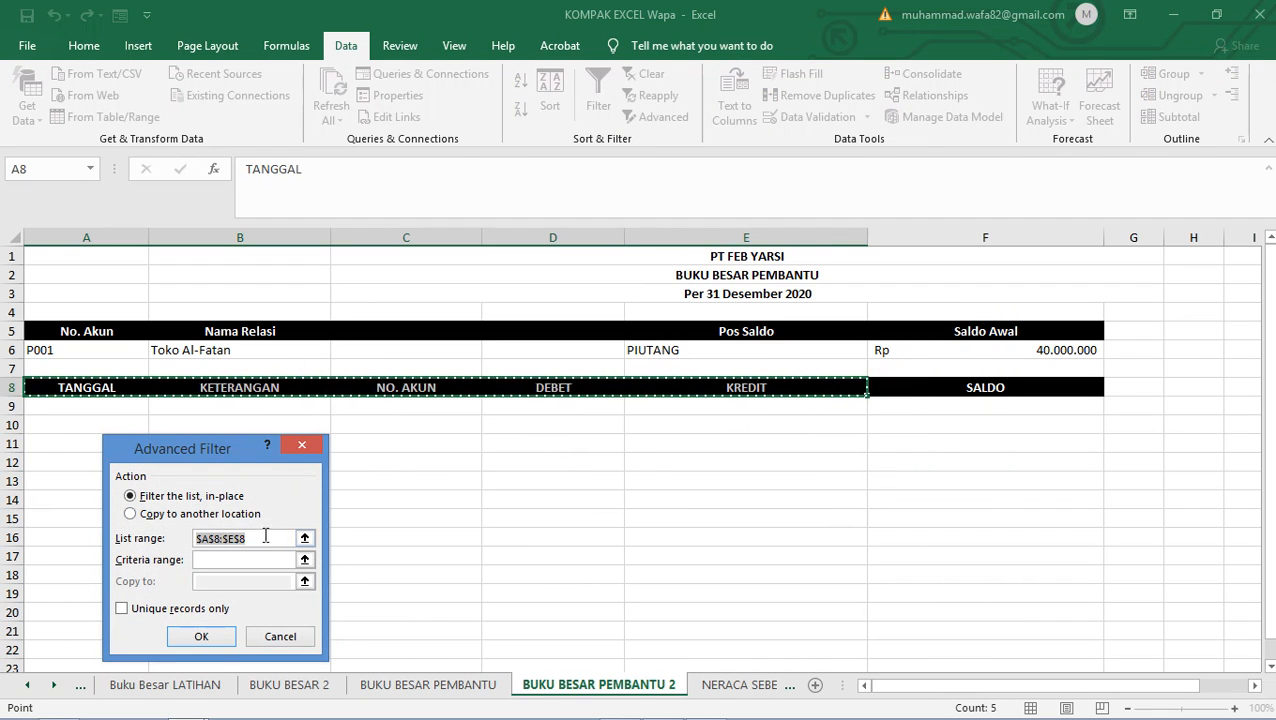
{"action": "right_click", "coordinate": [52, 687]}
{"action": "key", "text": "Escape"}
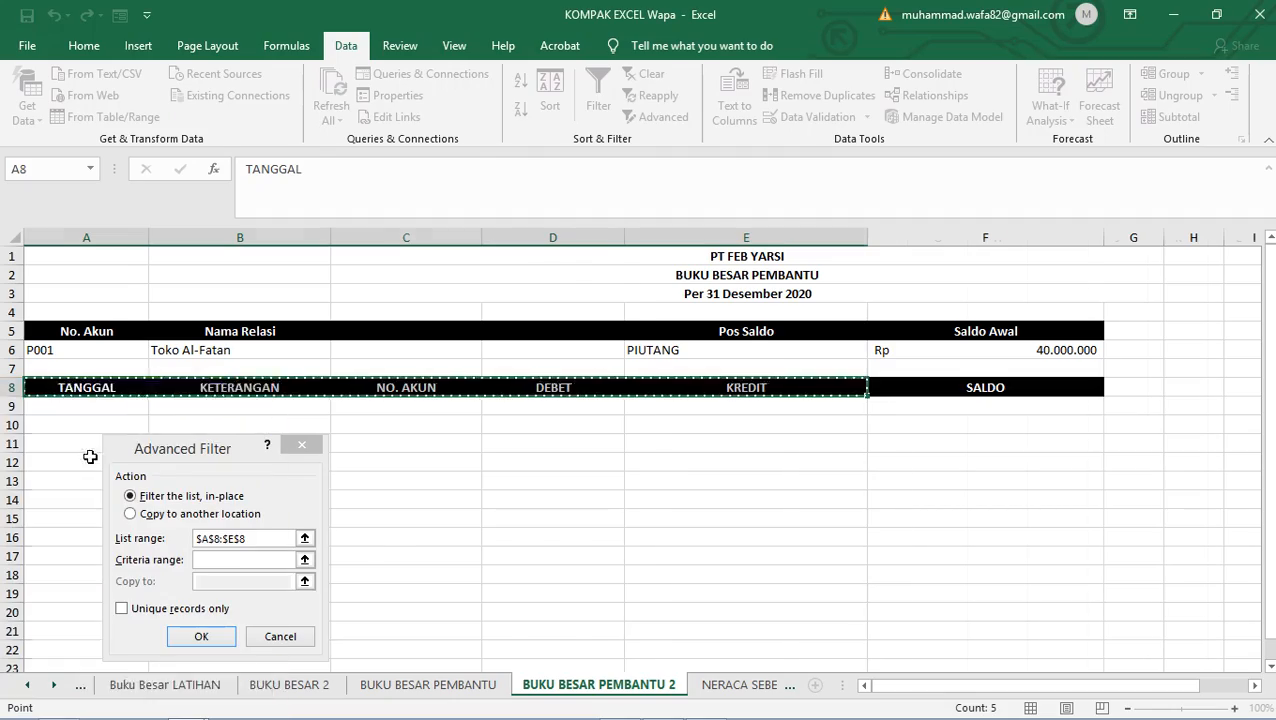
{"action": "left_click_drag", "start_coordinate": [55, 331], "coordinate": [810, 550]}
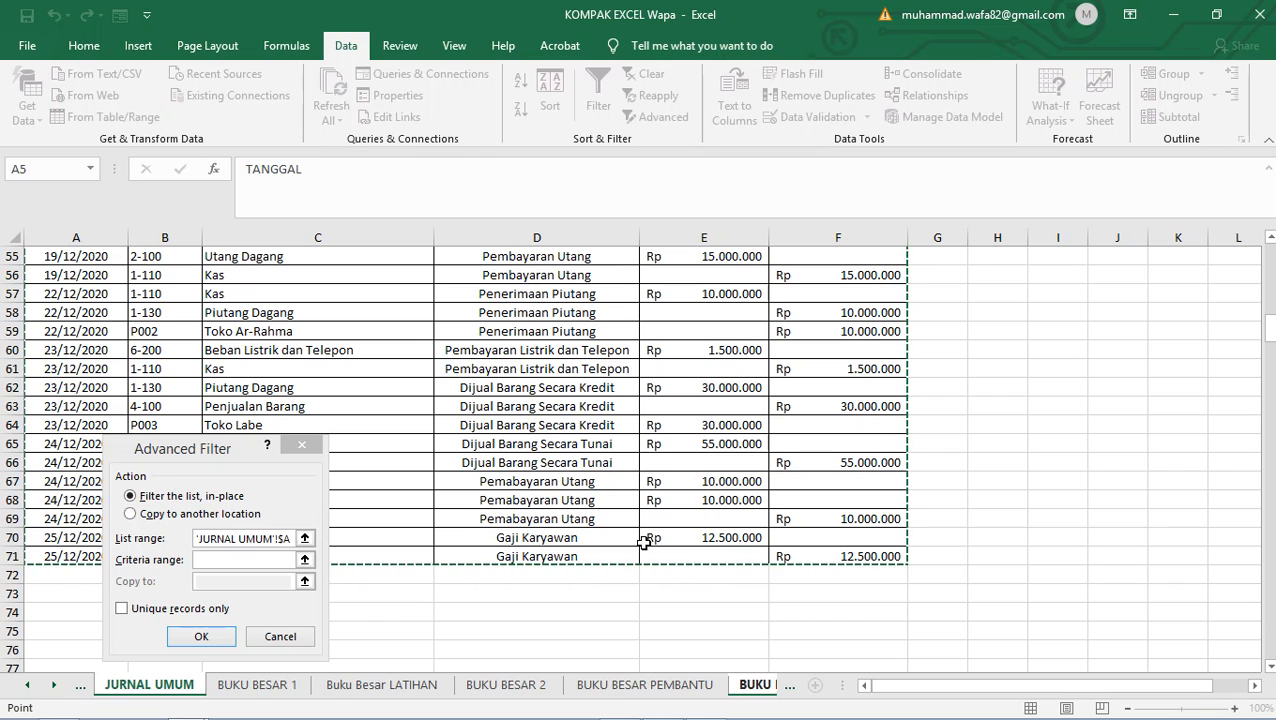
- Set the Advanced Filter's criteria range to A5:A6 on BUKU BESAR PEMBANTU 2, covering the No. Akun header and chosen account
{"action": "left_click", "coordinate": [219, 559]}
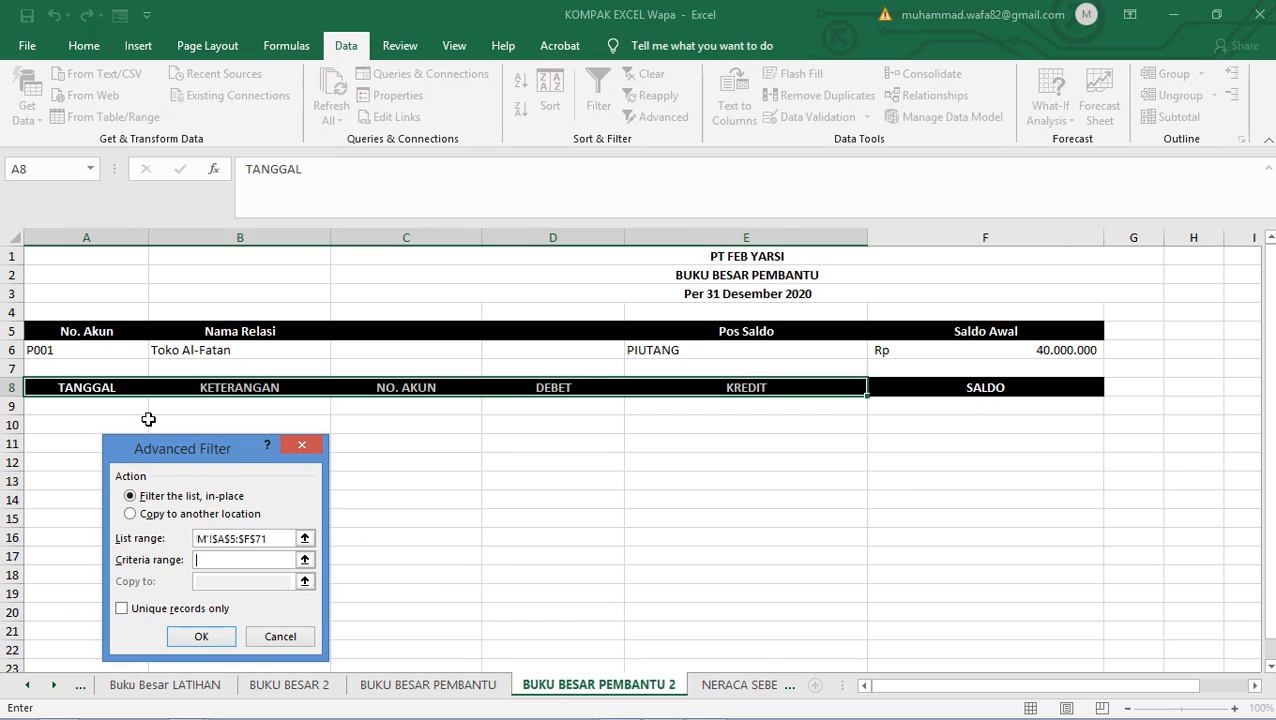
{"action": "left_click", "coordinate": [47, 330]}
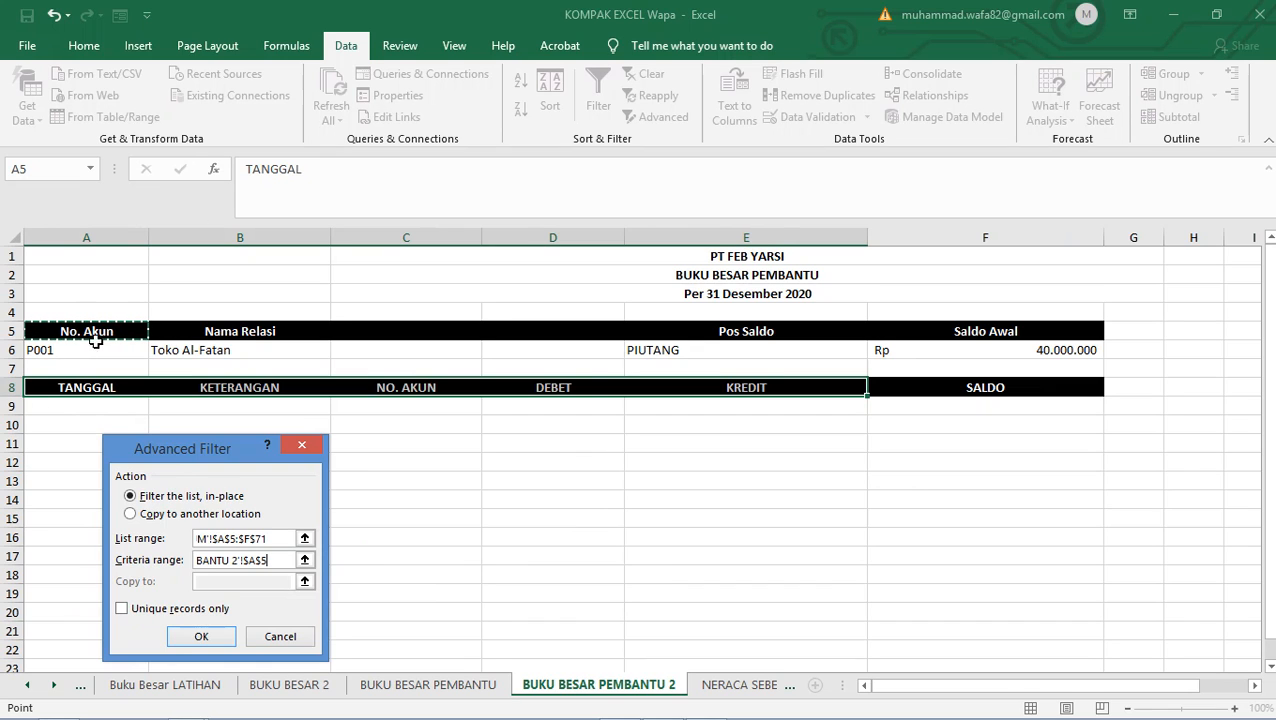
{"action": "mouse_move", "coordinate": [112, 331]}
{"action": "left_mouse_down"}
{"action": "mouse_move", "coordinate": [130, 355]}
{"action": "mouse_move", "coordinate": [110, 352]}
{"action": "left_mouse_up"}
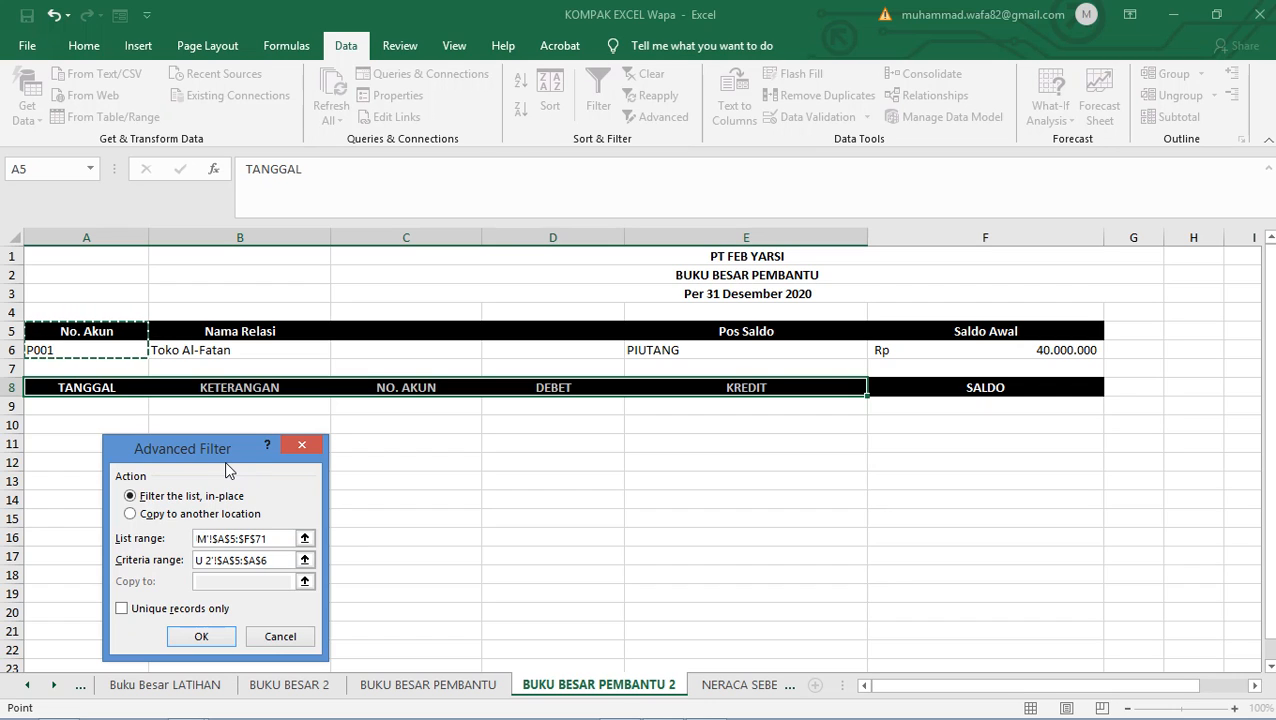
- Have the Advanced Filter copy to another location, with the headers A8:E8 as destination, and run it
{"action": "left_click", "coordinate": [267, 578]}
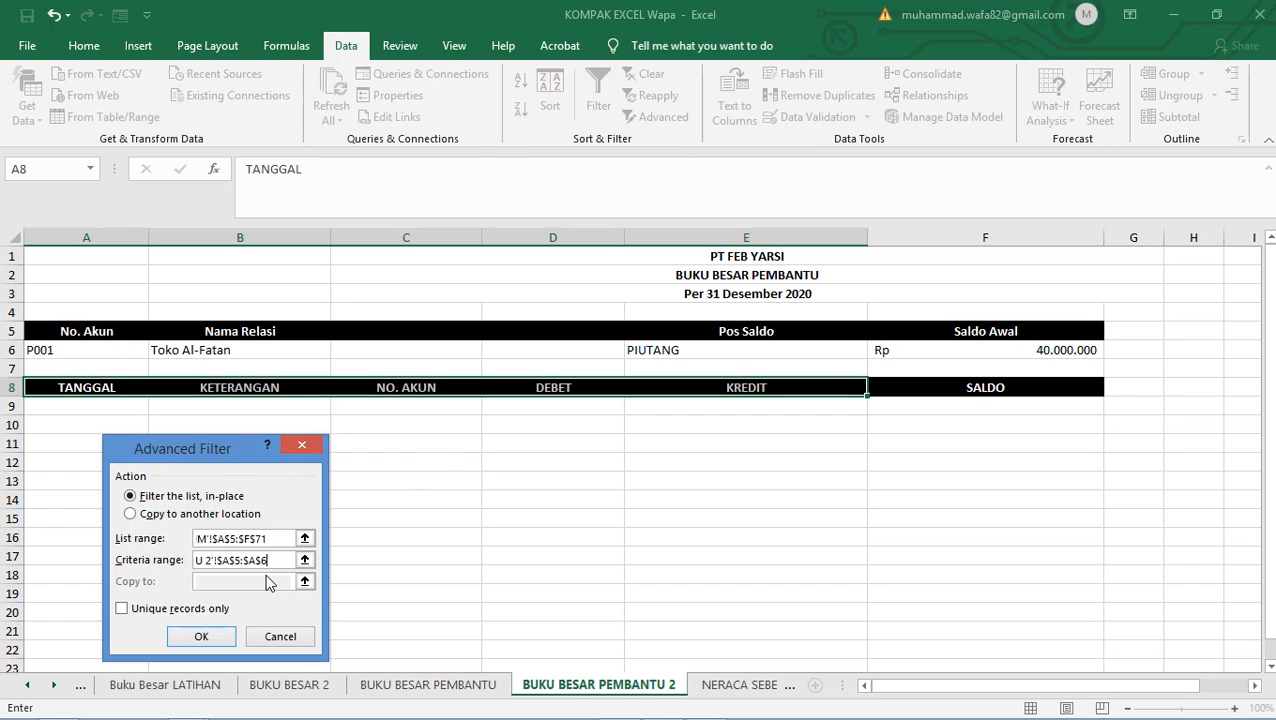
{"action": "left_click", "coordinate": [150, 514]}
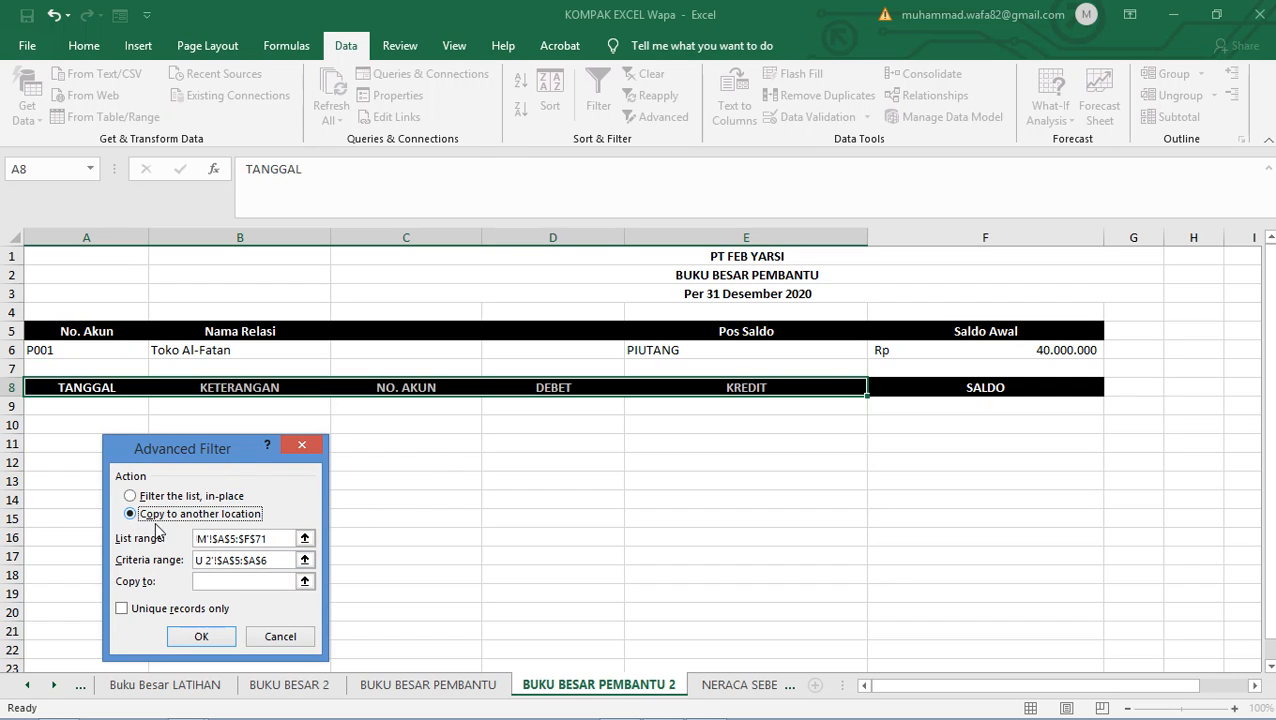
{"action": "left_click", "coordinate": [255, 580]}
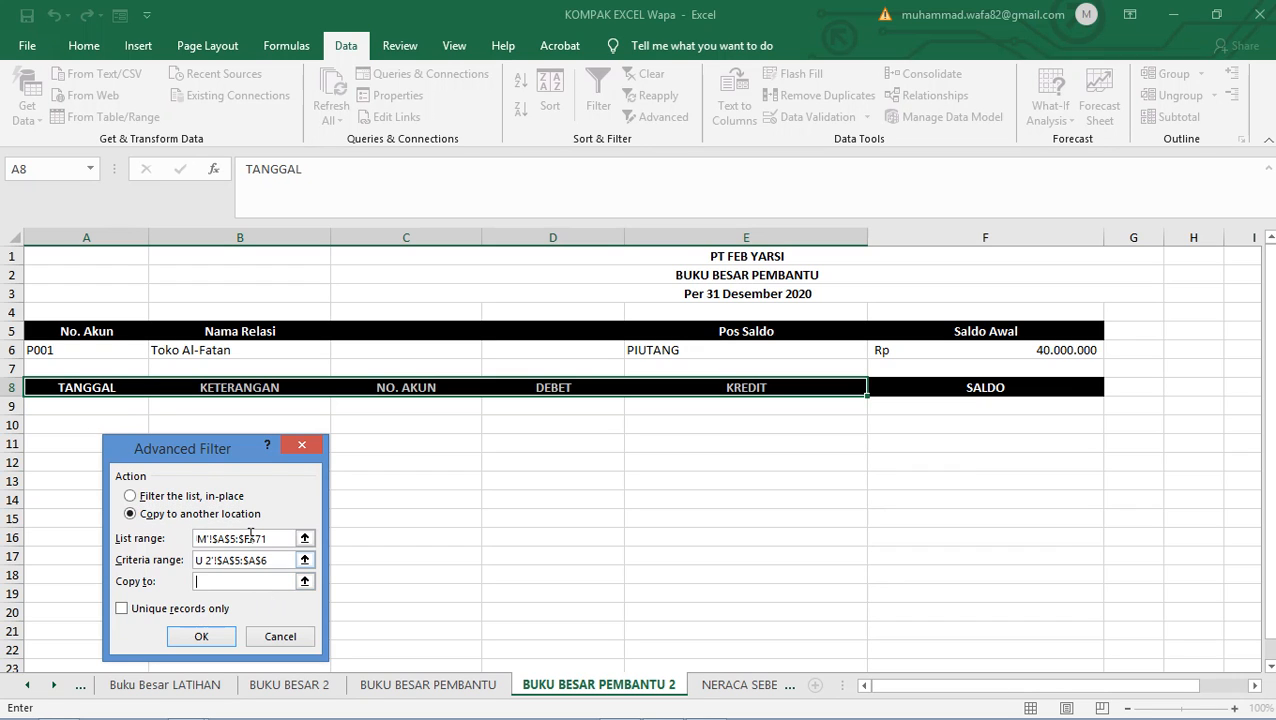
{"action": "left_click_drag", "start_coordinate": [120, 387], "coordinate": [746, 387]}
{"action": "left_click", "coordinate": [198, 634]}
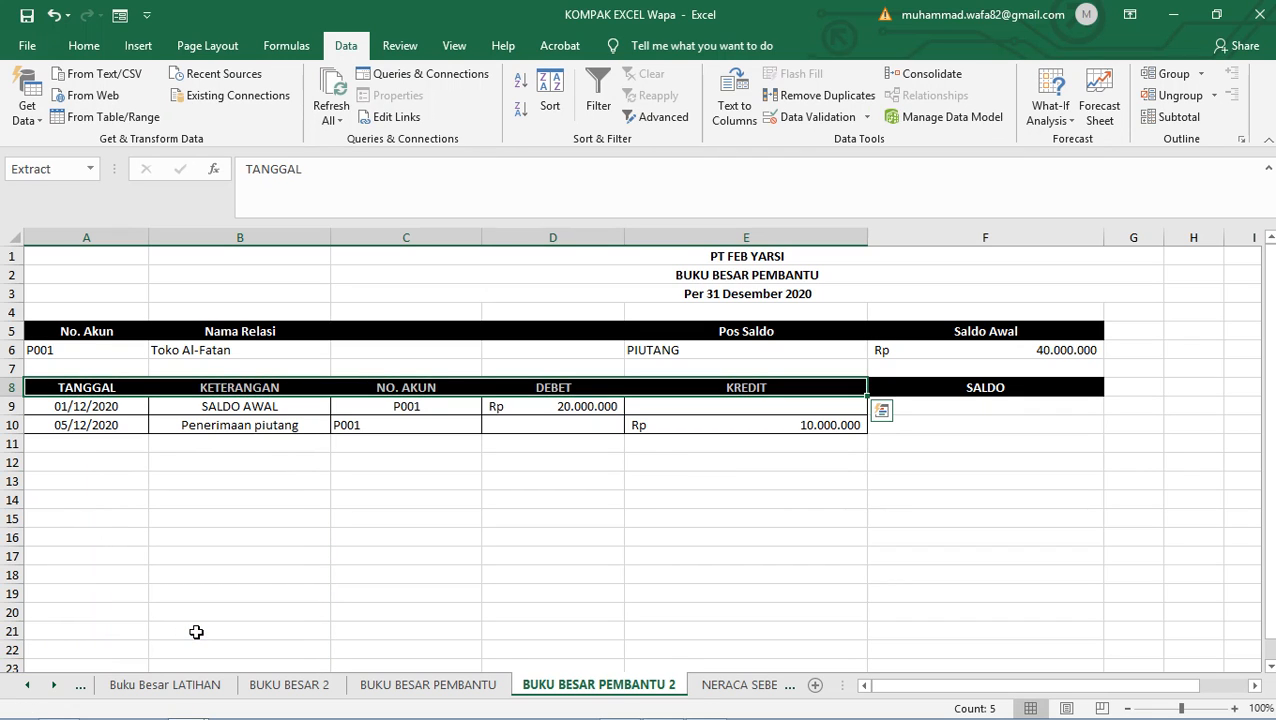
- Enter the formula =D9 in F9 for the first transaction's SALDO
{"action": "left_click", "coordinate": [971, 410]}
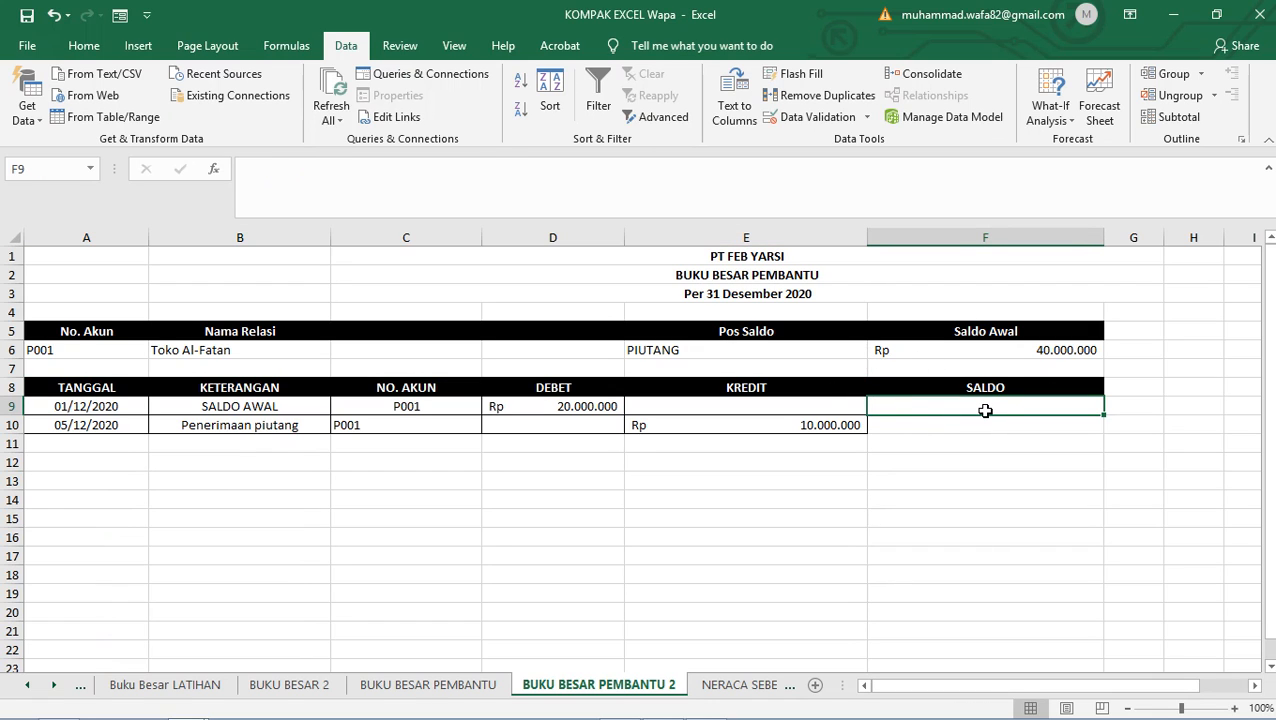
{"action": "type", "text": "="}
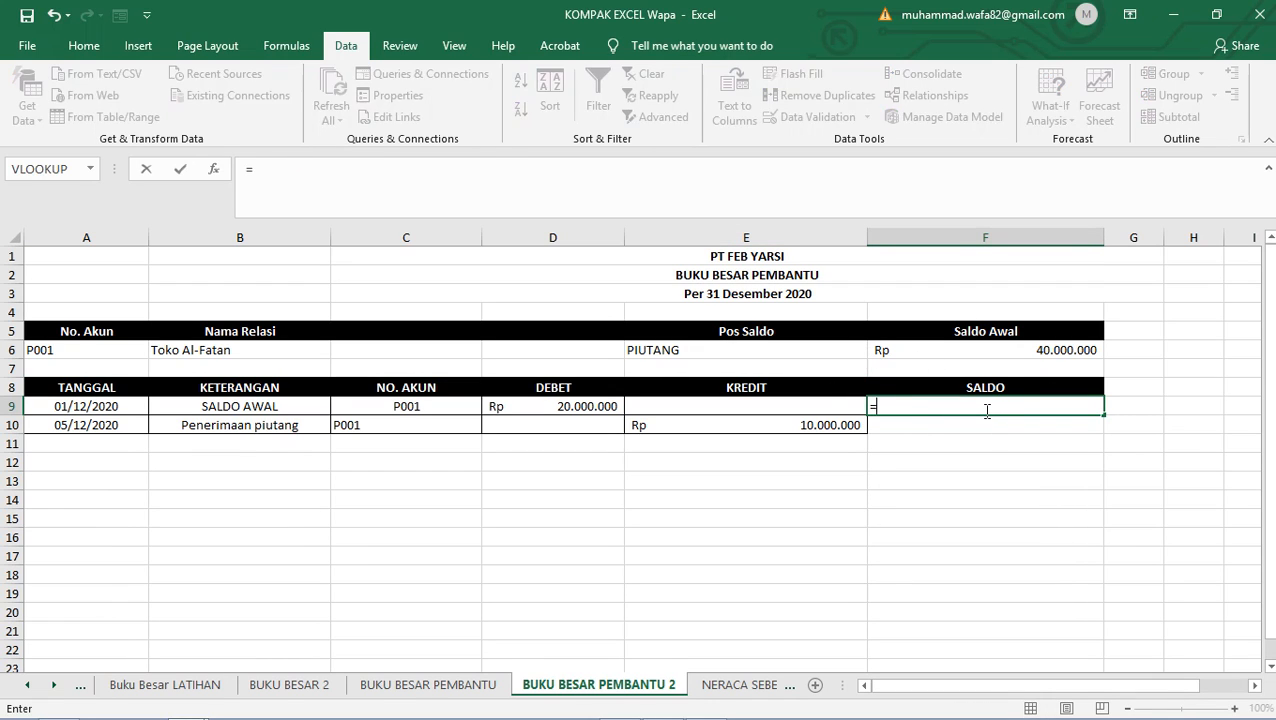
{"action": "left_click", "coordinate": [544, 406]}
{"action": "key", "text": "Return"}
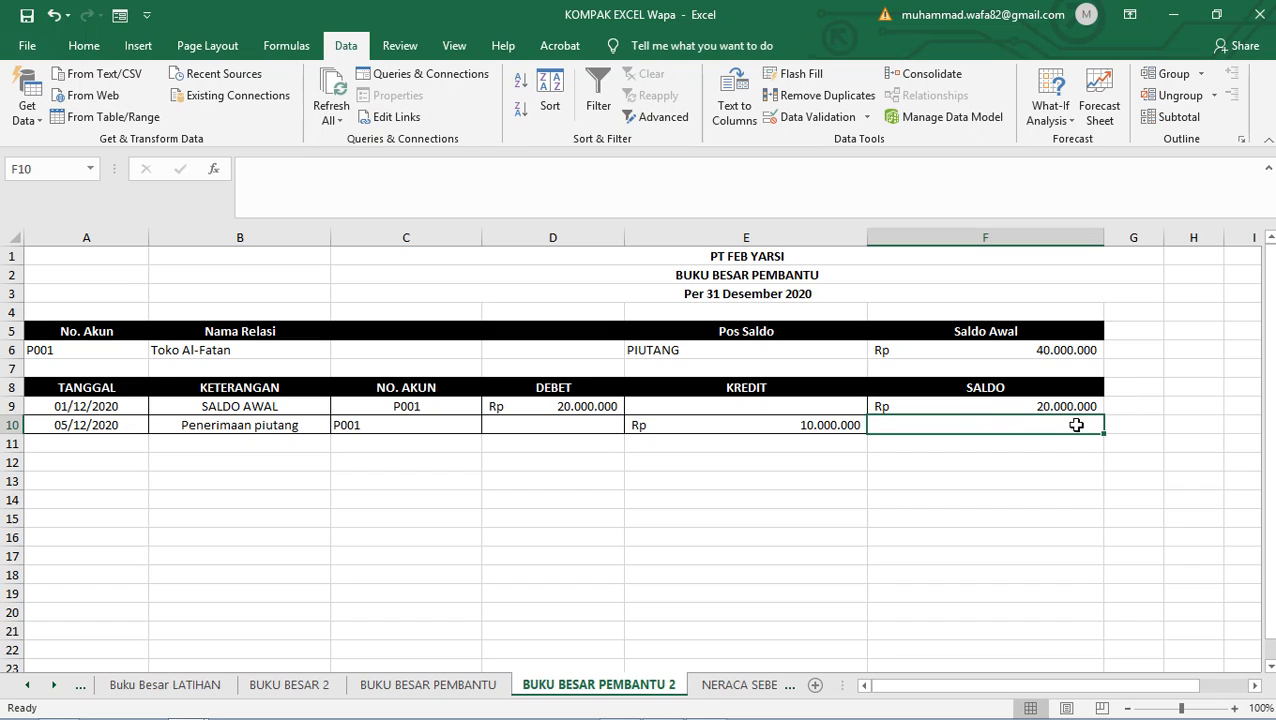
- Enter the formula =F9=D10-E10 in F10 for the second transaction's SALDO
{"action": "type", "text": "="}
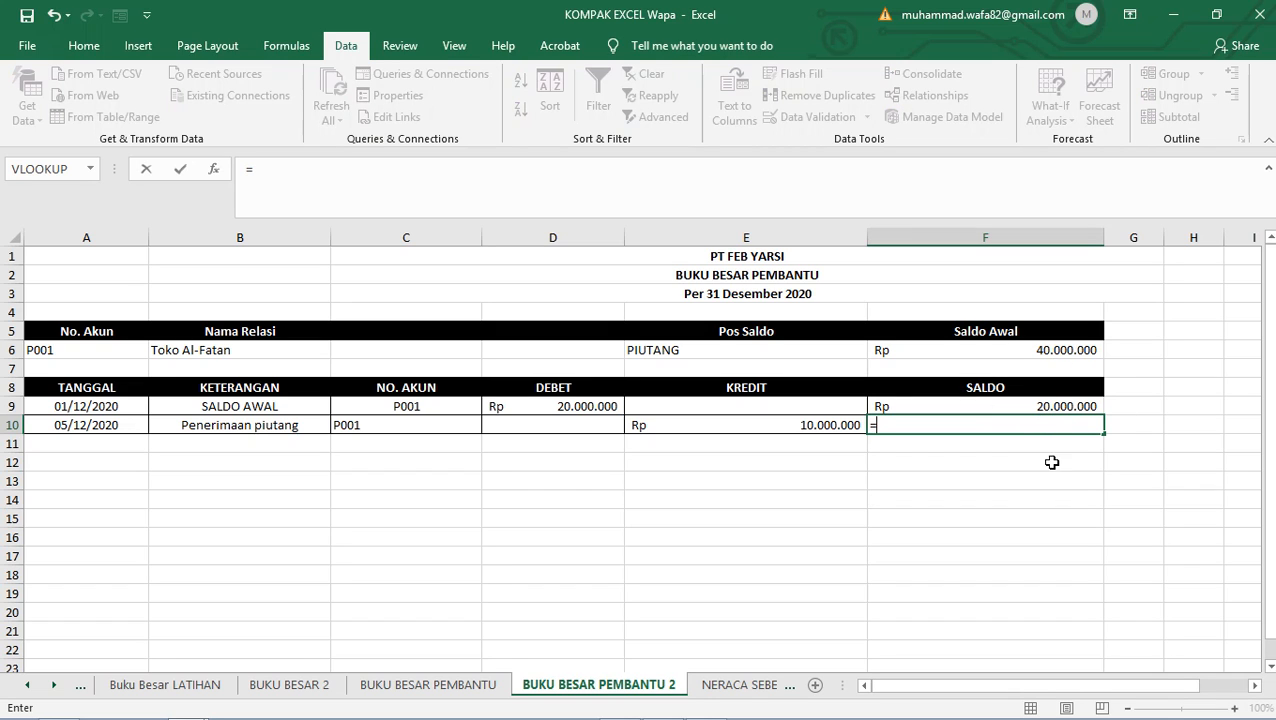
{"action": "left_click", "coordinate": [1056, 407]}
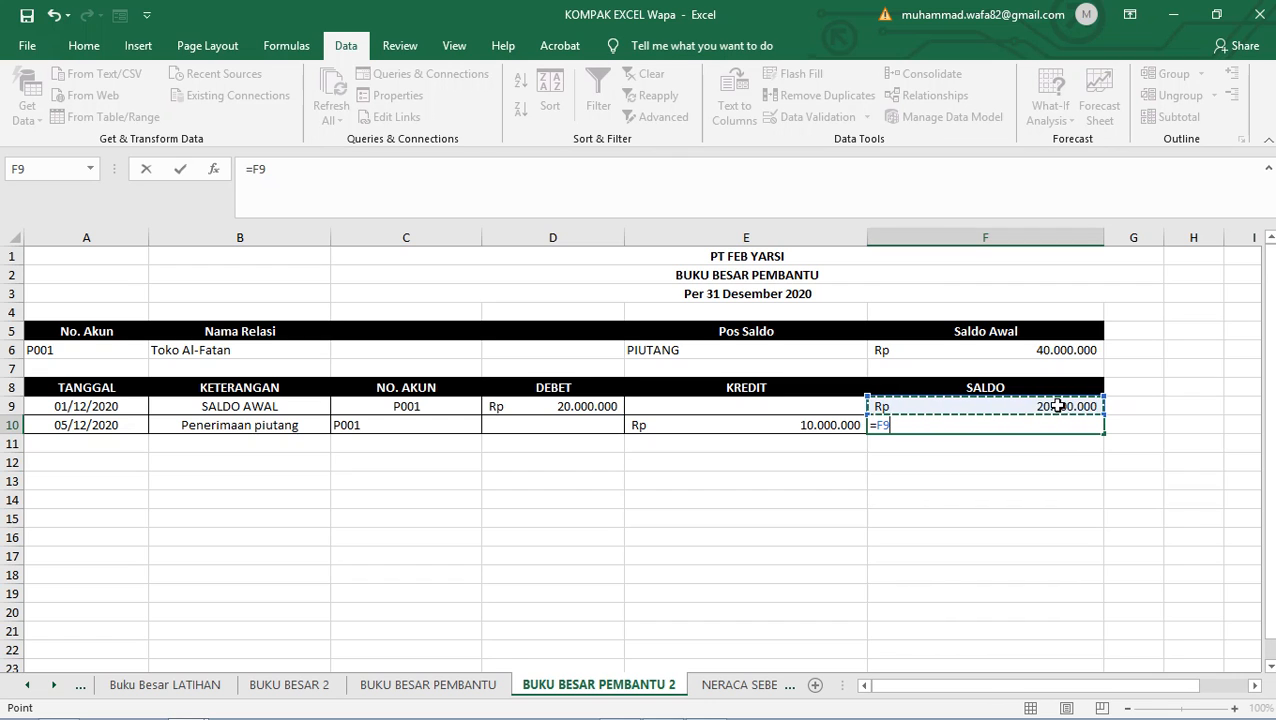
{"action": "type", "text": "="}
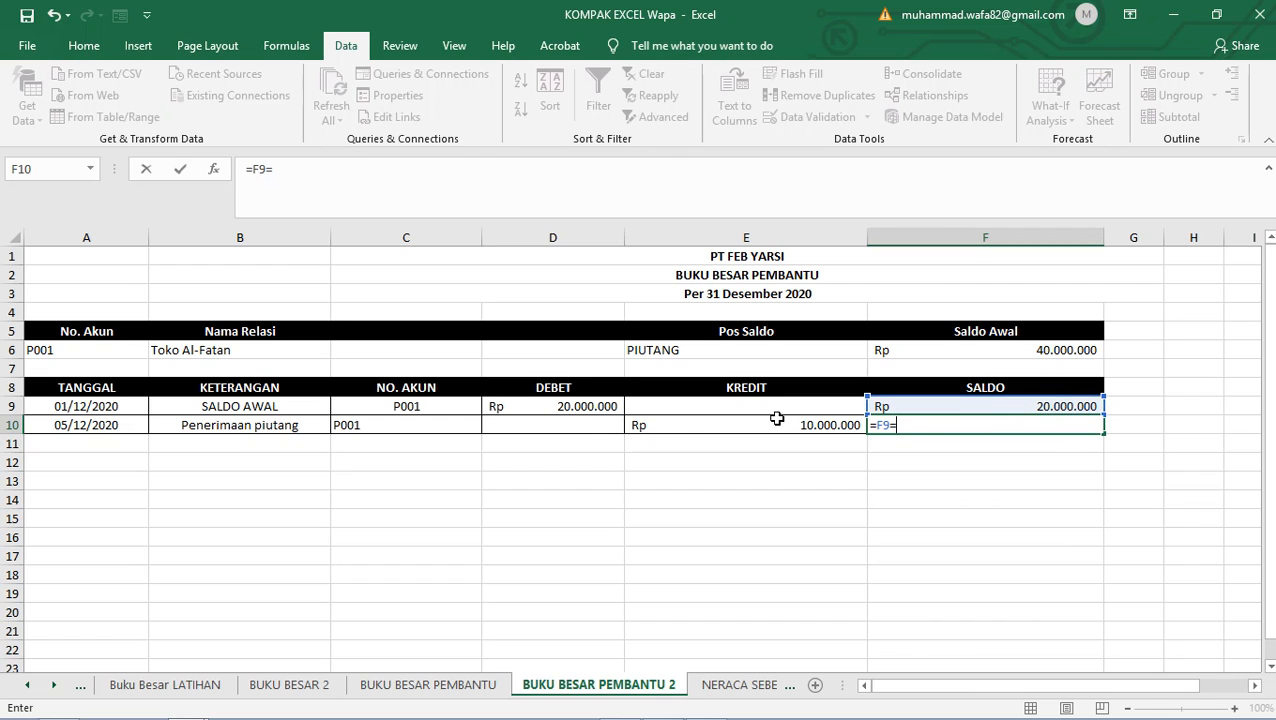
{"action": "left_click", "coordinate": [573, 429]}
{"action": "type", "text": "-"}
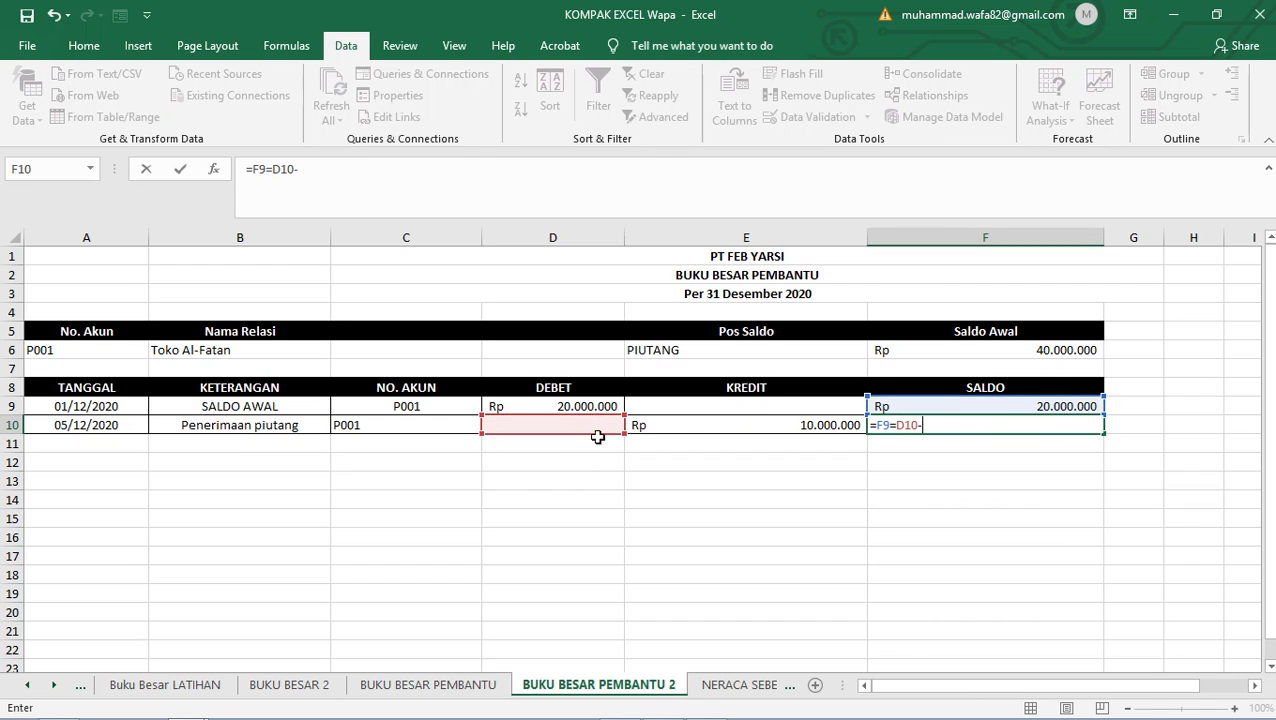
{"action": "left_click", "coordinate": [732, 424]}
{"action": "key", "text": "Return"}
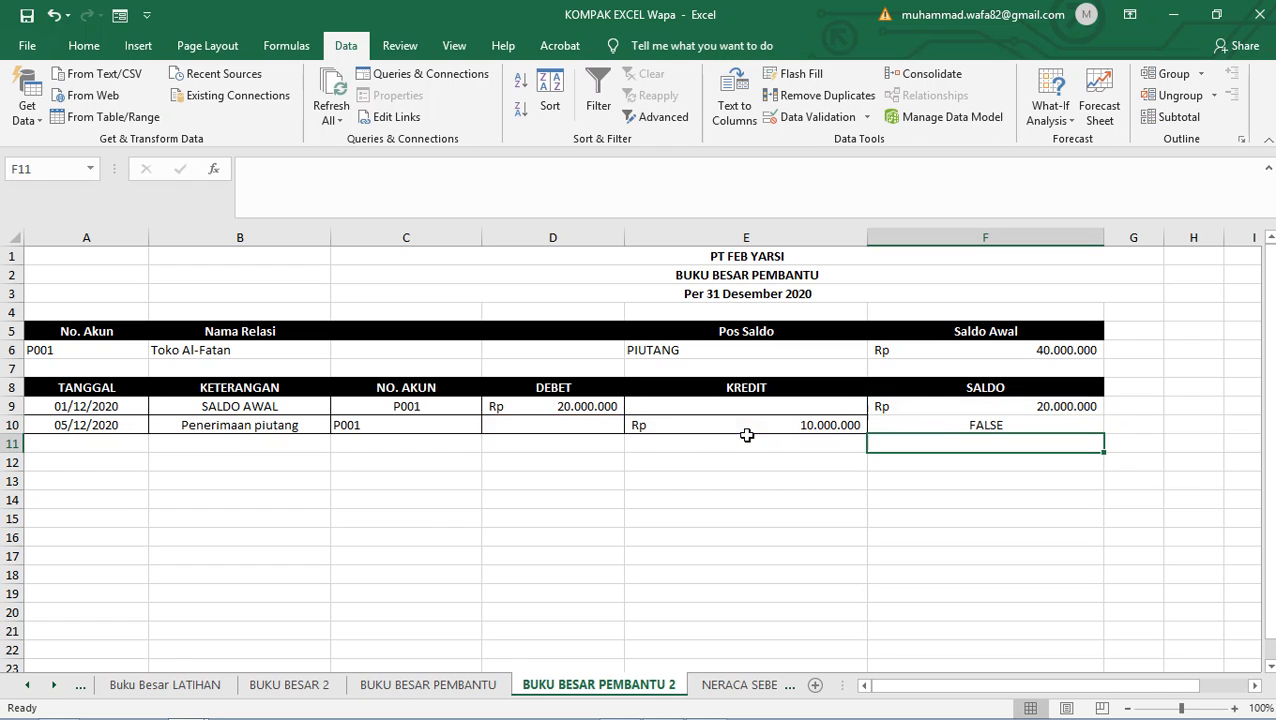
- Try to calculate the 05/12/2020 balance in F10 with the formula =F9=D10-E10
{"action": "left_click", "coordinate": [943, 425]}
{"action": "key", "text": "BackSpace"}
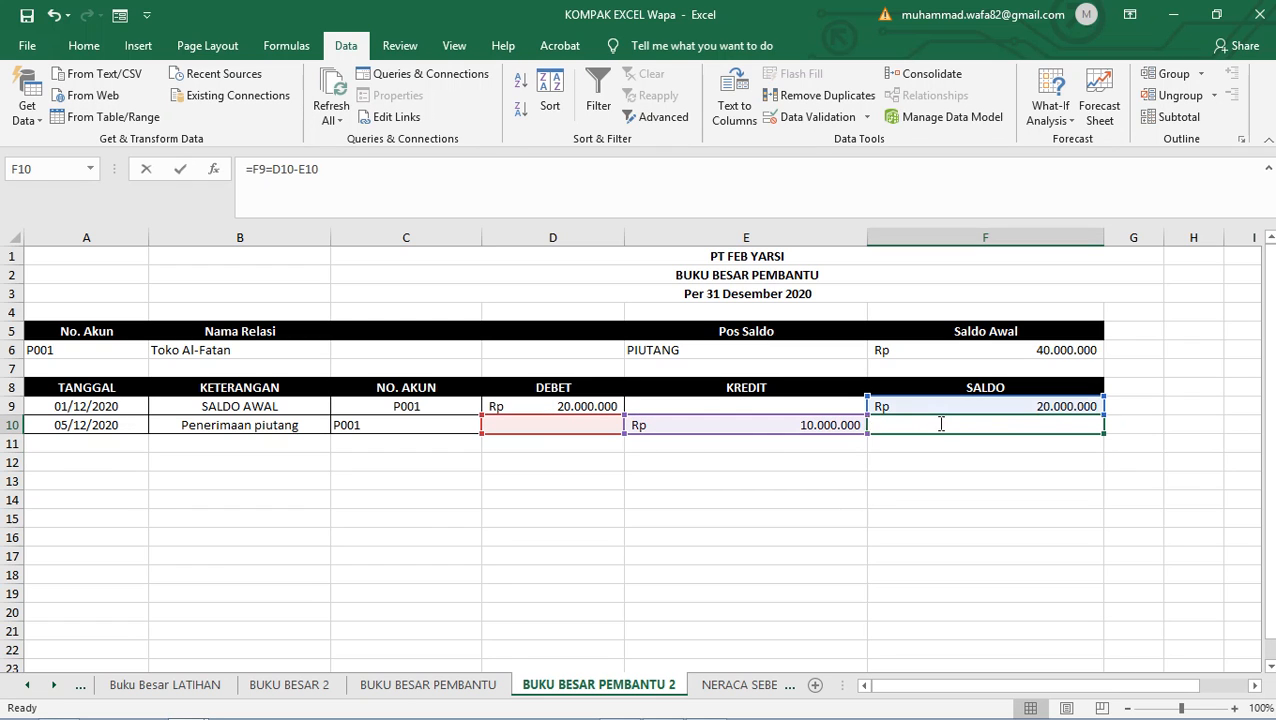
{"action": "type", "text": "="}
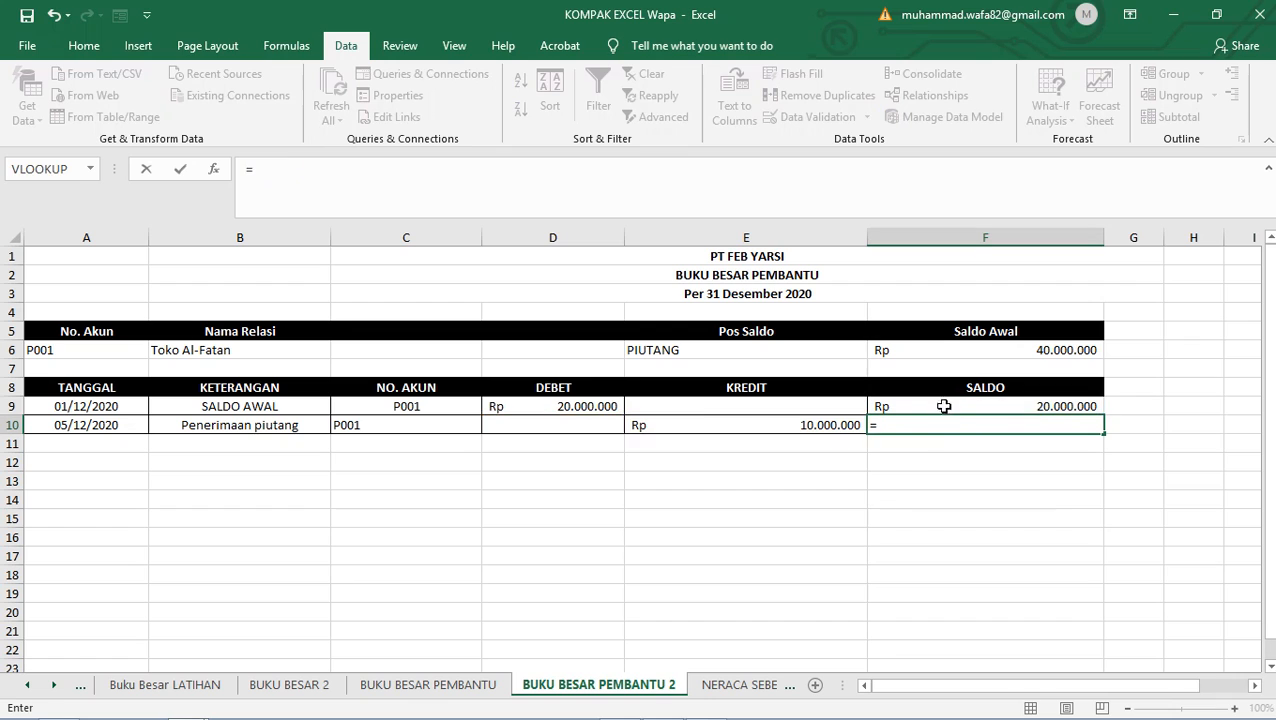
{"action": "left_click", "coordinate": [945, 404]}
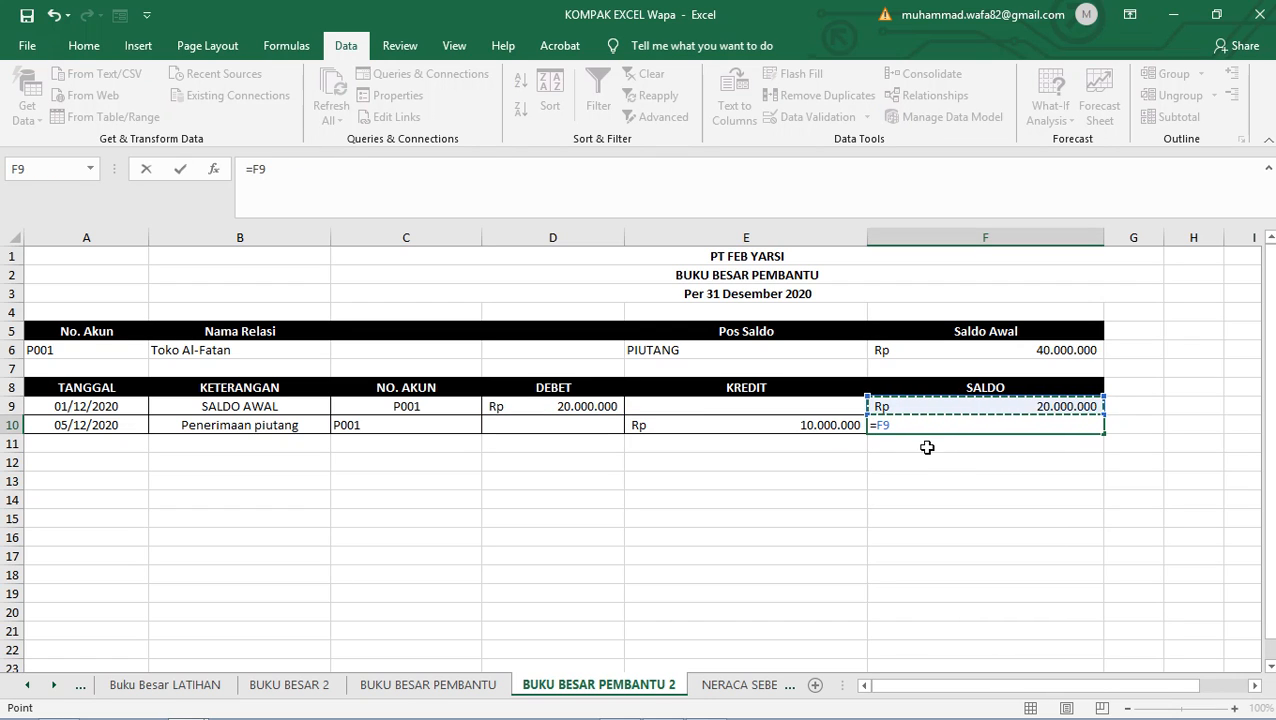
{"action": "type", "text": "="}
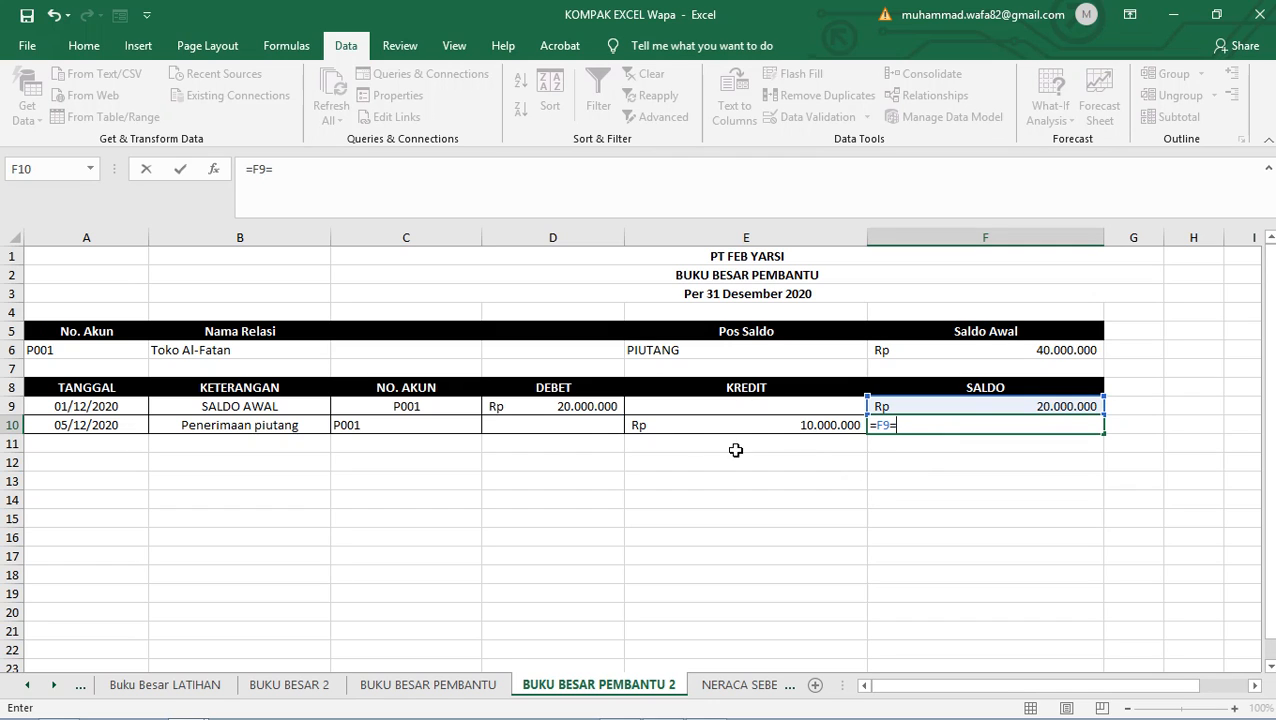
{"action": "left_click", "coordinate": [577, 430]}
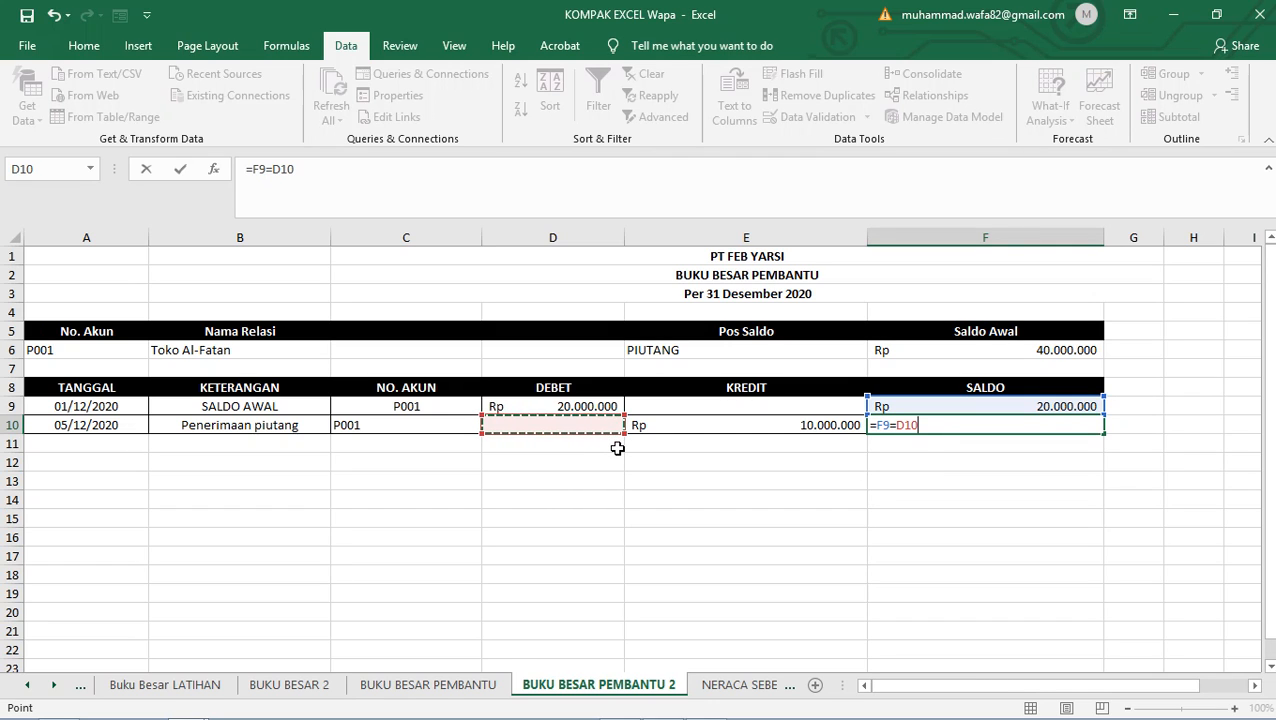
{"action": "type", "text": "-"}
{"action": "left_click", "coordinate": [726, 425]}
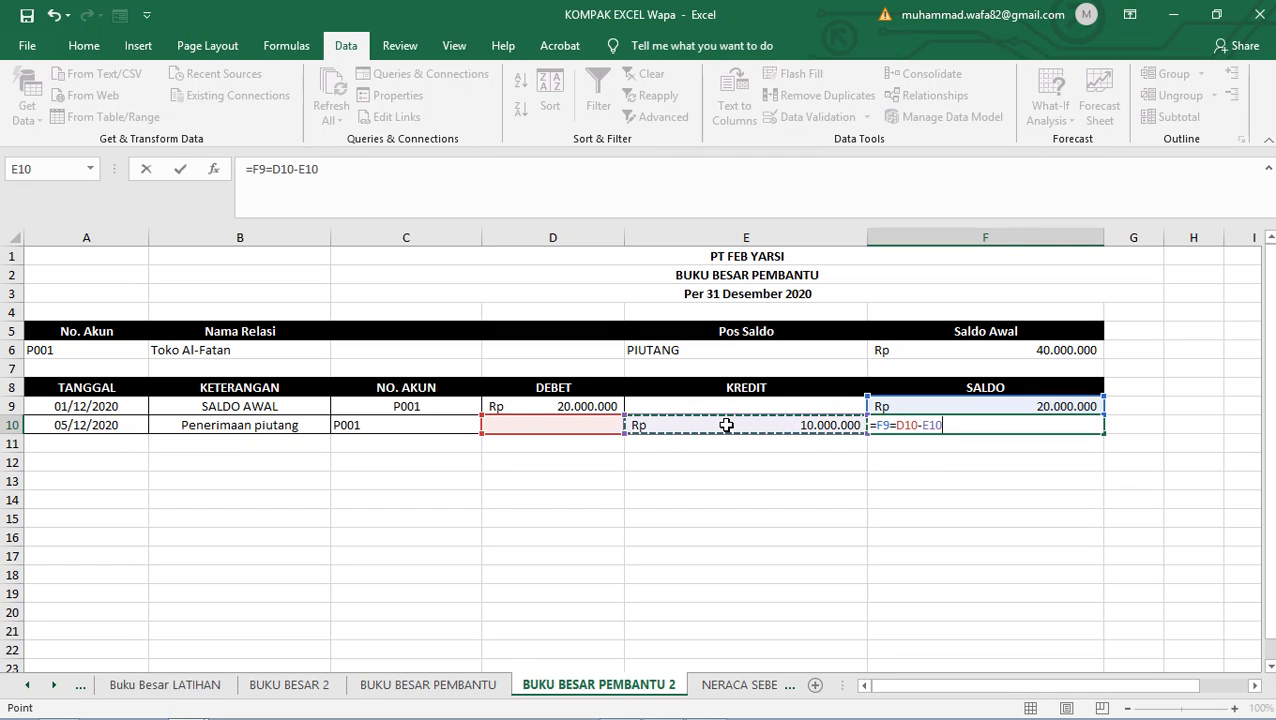
{"action": "key", "text": "Return"}
- Clear the formula from the SALDO cell F10
{"action": "left_click", "coordinate": [958, 425]}
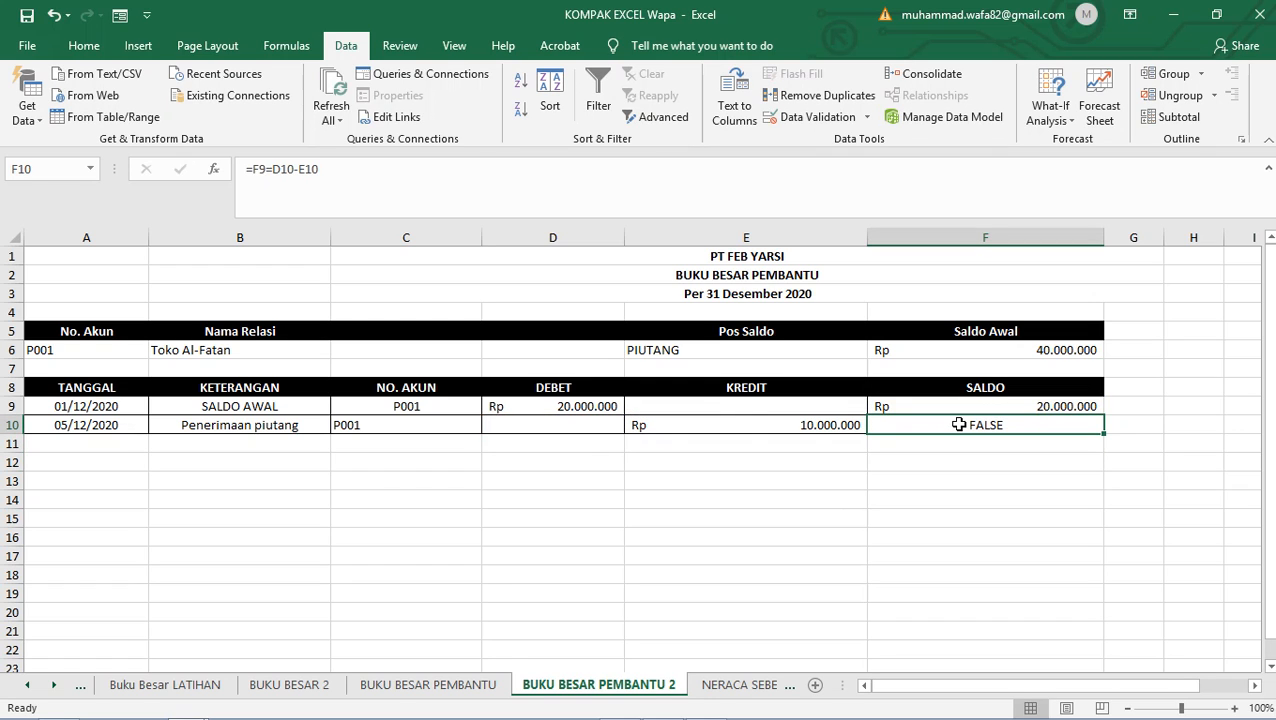
{"action": "key", "text": "BackSpace"}
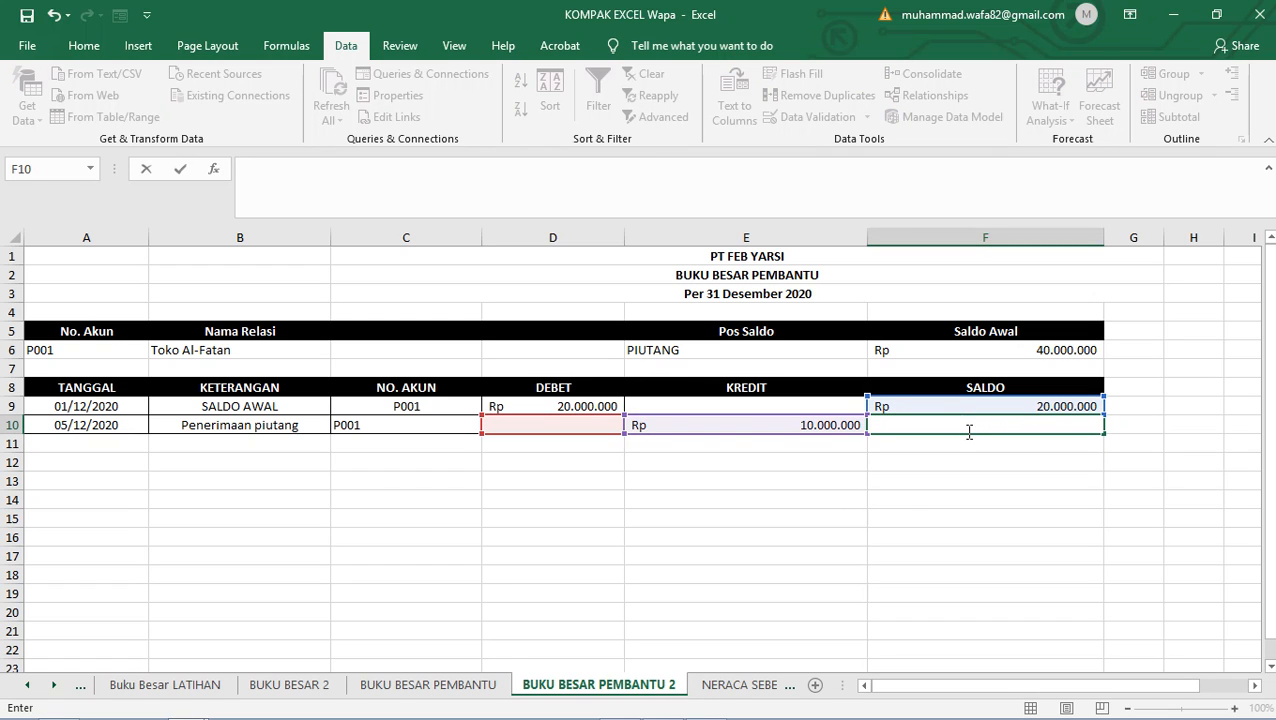
{"action": "type", "text": "="}
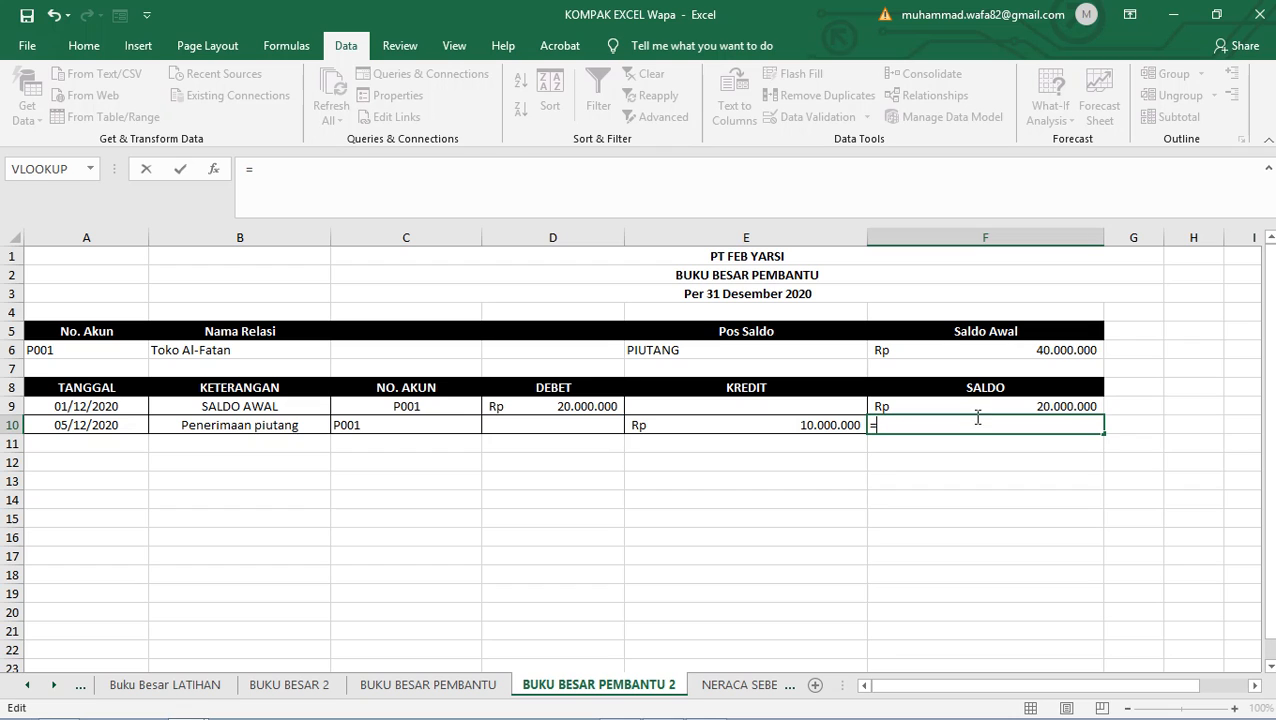
{"action": "left_click", "coordinate": [939, 463]}
{"action": "key", "text": "BackSpace"}
{"action": "key", "text": "BackSpace"}
{"action": "key", "text": "BackSpace"}
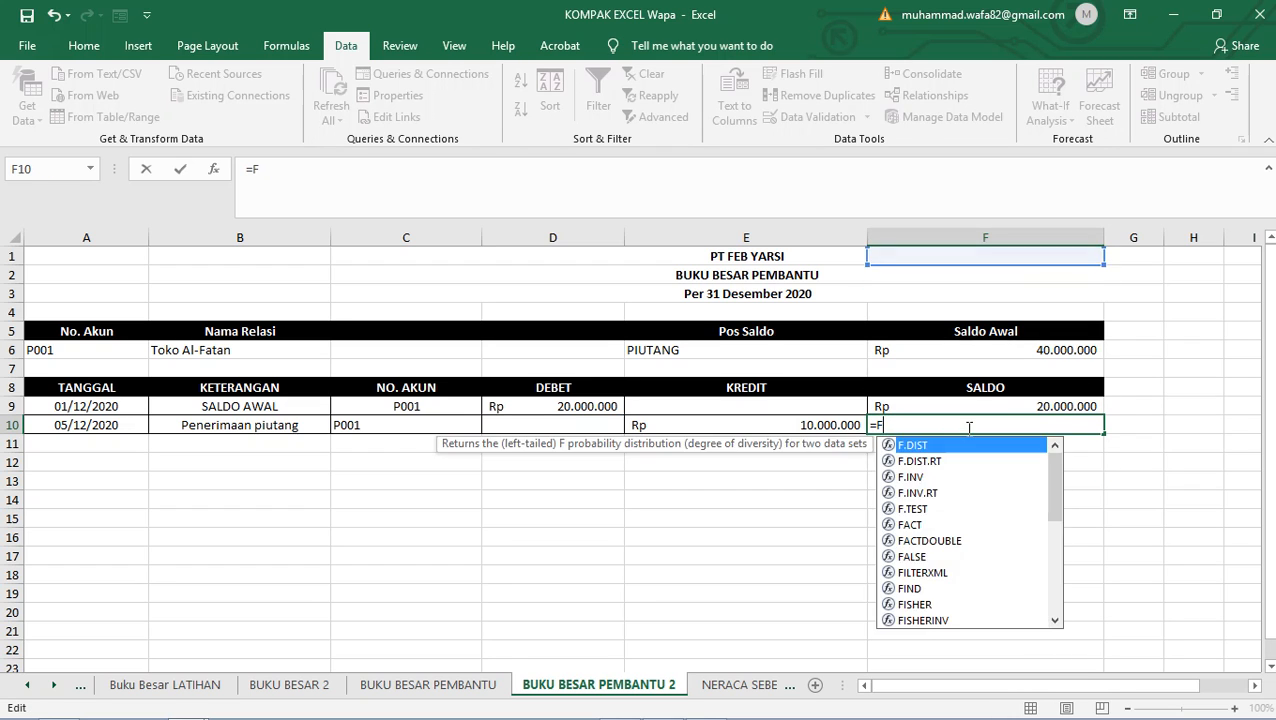
{"action": "key", "text": "Escape"}
- Fill the SALDO formula from F9 down to F10, and clear both cells
{"action": "left_click", "coordinate": [1000, 410]}
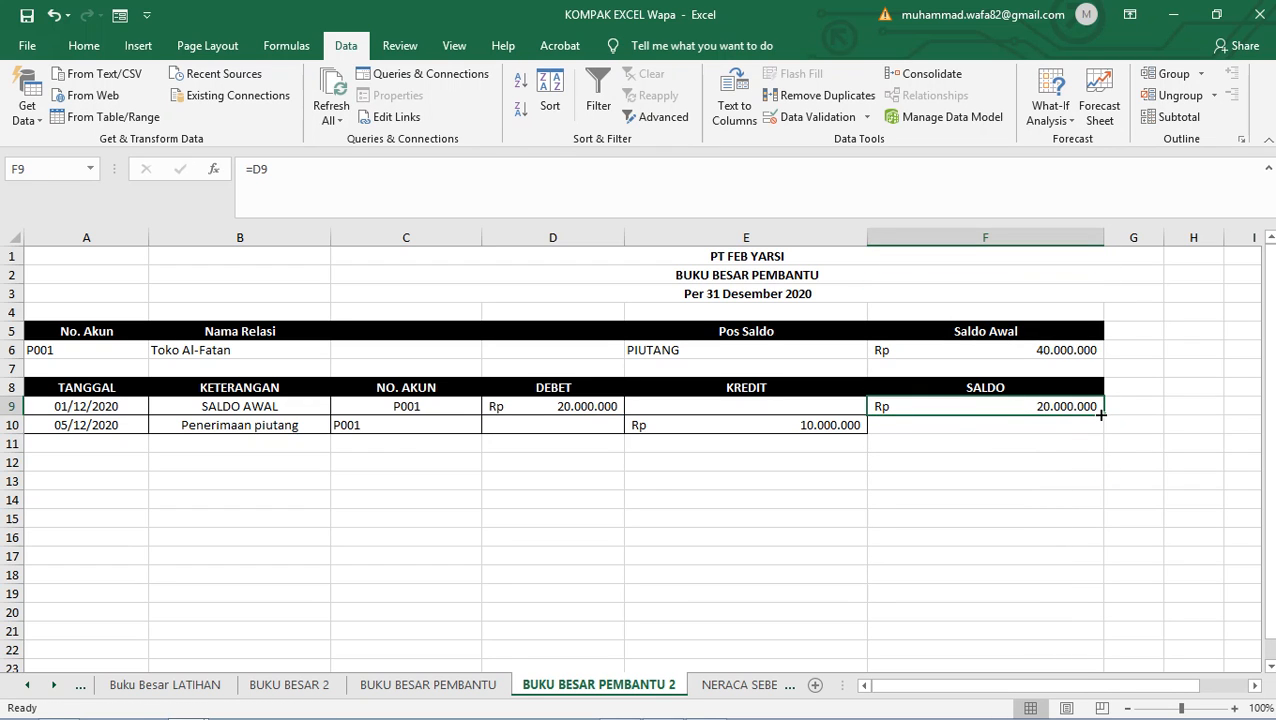
{"action": "left_click_drag", "start_coordinate": [1101, 414], "coordinate": [1103, 434]}
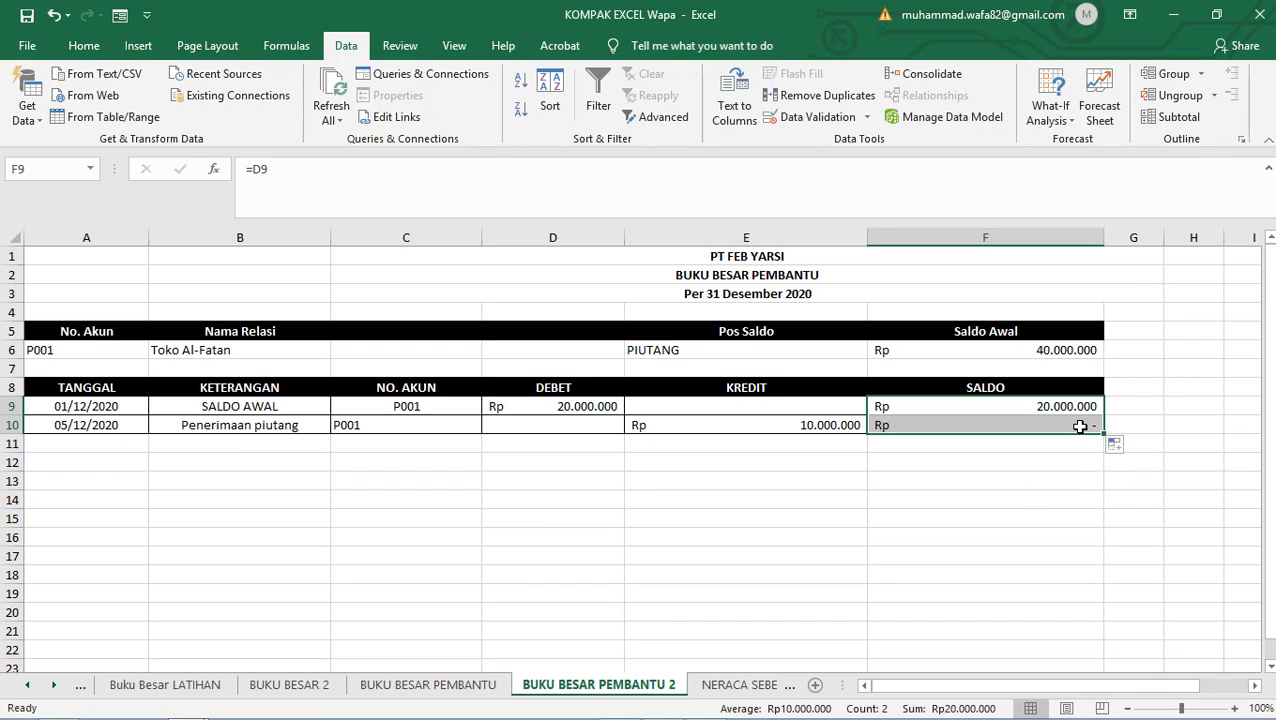
{"action": "key", "text": "F2"}
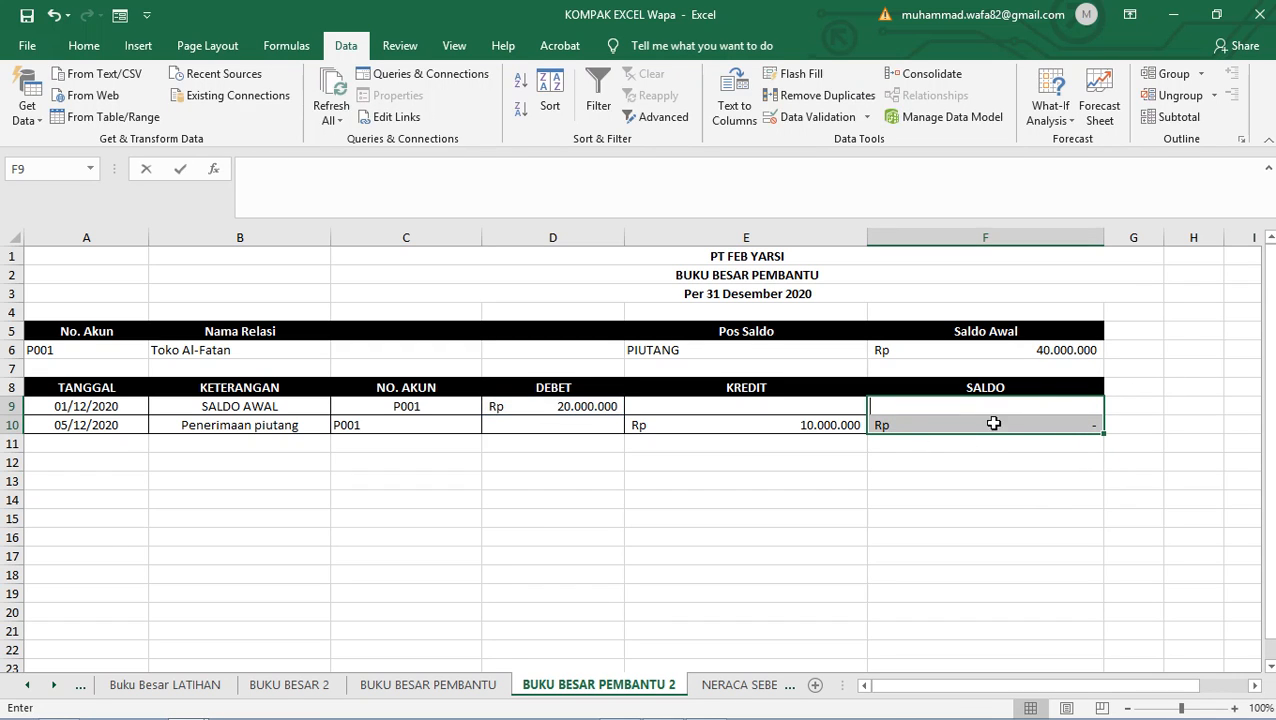
{"action": "left_click", "coordinate": [965, 430]}
{"action": "key", "text": "F2"}
{"action": "key", "text": "Escape"}
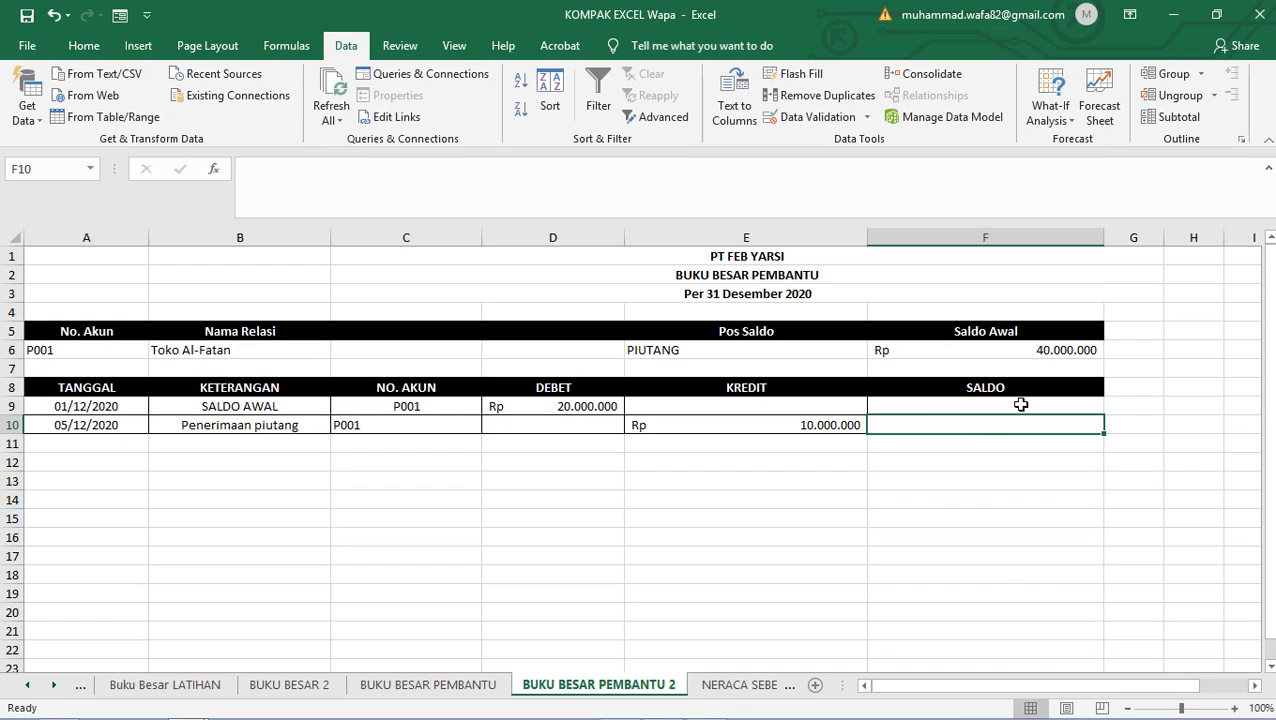
- Set the opening SALDO in F9 to the debit amount with the formula =D9
{"action": "left_click", "coordinate": [1022, 405]}
{"action": "type", "text": "="}
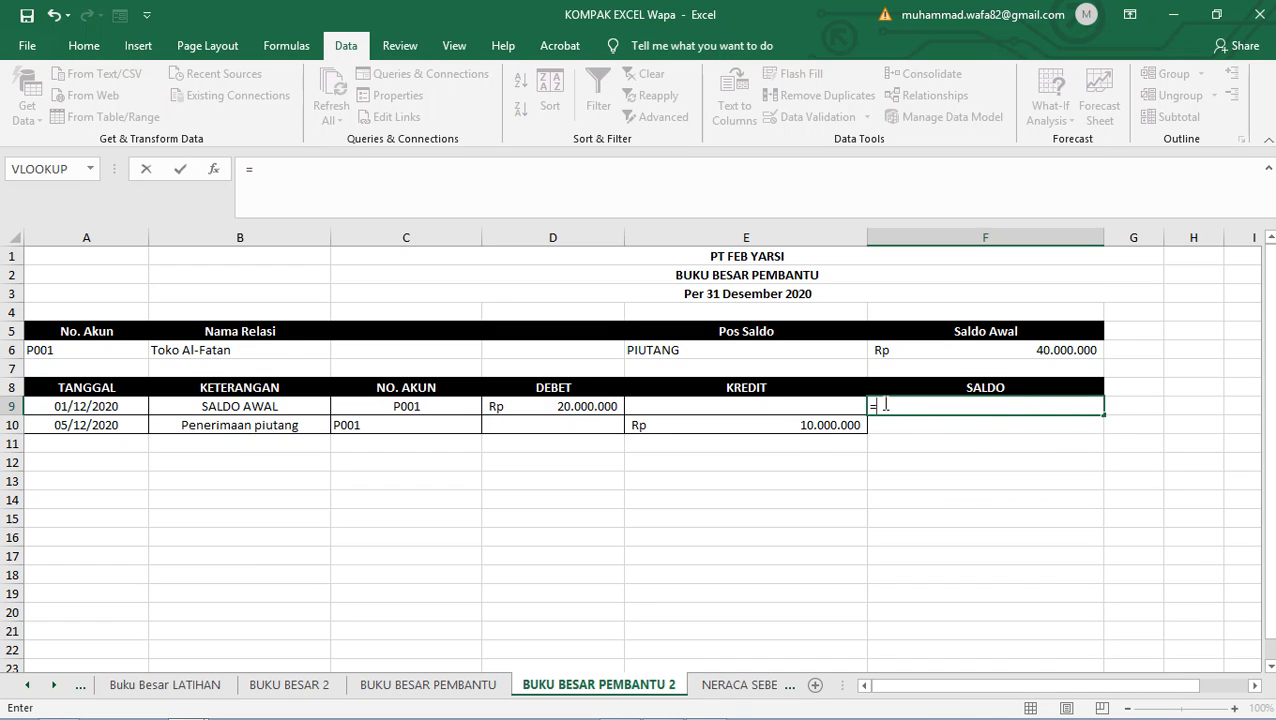
{"action": "left_click", "coordinate": [577, 412]}
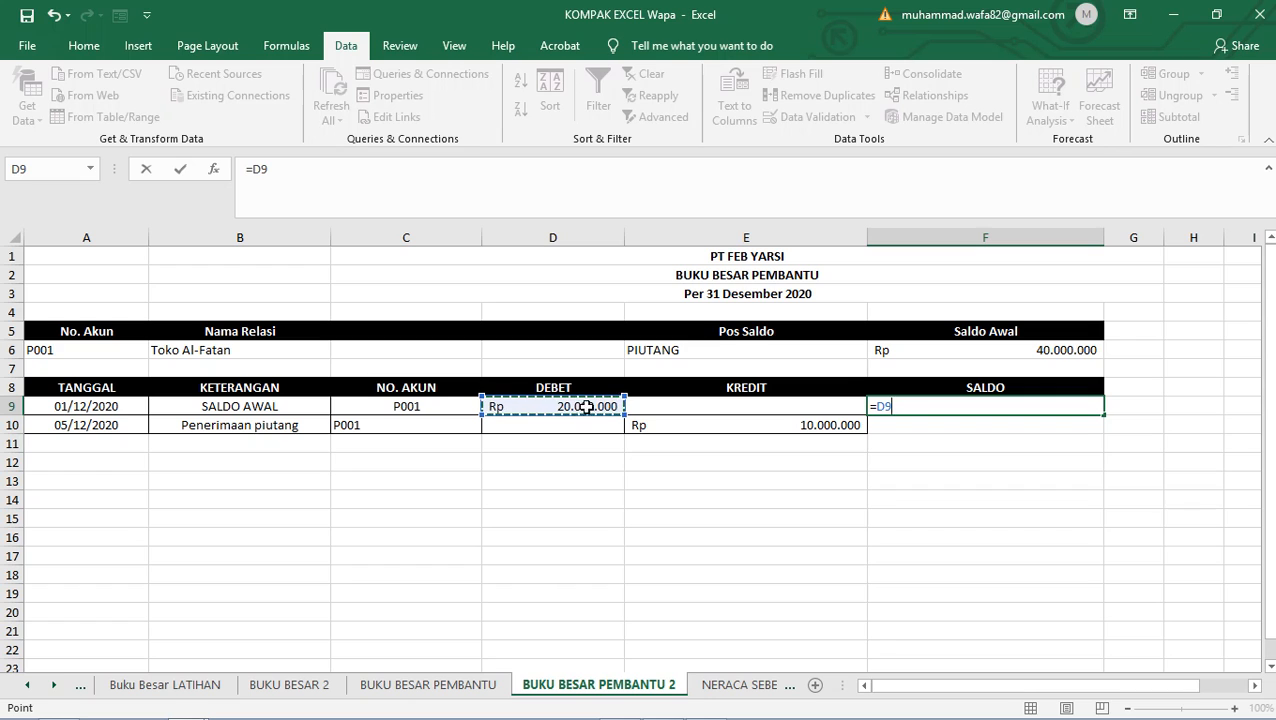
{"action": "key", "text": "Return"}
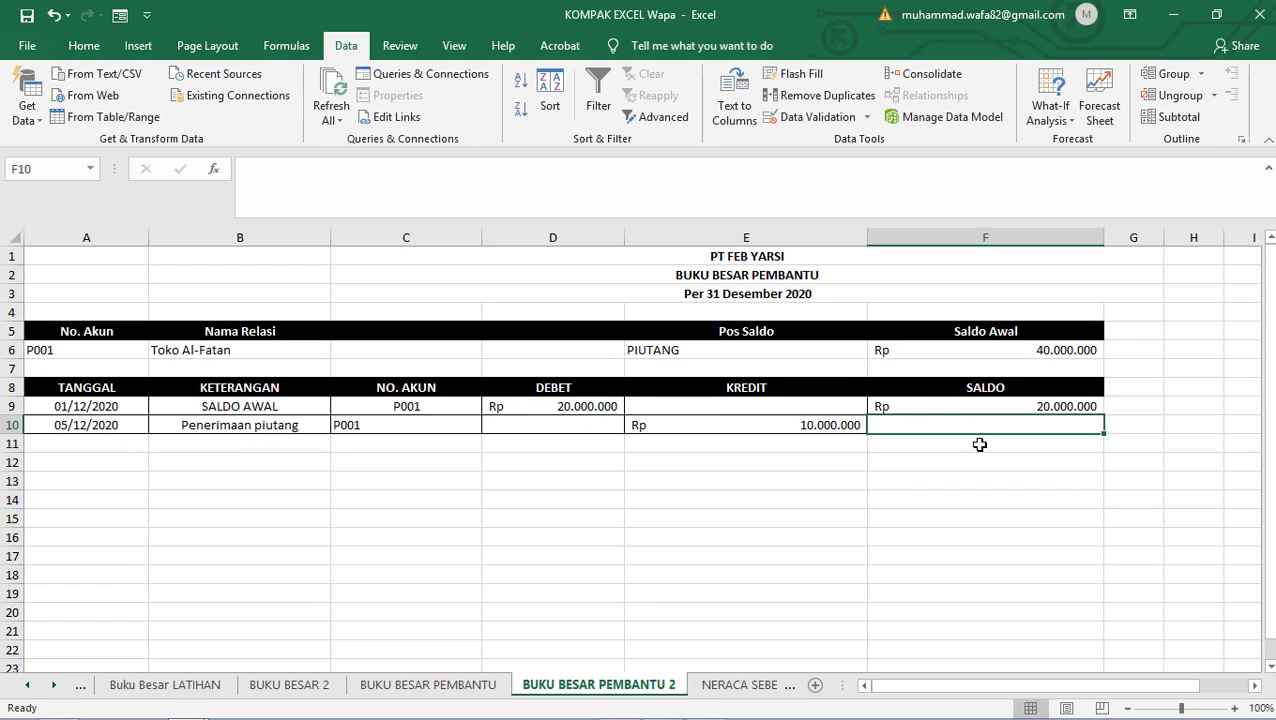
- Calculate the 05/12/2020 SALDO in F10 with the formula =D9-E10
{"action": "type", "text": "="}
{"action": "left_click", "coordinate": [595, 405]}
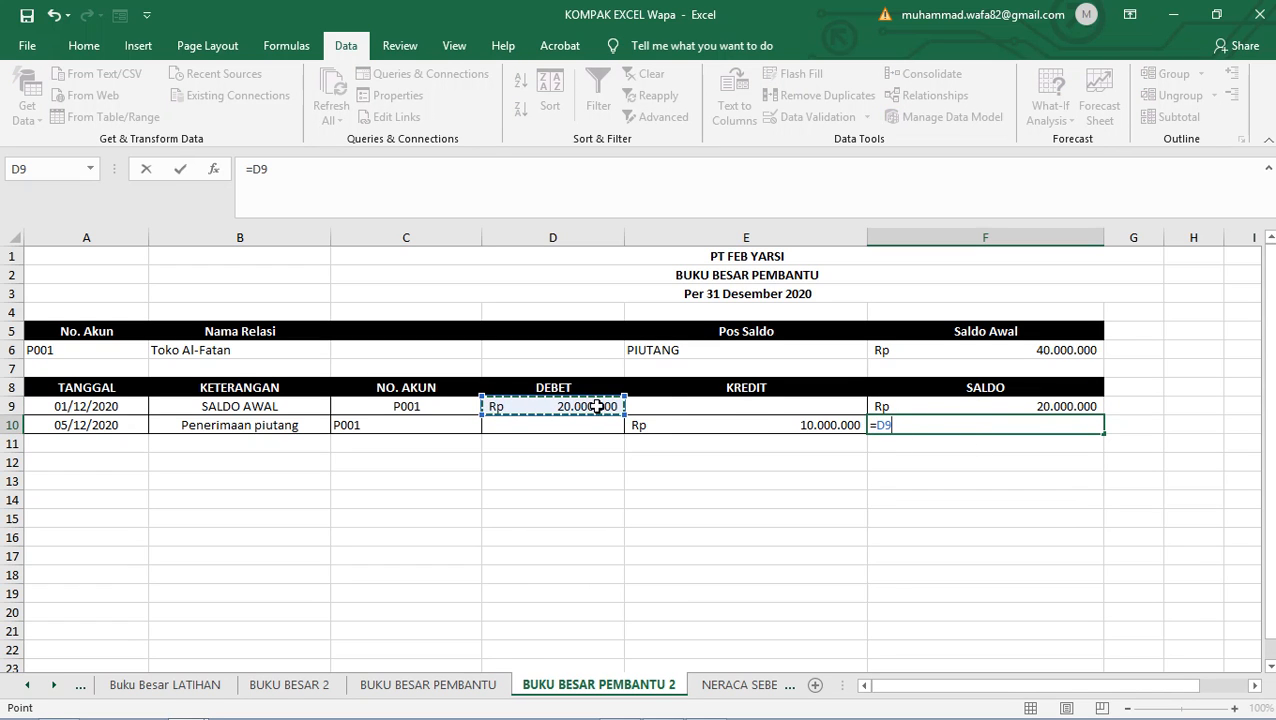
{"action": "type", "text": "-"}
{"action": "left_click", "coordinate": [776, 428]}
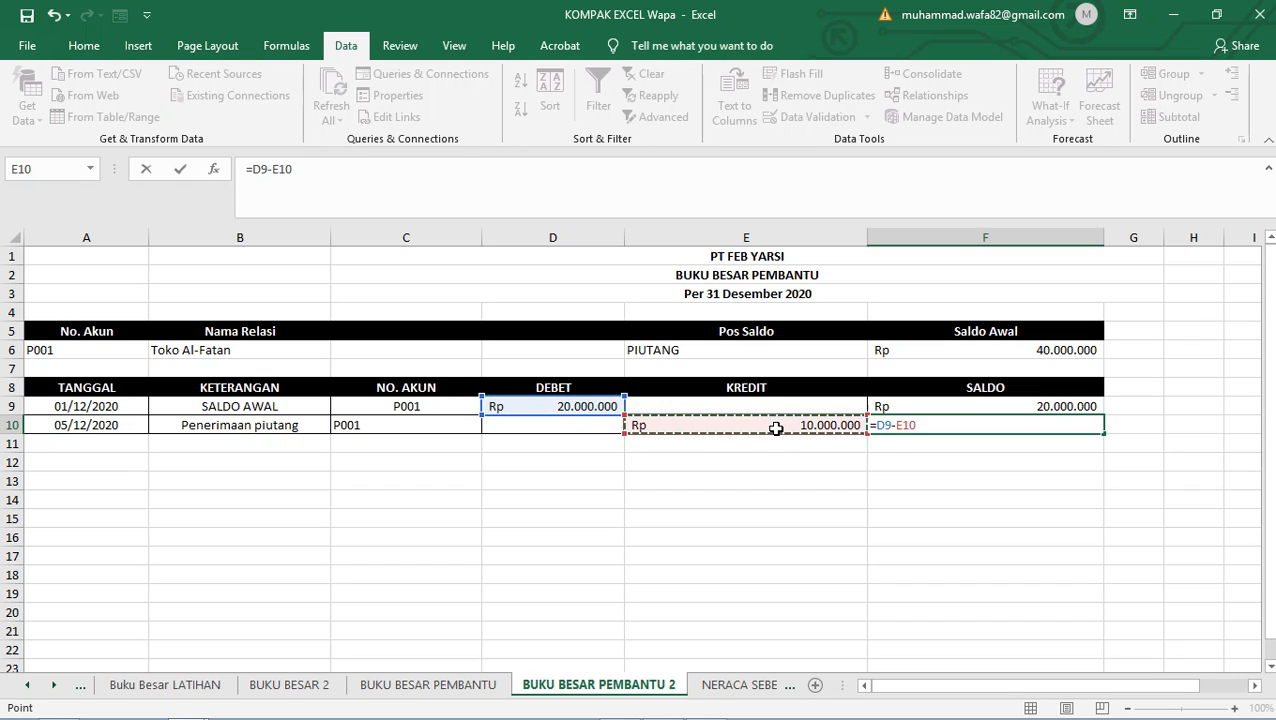
{"action": "key", "text": "Return"}
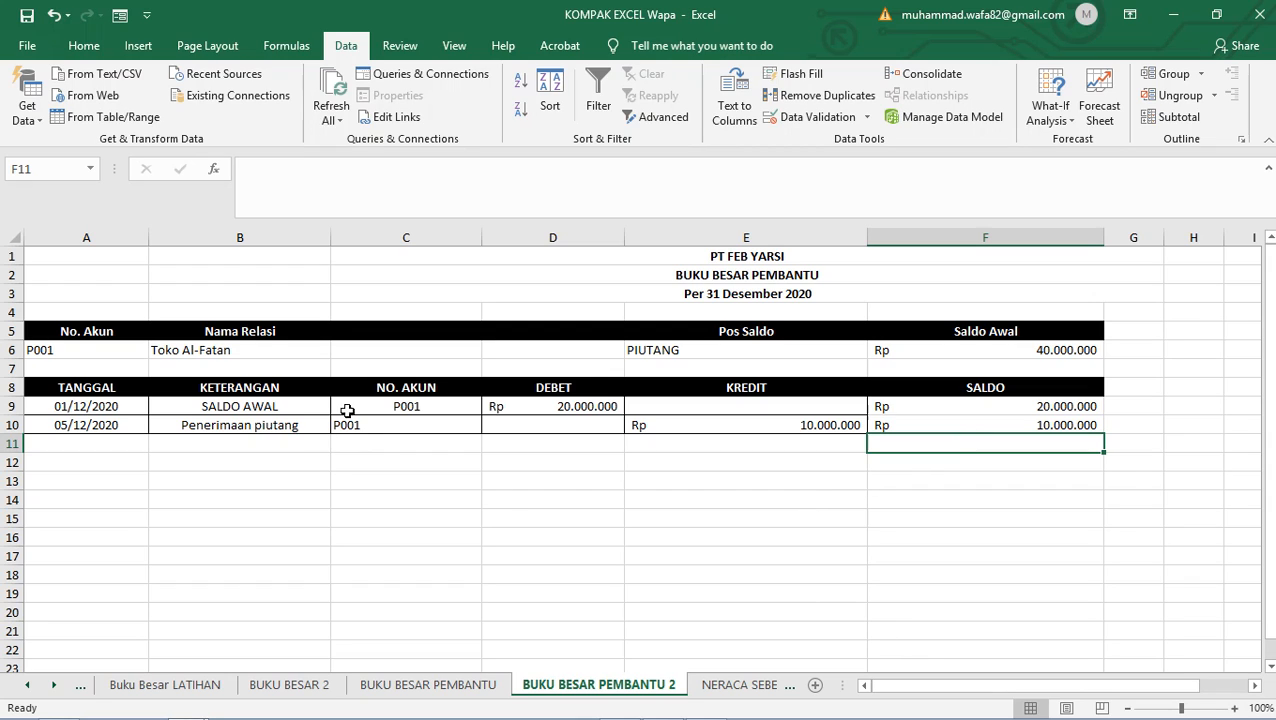
- Copy the account header block A5:F6 to a new block starting at A13
{"action": "left_click_drag", "start_coordinate": [120, 331], "coordinate": [934, 333]}
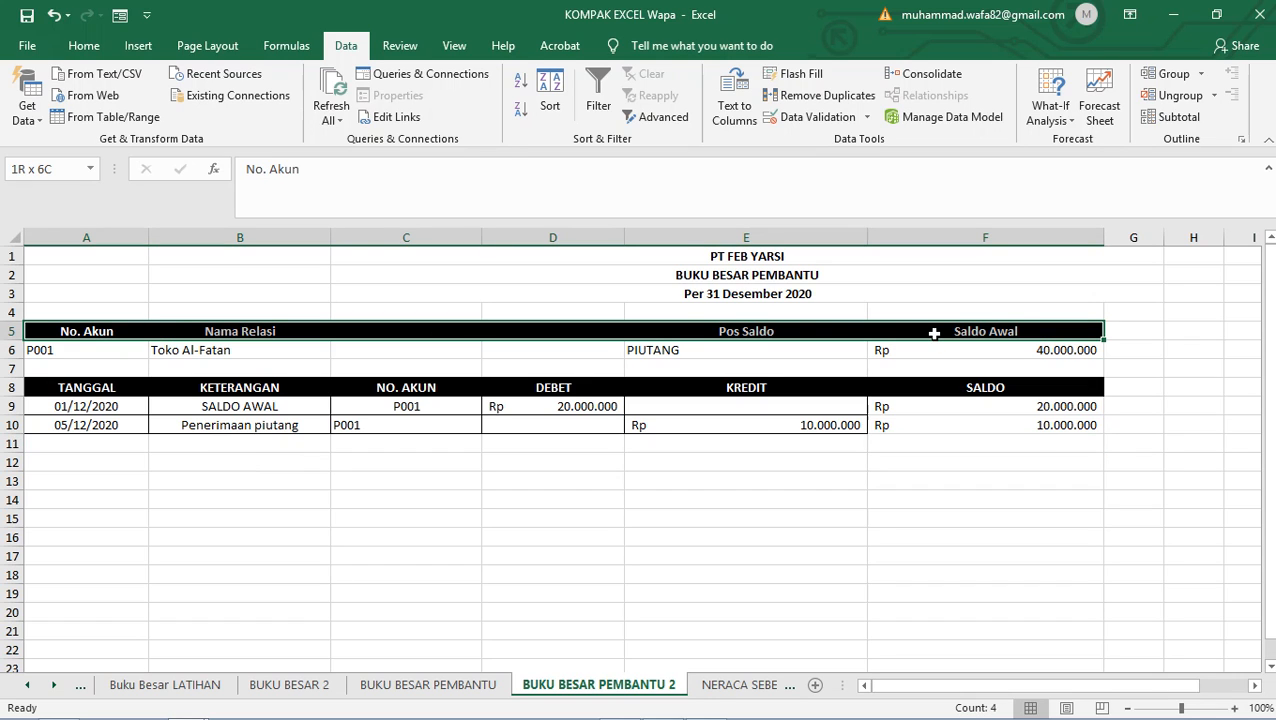
{"action": "left_click", "coordinate": [80, 310]}
{"action": "left_click_drag", "start_coordinate": [70, 331], "coordinate": [1050, 362]}
{"action": "key", "text": "ctrl+c"}
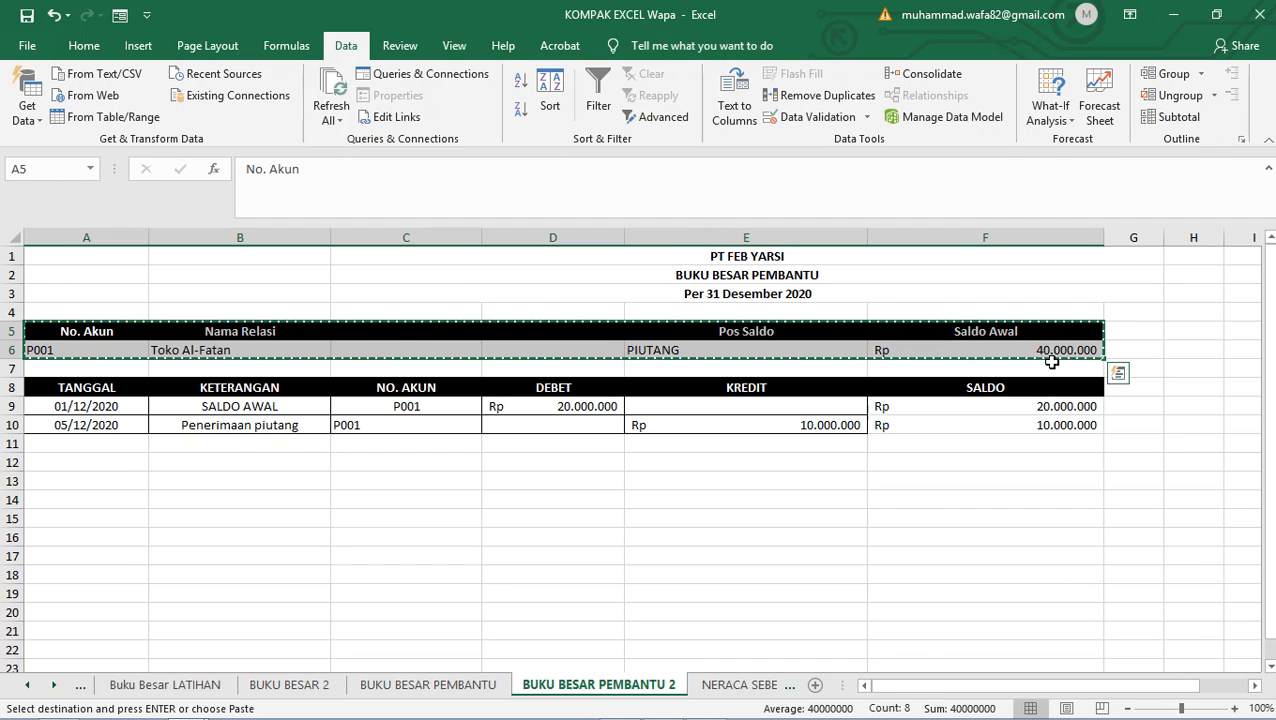
{"action": "left_click", "coordinate": [105, 478]}
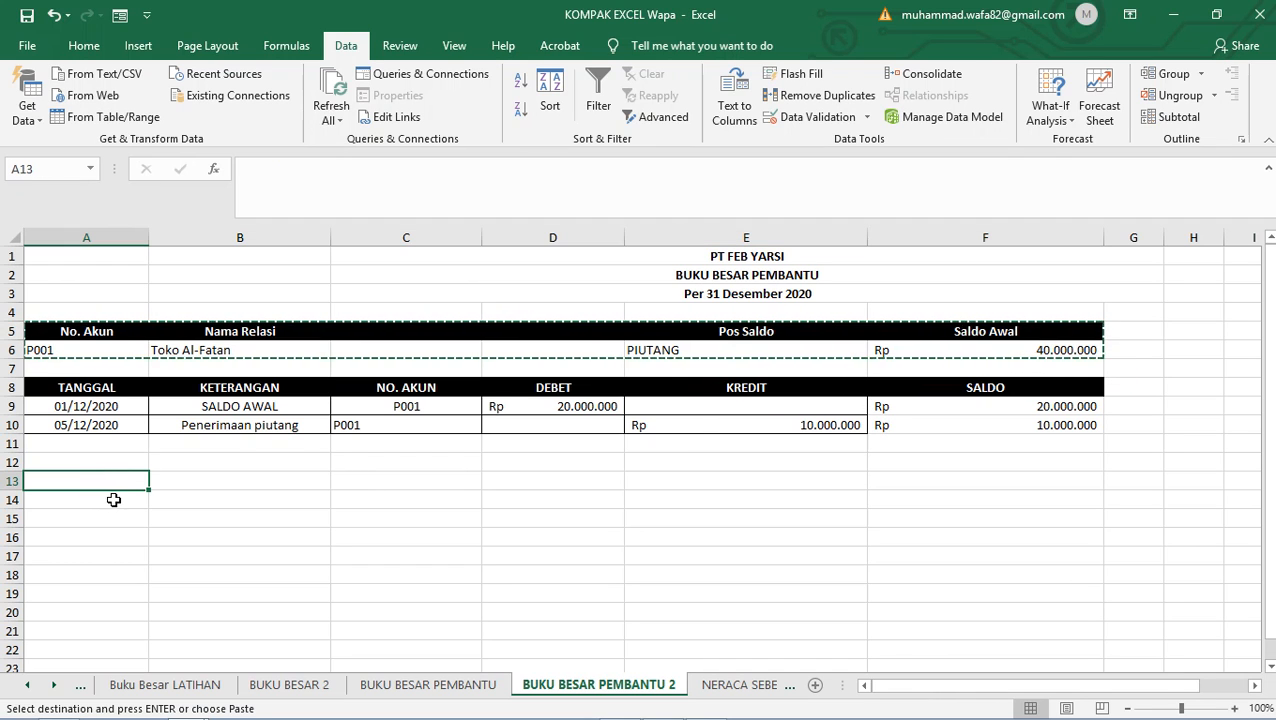
{"action": "key", "text": "ctrl+v"}
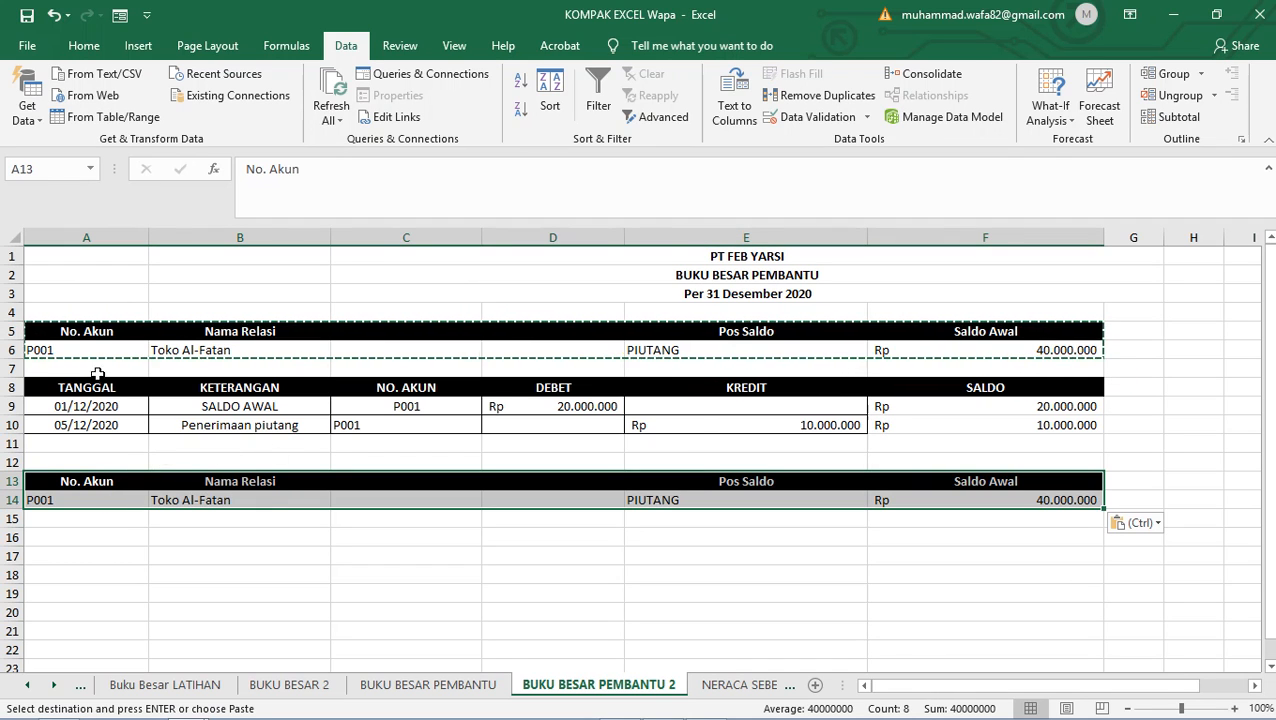
- Copy the TANGGAL to SALDO column headings from row 8 to row 16, starting at A16
{"action": "left_click_drag", "start_coordinate": [105, 388], "coordinate": [1030, 391]}
{"action": "key", "text": "ctrl+c"}
{"action": "left_click", "coordinate": [40, 543]}
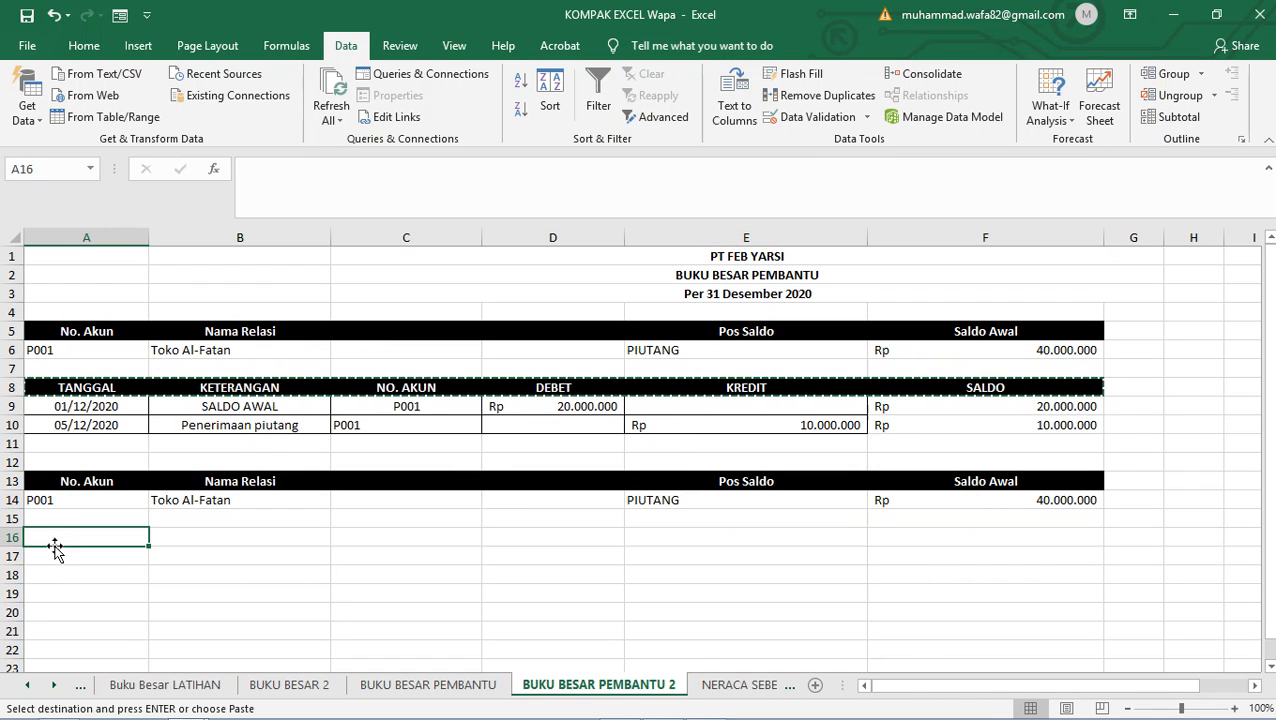
{"action": "key", "text": "ctrl+v"}
- Try to run an Advanced Filter from headings A16:E16, choosing the list range on the JURNAL UMUM sheet
{"action": "left_click_drag", "start_coordinate": [75, 545], "coordinate": [806, 535]}
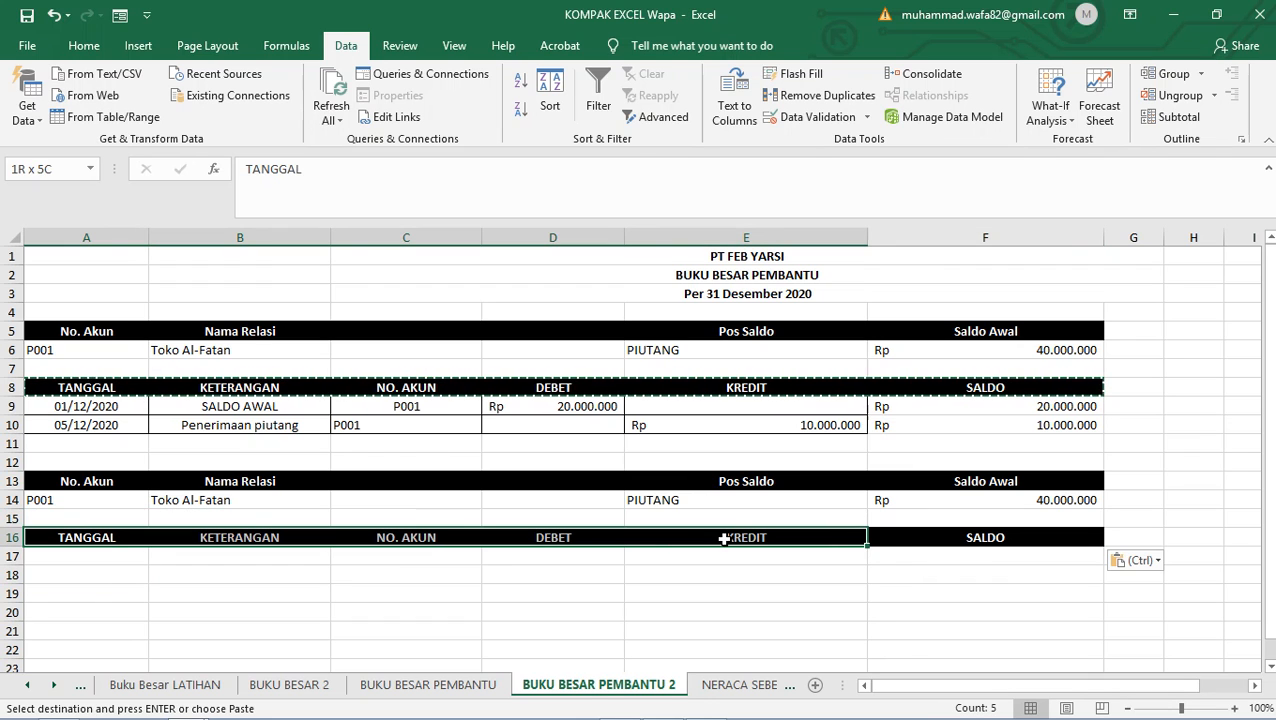
{"action": "left_click", "coordinate": [644, 118]}
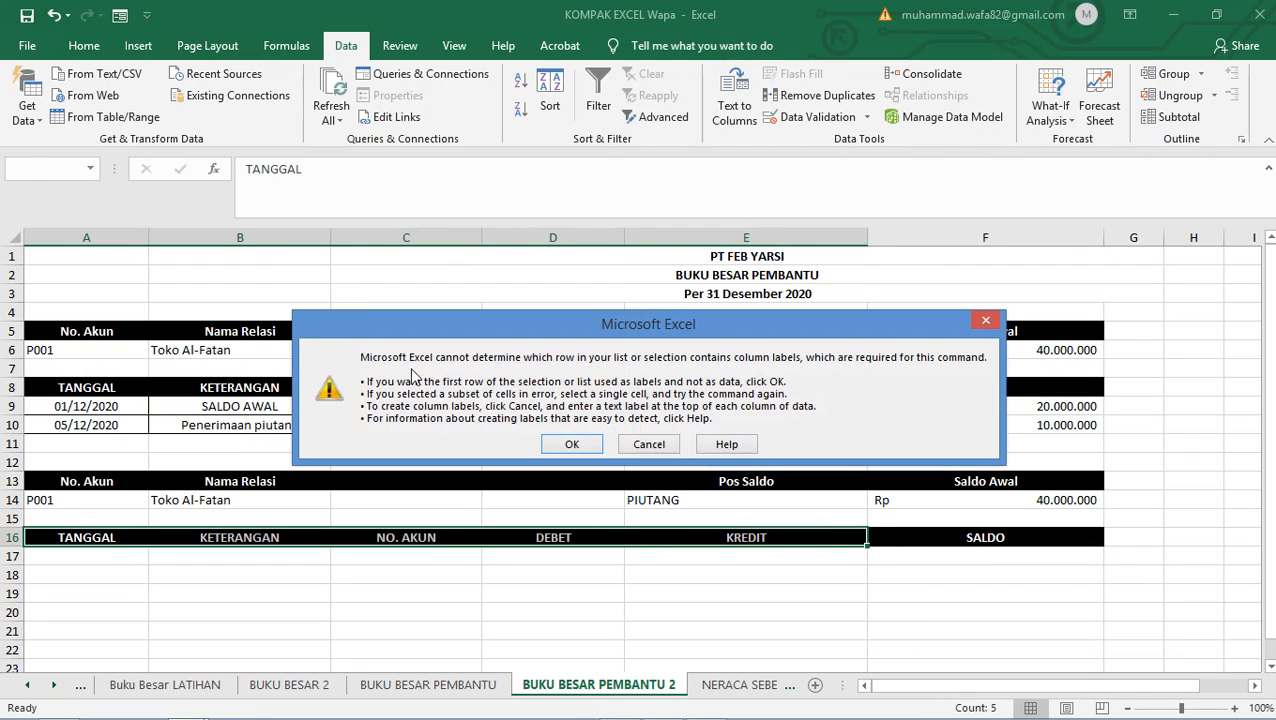
{"action": "left_click", "coordinate": [577, 444]}
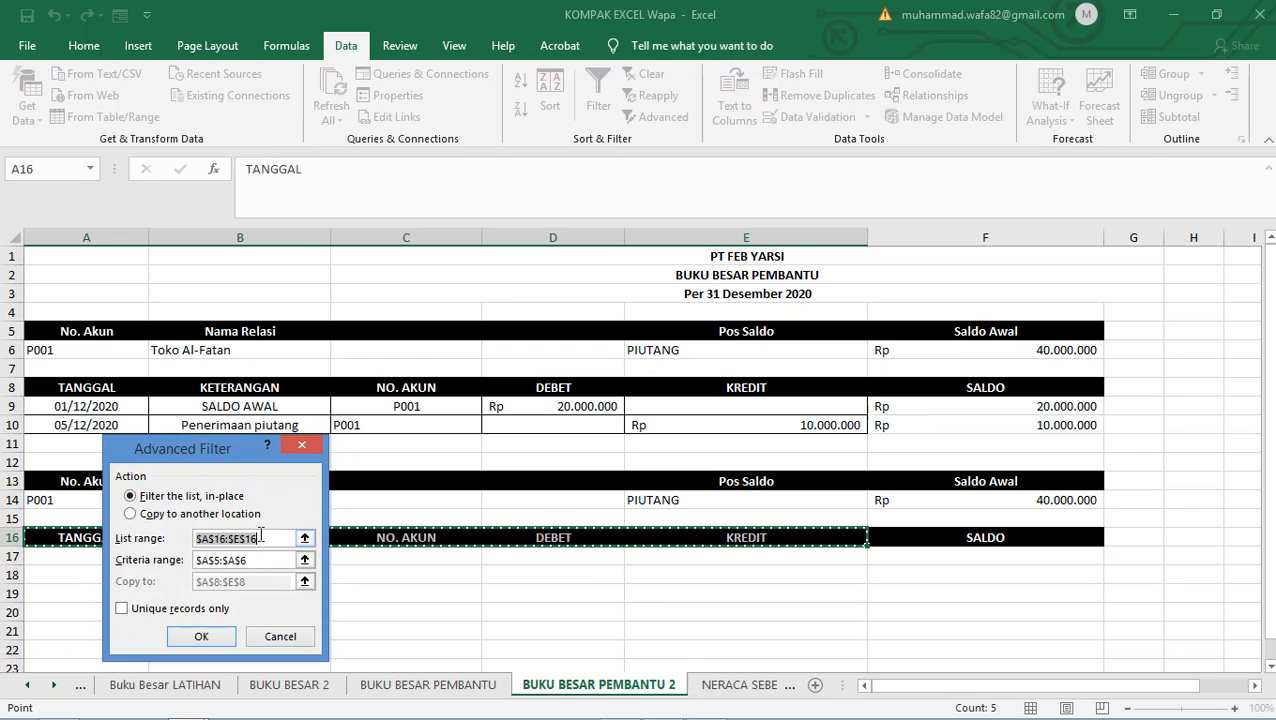
{"action": "right_click", "coordinate": [40, 684]}
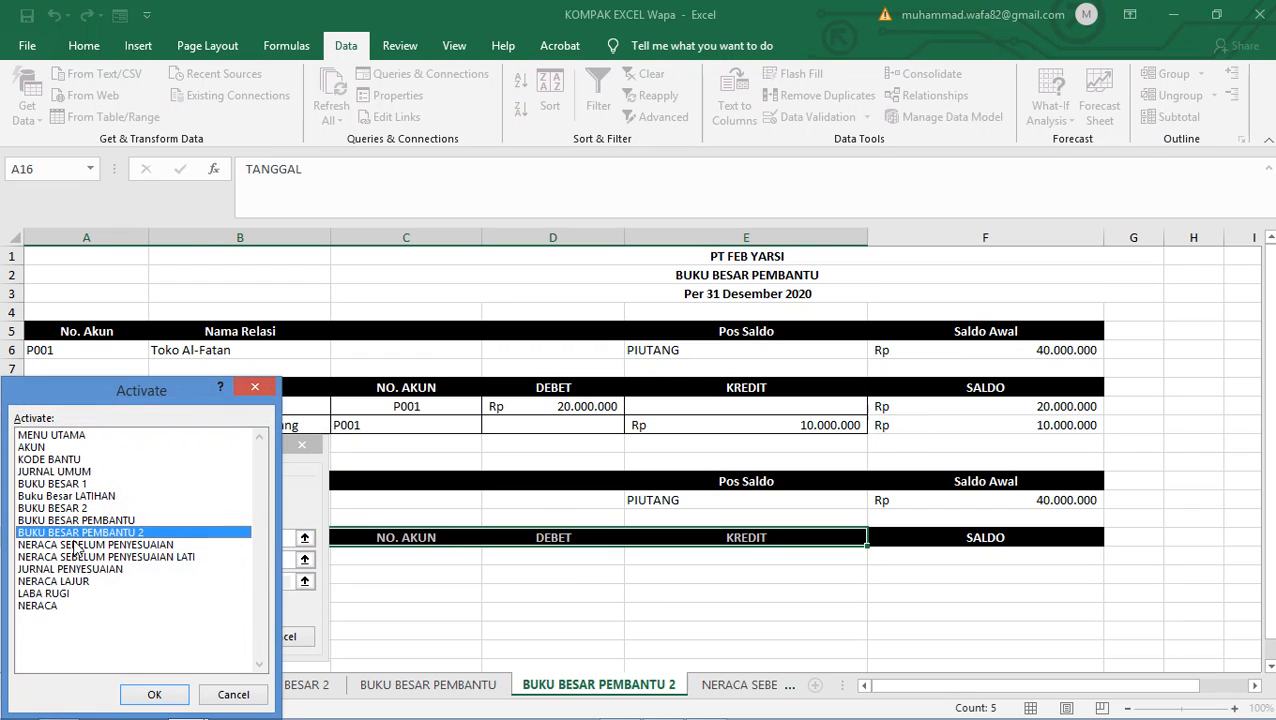
{"action": "double_click", "coordinate": [54, 471]}
{"action": "scroll", "coordinate": [190, 340], "scroll_direction": "up", "scroll_amount": 10}
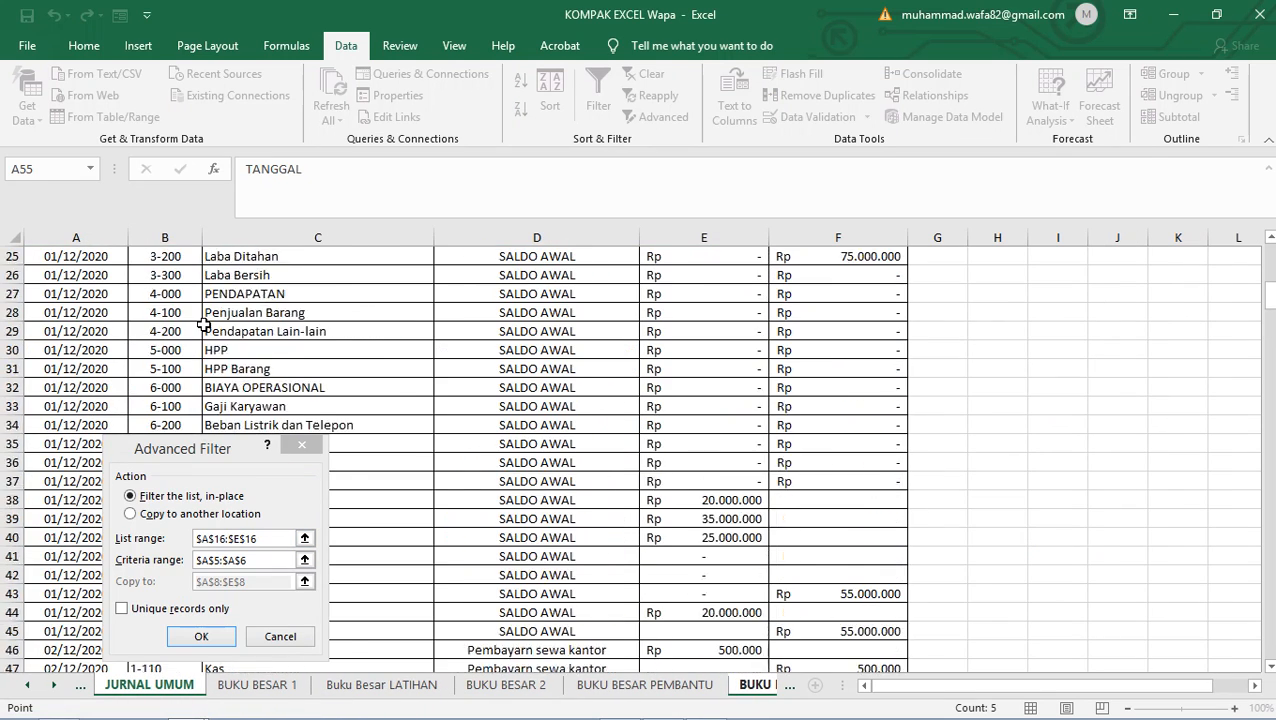
{"action": "scroll", "coordinate": [200, 320], "scroll_direction": "up", "scroll_amount": 8}
{"action": "left_click_drag", "start_coordinate": [92, 330], "coordinate": [868, 632]}
{"action": "left_click", "coordinate": [197, 638]}
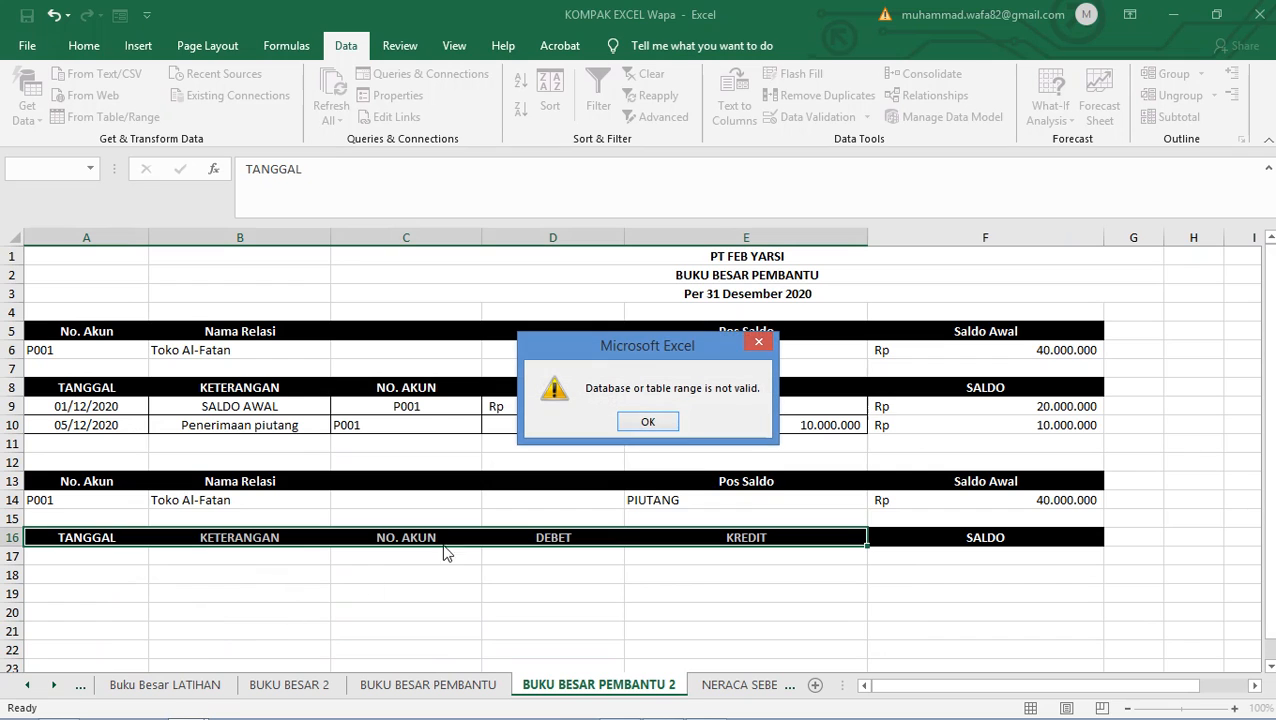
{"action": "left_click", "coordinate": [659, 421]}
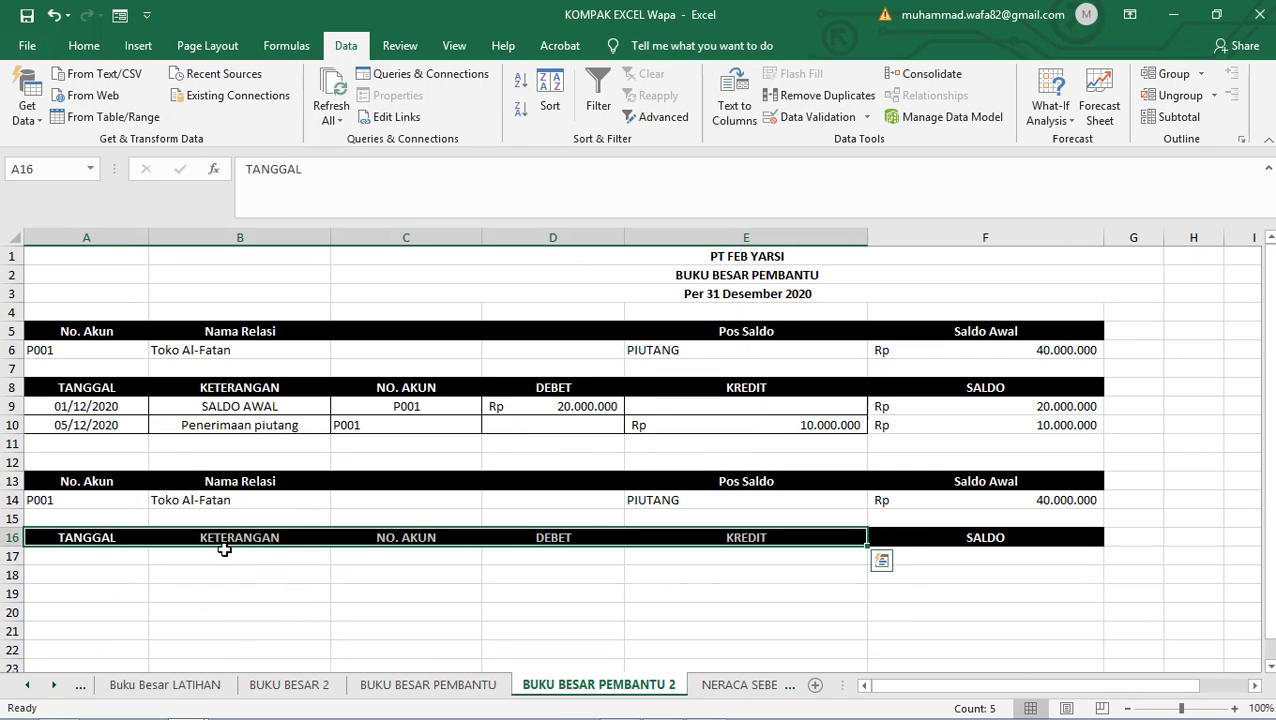
- Try to run an Advanced Filter on headings A16:E16 using criteria A5:A6, with the results copied to another location
{"action": "left_click", "coordinate": [229, 515]}
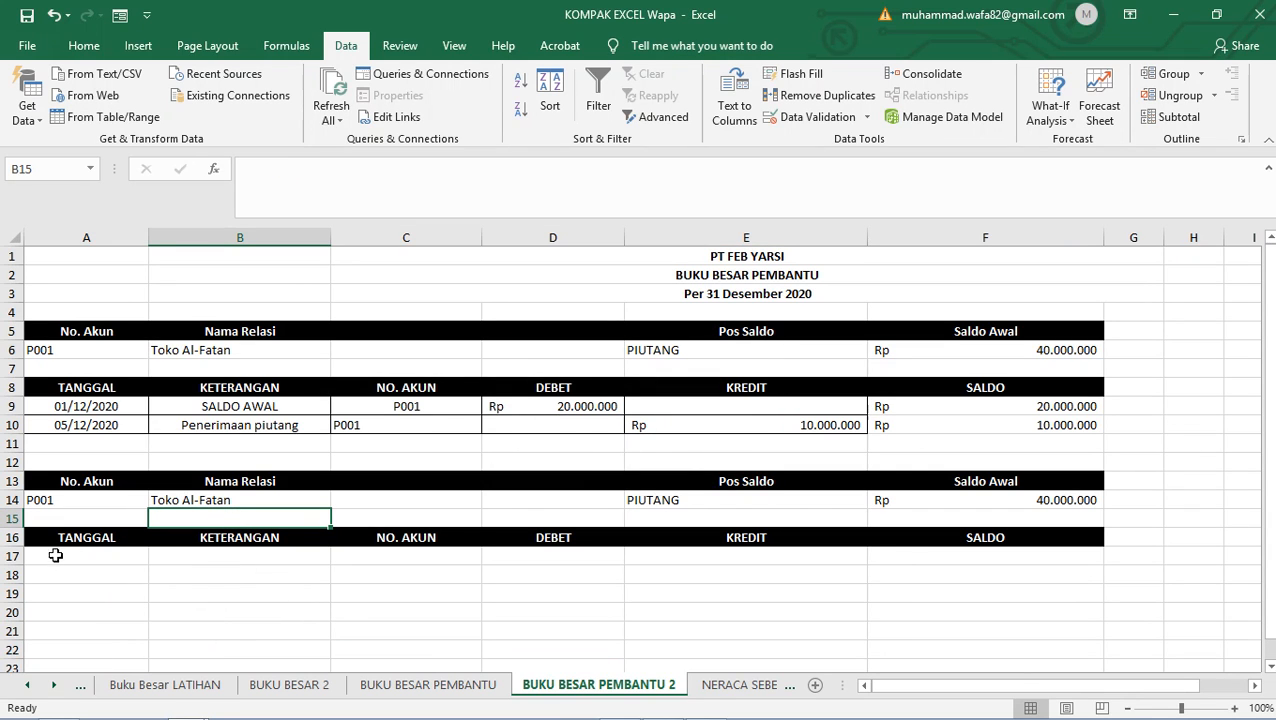
{"action": "left_click_drag", "start_coordinate": [62, 549], "coordinate": [752, 532]}
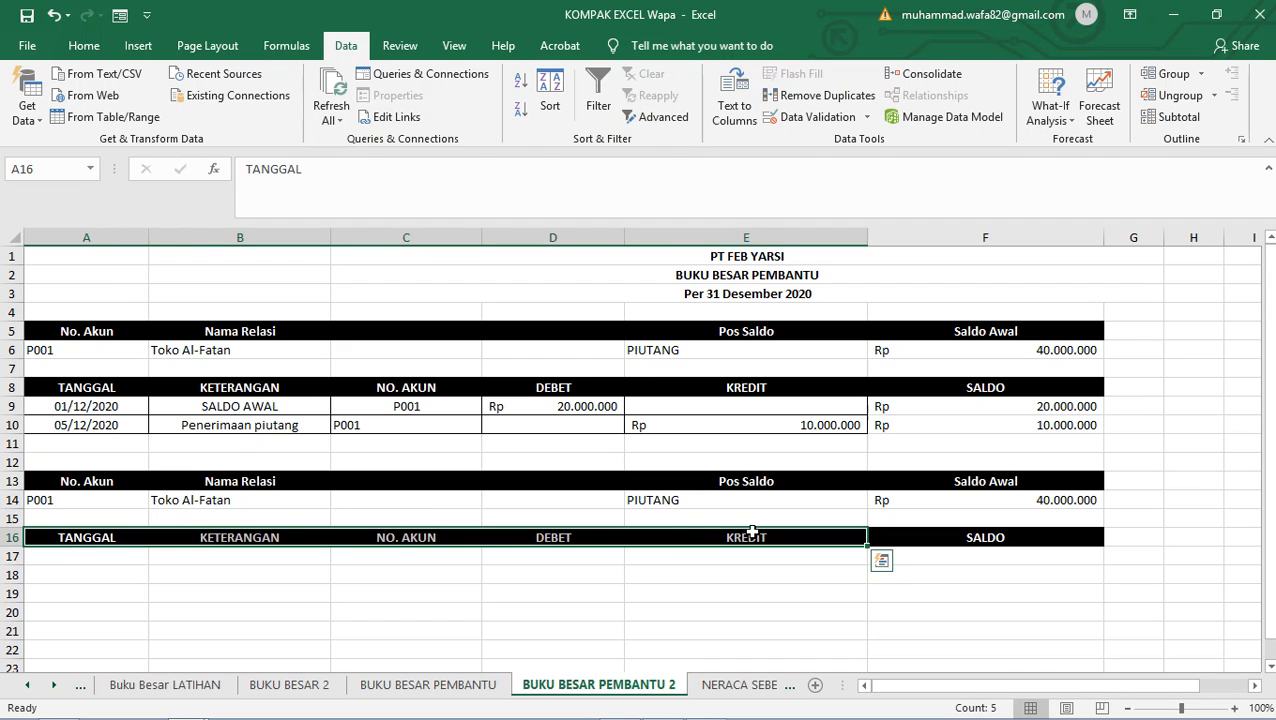
{"action": "left_click", "coordinate": [640, 117]}
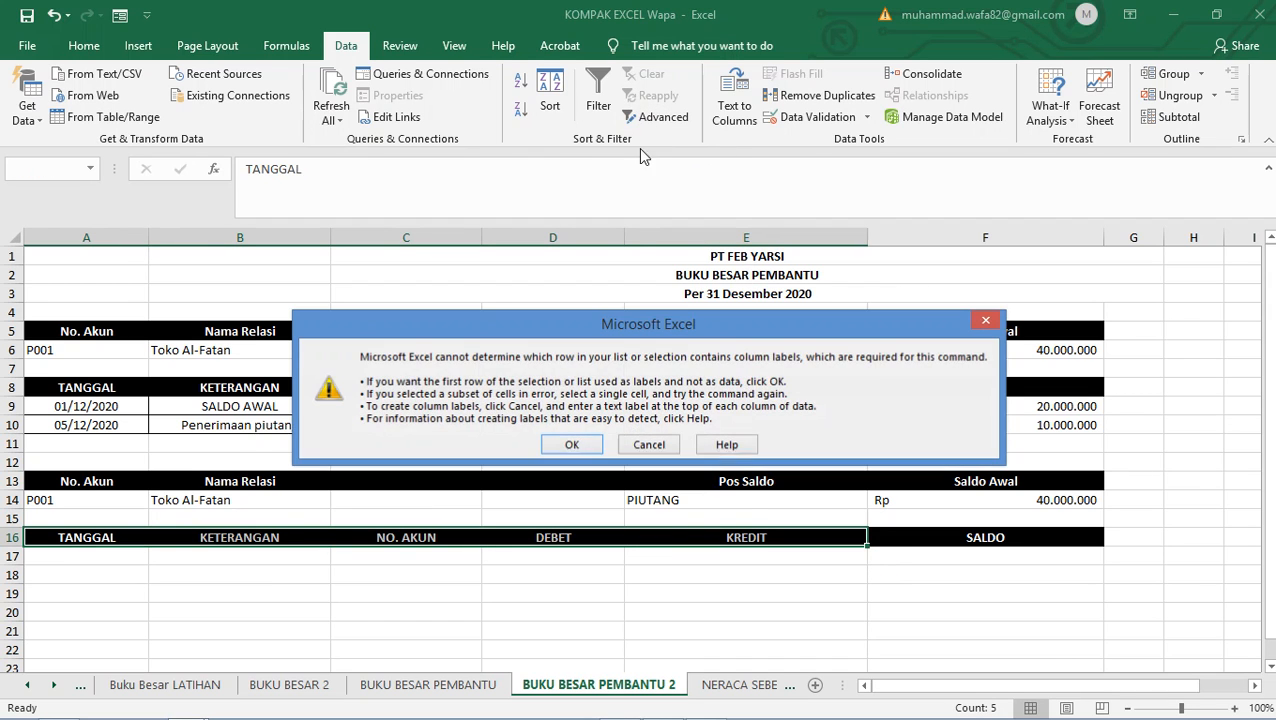
{"action": "left_click", "coordinate": [571, 441]}
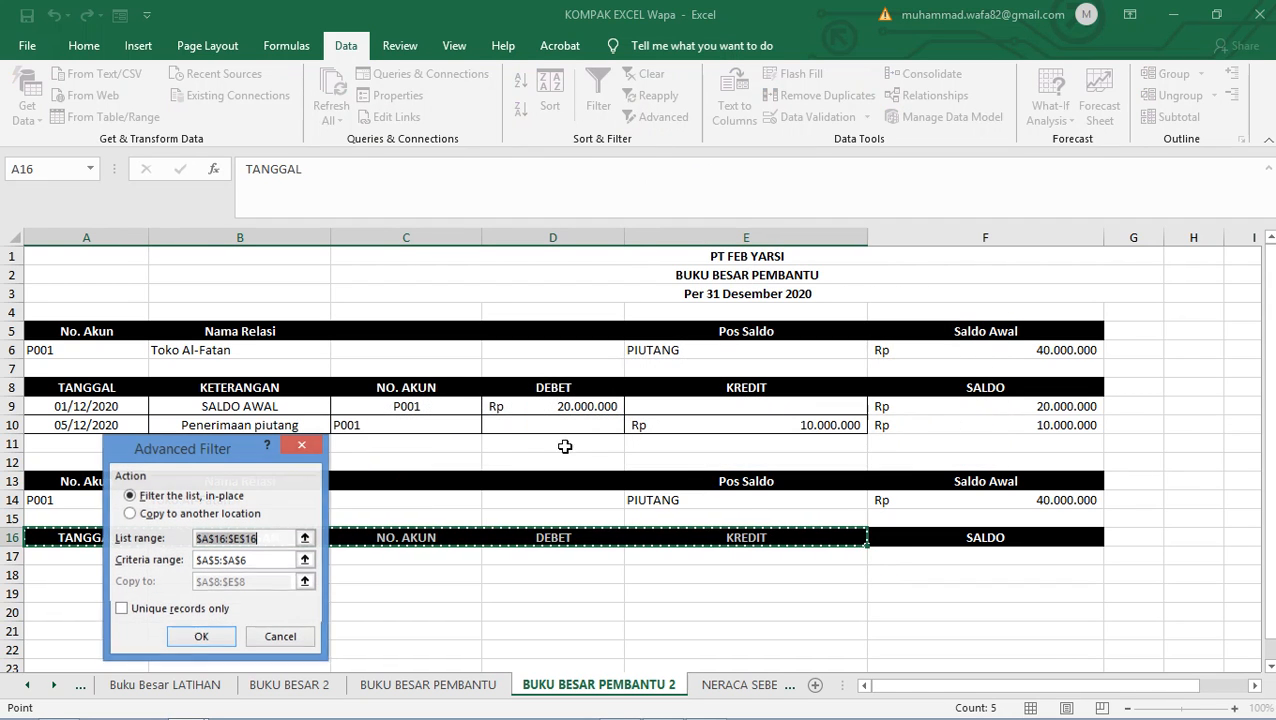
{"action": "left_click", "coordinate": [155, 513]}
{"action": "left_click", "coordinate": [200, 636]}
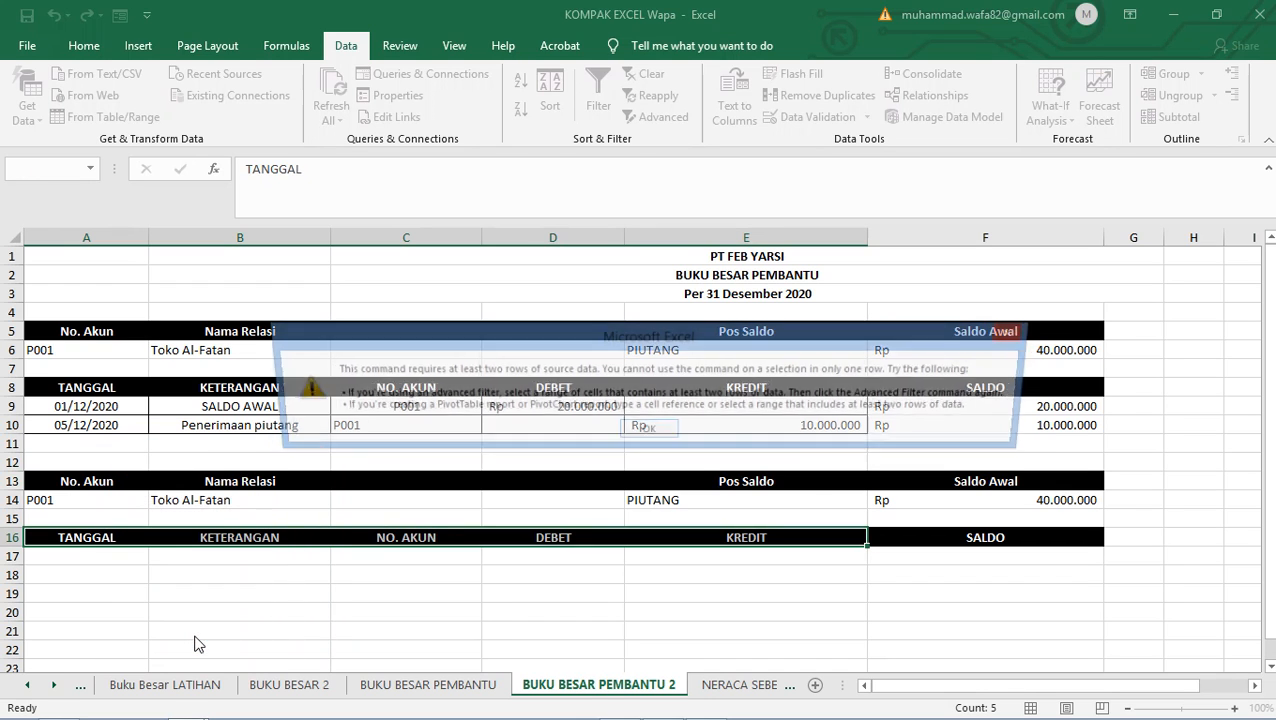
{"action": "left_click", "coordinate": [649, 431]}
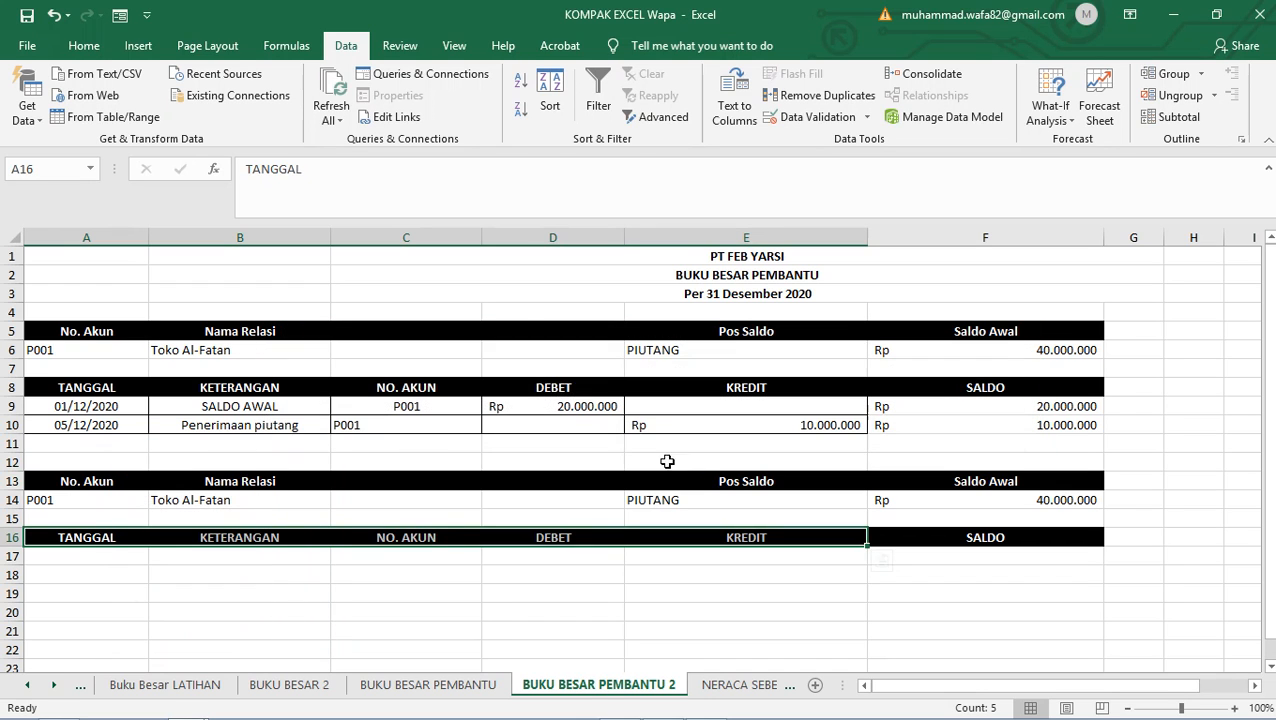
- Start an Advanced Filter from headings A16:E16 and set its list range to A6:F71 on the JURNAL UMUM sheet
{"action": "left_click", "coordinate": [748, 537]}
{"action": "left_click_drag", "start_coordinate": [121, 545], "coordinate": [720, 545]}
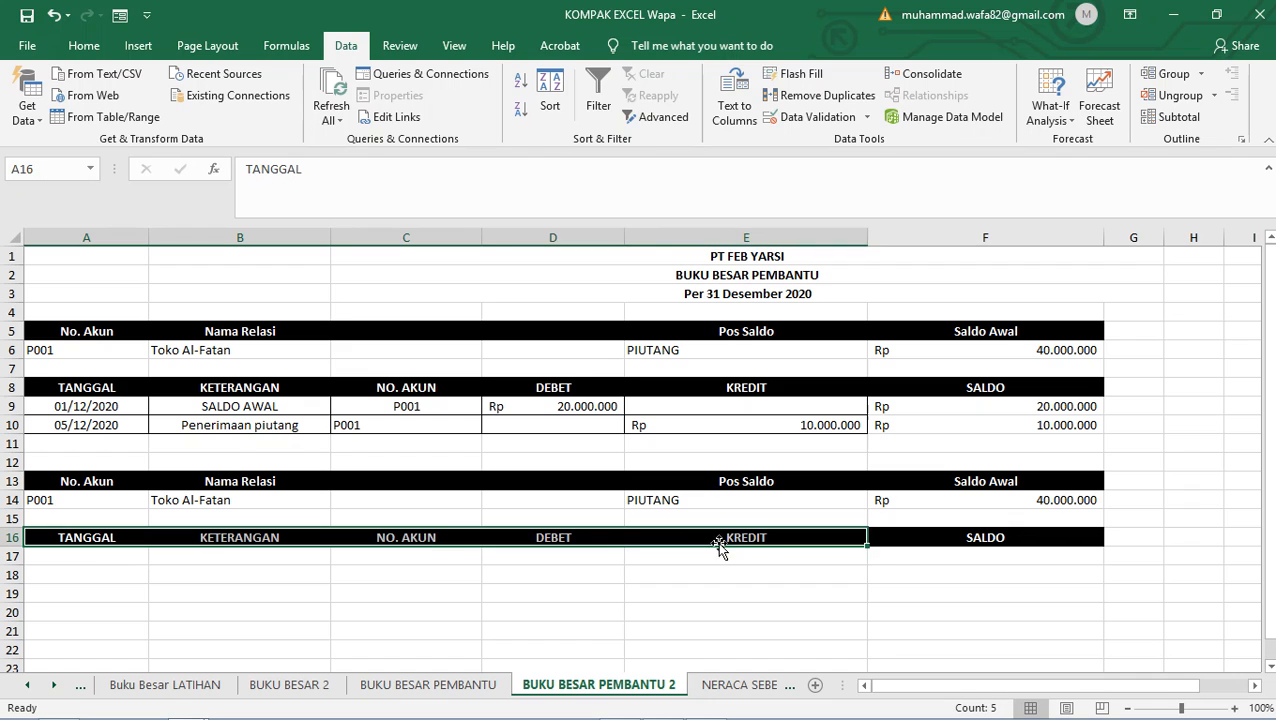
{"action": "left_click", "coordinate": [652, 114]}
{"action": "left_click", "coordinate": [580, 442]}
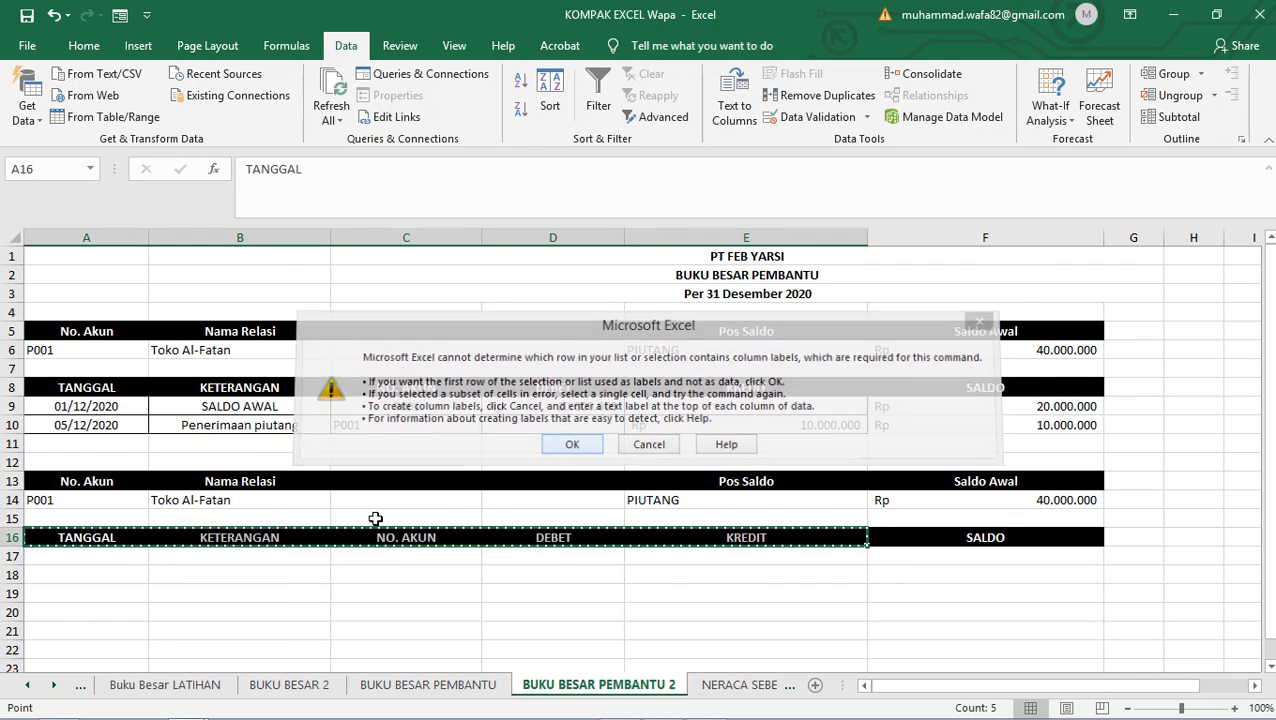
{"action": "left_click_drag", "start_coordinate": [279, 538], "coordinate": [128, 541]}
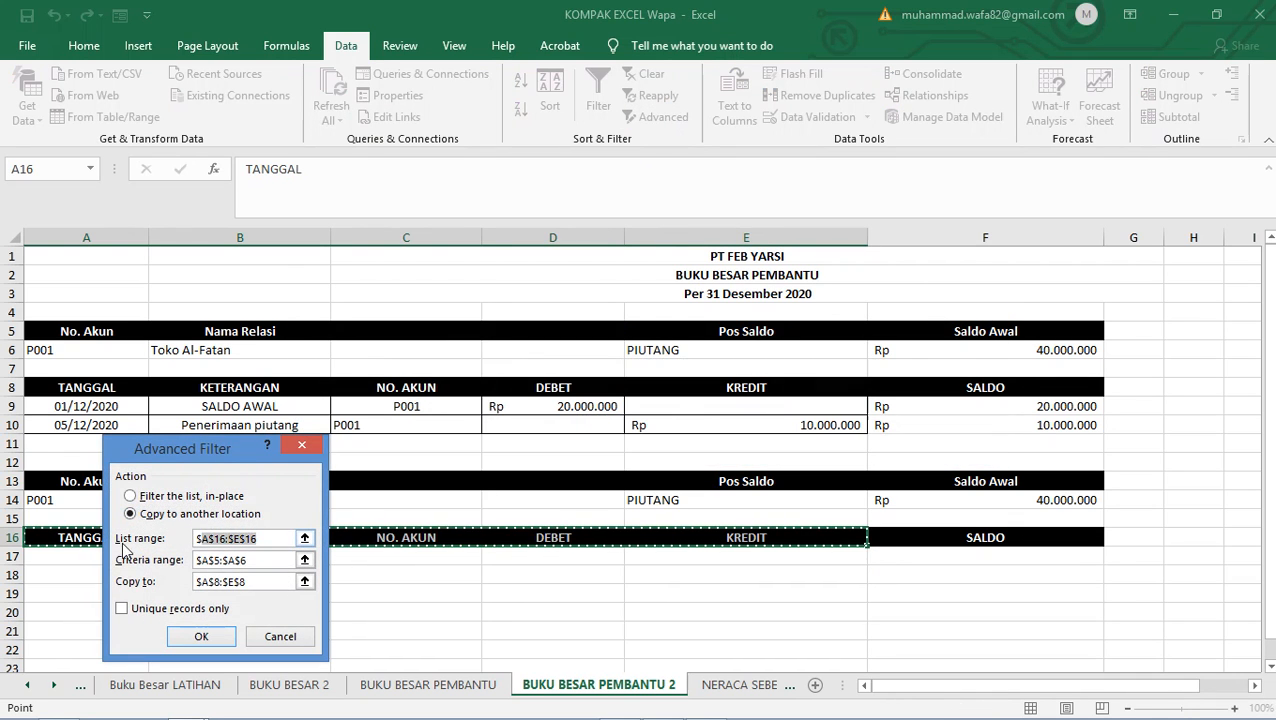
{"action": "key", "text": "BackSpace"}
{"action": "right_click", "coordinate": [46, 688]}
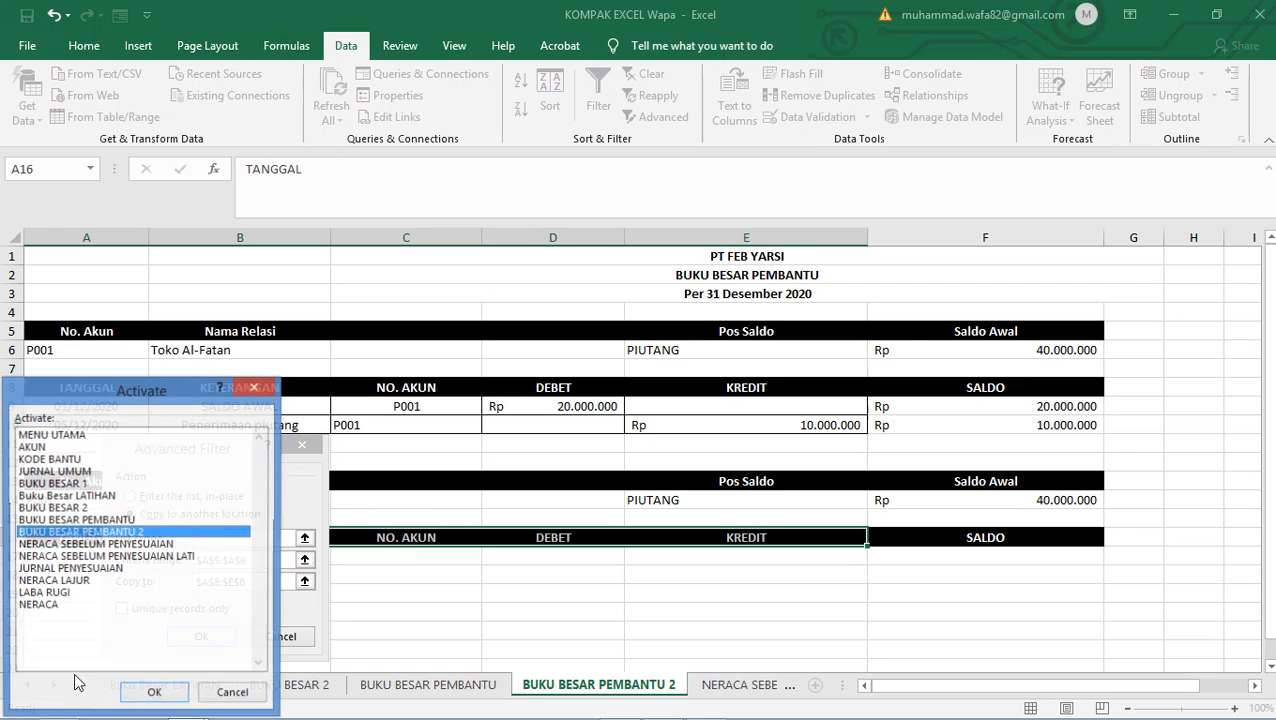
{"action": "left_click", "coordinate": [77, 471]}
{"action": "double_click", "coordinate": [77, 471]}
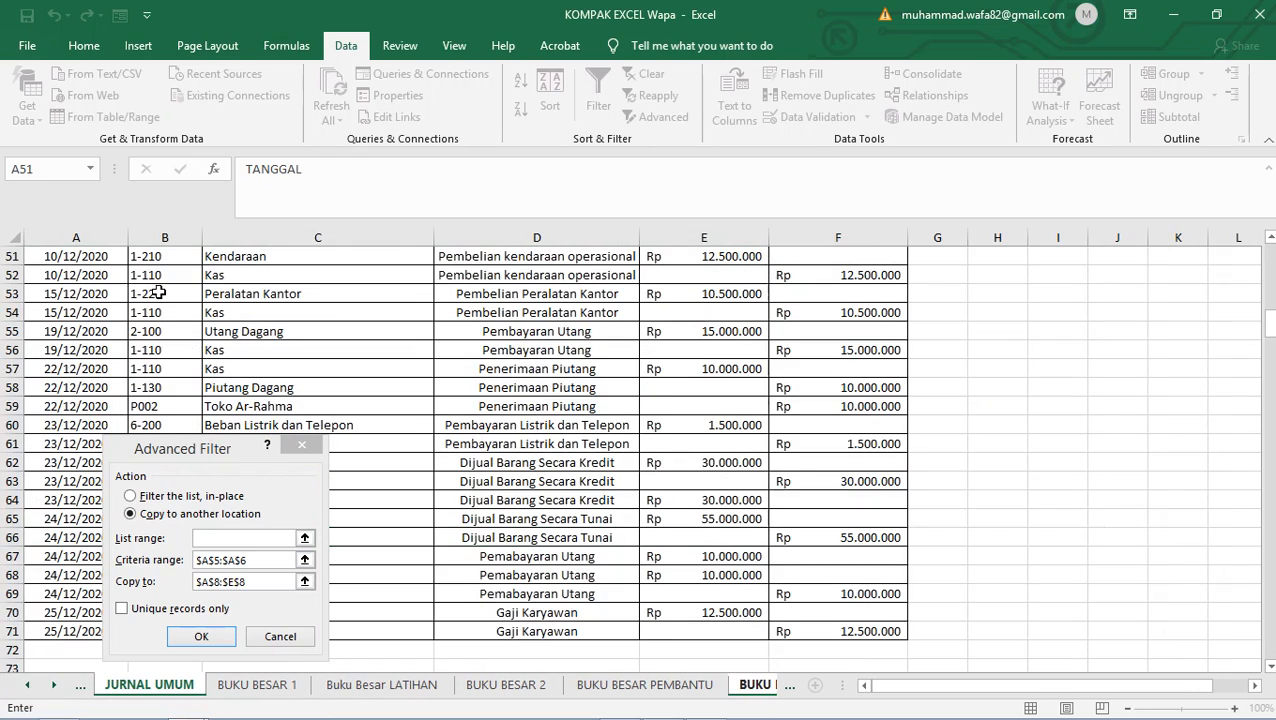
{"action": "scroll", "coordinate": [162, 293], "scroll_direction": "up", "scroll_amount": 16}
{"action": "left_click_drag", "start_coordinate": [76, 312], "coordinate": [842, 632]}
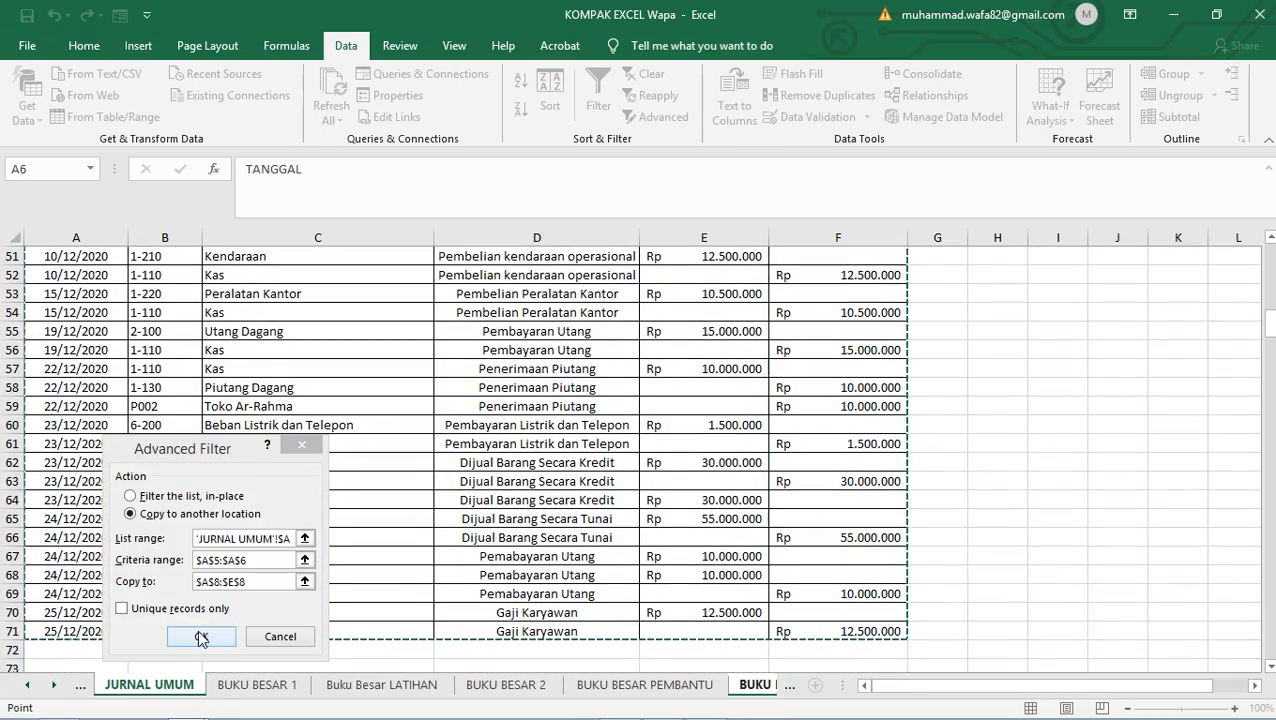
- Set the filter's criteria range to A13:A14 and its copy destination to A16:E16, and try to run it
{"action": "left_click", "coordinate": [270, 560]}
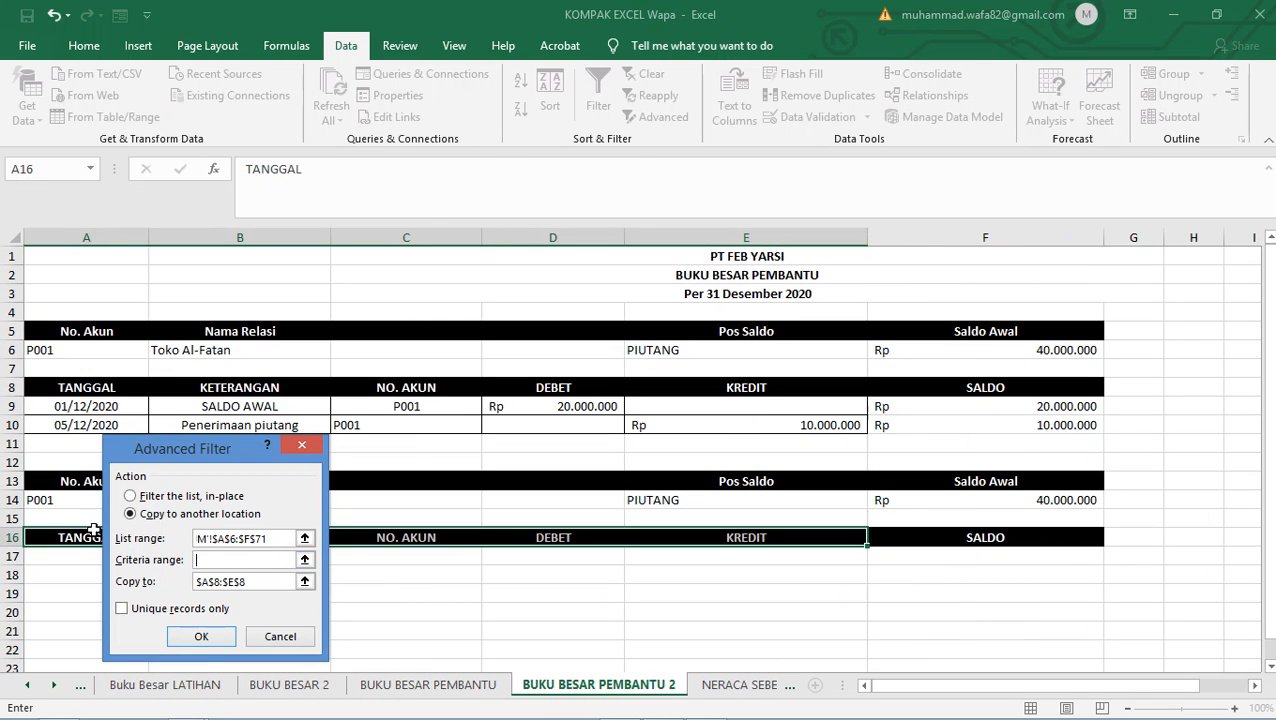
{"action": "left_click_drag", "start_coordinate": [66, 500], "coordinate": [68, 482]}
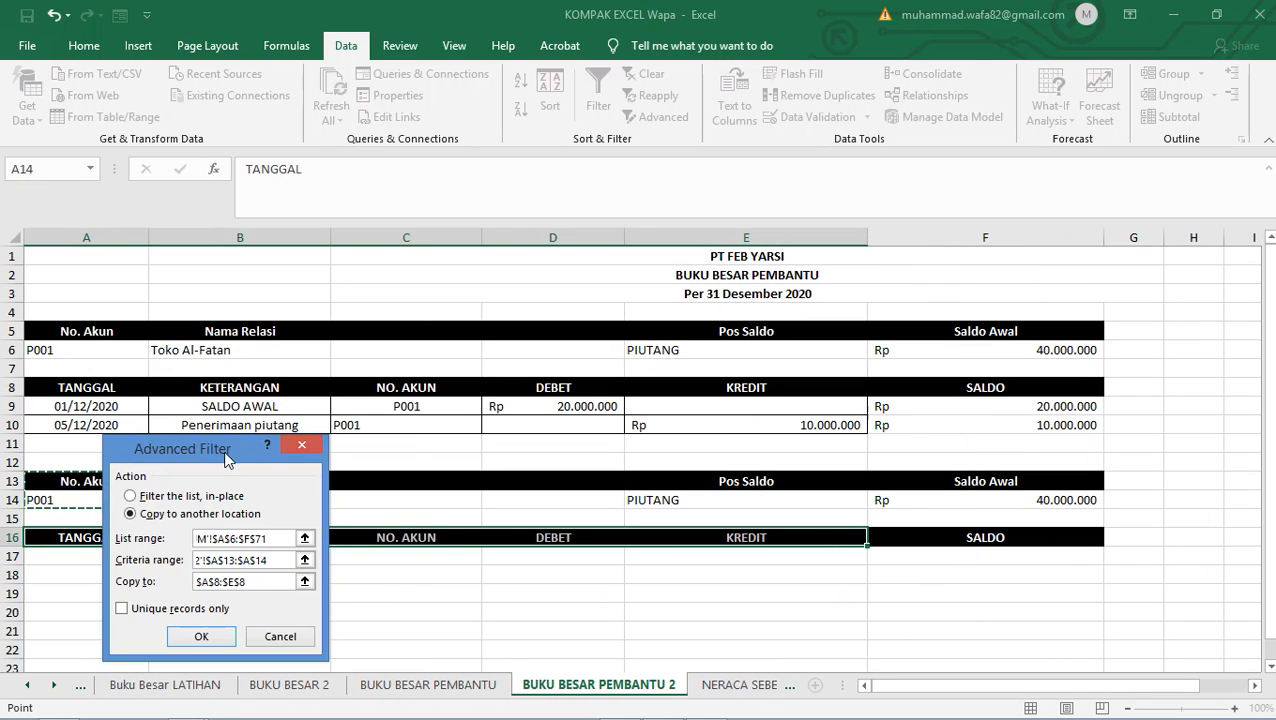
{"action": "left_click_drag", "start_coordinate": [228, 457], "coordinate": [598, 240]}
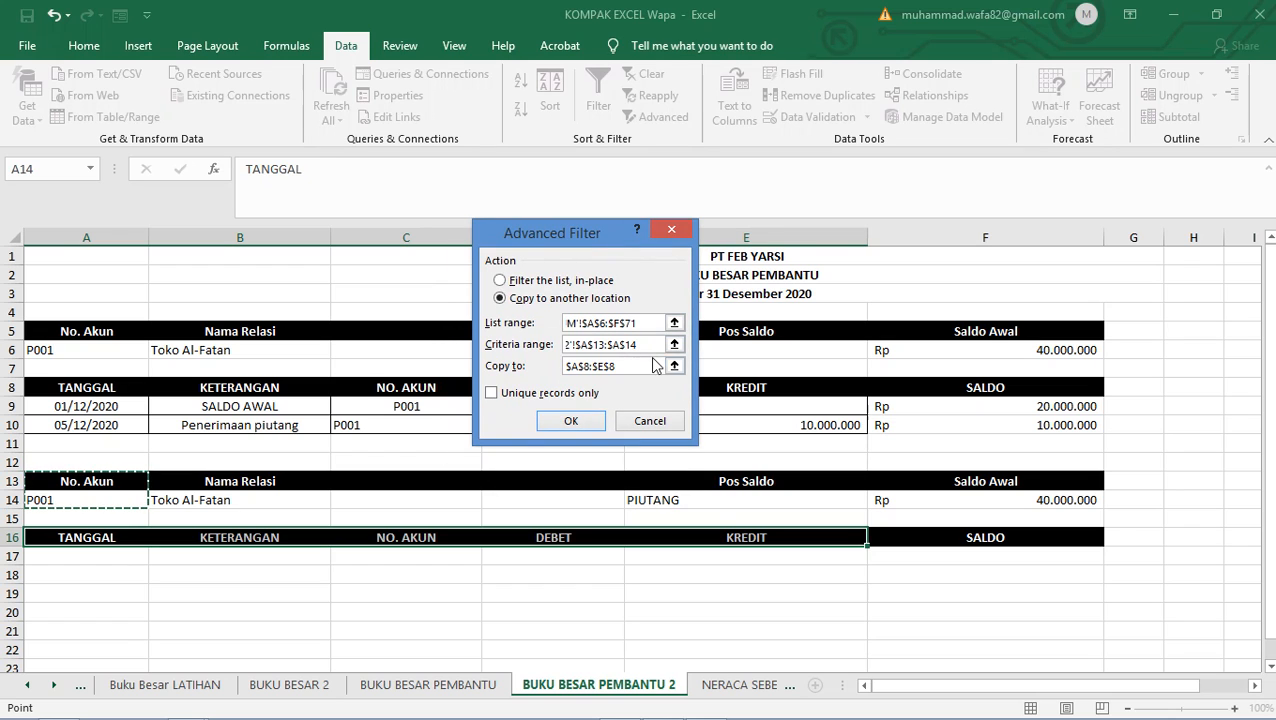
{"action": "left_click", "coordinate": [602, 366]}
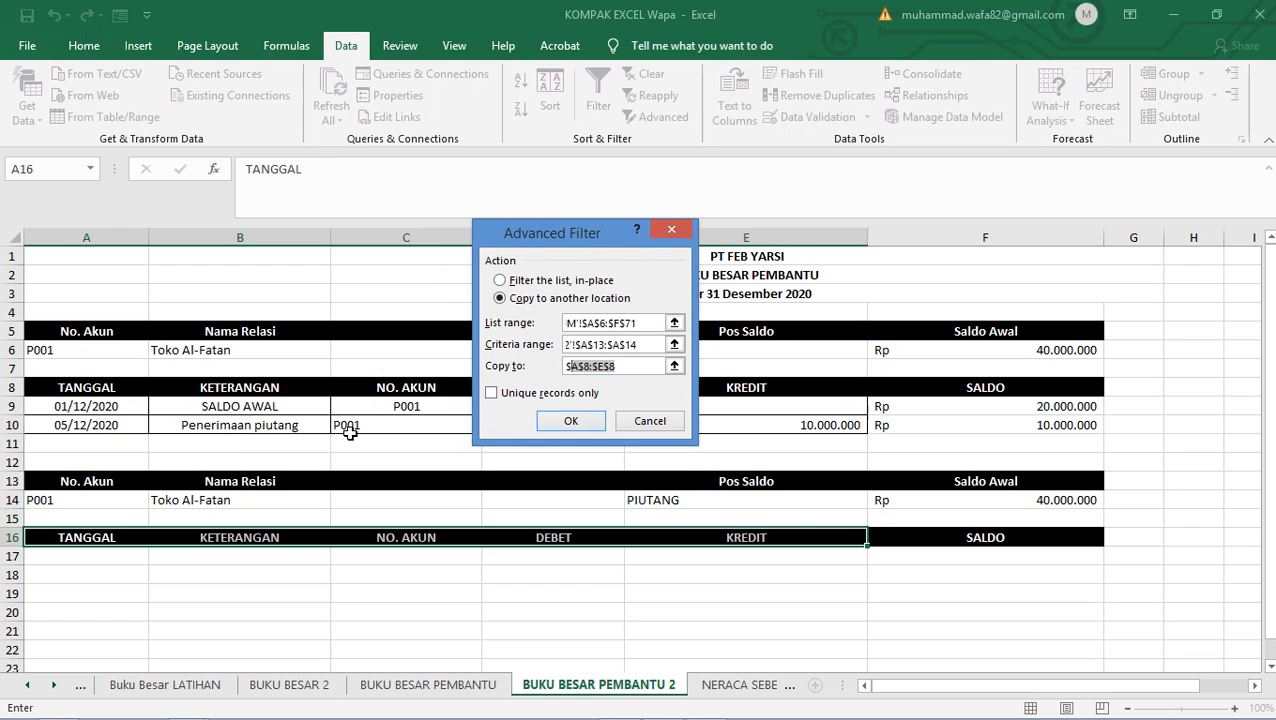
{"action": "key", "text": "BackSpace"}
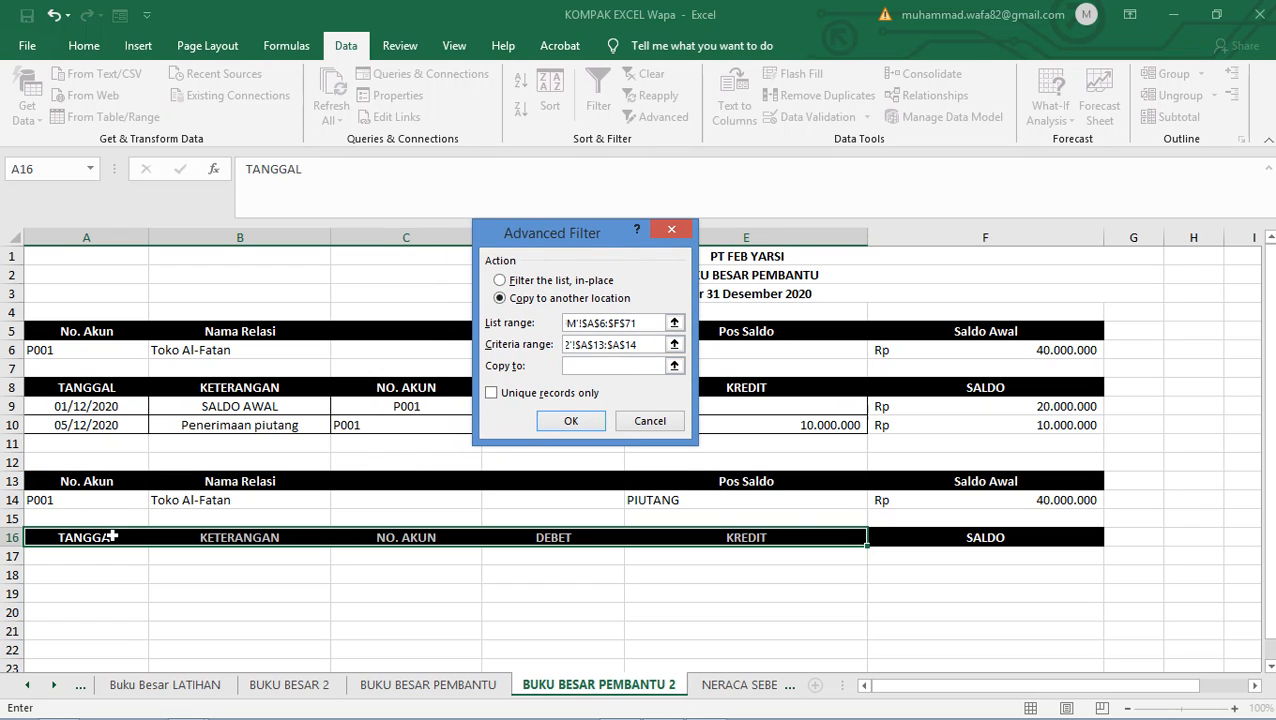
{"action": "left_click_drag", "start_coordinate": [113, 537], "coordinate": [760, 556]}
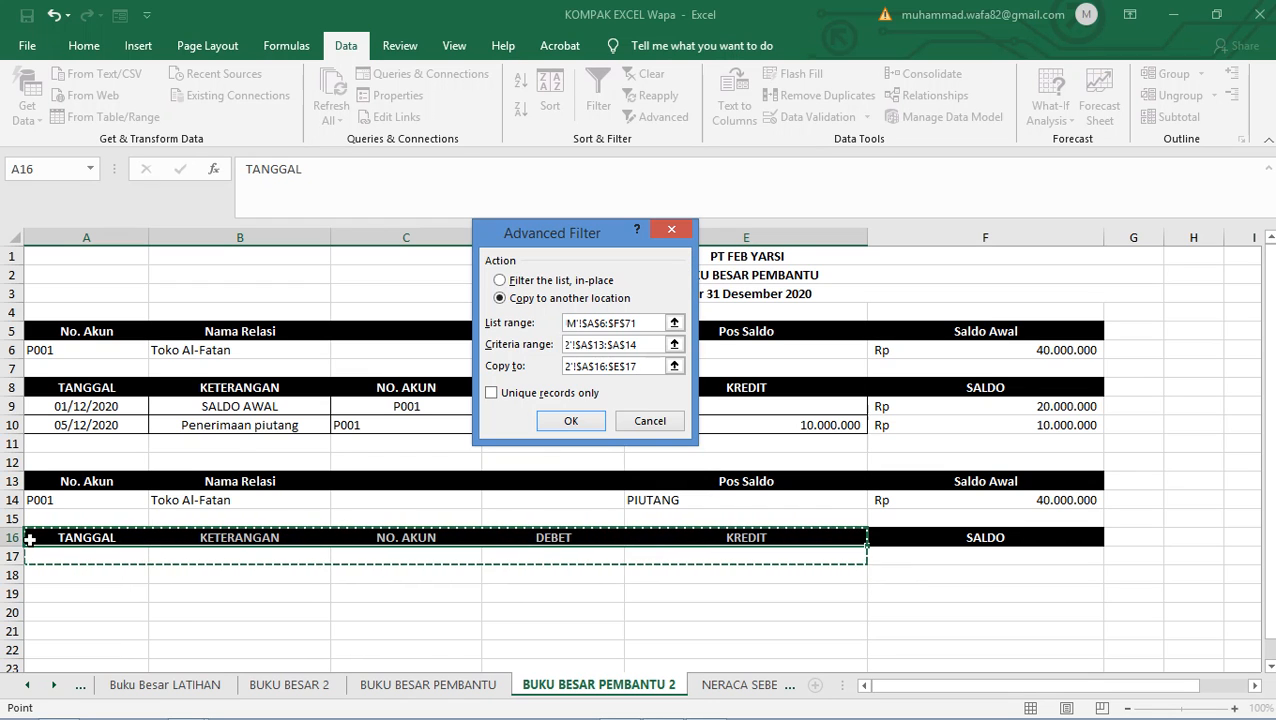
{"action": "left_click_drag", "start_coordinate": [30, 540], "coordinate": [690, 537]}
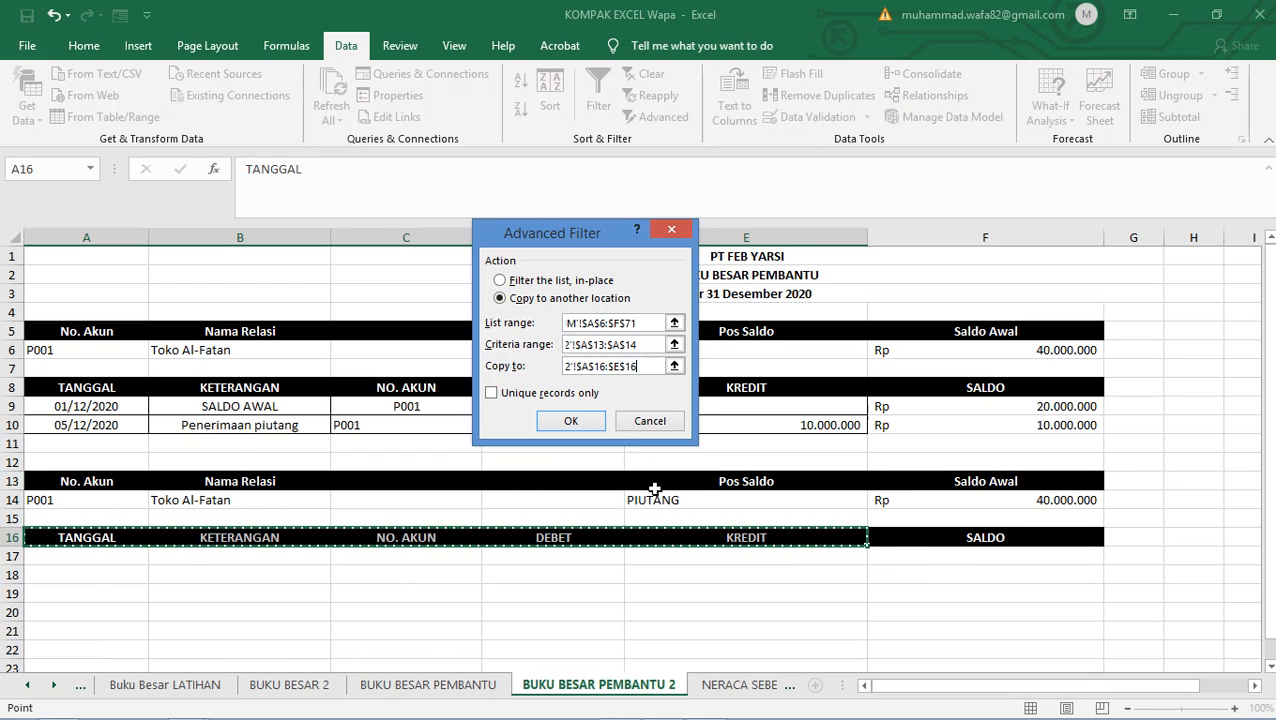
{"action": "left_click", "coordinate": [571, 422]}
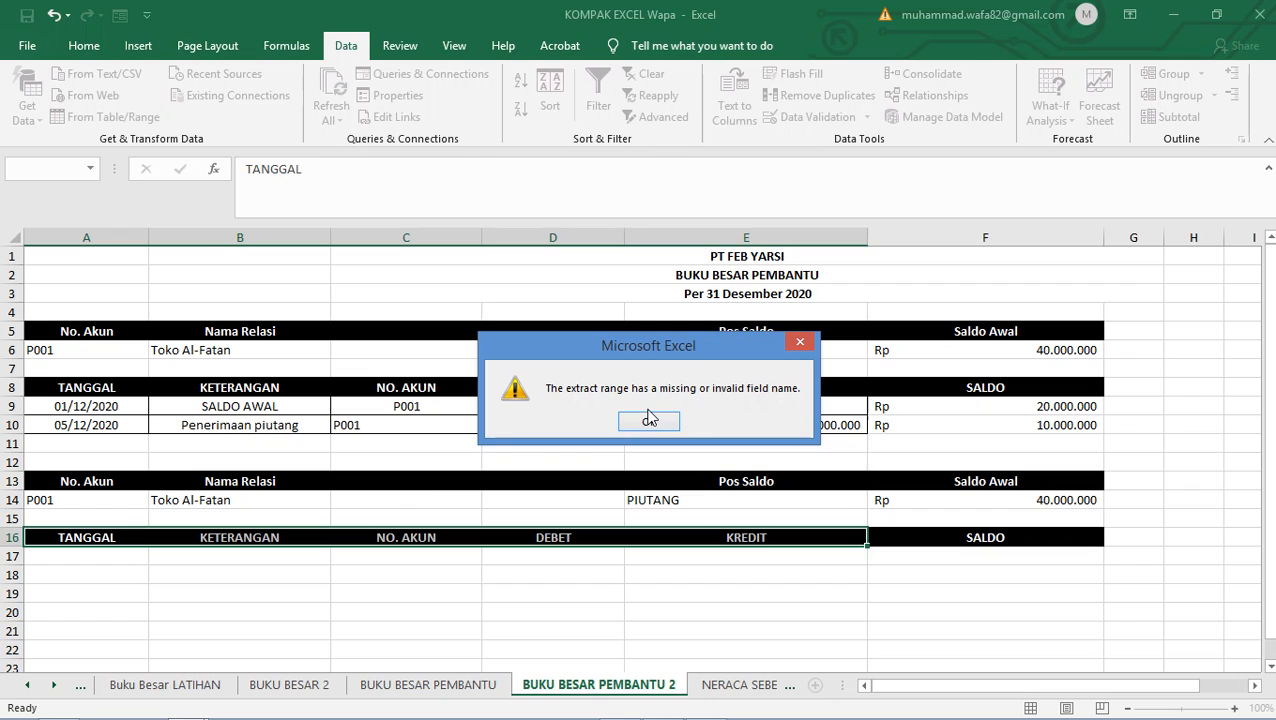
{"action": "left_click", "coordinate": [651, 421]}
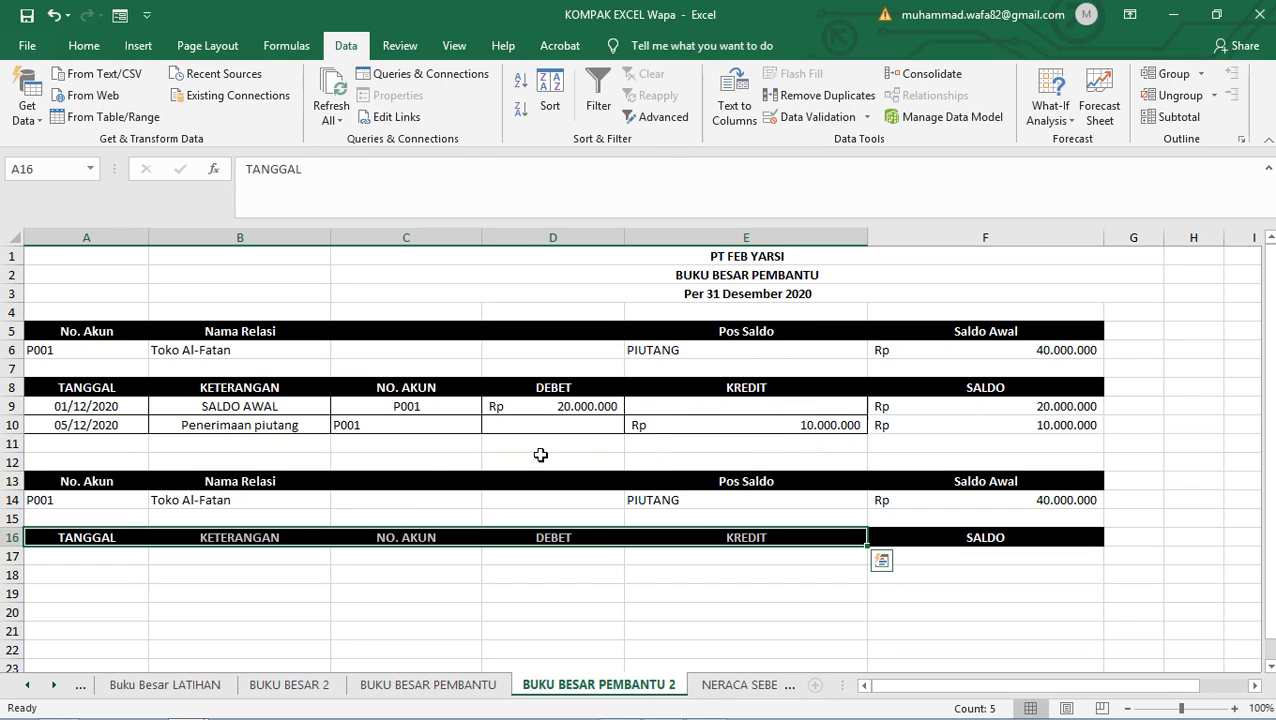
- Choose P002 as the No. Akun in A14 of the second ledger block
{"action": "left_click", "coordinate": [104, 537]}
{"action": "left_click", "coordinate": [114, 462]}
{"action": "left_click", "coordinate": [143, 500]}
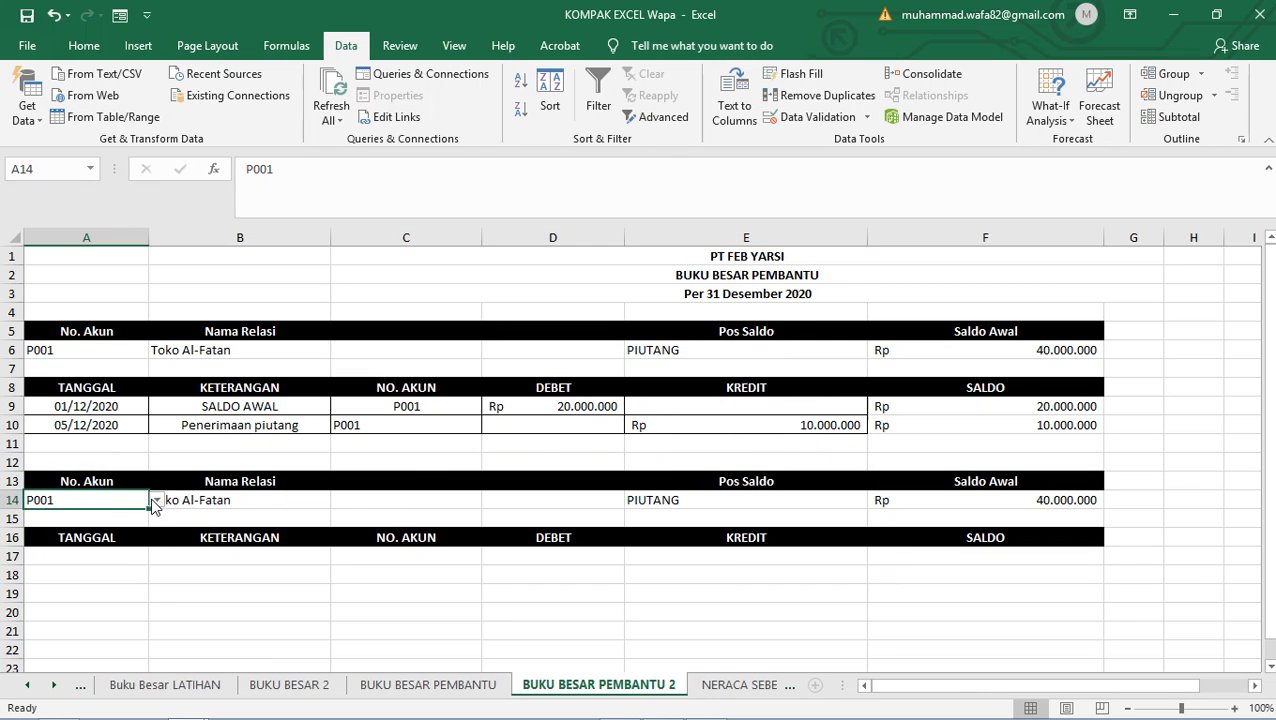
{"action": "left_click", "coordinate": [155, 500]}
{"action": "left_click", "coordinate": [76, 523]}
{"action": "left_click", "coordinate": [72, 538]}
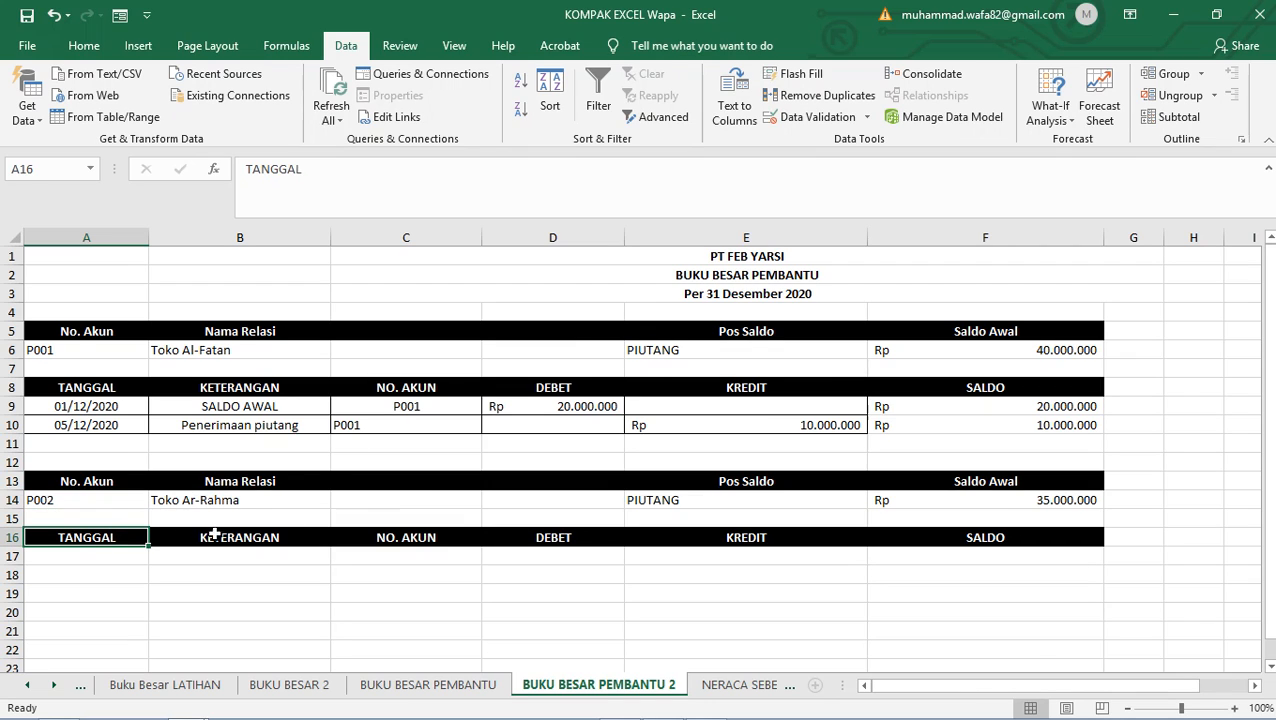
- Choose U002 as the No. Akun in A14 of the second ledger block
{"action": "left_click", "coordinate": [124, 503]}
{"action": "left_click", "coordinate": [156, 500]}
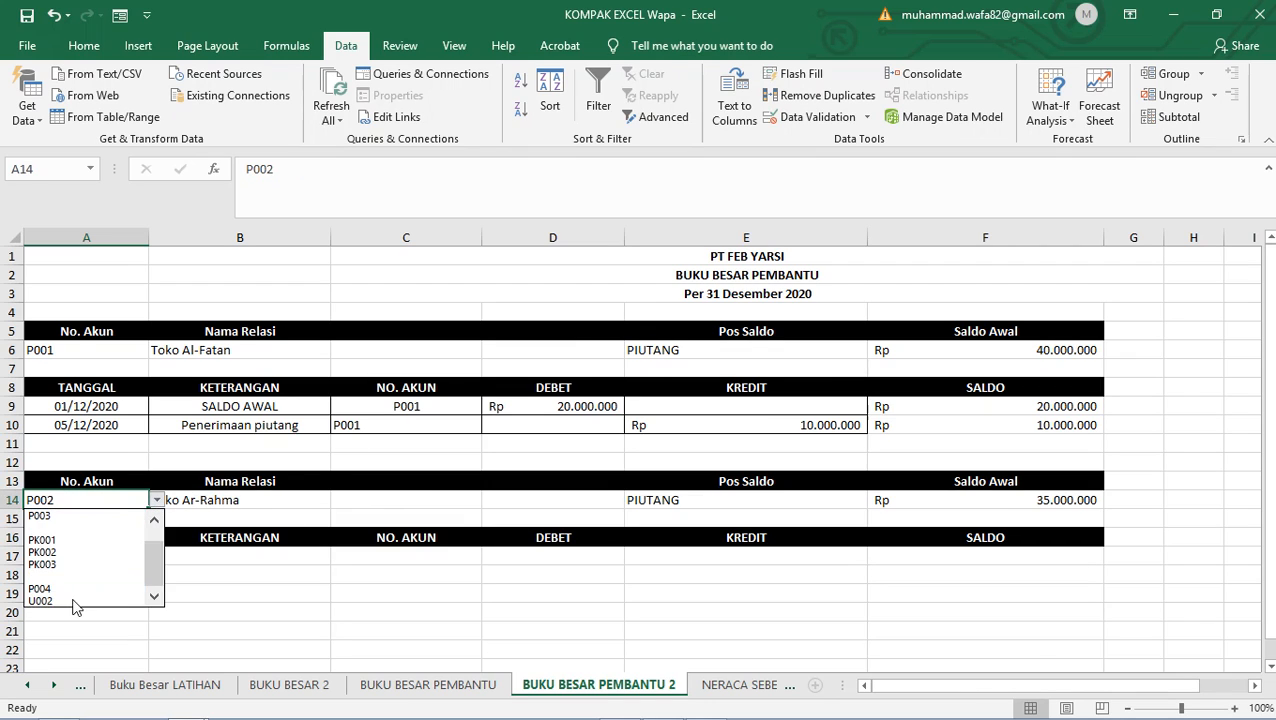
{"action": "left_click", "coordinate": [77, 603]}
{"action": "left_click", "coordinate": [113, 549]}
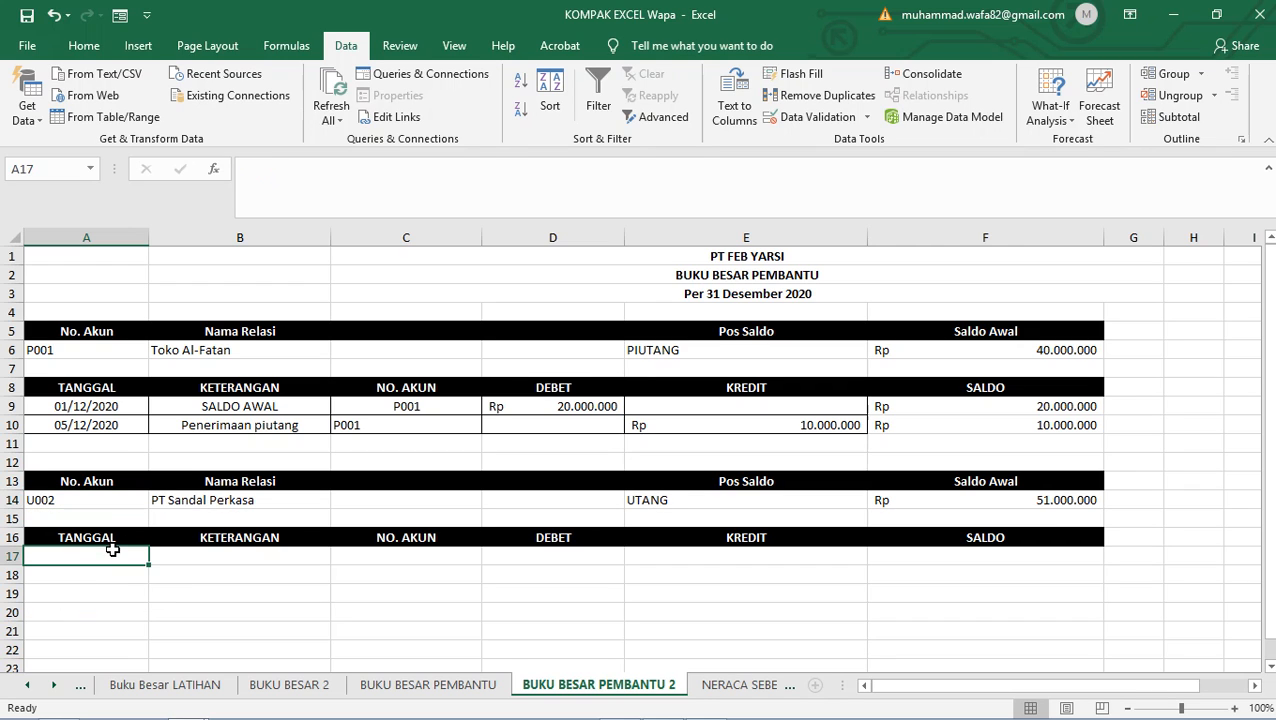
- Start an Advanced Filter from headings A16:E16 with JURNAL UMUM range A5:F71 as the list range
{"action": "left_click", "coordinate": [98, 538]}
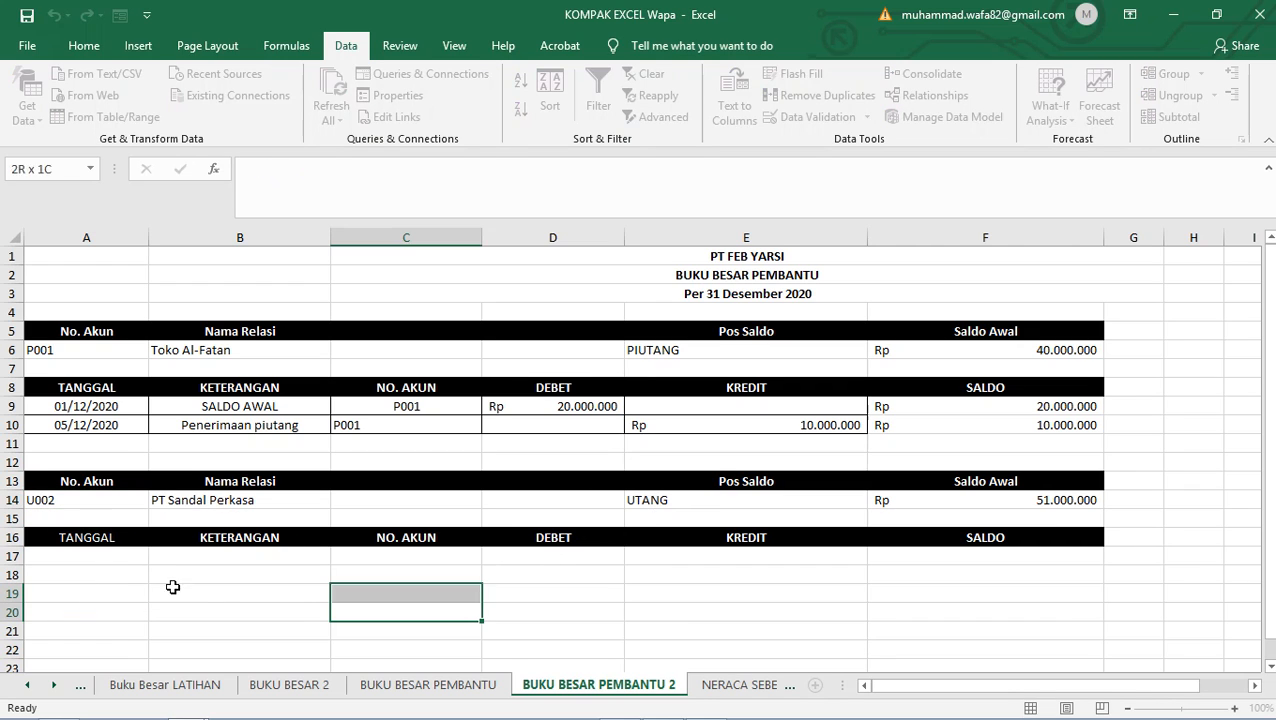
{"action": "left_click_drag", "start_coordinate": [118, 537], "coordinate": [603, 538]}
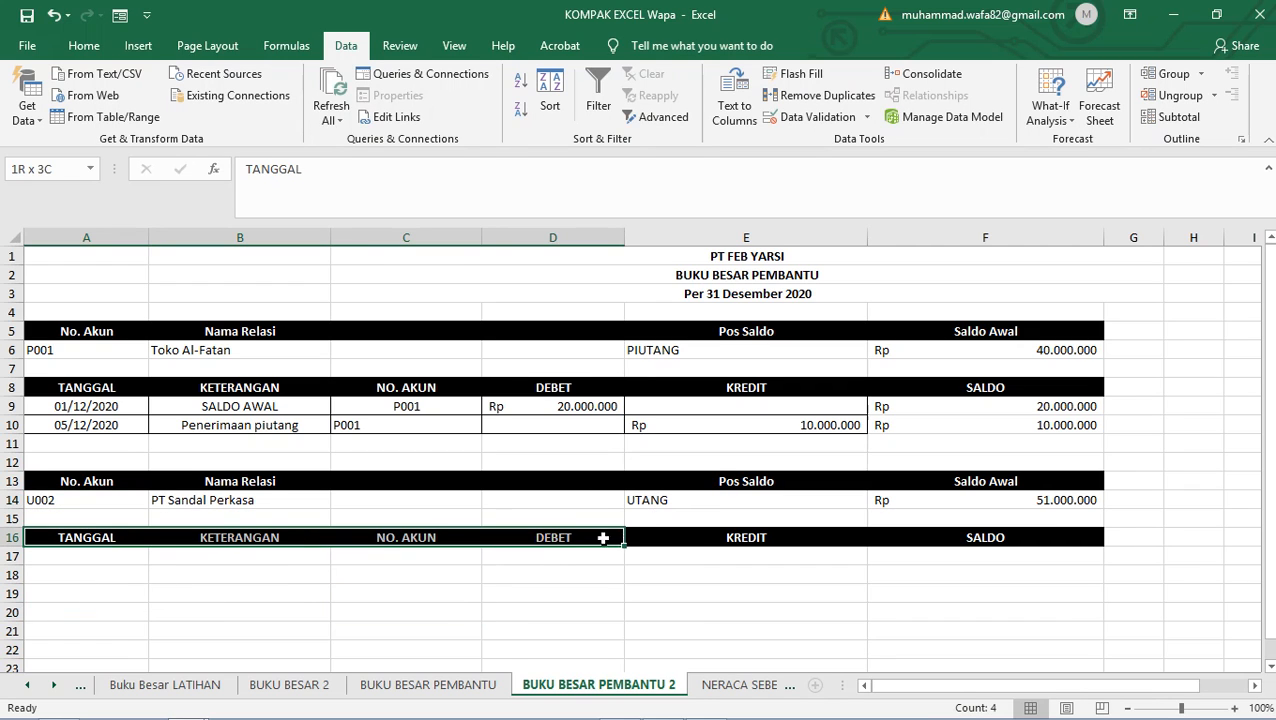
{"action": "left_click", "coordinate": [652, 117]}
{"action": "left_click", "coordinate": [568, 446]}
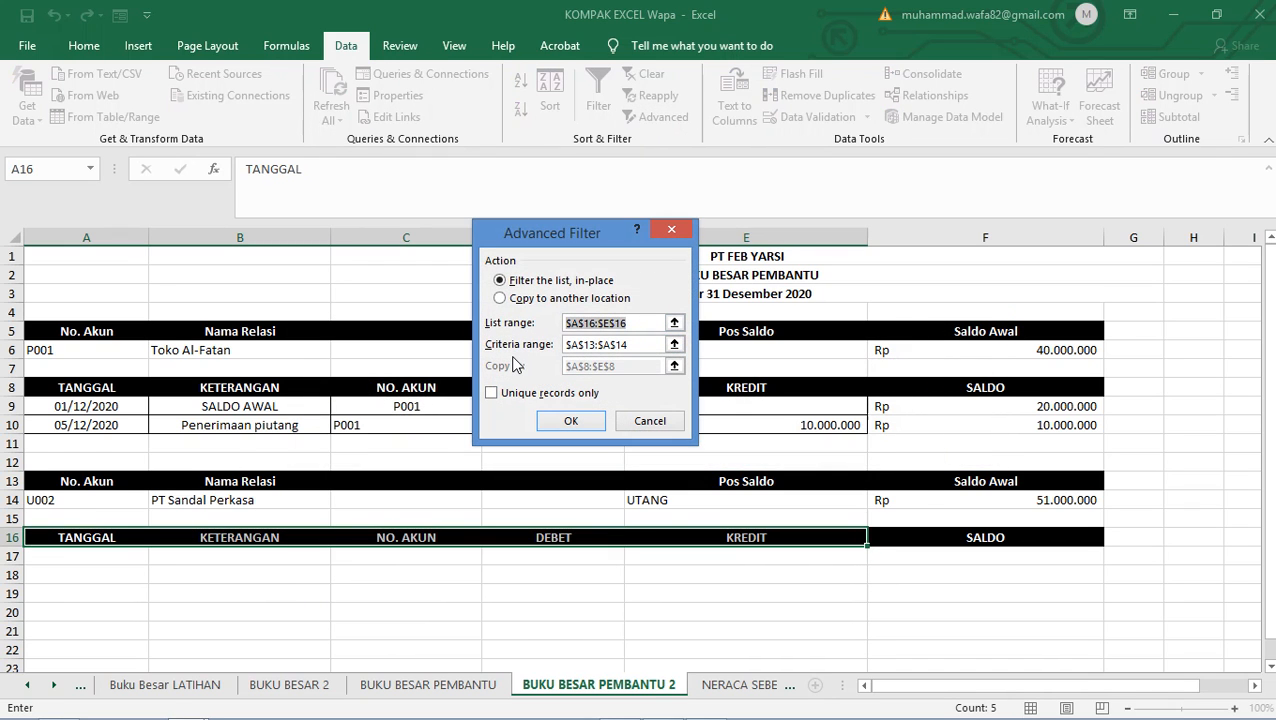
{"action": "key", "text": "BackSpace"}
{"action": "right_click", "coordinate": [60, 685]}
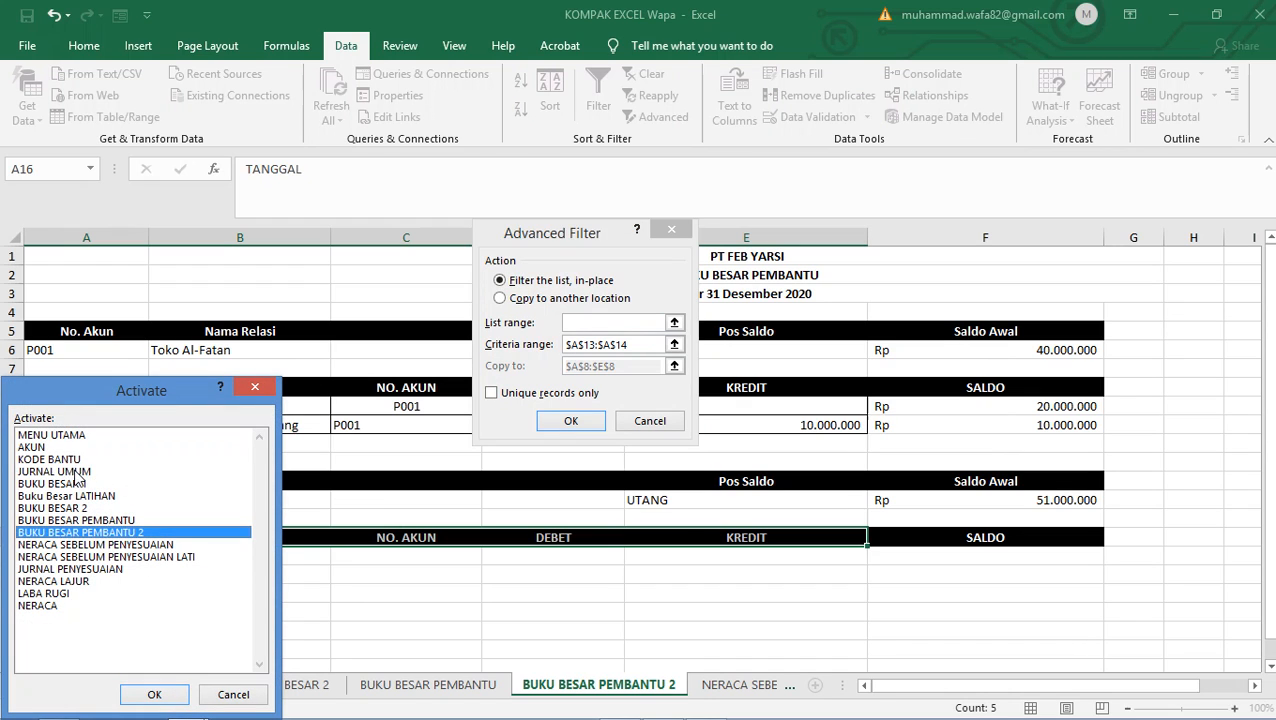
{"action": "double_click", "coordinate": [66, 472]}
{"action": "scroll", "coordinate": [148, 303], "scroll_direction": "up", "scroll_amount": 16}
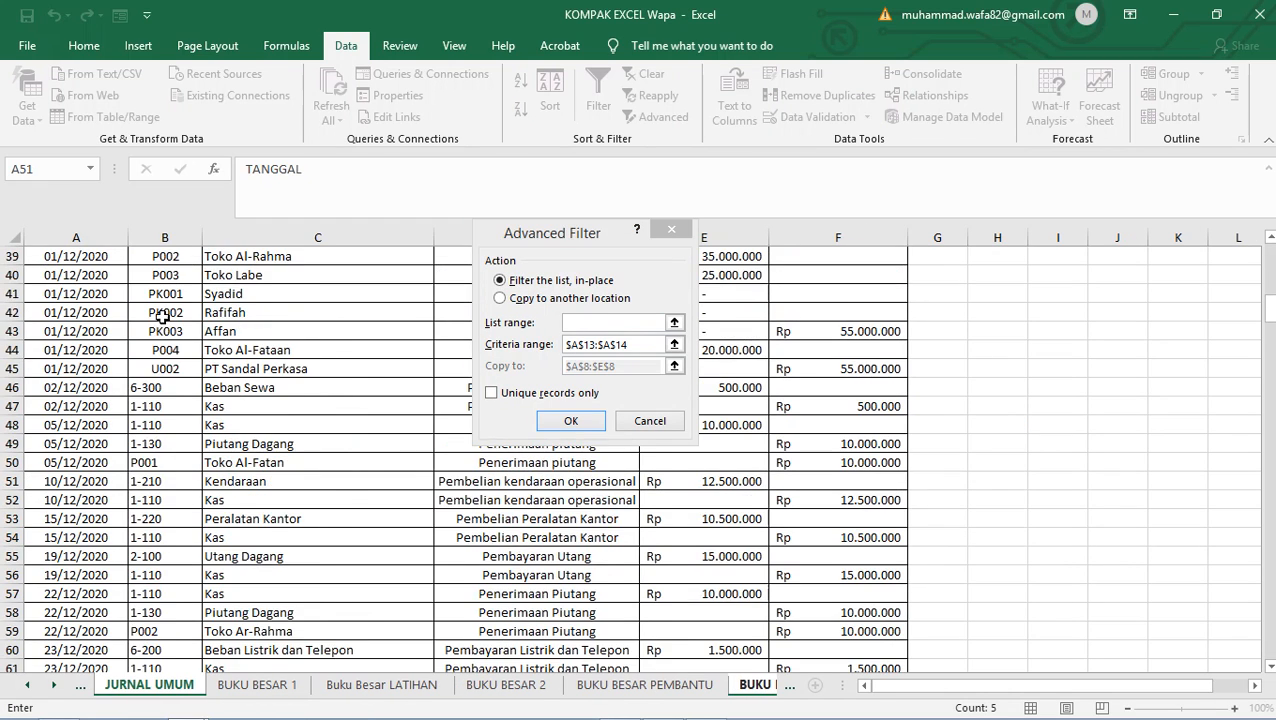
{"action": "left_click_drag", "start_coordinate": [85, 291], "coordinate": [843, 632]}
- Set the filter's criteria to A13:A14, copy the results to another location at A16:E16, and run the filter
{"action": "left_click", "coordinate": [643, 345]}
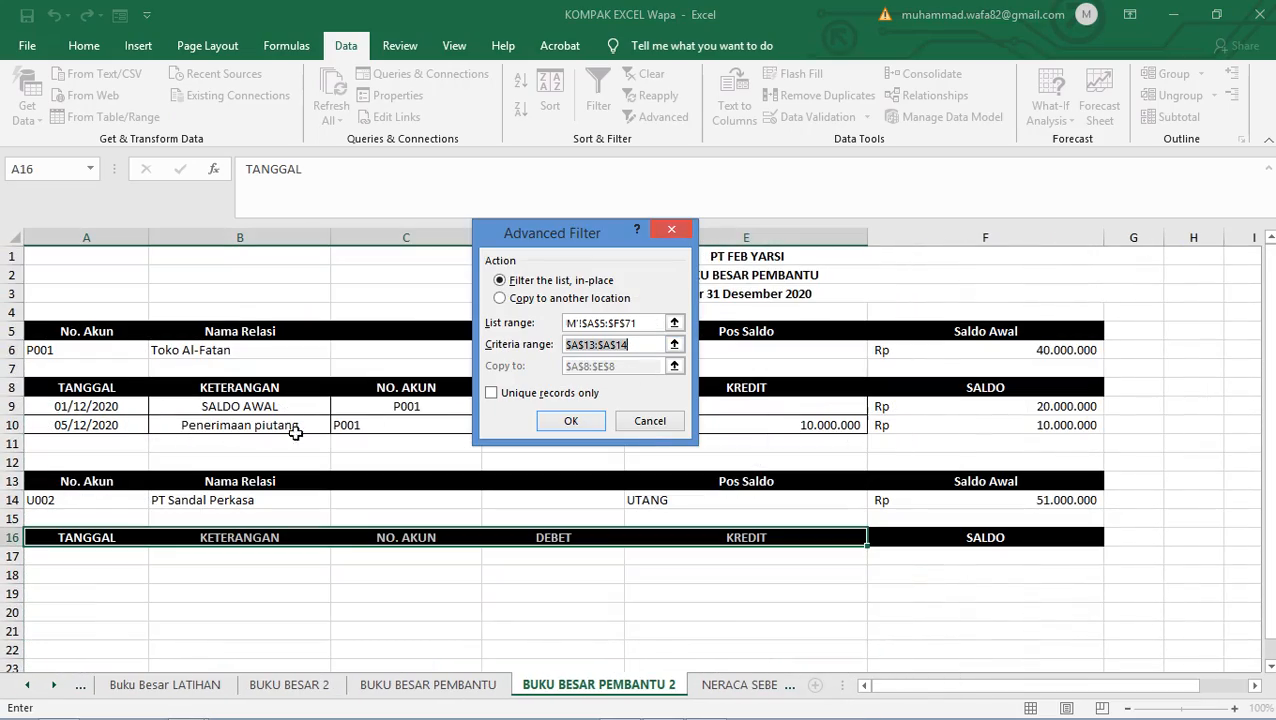
{"action": "left_click_drag", "start_coordinate": [60, 487], "coordinate": [68, 503]}
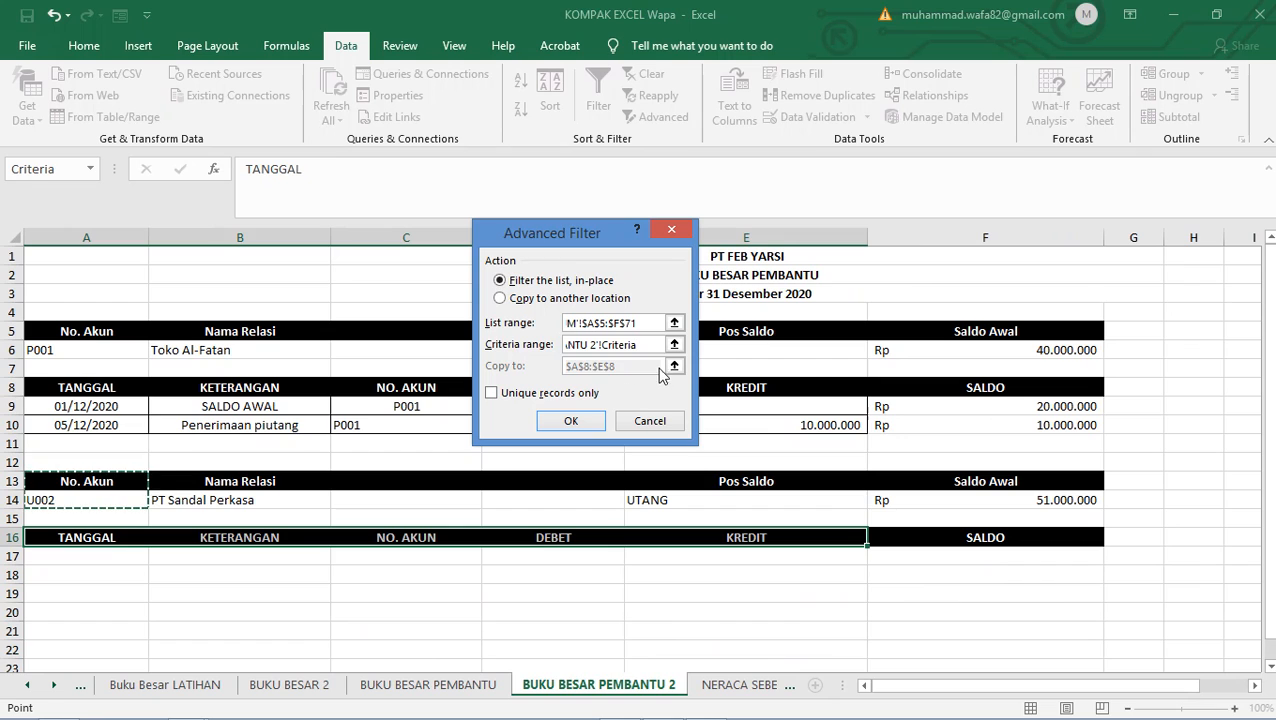
{"action": "left_click", "coordinate": [497, 298]}
{"action": "left_click", "coordinate": [648, 366]}
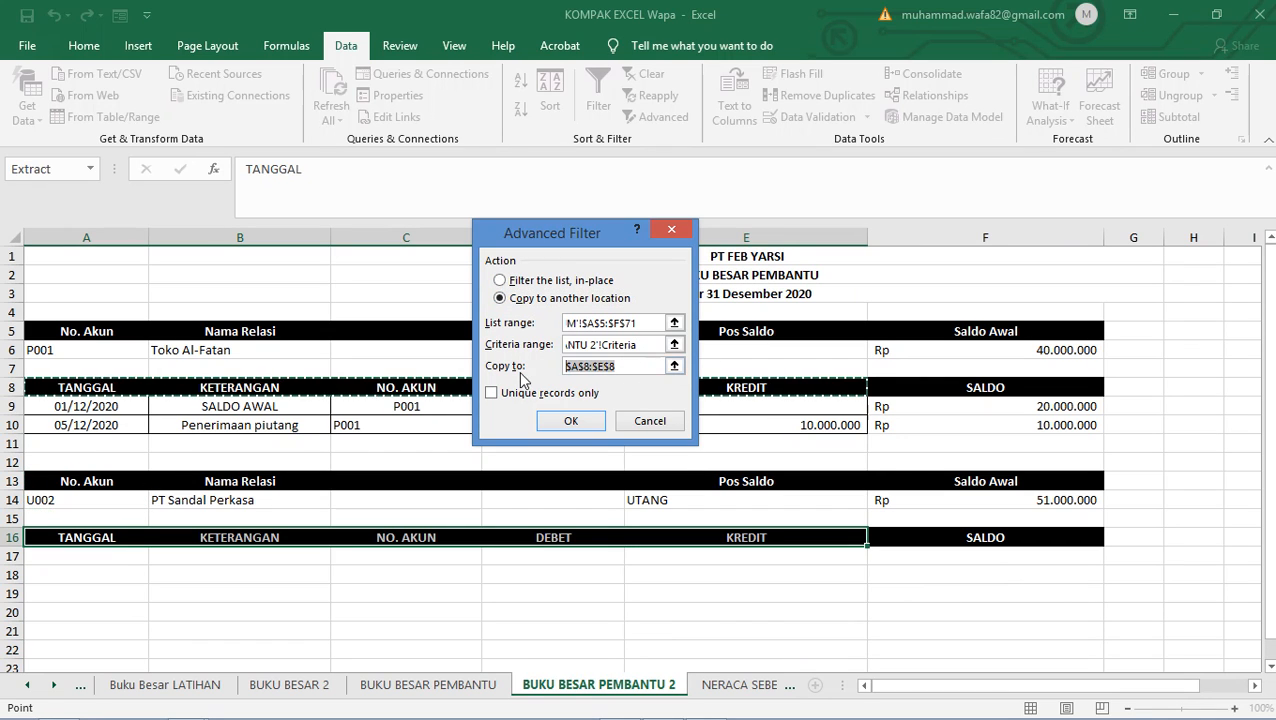
{"action": "key", "text": "BackSpace"}
{"action": "left_click_drag", "start_coordinate": [97, 540], "coordinate": [790, 537]}
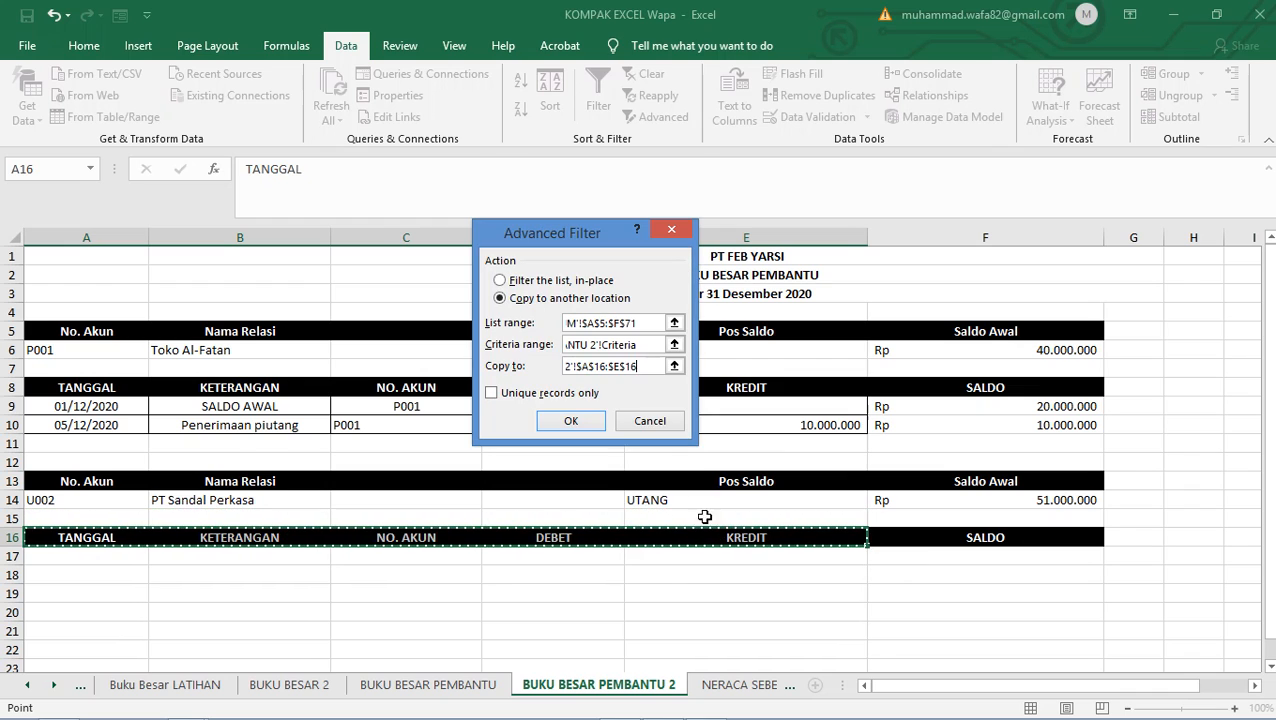
{"action": "left_click", "coordinate": [578, 426]}
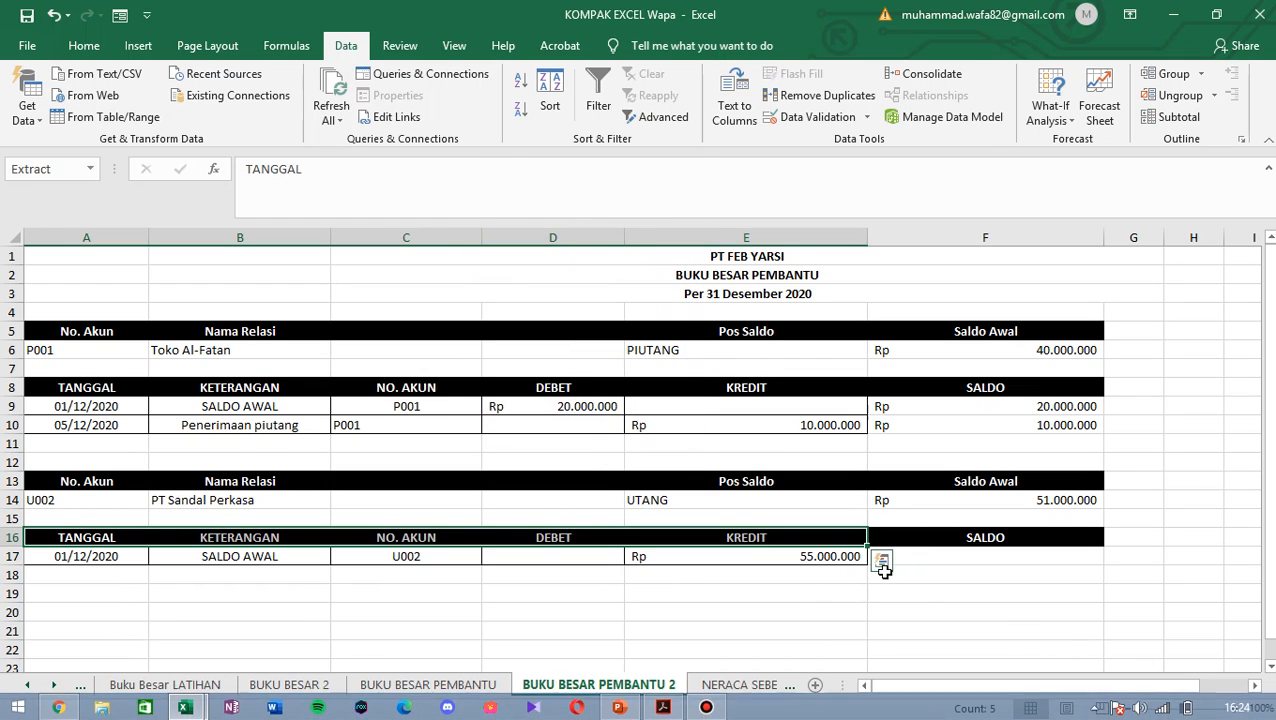
- Enter the opening SALDO in F17 of the second ledger block with the formula =E17
{"action": "left_click", "coordinate": [946, 552]}
{"action": "type", "text": "="}
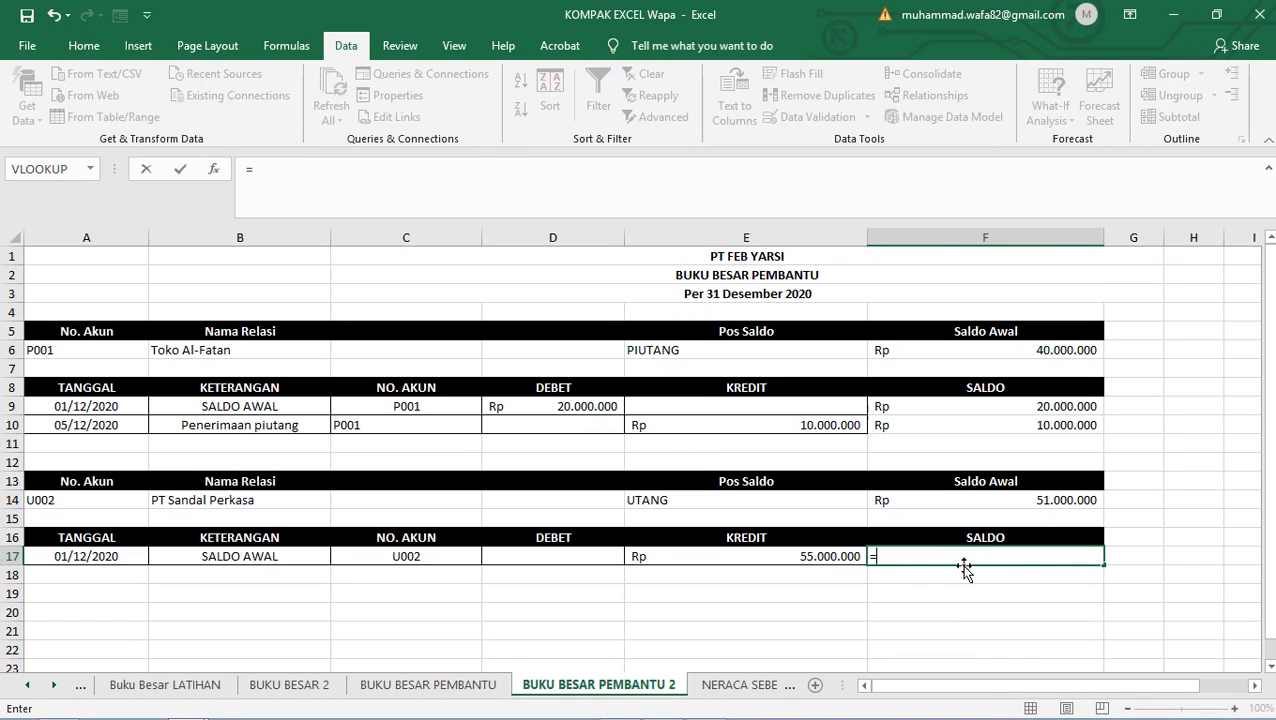
{"action": "left_click", "coordinate": [797, 557]}
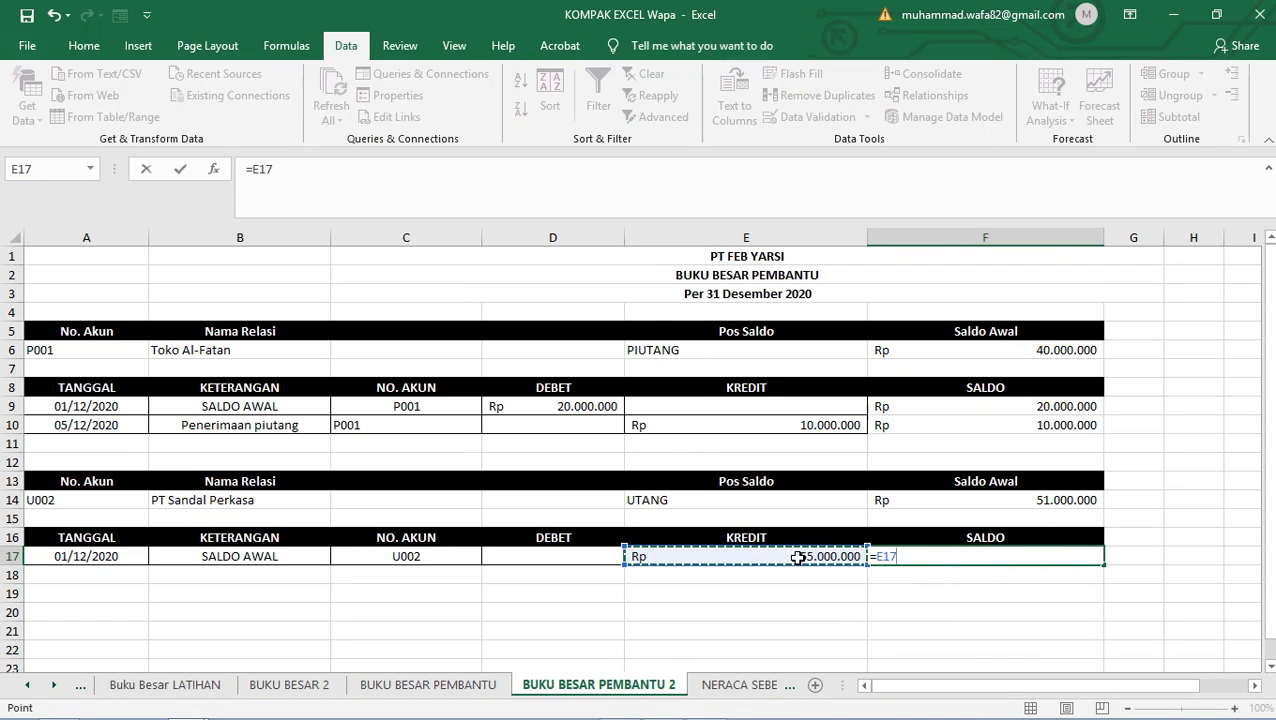
{"action": "key", "text": "Return"}
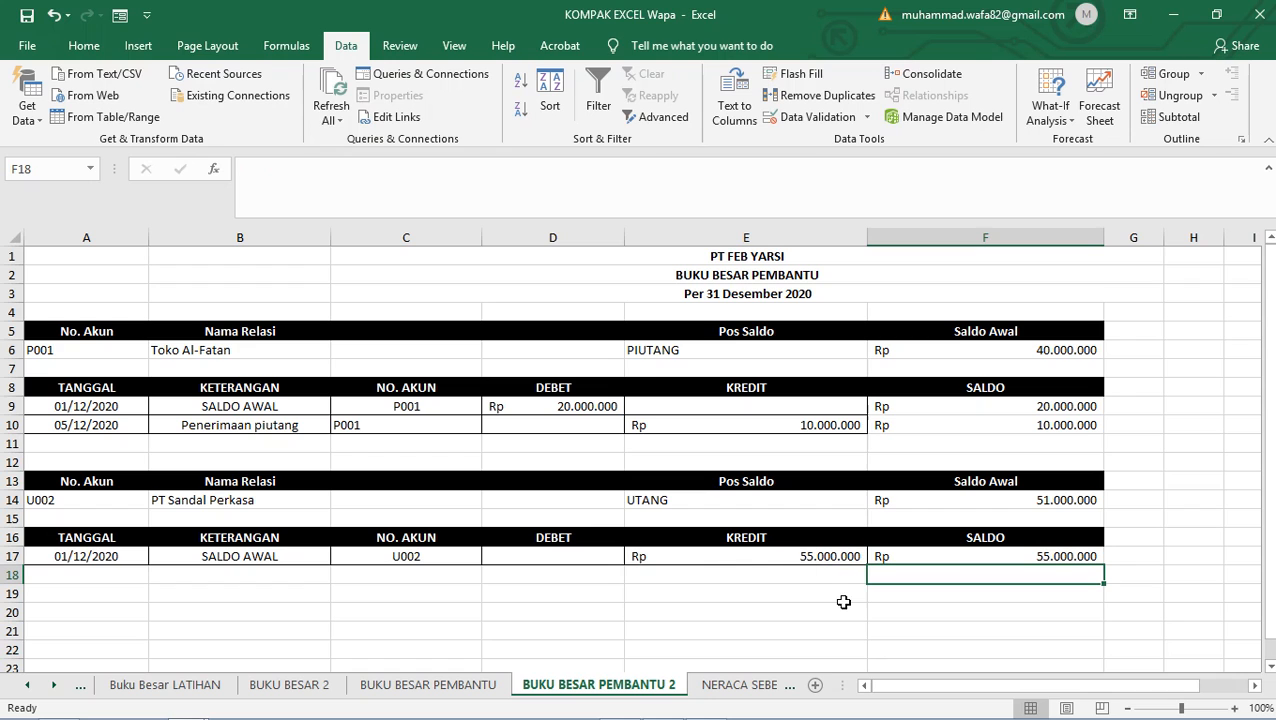
- Start a PivotTable at cell A5 of the NERACA SEBELUM PENYESUAIAN LATI sheet
{"action": "left_click", "coordinate": [745, 686]}
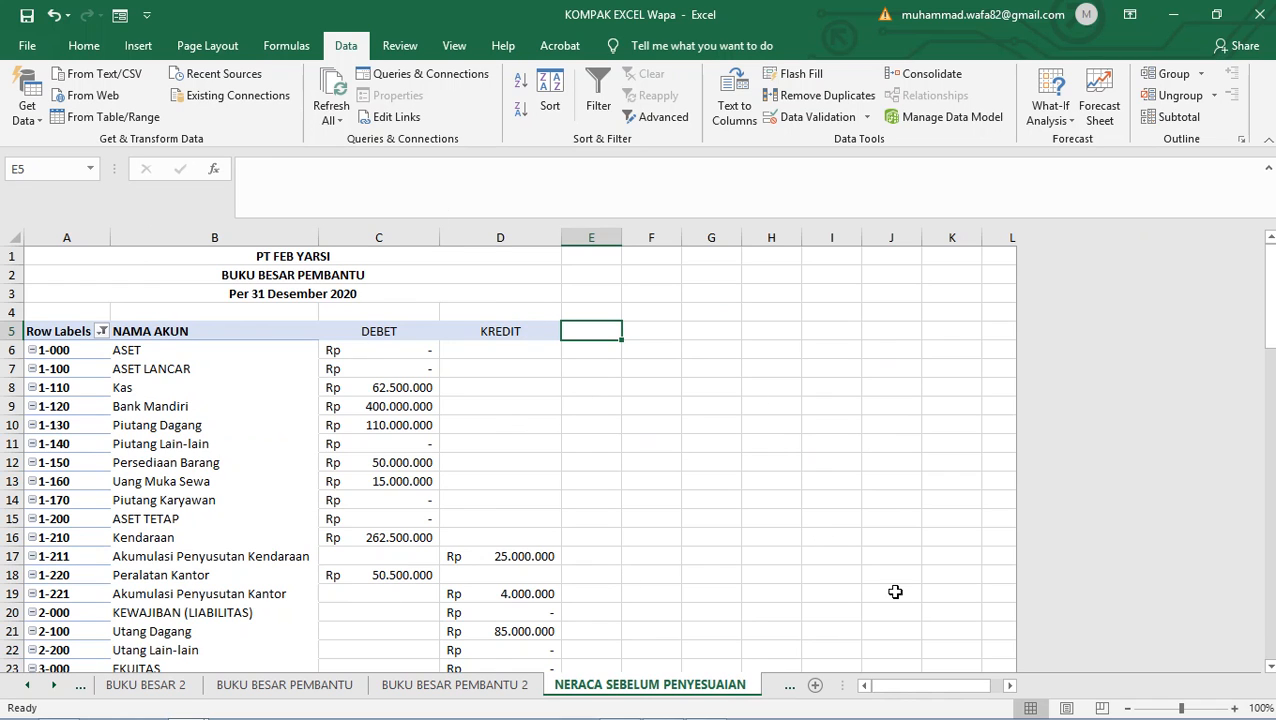
{"action": "left_click", "coordinate": [771, 686]}
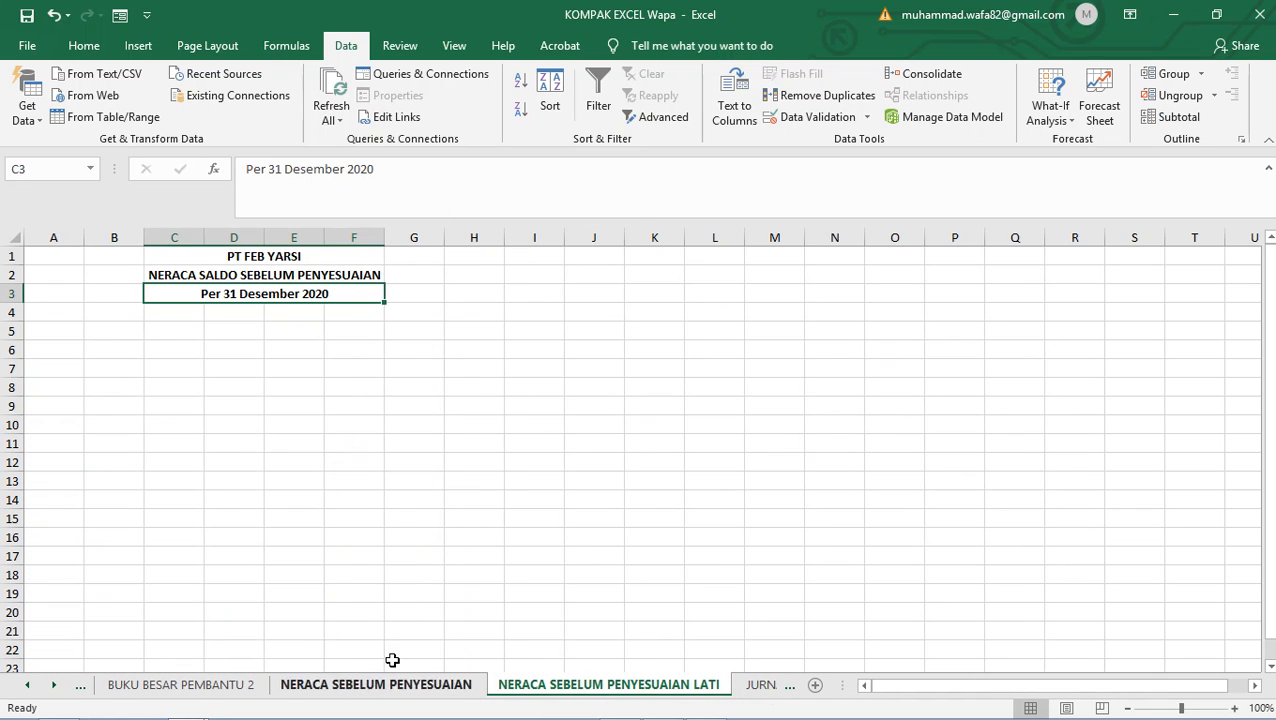
{"action": "left_click", "coordinate": [55, 328]}
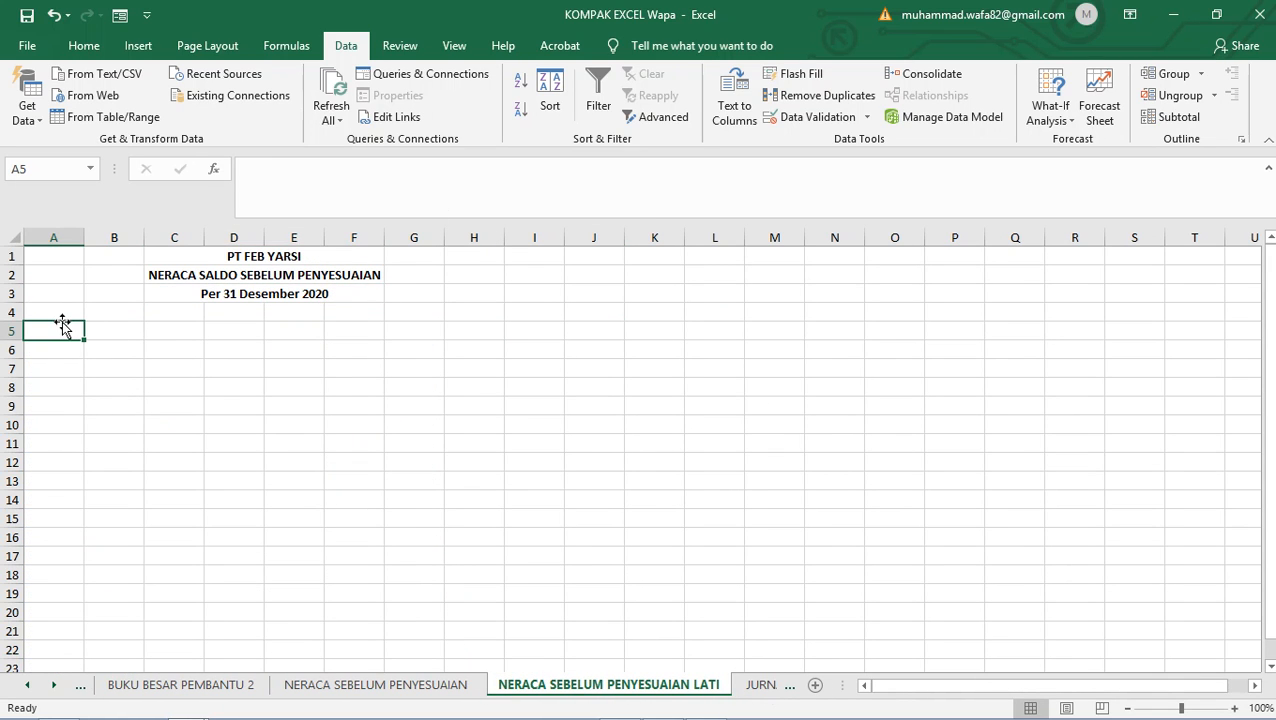
{"action": "left_click", "coordinate": [61, 383]}
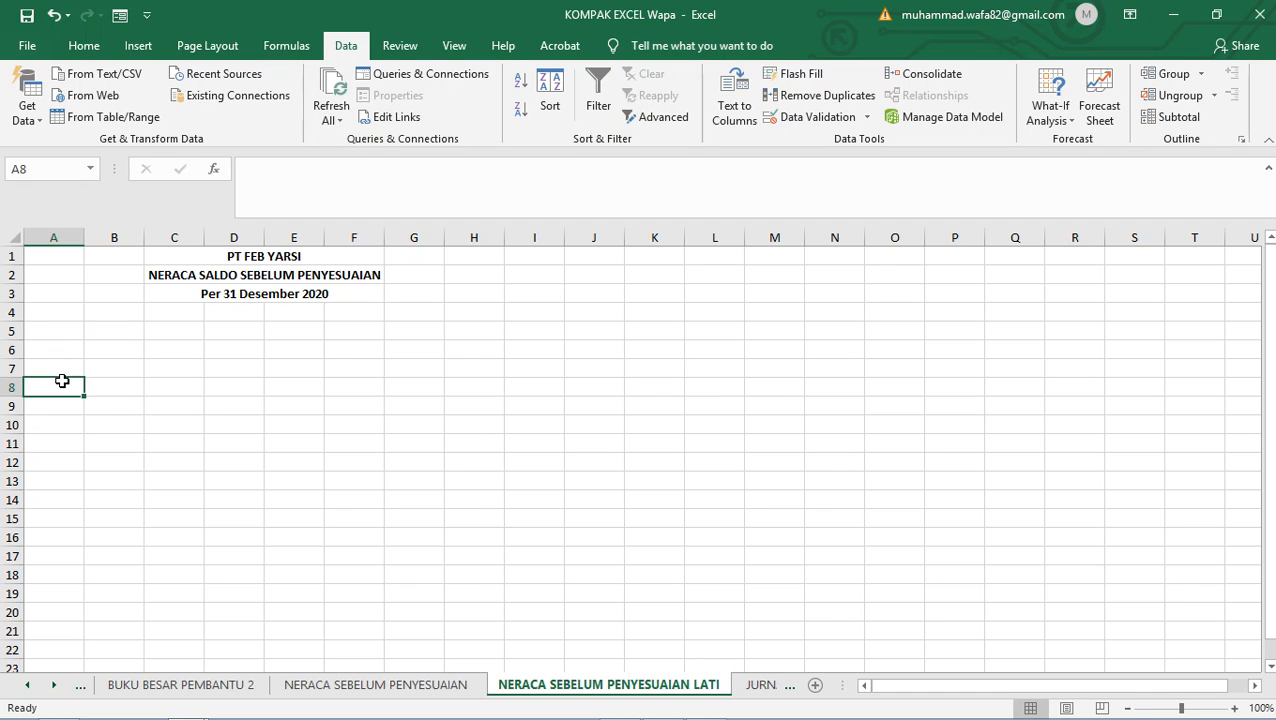
{"action": "left_click", "coordinate": [58, 345]}
{"action": "left_click", "coordinate": [56, 326]}
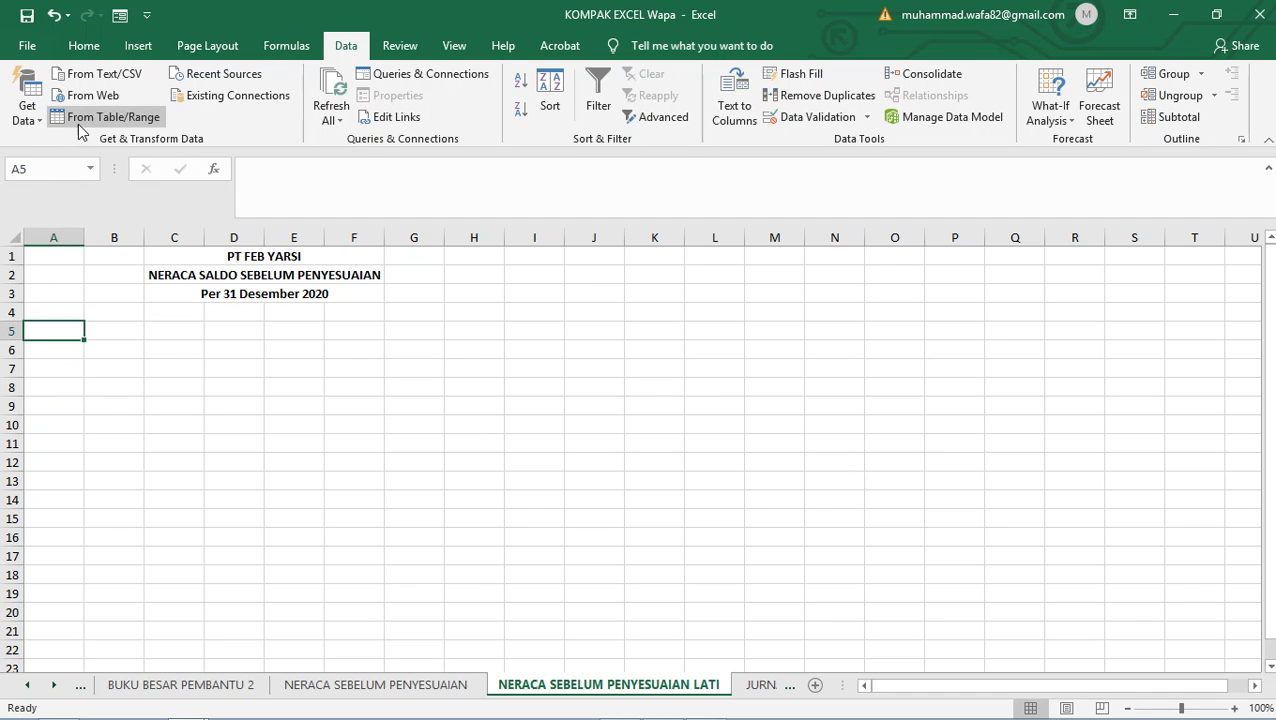
{"action": "left_click", "coordinate": [84, 45]}
{"action": "left_click", "coordinate": [138, 45]}
{"action": "left_click", "coordinate": [36, 92]}
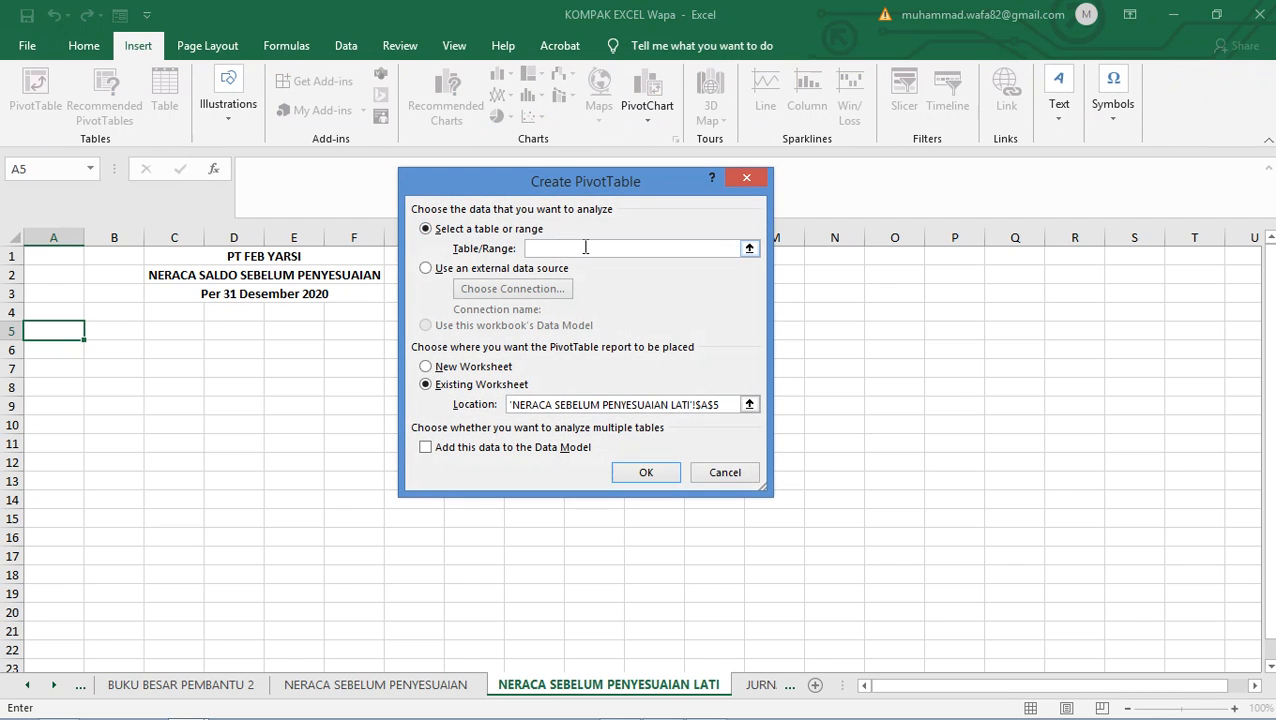
- Set the PivotTable's source to JURNAL UMUM range A5:F71 and create it on the existing worksheet
{"action": "right_click", "coordinate": [63, 686]}
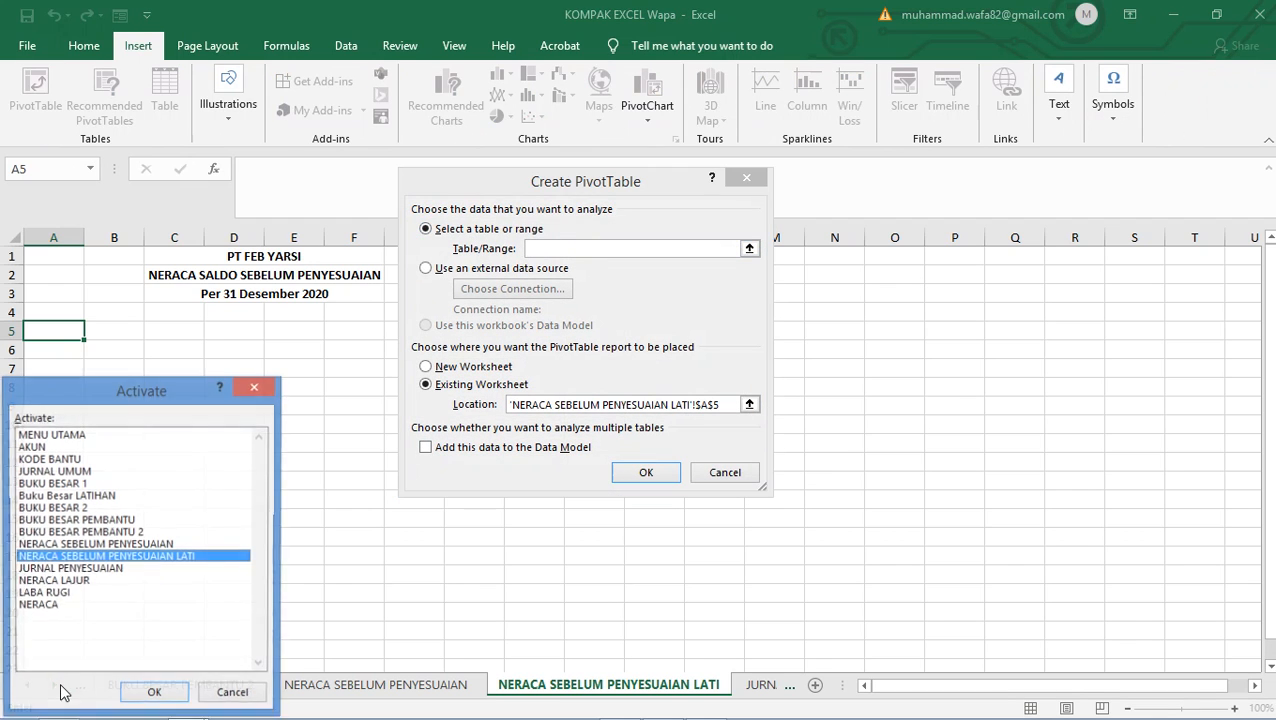
{"action": "double_click", "coordinate": [80, 470]}
{"action": "scroll", "coordinate": [77, 468], "scroll_direction": "up", "scroll_amount": 17}
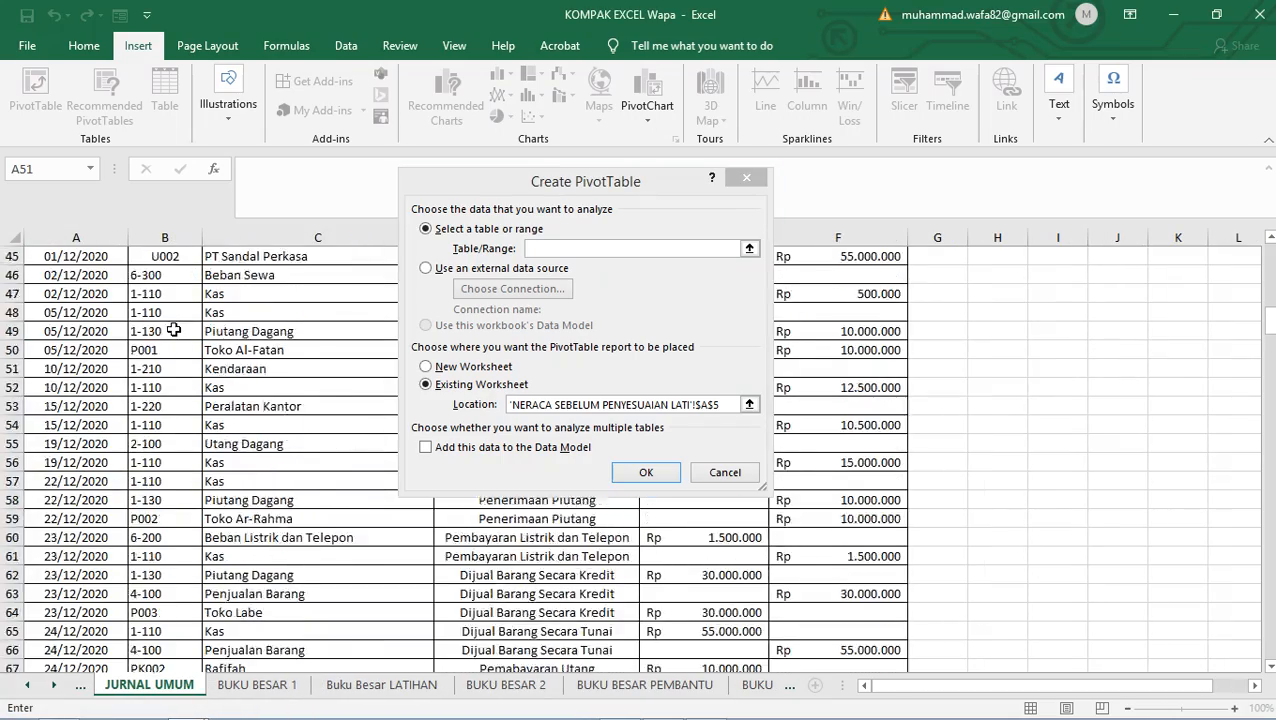
{"action": "left_click", "coordinate": [75, 331]}
{"action": "left_click_drag", "start_coordinate": [238, 347], "coordinate": [832, 628]}
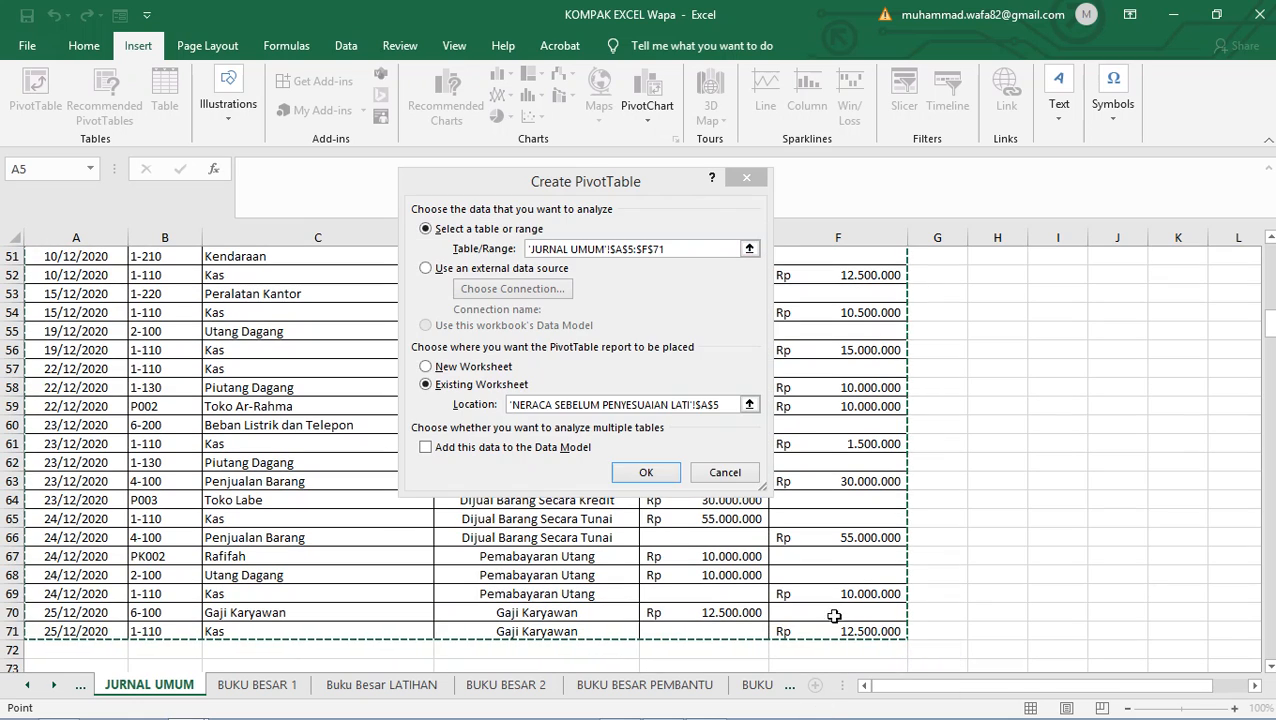
{"action": "left_click", "coordinate": [666, 479]}
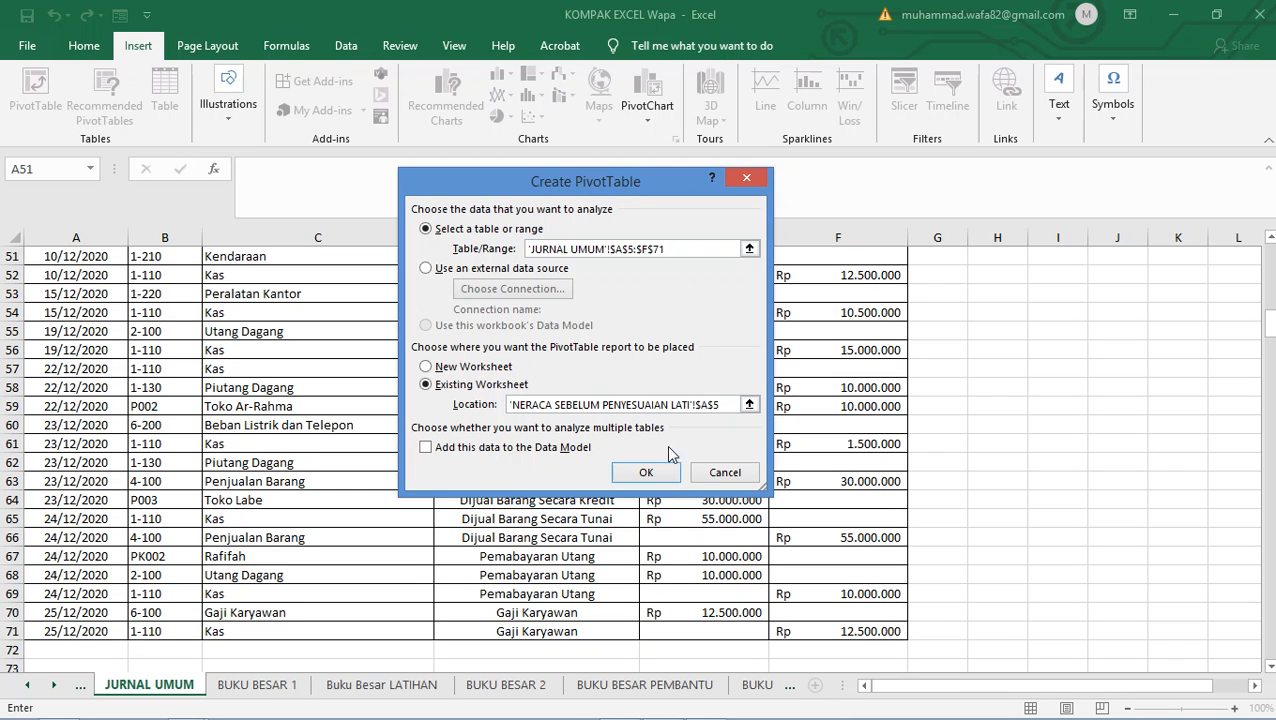
{"action": "left_click", "coordinate": [649, 474]}
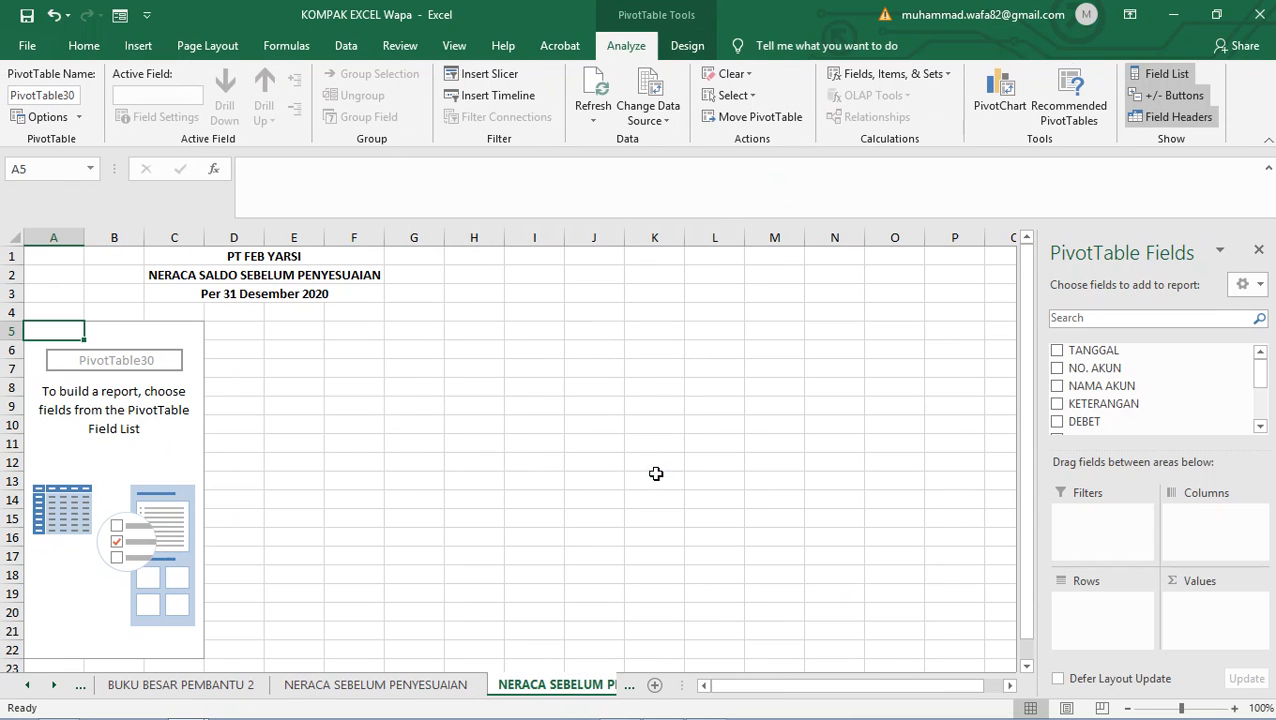
- Add NO. AKUN and NAMA AKUN as the pivot table's rows and the sum of SALDO as its values
{"action": "scroll", "coordinate": [1125, 365], "scroll_direction": "down", "scroll_amount": 1}
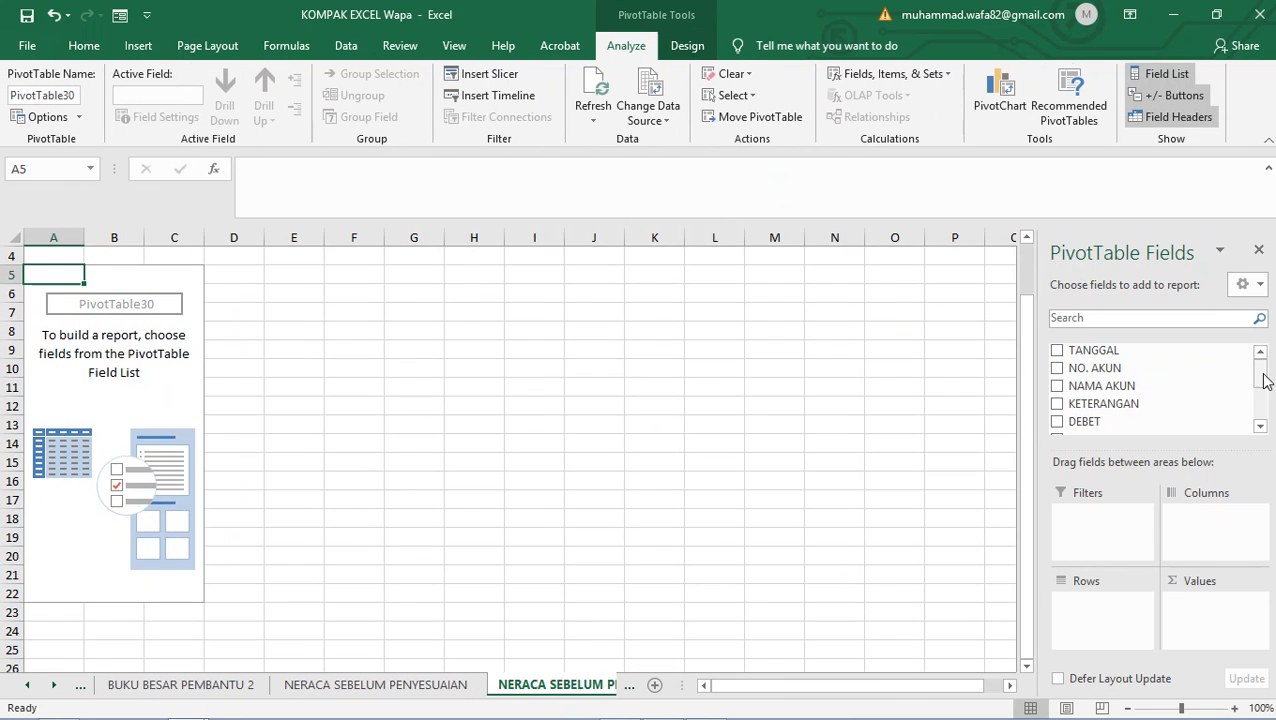
{"action": "mouse_move", "coordinate": [1261, 362]}
{"action": "left_mouse_down"}
{"action": "mouse_move", "coordinate": [1261, 413]}
{"action": "mouse_move", "coordinate": [1261, 368]}
{"action": "left_mouse_up"}
{"action": "left_click_drag", "start_coordinate": [1138, 395], "coordinate": [1162, 369]}
{"action": "left_click_drag", "start_coordinate": [1259, 399], "coordinate": [1259, 370]}
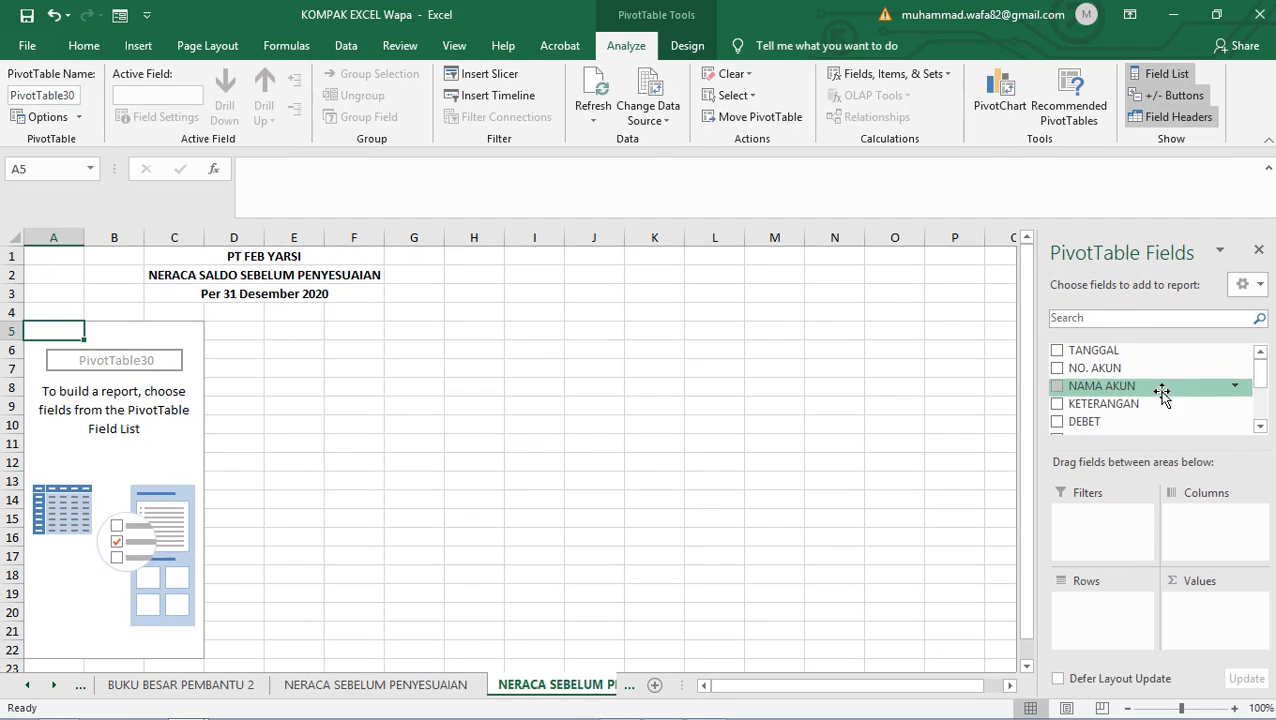
{"action": "left_click_drag", "start_coordinate": [1110, 368], "coordinate": [1093, 604]}
{"action": "left_click_drag", "start_coordinate": [1090, 390], "coordinate": [1104, 630]}
{"action": "scroll", "coordinate": [1115, 412], "scroll_direction": "down", "scroll_amount": 1}
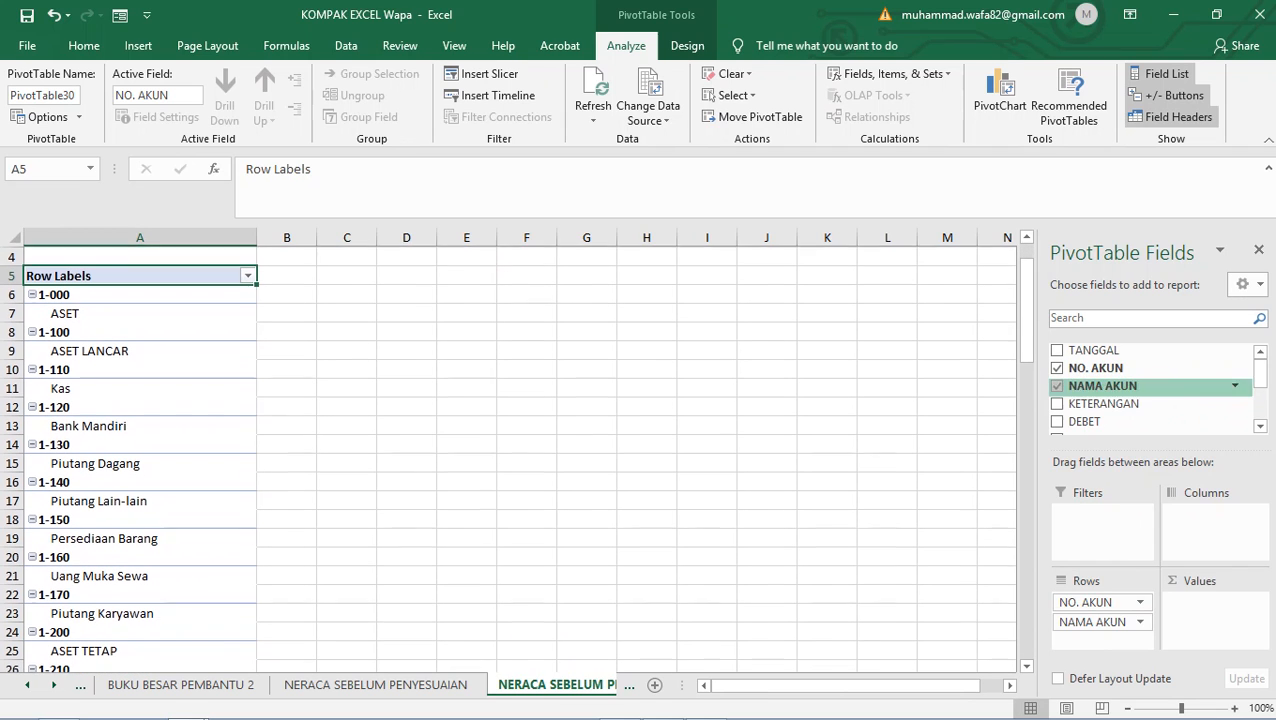
{"action": "left_click_drag", "start_coordinate": [1257, 372], "coordinate": [1259, 389]}
{"action": "left_click_drag", "start_coordinate": [1092, 424], "coordinate": [1203, 602]}
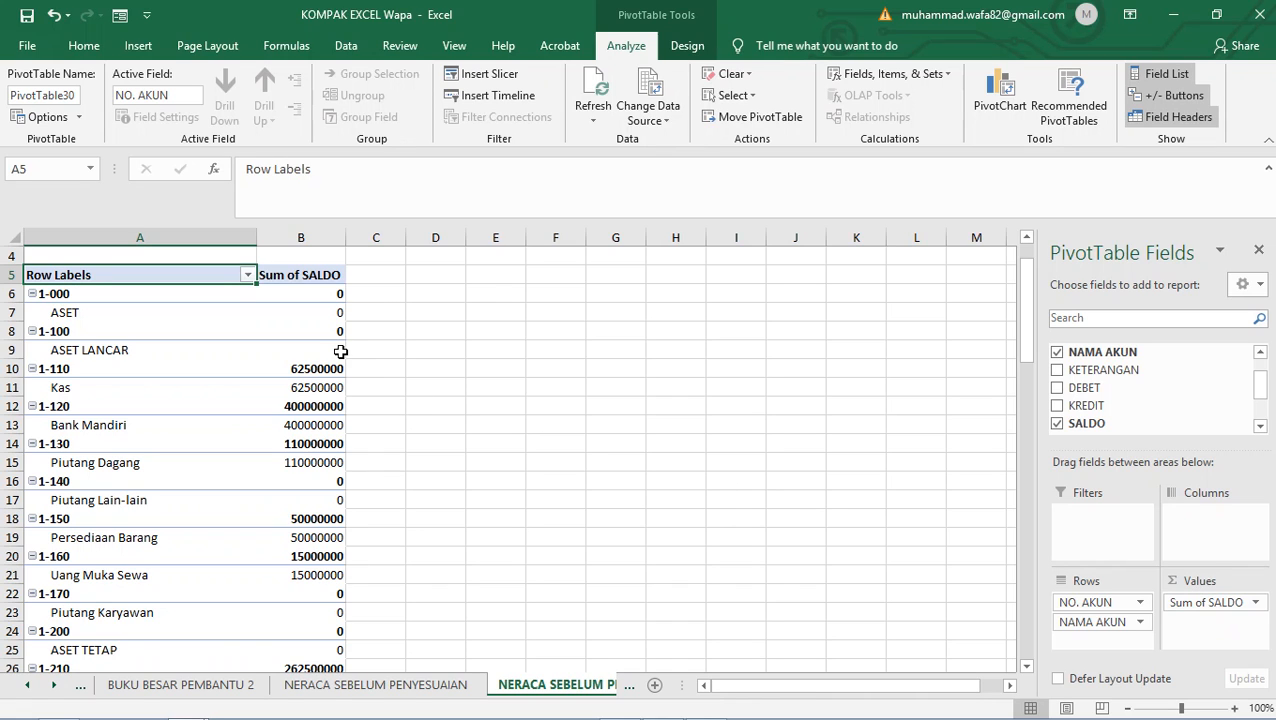
- Set the NO. AKUN row field to no subtotals and show its item labels in tabular form
{"action": "left_click", "coordinate": [1140, 602]}
{"action": "left_click", "coordinate": [1085, 578]}
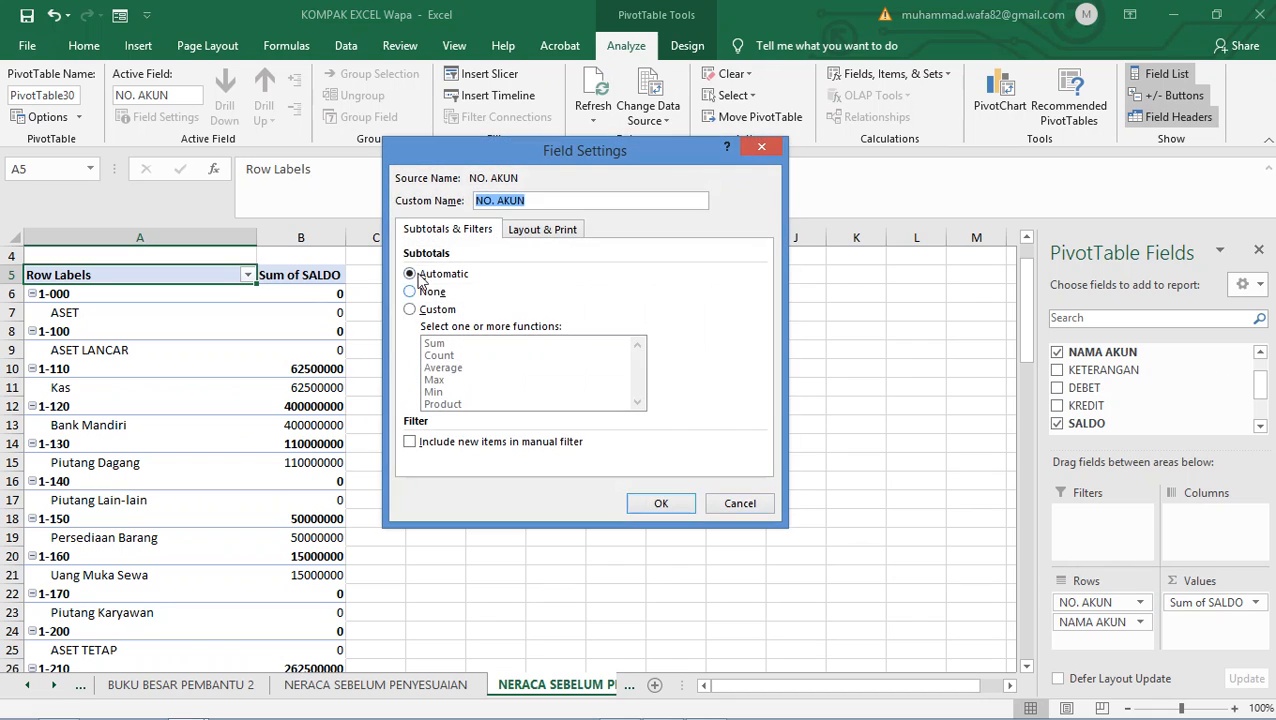
{"action": "left_click", "coordinate": [441, 293]}
{"action": "left_click", "coordinate": [533, 230]}
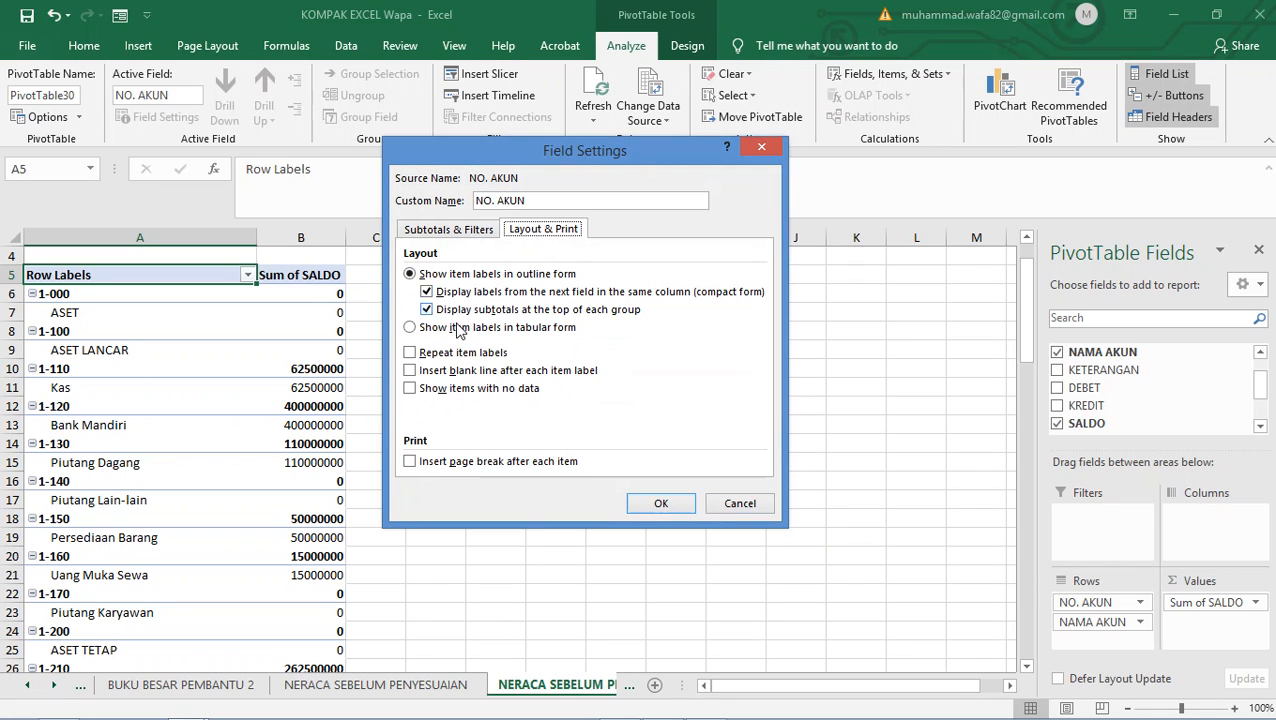
{"action": "left_click", "coordinate": [491, 330]}
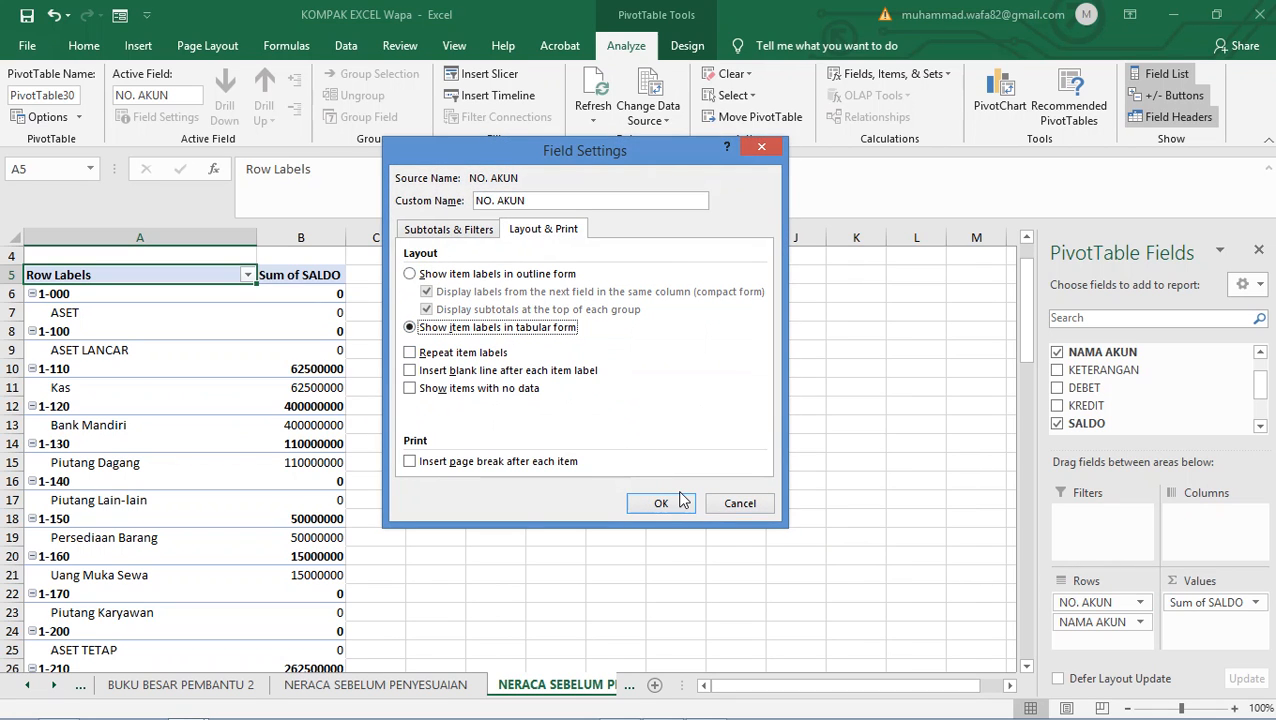
{"action": "left_click", "coordinate": [675, 502]}
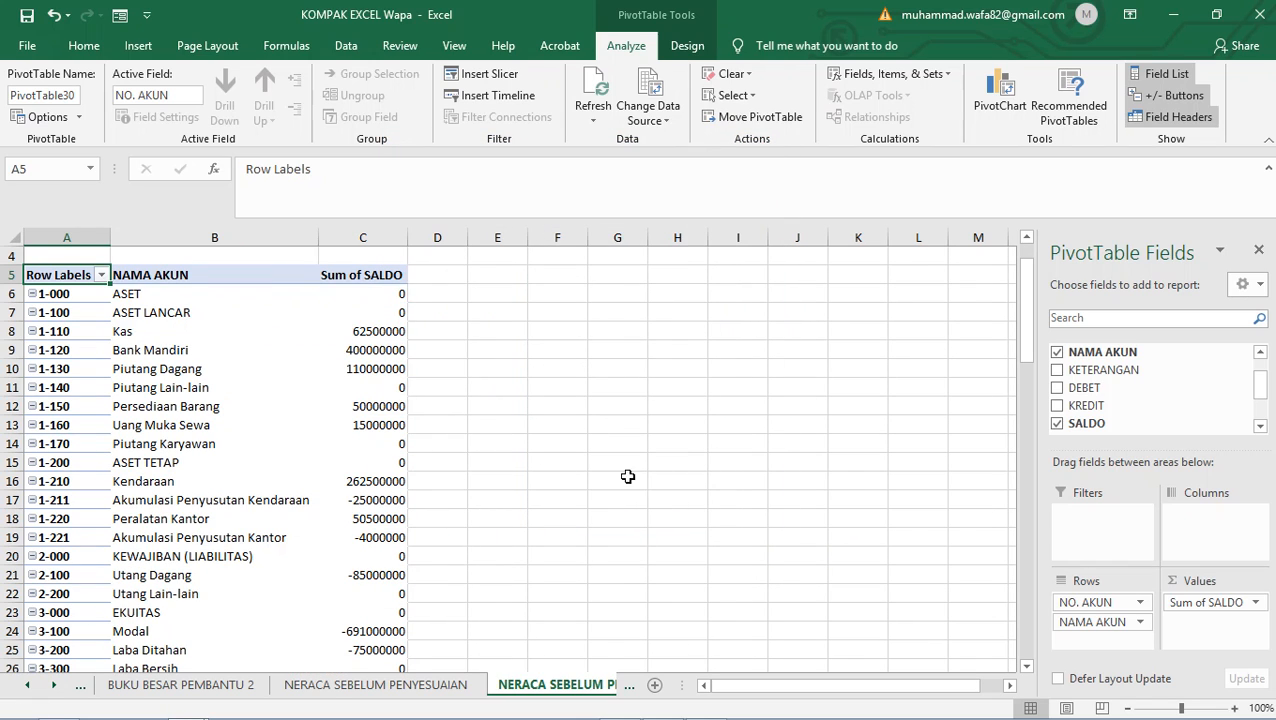
- Format the pivot table's Sum of SALDO values in C6:C47 as Accounting
{"action": "left_click_drag", "start_coordinate": [385, 290], "coordinate": [405, 633]}
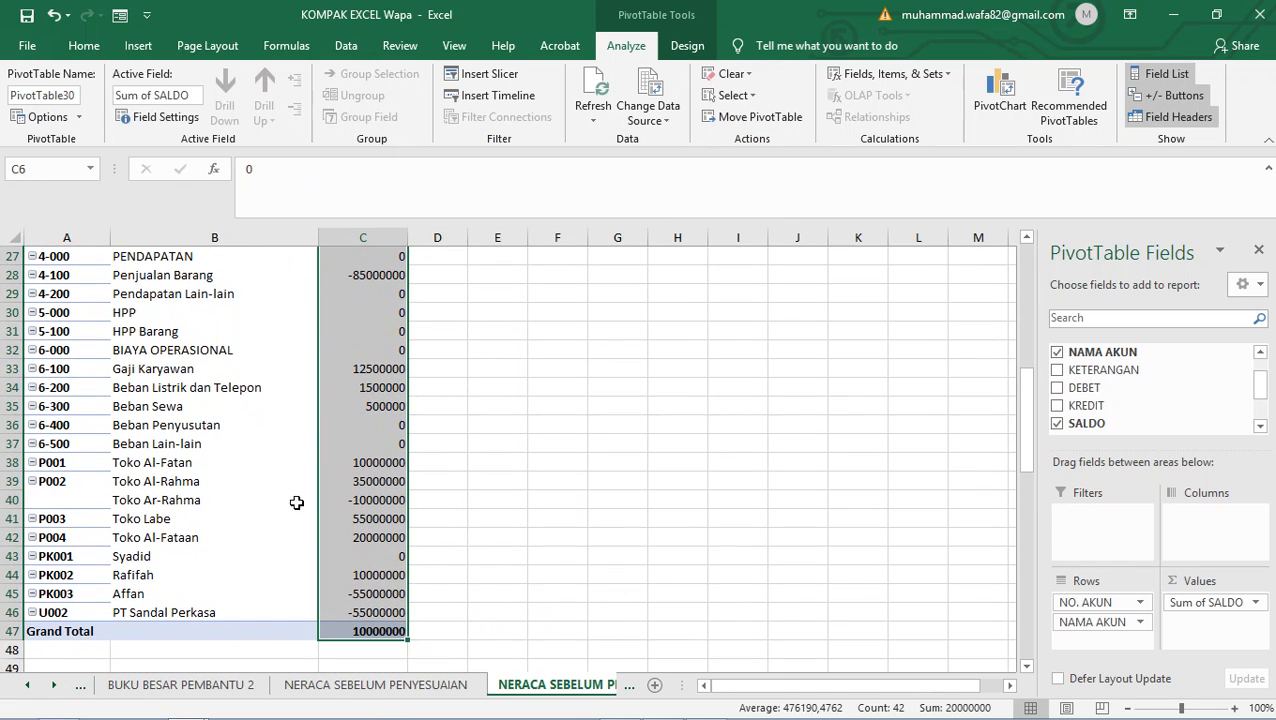
{"action": "left_click", "coordinate": [138, 45]}
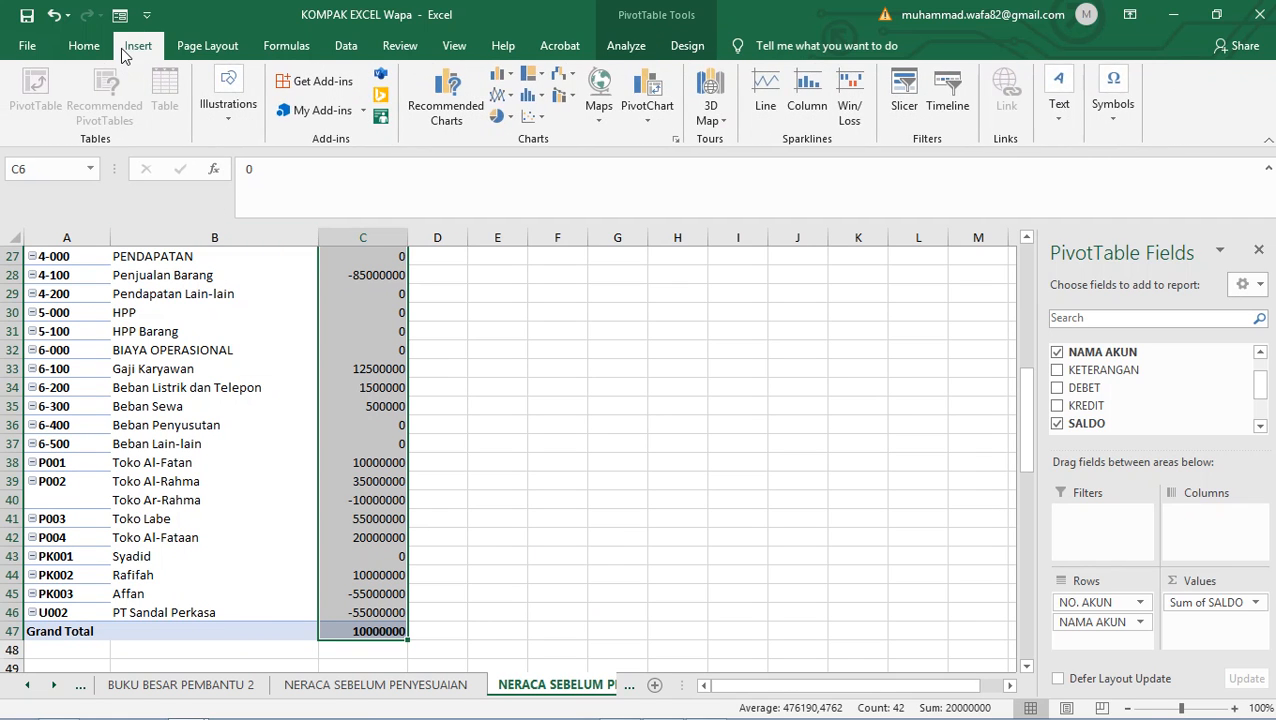
{"action": "left_click", "coordinate": [84, 45]}
{"action": "left_click", "coordinate": [729, 81]}
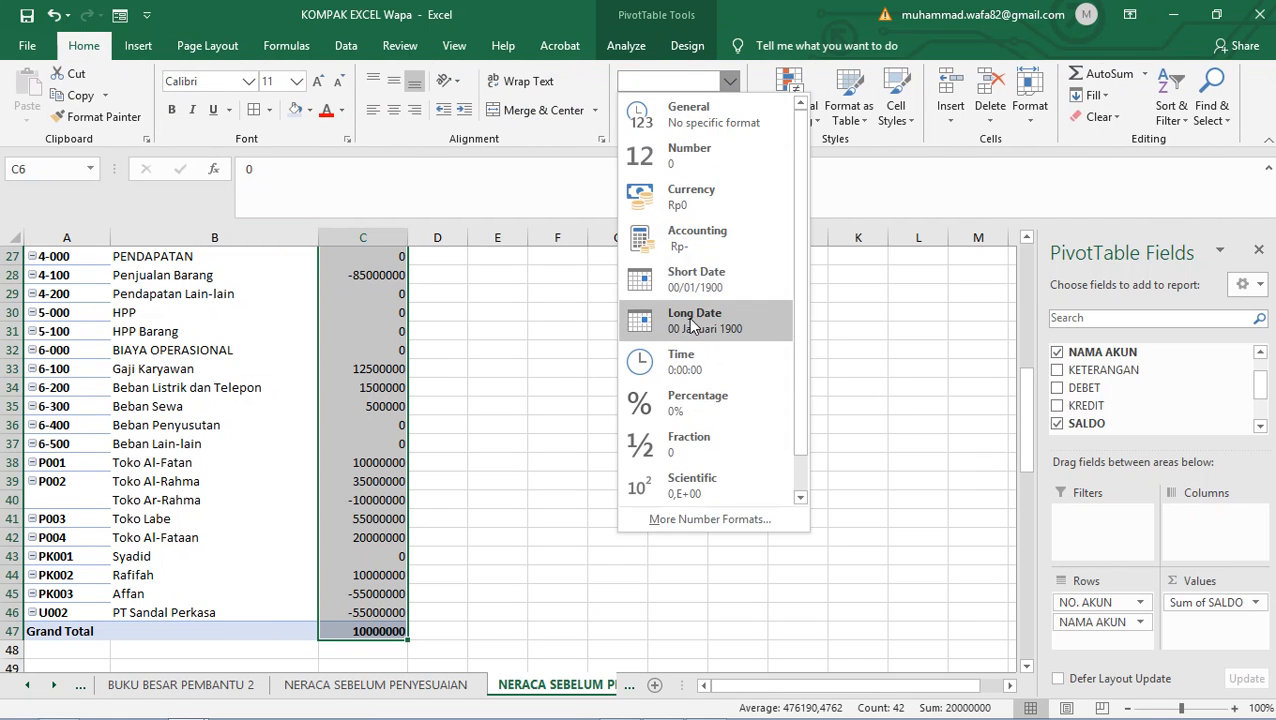
{"action": "left_click", "coordinate": [689, 245]}
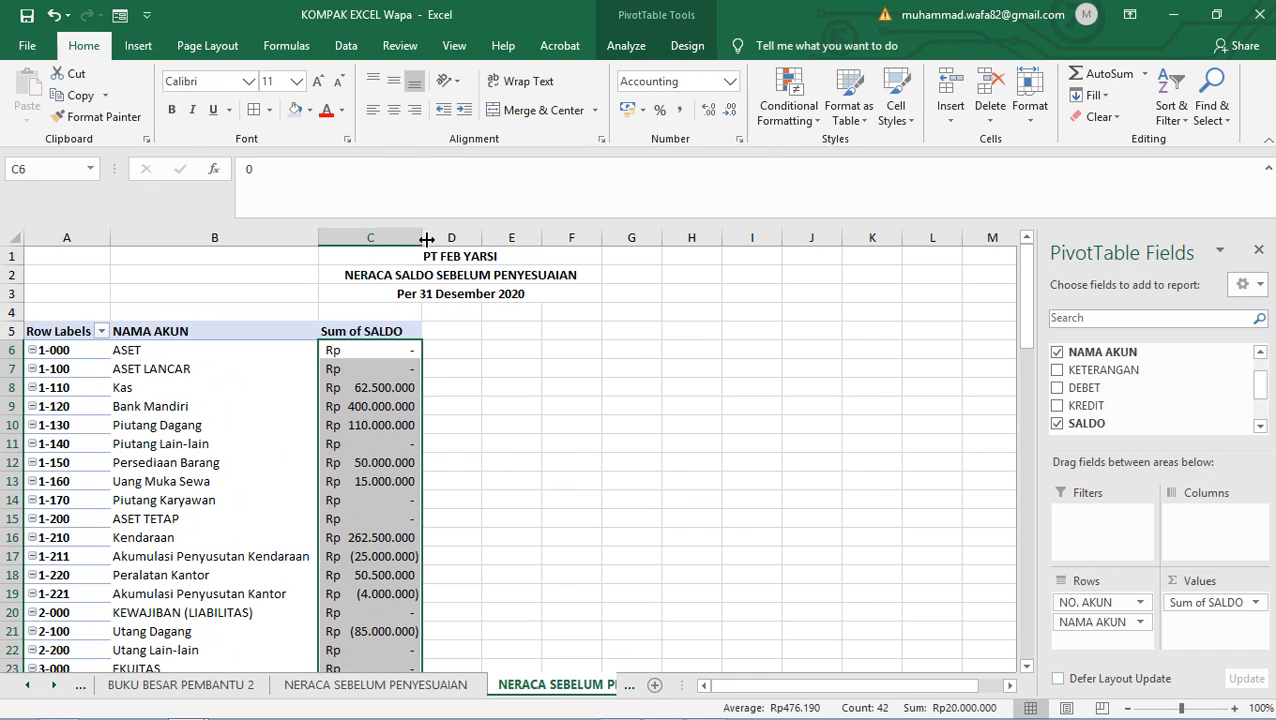
- Widen the pivot table's Sum of SALDO and NAMA AKUN columns
{"action": "left_click_drag", "start_coordinate": [426, 238], "coordinate": [452, 238]}
{"action": "left_click_drag", "start_coordinate": [319, 238], "coordinate": [333, 236]}
{"action": "left_click", "coordinate": [488, 321]}
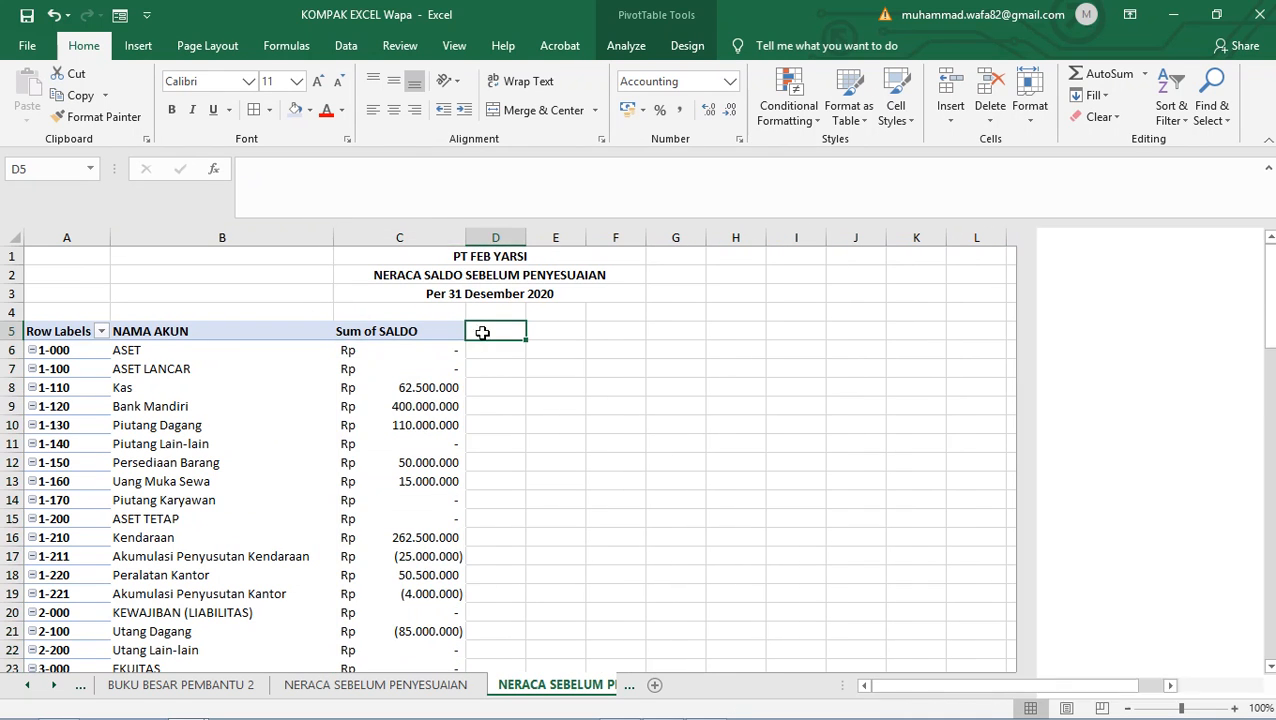
- Filter NO. AKUN in the pivot table to exclude the subsidiary ledger accounts from P001 down to U002
{"action": "scroll", "coordinate": [205, 316], "scroll_direction": "down", "scroll_amount": 7}
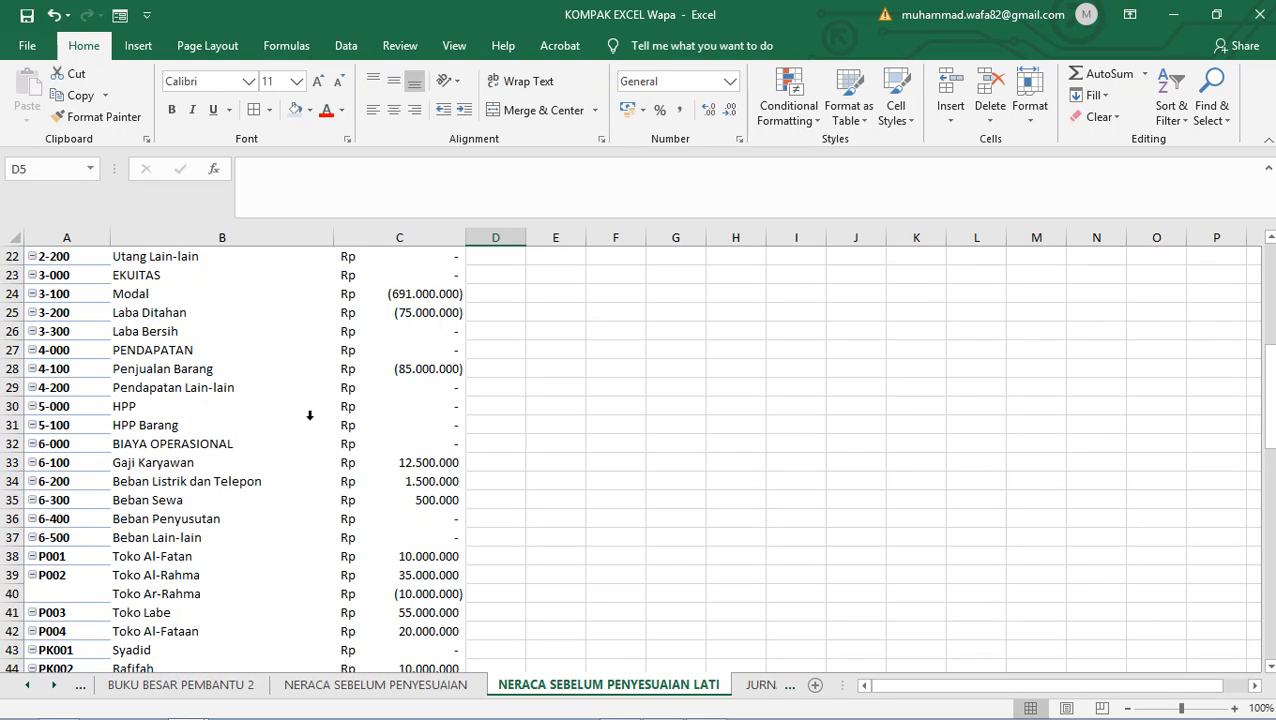
{"action": "scroll", "coordinate": [310, 415], "scroll_direction": "down", "scroll_amount": 2}
{"action": "scroll", "coordinate": [283, 464], "scroll_direction": "up", "scroll_amount": 1}
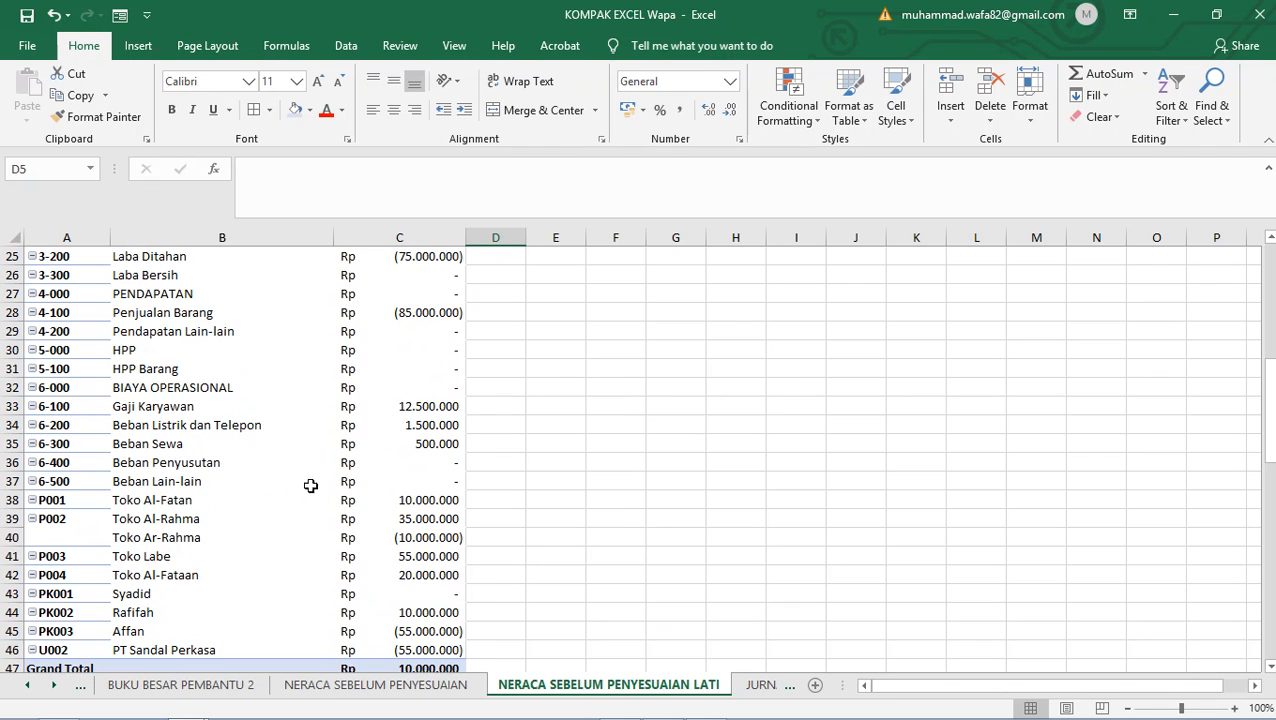
{"action": "scroll", "coordinate": [166, 537], "scroll_direction": "up", "scroll_amount": 5}
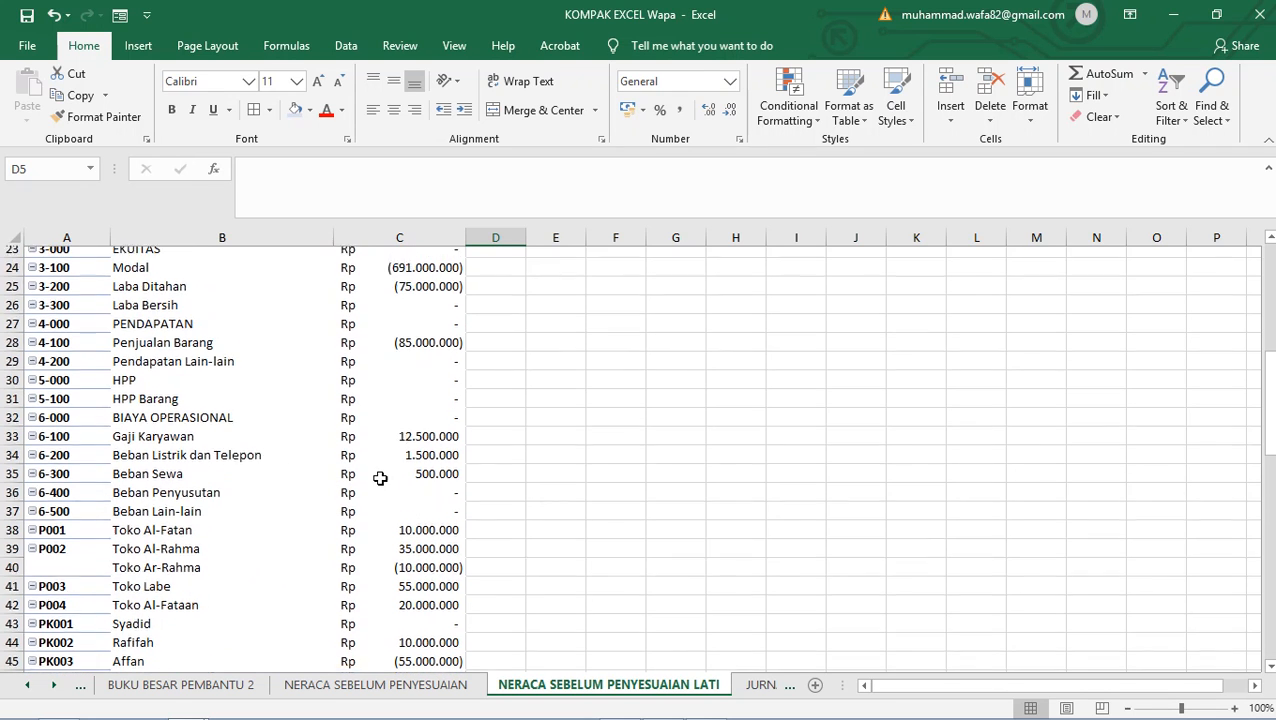
{"action": "scroll", "coordinate": [150, 360], "scroll_direction": "up", "scroll_amount": 3}
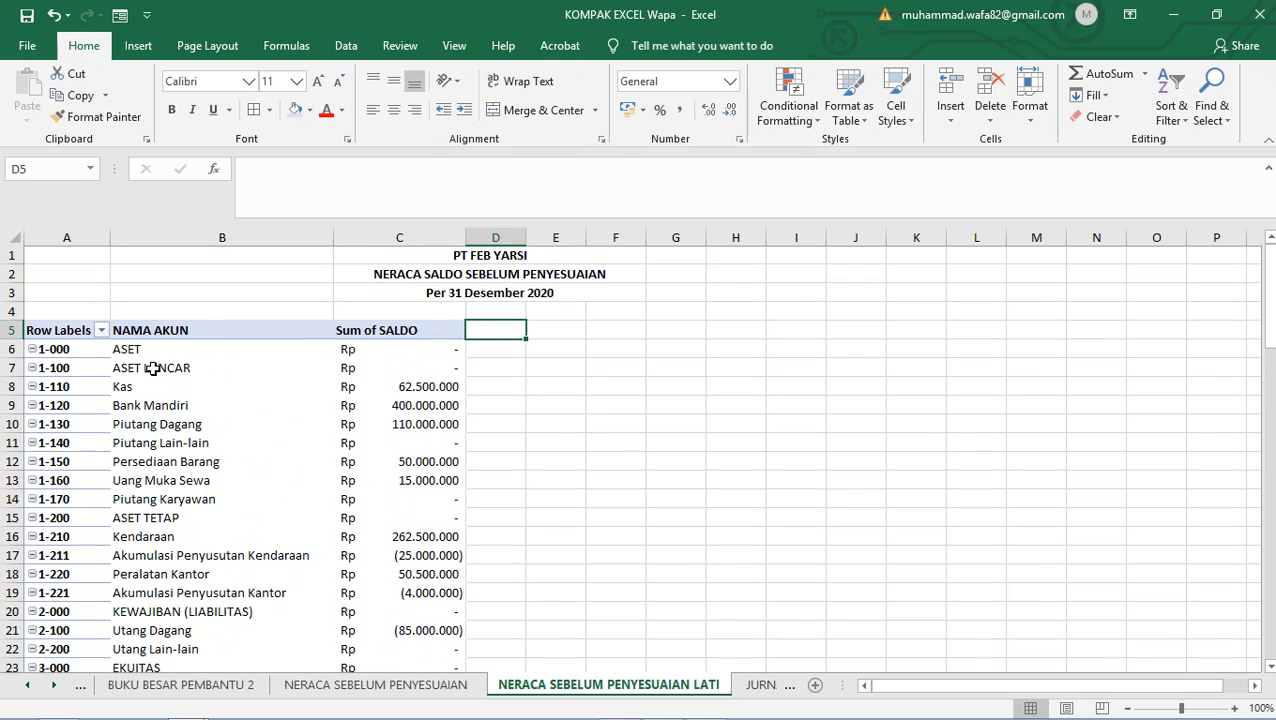
{"action": "left_click", "coordinate": [101, 331]}
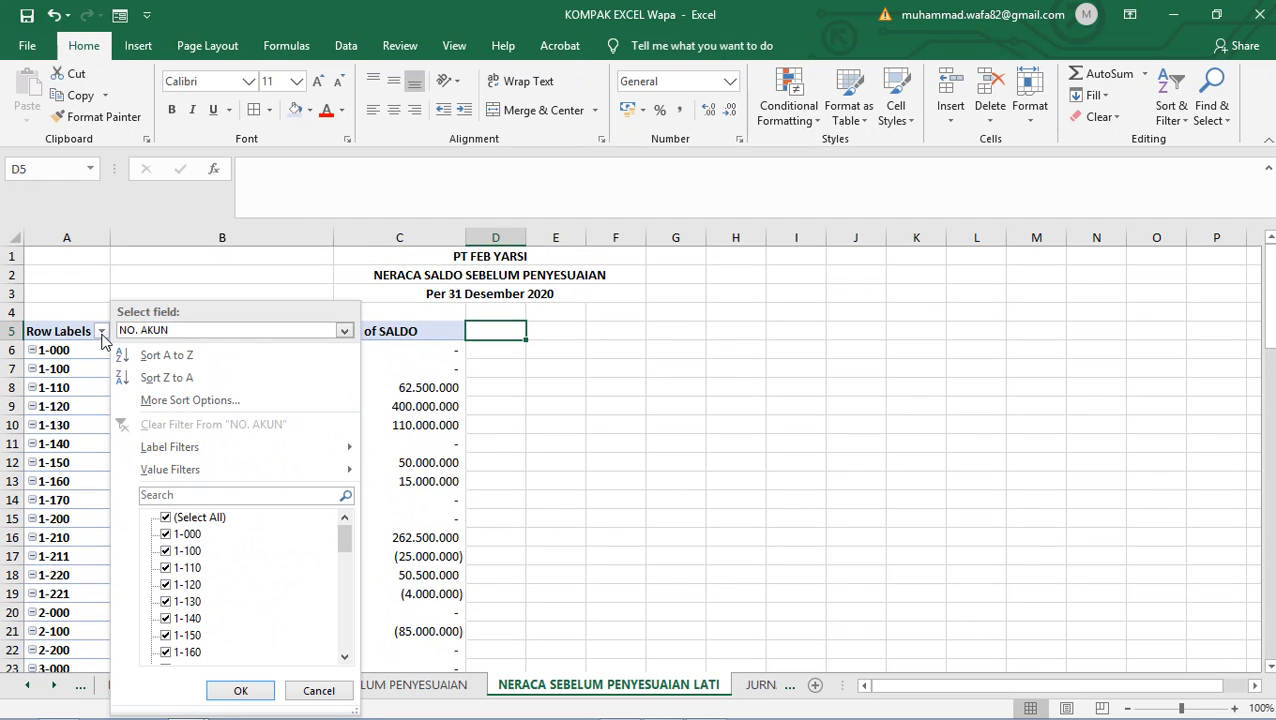
{"action": "left_click_drag", "start_coordinate": [346, 546], "coordinate": [347, 638]}
{"action": "left_click", "coordinate": [166, 568]}
{"action": "left_click", "coordinate": [166, 585]}
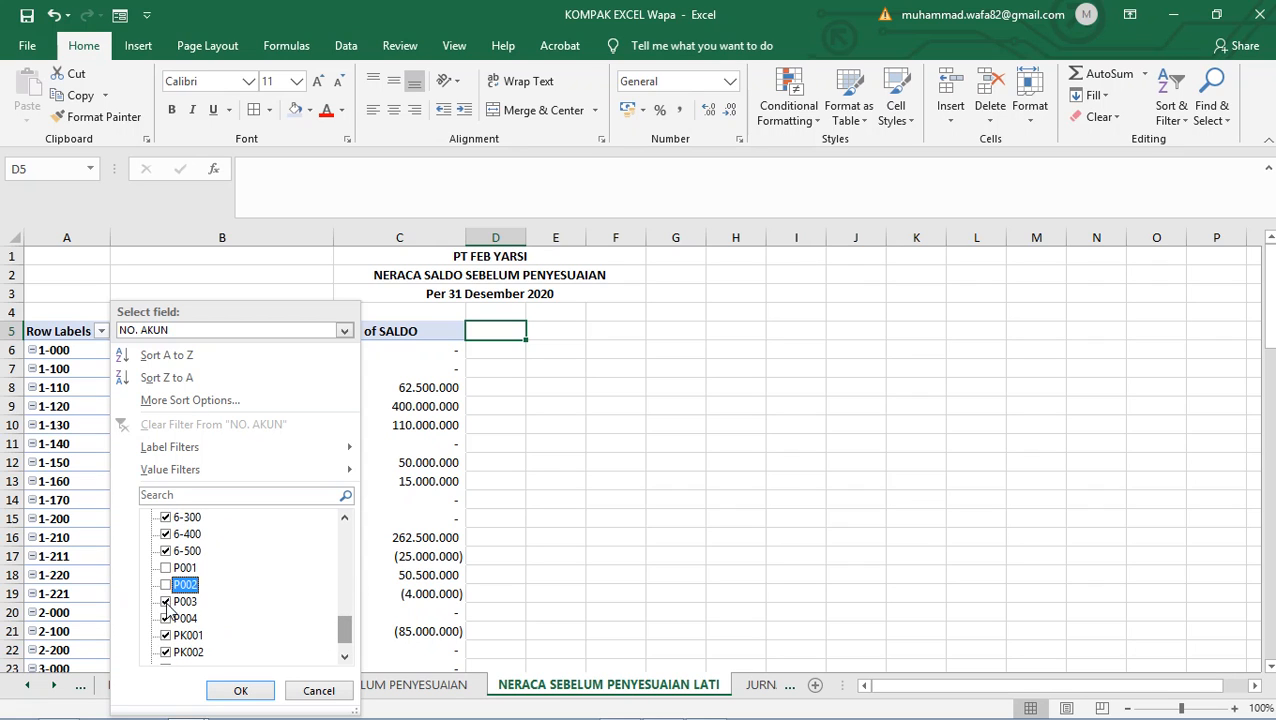
{"action": "left_click", "coordinate": [166, 602]}
{"action": "left_click", "coordinate": [166, 619]}
{"action": "left_click", "coordinate": [166, 645]}
{"action": "left_click", "coordinate": [166, 645]}
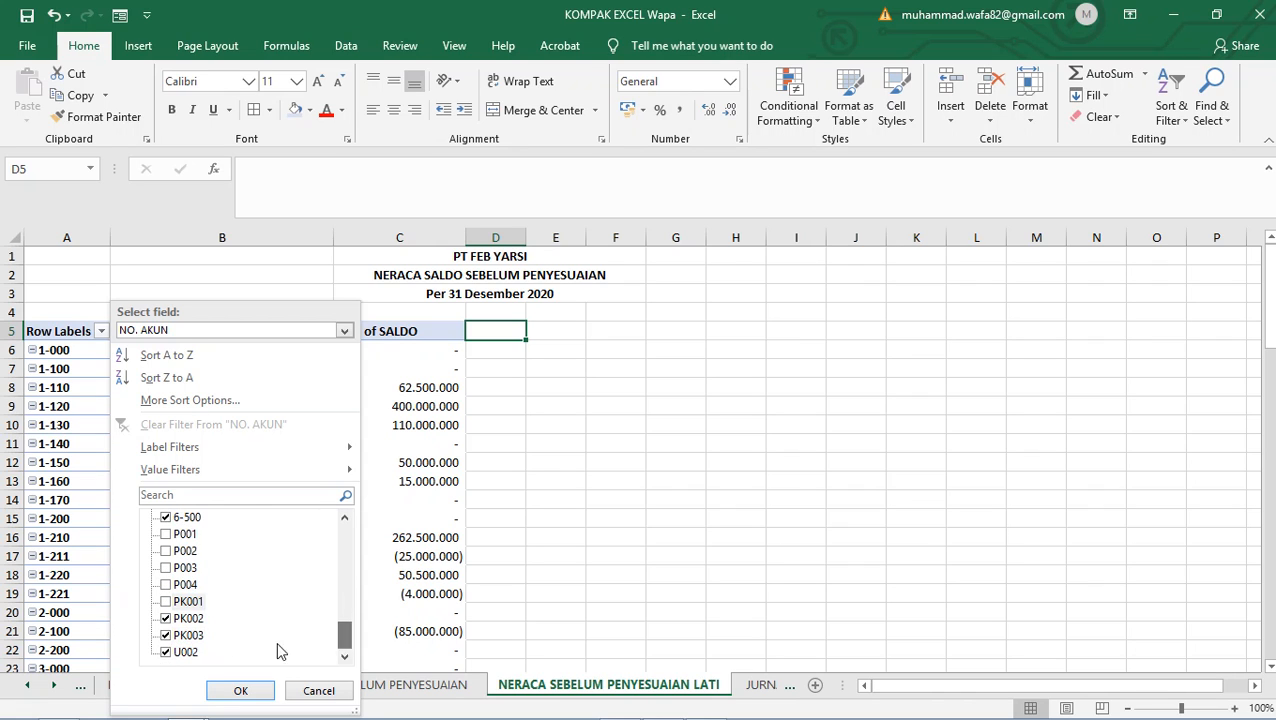
{"action": "left_click", "coordinate": [166, 648]}
{"action": "left_click", "coordinate": [240, 690]}
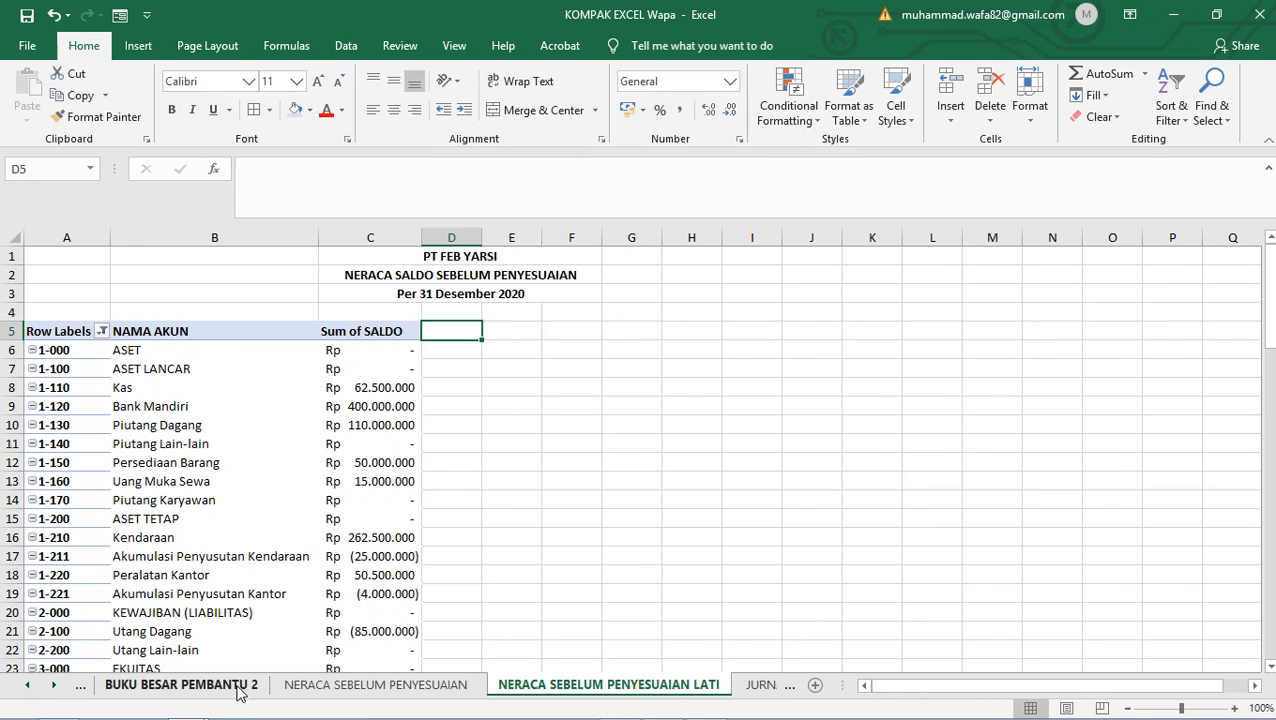
- Enter the column headings DEBET in D5 and KREDET in E5 beside the pivot table
{"action": "double_click", "coordinate": [459, 334]}
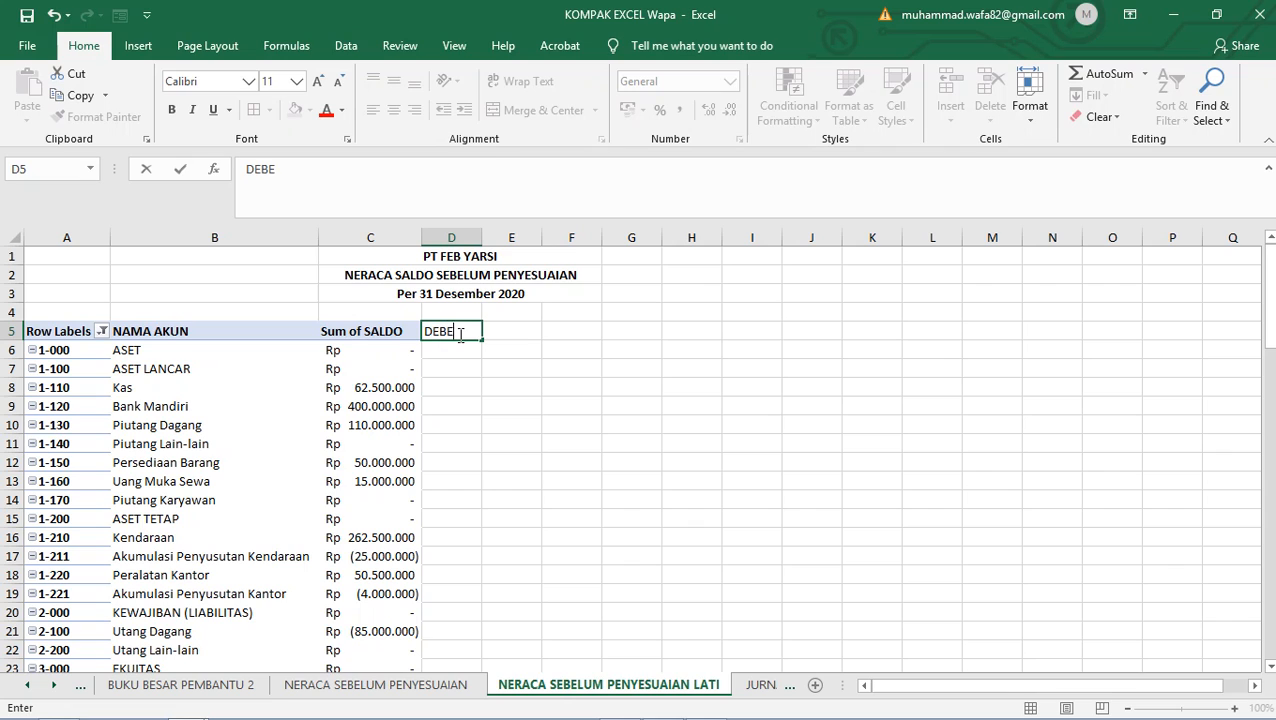
{"action": "type", "text": "DEBET"}
{"action": "left_click", "coordinate": [524, 341]}
{"action": "type", "text": "KREDET"}
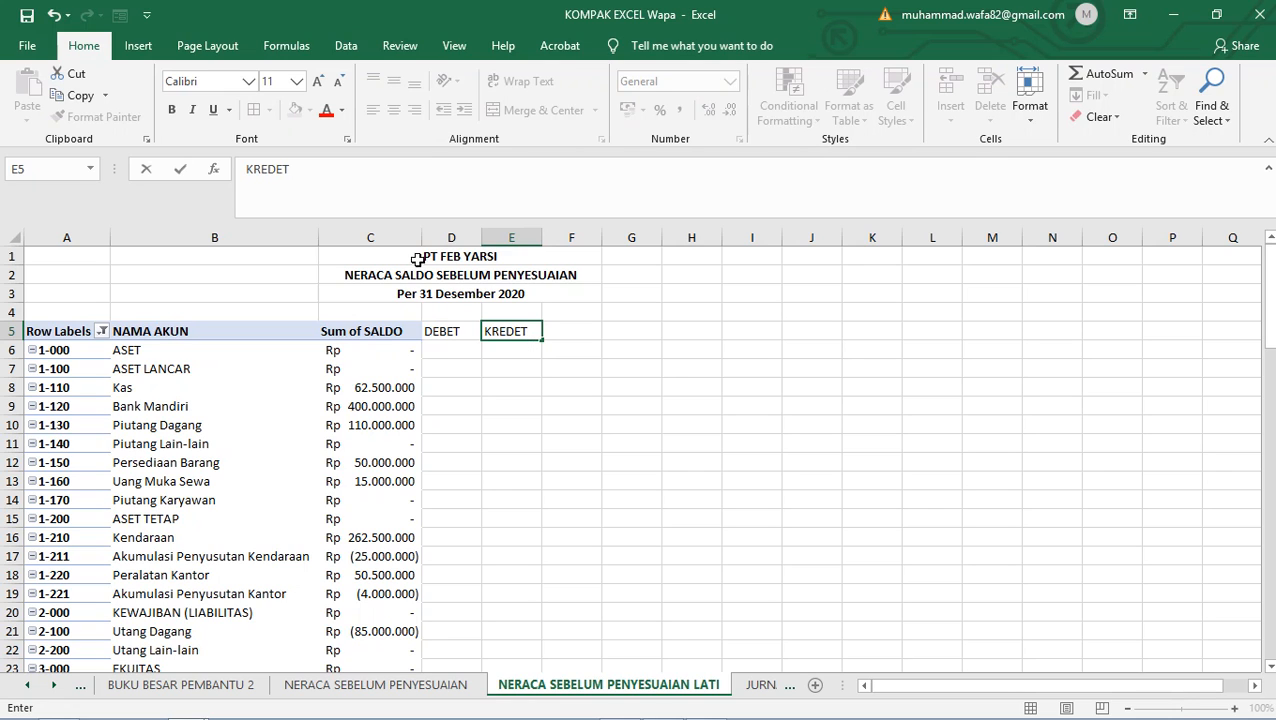
- Center the DEBET and KREDET headings in D5:E5 and make them bold
{"action": "left_click", "coordinate": [445, 333]}
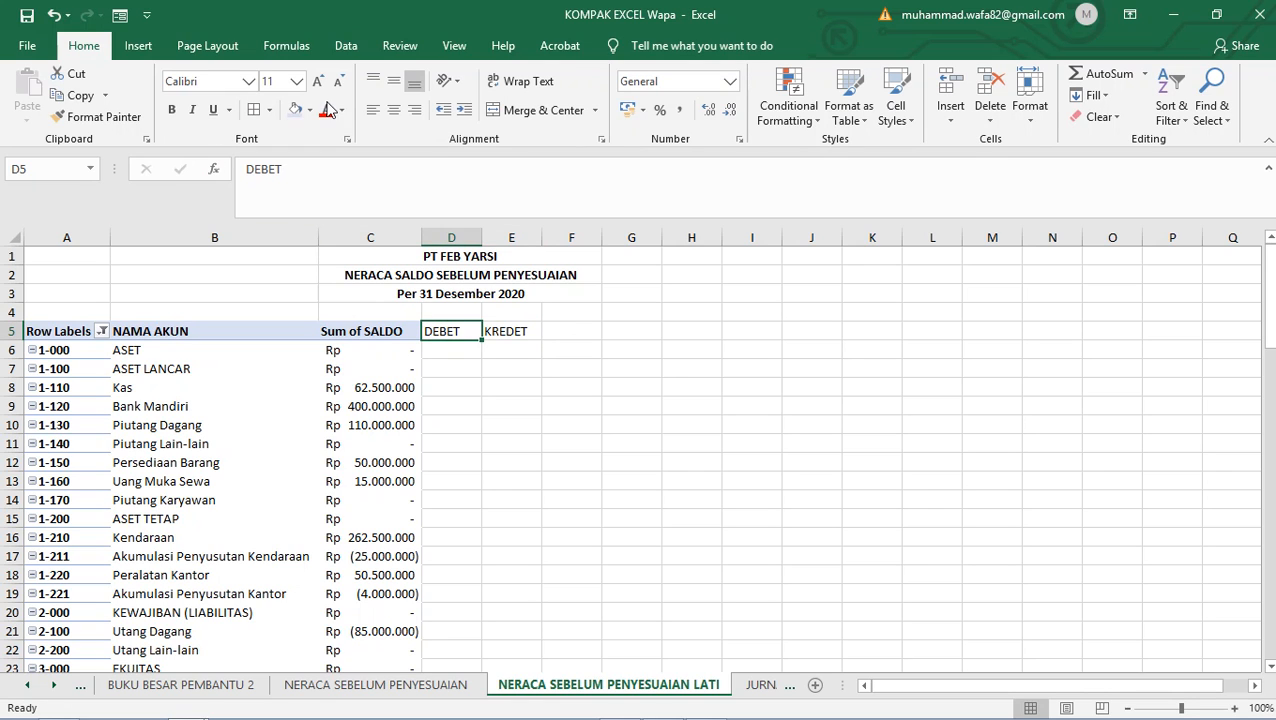
{"action": "left_click_drag", "start_coordinate": [460, 331], "coordinate": [521, 333]}
{"action": "left_click", "coordinate": [393, 110]}
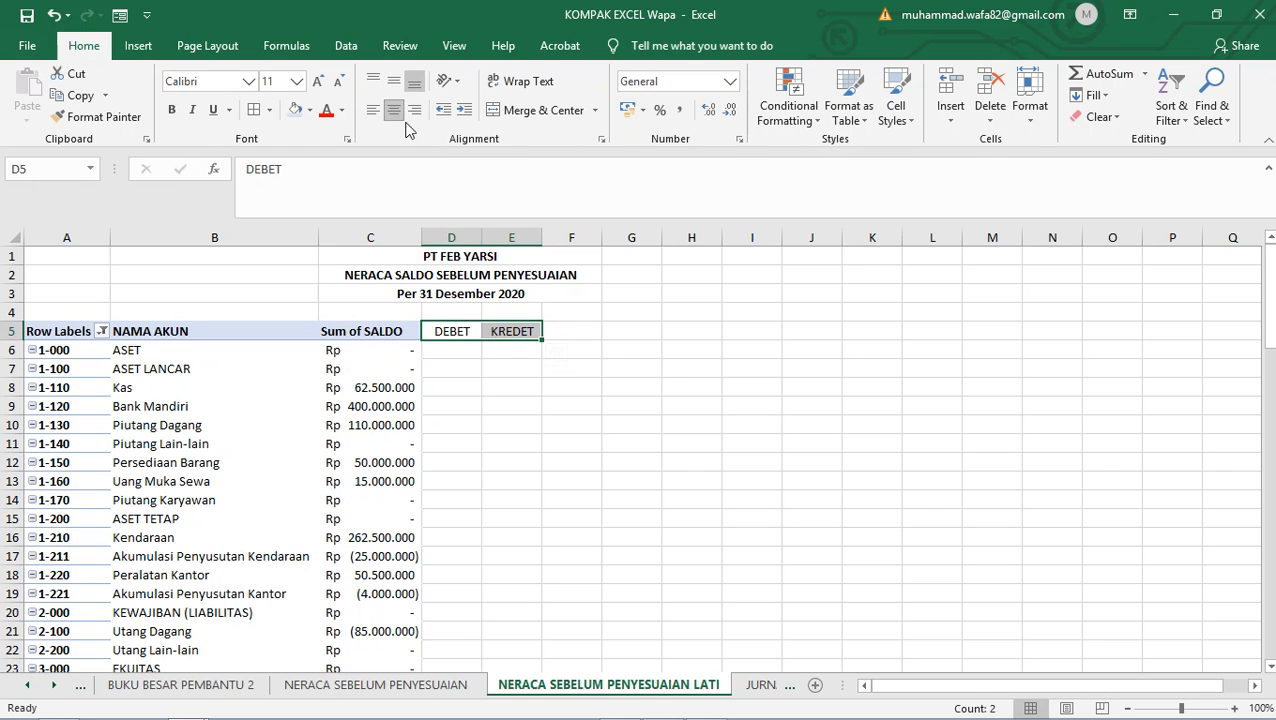
{"action": "left_click", "coordinate": [171, 110]}
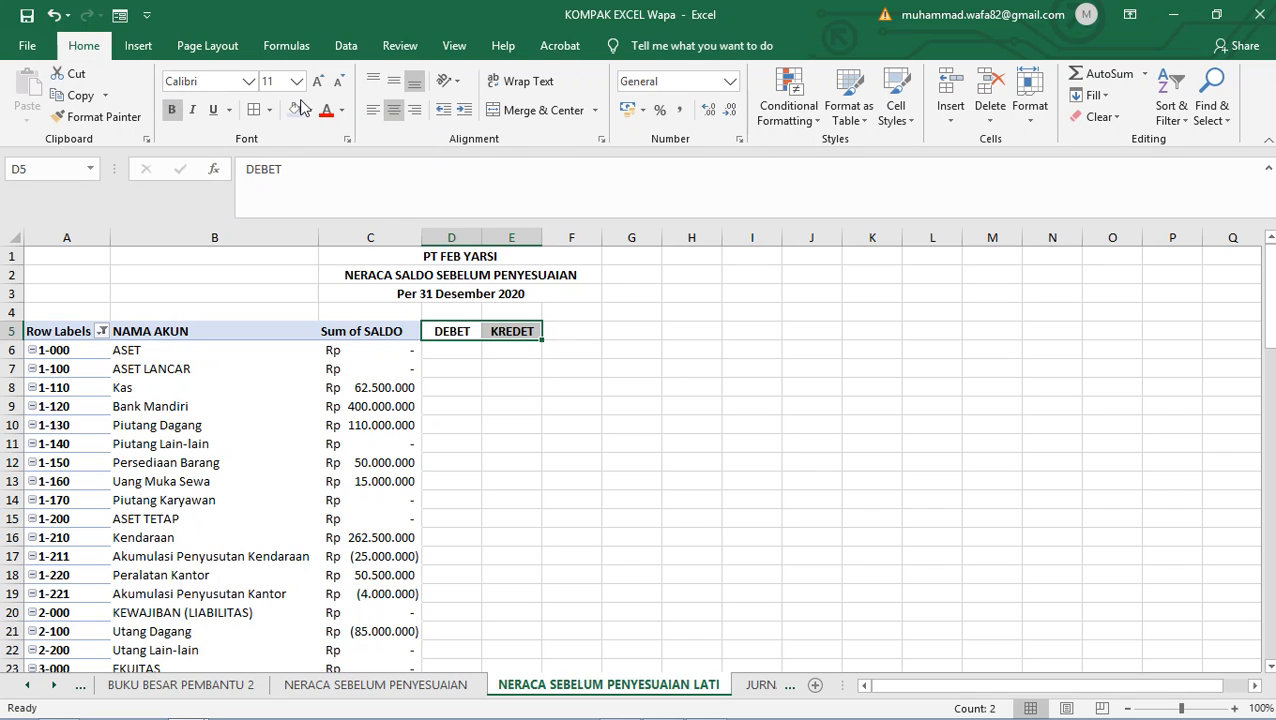
{"action": "left_click", "coordinate": [649, 367]}
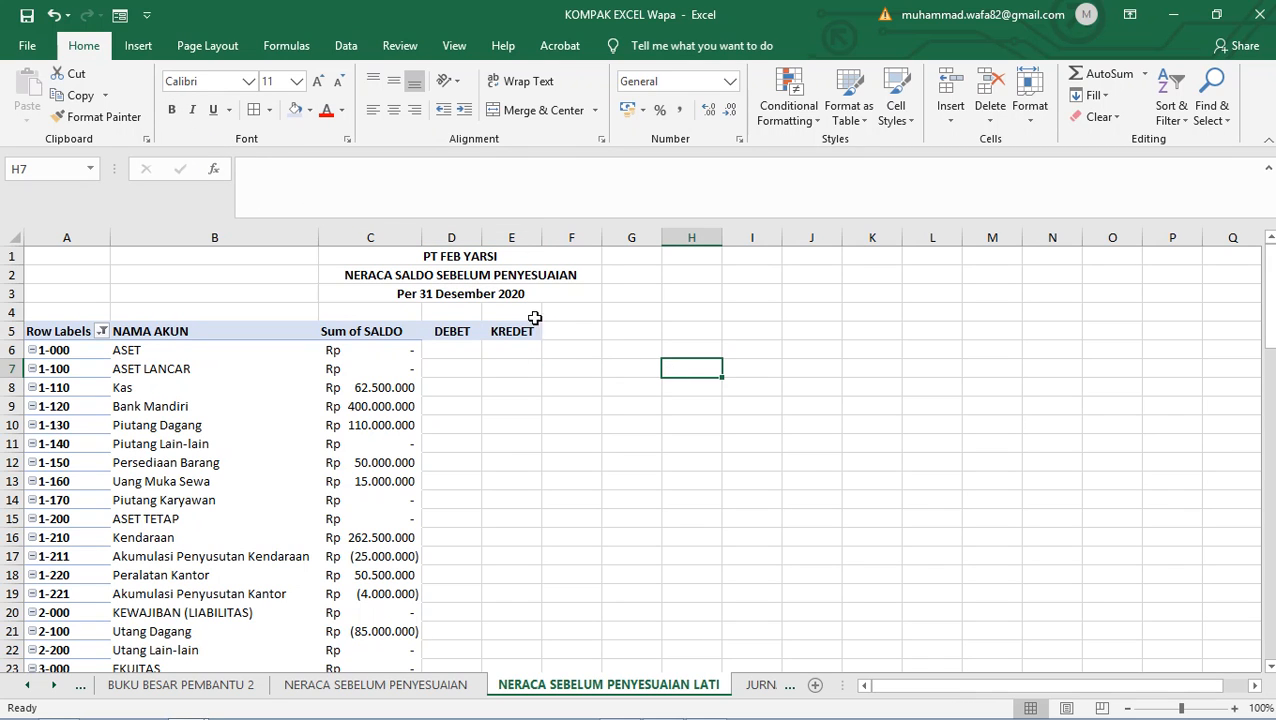
- Widen the DEBET and KREDET columns to fit rupiah amounts
{"action": "left_click_drag", "start_coordinate": [543, 243], "coordinate": [585, 240]}
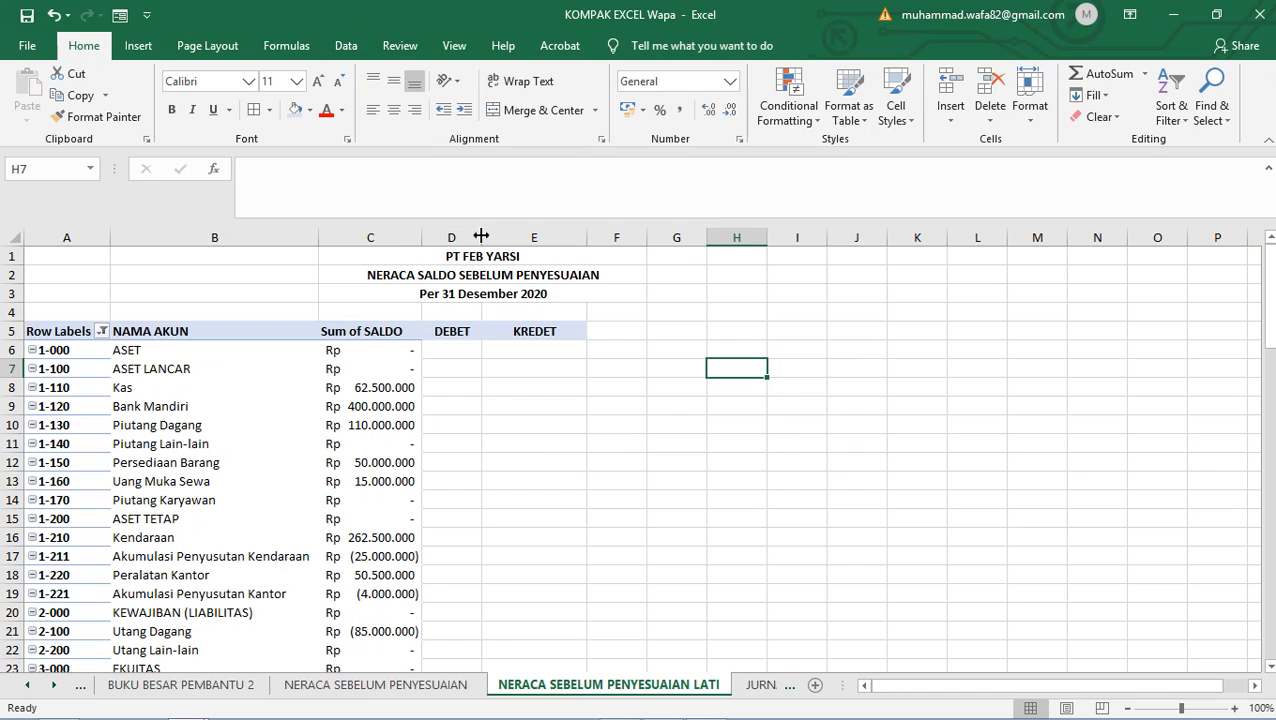
{"action": "left_click_drag", "start_coordinate": [484, 240], "coordinate": [531, 235]}
{"action": "left_click_drag", "start_coordinate": [633, 242], "coordinate": [677, 237]}
{"action": "left_click_drag", "start_coordinate": [540, 229], "coordinate": [559, 236]}
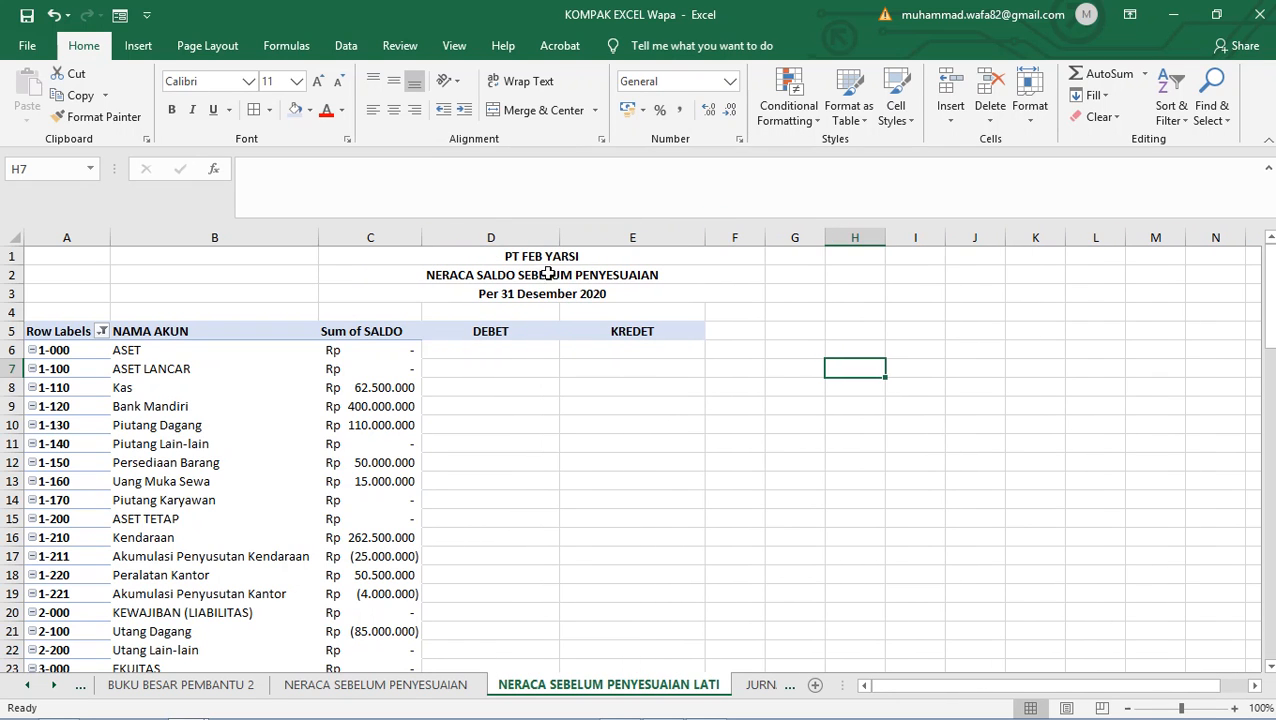
- Check how the first DEBET amount in C6 is entered on the NERACA SEBELUM PENYESUAIAN sheet, and return to NERACA SEBELUM PENYESUAIAN LATI
{"action": "left_click", "coordinate": [503, 353]}
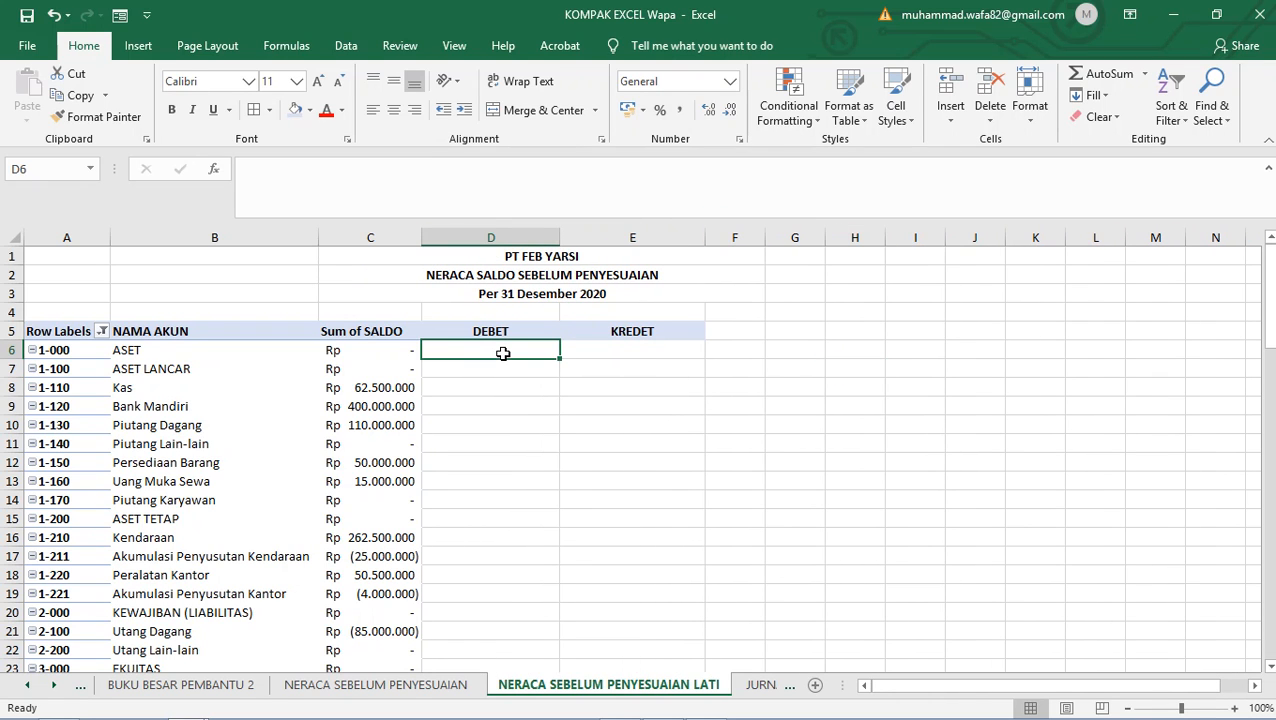
{"action": "left_click", "coordinate": [434, 686]}
{"action": "left_click", "coordinate": [412, 349]}
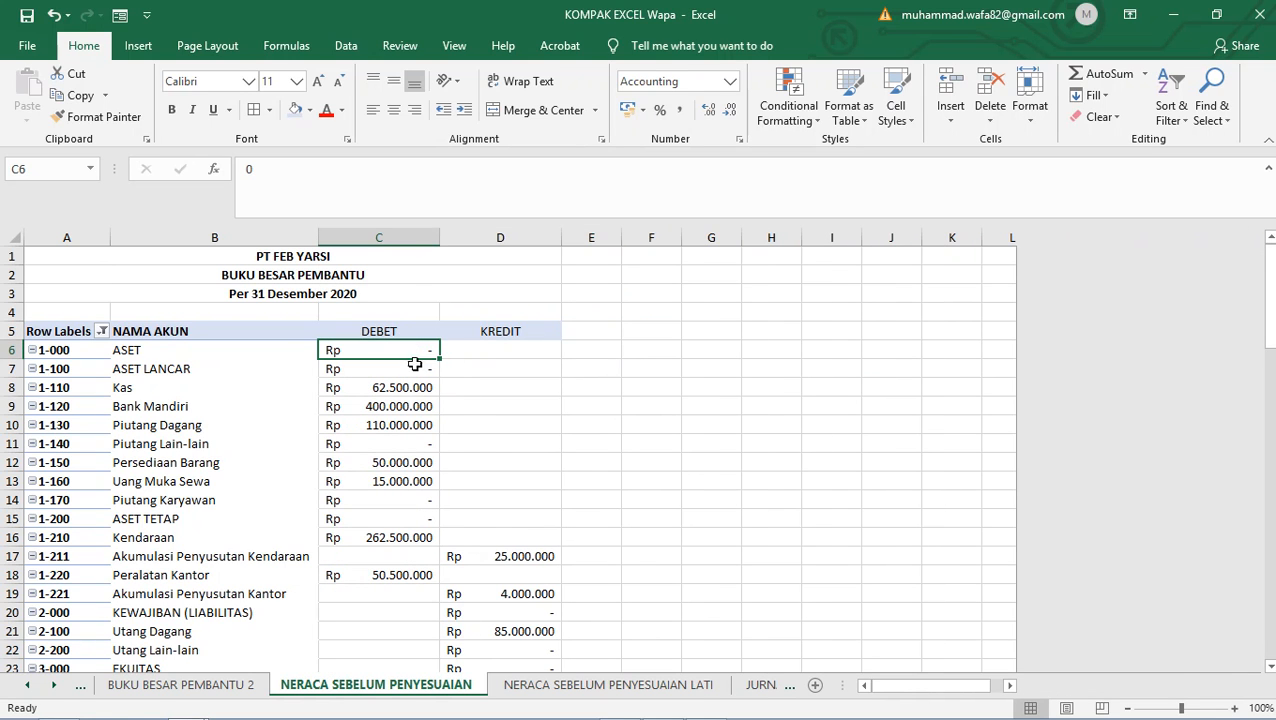
{"action": "left_click", "coordinate": [561, 690]}
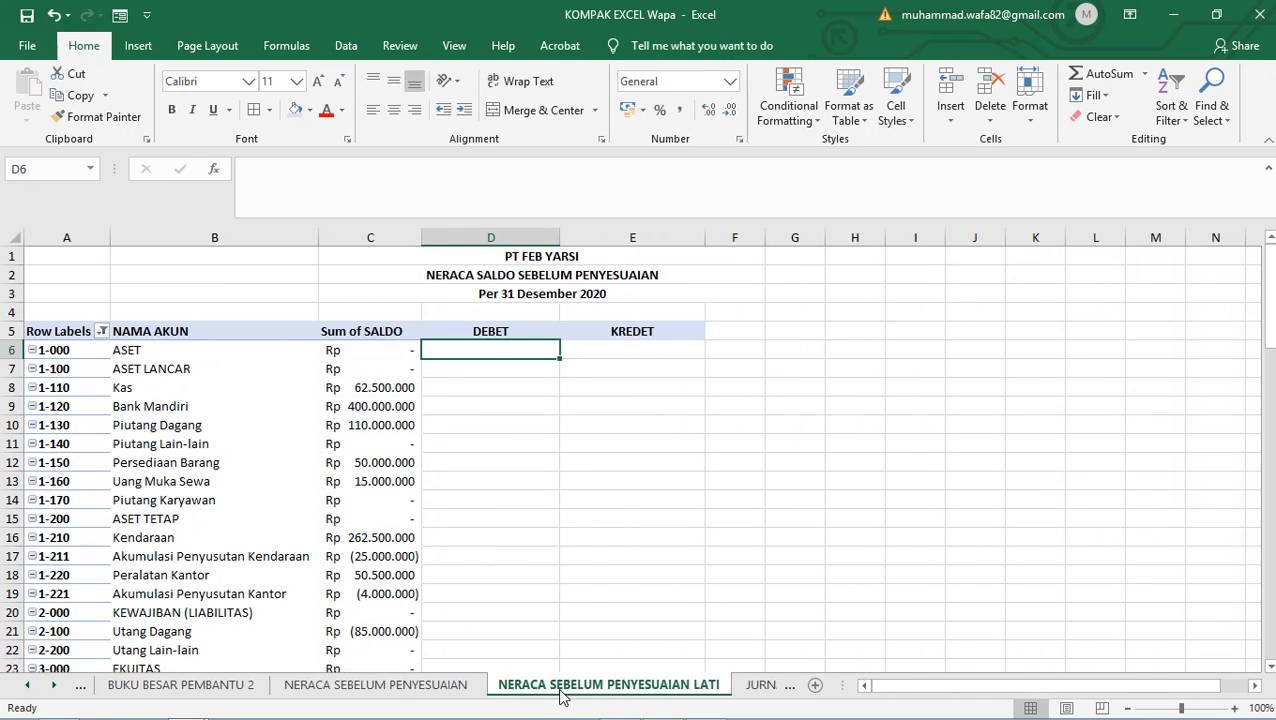
{"action": "right_click", "coordinate": [494, 352]}
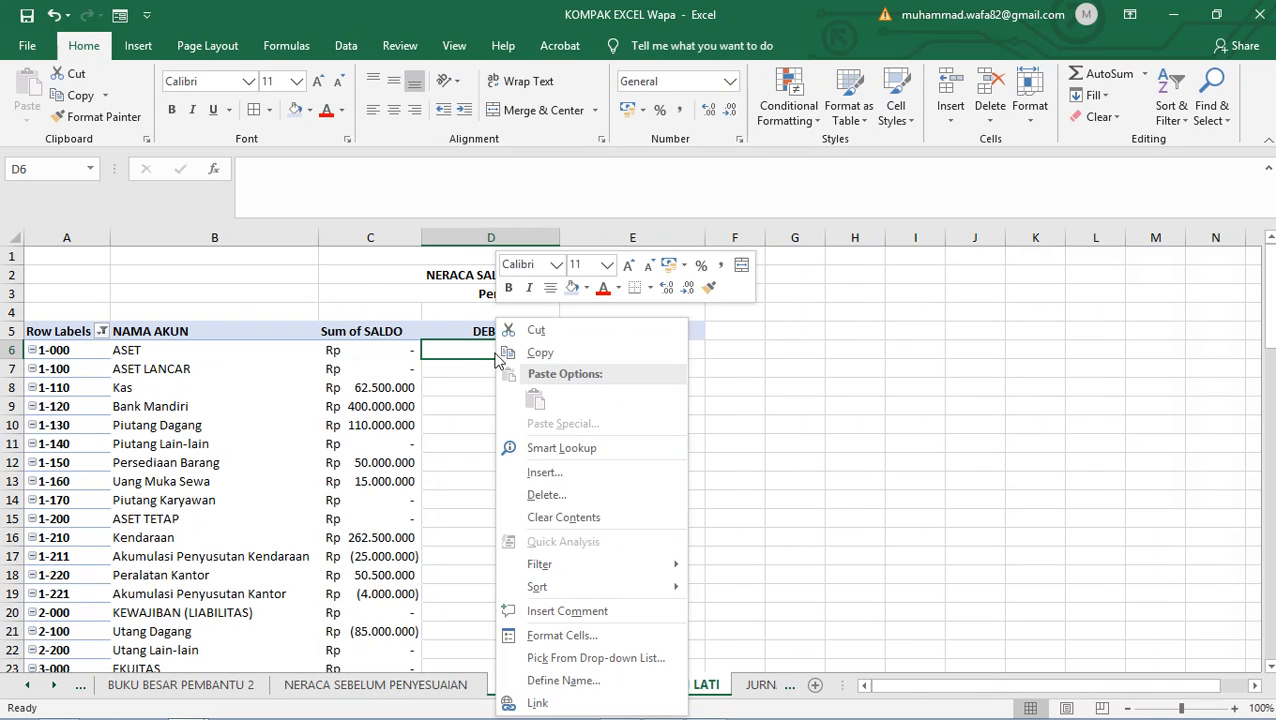
{"action": "left_click", "coordinate": [465, 347]}
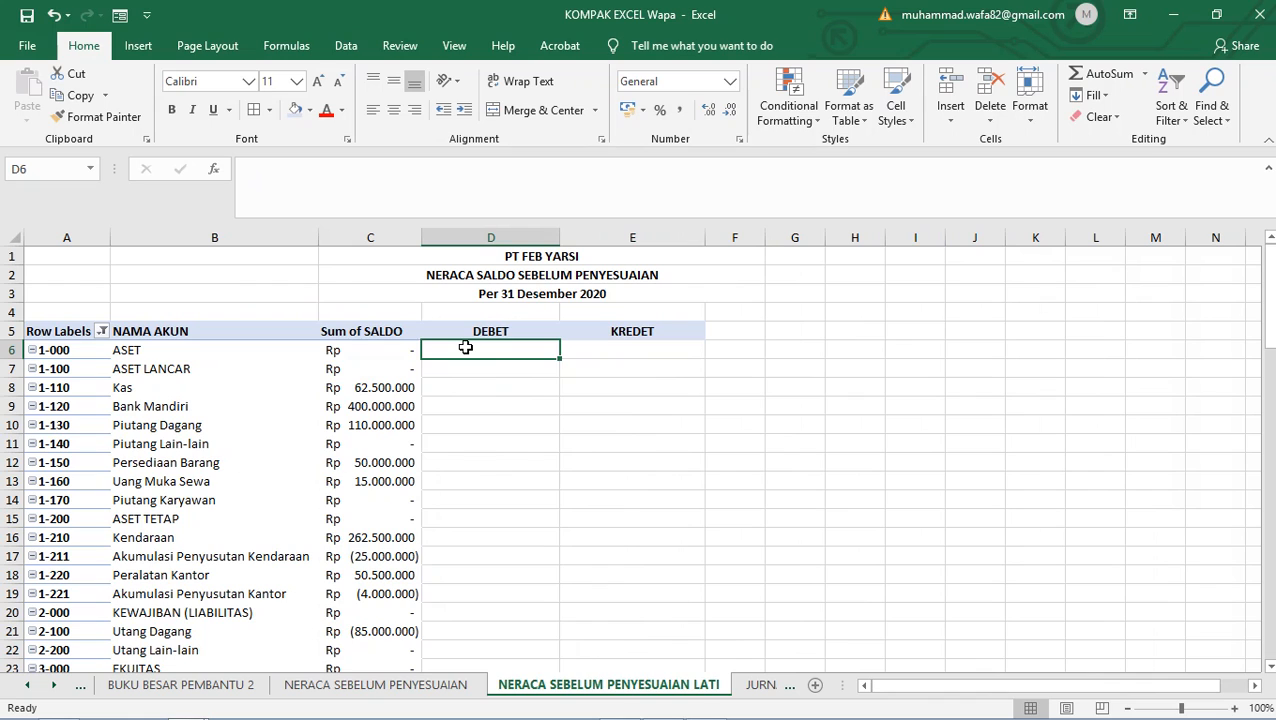
{"action": "left_click", "coordinate": [432, 327]}
{"action": "left_click", "coordinate": [378, 332]}
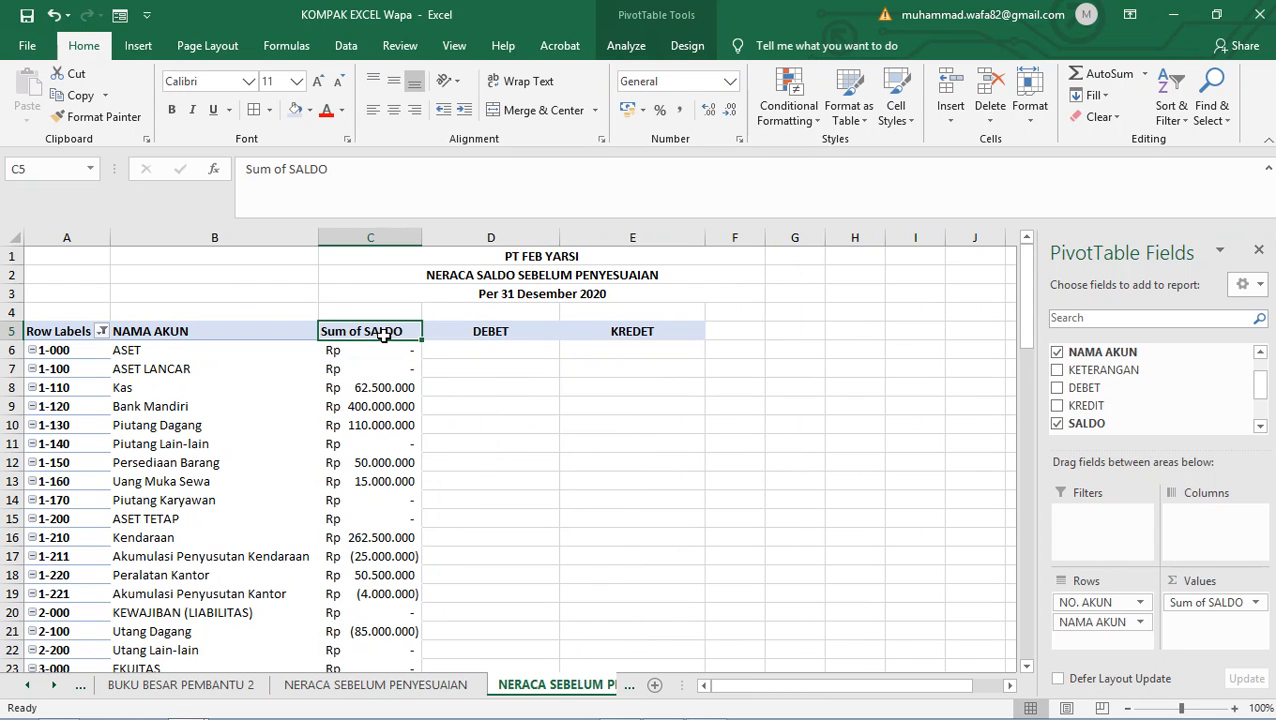
- Enter the formula =C6:C37 in D6 to bring the pivot table balances into the DEBET column
{"action": "left_click", "coordinate": [479, 351]}
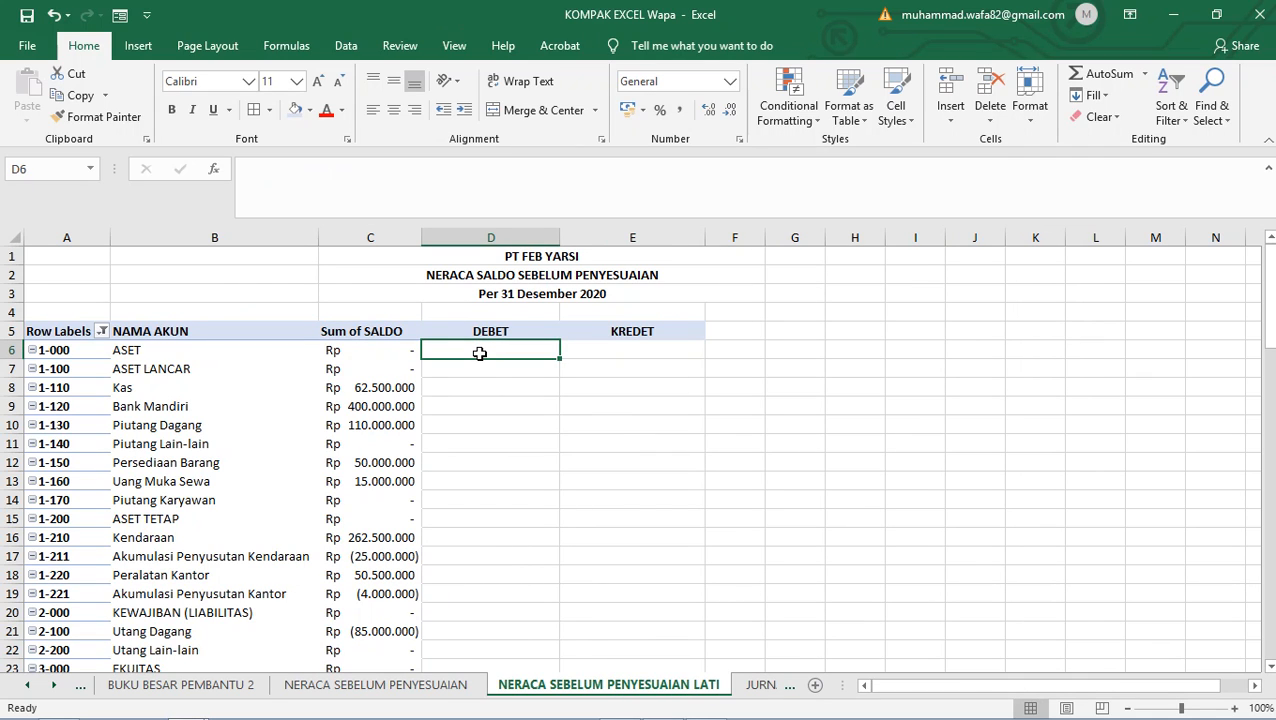
{"action": "type", "text": "="}
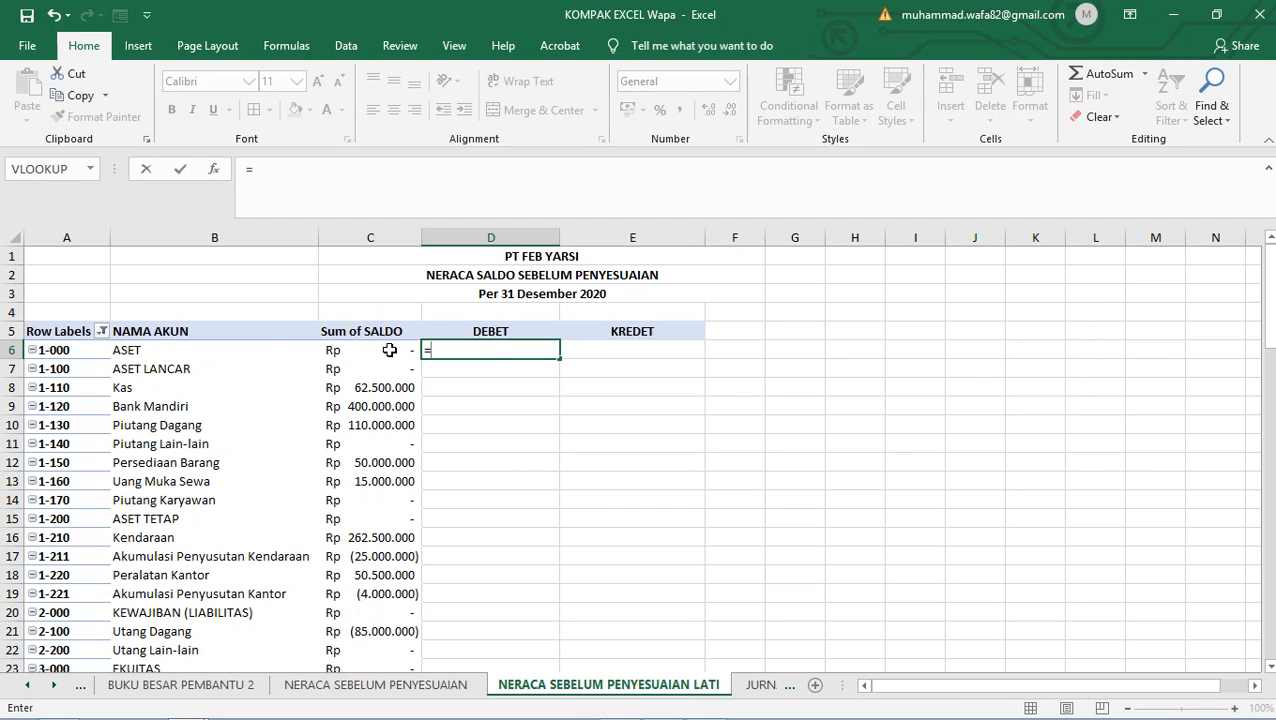
{"action": "left_click_drag", "start_coordinate": [389, 350], "coordinate": [370, 615]}
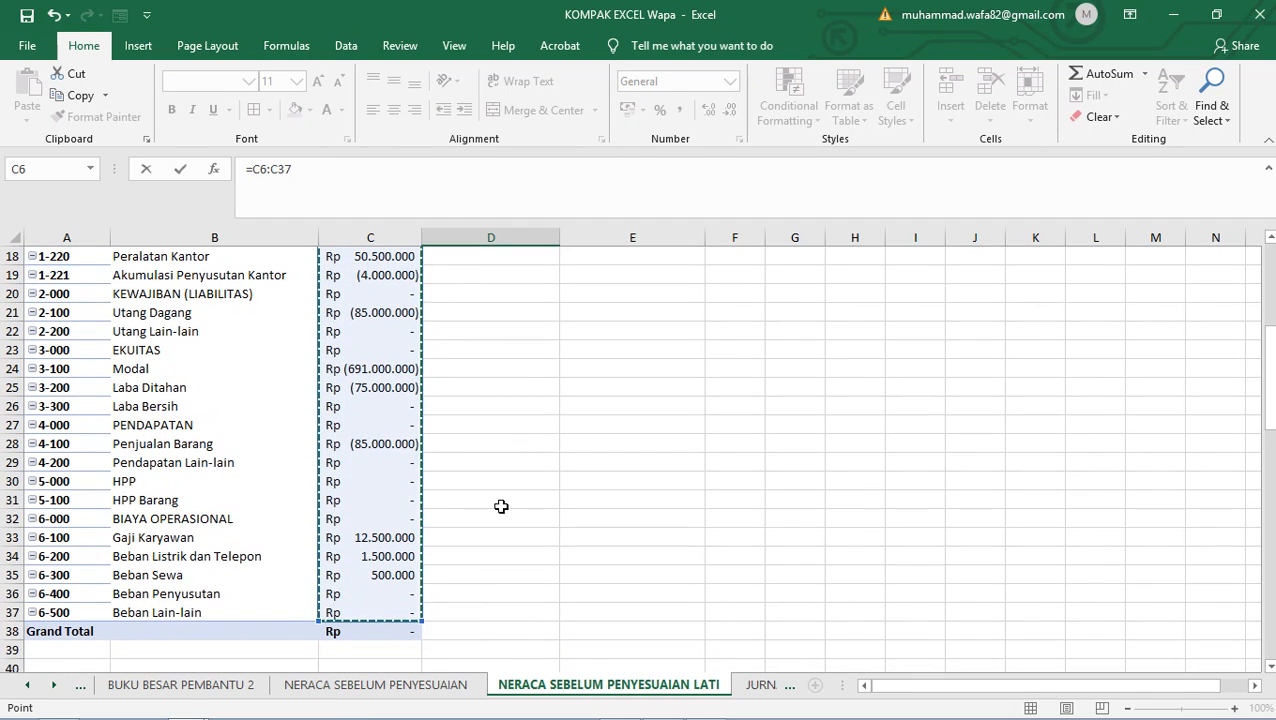
{"action": "key", "text": "Return"}
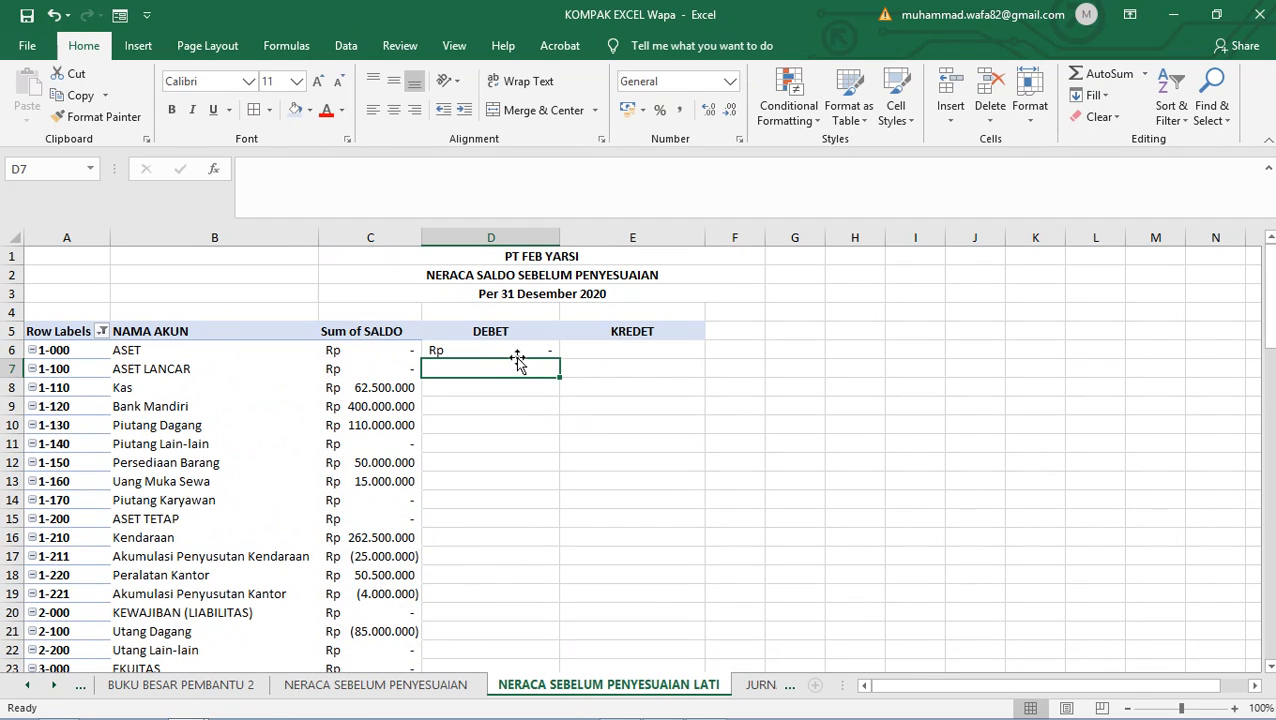
- Copy the D6 formula down the DEBET column through D37, the Beban Lain-lain row
{"action": "left_click", "coordinate": [520, 346]}
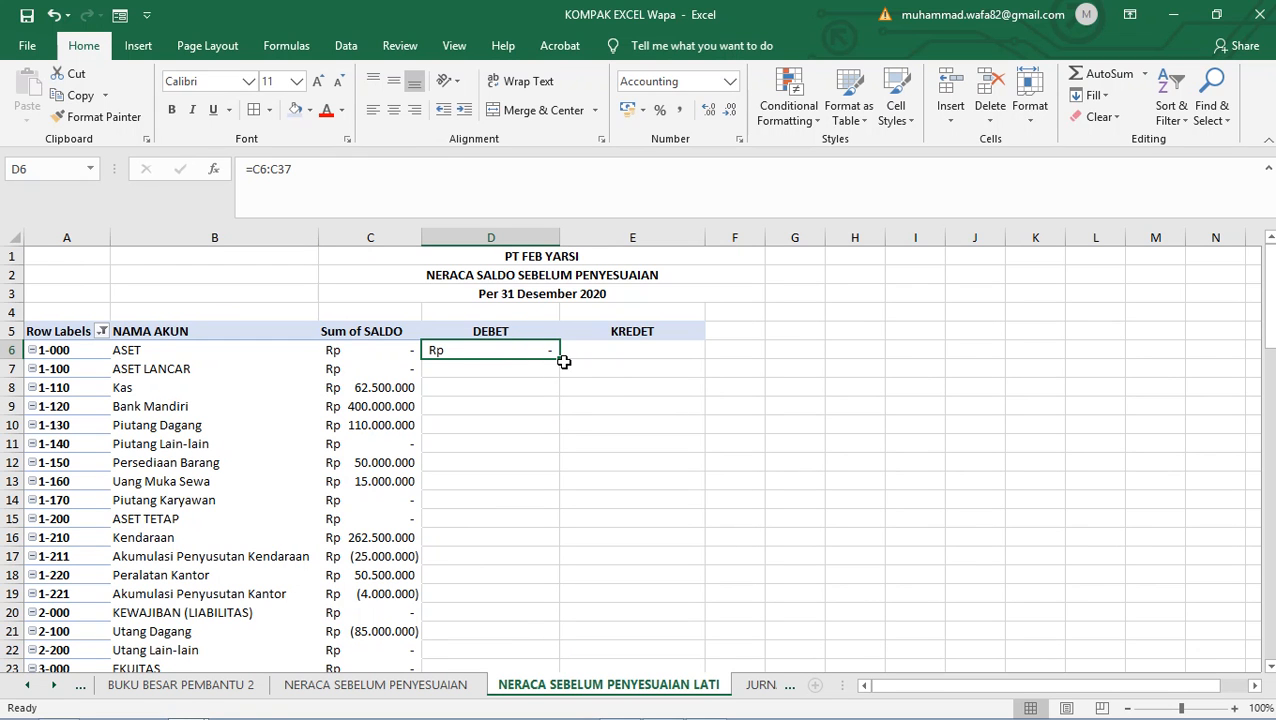
{"action": "left_click_drag", "start_coordinate": [558, 361], "coordinate": [558, 624]}
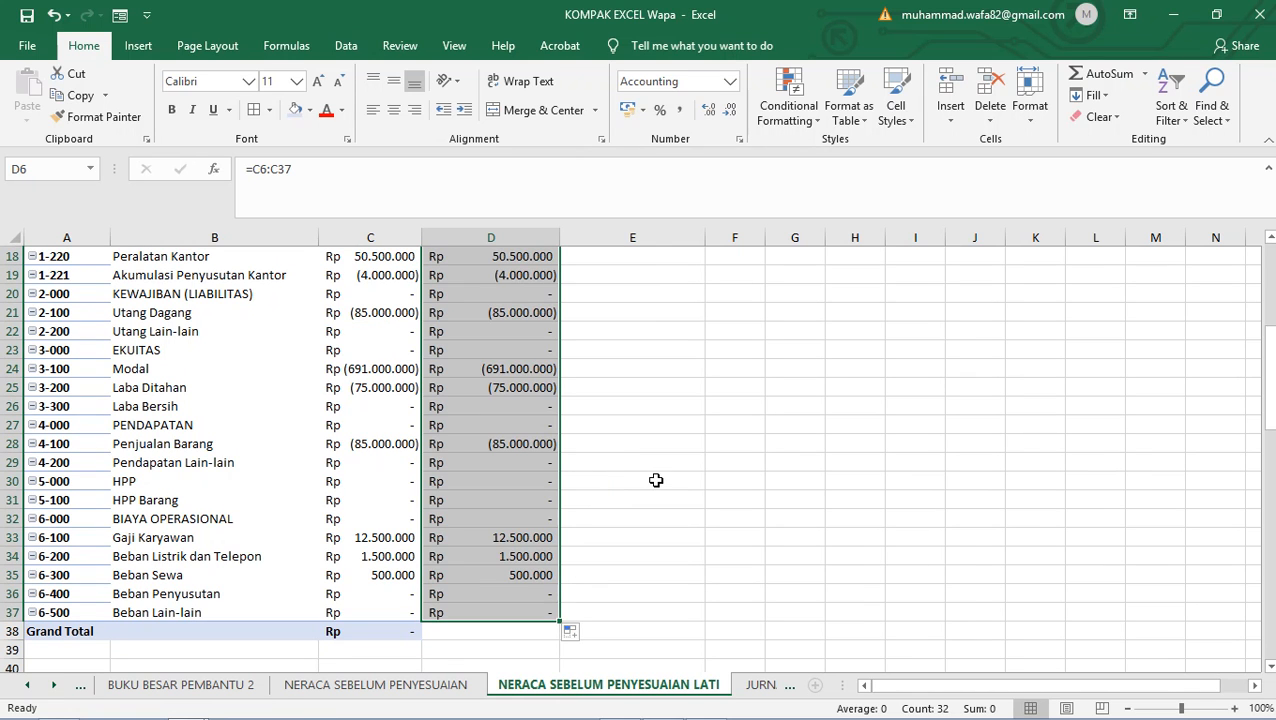
{"action": "scroll", "coordinate": [656, 478], "scroll_direction": "up", "scroll_amount": 6}
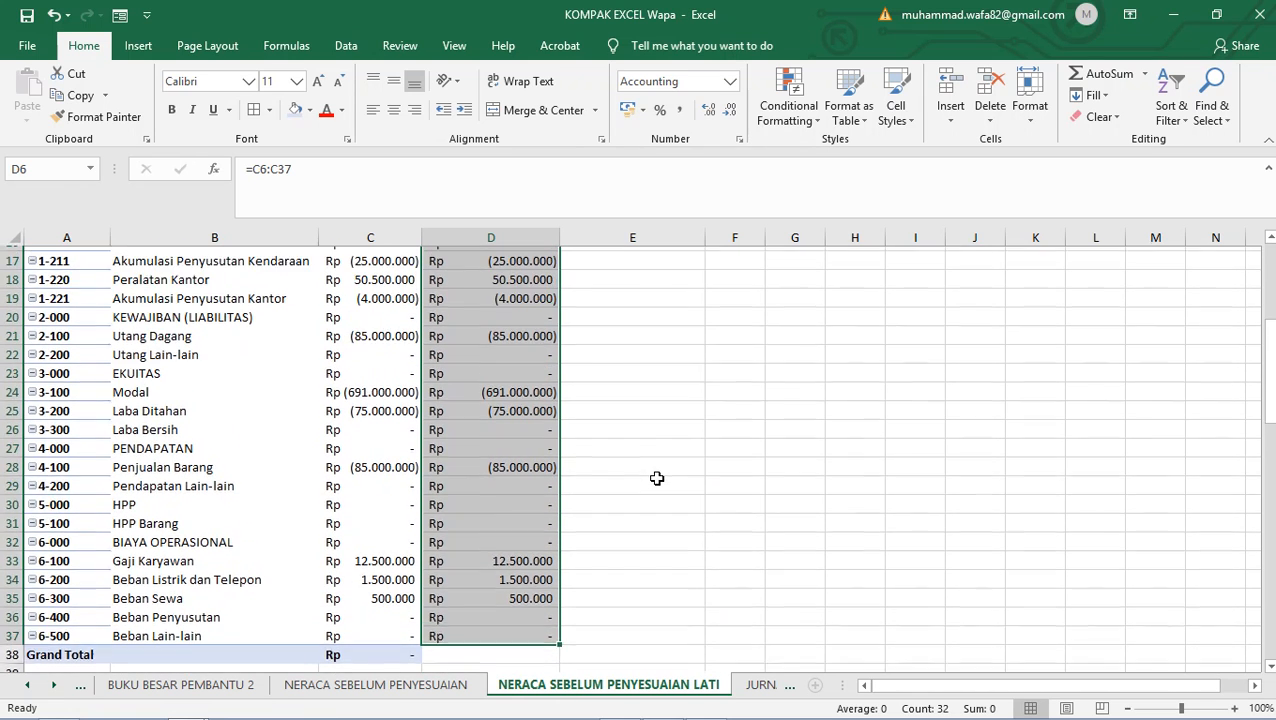
{"action": "left_click", "coordinate": [541, 369]}
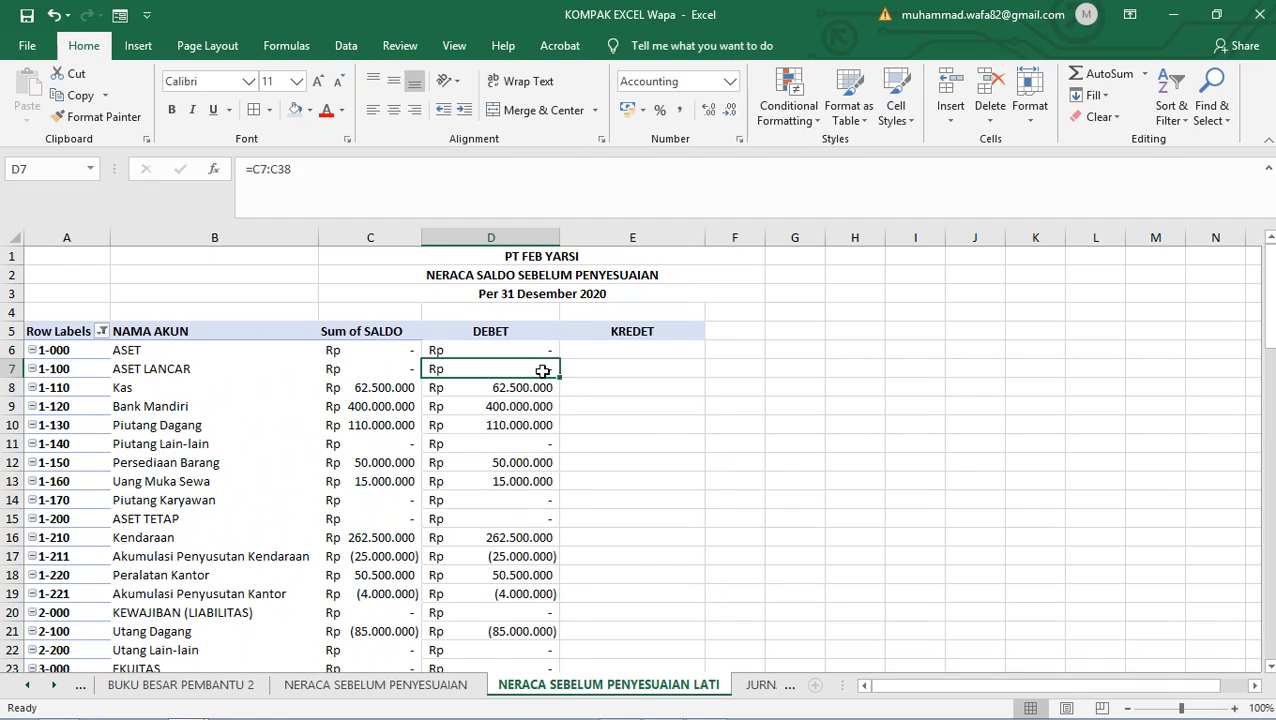
{"action": "left_click", "coordinate": [537, 351]}
{"action": "scroll", "coordinate": [596, 423], "scroll_direction": "down", "scroll_amount": 3}
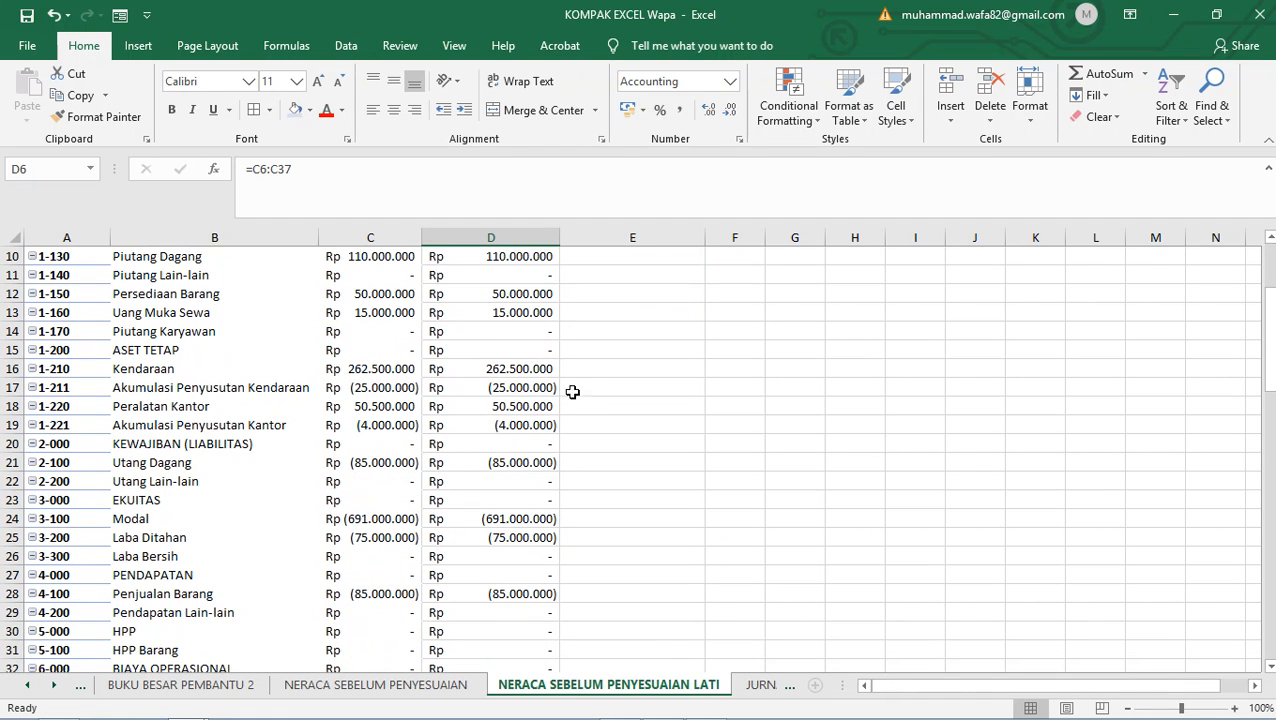
- Try to clear the DEBET cells of the credit-balance accounts in D17 and D19:D28
{"action": "left_click", "coordinate": [497, 389]}
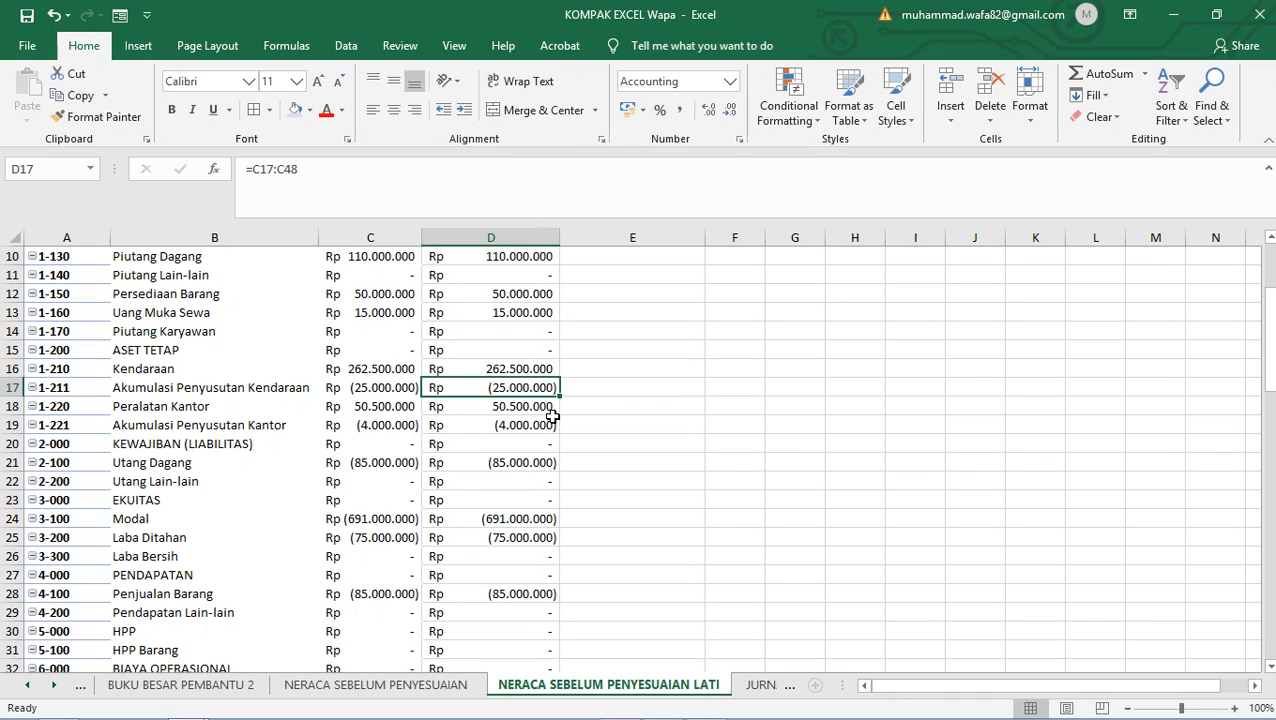
{"action": "left_click", "coordinate": [497, 425], "text": "ctrl"}
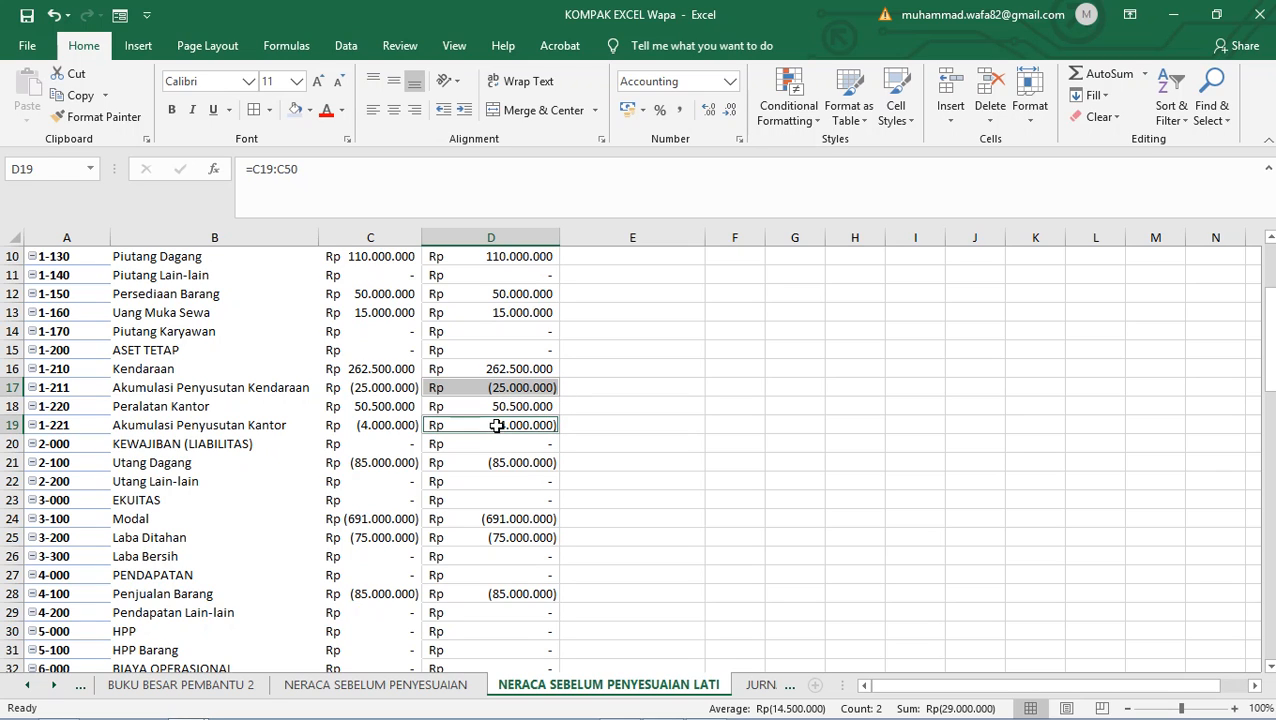
{"action": "left_click_drag", "start_coordinate": [526, 447], "coordinate": [535, 479]}
{"action": "left_click", "coordinate": [535, 500], "text": "ctrl"}
{"action": "left_click", "coordinate": [538, 535], "text": "ctrl"}
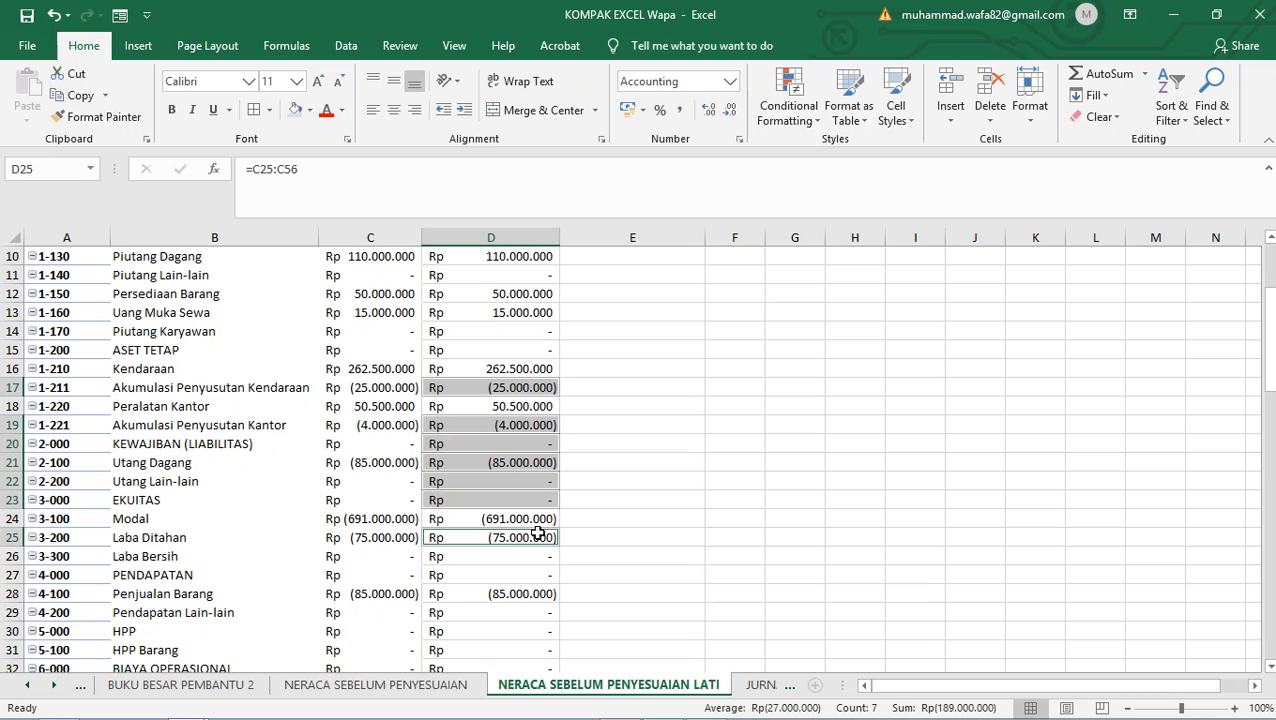
{"action": "left_click", "coordinate": [528, 520], "text": "ctrl"}
{"action": "left_click", "coordinate": [532, 568], "text": "ctrl"}
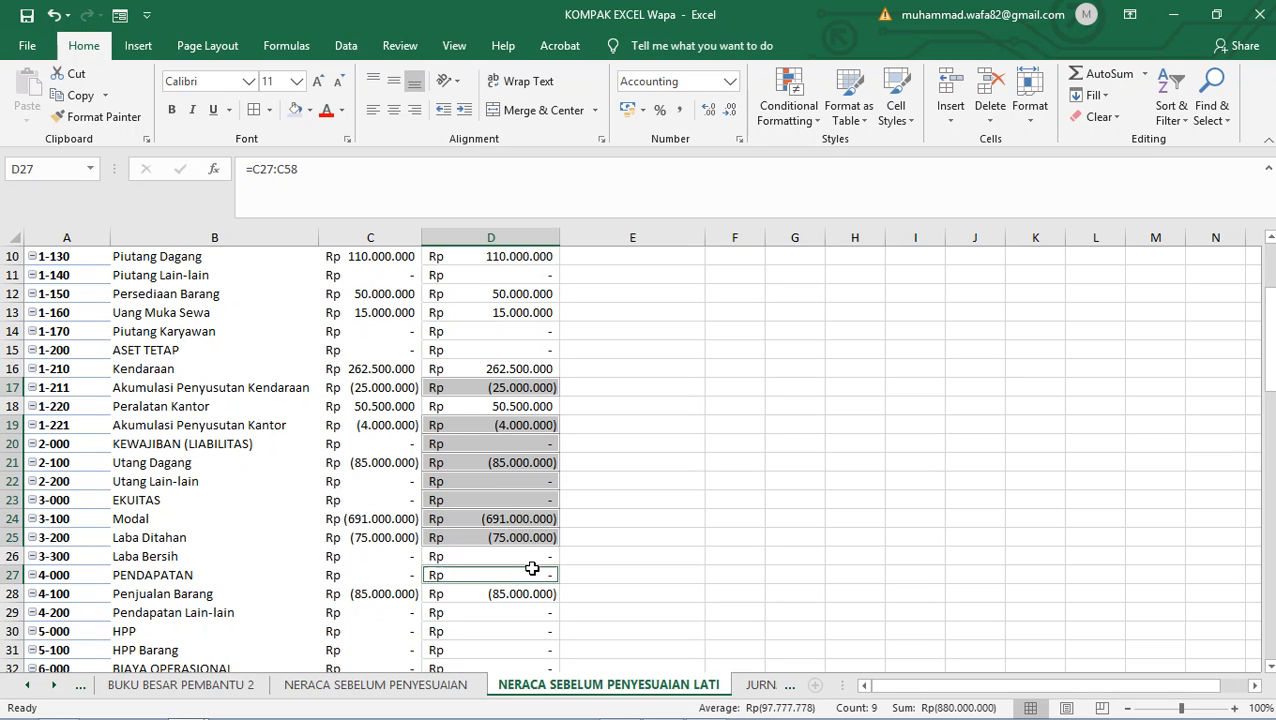
{"action": "left_click", "coordinate": [528, 593], "text": "ctrl"}
{"action": "left_click", "coordinate": [536, 558], "text": "ctrl"}
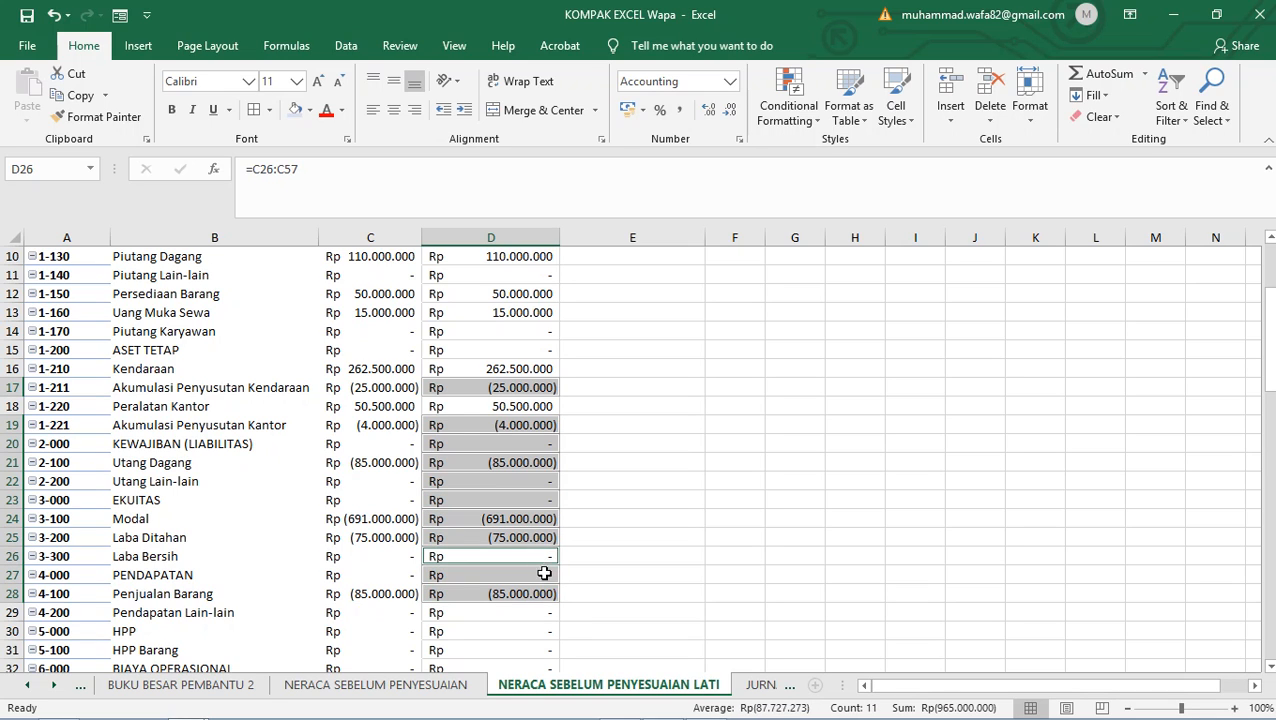
{"action": "left_click", "coordinate": [533, 625], "text": "ctrl"}
{"action": "left_click", "coordinate": [532, 615], "text": "ctrl"}
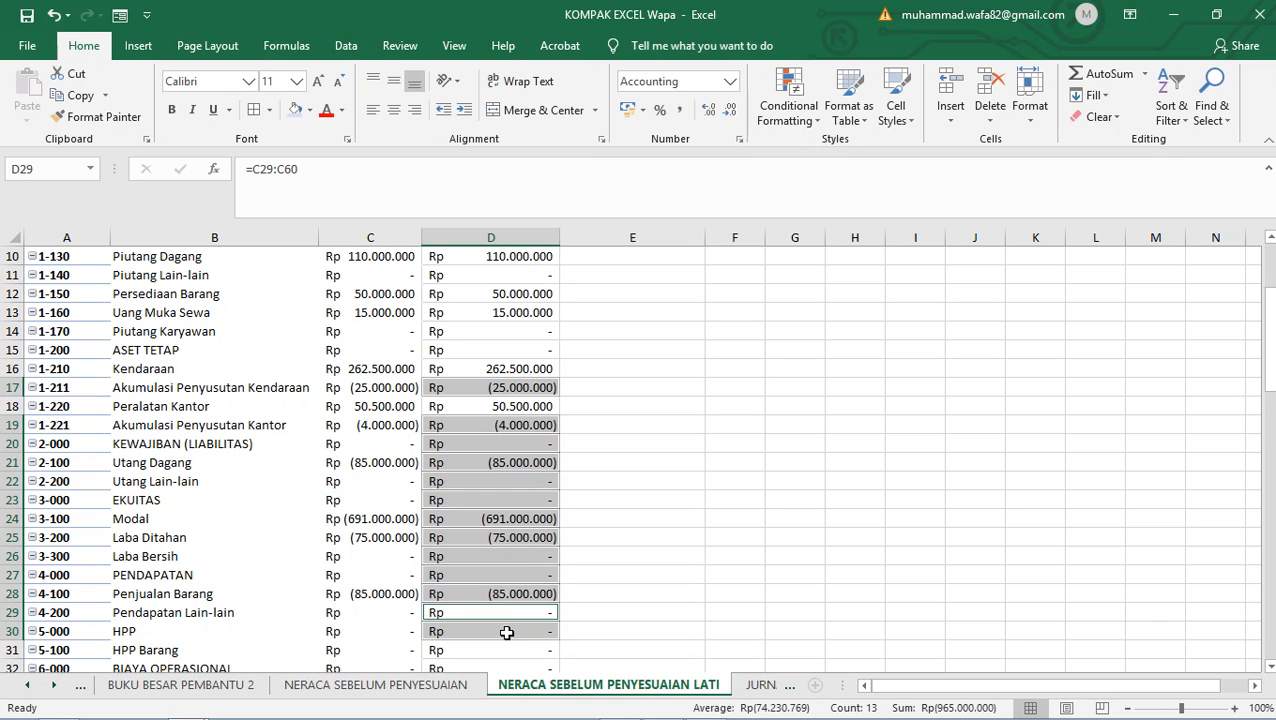
{"action": "left_click", "coordinate": [520, 615], "text": "ctrl"}
{"action": "scroll", "coordinate": [522, 625], "scroll_direction": "up", "scroll_amount": 1}
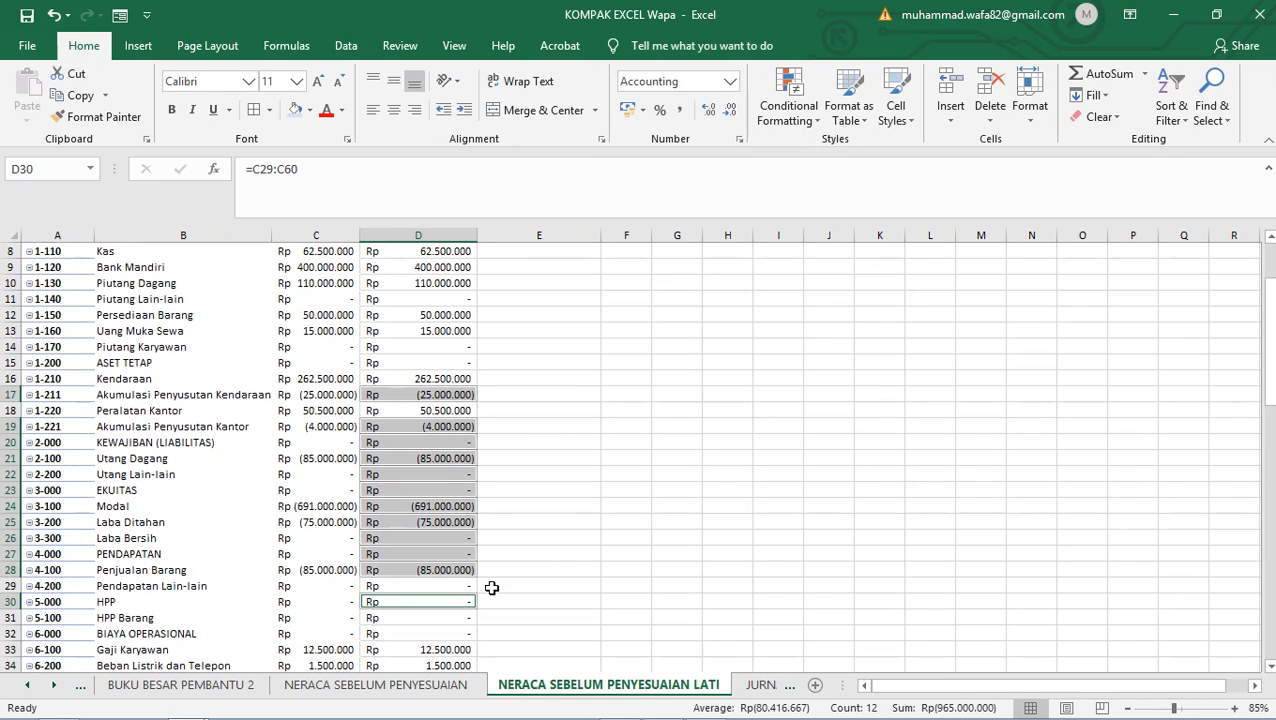
{"action": "scroll", "coordinate": [493, 598], "scroll_direction": "down", "scroll_amount": 1}
{"action": "left_click", "coordinate": [529, 612], "text": "ctrl"}
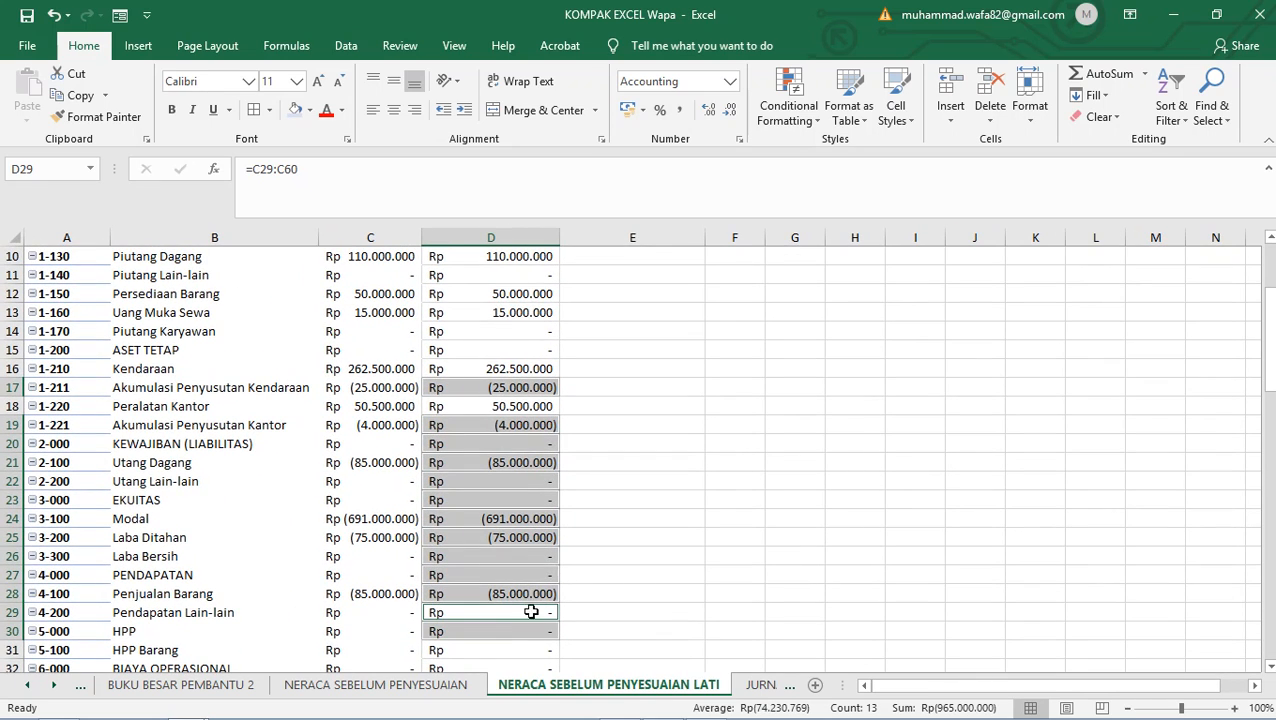
{"action": "left_click", "coordinate": [533, 614], "text": "ctrl"}
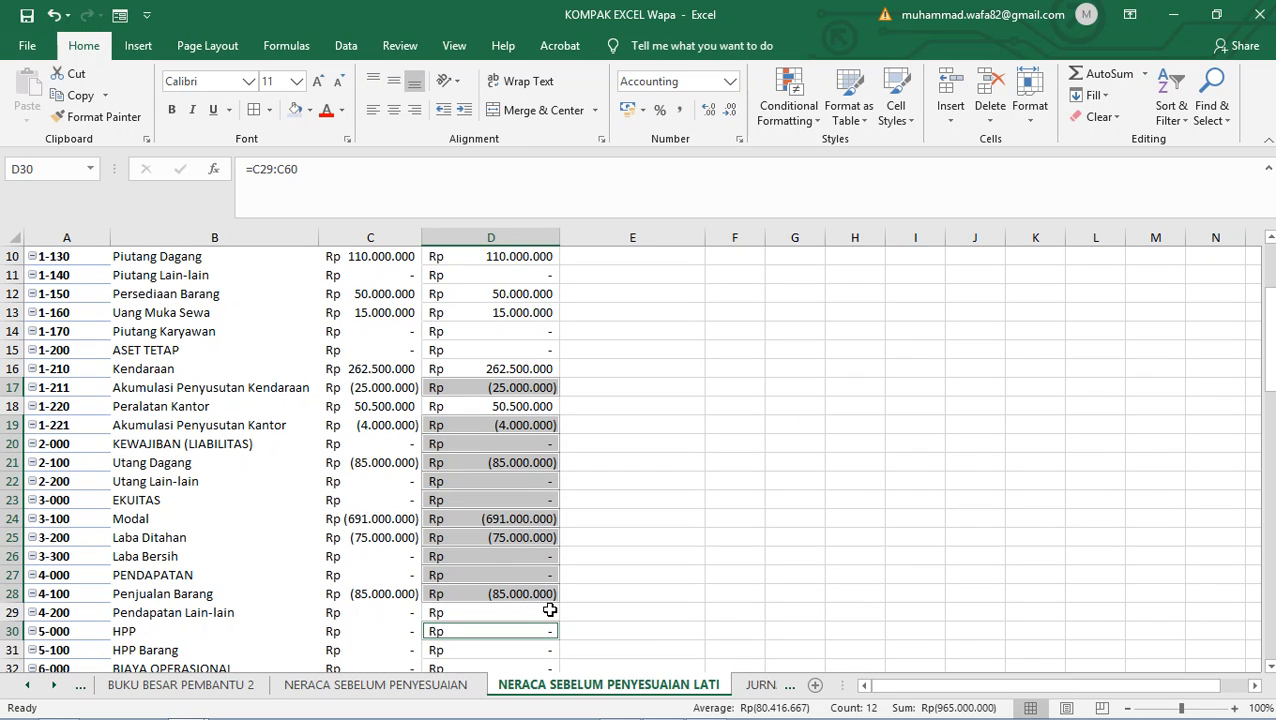
{"action": "key", "text": "BackSpace"}
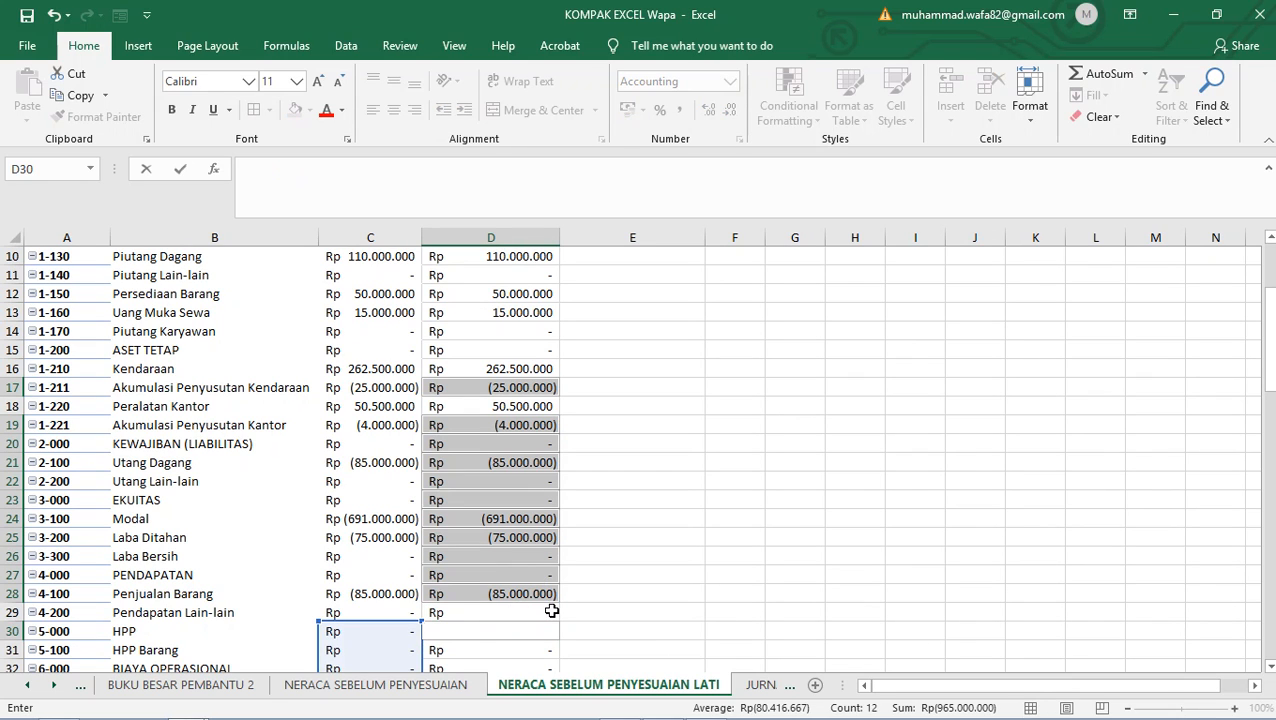
- Undo the clearing of the HPP cell D30 in the DEBET column
{"action": "left_click", "coordinate": [55, 13]}
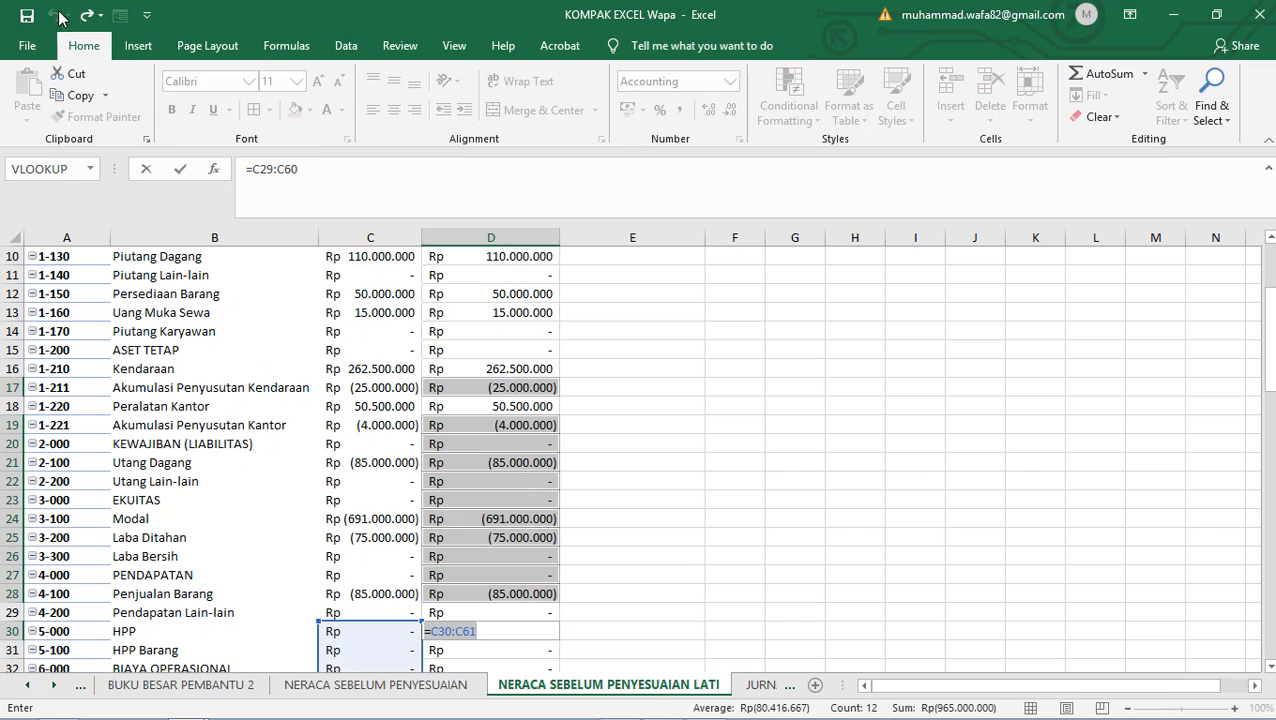
{"action": "left_click", "coordinate": [695, 427]}
{"action": "left_click", "coordinate": [55, 15]}
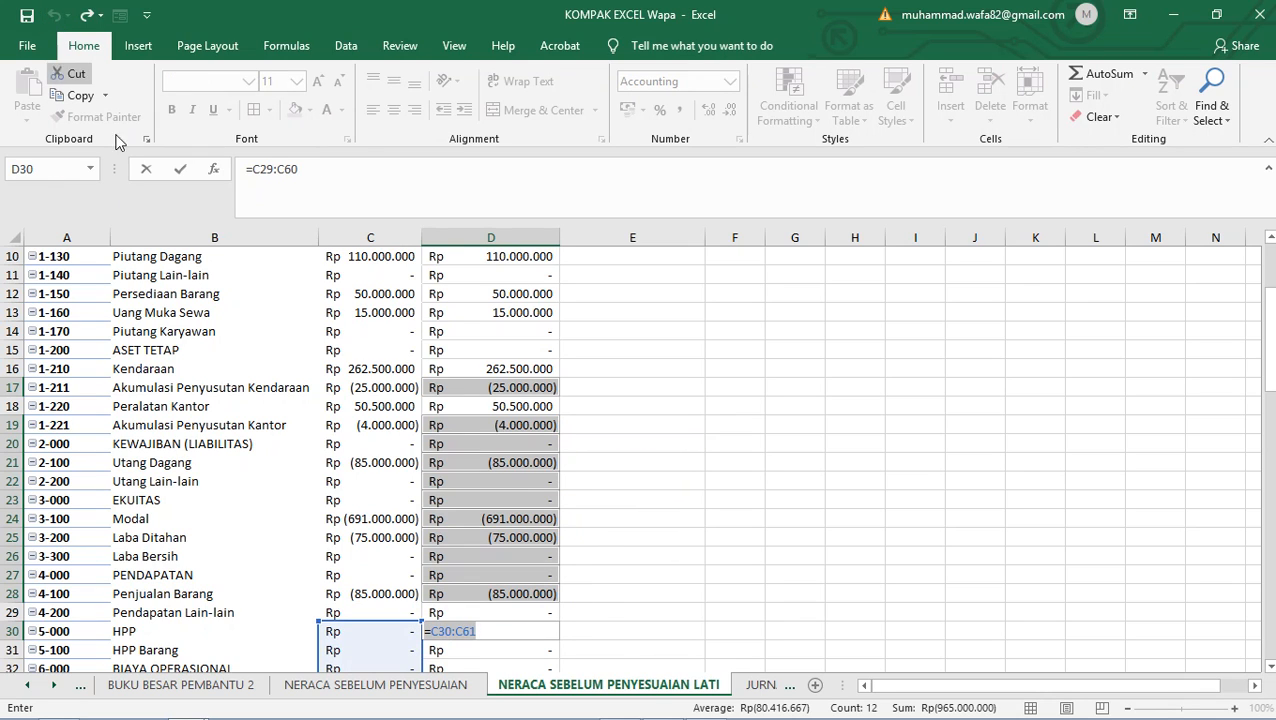
{"action": "left_click", "coordinate": [490, 484]}
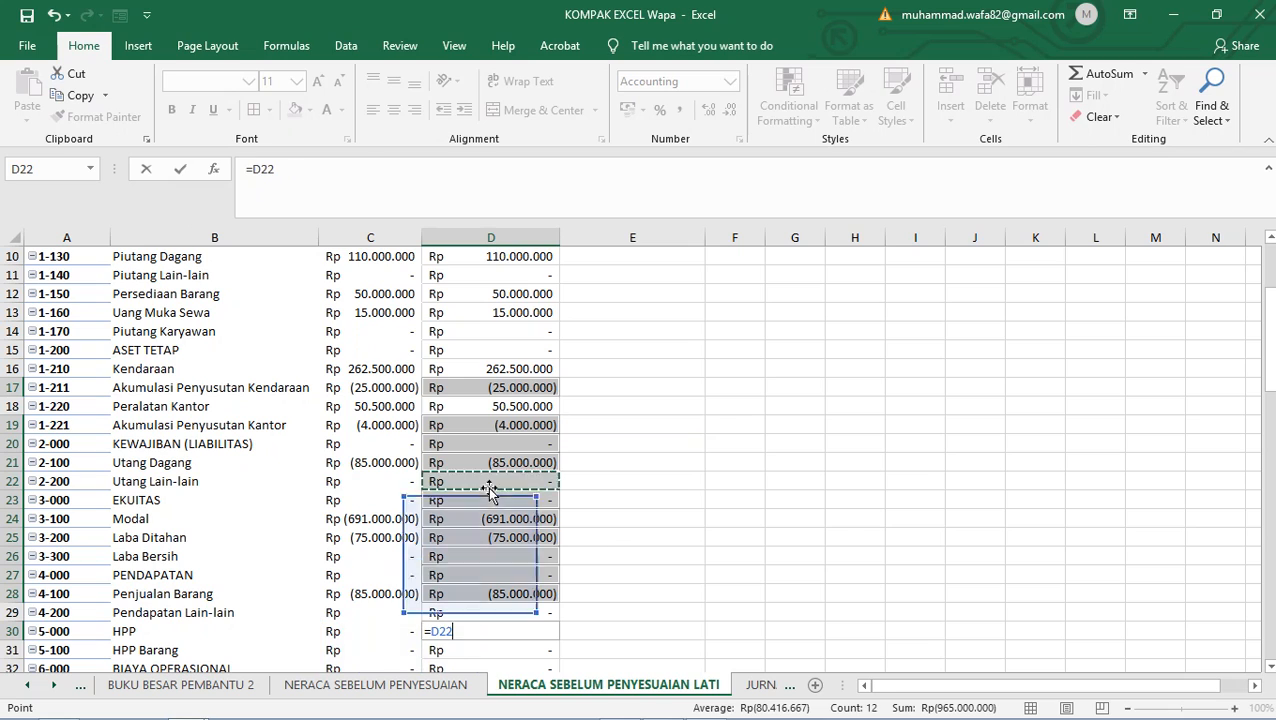
{"action": "left_click", "coordinate": [470, 369]}
{"action": "left_click", "coordinate": [520, 406]}
{"action": "left_click", "coordinate": [595, 401]}
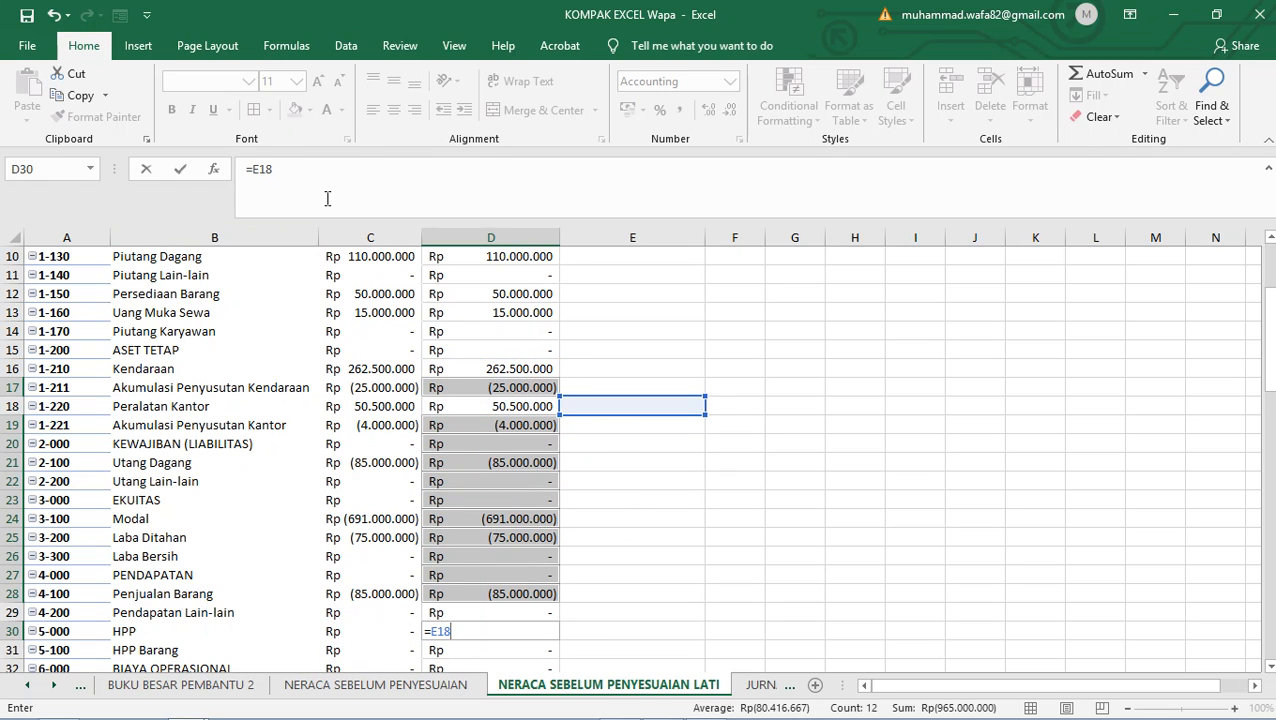
{"action": "left_click_drag", "start_coordinate": [327, 199], "coordinate": [219, 222]}
{"action": "key", "text": "BackSpace"}
{"action": "key", "text": "Return"}
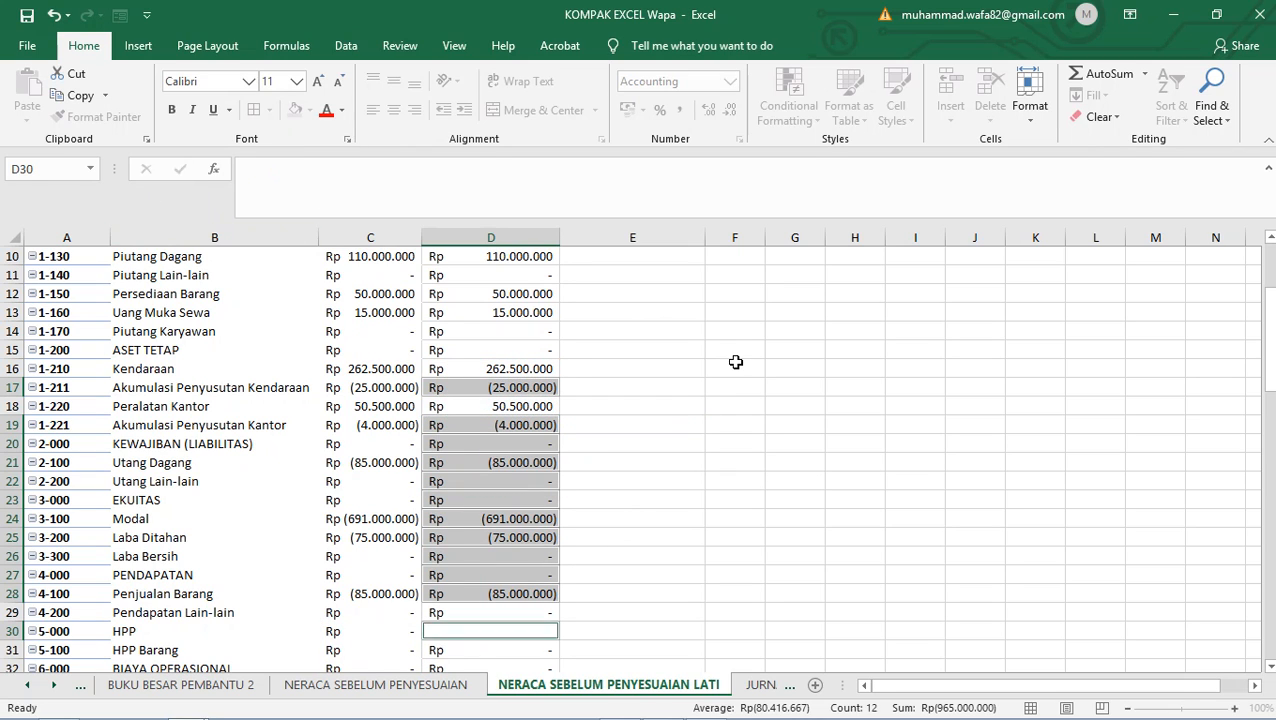
{"action": "left_click", "coordinate": [500, 410]}
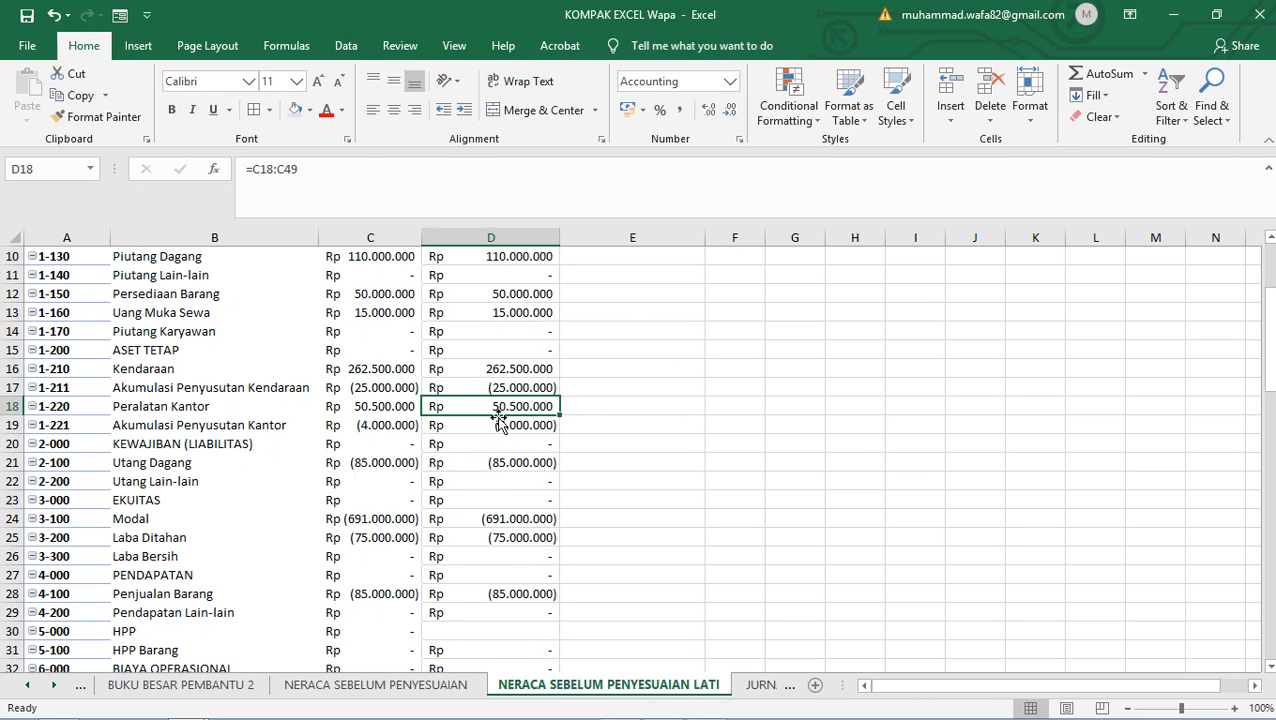
{"action": "left_click", "coordinate": [523, 629]}
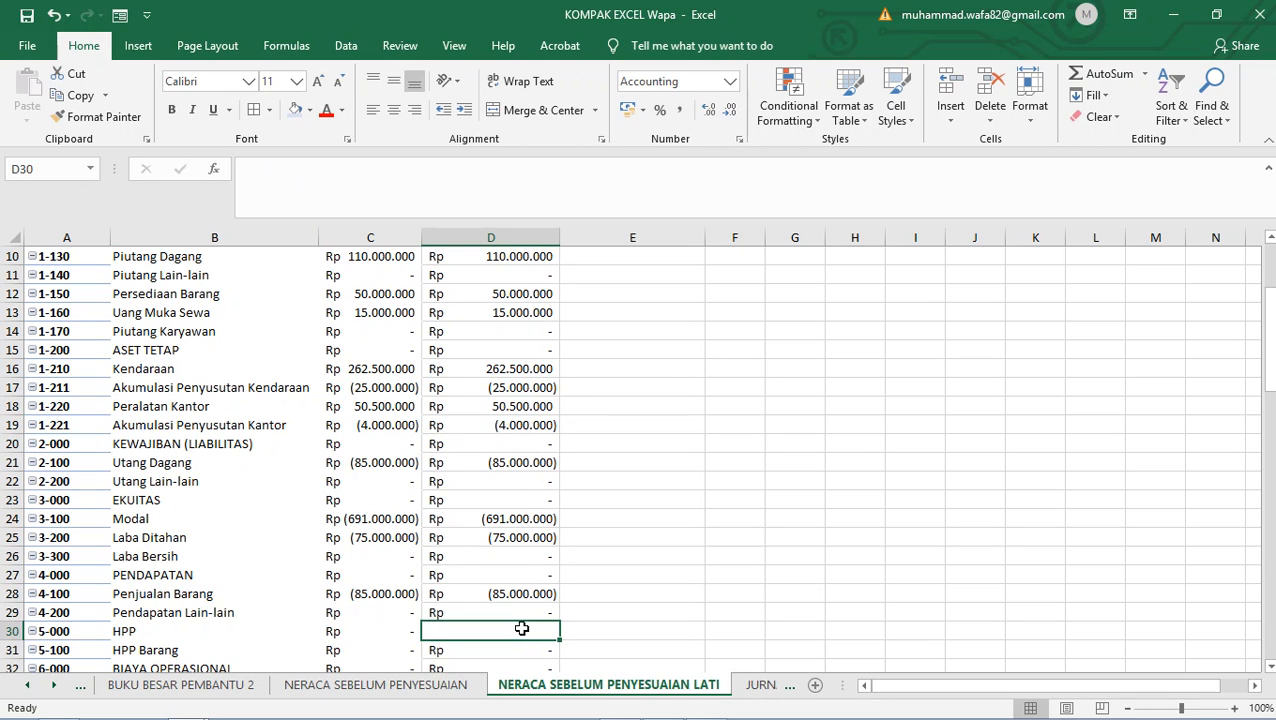
{"action": "type", "text": "-"}
{"action": "left_click", "coordinate": [672, 478]}
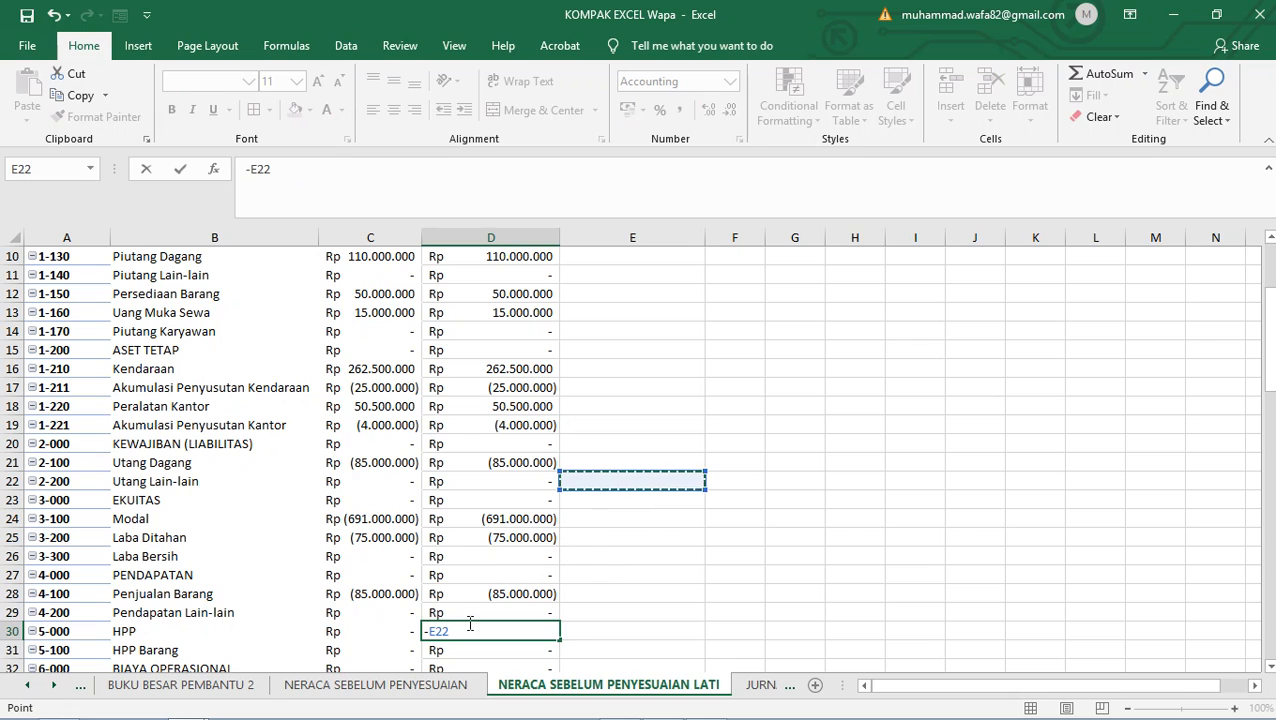
{"action": "left_click_drag", "start_coordinate": [471, 629], "coordinate": [355, 628]}
{"action": "key", "text": "BackSpace"}
{"action": "left_click", "coordinate": [710, 444]}
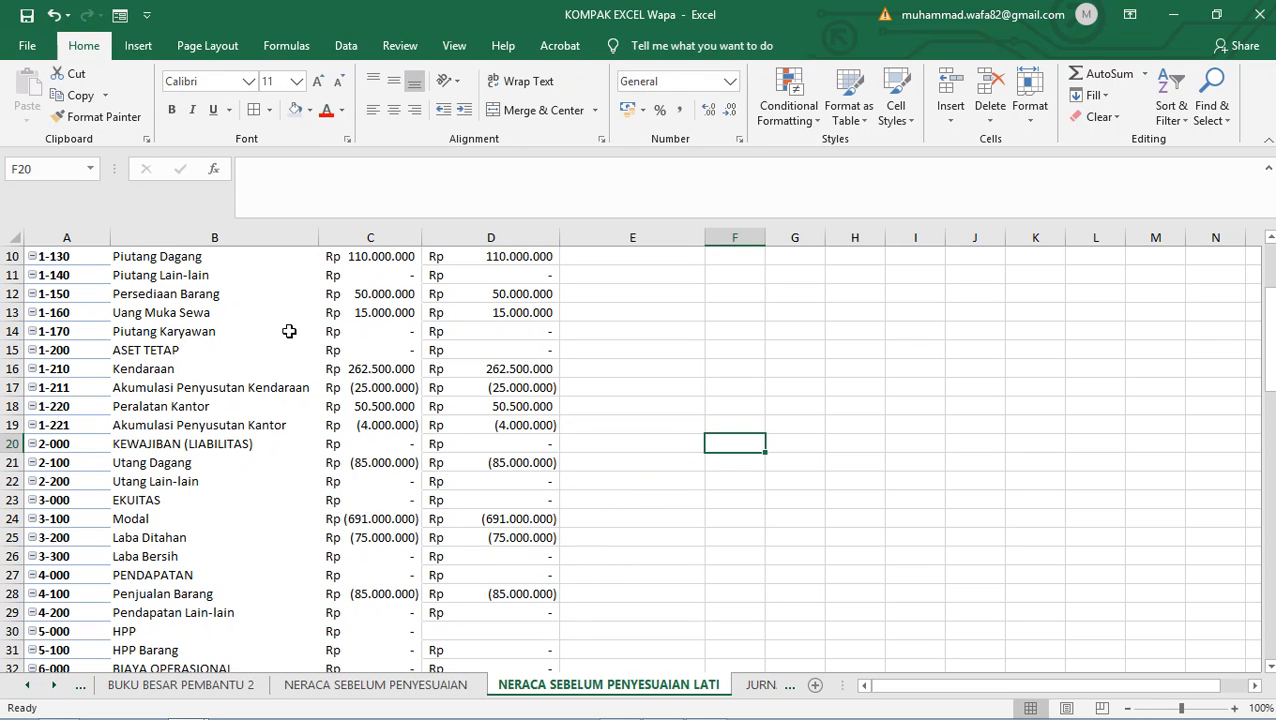
{"action": "left_click", "coordinate": [54, 14]}
{"action": "left_click", "coordinate": [54, 14]}
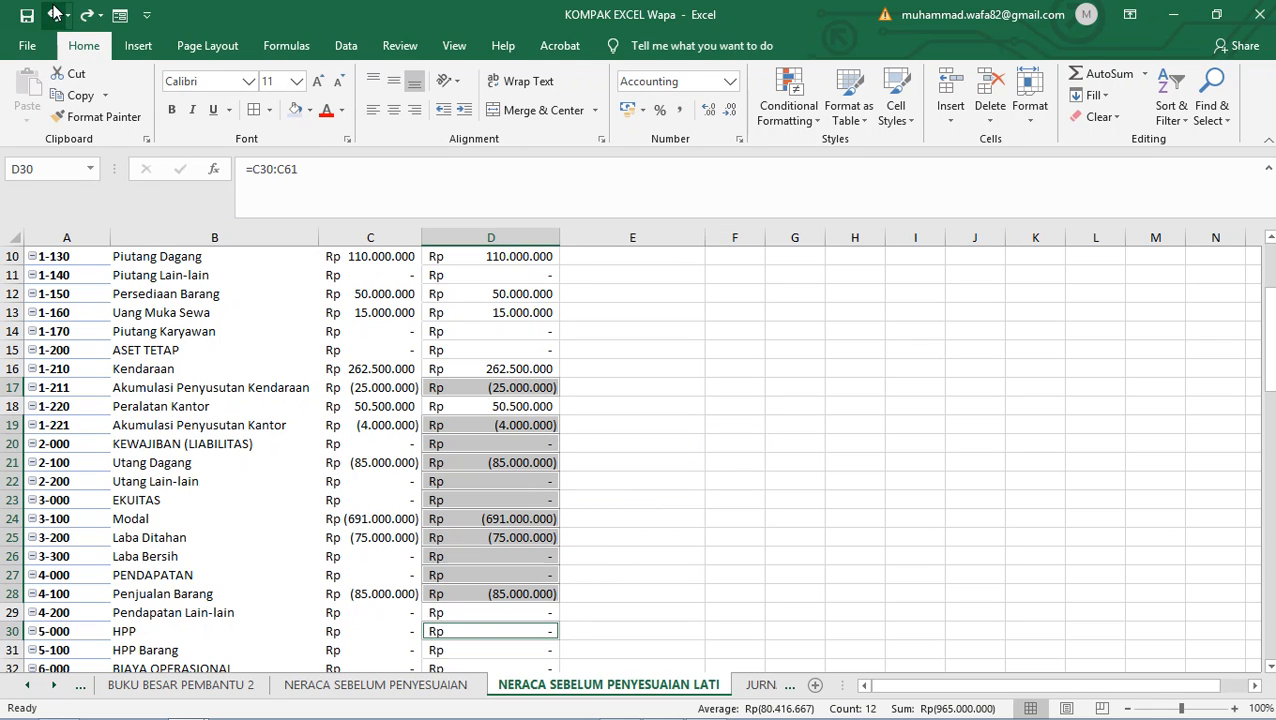
- Clear the DEBET cells of the credit-balance accounts in D17 and D19:D29, from Akumulasi Penyusutan Kendaraan to Pendapatan Lain-lain
{"action": "left_click", "coordinate": [528, 387]}
{"action": "key", "text": "BackSpace"}
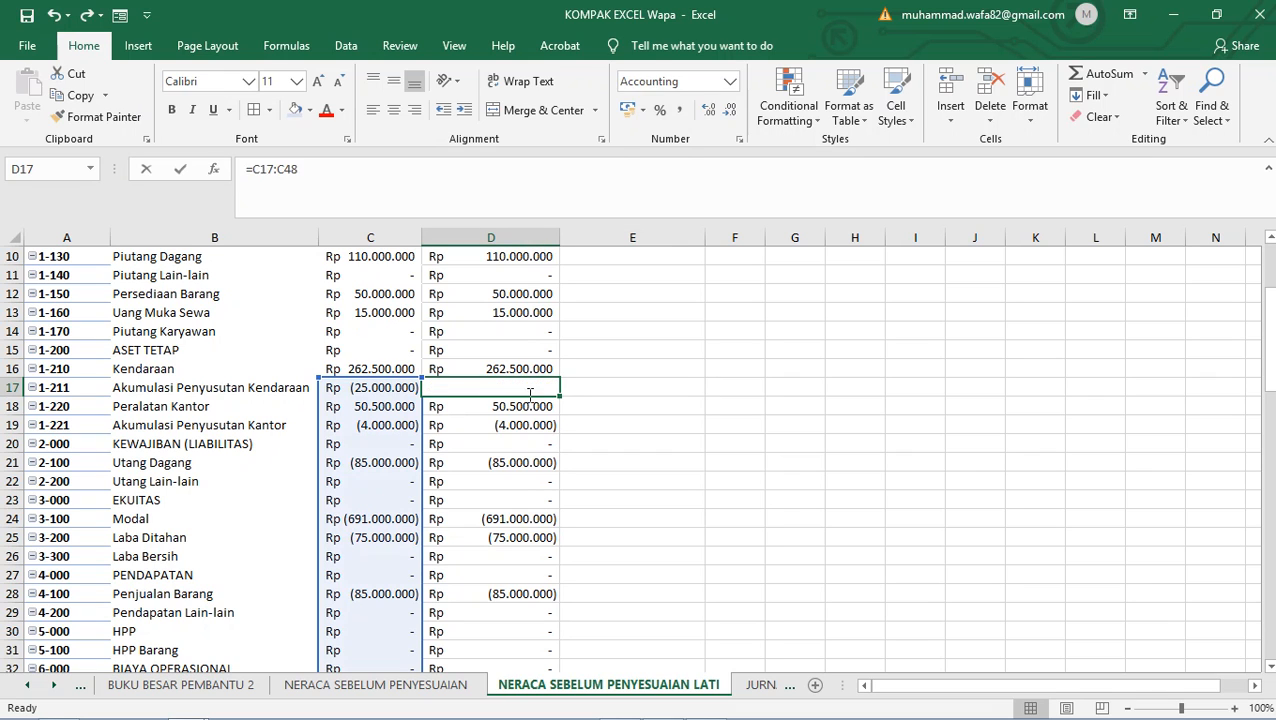
{"action": "left_click", "coordinate": [530, 424]}
{"action": "key", "text": "BackSpace"}
{"action": "left_click", "coordinate": [526, 446]}
{"action": "key", "text": "BackSpace"}
{"action": "left_click", "coordinate": [528, 464]}
{"action": "key", "text": "BackSpace"}
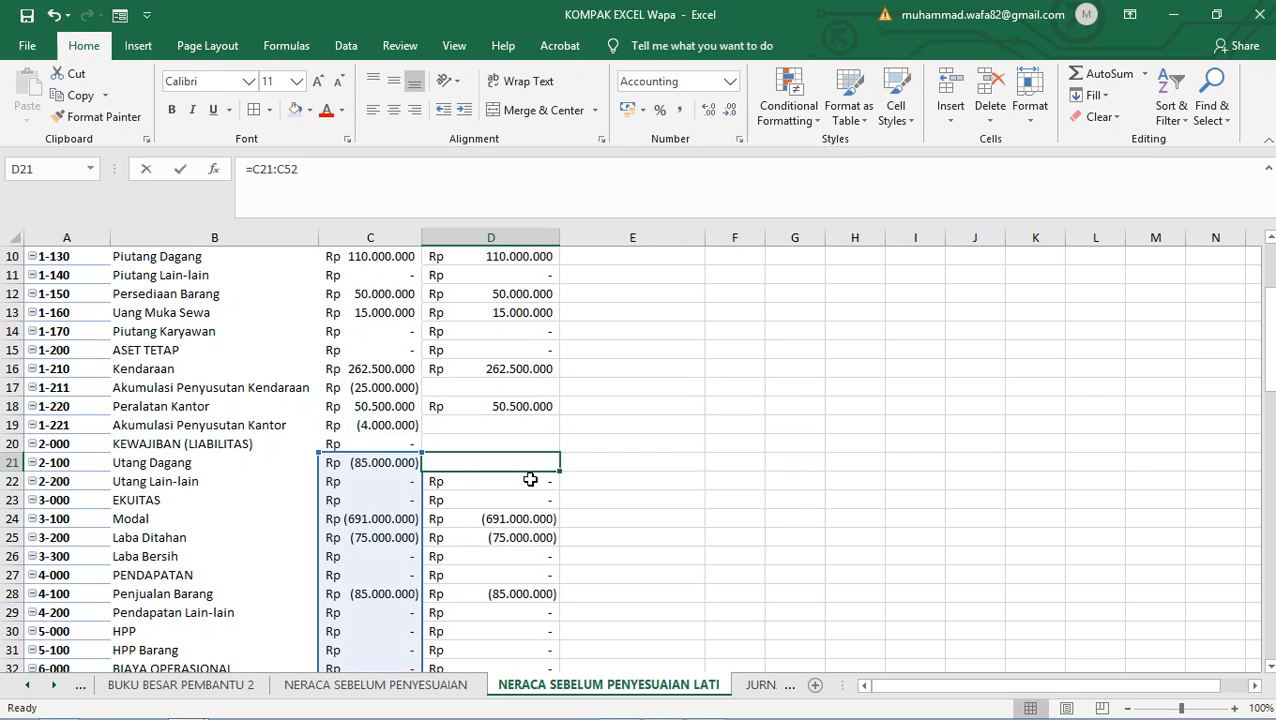
{"action": "left_click", "coordinate": [531, 481]}
{"action": "key", "text": "BackSpace"}
{"action": "left_click", "coordinate": [535, 498]}
{"action": "key", "text": "BackSpace"}
{"action": "key", "text": "BackSpace"}
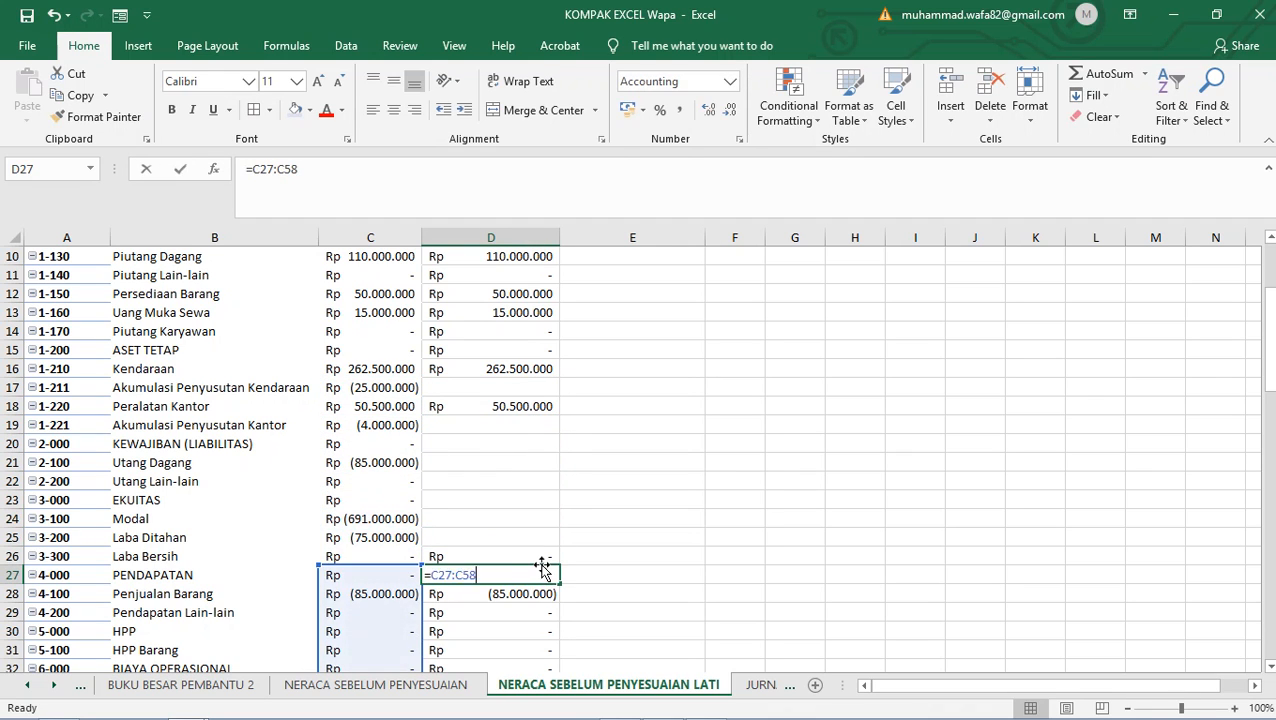
{"action": "left_click", "coordinate": [542, 562]}
{"action": "key", "text": "BackSpace"}
{"action": "left_click", "coordinate": [540, 593]}
{"action": "key", "text": "BackSpace"}
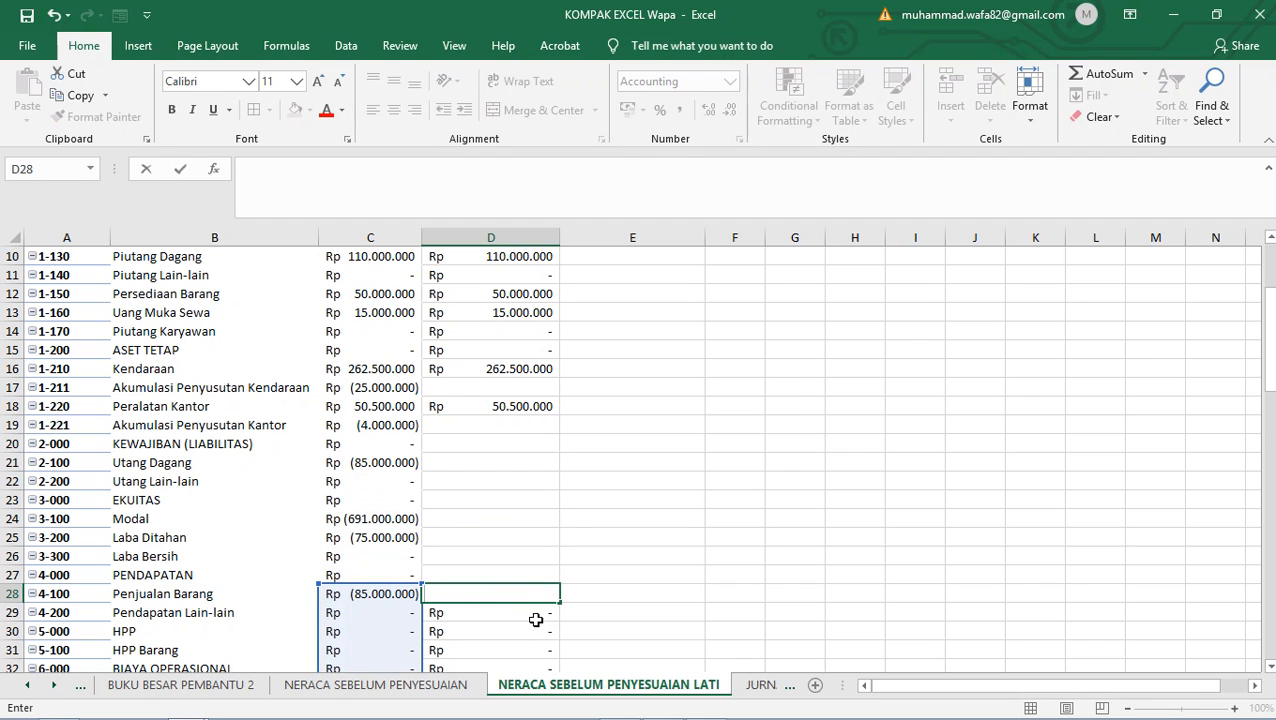
{"action": "left_click", "coordinate": [536, 620]}
{"action": "key", "text": "BackSpace"}
- Enter the formula =C17 in E17 to bring the Akumulasi Penyusutan Kendaraan balance into the KREDET column
{"action": "scroll", "coordinate": [604, 461], "scroll_direction": "up", "scroll_amount": 2}
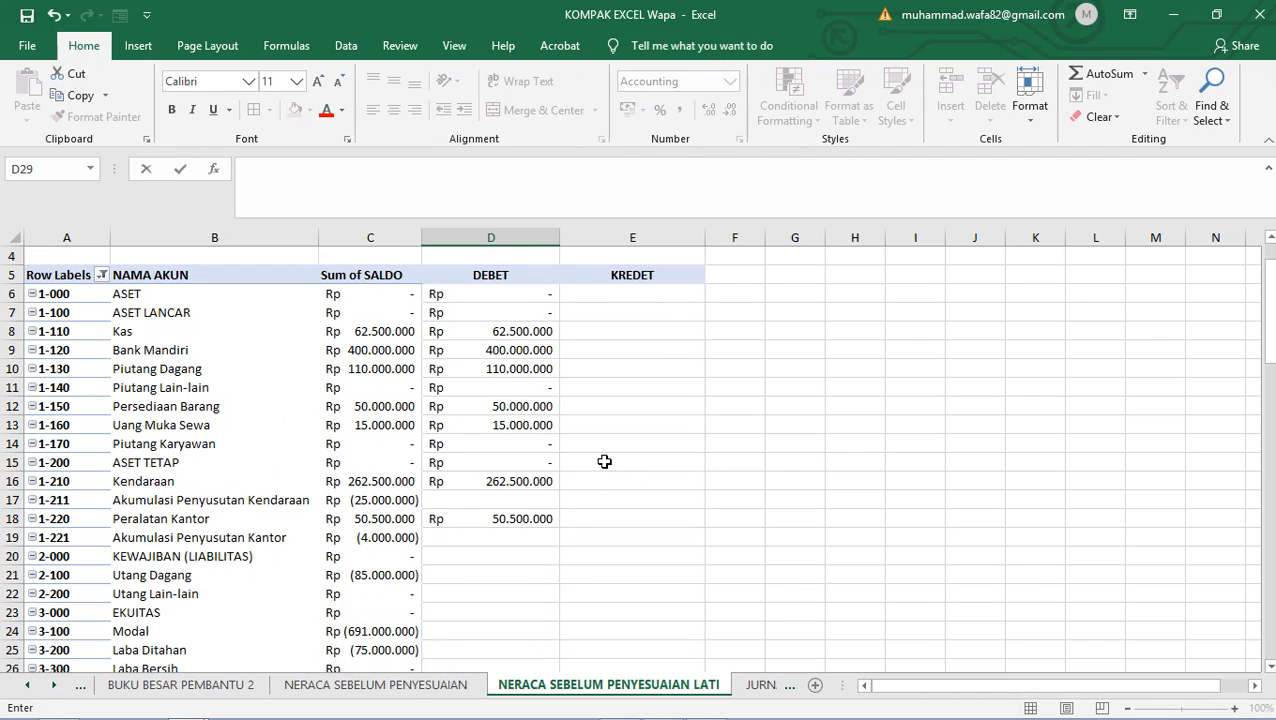
{"action": "scroll", "coordinate": [604, 461], "scroll_direction": "up", "scroll_amount": 1}
{"action": "left_click", "coordinate": [625, 351]}
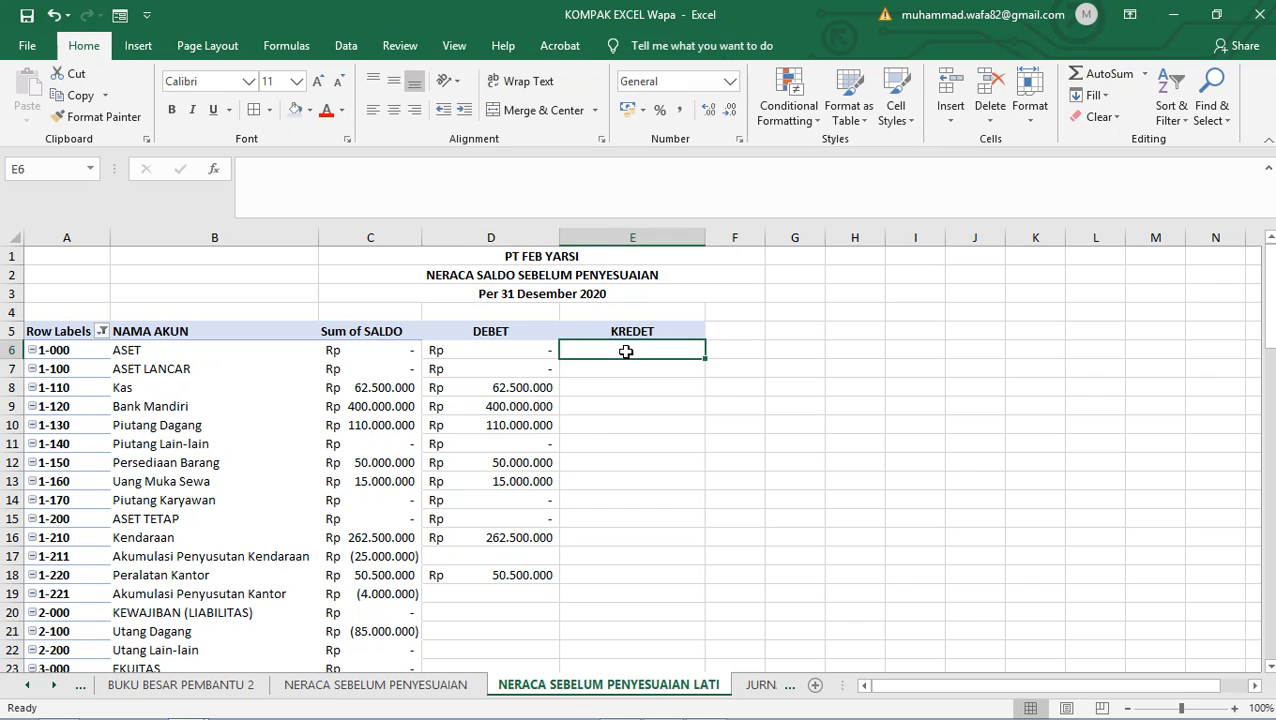
{"action": "scroll", "coordinate": [615, 418], "scroll_direction": "down", "scroll_amount": 1}
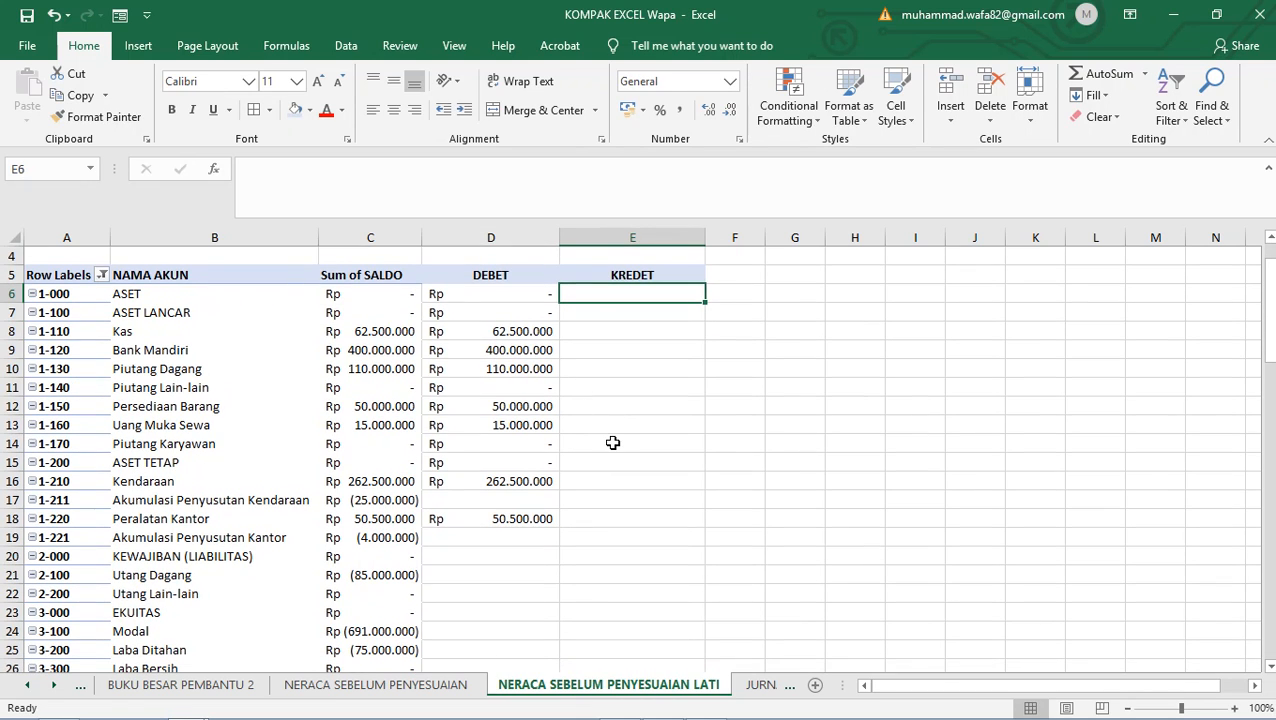
{"action": "scroll", "coordinate": [613, 443], "scroll_direction": "down", "scroll_amount": 1}
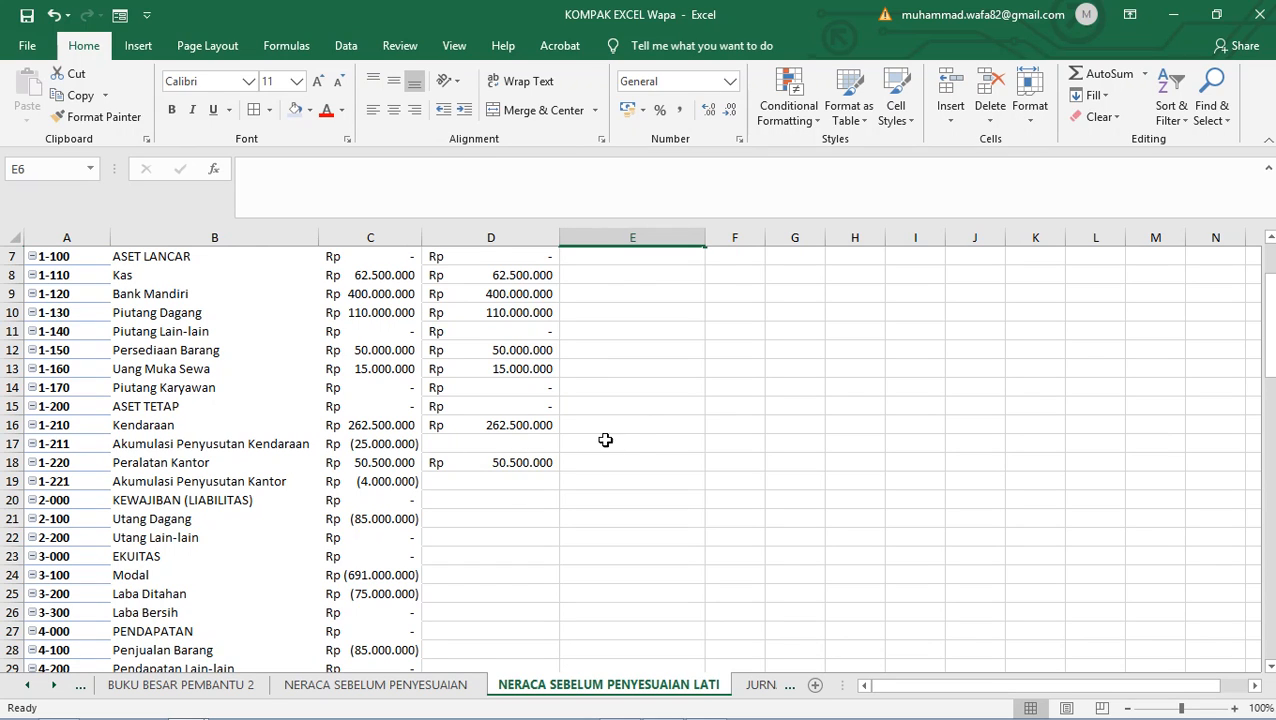
{"action": "left_click", "coordinate": [633, 446]}
{"action": "type", "text": "="}
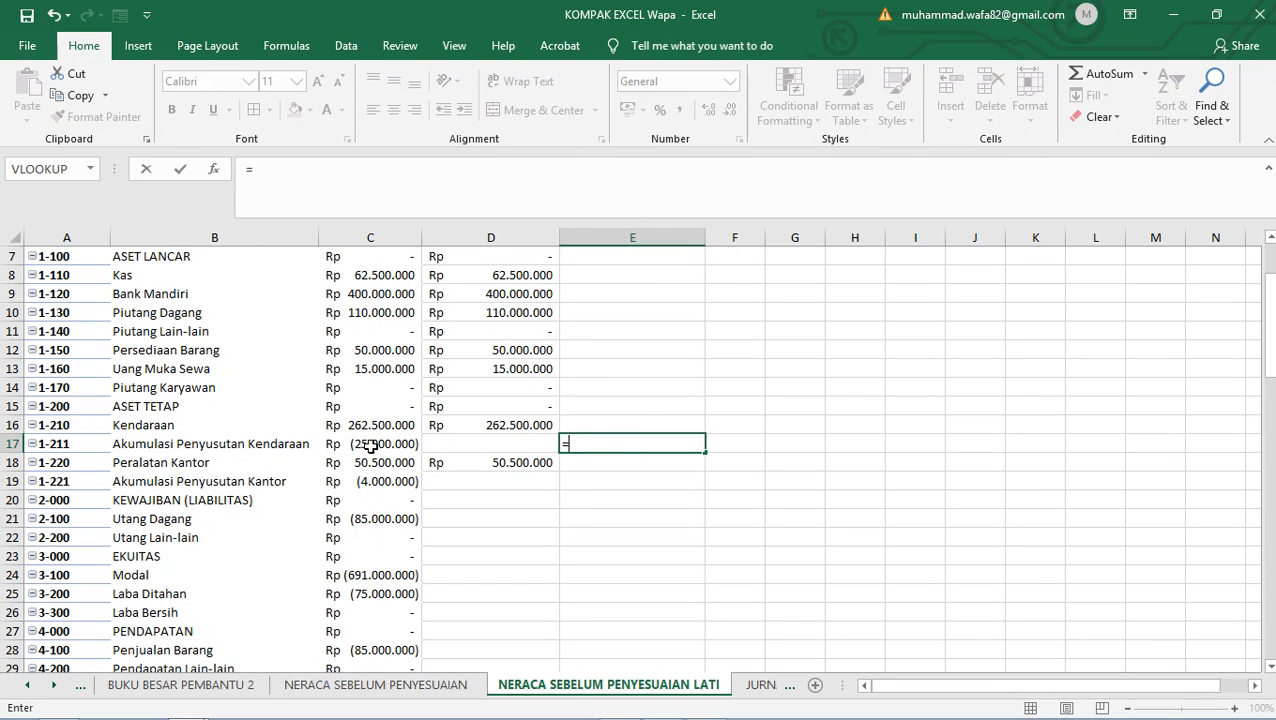
{"action": "type", "text": "C"}
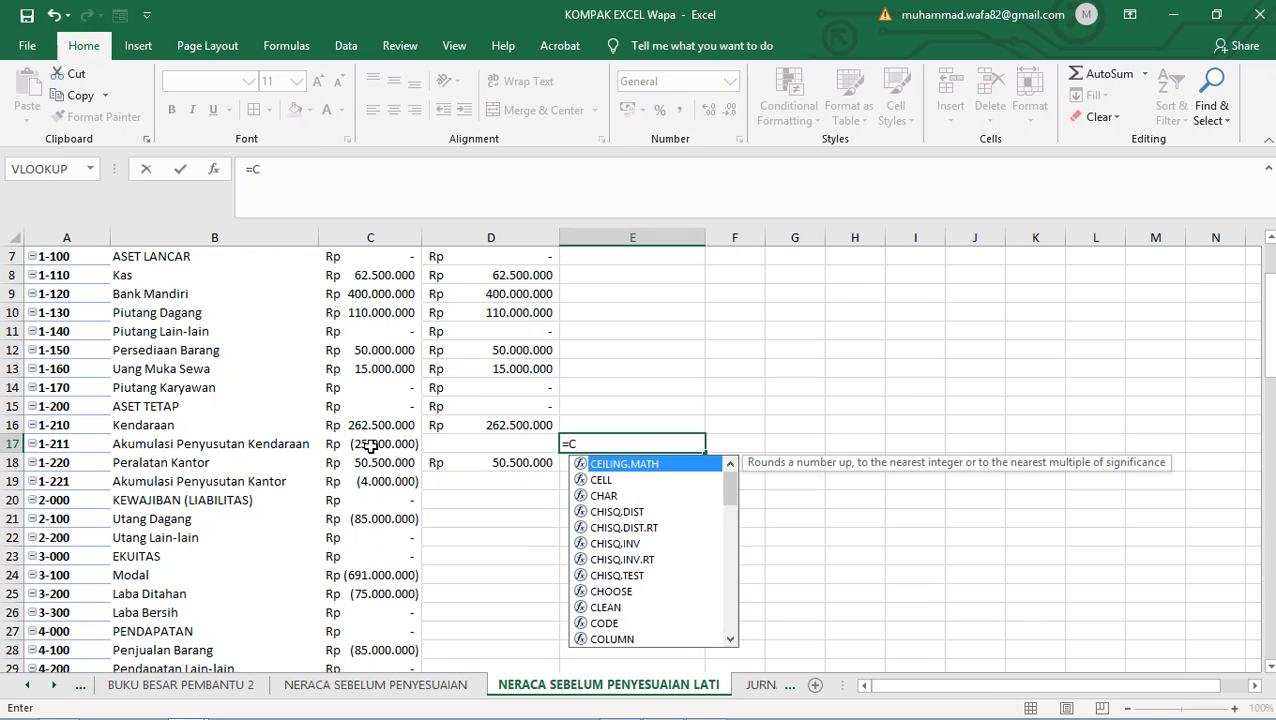
{"action": "type", "text": "15"}
{"action": "key", "text": "BackSpace"}
{"action": "type", "text": "7"}
{"action": "key", "text": "Return"}
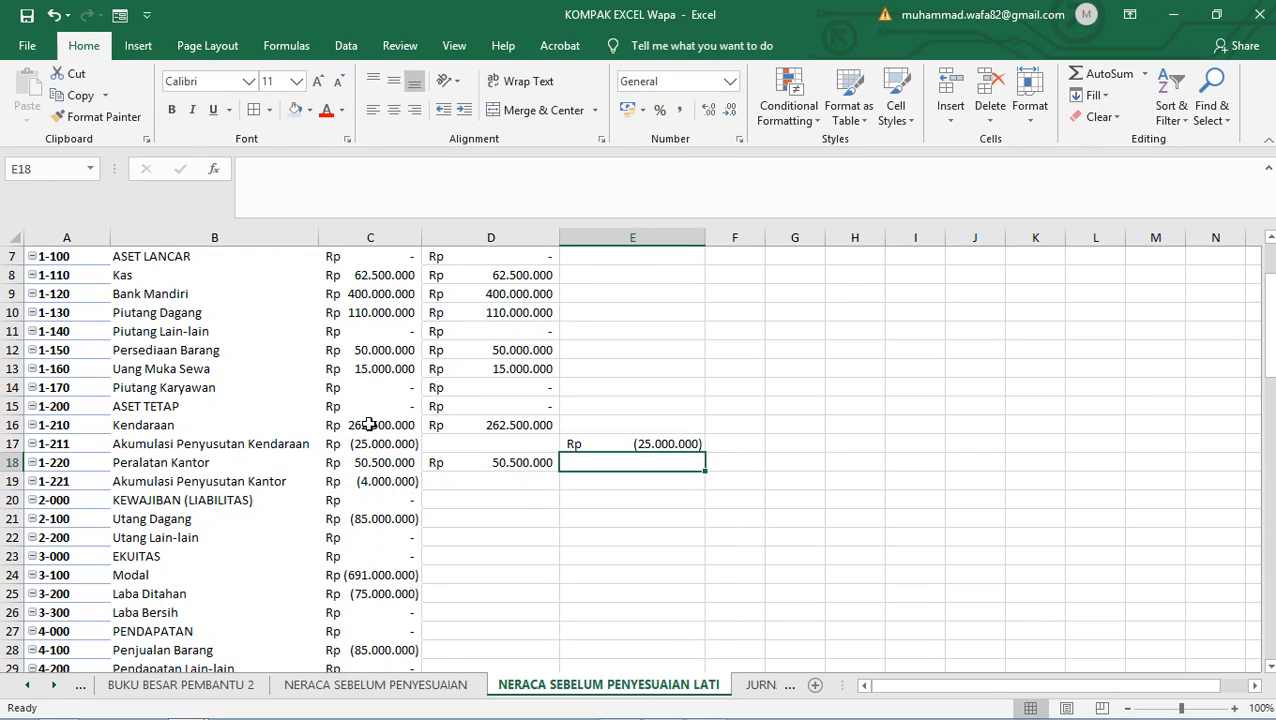
- Copy the E17 formula down the KREDET column through E37, the Beban Lain-lain row, and slightly widen column C
{"action": "left_click", "coordinate": [672, 440]}
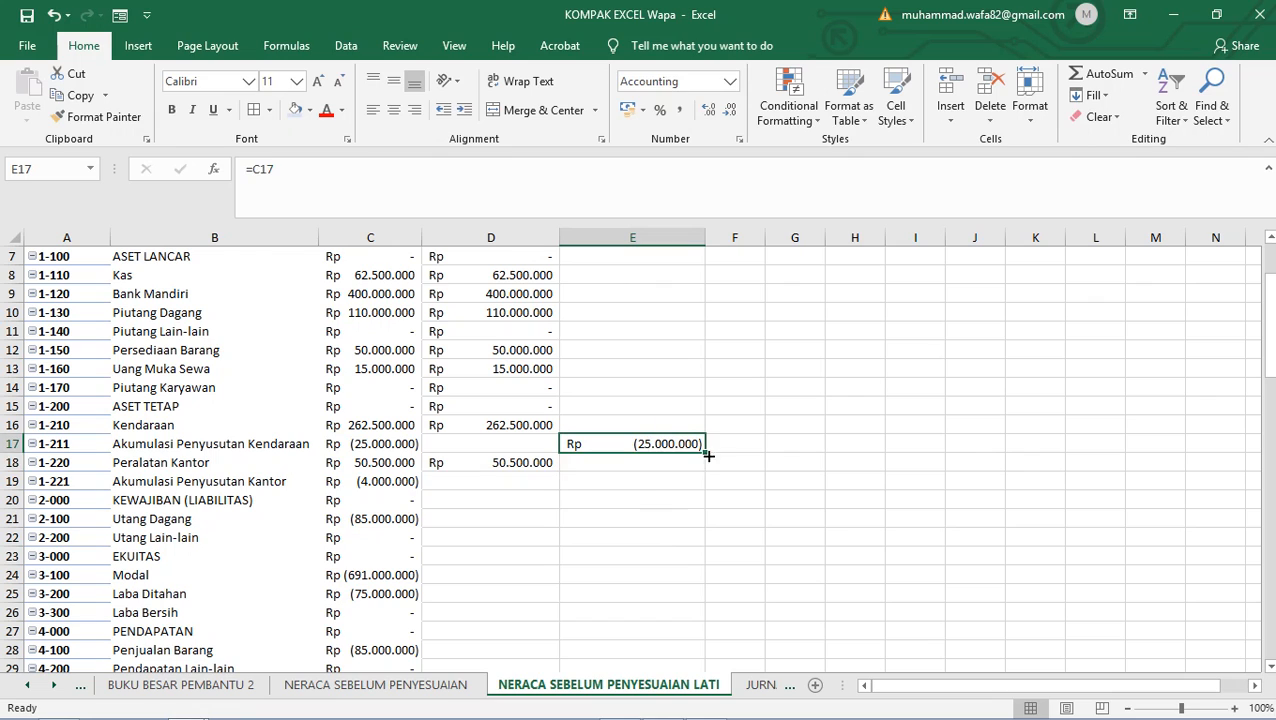
{"action": "left_click_drag", "start_coordinate": [700, 452], "coordinate": [678, 638]}
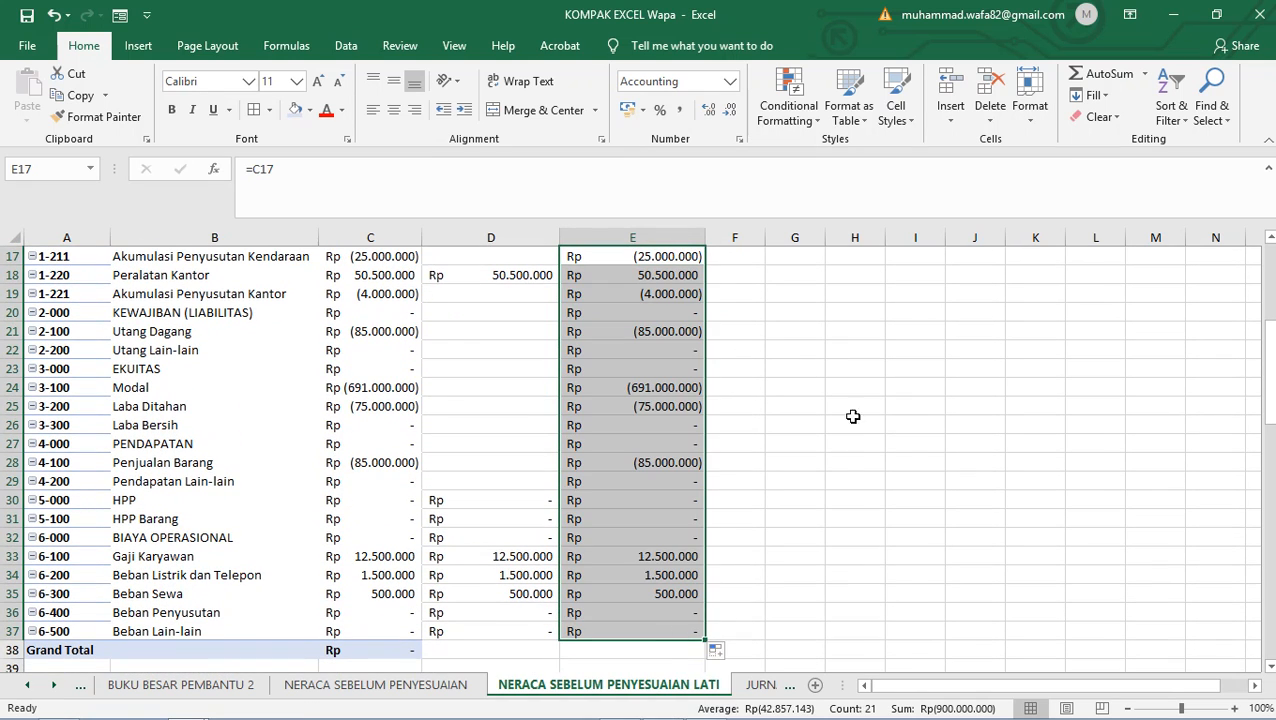
{"action": "scroll", "coordinate": [480, 408], "scroll_direction": "up", "scroll_amount": 5}
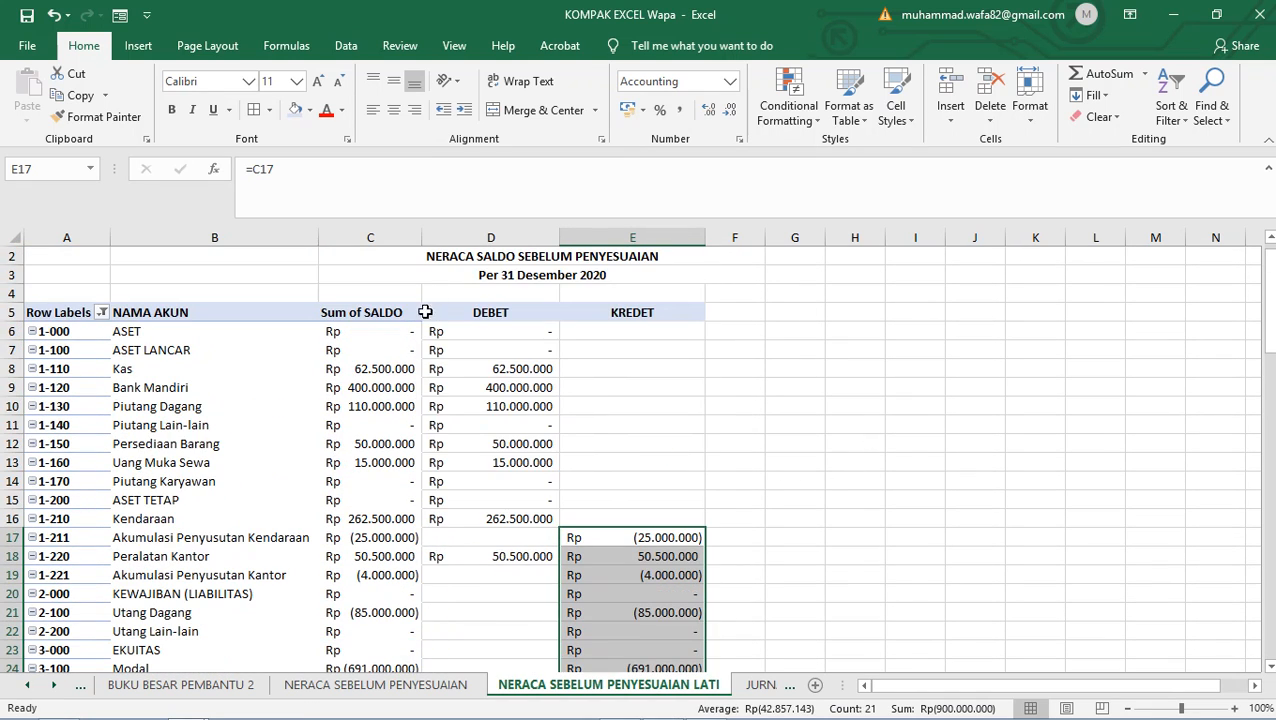
{"action": "left_click_drag", "start_coordinate": [419, 240], "coordinate": [443, 240]}
- Clear the Peralatan Kantor cell E18 in the KREDET column
{"action": "scroll", "coordinate": [600, 385], "scroll_direction": "down", "scroll_amount": 10}
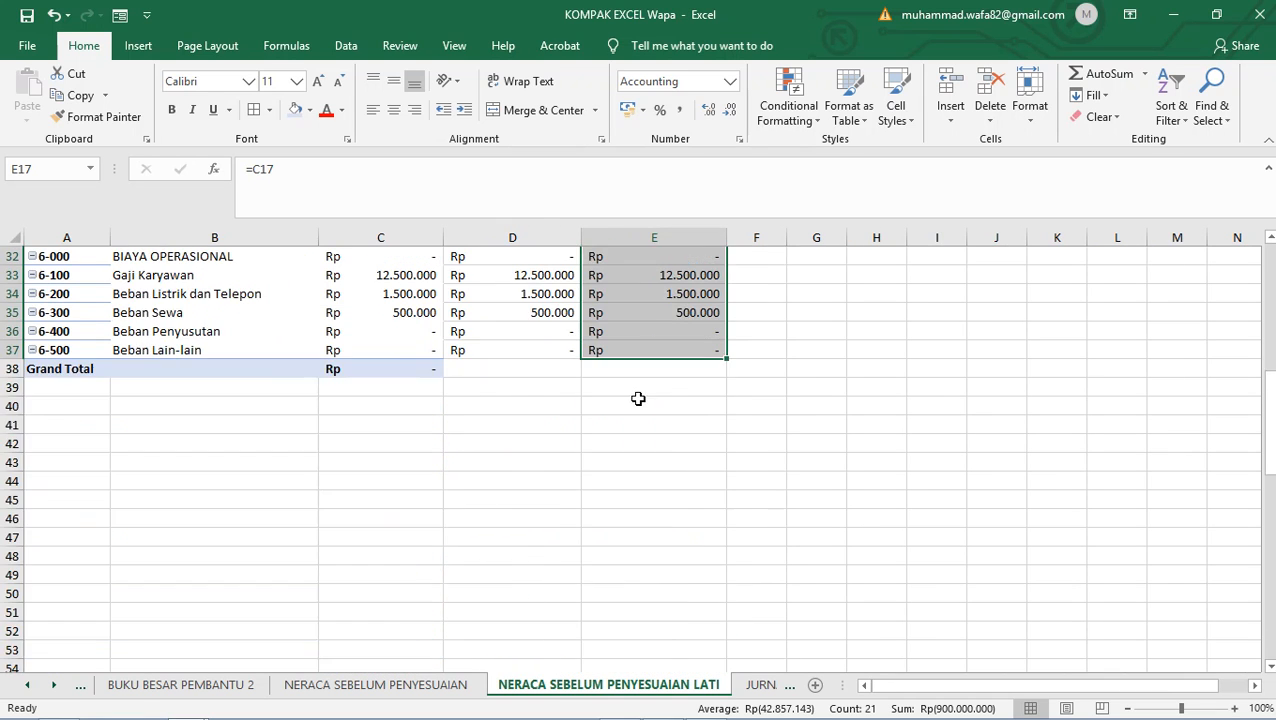
{"action": "scroll", "coordinate": [650, 395], "scroll_direction": "up", "scroll_amount": 7}
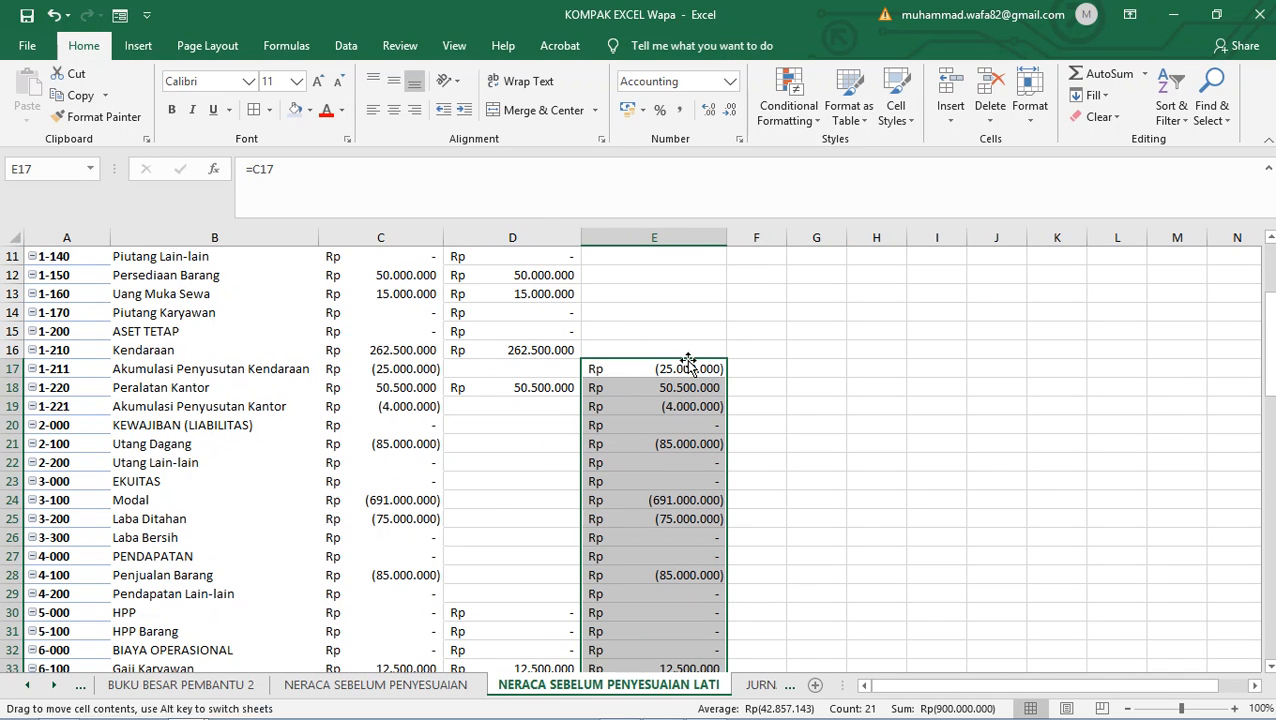
{"action": "left_click", "coordinate": [685, 368]}
{"action": "left_click", "coordinate": [688, 386]}
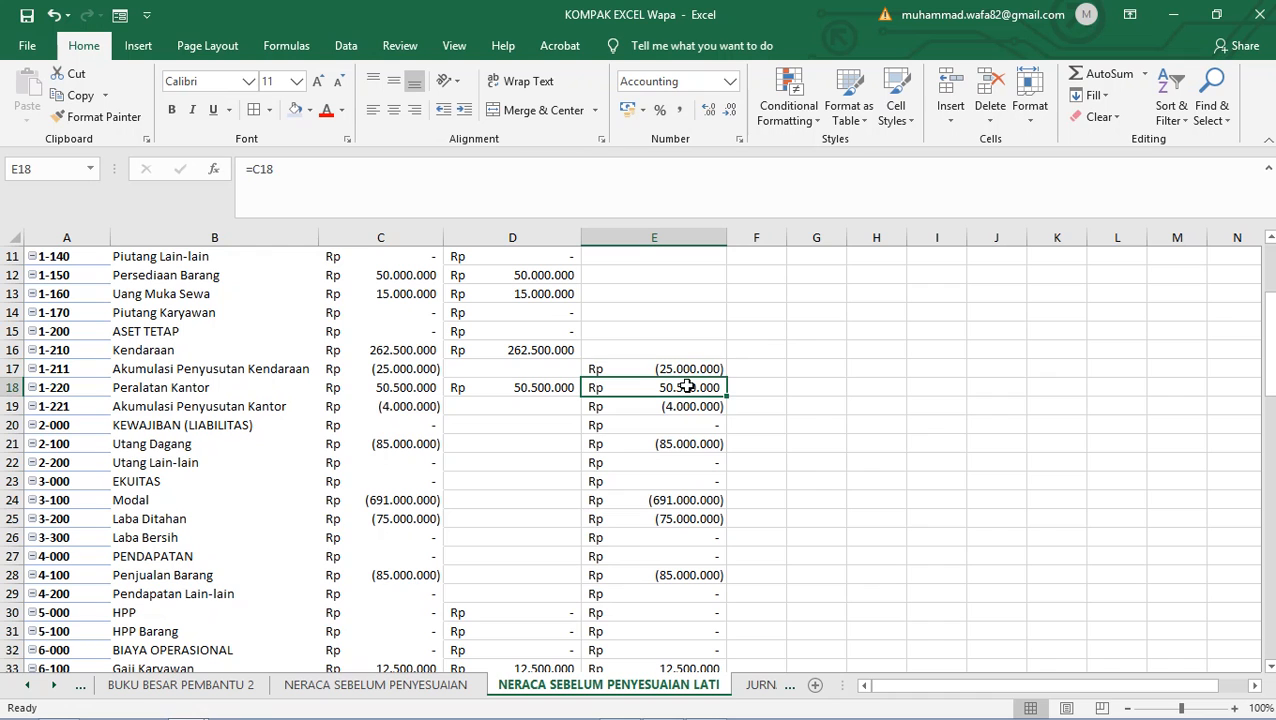
{"action": "key", "text": "BackSpace"}
- Clear the KREDET cells of the HPP and expense accounts in E30:E37, from HPP to Beban Lain-lain
{"action": "scroll", "coordinate": [750, 438], "scroll_direction": "down", "scroll_amount": 3}
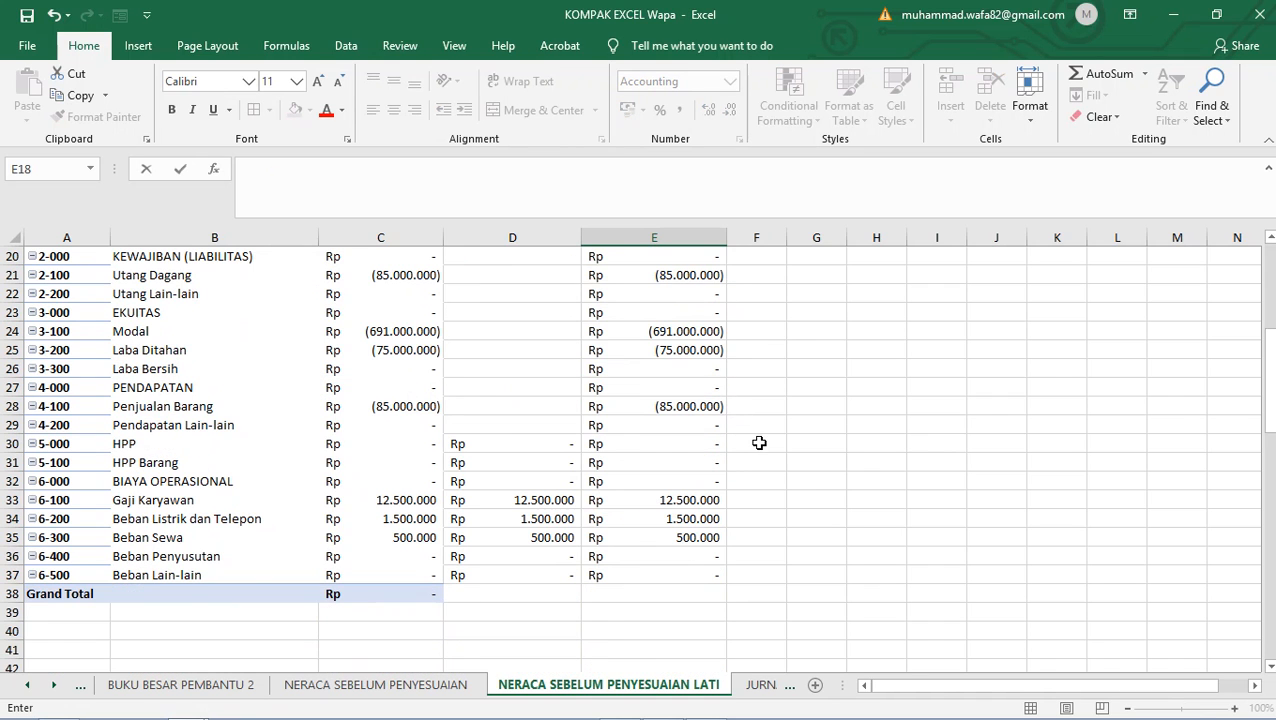
{"action": "left_click", "coordinate": [677, 499]}
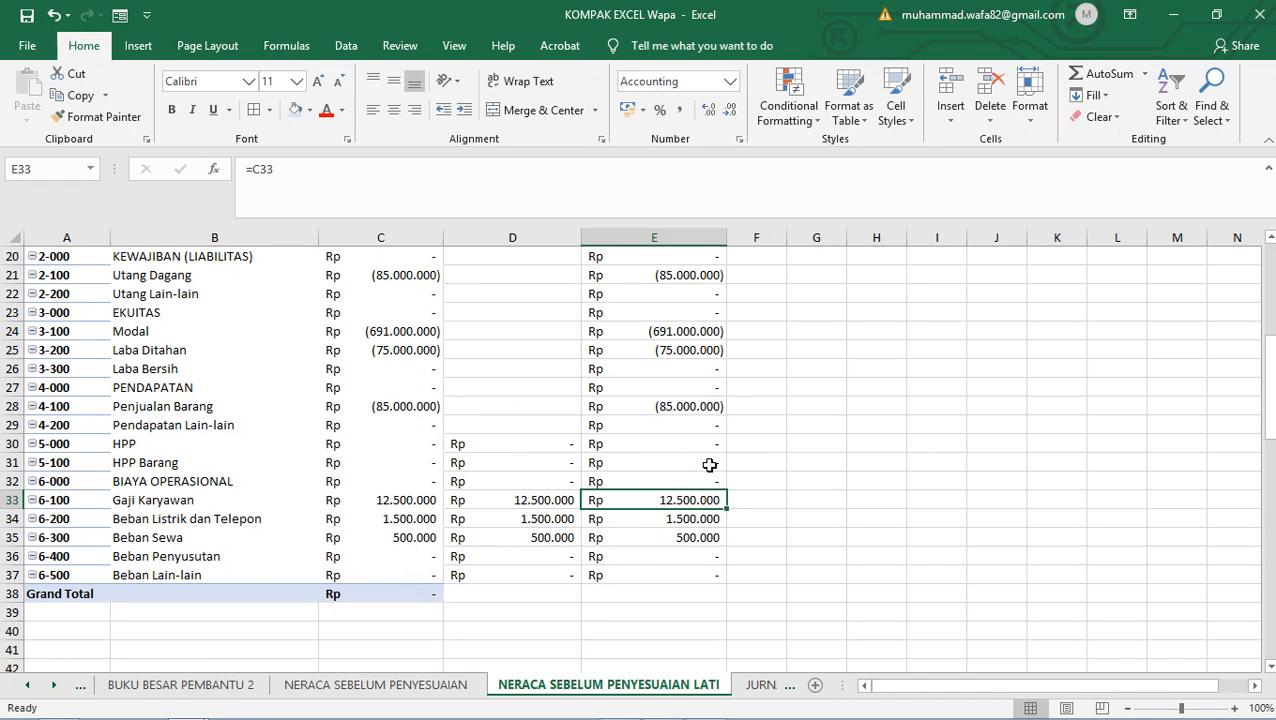
{"action": "scroll", "coordinate": [709, 465], "scroll_direction": "up", "scroll_amount": 3}
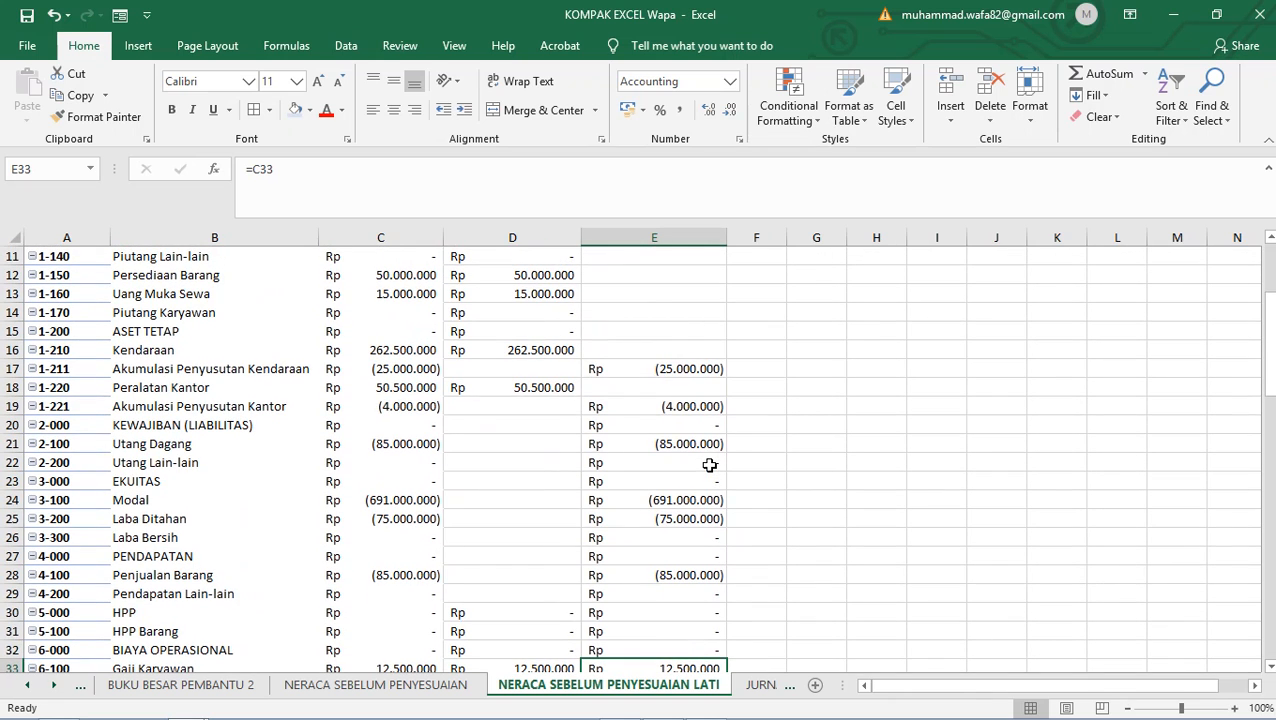
{"action": "scroll", "coordinate": [709, 528], "scroll_direction": "down", "scroll_amount": 1}
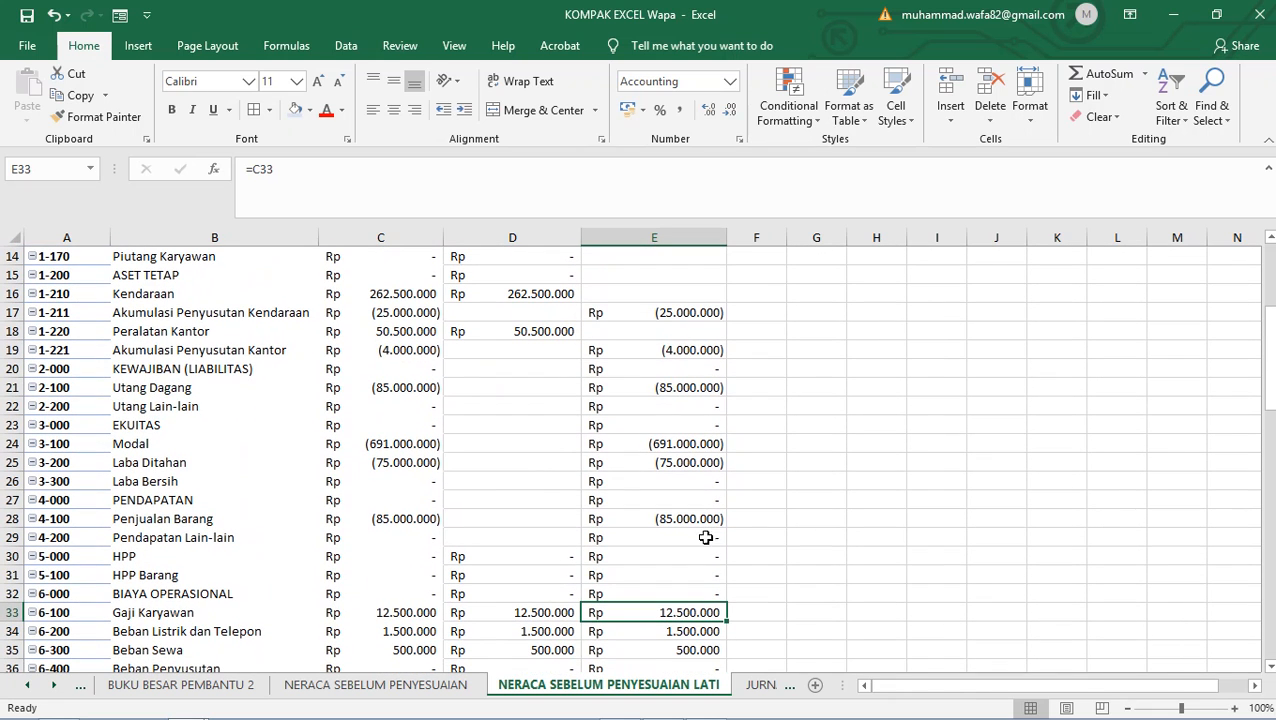
{"action": "key", "text": "BackSpace"}
{"action": "left_click", "coordinate": [701, 630]}
{"action": "key", "text": "BackSpace"}
{"action": "left_click", "coordinate": [709, 648]}
{"action": "key", "text": "BackSpace"}
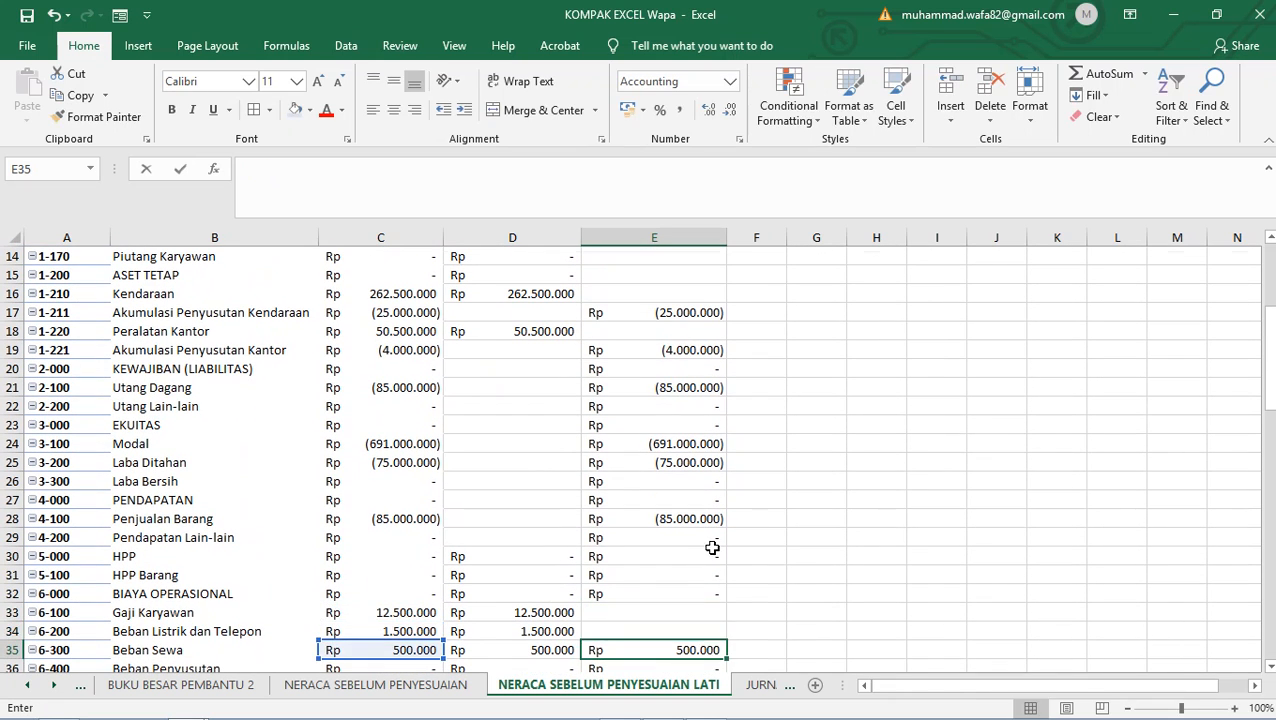
{"action": "scroll", "coordinate": [712, 548], "scroll_direction": "down", "scroll_amount": 1}
{"action": "left_click", "coordinate": [689, 614]}
{"action": "key", "text": "BackSpace"}
{"action": "left_click", "coordinate": [689, 645]}
{"action": "key", "text": "BackSpace"}
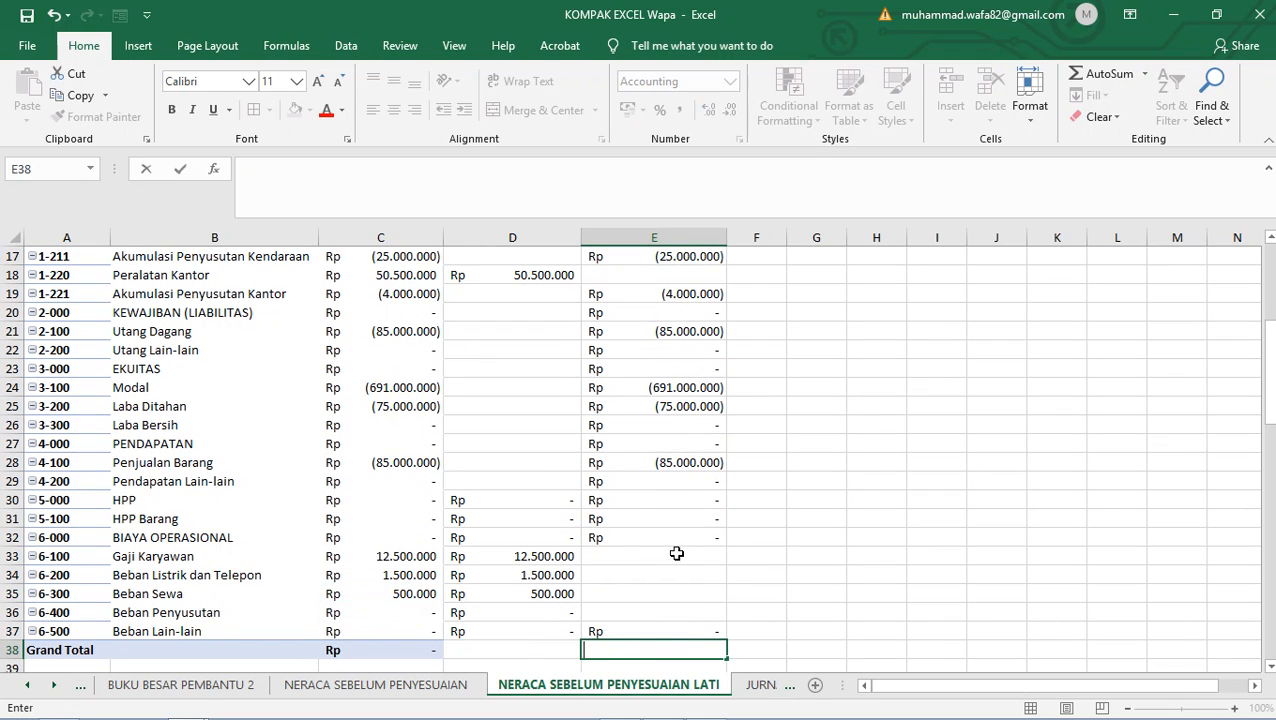
{"action": "left_click", "coordinate": [631, 625]}
{"action": "key", "text": "BackSpace"}
{"action": "left_click", "coordinate": [678, 537]}
{"action": "key", "text": "BackSpace"}
{"action": "left_click", "coordinate": [677, 517]}
{"action": "key", "text": "BackSpace"}
{"action": "left_click", "coordinate": [676, 499]}
{"action": "key", "text": "BackSpace"}
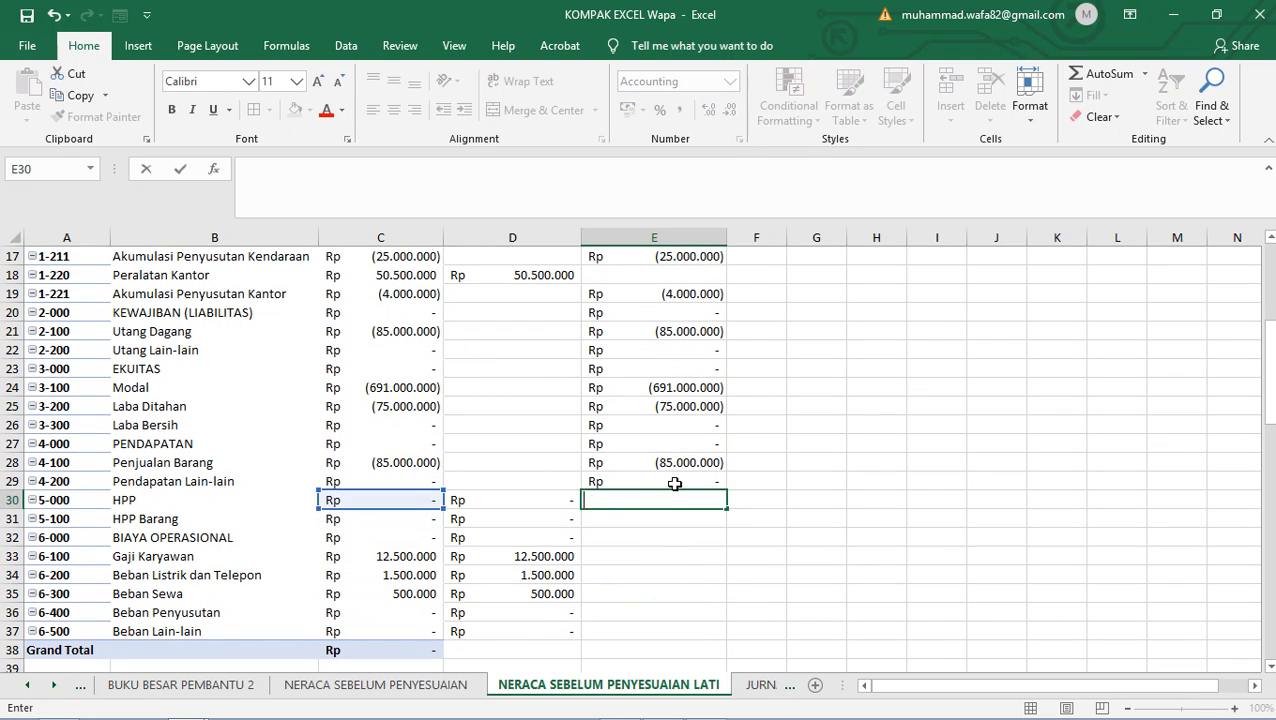
- Replace the formula of the Pendapatan Lain-lain cell E29 in the KREDET column with =H24
{"action": "left_click", "coordinate": [675, 484]}
{"action": "key", "text": "BackSpace"}
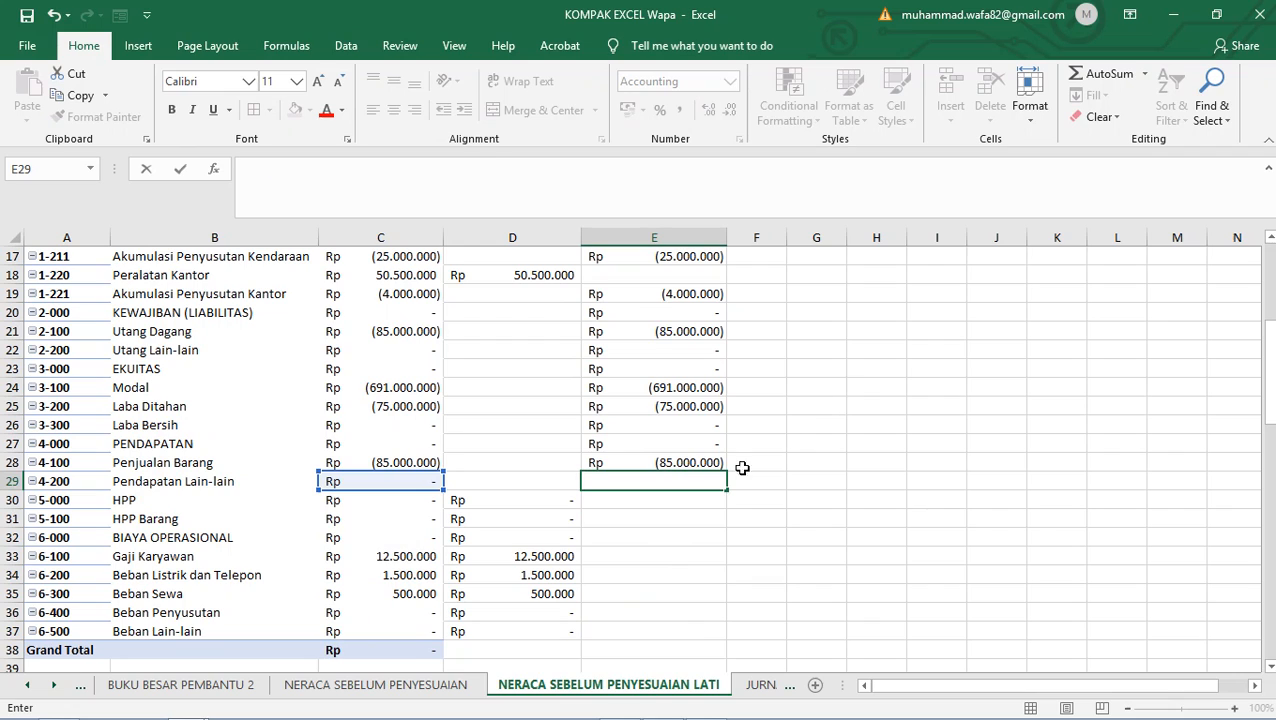
{"action": "left_click", "coordinate": [53, 15]}
{"action": "left_click", "coordinate": [888, 382]}
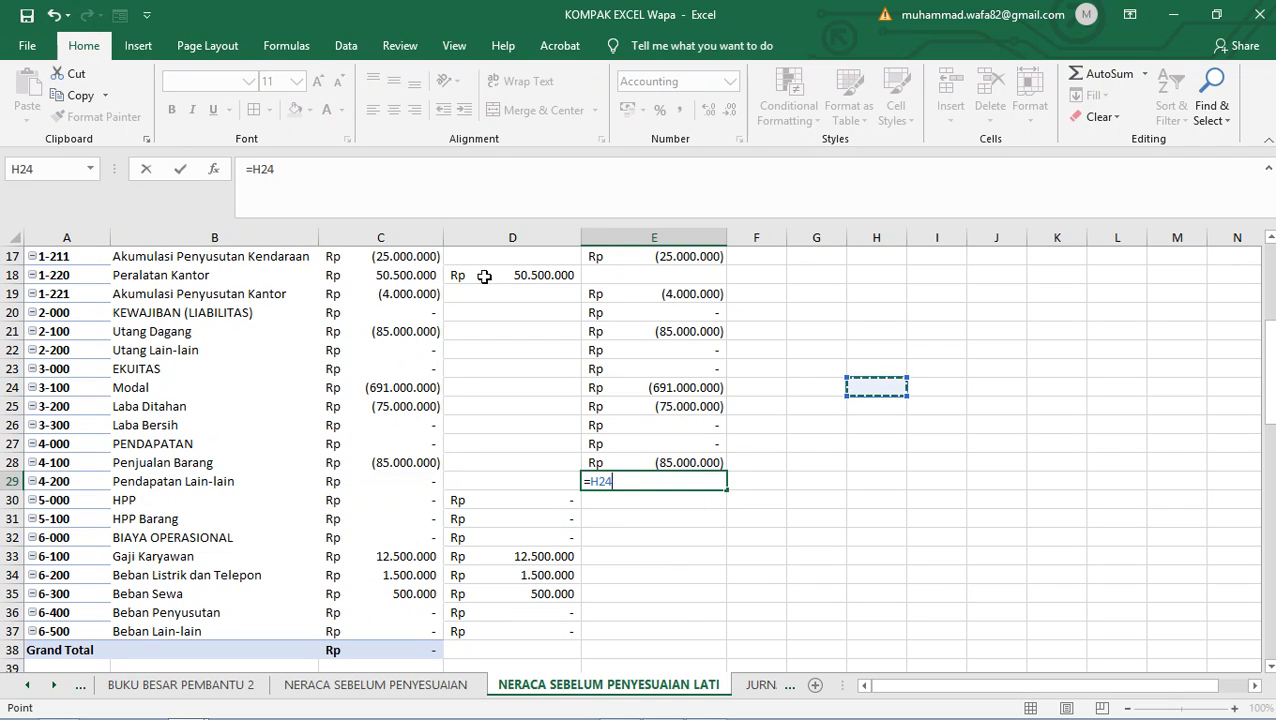
{"action": "key", "text": "Return"}
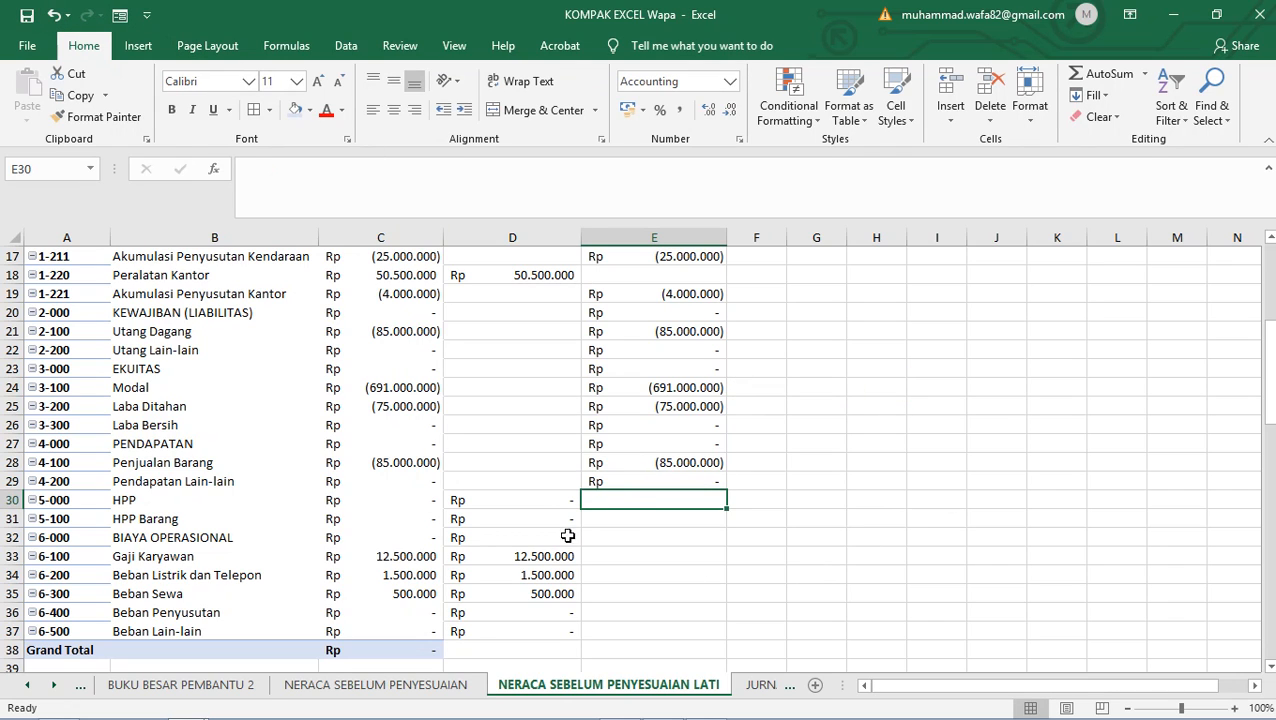
- Total the DEBET column in the Grand Total row by entering =SUM(D6:D37) in cell D38
{"action": "left_click", "coordinate": [620, 535]}
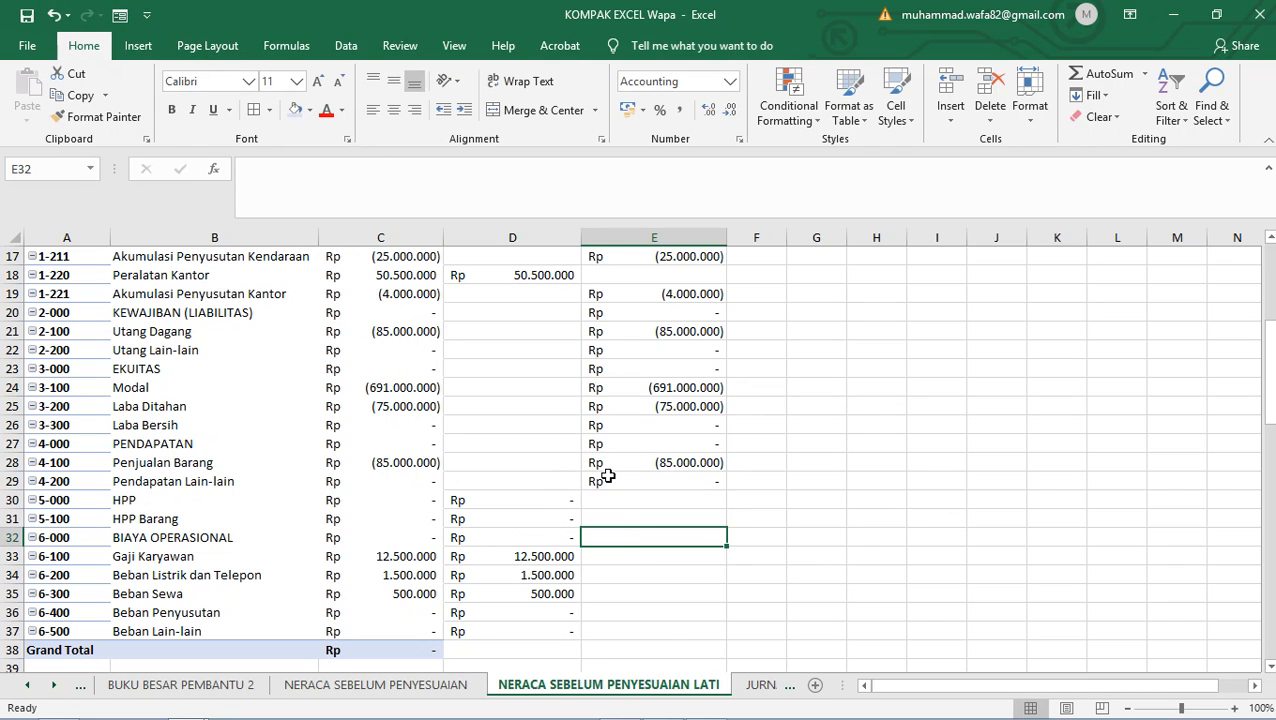
{"action": "scroll", "coordinate": [646, 527], "scroll_direction": "down", "scroll_amount": 2}
{"action": "scroll", "coordinate": [646, 538], "scroll_direction": "up", "scroll_amount": 3}
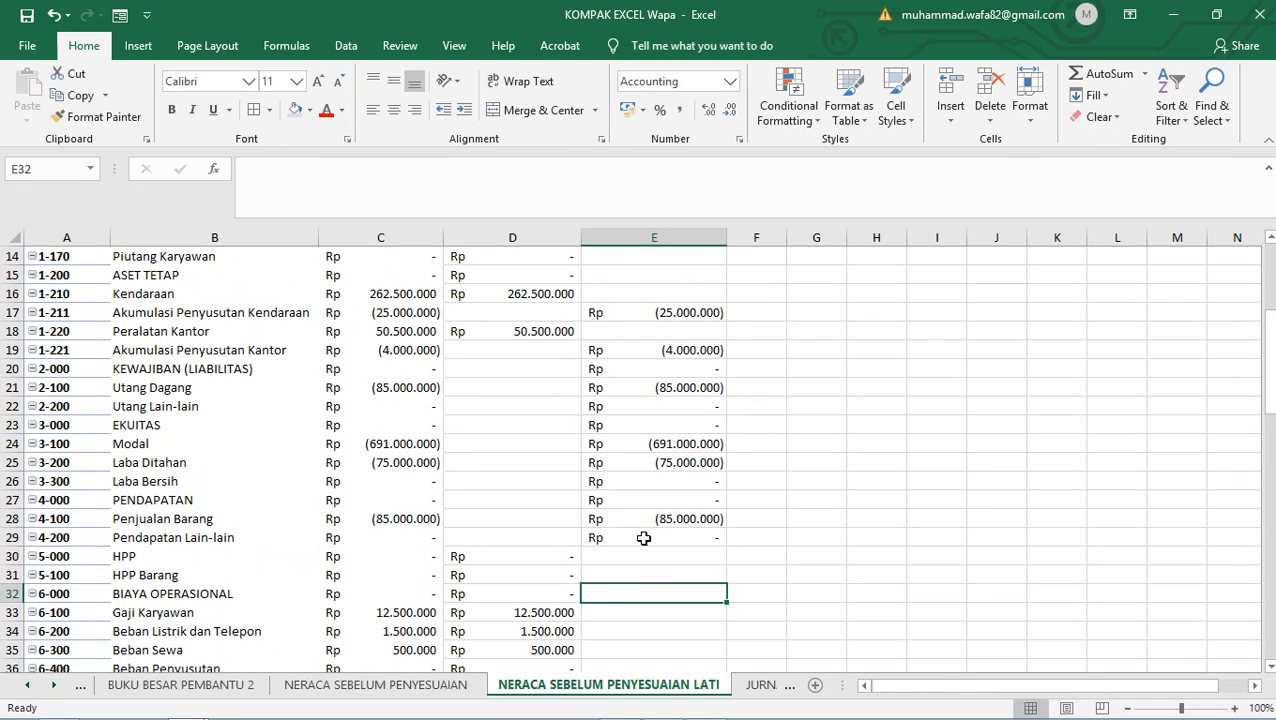
{"action": "scroll", "coordinate": [644, 539], "scroll_direction": "down", "scroll_amount": 1}
{"action": "scroll", "coordinate": [644, 539], "scroll_direction": "down", "scroll_amount": 1}
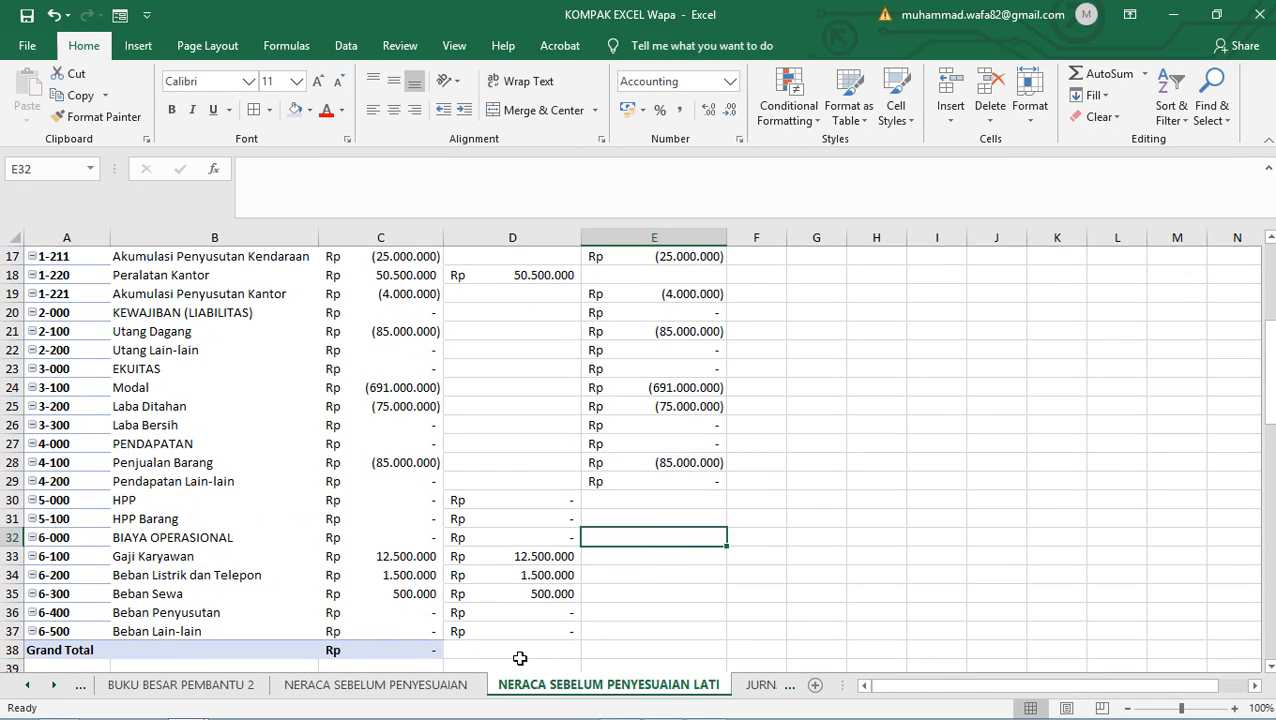
{"action": "left_click", "coordinate": [491, 650]}
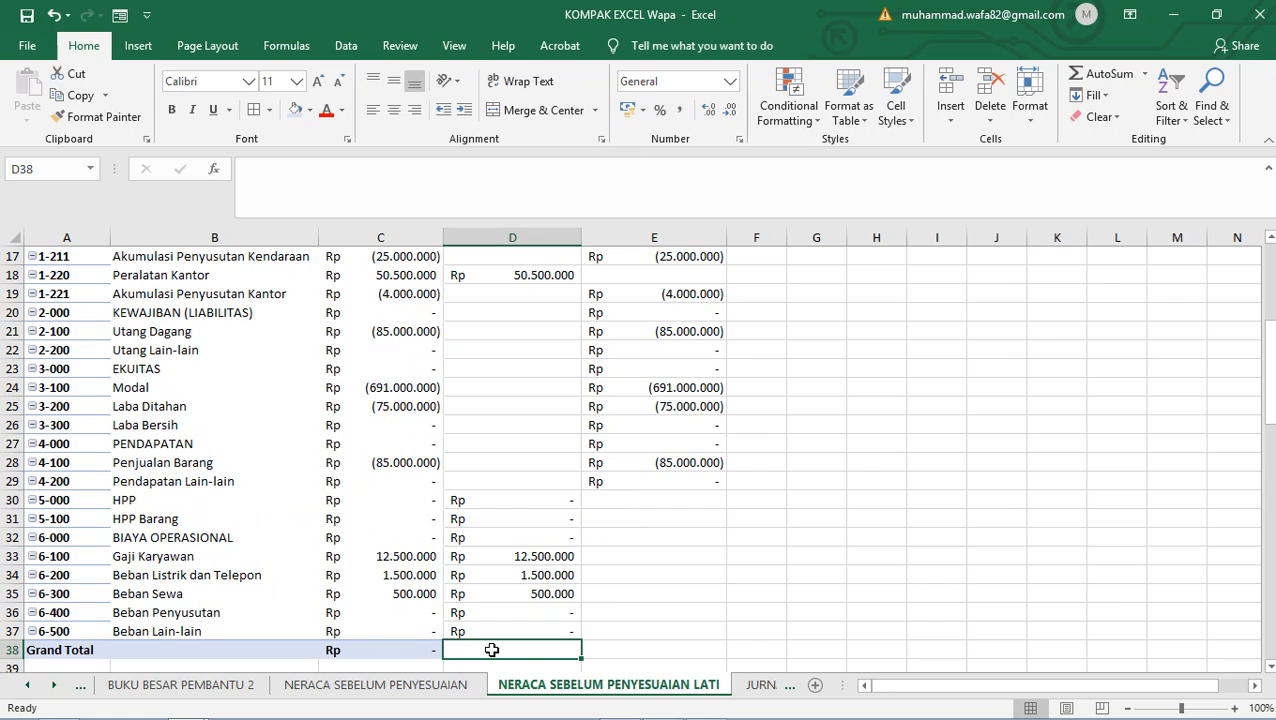
{"action": "type", "text": "=SUM"}
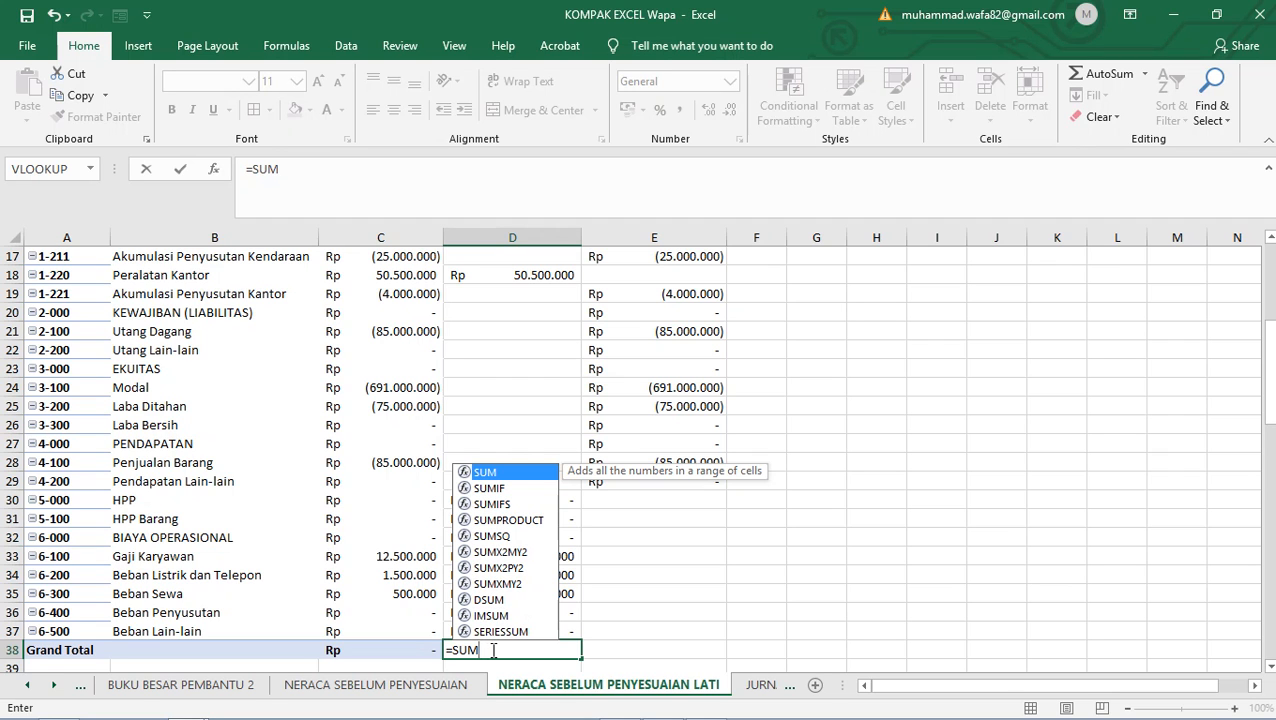
{"action": "type", "text": "("}
{"action": "scroll", "coordinate": [501, 472], "scroll_direction": "up", "scroll_amount": 5}
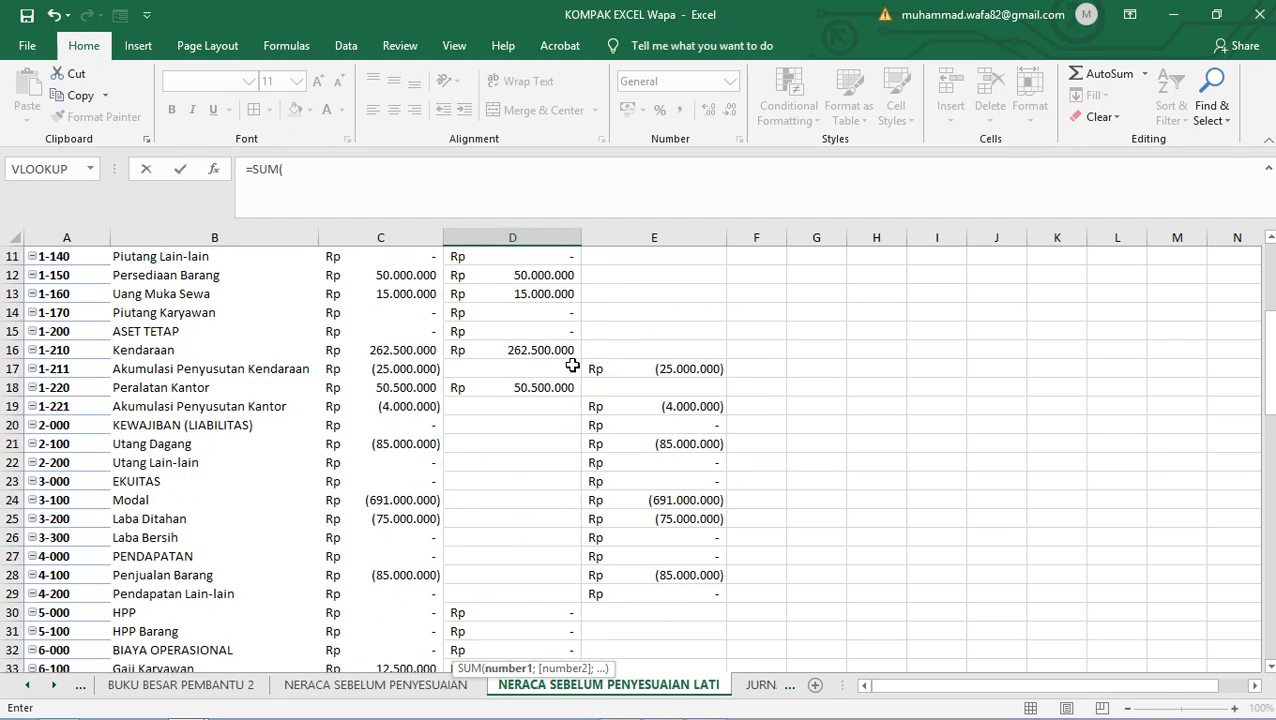
{"action": "left_click_drag", "start_coordinate": [548, 352], "coordinate": [535, 632]}
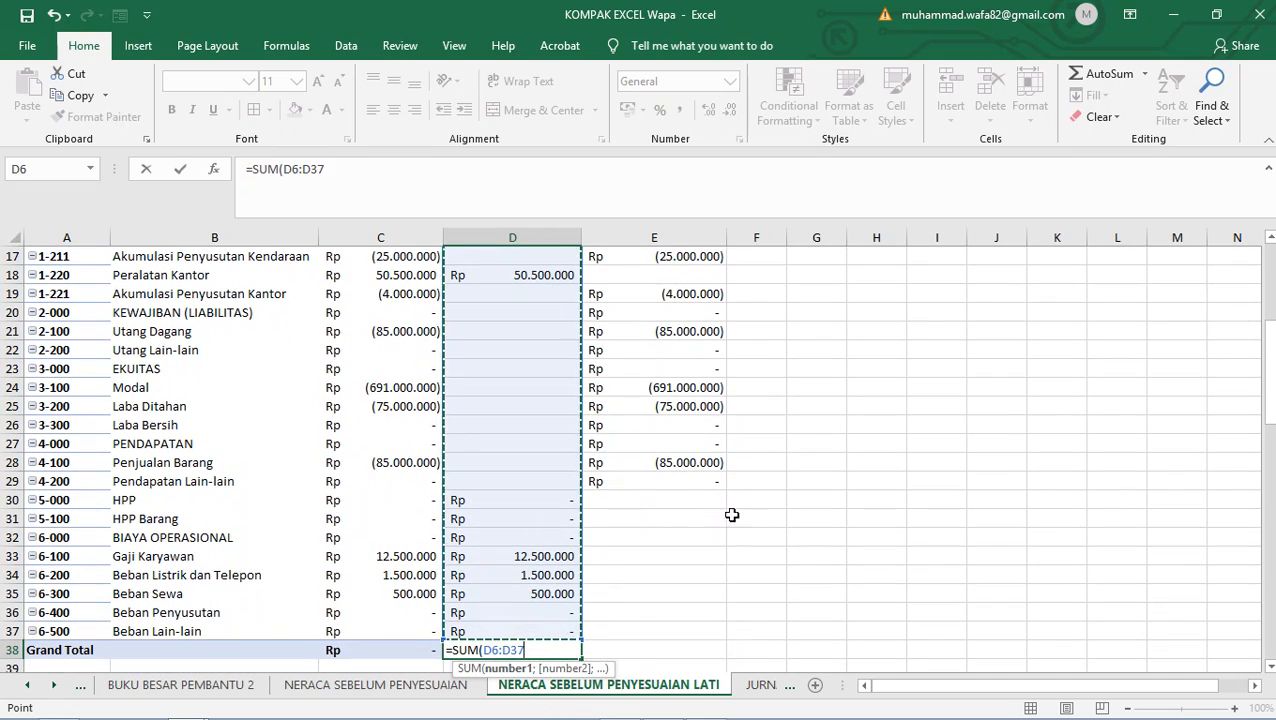
{"action": "key", "text": "Return"}
- Review the DEBET and KREDET amounts from the column headers down to the Grand Total row
{"action": "scroll", "coordinate": [680, 375], "scroll_direction": "up", "scroll_amount": 2}
{"action": "scroll", "coordinate": [677, 386], "scroll_direction": "down", "scroll_amount": 1}
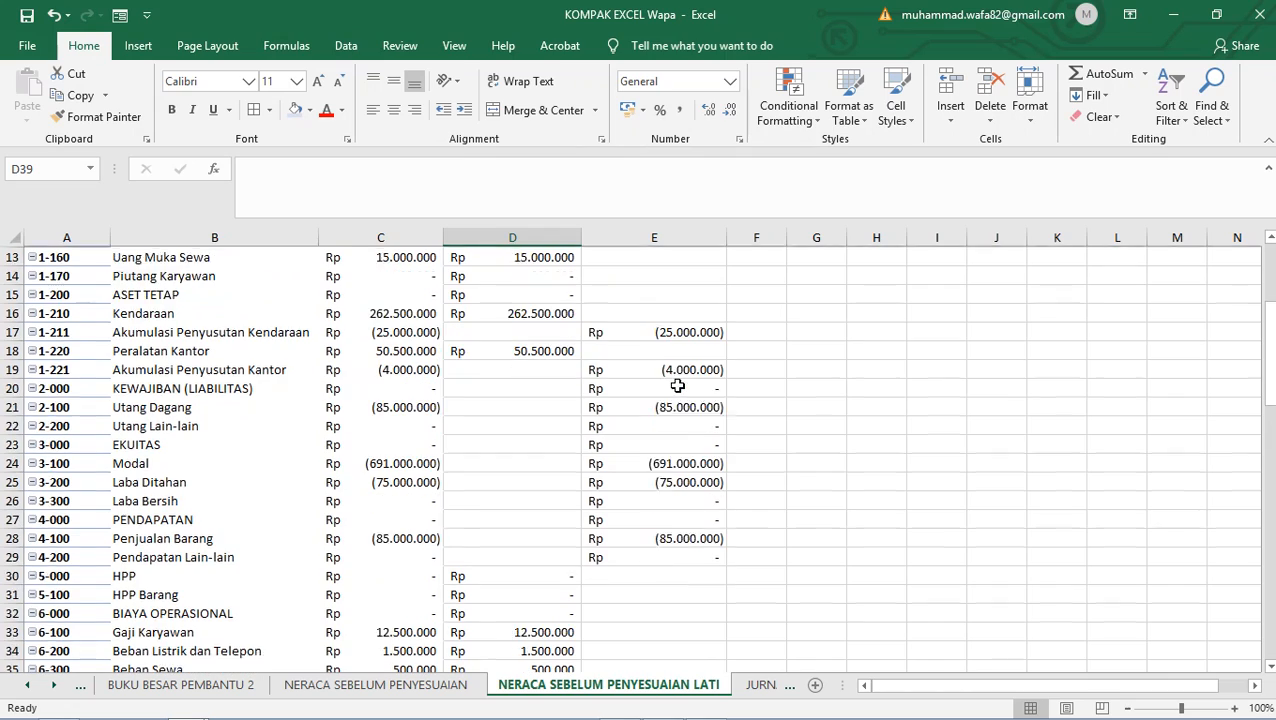
{"action": "scroll", "coordinate": [677, 386], "scroll_direction": "up", "scroll_amount": 4}
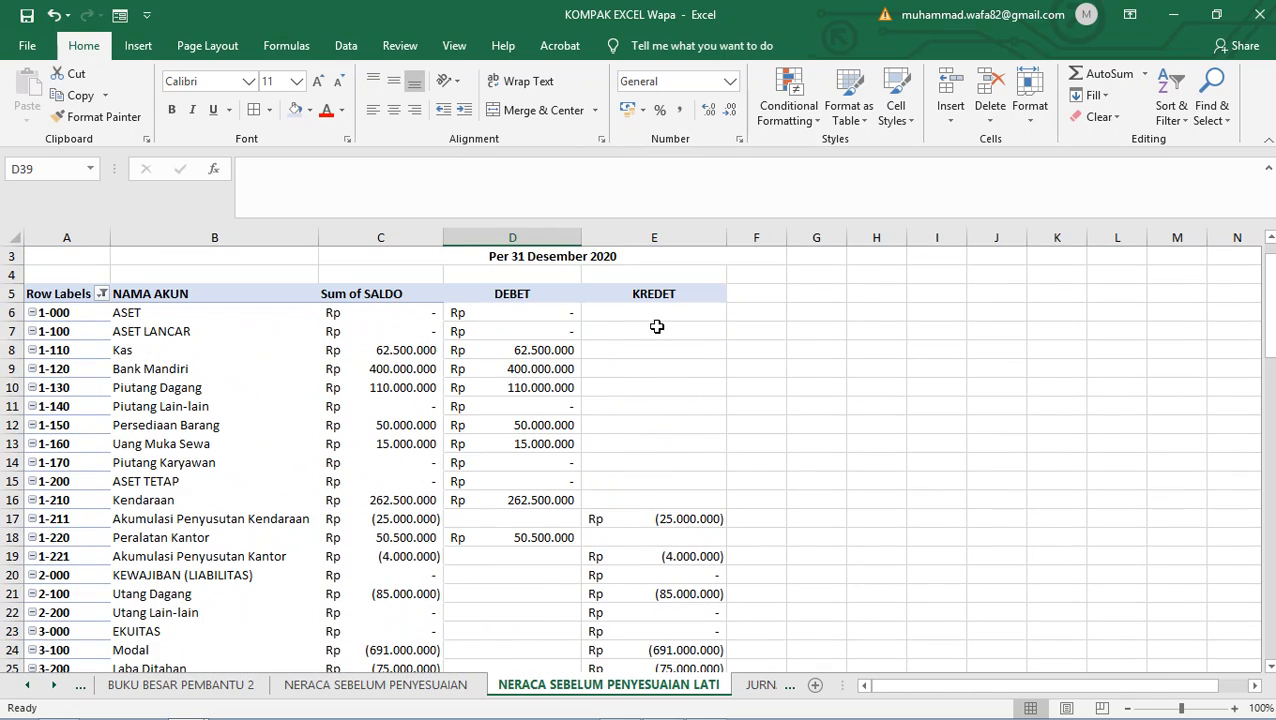
{"action": "scroll", "coordinate": [665, 361], "scroll_direction": "down", "scroll_amount": 3}
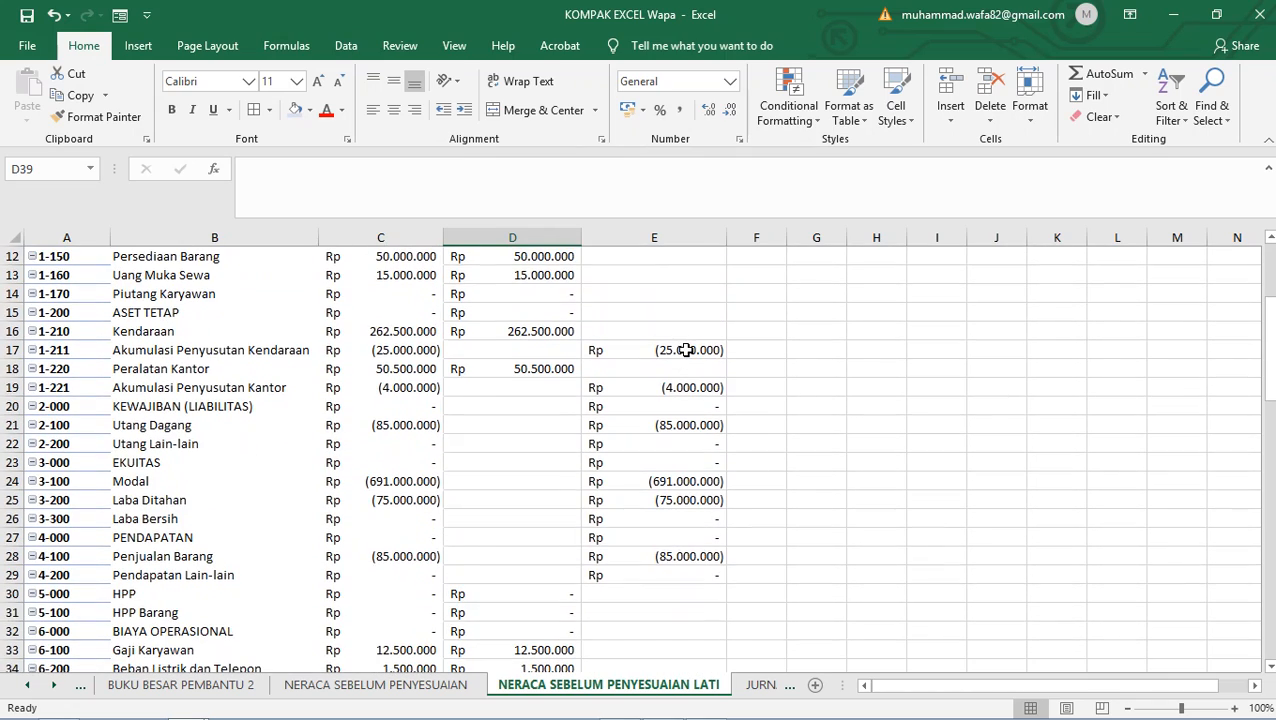
{"action": "scroll", "coordinate": [686, 350], "scroll_direction": "down", "scroll_amount": 3}
{"action": "left_click_drag", "start_coordinate": [541, 574], "coordinate": [625, 579]}
{"action": "left_click", "coordinate": [547, 574]}
{"action": "left_click", "coordinate": [757, 428]}
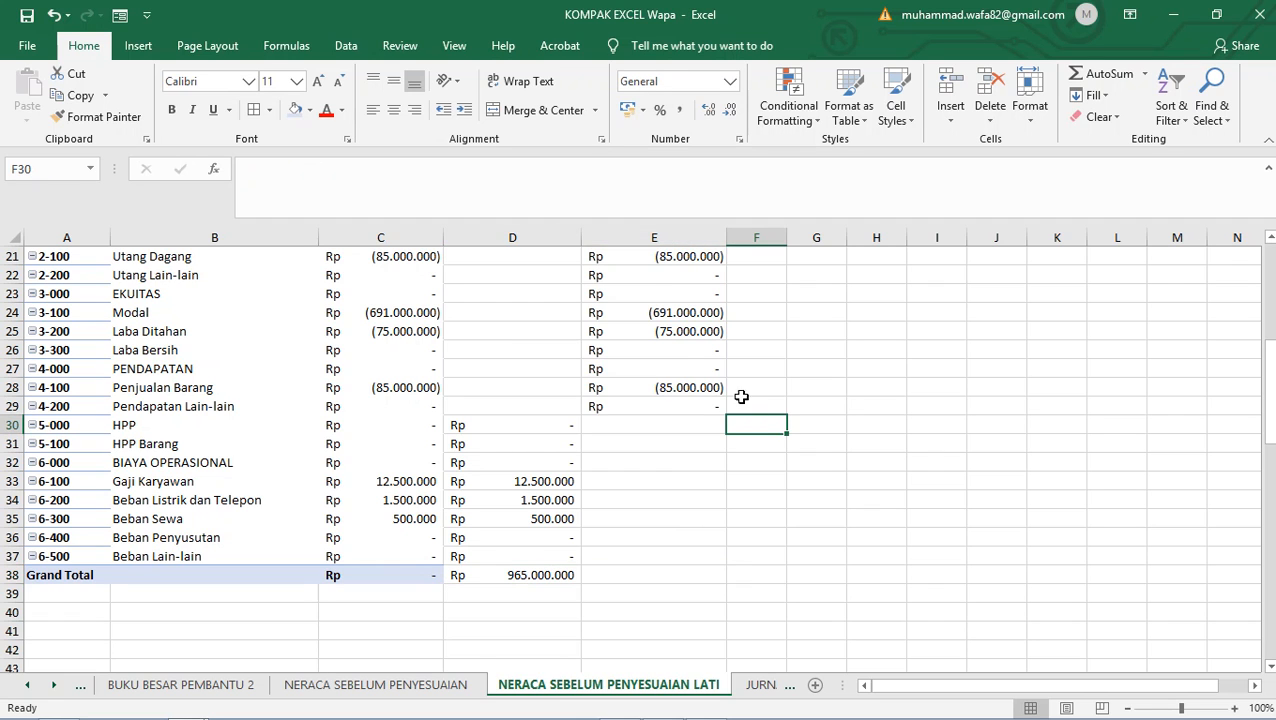
{"action": "scroll", "coordinate": [663, 333], "scroll_direction": "up", "scroll_amount": 1}
- Copy the DEBET total formula from D38 into the KREDET grand total cell E38
{"action": "left_click", "coordinate": [630, 635]}
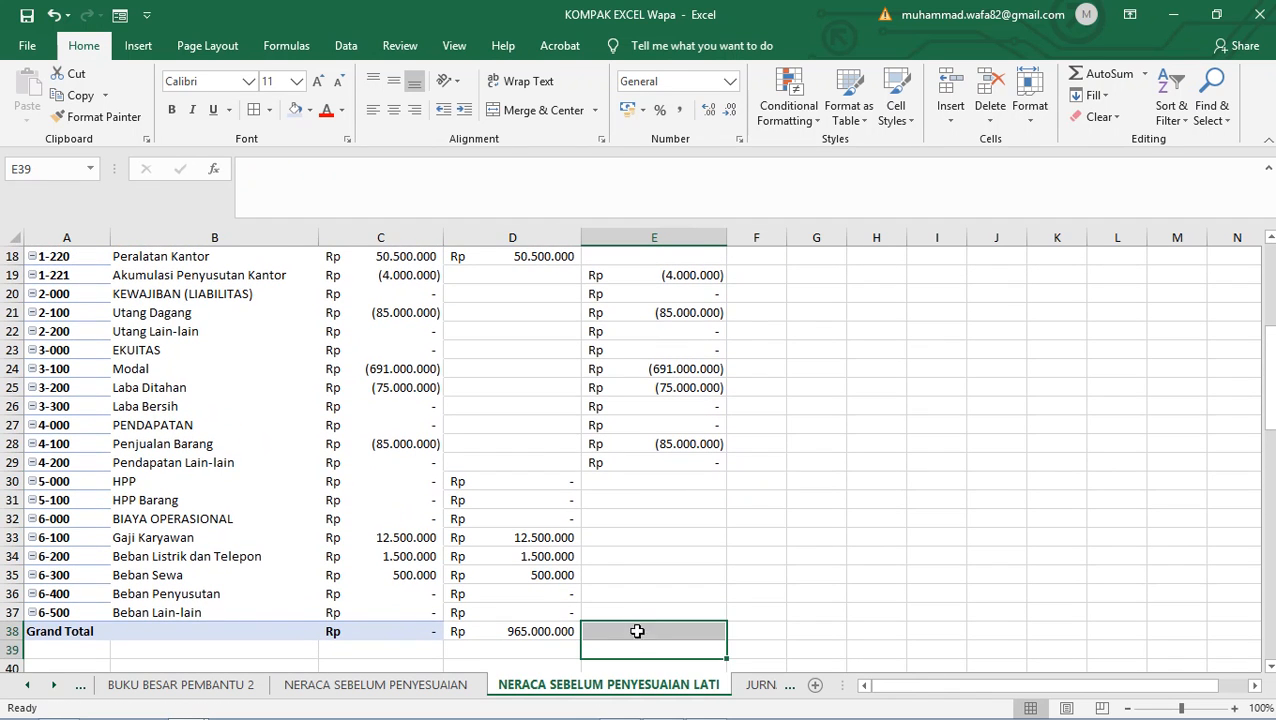
{"action": "left_click", "coordinate": [672, 558]}
{"action": "left_click", "coordinate": [632, 634]}
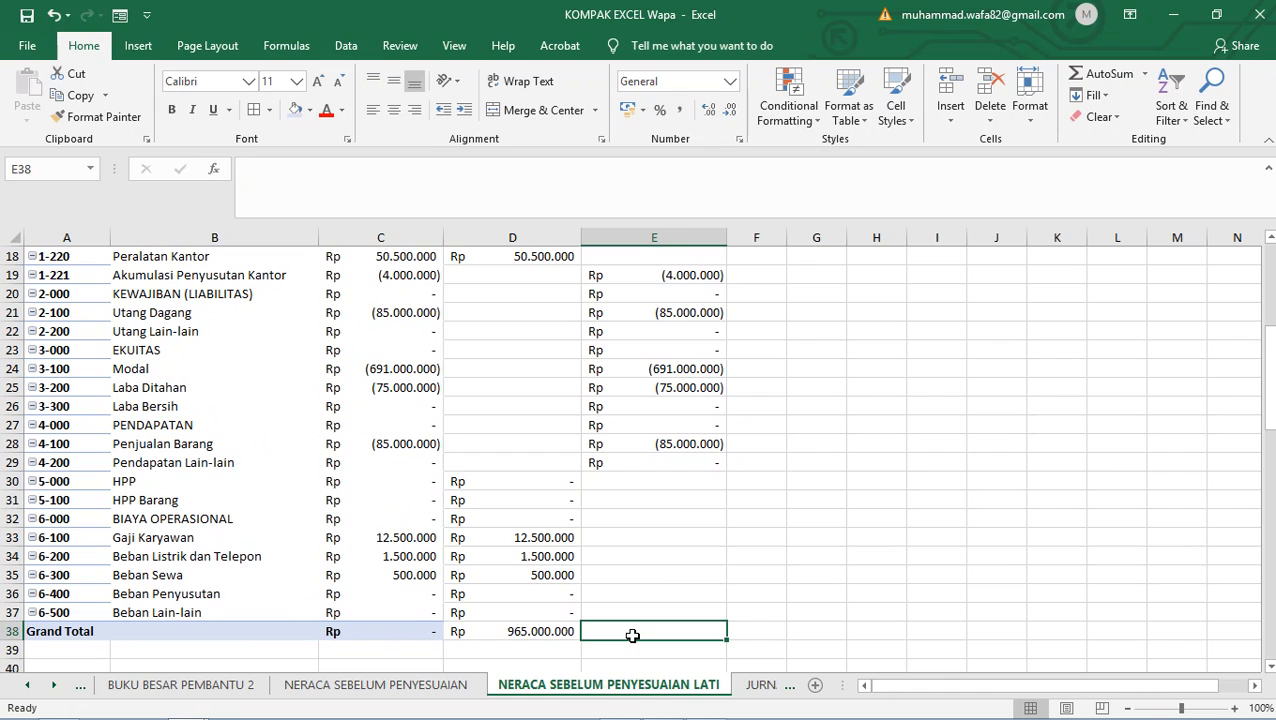
{"action": "left_click", "coordinate": [527, 631]}
{"action": "key", "text": "ctrl+c"}
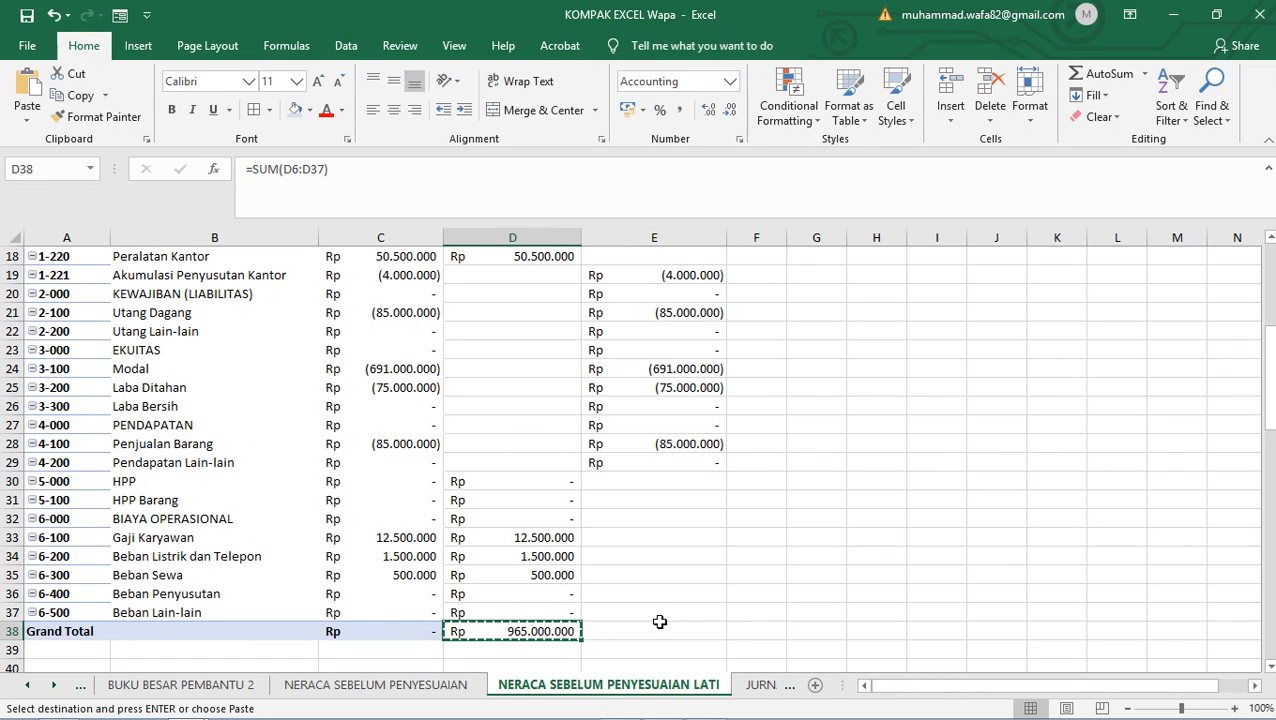
{"action": "left_click", "coordinate": [658, 628]}
{"action": "key", "text": "ctrl+v"}
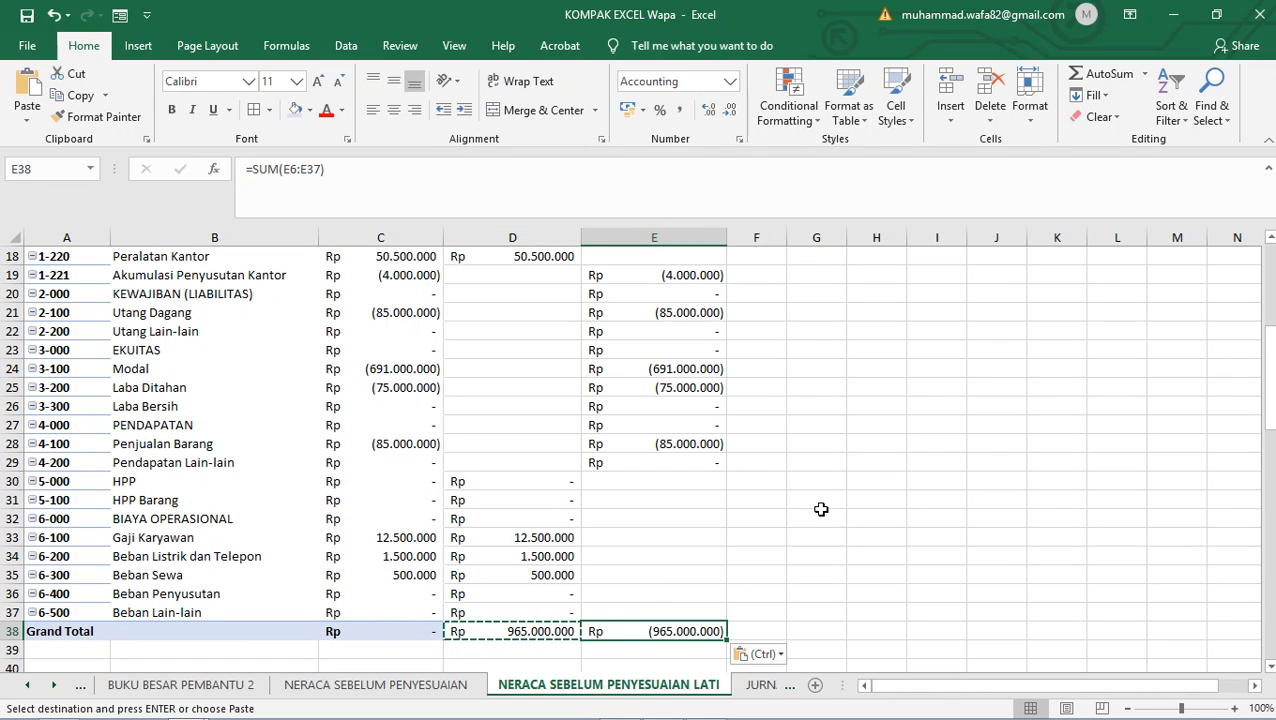
- Replace the KREDET grand total formula in E38 with a SUM of the KREDET amounts from E17 downward
{"action": "left_click", "coordinate": [763, 529]}
{"action": "left_click", "coordinate": [661, 551]}
{"action": "scroll", "coordinate": [661, 551], "scroll_direction": "up", "scroll_amount": 1}
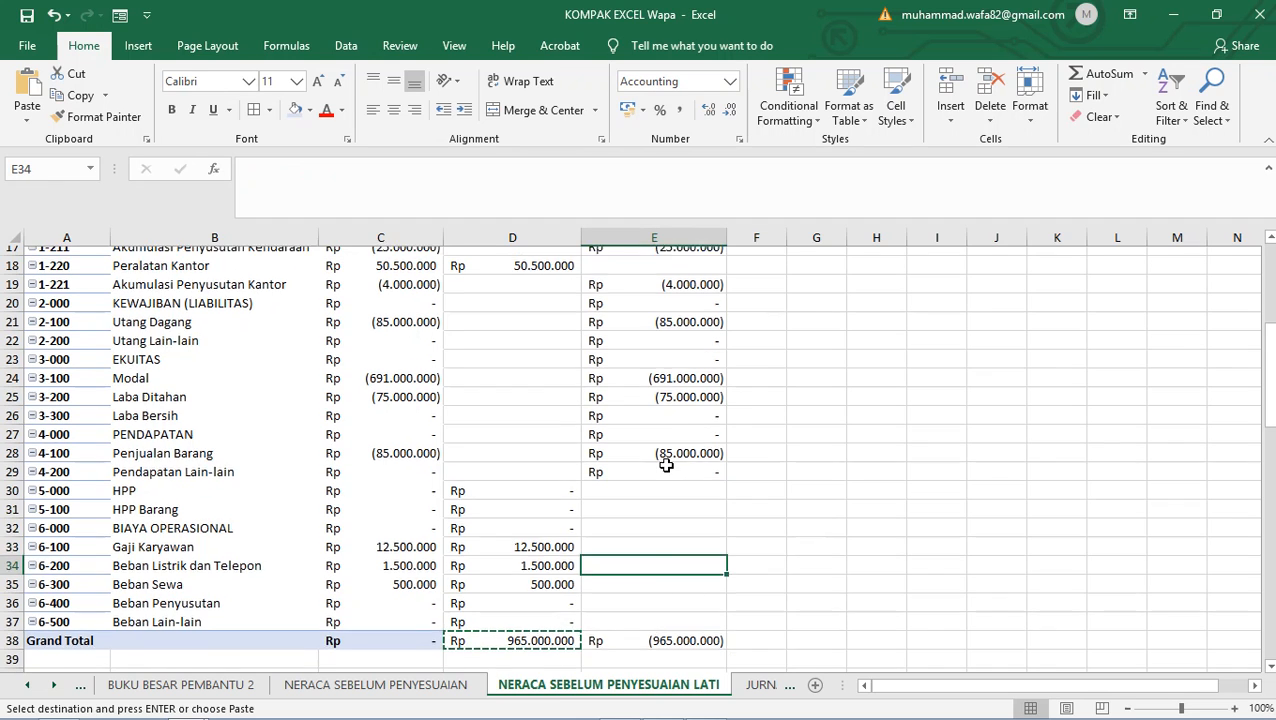
{"action": "scroll", "coordinate": [652, 527], "scroll_direction": "down", "scroll_amount": 1}
{"action": "left_click", "coordinate": [658, 628]}
{"action": "key", "text": "BackSpace"}
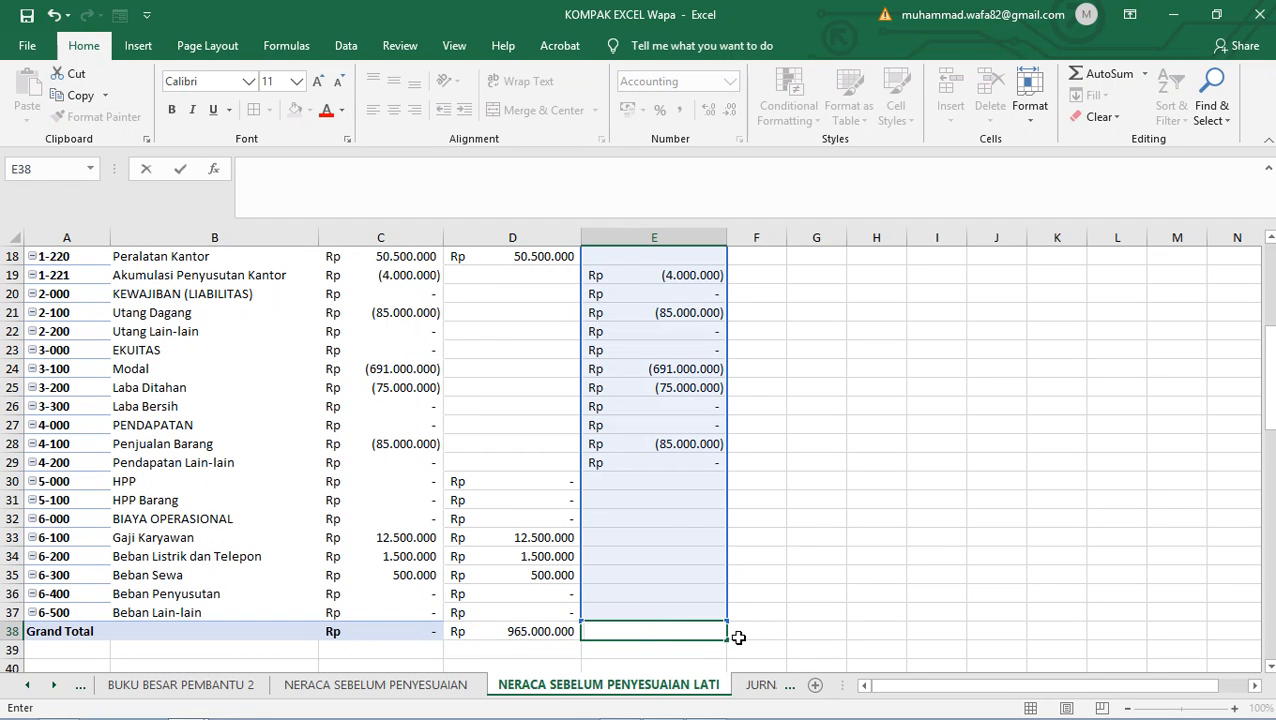
{"action": "type", "text": "="}
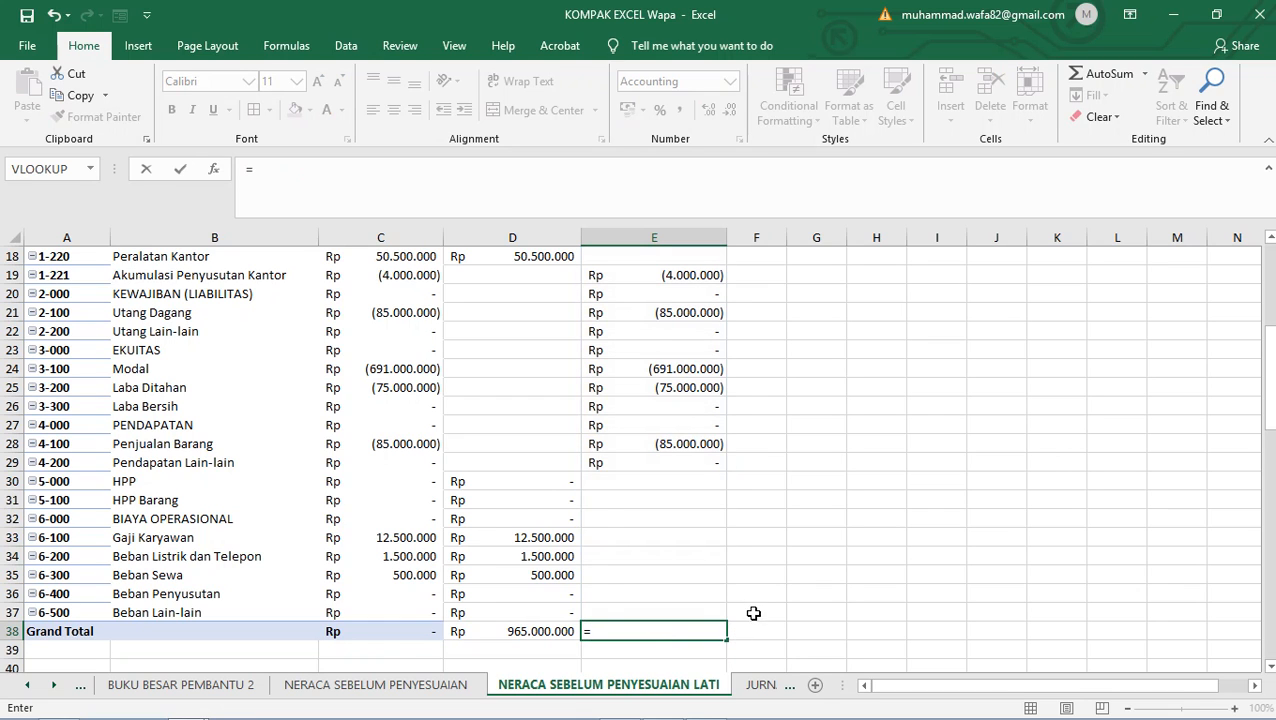
{"action": "type", "text": "SU"}
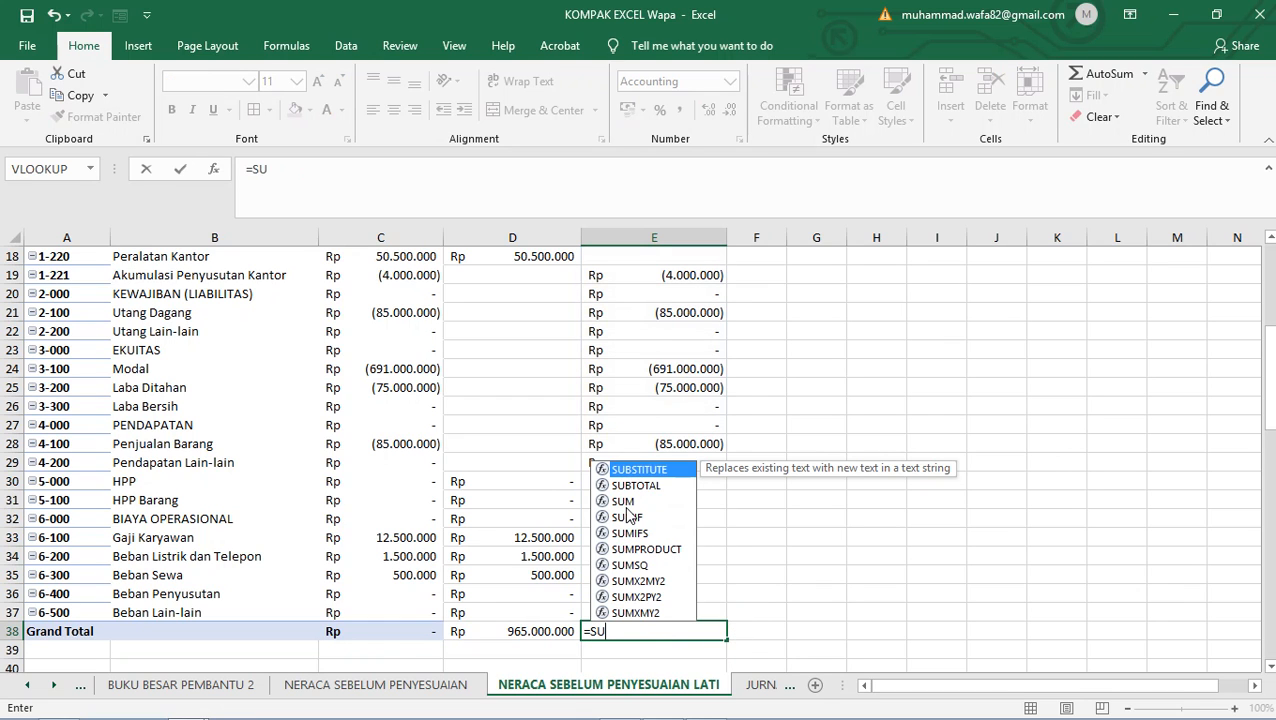
{"action": "double_click", "coordinate": [626, 502]}
{"action": "scroll", "coordinate": [686, 371], "scroll_direction": "up", "scroll_amount": 2}
{"action": "left_click_drag", "start_coordinate": [689, 352], "coordinate": [758, 601]}
{"action": "scroll", "coordinate": [758, 601], "scroll_direction": "down", "scroll_amount": 1}
{"action": "scroll", "coordinate": [758, 601], "scroll_direction": "down", "scroll_amount": 3}
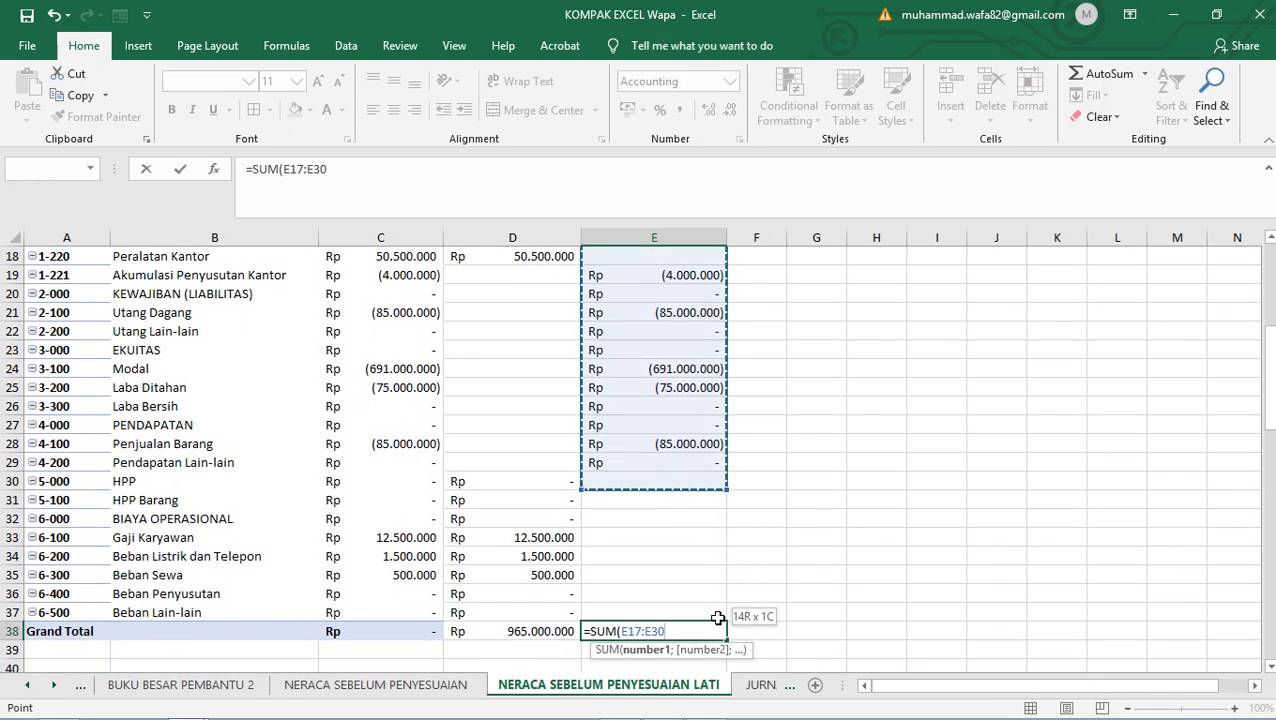
{"action": "key", "text": "Return"}
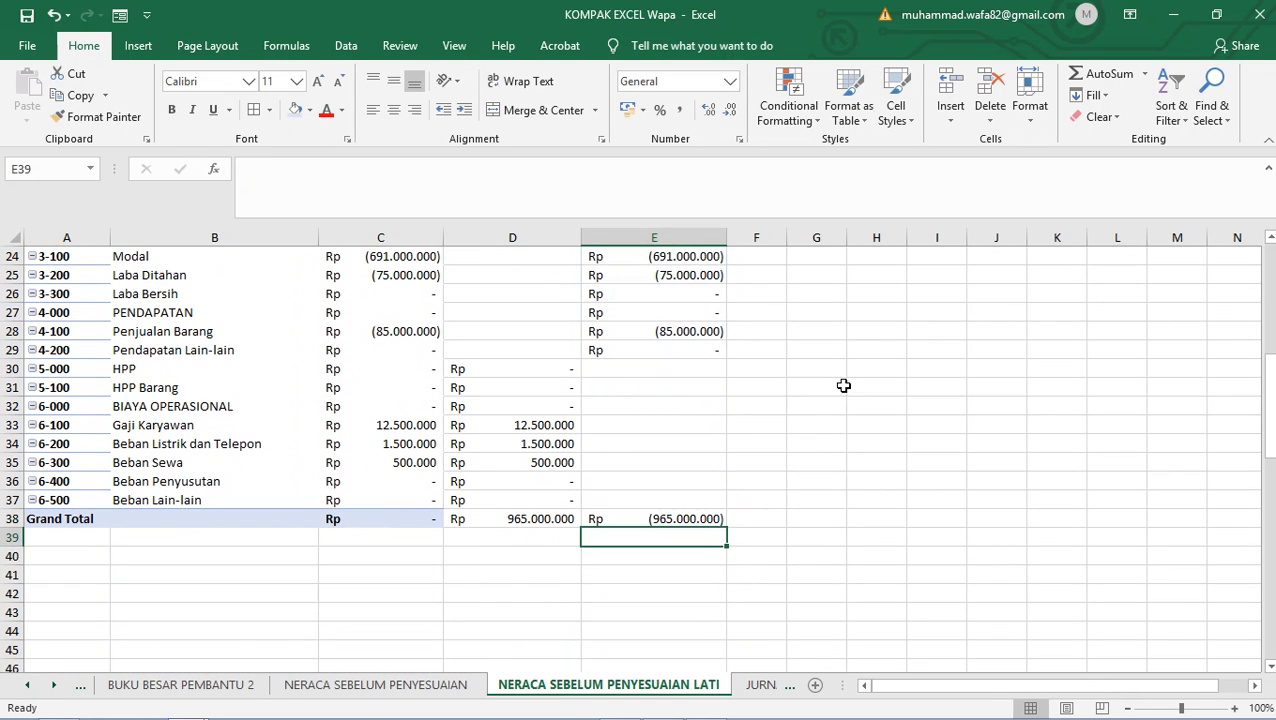
{"action": "left_click", "coordinate": [828, 566]}
{"action": "scroll", "coordinate": [835, 575], "scroll_direction": "up", "scroll_amount": 7}
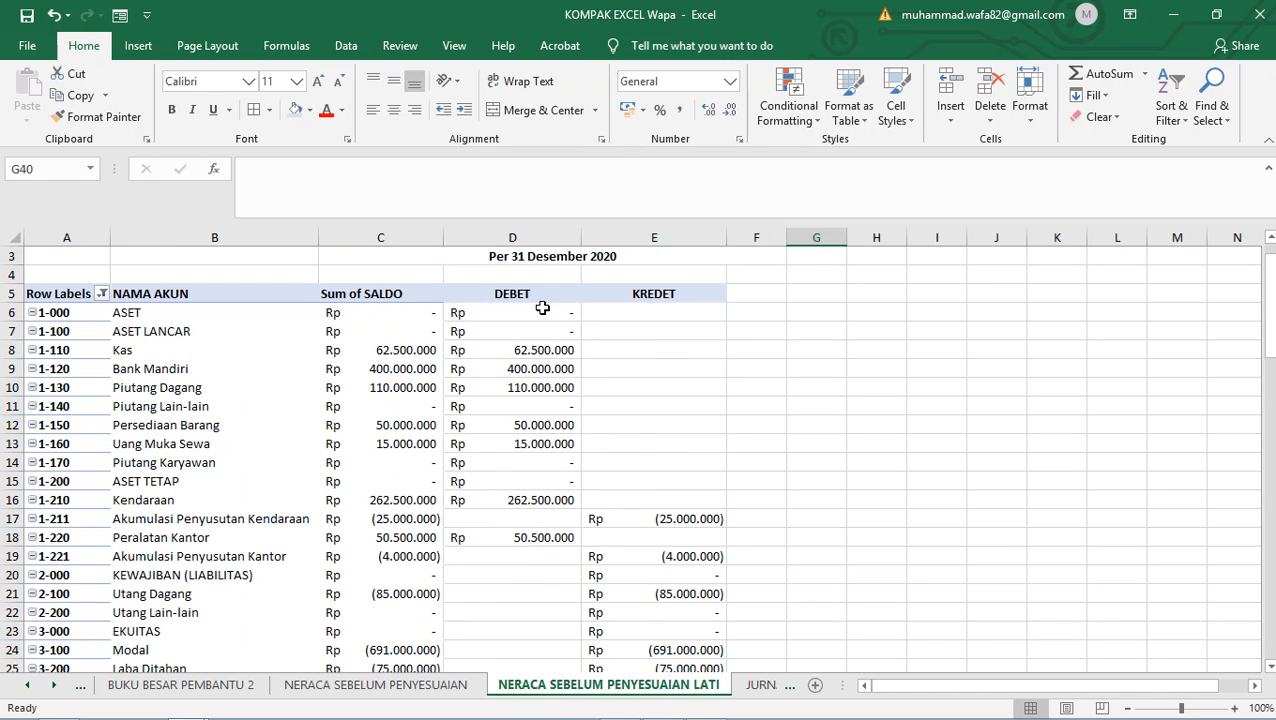
{"action": "left_click", "coordinate": [409, 296]}
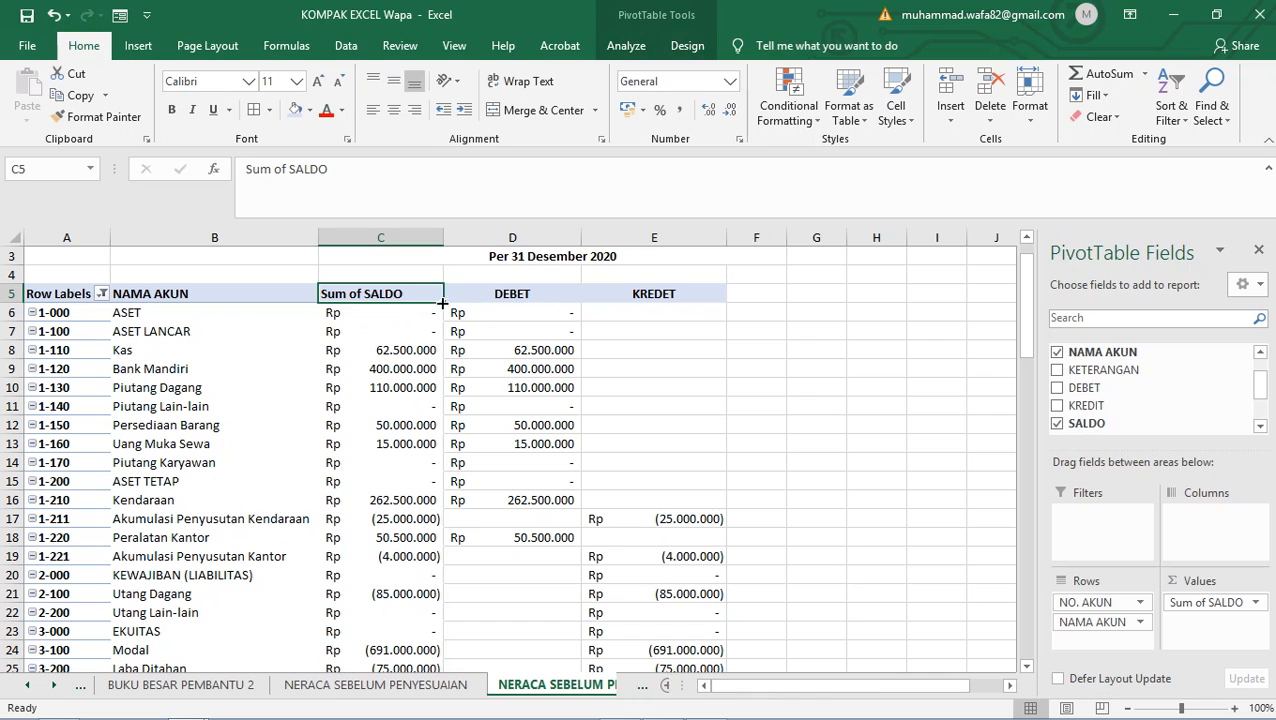
{"action": "left_click", "coordinate": [501, 291]}
{"action": "left_click", "coordinate": [398, 306]}
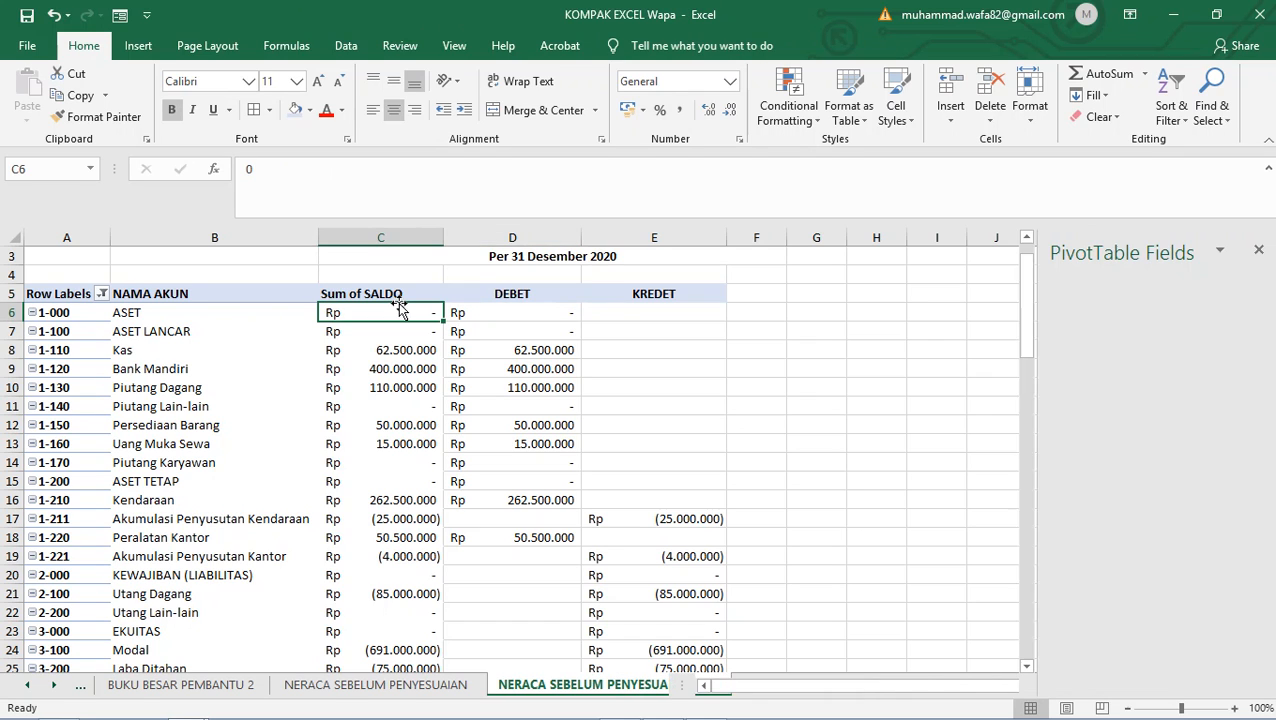
{"action": "double_click", "coordinate": [483, 290]}
{"action": "left_click", "coordinate": [561, 274]}
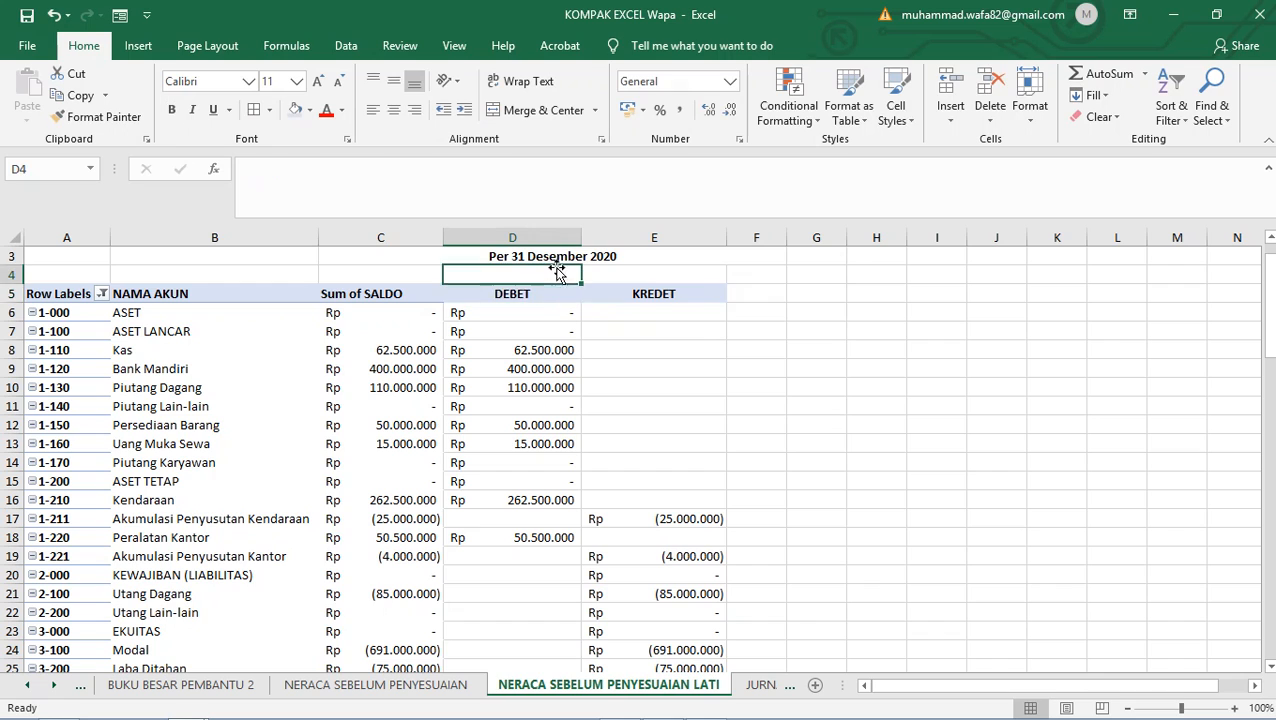
- Convert the DEBET and KREDET range D5:E38 to fixed values by copying it and pasting only Values over itself
{"action": "left_click_drag", "start_coordinate": [545, 293], "coordinate": [656, 627]}
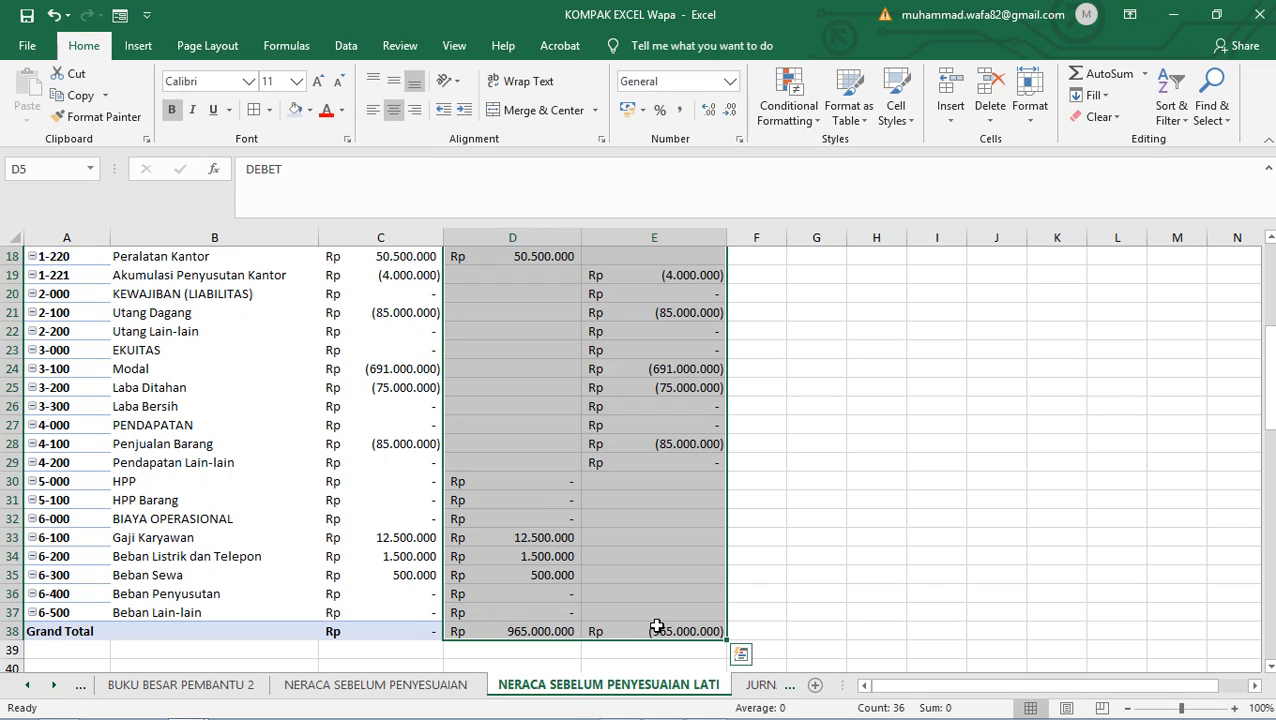
{"action": "key", "text": "ctrl+c"}
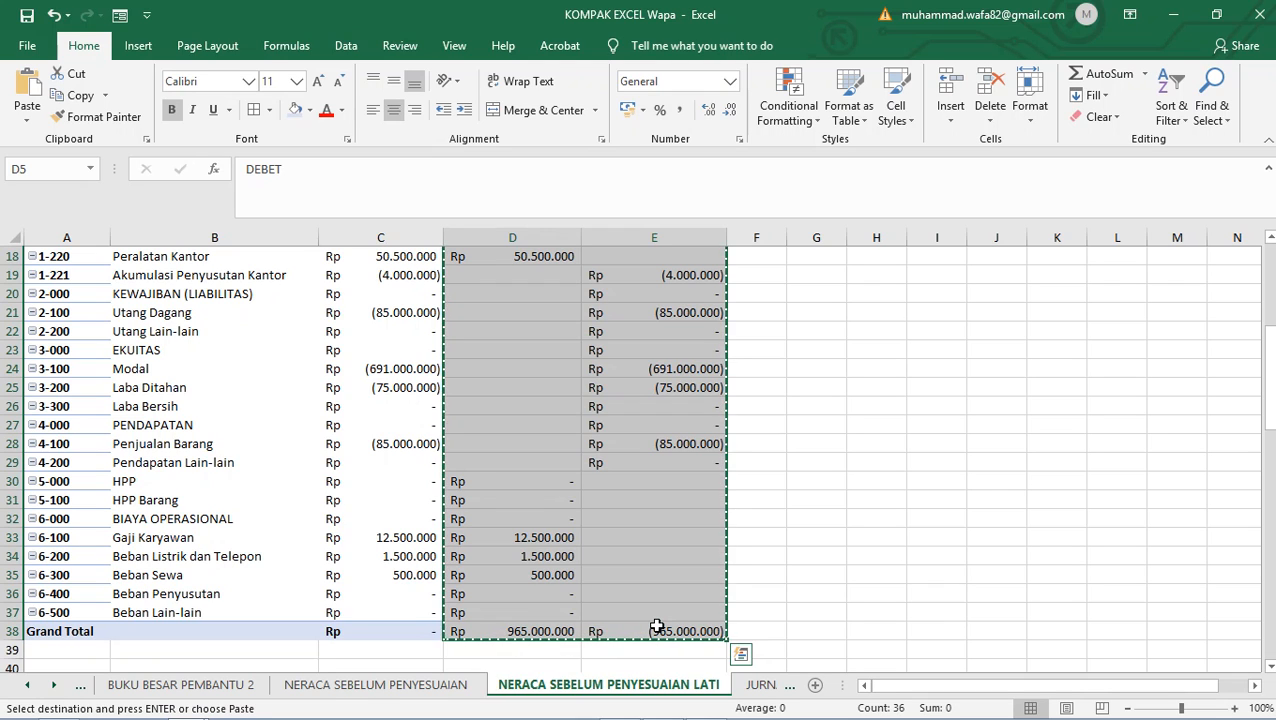
{"action": "key", "text": "alt"}
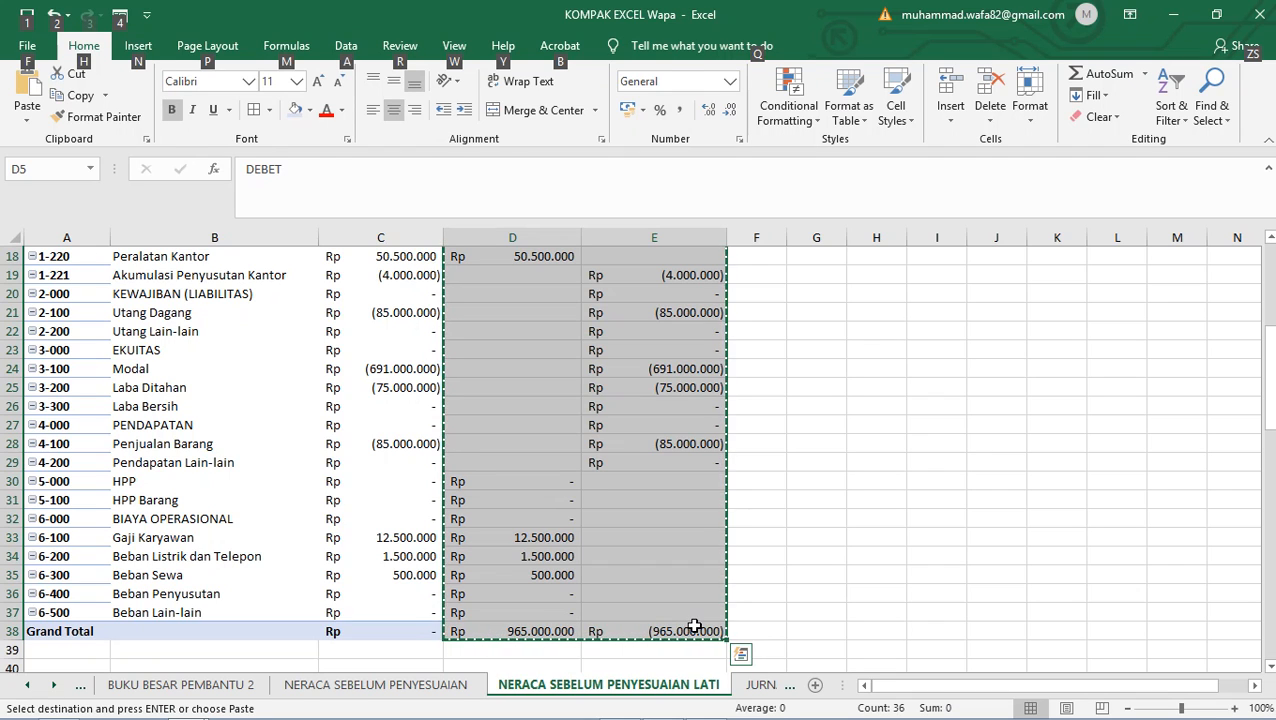
{"action": "key", "text": "e"}
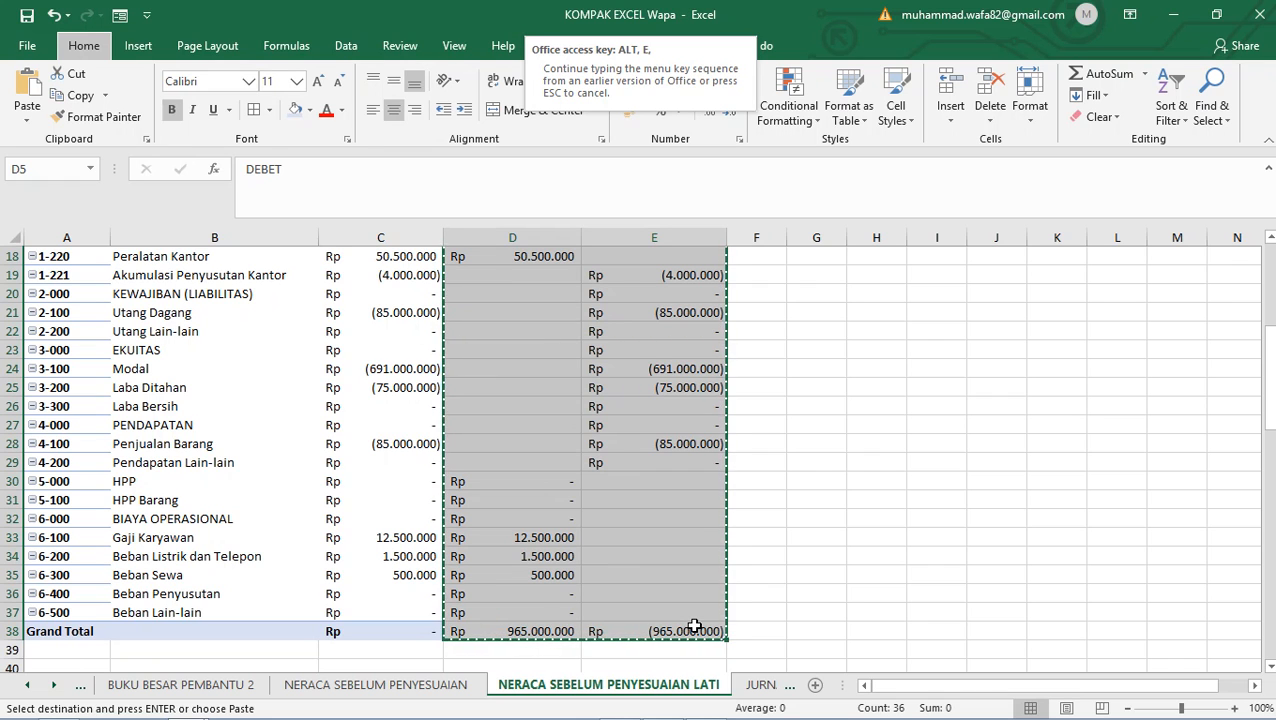
{"action": "key", "text": "s"}
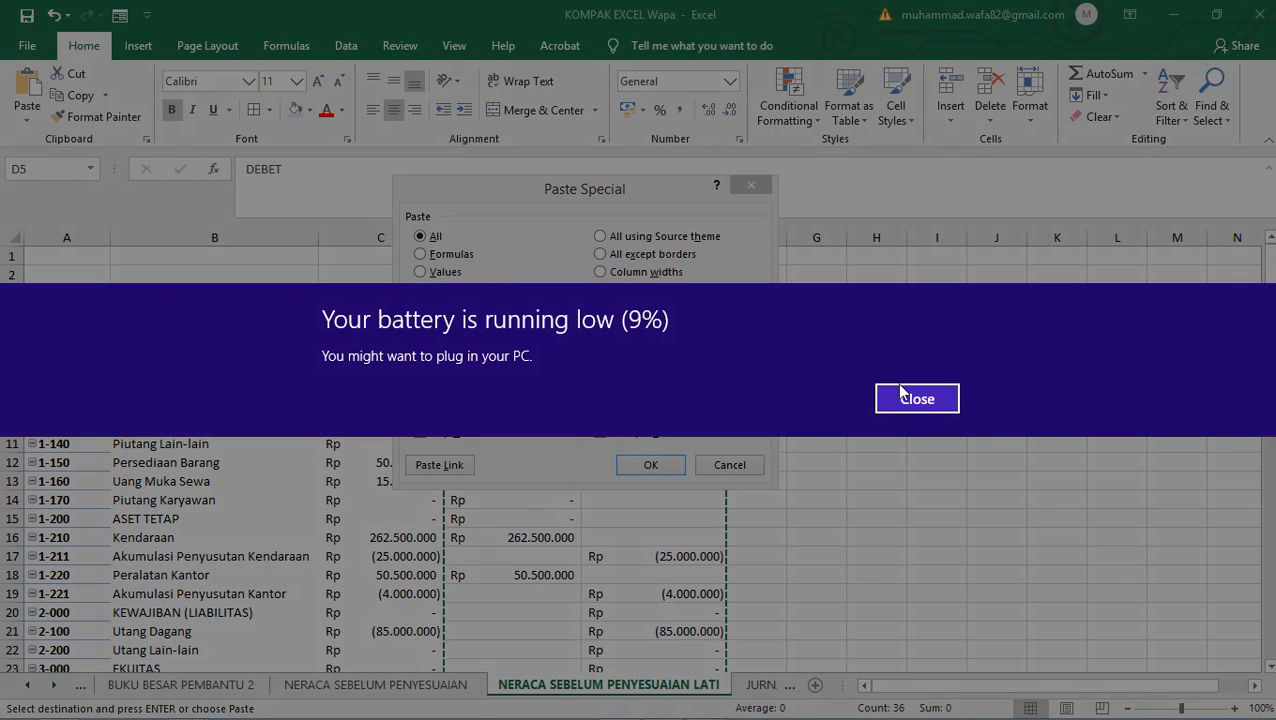
{"action": "left_click", "coordinate": [905, 396]}
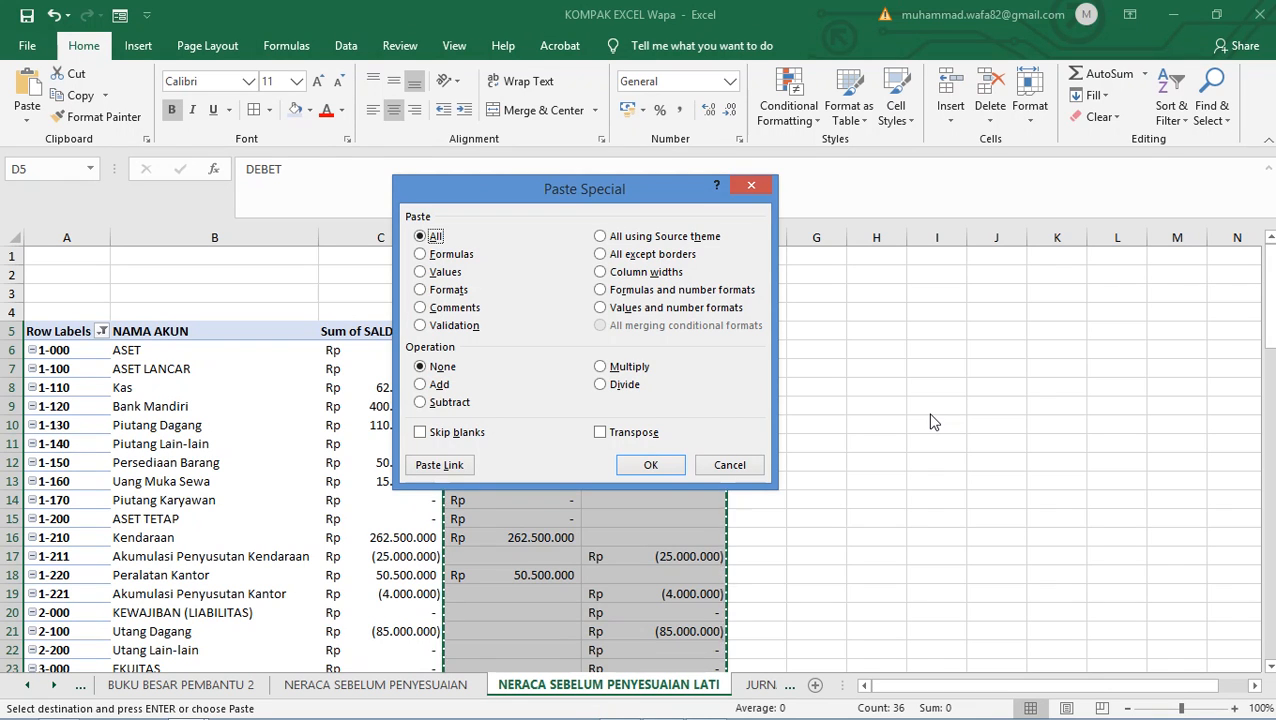
{"action": "left_click", "coordinate": [438, 272]}
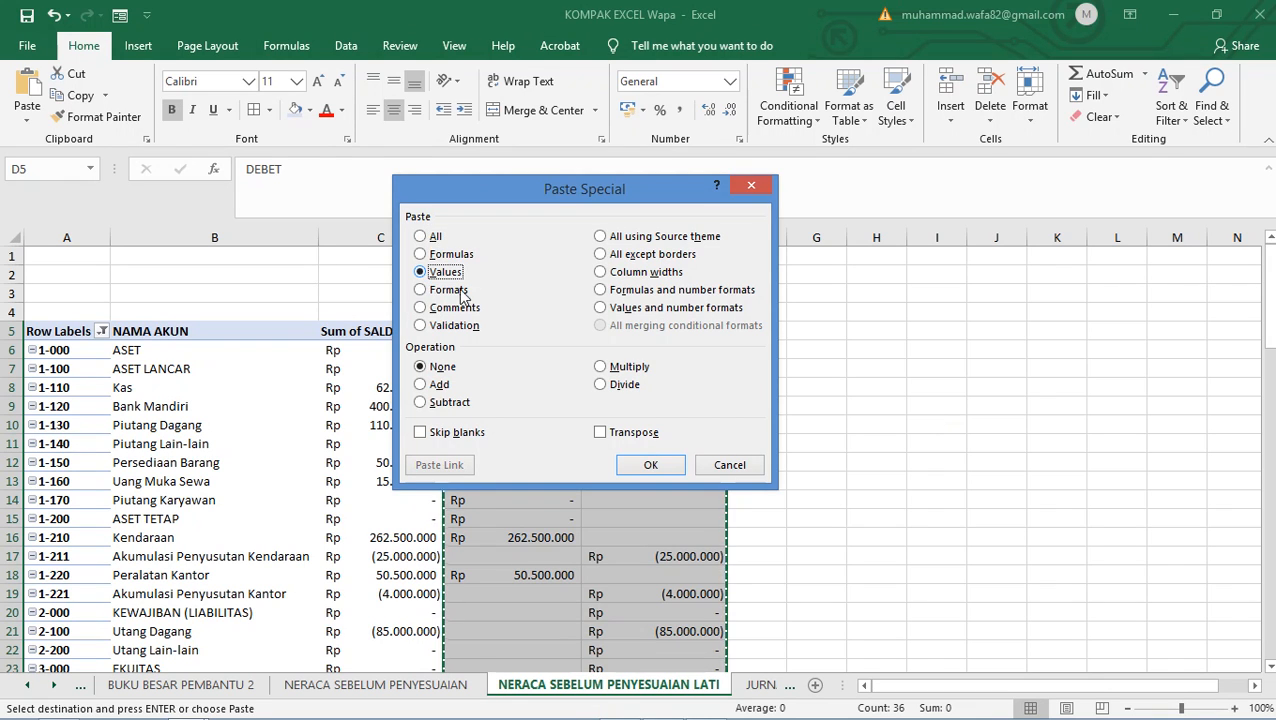
{"action": "left_click", "coordinate": [651, 466]}
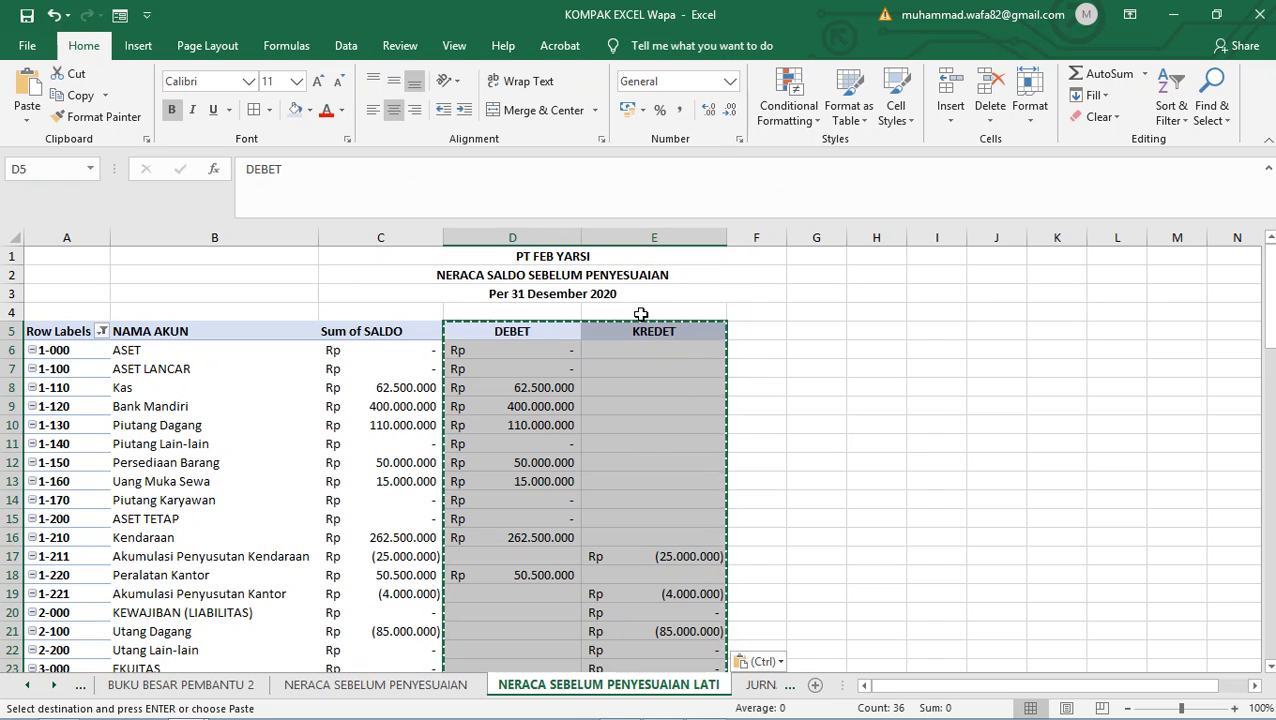
- Remove the Sum of SALDO field from the pivot table's values
{"action": "scroll", "coordinate": [618, 307], "scroll_direction": "down", "scroll_amount": 2}
{"action": "scroll", "coordinate": [448, 322], "scroll_direction": "up", "scroll_amount": 1}
{"action": "left_click", "coordinate": [418, 288]}
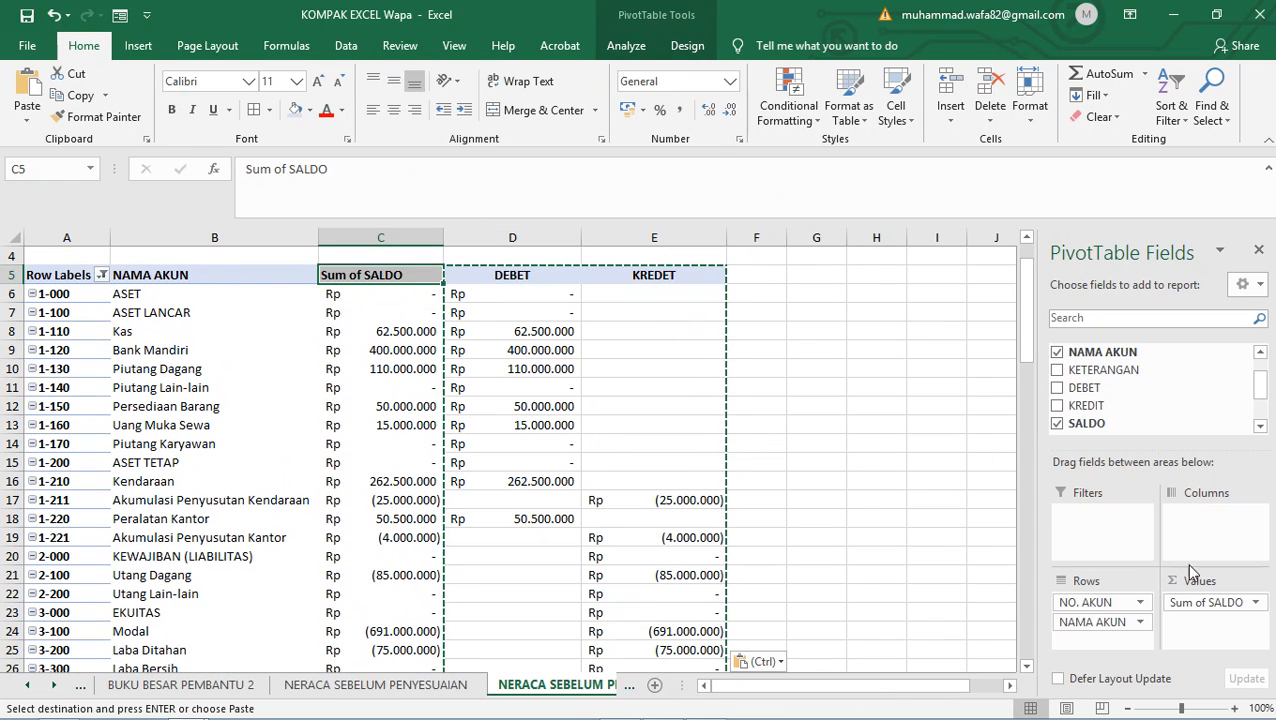
{"action": "left_click_drag", "start_coordinate": [1218, 612], "coordinate": [1133, 418]}
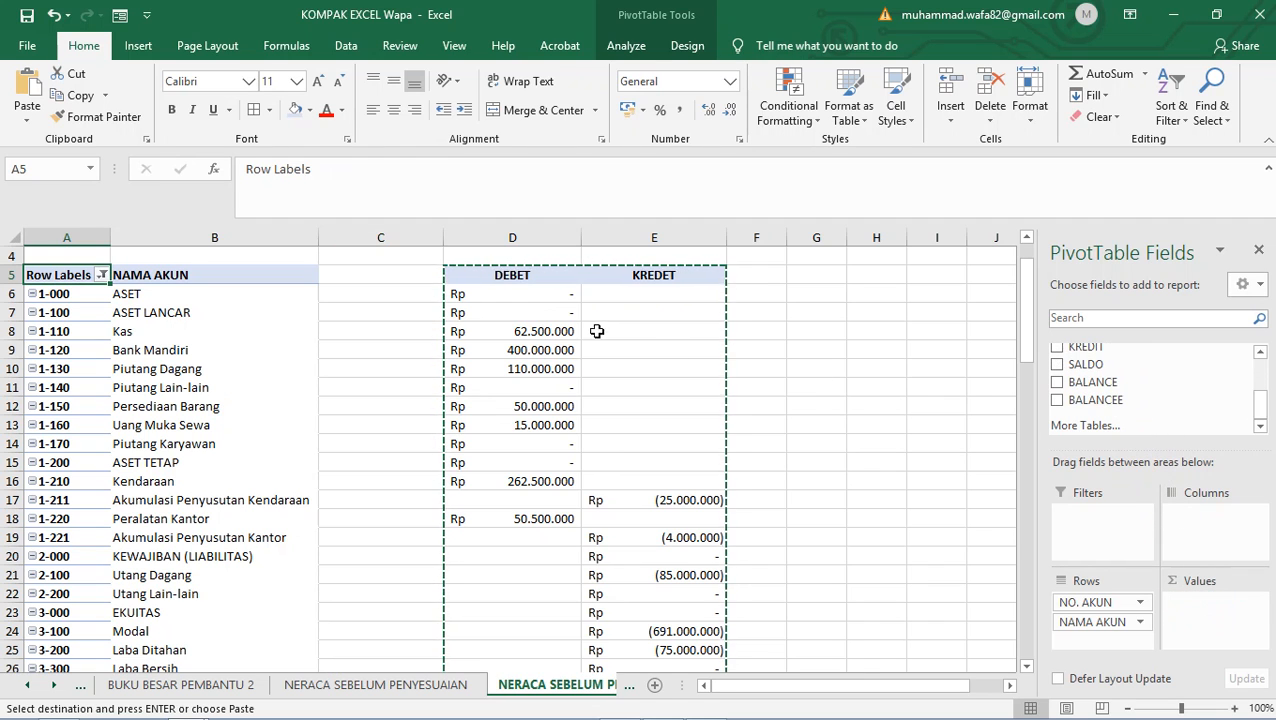
- Delete the emptied column C between NAMA AKUN and DEBET
{"action": "left_click", "coordinate": [525, 277]}
{"action": "scroll", "coordinate": [843, 377], "scroll_direction": "up", "scroll_amount": 1}
{"action": "left_click", "coordinate": [404, 238]}
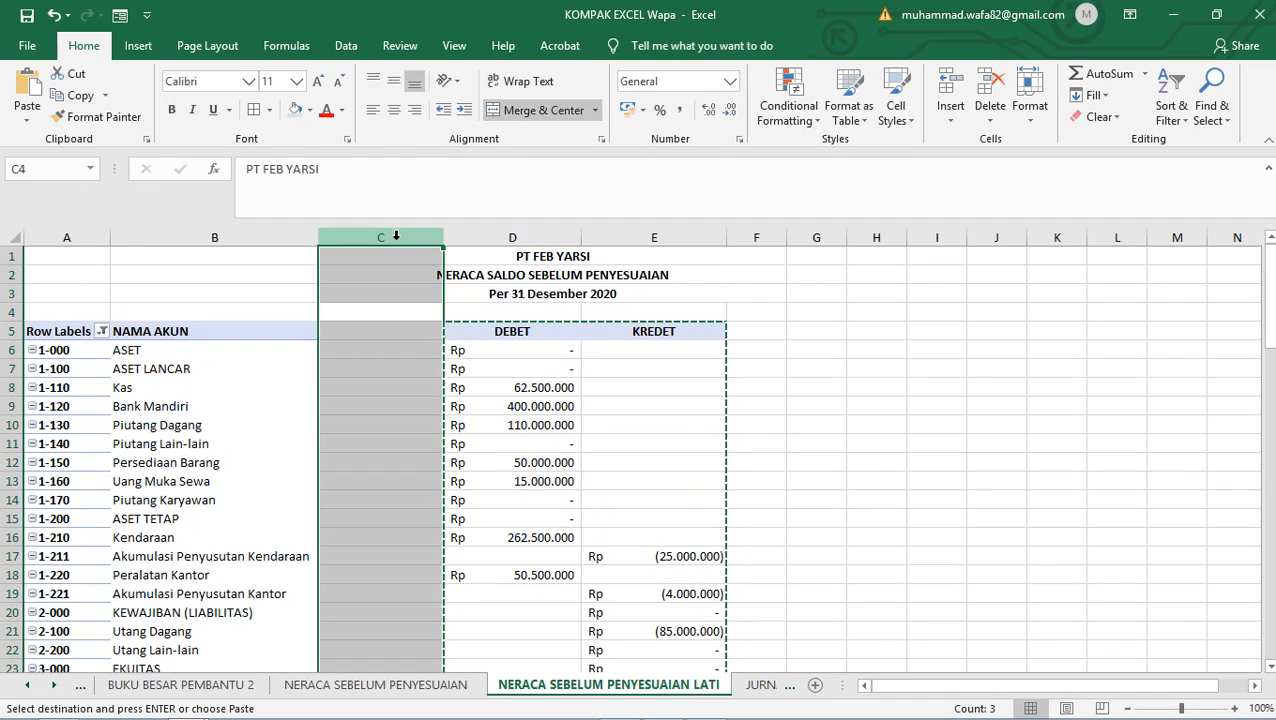
{"action": "right_click", "coordinate": [404, 240]}
{"action": "left_click", "coordinate": [500, 395]}
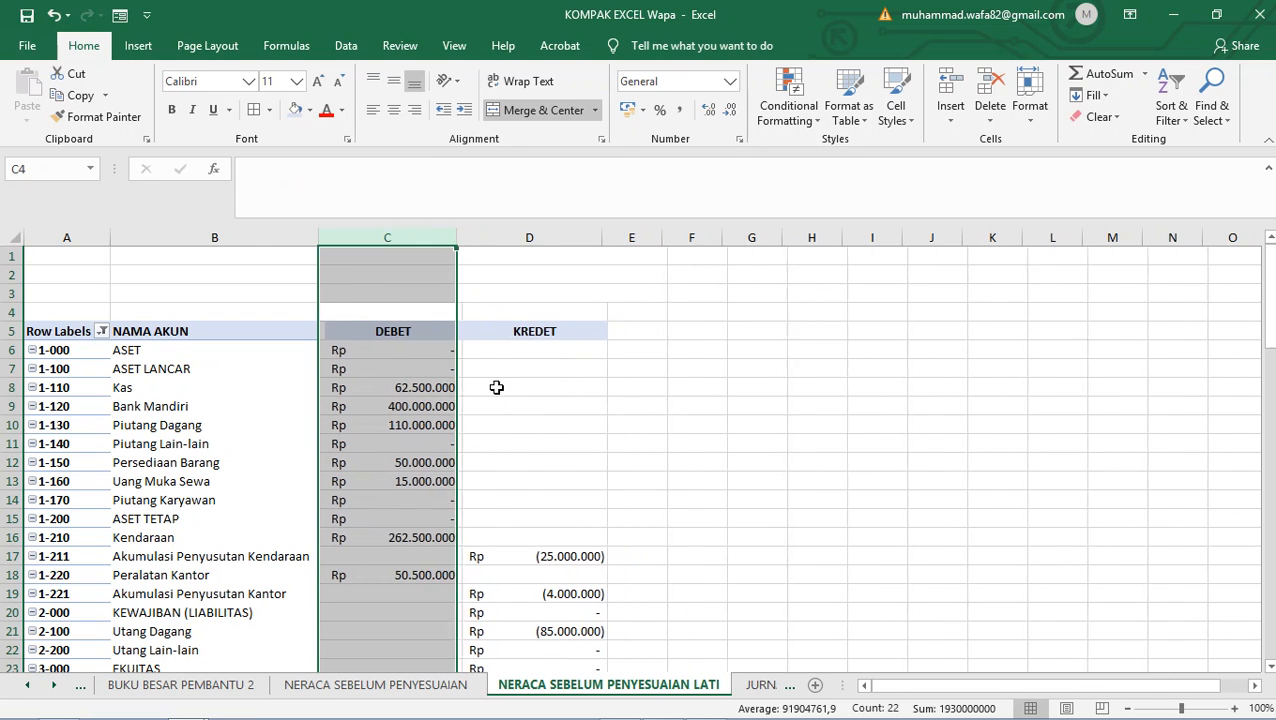
- Review the trial balance's DEBET and KREDET columns from the header row to the Grand Total row
{"action": "left_click", "coordinate": [890, 387]}
{"action": "scroll", "coordinate": [733, 518], "scroll_direction": "down", "scroll_amount": 9}
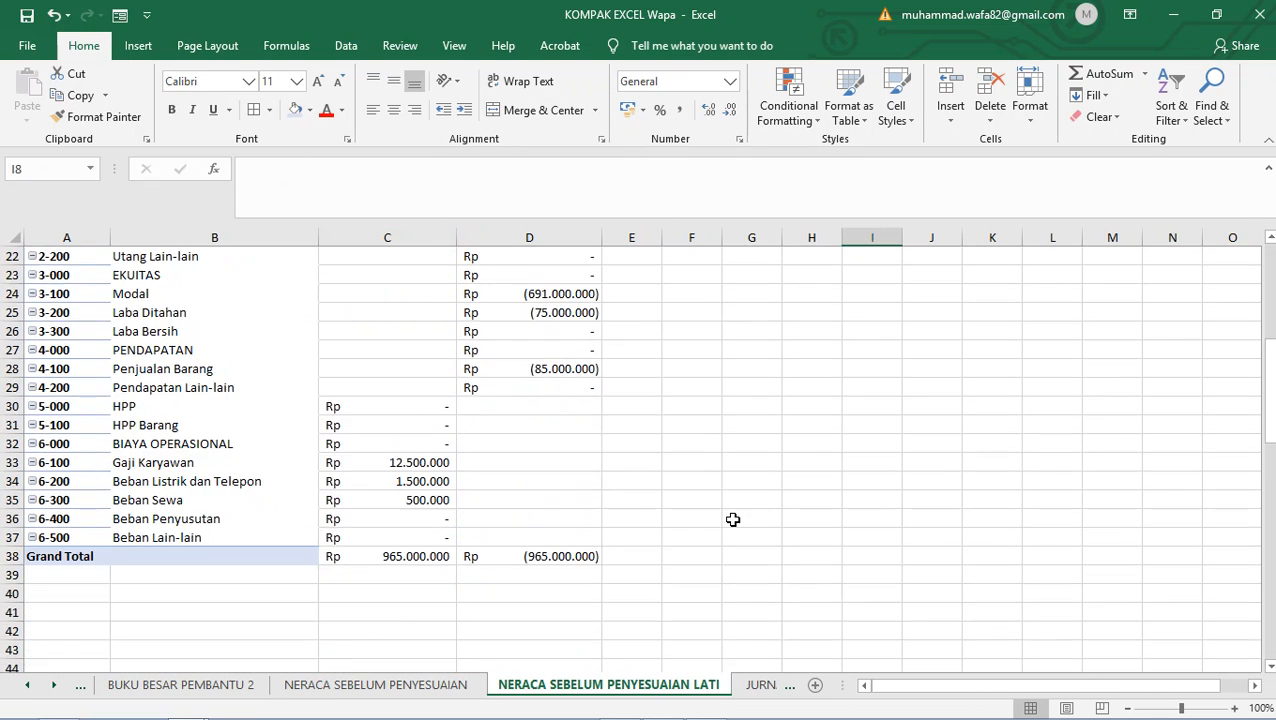
{"action": "scroll", "coordinate": [733, 518], "scroll_direction": "up", "scroll_amount": 5}
{"action": "scroll", "coordinate": [733, 518], "scroll_direction": "up", "scroll_amount": 4}
{"action": "scroll", "coordinate": [733, 518], "scroll_direction": "down", "scroll_amount": 2}
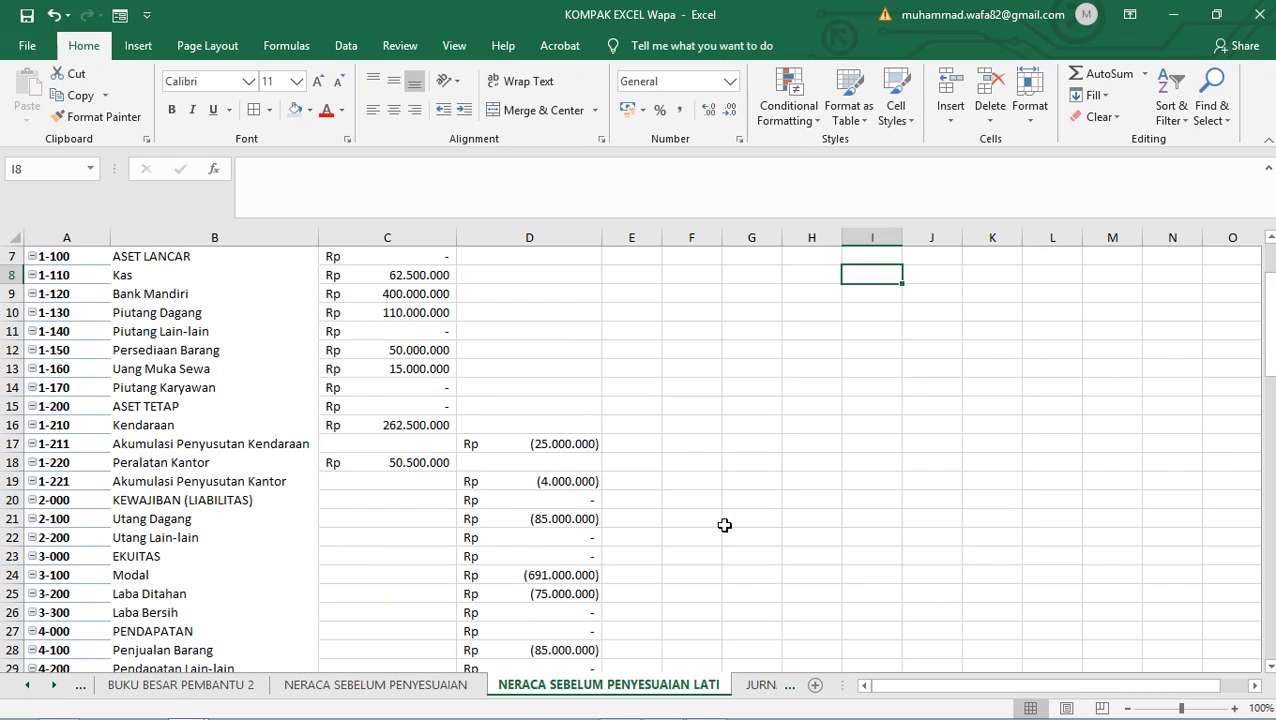
{"action": "scroll", "coordinate": [727, 521], "scroll_direction": "up", "scroll_amount": 2}
{"action": "scroll", "coordinate": [726, 521], "scroll_direction": "down", "scroll_amount": 4}
{"action": "scroll", "coordinate": [725, 521], "scroll_direction": "up", "scroll_amount": 2}
{"action": "scroll", "coordinate": [720, 526], "scroll_direction": "down", "scroll_amount": 2}
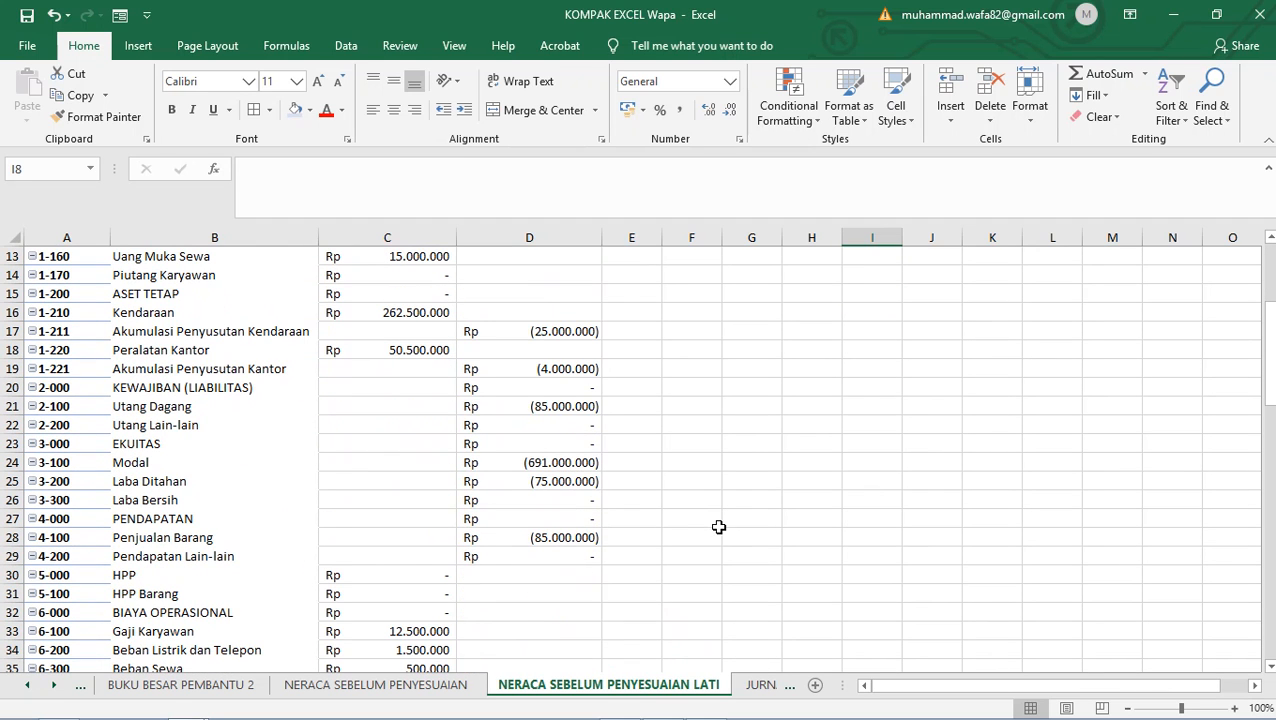